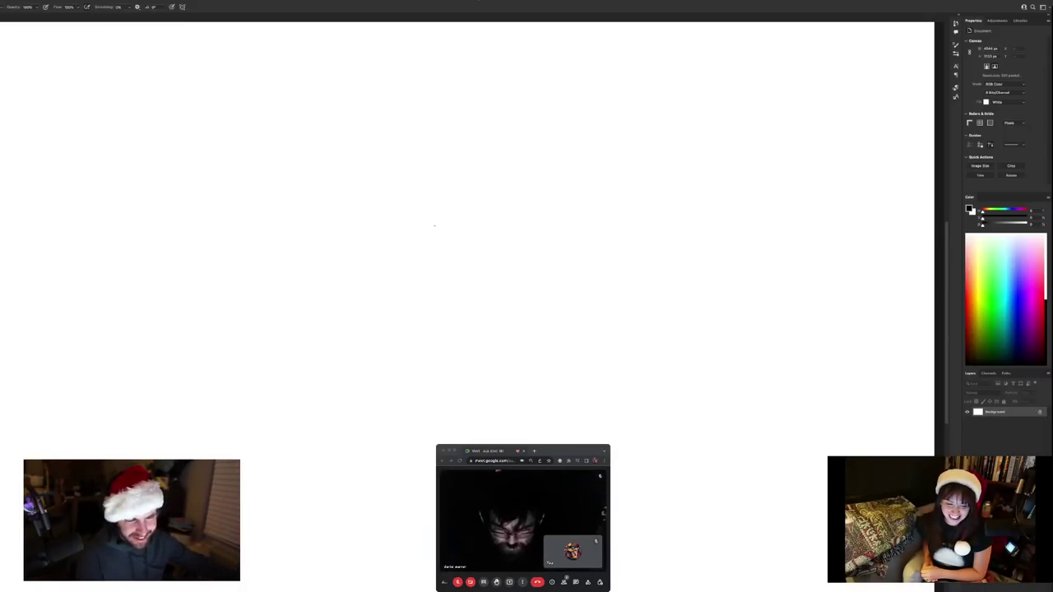
# Sketch a cartoon face's nose, glasses with eyes, smiling mouth and eyebrows in thin black brush strokes near the canvas centre
pyautogui.moveTo(436, 225); pyautogui.dragTo(441, 238)
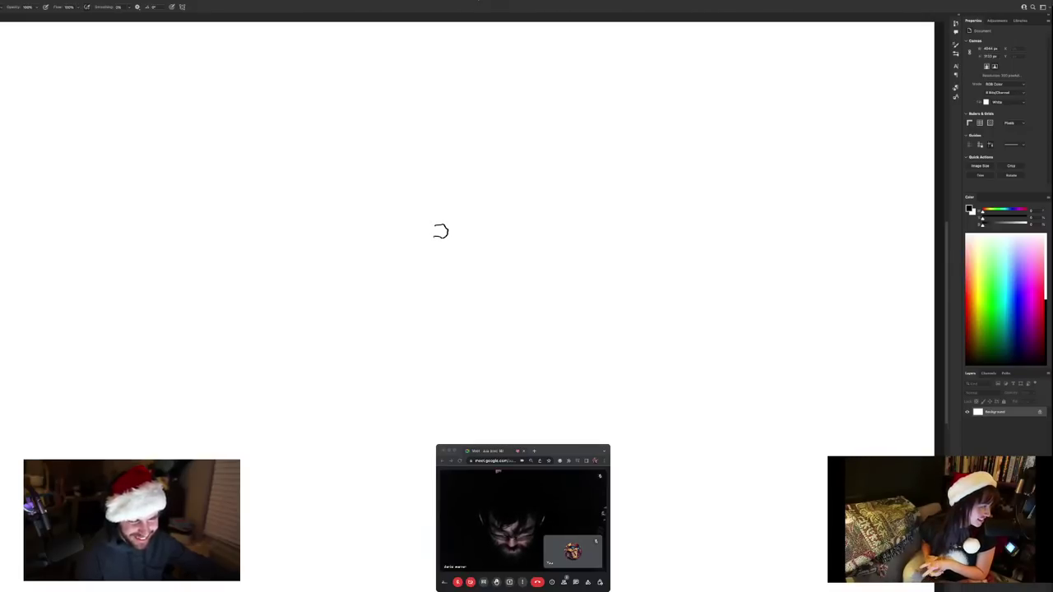
pyautogui.moveTo(441, 238); pyautogui.dragTo(430, 237)
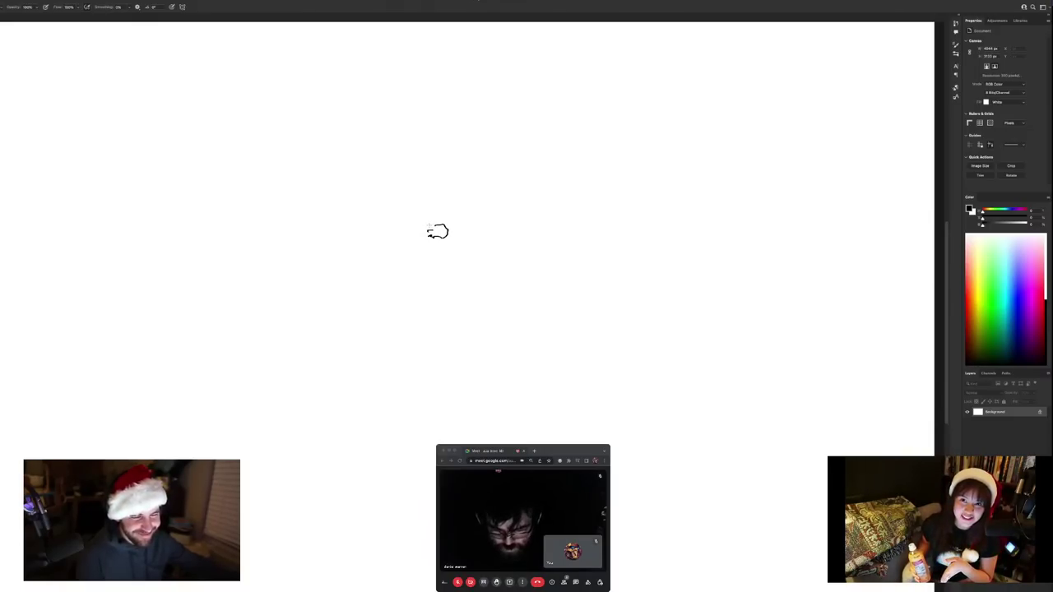
pyautogui.moveTo(422, 217); pyautogui.dragTo(405, 219)
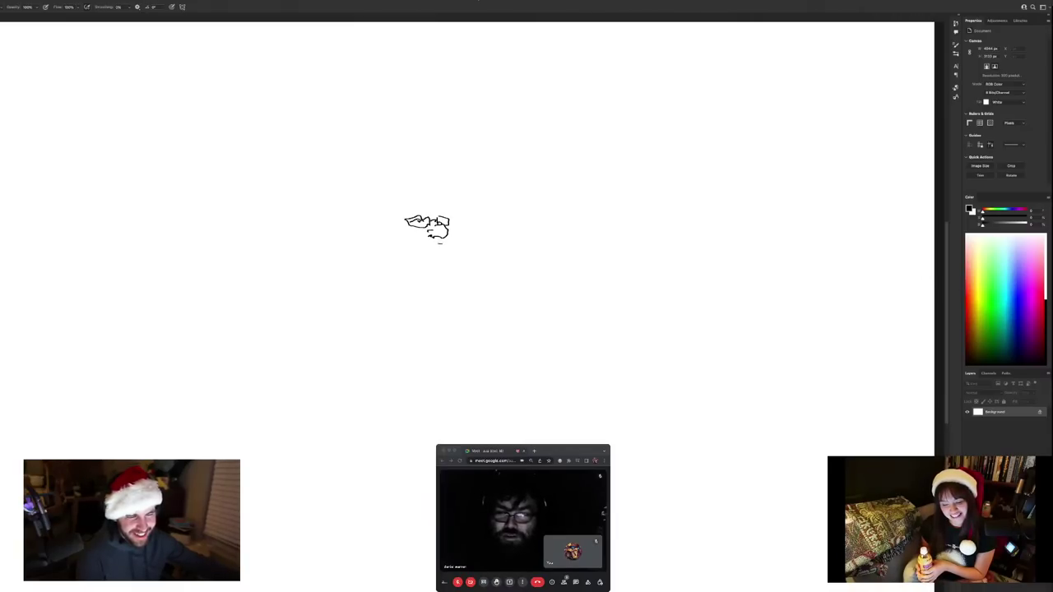
pyautogui.moveTo(442, 243); pyautogui.dragTo(432, 243)
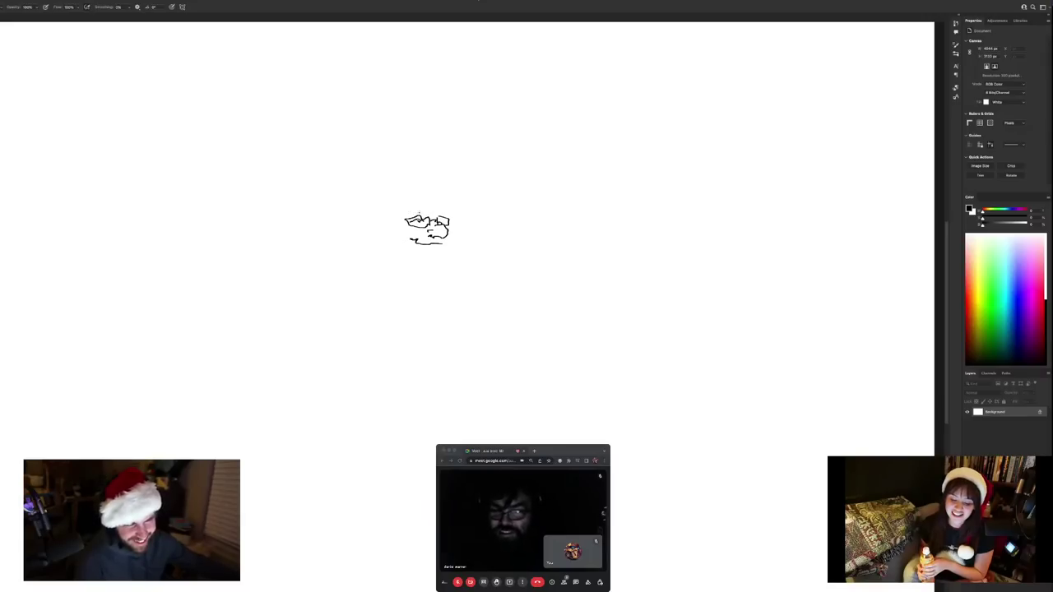
pyautogui.moveTo(415, 214); pyautogui.dragTo(420, 209)
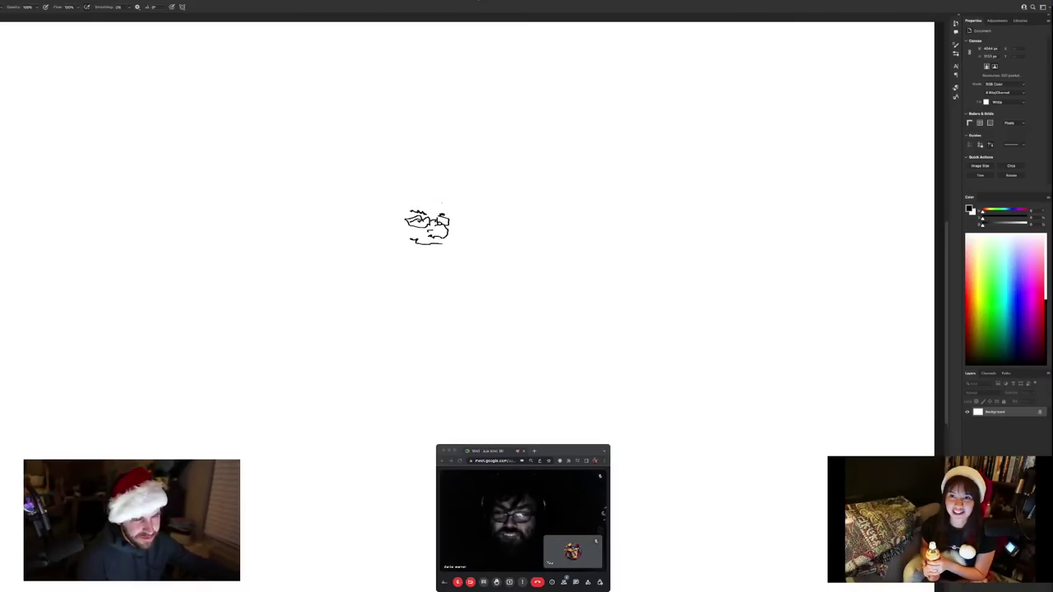
# Outline the head around the features with a bald crown, ear, swept-back hair and rounded jaw, and add the curved back line
pyautogui.moveTo(443, 213); pyautogui.dragTo(434, 197)
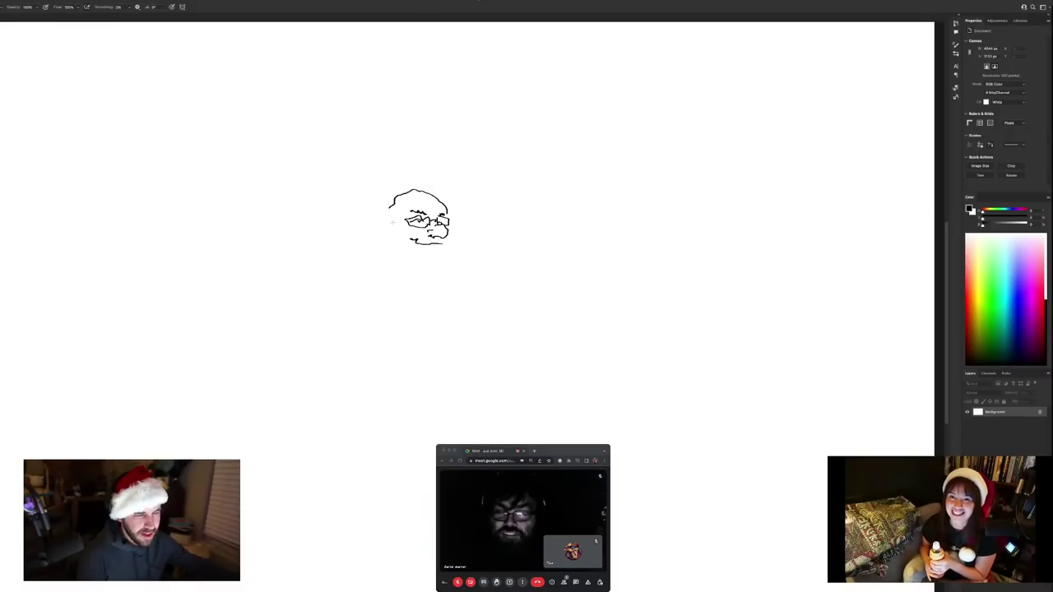
pyautogui.moveTo(376, 222); pyautogui.dragTo(393, 237)
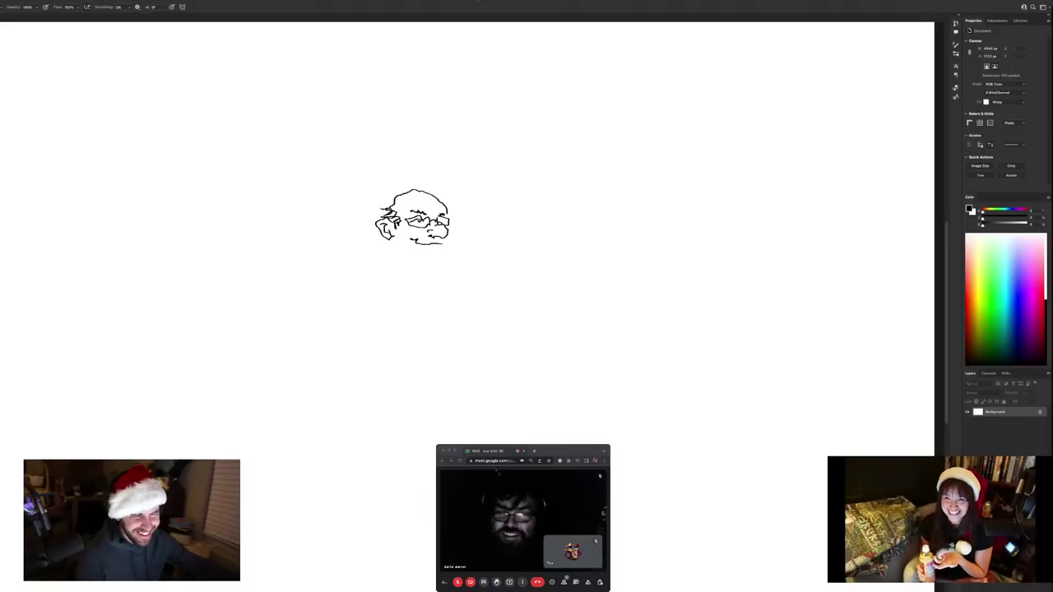
pyautogui.moveTo(380, 210); pyautogui.dragTo(341, 222)
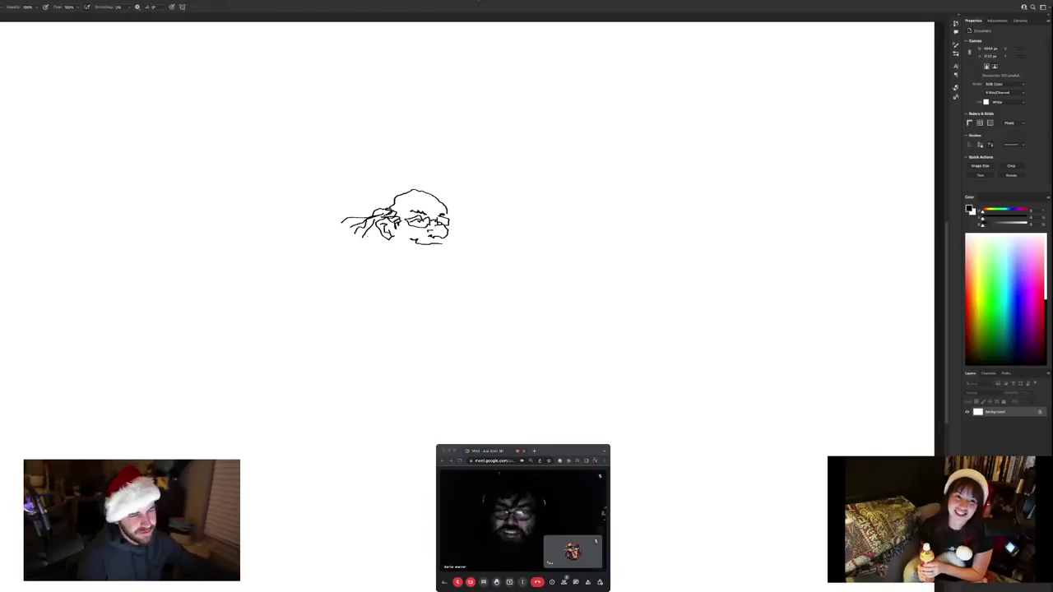
pyautogui.moveTo(376, 234); pyautogui.dragTo(375, 248)
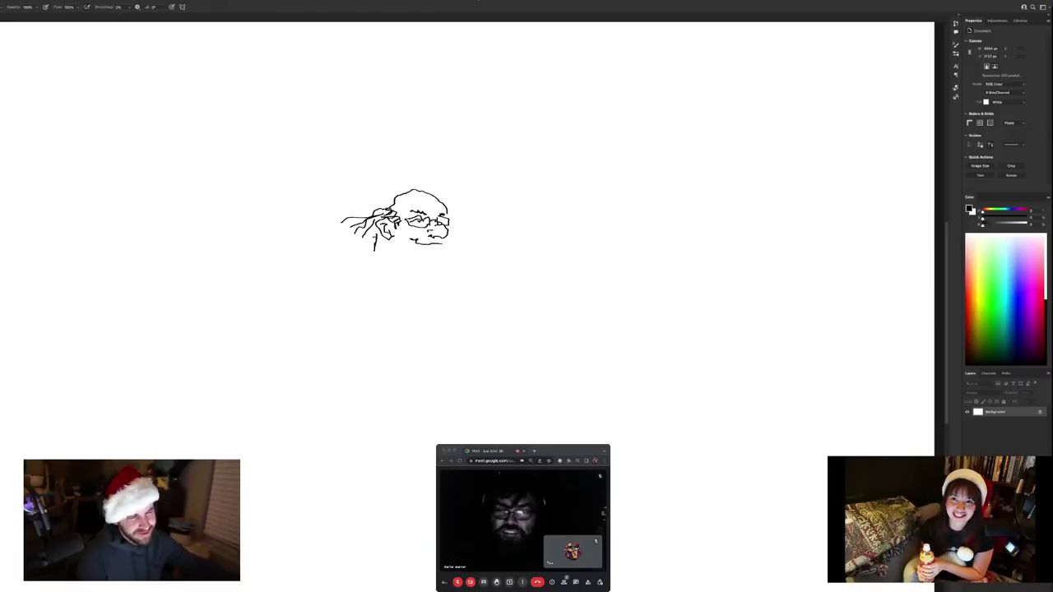
pyautogui.click(377, 250)
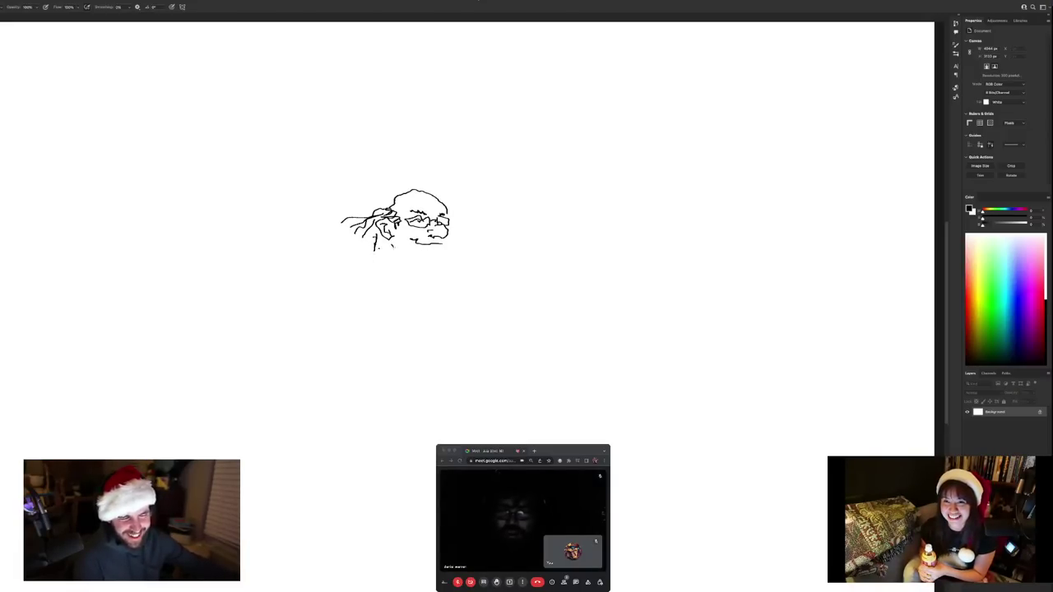
pyautogui.moveTo(397, 255); pyautogui.dragTo(427, 266)
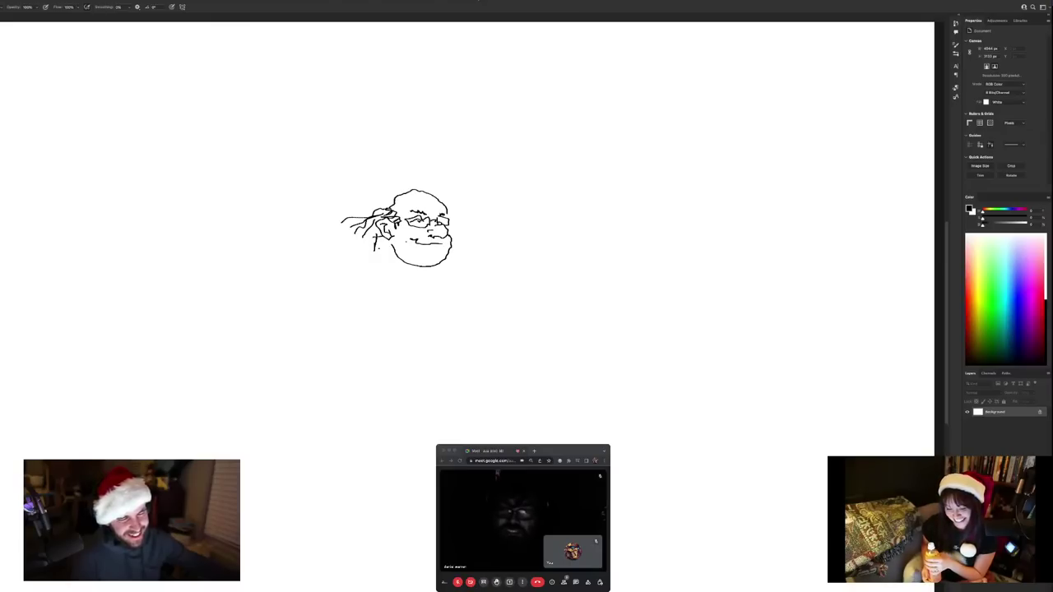
pyautogui.moveTo(367, 236); pyautogui.dragTo(324, 278)
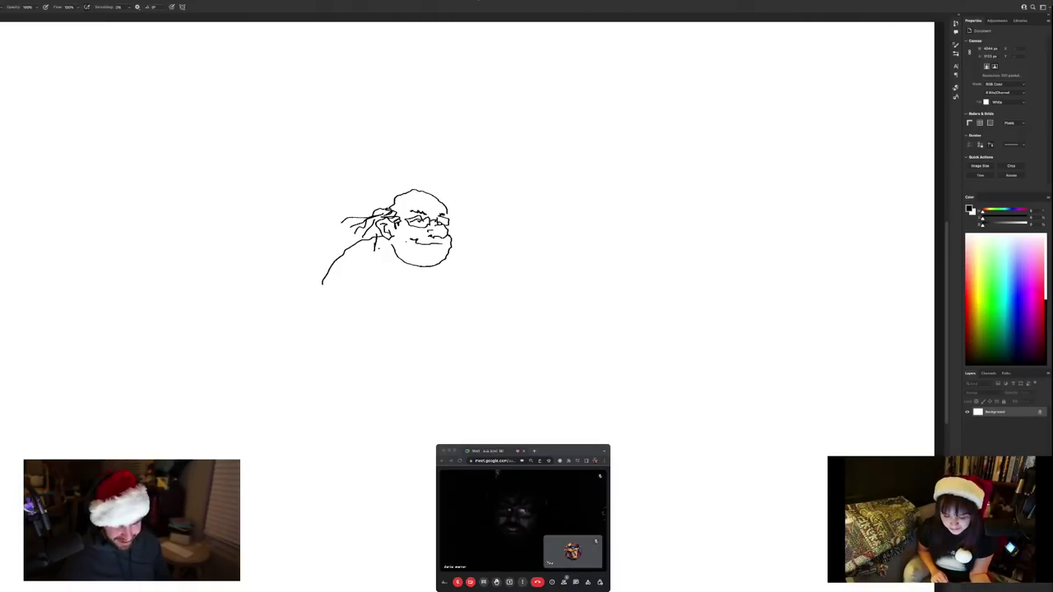
# Leave the full-screen Photoshop stream in Discord and watch the first participant's Sketchpad stream
pyautogui.press('Escape')
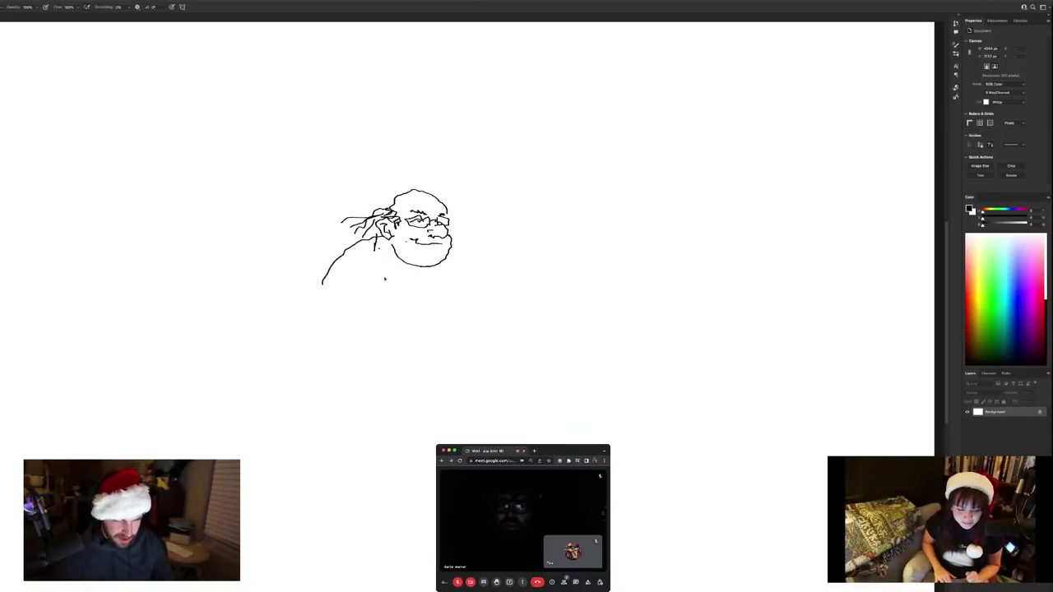
pyautogui.press('Escape')
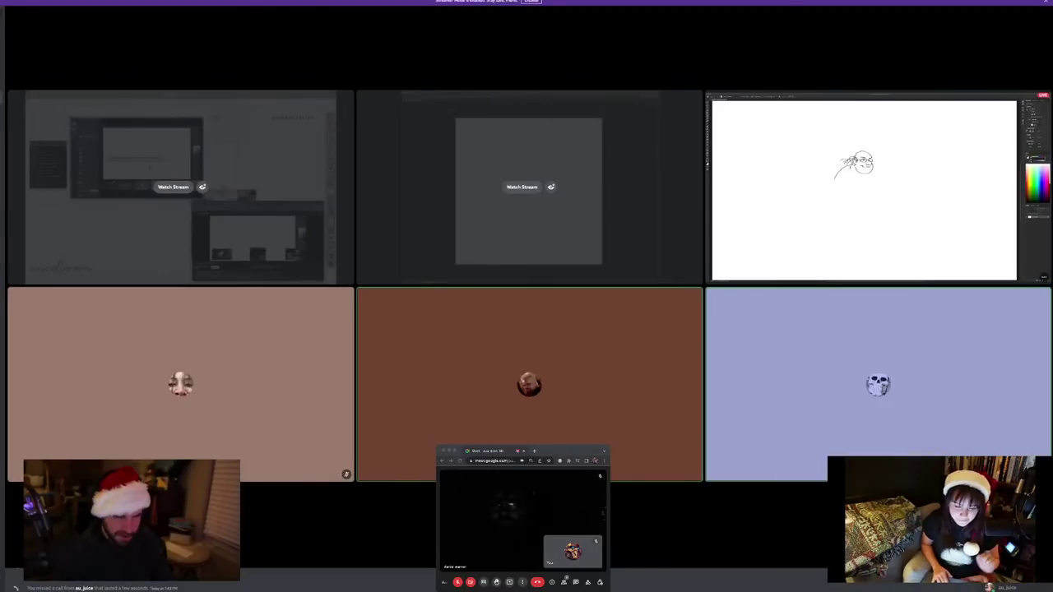
pyautogui.click(173, 187)
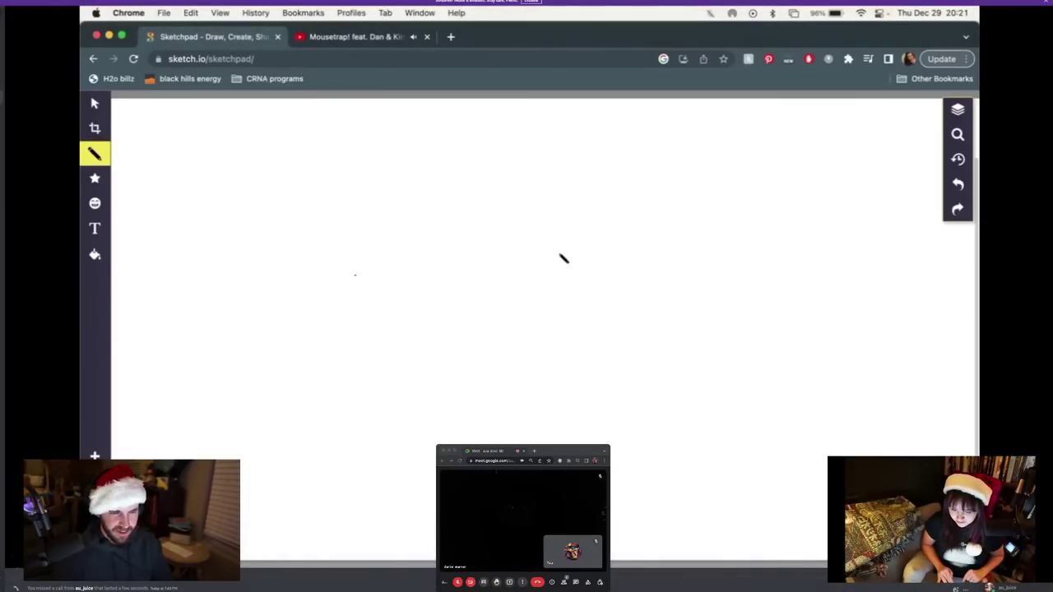
# Draw a Santa hat with fluffy brim and pompom, with long hair, a jagged beard and a rounded face outline beneath it
pyautogui.moveTo(558, 255)
pyautogui.mouseDown()
pyautogui.moveTo(559, 273)
pyautogui.moveTo(581, 284)
pyautogui.moveTo(639, 286)
pyautogui.moveTo(632, 254)
pyautogui.moveTo(561, 255)
pyautogui.mouseUp()
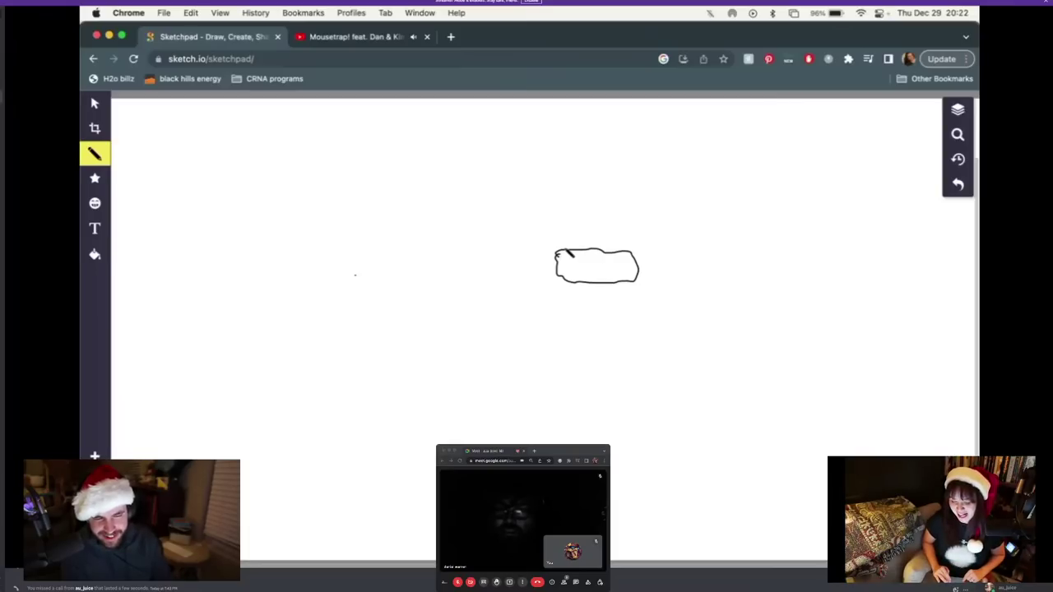
pyautogui.moveTo(563, 255)
pyautogui.mouseDown()
pyautogui.moveTo(565, 226)
pyautogui.moveTo(584, 200)
pyautogui.moveTo(630, 185)
pyautogui.moveTo(651, 195)
pyautogui.moveTo(680, 239)
pyautogui.moveTo(663, 262)
pyautogui.moveTo(685, 275)
pyautogui.moveTo(693, 257)
pyautogui.moveTo(628, 219)
pyautogui.moveTo(633, 256)
pyautogui.mouseUp()
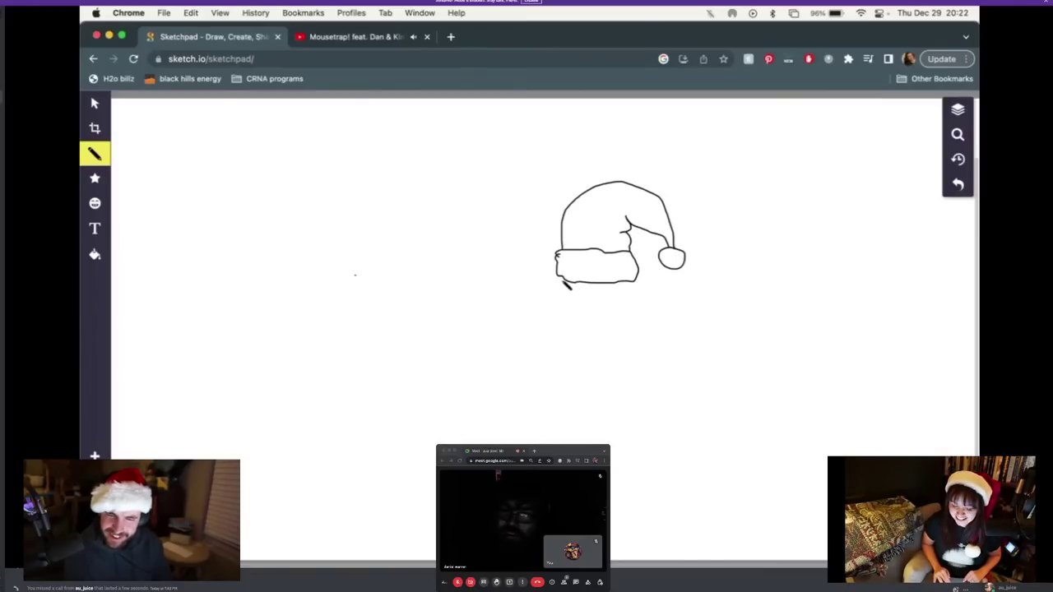
pyautogui.moveTo(563, 280)
pyautogui.mouseDown()
pyautogui.moveTo(535, 324)
pyautogui.moveTo(537, 361)
pyautogui.moveTo(560, 342)
pyautogui.moveTo(583, 399)
pyautogui.moveTo(594, 387)
pyautogui.moveTo(609, 402)
pyautogui.moveTo(639, 359)
pyautogui.moveTo(655, 306)
pyautogui.moveTo(656, 323)
pyautogui.moveTo(638, 280)
pyautogui.mouseUp()
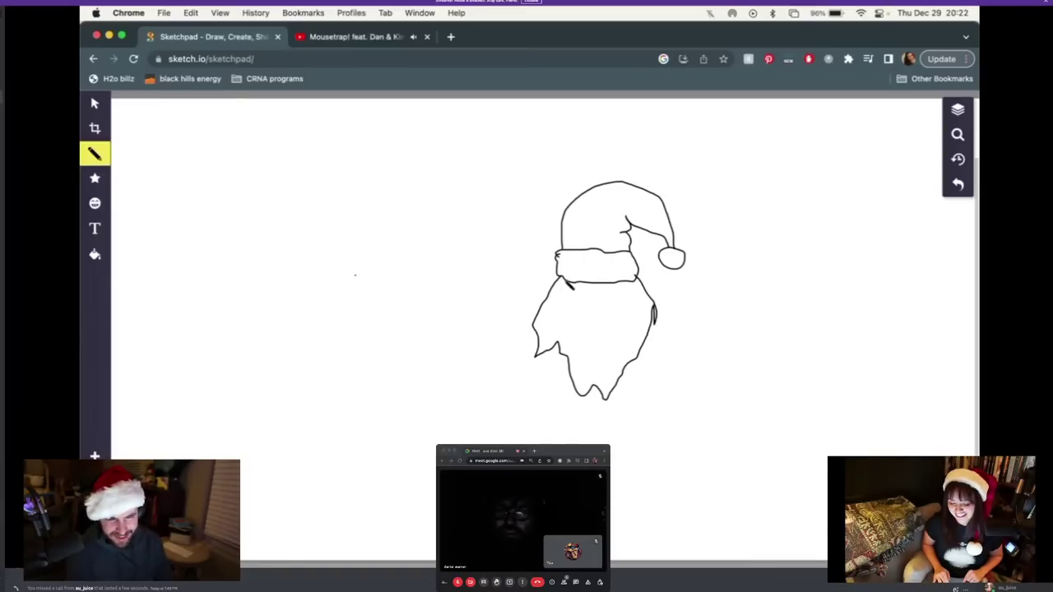
pyautogui.moveTo(562, 281)
pyautogui.mouseDown()
pyautogui.moveTo(570, 327)
pyautogui.moveTo(616, 343)
pyautogui.moveTo(633, 331)
pyautogui.moveTo(639, 294)
pyautogui.mouseUp()
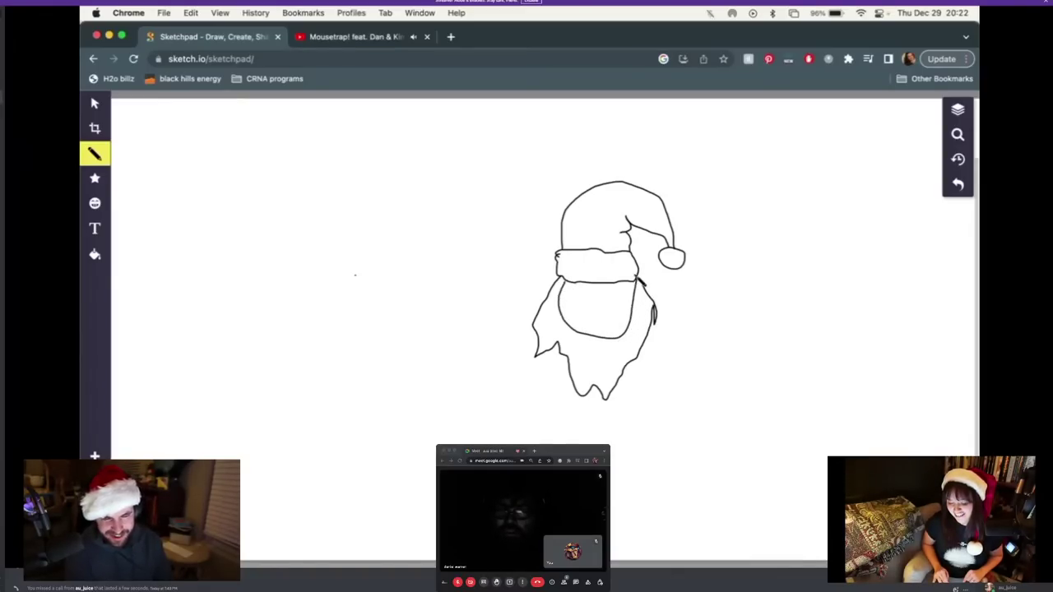
# Add a small mouth, two oval eyes and a nose line to the bearded Santa face
pyautogui.moveTo(587, 344)
pyautogui.mouseDown()
pyautogui.moveTo(618, 355)
pyautogui.moveTo(587, 344)
pyautogui.mouseUp()
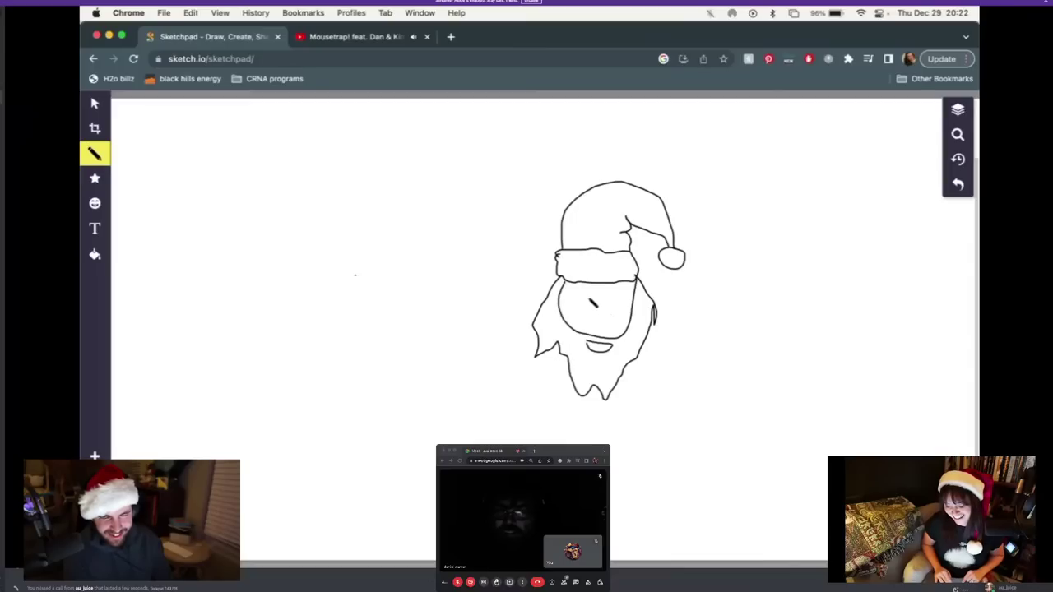
pyautogui.moveTo(593, 301)
pyautogui.mouseDown()
pyautogui.moveTo(574, 304)
pyautogui.moveTo(636, 306)
pyautogui.moveTo(612, 301)
pyautogui.mouseUp()
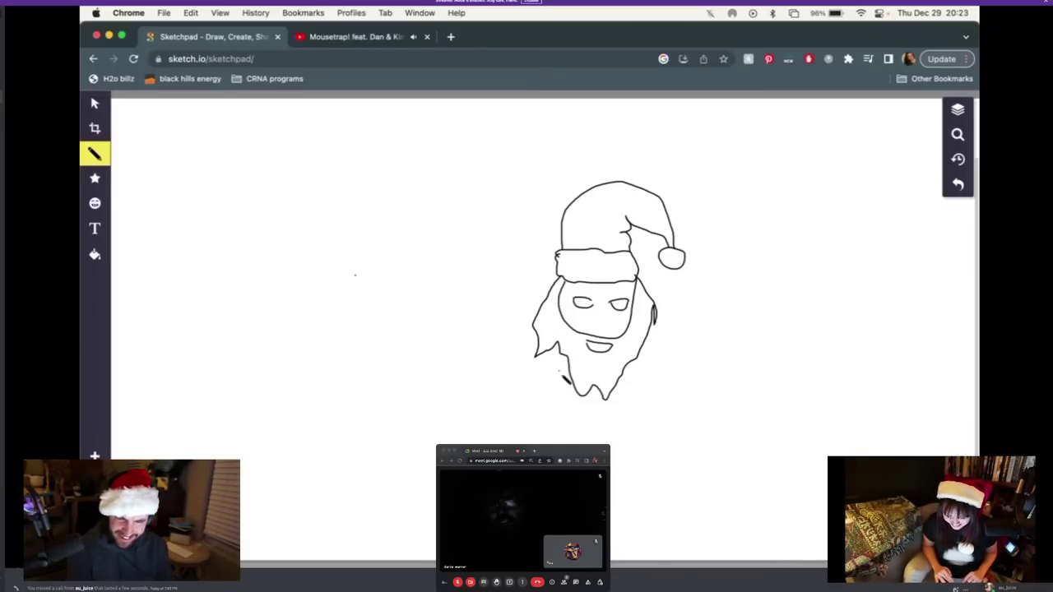
pyautogui.moveTo(602, 333); pyautogui.dragTo(609, 306)
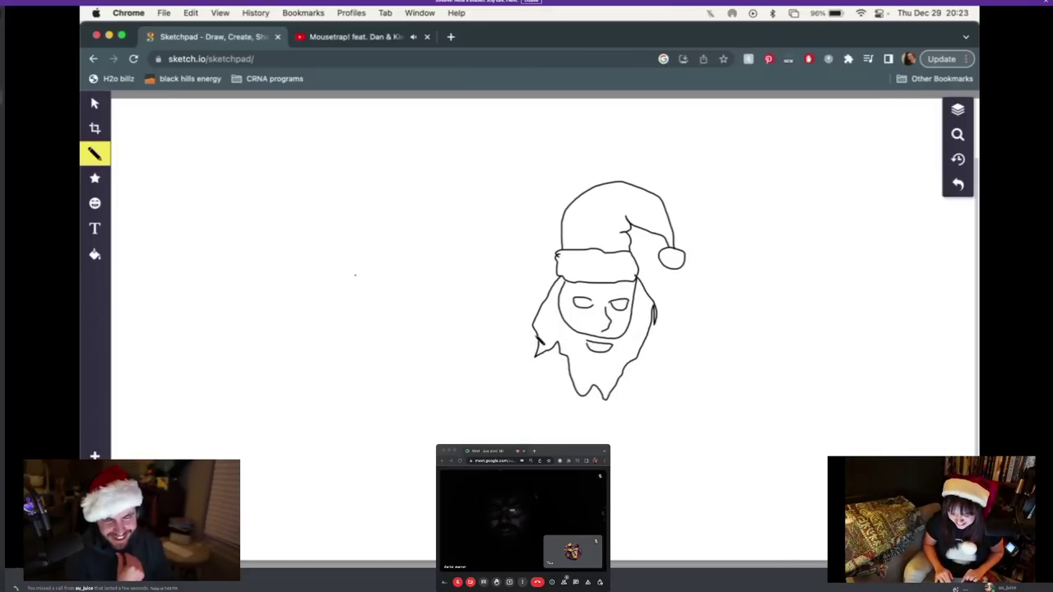
# Draw a horse-like body extending from the Santa head, with neck, long back, tail, hind leg, belly and chest line
pyautogui.moveTo(536, 333)
pyautogui.mouseDown()
pyautogui.moveTo(500, 410)
pyautogui.moveTo(367, 403)
pyautogui.moveTo(326, 415)
pyautogui.moveTo(308, 435)
pyautogui.moveTo(281, 514)
pyautogui.moveTo(264, 521)
pyautogui.moveTo(288, 515)
pyautogui.moveTo(271, 532)
pyautogui.moveTo(279, 519)
pyautogui.mouseUp()
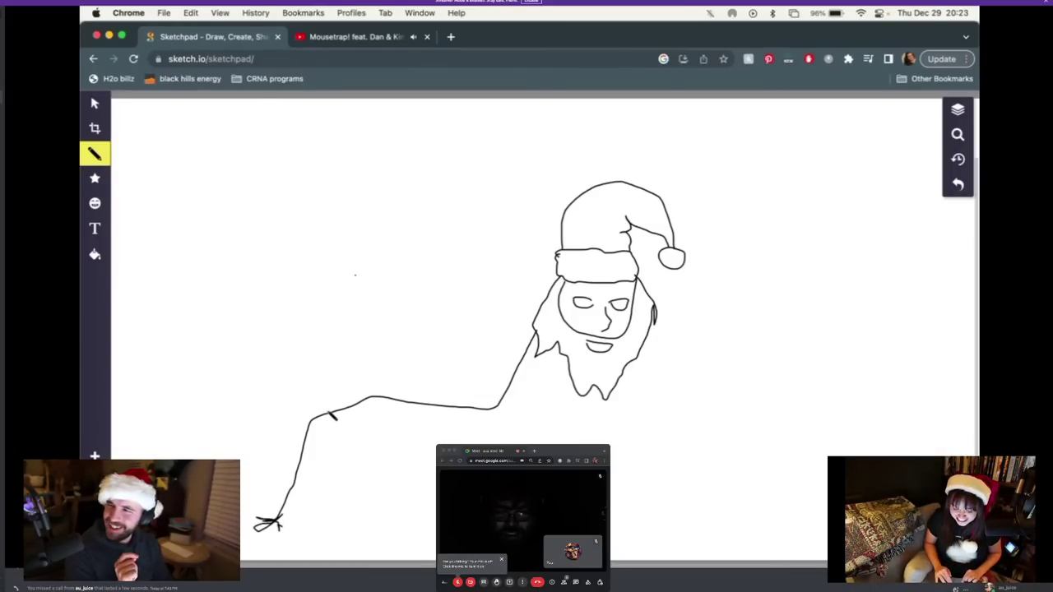
pyautogui.moveTo(330, 414)
pyautogui.mouseDown()
pyautogui.moveTo(355, 424)
pyautogui.moveTo(357, 553)
pyautogui.moveTo(377, 547)
pyautogui.moveTo(398, 481)
pyautogui.moveTo(436, 476)
pyautogui.mouseUp()
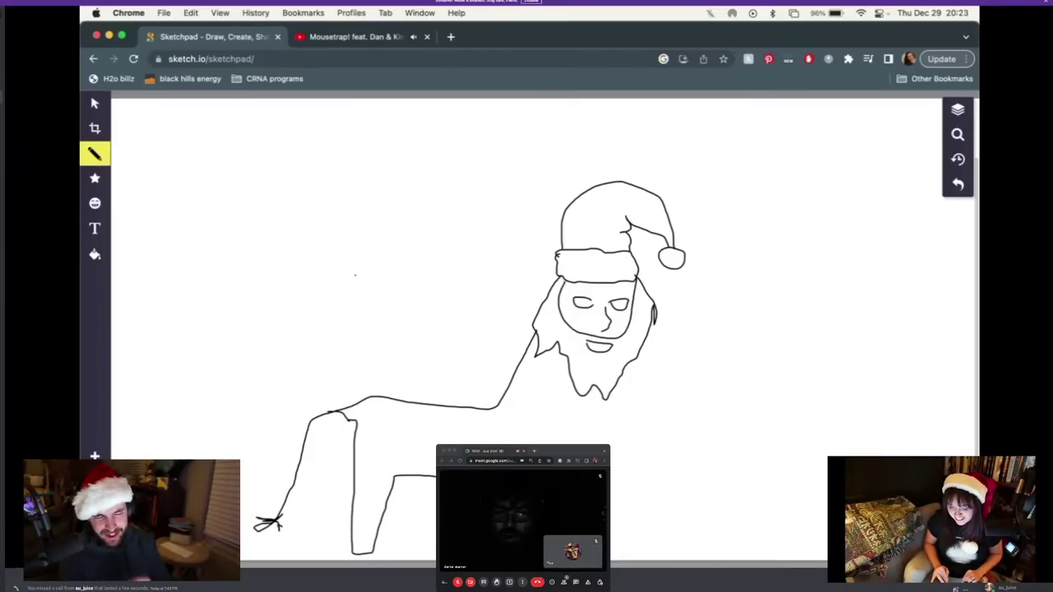
pyautogui.moveTo(548, 444); pyautogui.dragTo(593, 375)
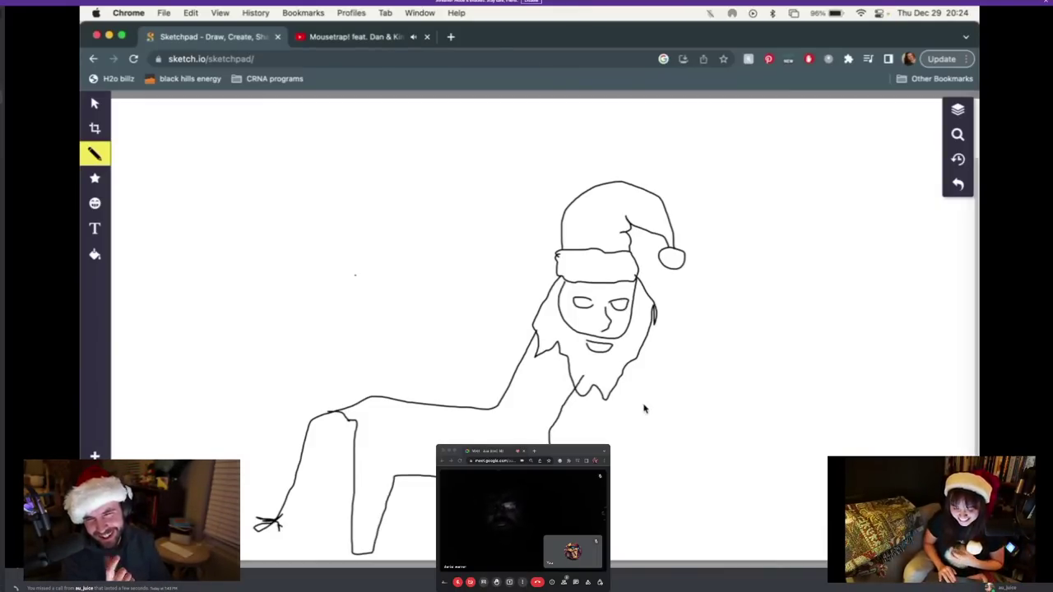
# Show the overview of all open windows and return to the Sketchpad drawing
pyautogui.hotkey('ctrl', 'Up')
pyautogui.click(642, 442)
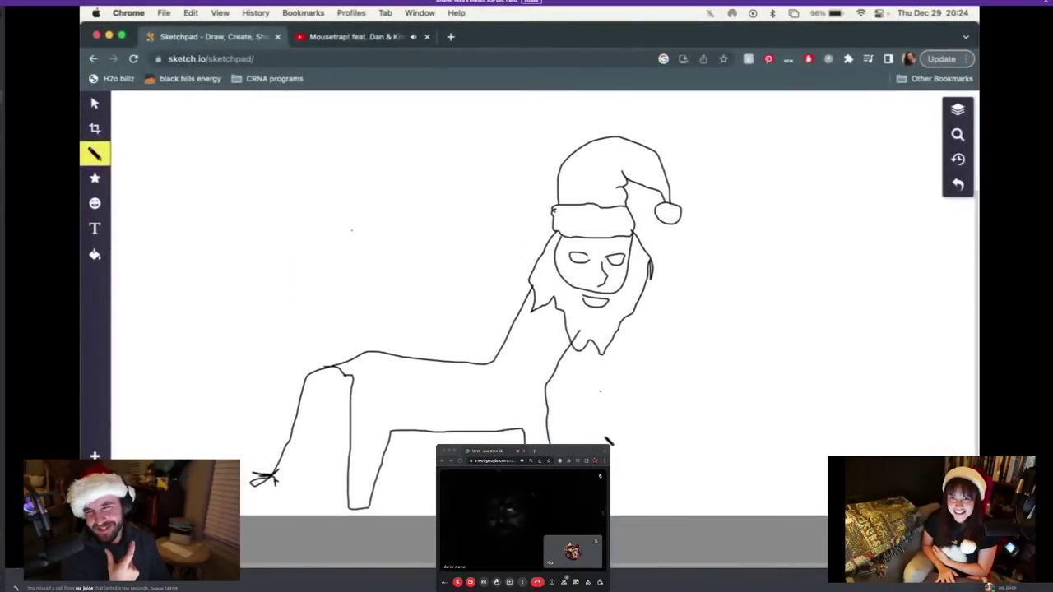
pyautogui.hotkey('ctrl', 'Up')
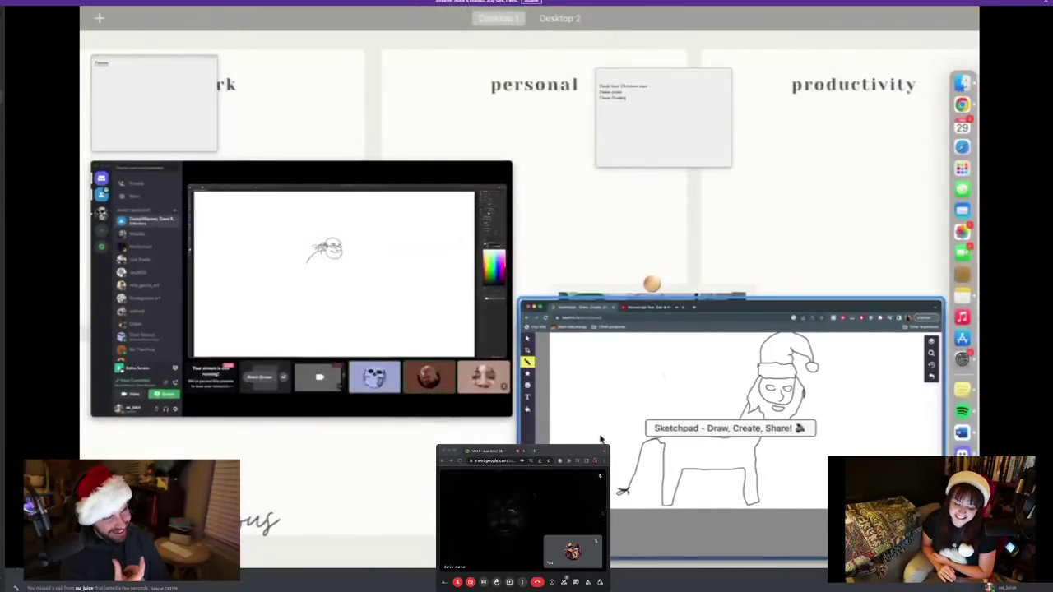
pyautogui.click(605, 442)
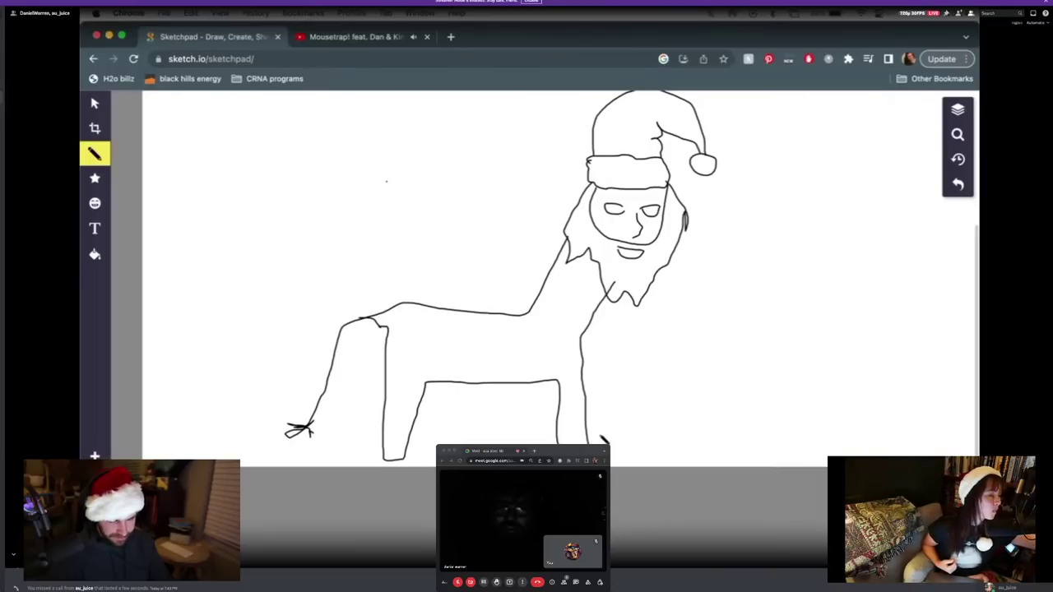
# Return to the Discord call grid, try to open the middle stream, and reopen the first participant's Sketchpad stream
pyautogui.press('super+Tab')
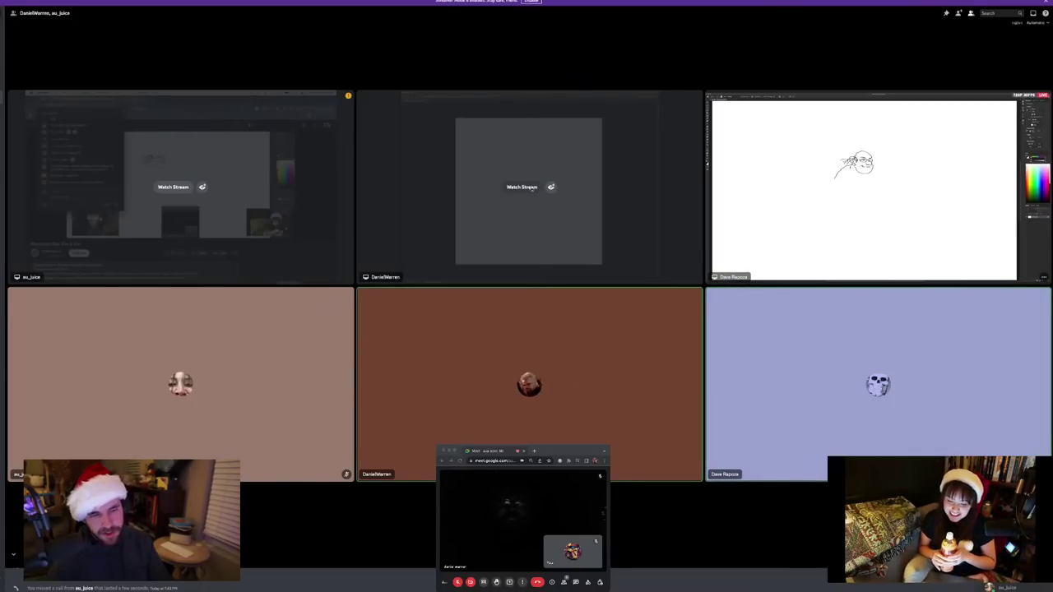
pyautogui.click(534, 188)
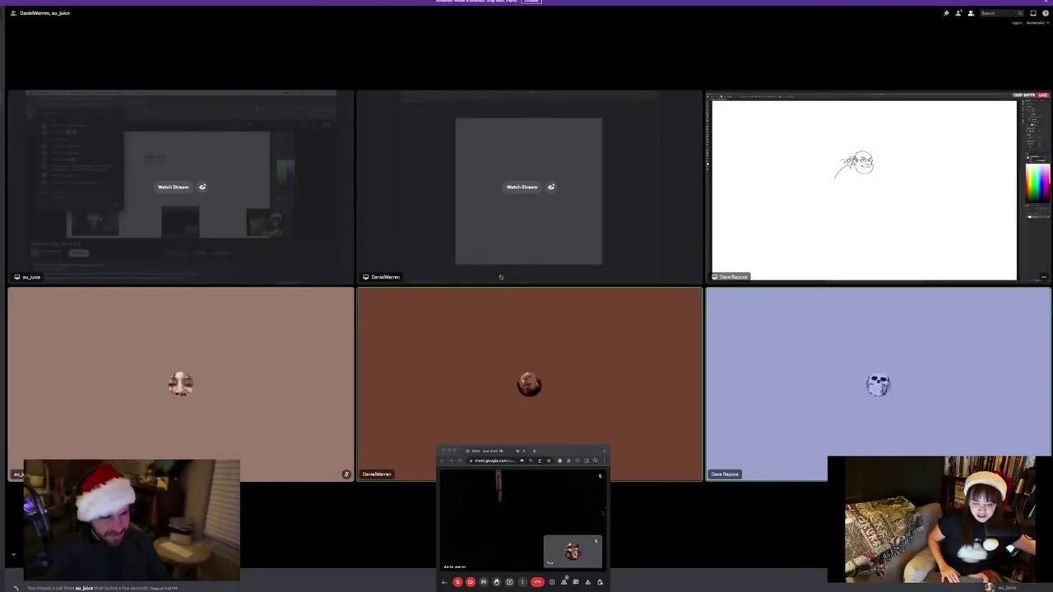
pyautogui.click(181, 190)
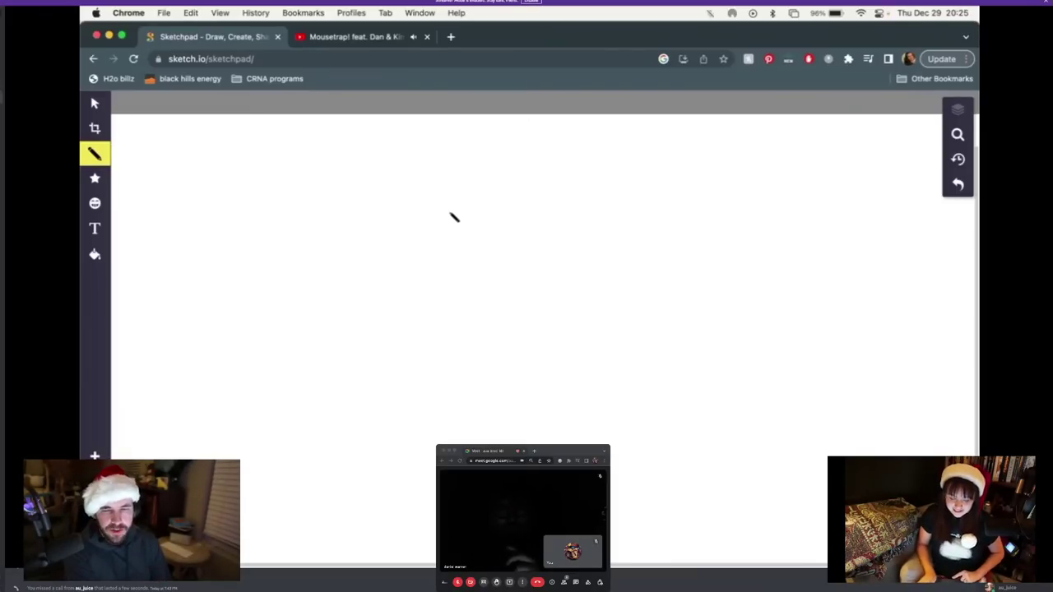
# Draw a face in Sketchpad with a rounded jawline, an open mouth with teeth lines, two eyes and a small nose
pyautogui.moveTo(442, 205)
pyautogui.mouseDown()
pyautogui.moveTo(461, 266)
pyautogui.moveTo(489, 280)
pyautogui.moveTo(513, 274)
pyautogui.moveTo(549, 202)
pyautogui.mouseUp()
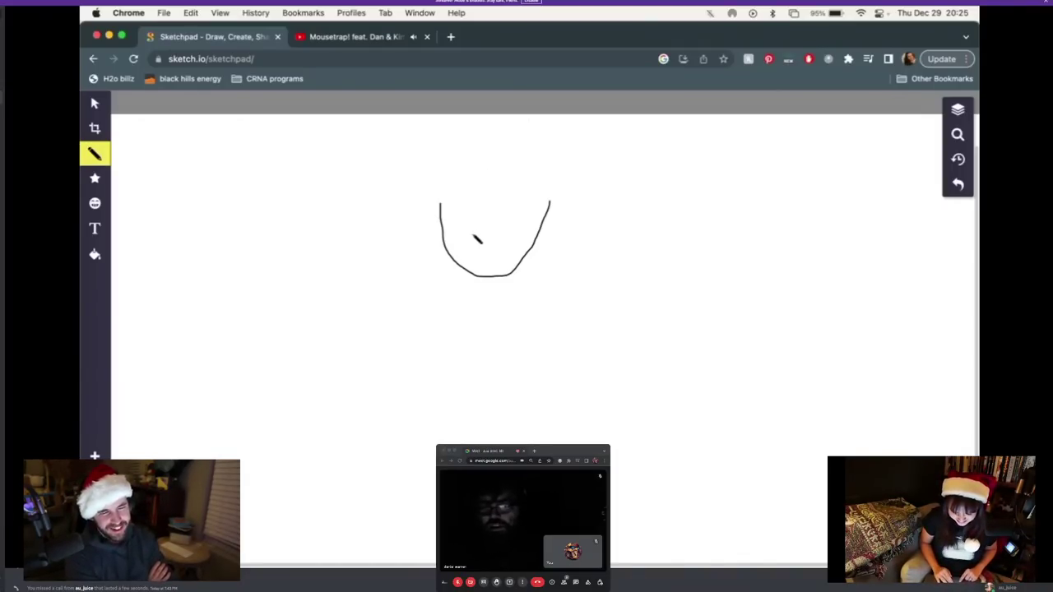
pyautogui.moveTo(473, 237)
pyautogui.mouseDown()
pyautogui.moveTo(510, 240)
pyautogui.moveTo(479, 253)
pyautogui.moveTo(474, 240)
pyautogui.moveTo(503, 240)
pyautogui.moveTo(476, 232)
pyautogui.moveTo(520, 241)
pyautogui.mouseUp()
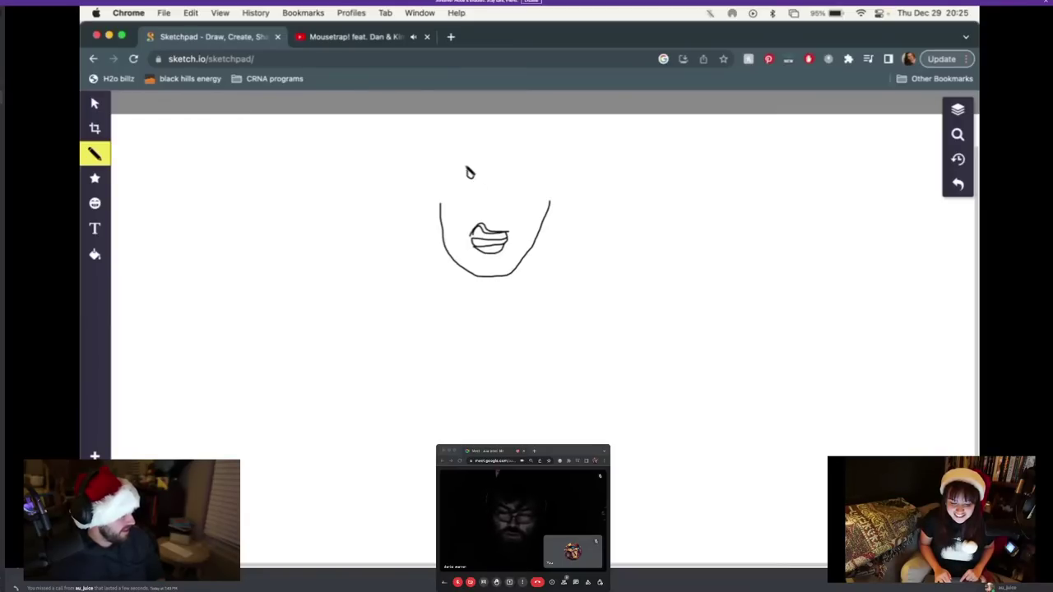
pyautogui.moveTo(481, 178)
pyautogui.mouseDown()
pyautogui.moveTo(470, 164)
pyautogui.moveTo(451, 170)
pyautogui.moveTo(480, 183)
pyautogui.moveTo(543, 174)
pyautogui.moveTo(513, 166)
pyautogui.moveTo(516, 181)
pyautogui.moveTo(547, 186)
pyautogui.moveTo(542, 168)
pyautogui.mouseUp()
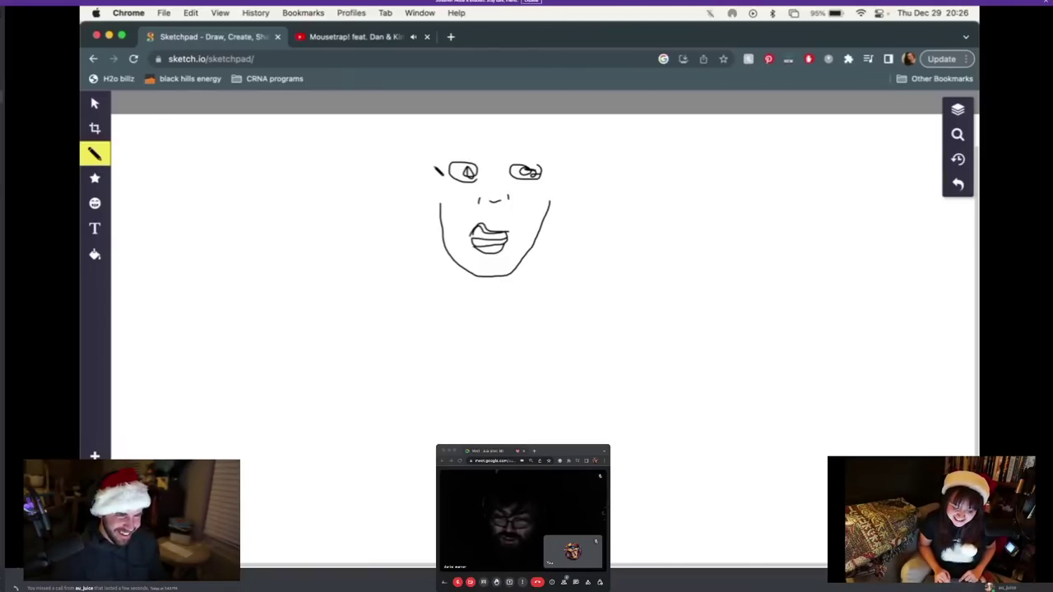
# Add an ear on each side of the face and a knotted headband with pointed hanging tails above the eyes
pyautogui.moveTo(429, 167); pyautogui.dragTo(438, 194)
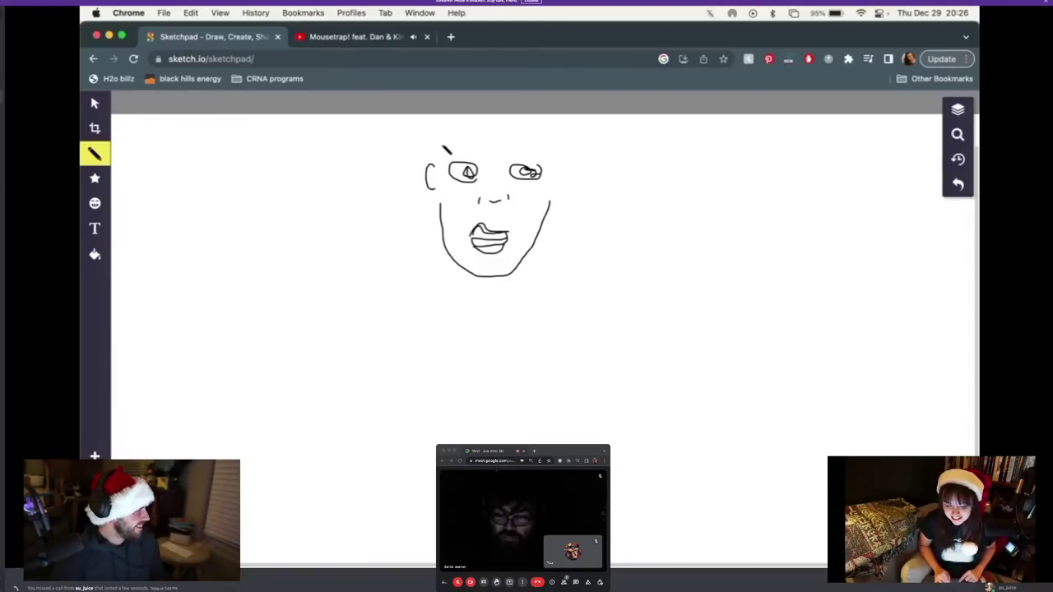
pyautogui.moveTo(449, 145)
pyautogui.mouseDown()
pyautogui.moveTo(582, 178)
pyautogui.moveTo(556, 152)
pyautogui.moveTo(463, 142)
pyautogui.moveTo(449, 145)
pyautogui.moveTo(458, 157)
pyautogui.moveTo(460, 140)
pyautogui.moveTo(423, 155)
pyautogui.moveTo(354, 251)
pyautogui.moveTo(451, 145)
pyautogui.mouseUp()
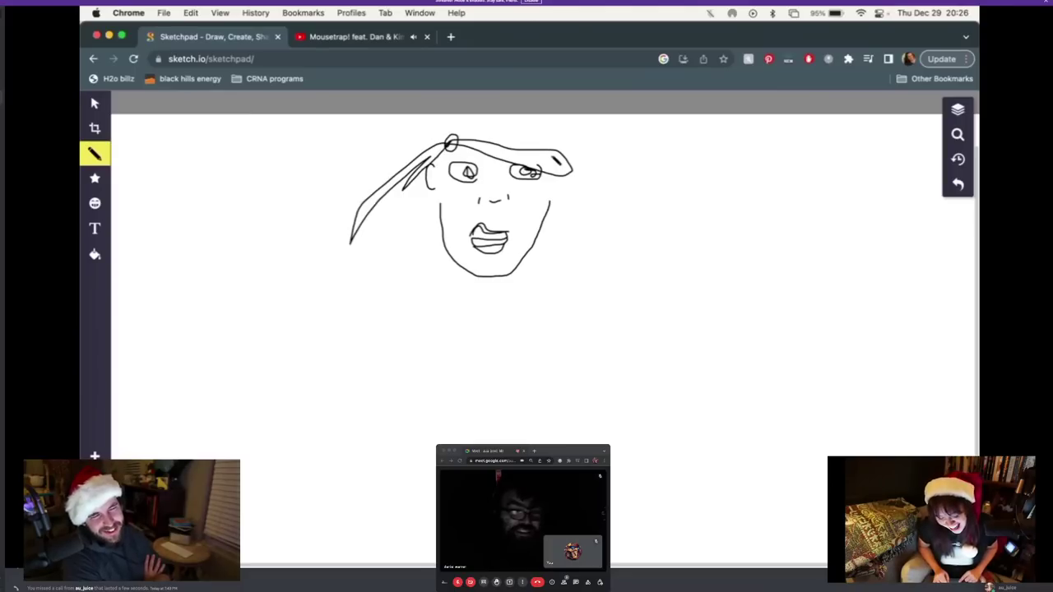
pyautogui.moveTo(559, 162)
pyautogui.mouseDown()
pyautogui.moveTo(571, 171)
pyautogui.moveTo(557, 206)
pyautogui.mouseUp()
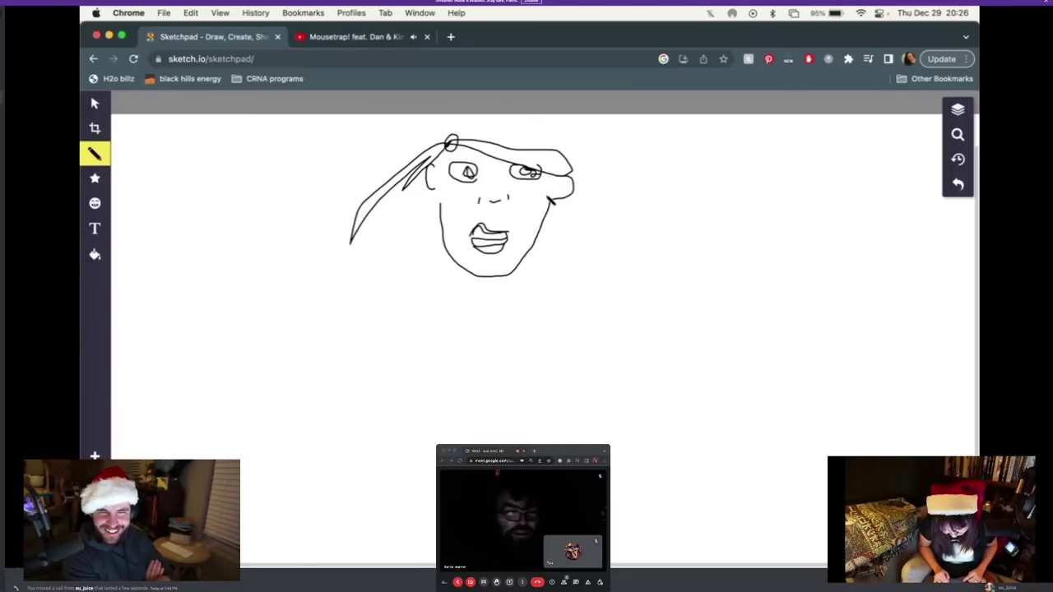
pyautogui.moveTo(552, 150); pyautogui.dragTo(563, 124)
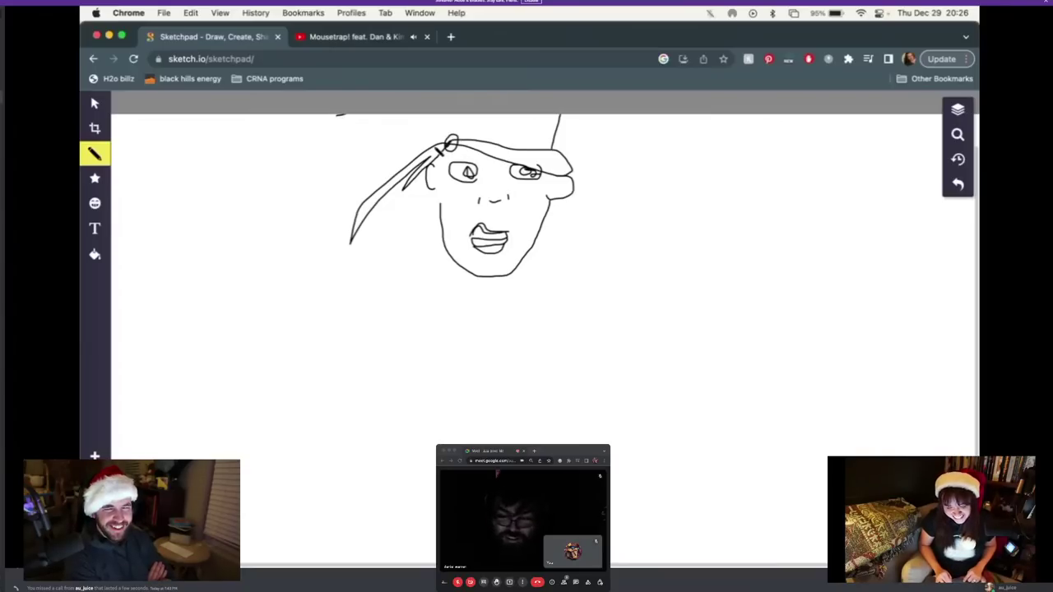
pyautogui.moveTo(434, 153)
pyautogui.mouseDown()
pyautogui.moveTo(466, 126)
pyautogui.moveTo(535, 125)
pyautogui.moveTo(565, 140)
pyautogui.moveTo(568, 164)
pyautogui.mouseUp()
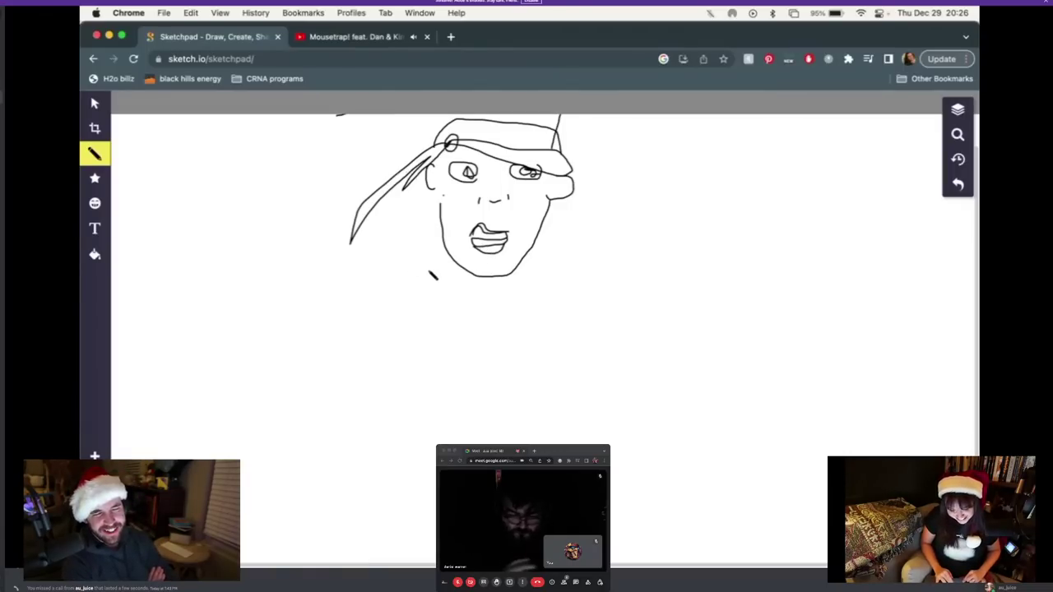
# Draw a diagonal string of oval beads below the chin and a torso with rounded shoulders, open vest edges and a curved neckline
pyautogui.moveTo(424, 272)
pyautogui.mouseDown()
pyautogui.moveTo(409, 280)
pyautogui.moveTo(434, 277)
pyautogui.moveTo(421, 297)
pyautogui.moveTo(440, 281)
pyautogui.moveTo(429, 298)
pyautogui.moveTo(441, 288)
pyautogui.moveTo(454, 308)
pyautogui.moveTo(448, 294)
pyautogui.moveTo(466, 302)
pyautogui.moveTo(463, 325)
pyautogui.moveTo(482, 314)
pyautogui.mouseUp()
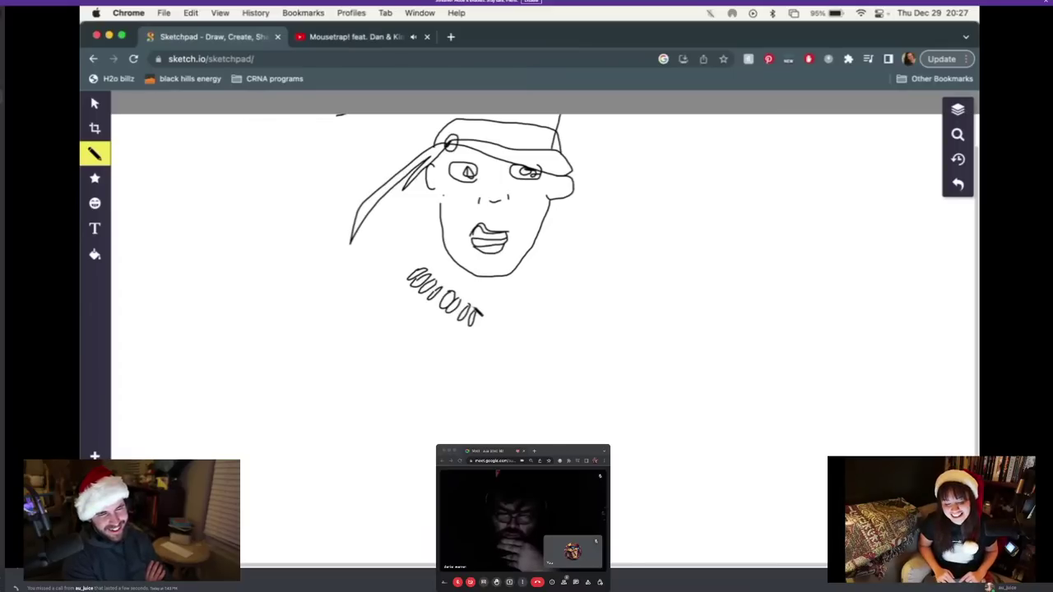
pyautogui.moveTo(496, 336)
pyautogui.mouseDown()
pyautogui.moveTo(485, 318)
pyautogui.moveTo(494, 339)
pyautogui.moveTo(510, 334)
pyautogui.moveTo(499, 347)
pyautogui.moveTo(510, 337)
pyautogui.moveTo(513, 353)
pyautogui.moveTo(522, 341)
pyautogui.moveTo(515, 352)
pyautogui.moveTo(535, 354)
pyautogui.moveTo(537, 366)
pyautogui.moveTo(526, 354)
pyautogui.mouseUp()
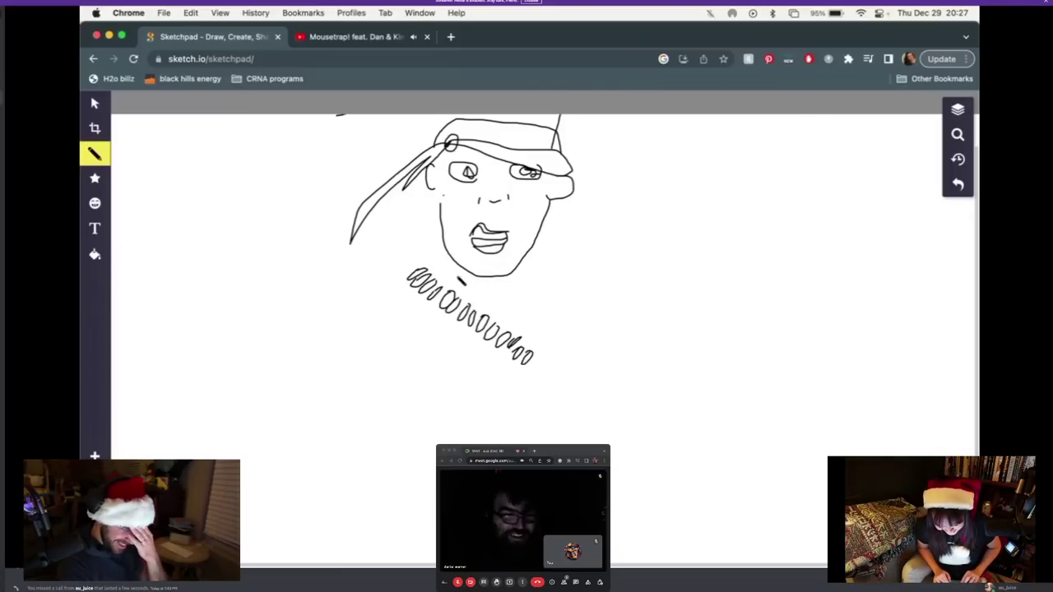
pyautogui.moveTo(446, 256)
pyautogui.mouseDown()
pyautogui.moveTo(356, 302)
pyautogui.moveTo(330, 365)
pyautogui.mouseUp()
pyautogui.moveTo(386, 288)
pyautogui.mouseDown()
pyautogui.moveTo(368, 445)
pyautogui.moveTo(445, 311)
pyautogui.mouseUp()
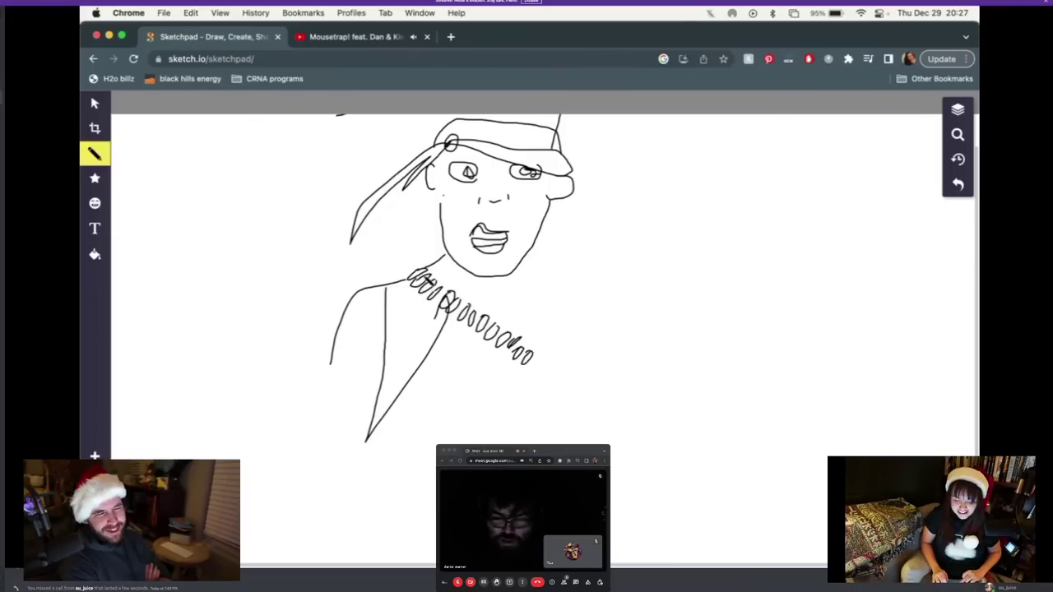
pyautogui.moveTo(426, 284); pyautogui.dragTo(459, 345)
pyautogui.moveTo(535, 331)
pyautogui.mouseDown()
pyautogui.moveTo(553, 285)
pyautogui.moveTo(569, 289)
pyautogui.moveTo(578, 302)
pyautogui.moveTo(523, 445)
pyautogui.mouseUp()
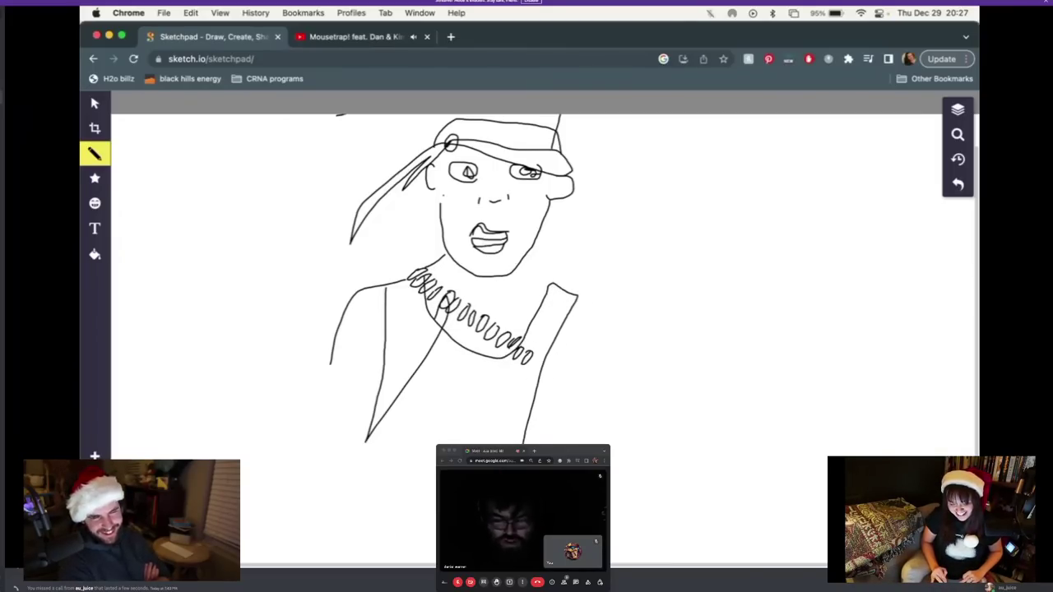
pyautogui.moveTo(528, 263)
pyautogui.mouseDown()
pyautogui.moveTo(630, 349)
pyautogui.moveTo(628, 419)
pyautogui.mouseUp()
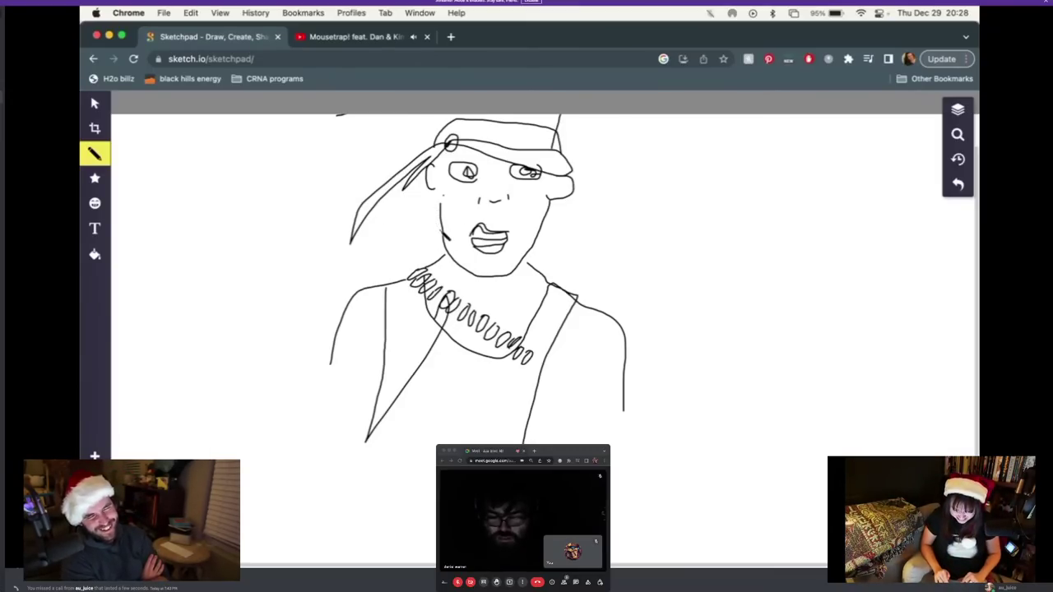
# Add jagged hair on both sides of the face and fill the headband with a pattern of irregular blotches
pyautogui.moveTo(421, 232)
pyautogui.mouseDown()
pyautogui.moveTo(411, 247)
pyautogui.moveTo(419, 235)
pyautogui.moveTo(395, 238)
pyautogui.moveTo(436, 162)
pyautogui.mouseUp()
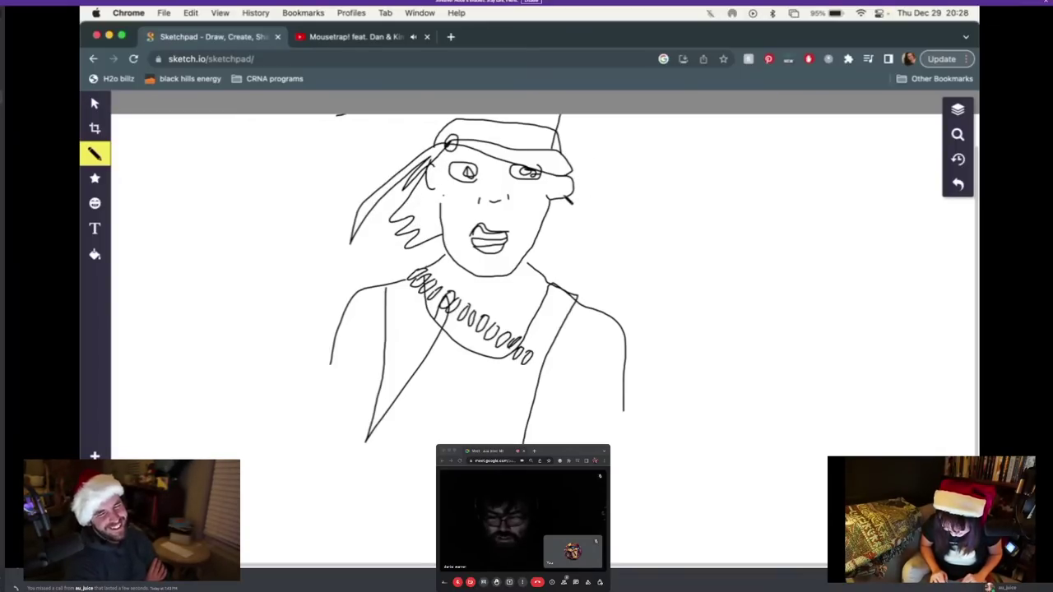
pyautogui.moveTo(564, 198)
pyautogui.mouseDown()
pyautogui.moveTo(617, 260)
pyautogui.moveTo(587, 269)
pyautogui.moveTo(575, 260)
pyautogui.moveTo(591, 279)
pyautogui.moveTo(528, 240)
pyautogui.mouseUp()
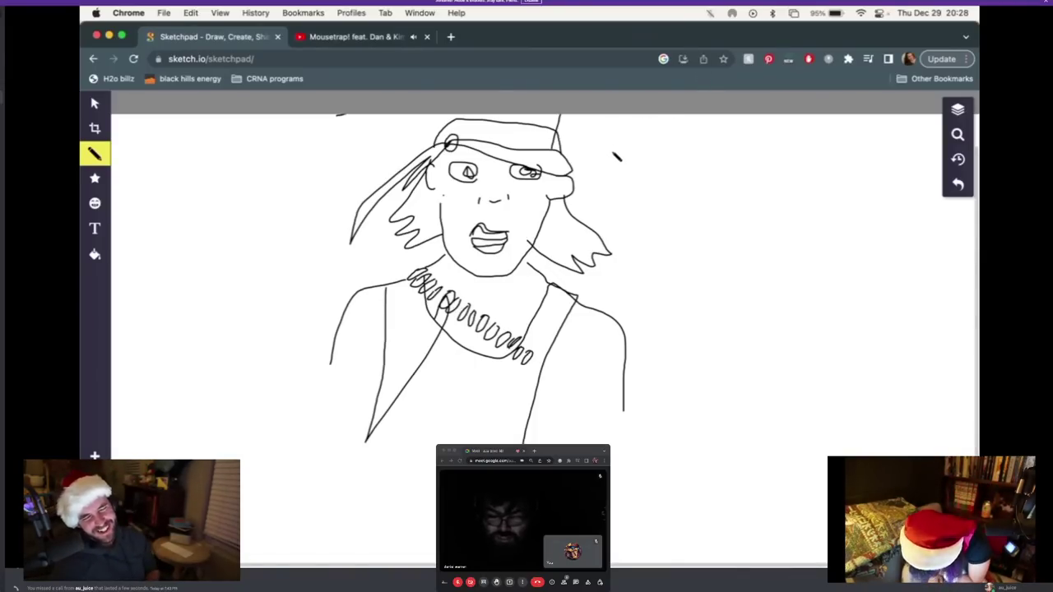
pyautogui.moveTo(513, 154); pyautogui.dragTo(522, 161)
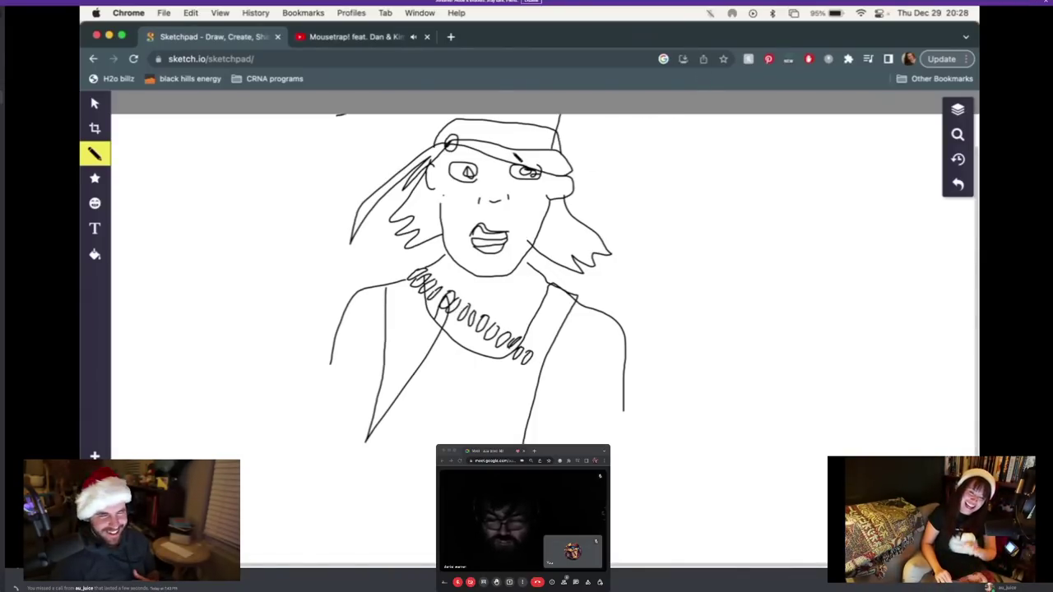
pyautogui.press('super+z')
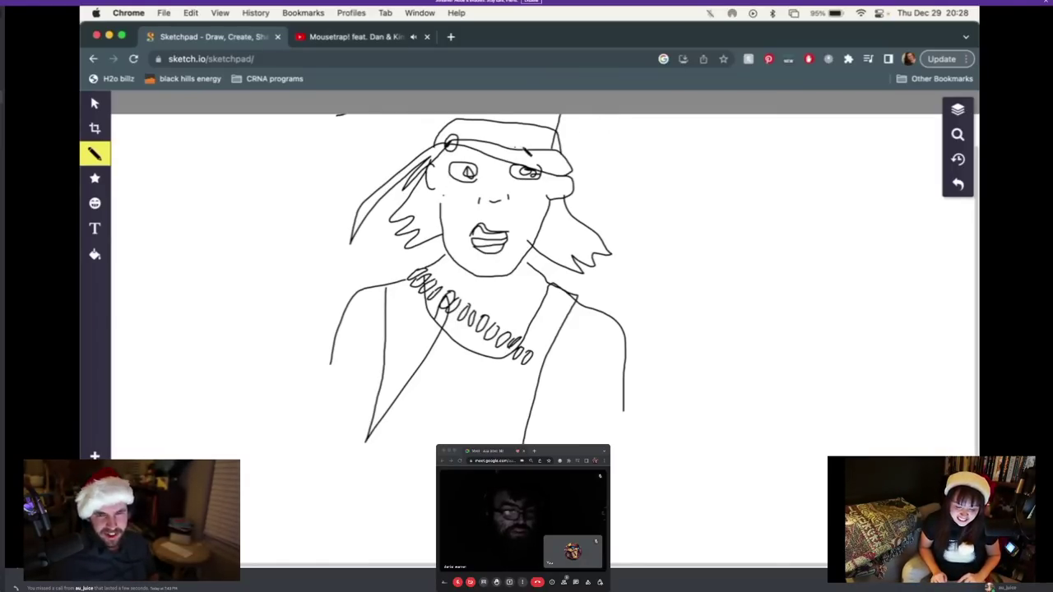
pyautogui.moveTo(540, 132)
pyautogui.mouseDown()
pyautogui.moveTo(548, 140)
pyautogui.moveTo(523, 152)
pyautogui.moveTo(555, 154)
pyautogui.moveTo(549, 163)
pyautogui.moveTo(515, 150)
pyautogui.moveTo(520, 128)
pyautogui.moveTo(519, 141)
pyautogui.moveTo(501, 140)
pyautogui.moveTo(528, 125)
pyautogui.moveTo(533, 140)
pyautogui.moveTo(512, 133)
pyautogui.moveTo(526, 154)
pyautogui.moveTo(533, 133)
pyautogui.moveTo(467, 142)
pyautogui.moveTo(502, 138)
pyautogui.moveTo(514, 132)
pyautogui.moveTo(506, 125)
pyautogui.moveTo(493, 135)
pyautogui.moveTo(504, 143)
pyautogui.moveTo(497, 162)
pyautogui.moveTo(491, 149)
pyautogui.moveTo(513, 140)
pyautogui.mouseUp()
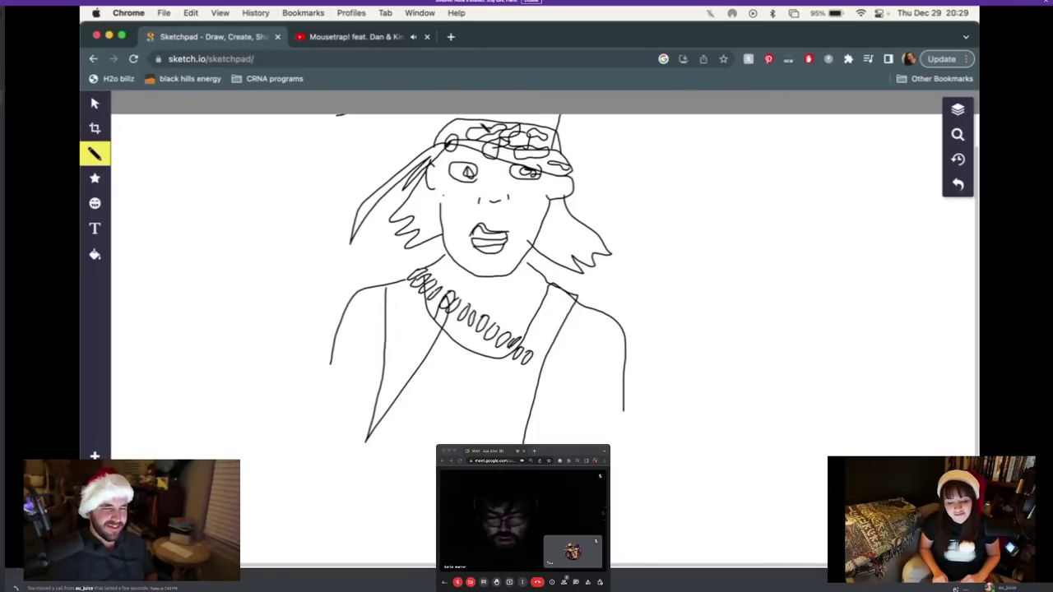
pyautogui.moveTo(487, 125)
pyautogui.mouseDown()
pyautogui.moveTo(444, 131)
pyautogui.moveTo(485, 136)
pyautogui.moveTo(476, 125)
pyautogui.mouseUp()
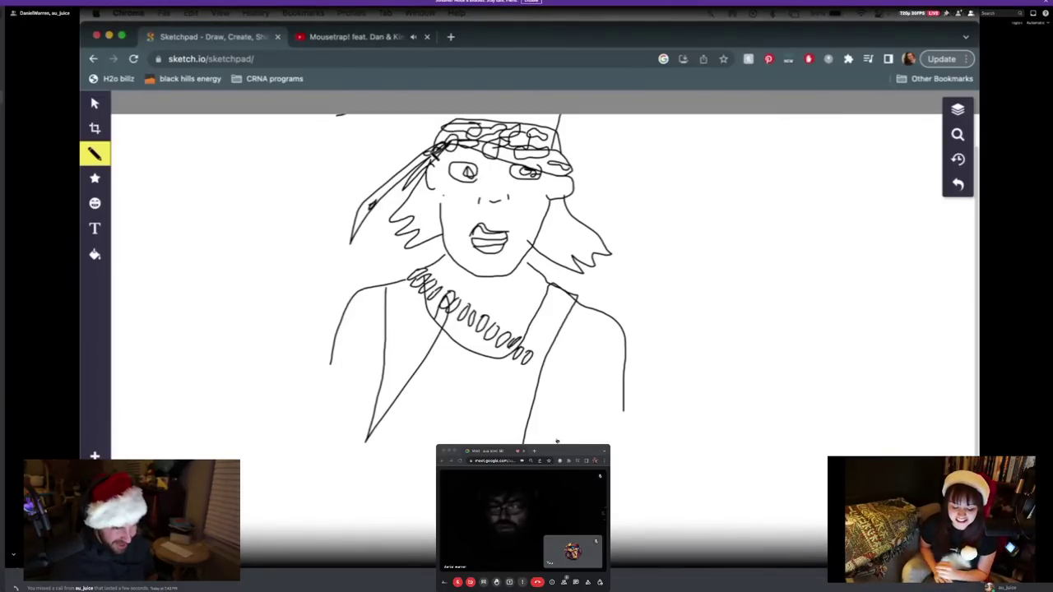
# Leave the Sketchpad drawing and switch to the shared Photoshop canvas
pyautogui.moveTo(325, 332); pyautogui.dragTo(331, 341)
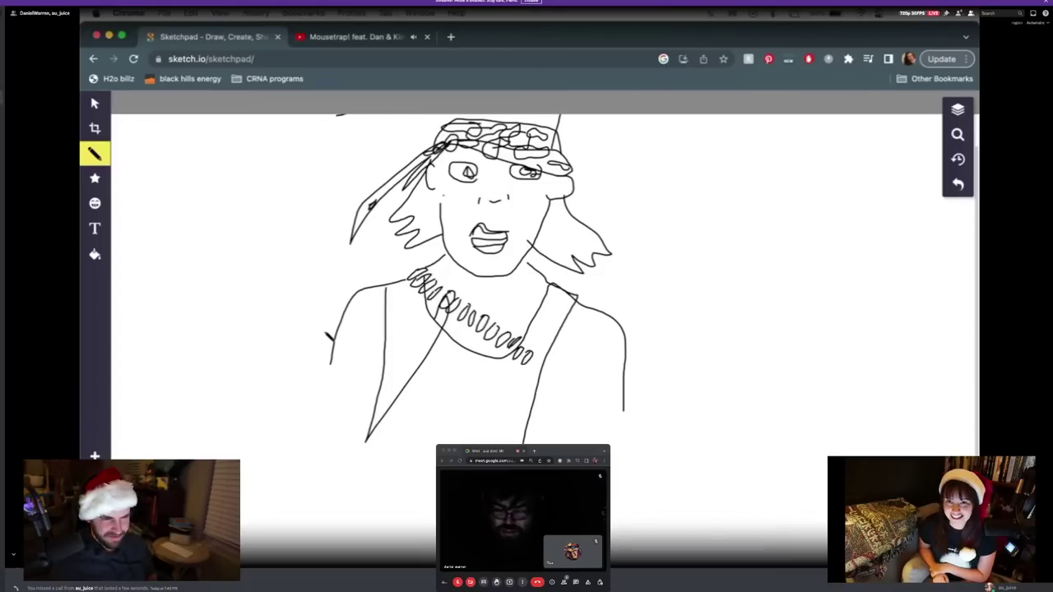
pyautogui.press('super+Tab')
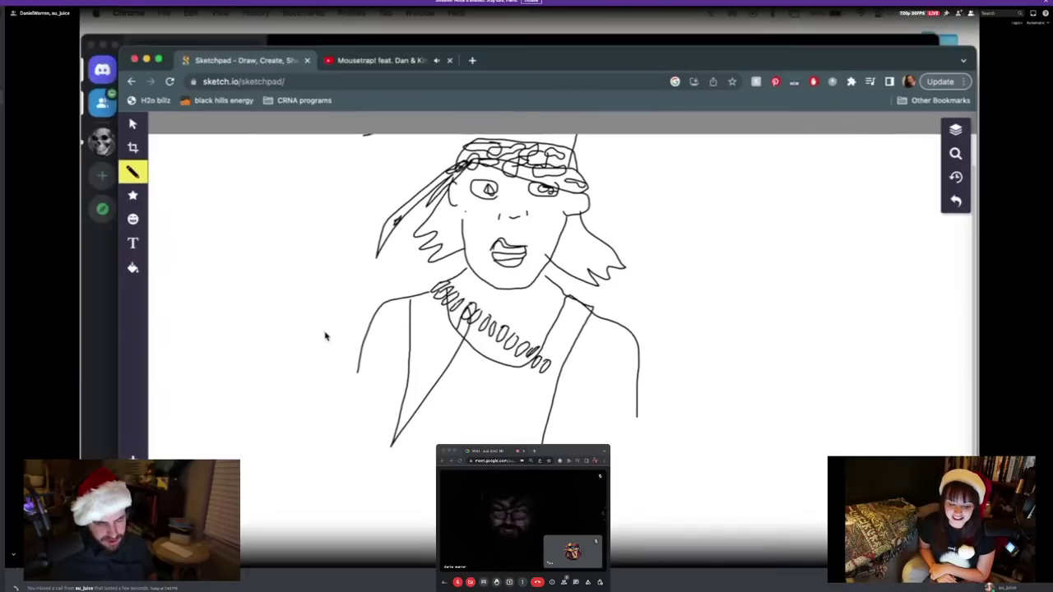
pyautogui.click(525, 274)
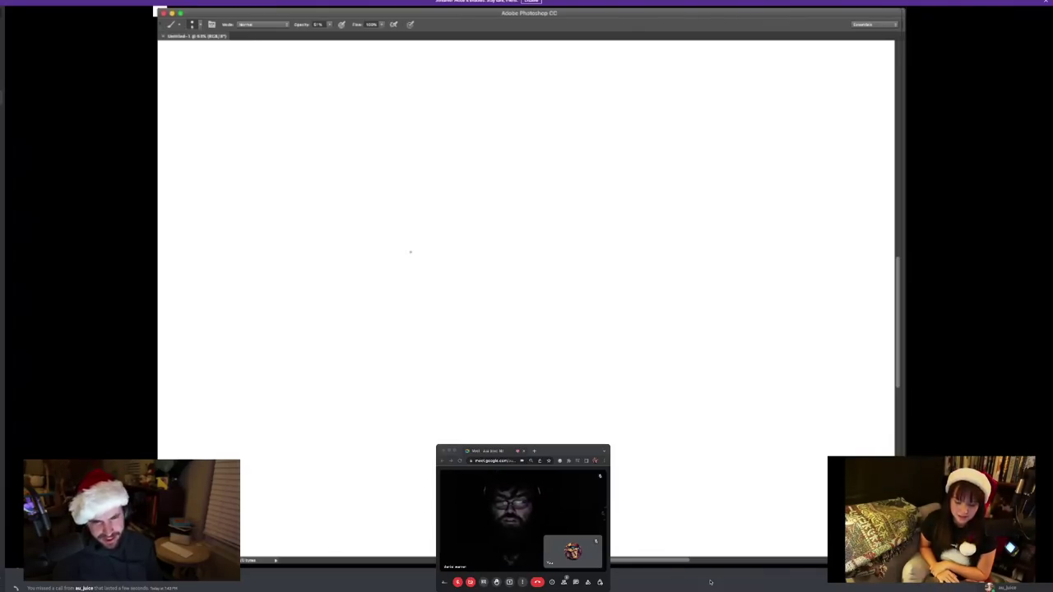
# Draw an angry face with slanted eyes, a nose, a mask with fold lines, jagged sideburns, a neck and sloping shoulders
pyautogui.moveTo(409, 252); pyautogui.dragTo(435, 252)
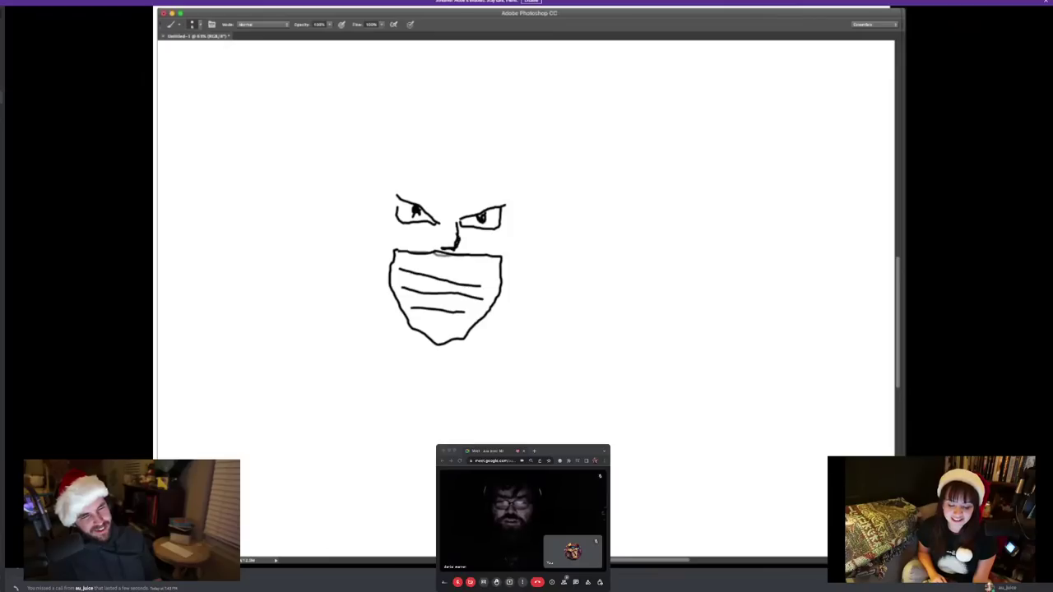
pyautogui.moveTo(450, 218); pyautogui.dragTo(457, 232)
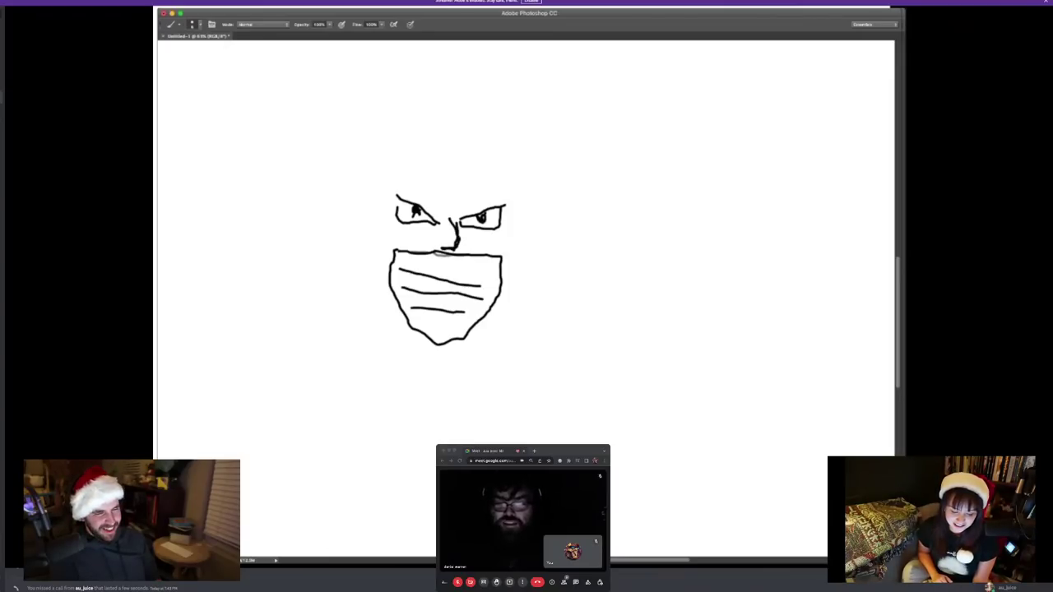
pyautogui.moveTo(509, 207); pyautogui.dragTo(524, 263)
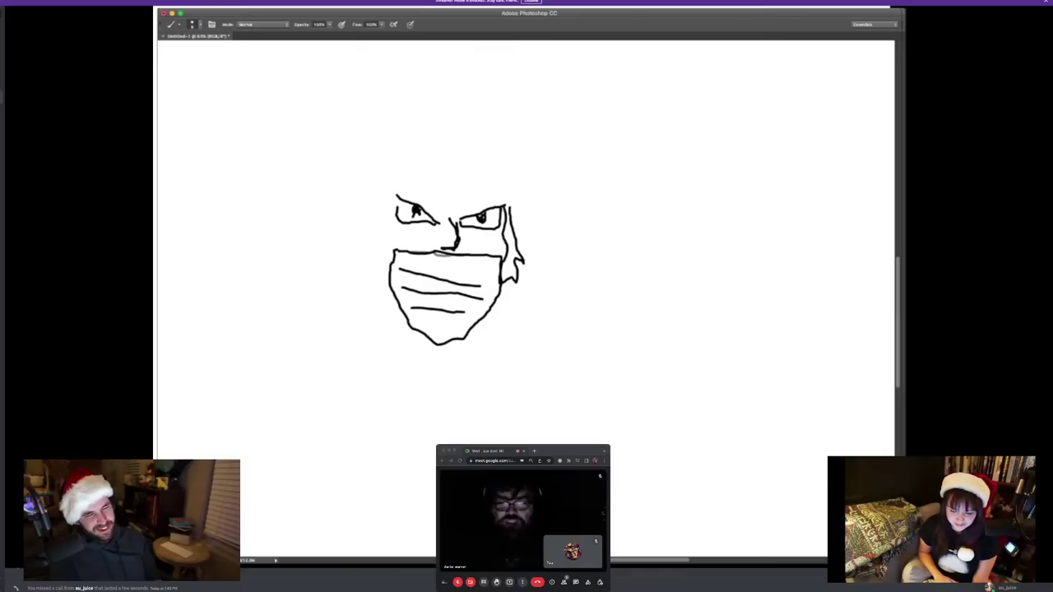
pyautogui.moveTo(395, 203)
pyautogui.mouseDown()
pyautogui.moveTo(393, 251)
pyautogui.moveTo(380, 274)
pyautogui.moveTo(369, 237)
pyautogui.moveTo(395, 189)
pyautogui.mouseUp()
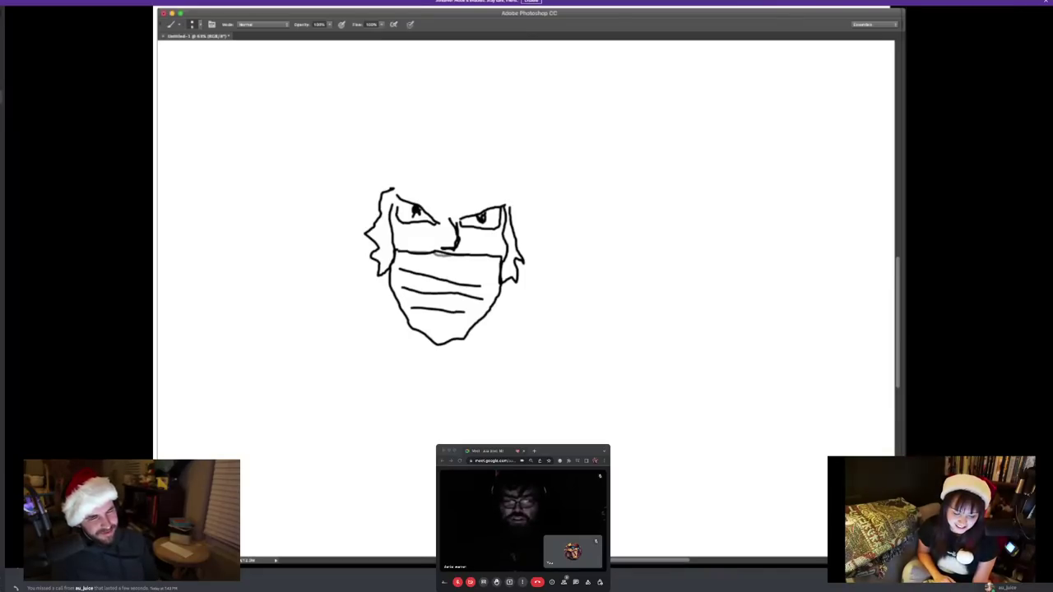
pyautogui.moveTo(399, 329); pyautogui.dragTo(314, 344)
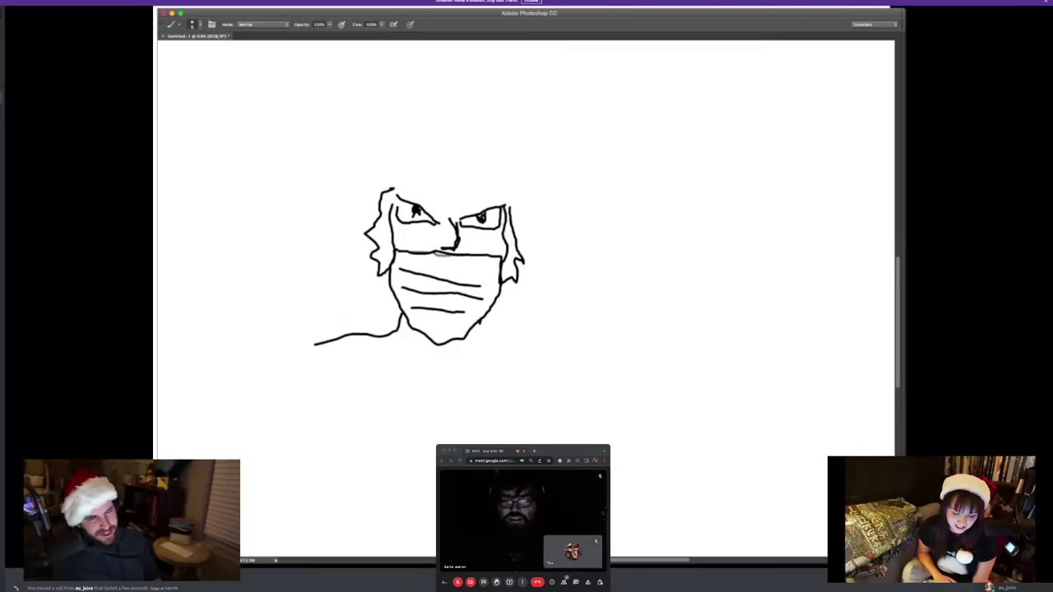
pyautogui.moveTo(479, 329); pyautogui.dragTo(574, 360)
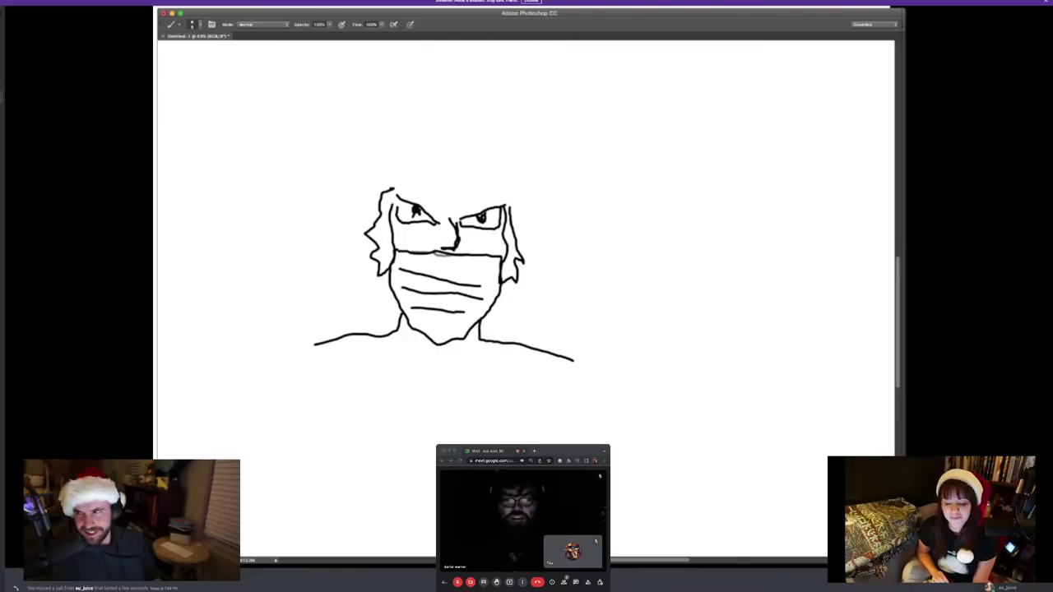
# Draw a wide forehead band with spiky swept hair above it and a pointed spiral emblem on the band
pyautogui.moveTo(380, 152)
pyautogui.mouseDown()
pyautogui.moveTo(520, 165)
pyautogui.moveTo(517, 212)
pyautogui.moveTo(376, 192)
pyautogui.moveTo(369, 120)
pyautogui.moveTo(382, 109)
pyautogui.moveTo(386, 130)
pyautogui.moveTo(492, 60)
pyautogui.moveTo(447, 99)
pyautogui.moveTo(532, 84)
pyautogui.moveTo(486, 112)
pyautogui.moveTo(593, 124)
pyautogui.moveTo(527, 144)
pyautogui.moveTo(572, 183)
pyautogui.moveTo(537, 176)
pyautogui.moveTo(548, 211)
pyautogui.moveTo(518, 195)
pyautogui.mouseUp()
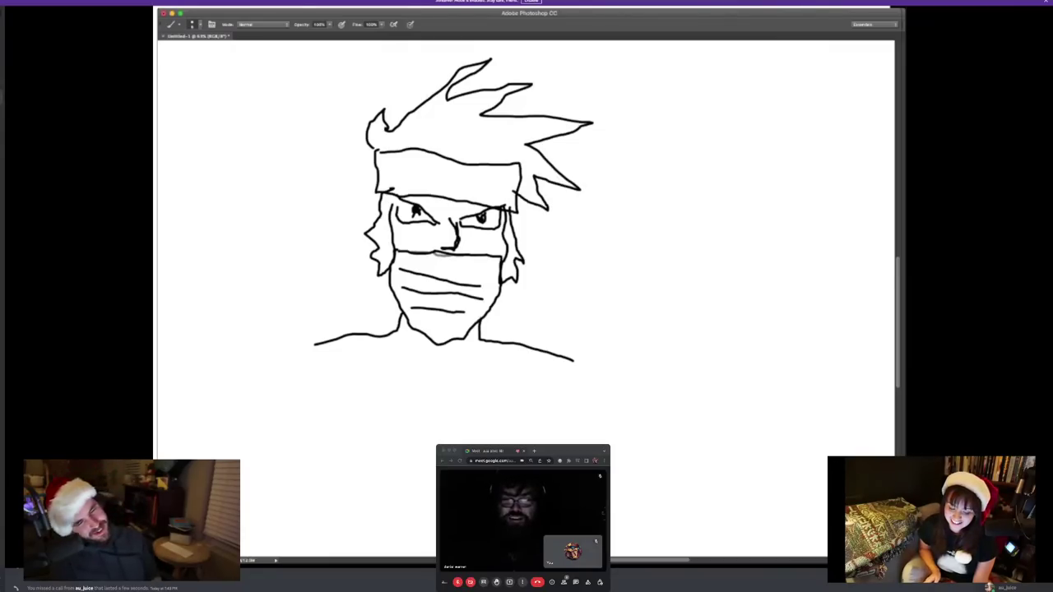
pyautogui.moveTo(445, 186)
pyautogui.mouseDown()
pyautogui.moveTo(469, 167)
pyautogui.moveTo(487, 191)
pyautogui.moveTo(475, 194)
pyautogui.moveTo(459, 175)
pyautogui.moveTo(471, 182)
pyautogui.mouseUp()
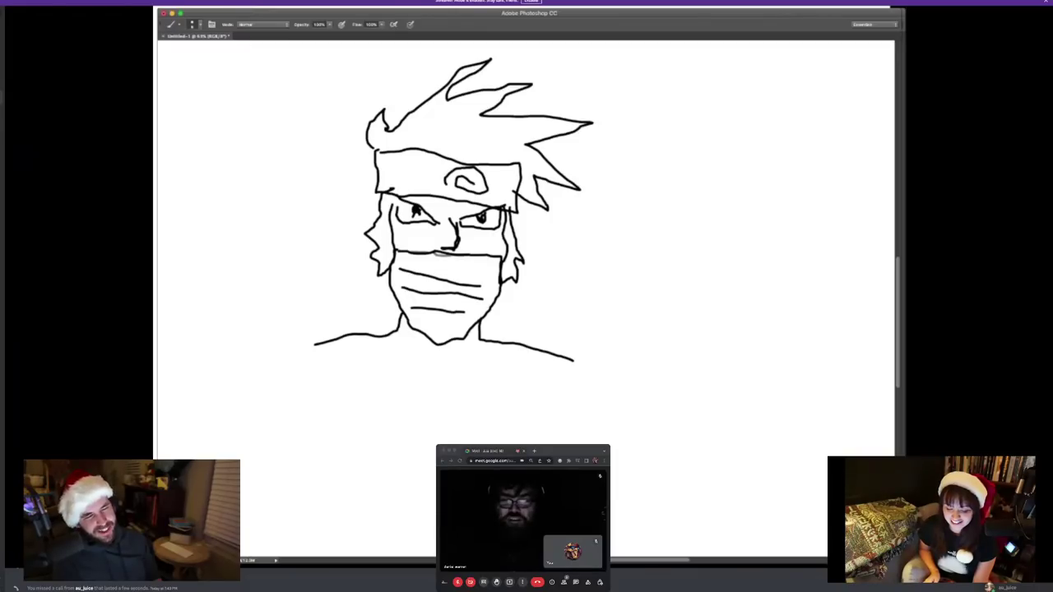
pyautogui.moveTo(445, 176)
pyautogui.mouseDown()
pyautogui.moveTo(432, 180)
pyautogui.moveTo(449, 187)
pyautogui.mouseUp()
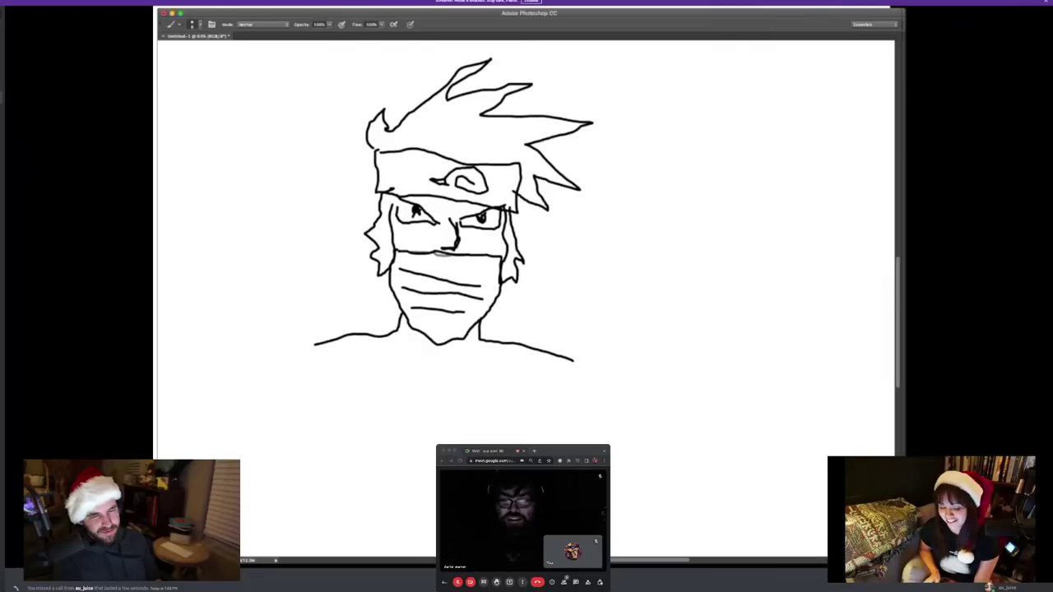
# Add an ear on each side of the masked face and a diagonal scar crossing one eye
pyautogui.moveTo(510, 213)
pyautogui.mouseDown()
pyautogui.moveTo(524, 214)
pyautogui.moveTo(522, 234)
pyautogui.mouseUp()
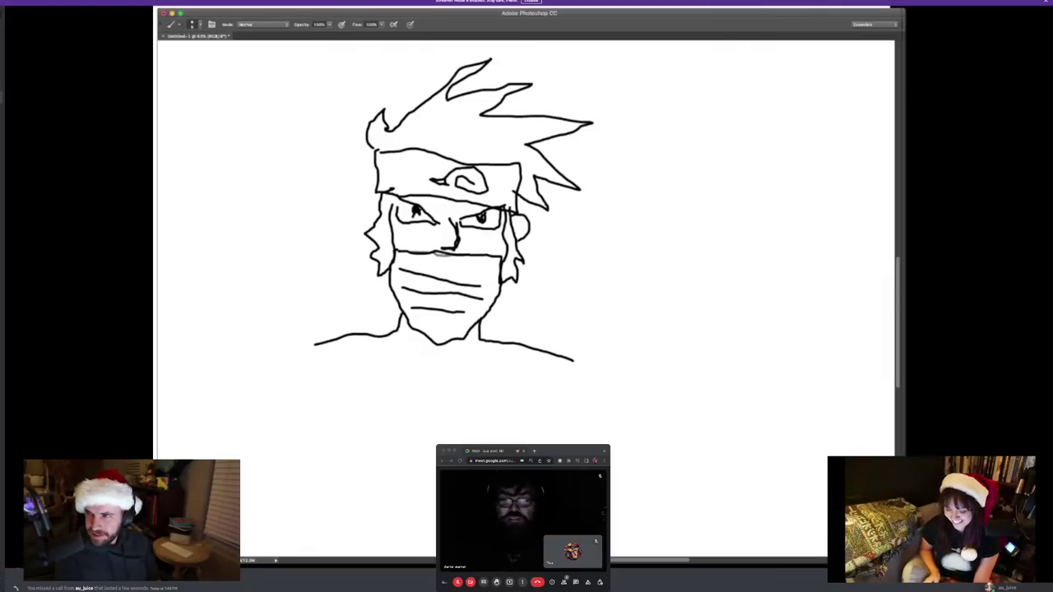
pyautogui.moveTo(377, 194)
pyautogui.mouseDown()
pyautogui.moveTo(363, 221)
pyautogui.moveTo(372, 227)
pyautogui.mouseUp()
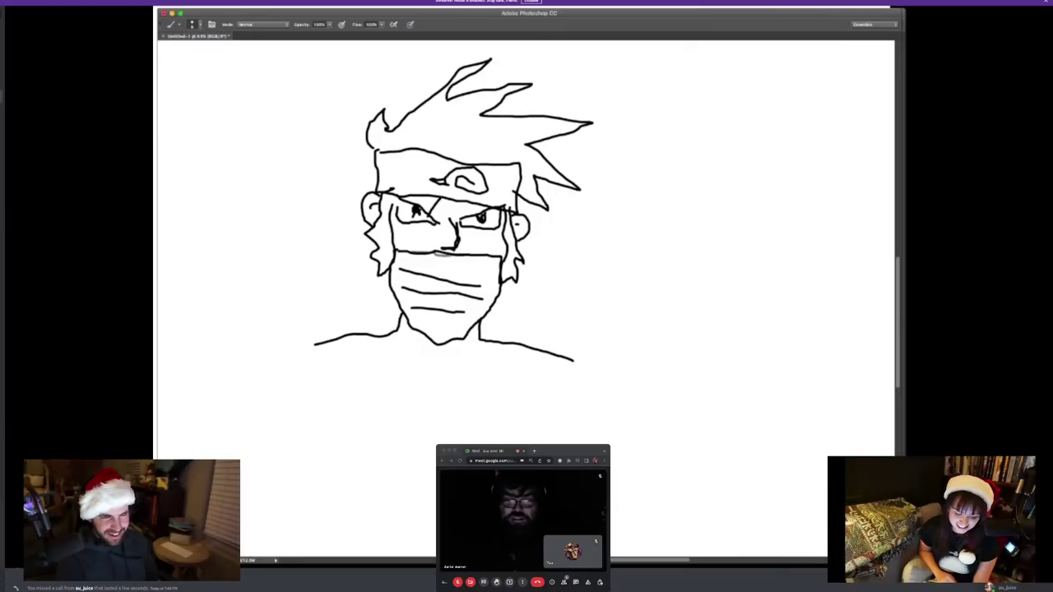
pyautogui.moveTo(422, 225); pyautogui.dragTo(409, 239)
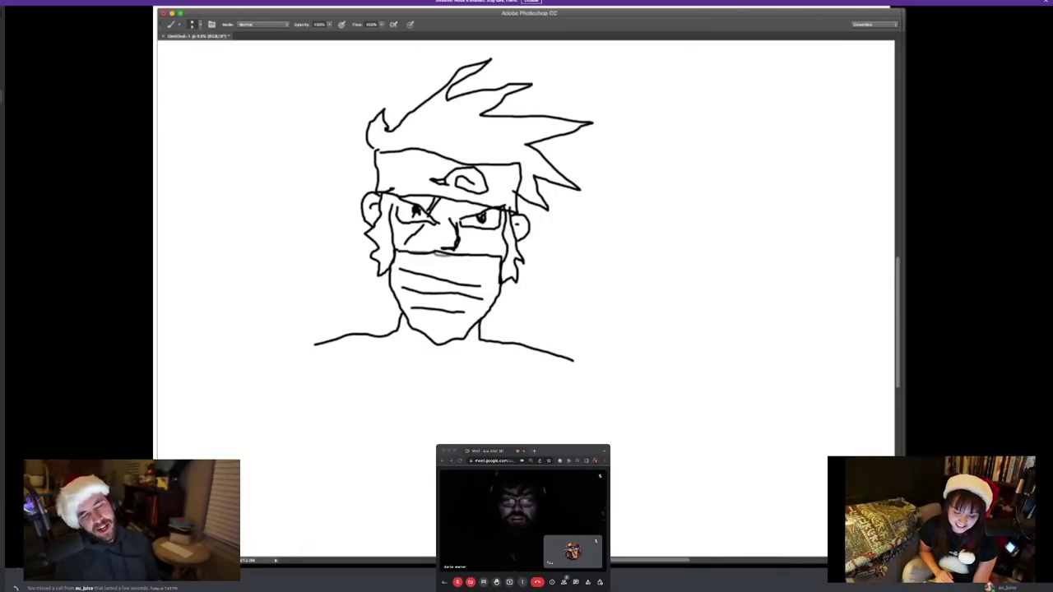
# Draw the ninja's torso with a curved double neckline, a diagonal chest fold and two strap lines running down from the neck
pyautogui.moveTo(288, 347)
pyautogui.mouseDown()
pyautogui.moveTo(359, 441)
pyautogui.moveTo(434, 492)
pyautogui.mouseUp()
pyautogui.moveTo(612, 451)
pyautogui.mouseDown()
pyautogui.moveTo(598, 380)
pyautogui.moveTo(574, 357)
pyautogui.moveTo(488, 397)
pyautogui.moveTo(366, 362)
pyautogui.moveTo(336, 339)
pyautogui.moveTo(412, 402)
pyautogui.moveTo(573, 398)
pyautogui.mouseUp()
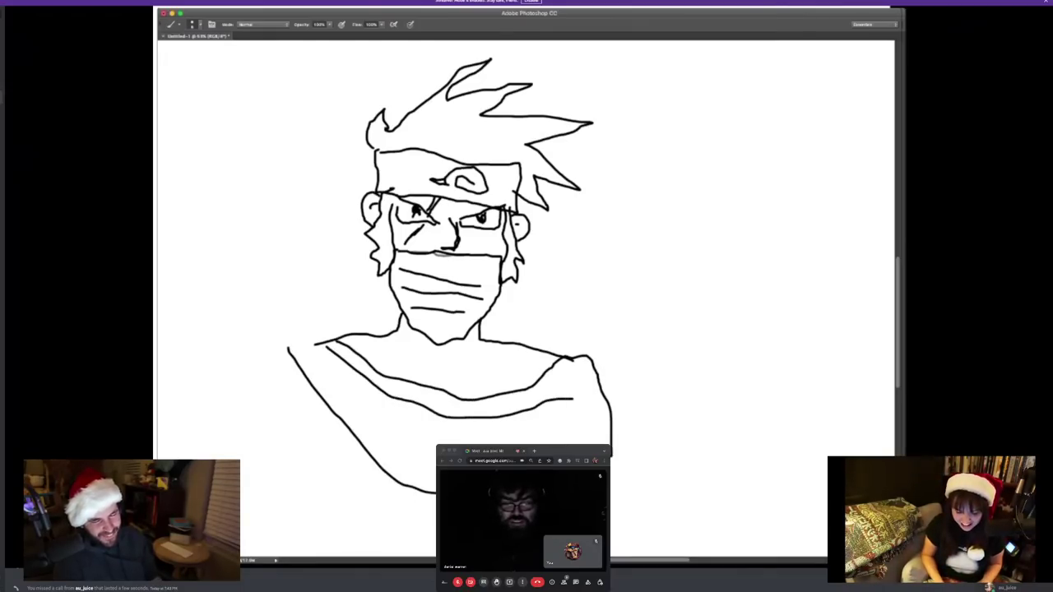
pyautogui.moveTo(325, 370); pyautogui.dragTo(436, 458)
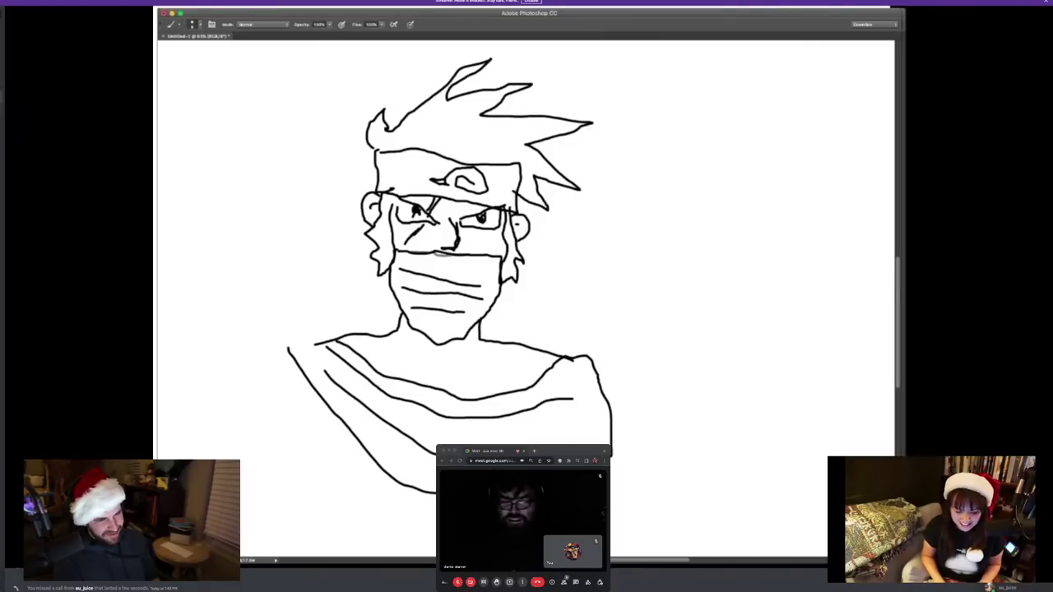
pyautogui.moveTo(484, 342); pyautogui.dragTo(446, 395)
pyautogui.moveTo(510, 346); pyautogui.dragTo(469, 400)
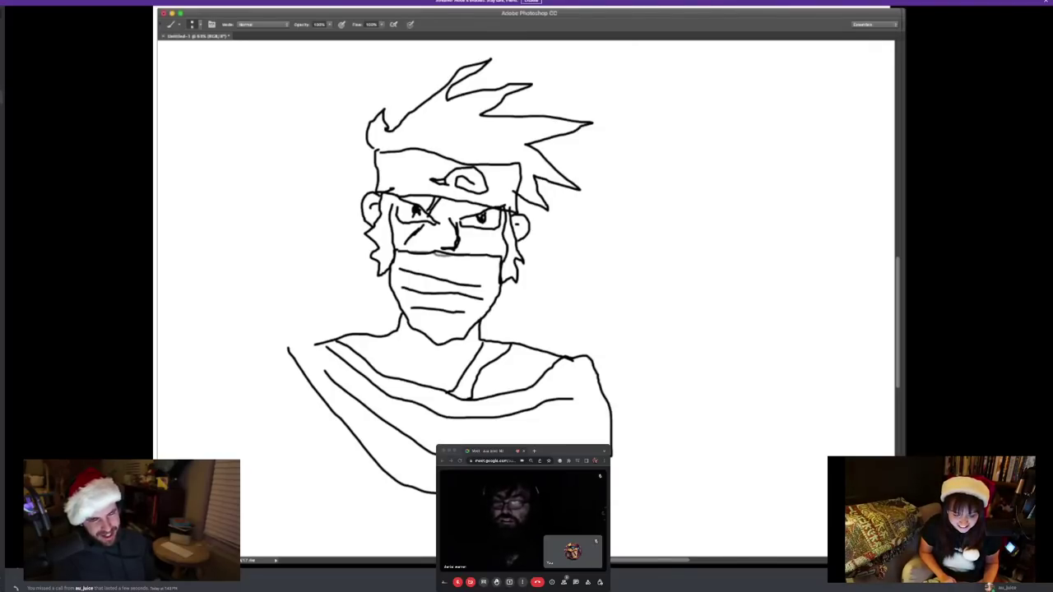
# Draw a raised arm with two extended fingers, a wrist cuff and a wide sleeve joined to the shoulder, and add slanted eyebrows
pyautogui.moveTo(637, 291)
pyautogui.mouseDown()
pyautogui.moveTo(615, 272)
pyautogui.moveTo(680, 265)
pyautogui.moveTo(651, 276)
pyautogui.moveTo(640, 259)
pyautogui.moveTo(660, 163)
pyautogui.moveTo(666, 233)
pyautogui.moveTo(680, 161)
pyautogui.moveTo(696, 191)
pyautogui.moveTo(683, 247)
pyautogui.moveTo(703, 240)
pyautogui.moveTo(683, 291)
pyautogui.moveTo(720, 247)
pyautogui.moveTo(698, 281)
pyautogui.mouseUp()
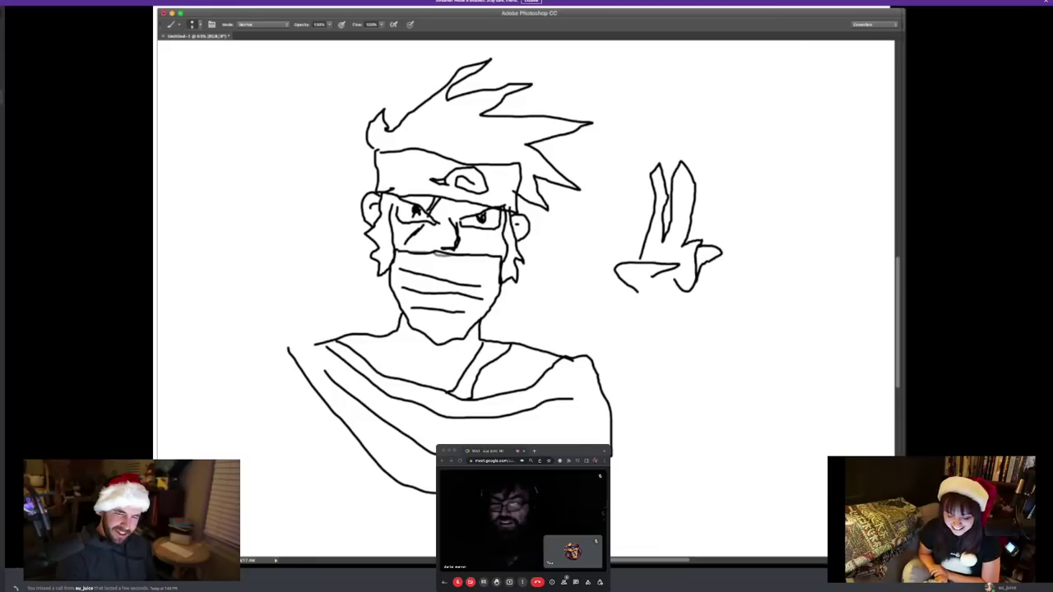
pyautogui.moveTo(639, 297)
pyautogui.mouseDown()
pyautogui.moveTo(653, 301)
pyautogui.moveTo(658, 364)
pyautogui.moveTo(683, 404)
pyautogui.moveTo(736, 379)
pyautogui.moveTo(699, 300)
pyautogui.moveTo(660, 312)
pyautogui.mouseUp()
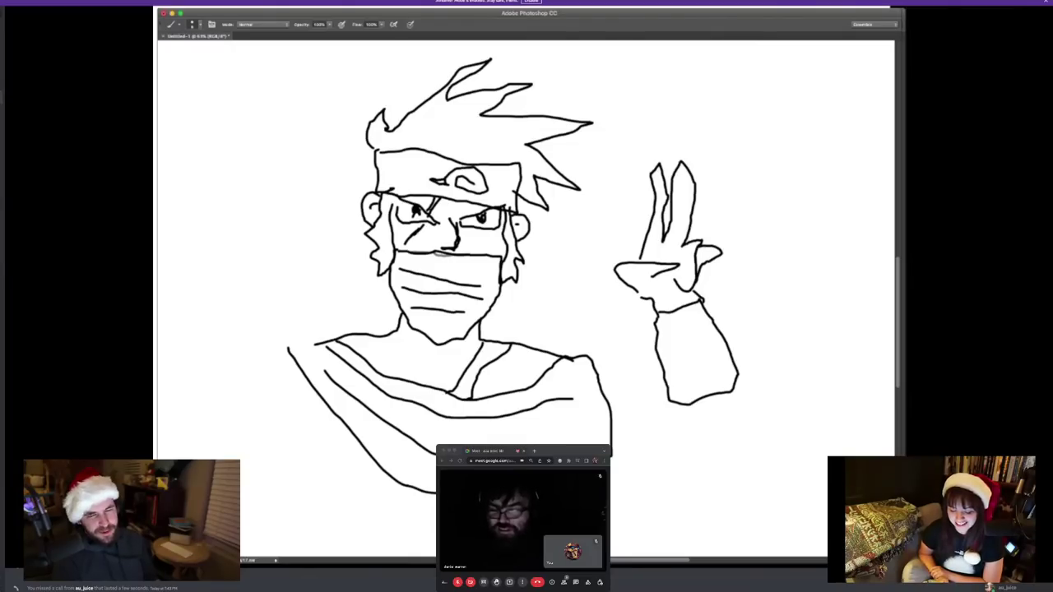
pyautogui.moveTo(673, 402); pyautogui.dragTo(670, 427)
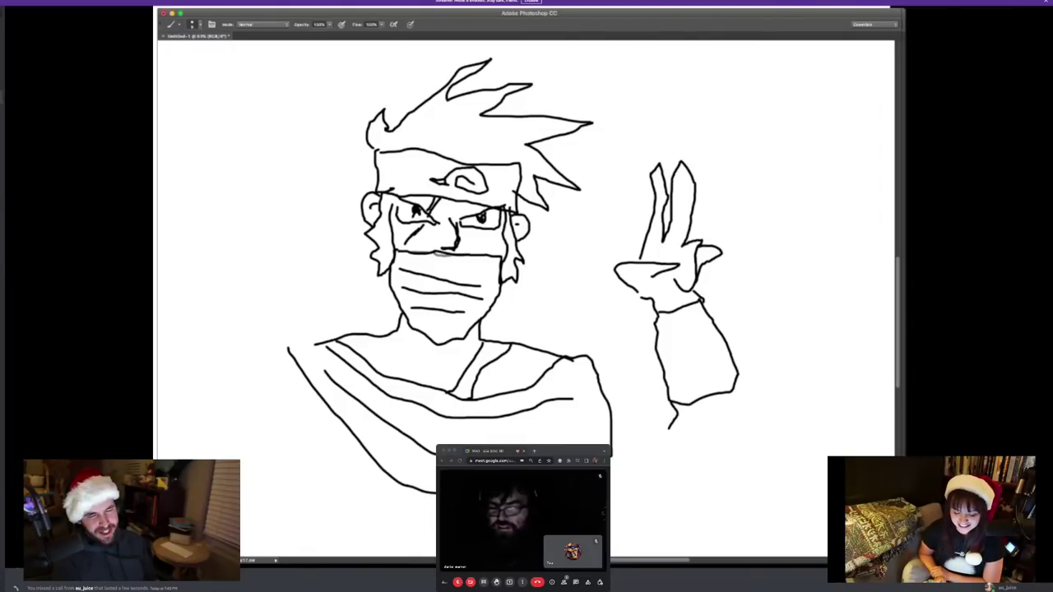
pyautogui.moveTo(735, 385)
pyautogui.mouseDown()
pyautogui.moveTo(760, 491)
pyautogui.moveTo(658, 488)
pyautogui.moveTo(613, 499)
pyautogui.mouseUp()
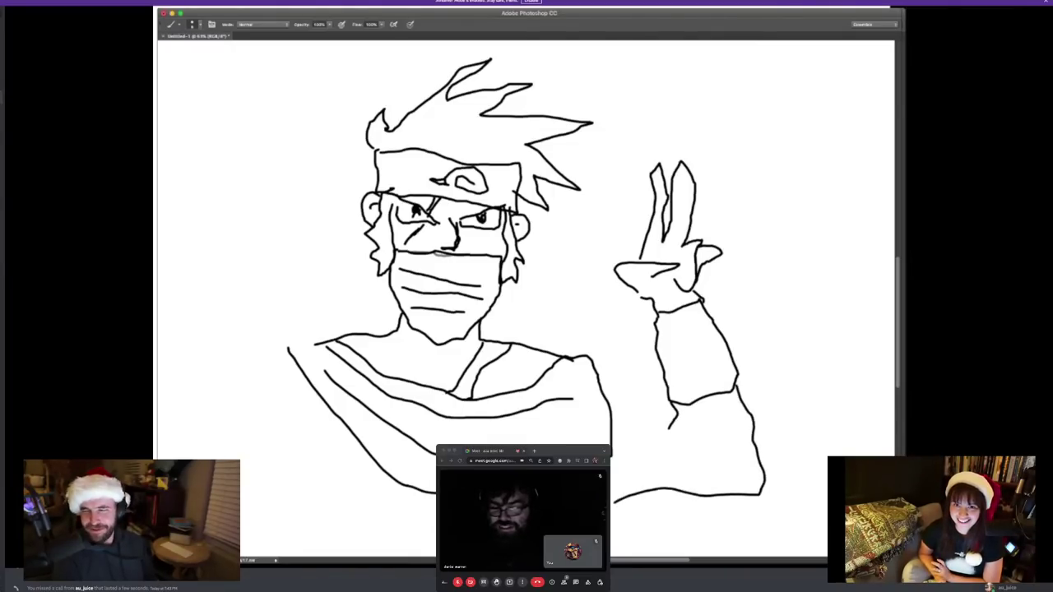
pyautogui.moveTo(675, 415); pyautogui.dragTo(599, 379)
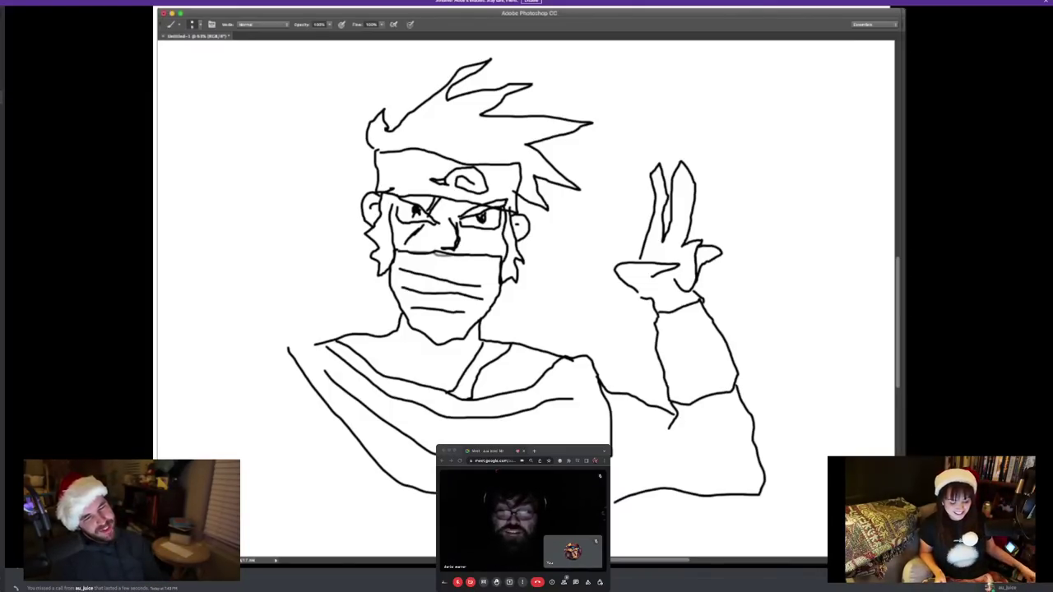
pyautogui.moveTo(436, 215)
pyautogui.mouseDown()
pyautogui.moveTo(401, 177)
pyautogui.moveTo(394, 194)
pyautogui.mouseUp()
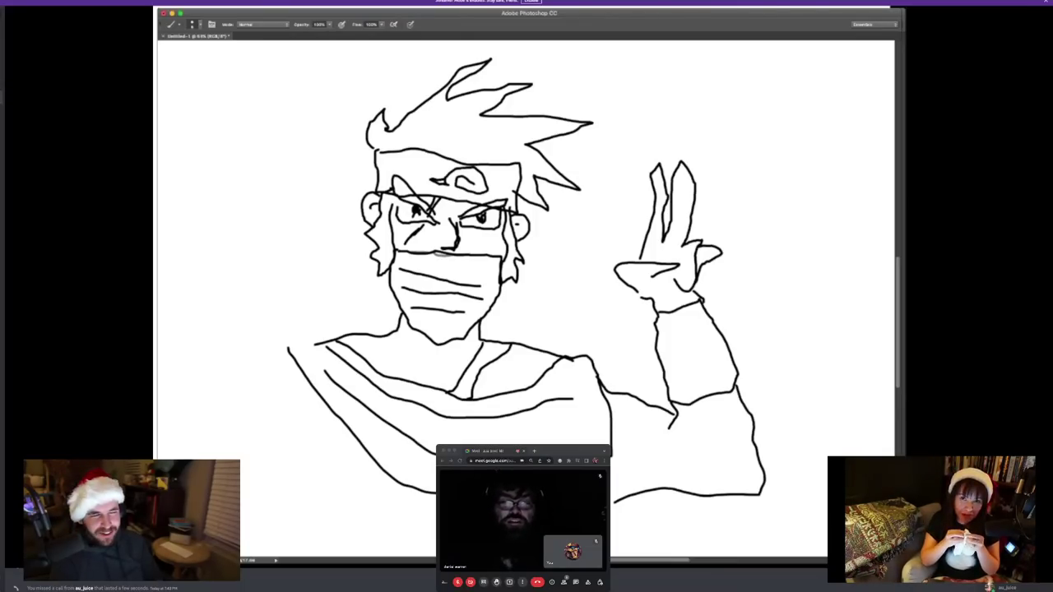
# Draw a fox-like head beside the ninja with pointed ears, jagged cheek fur, two oval eyes and a triangular nose
pyautogui.moveTo(294, 204)
pyautogui.mouseDown()
pyautogui.moveTo(297, 268)
pyautogui.moveTo(273, 272)
pyautogui.moveTo(230, 228)
pyautogui.mouseUp()
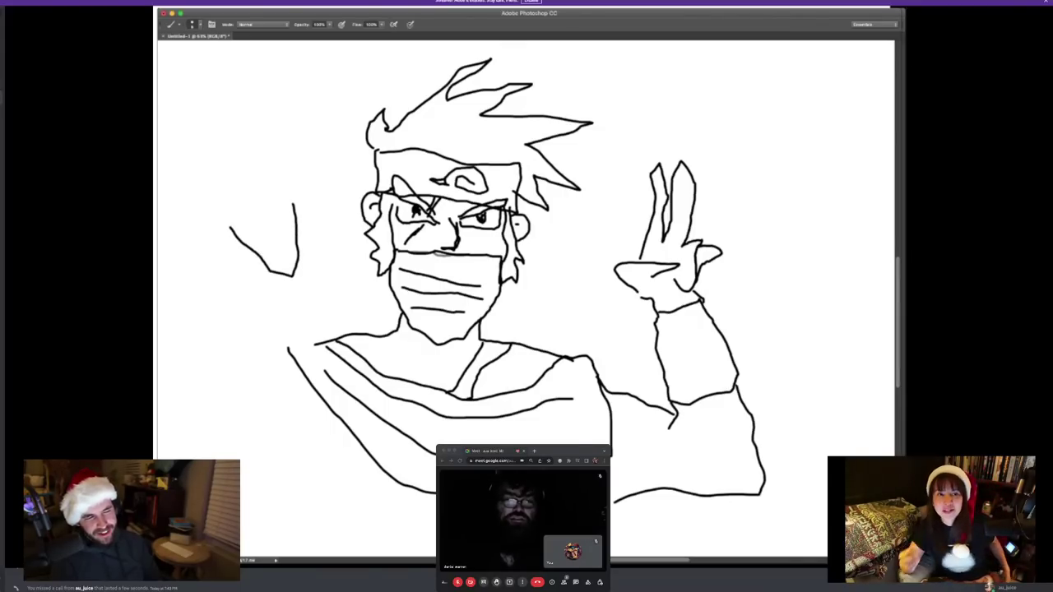
pyautogui.moveTo(264, 139)
pyautogui.mouseDown()
pyautogui.moveTo(298, 90)
pyautogui.moveTo(311, 167)
pyautogui.moveTo(331, 172)
pyautogui.moveTo(311, 191)
pyautogui.moveTo(308, 218)
pyautogui.moveTo(291, 226)
pyautogui.mouseUp()
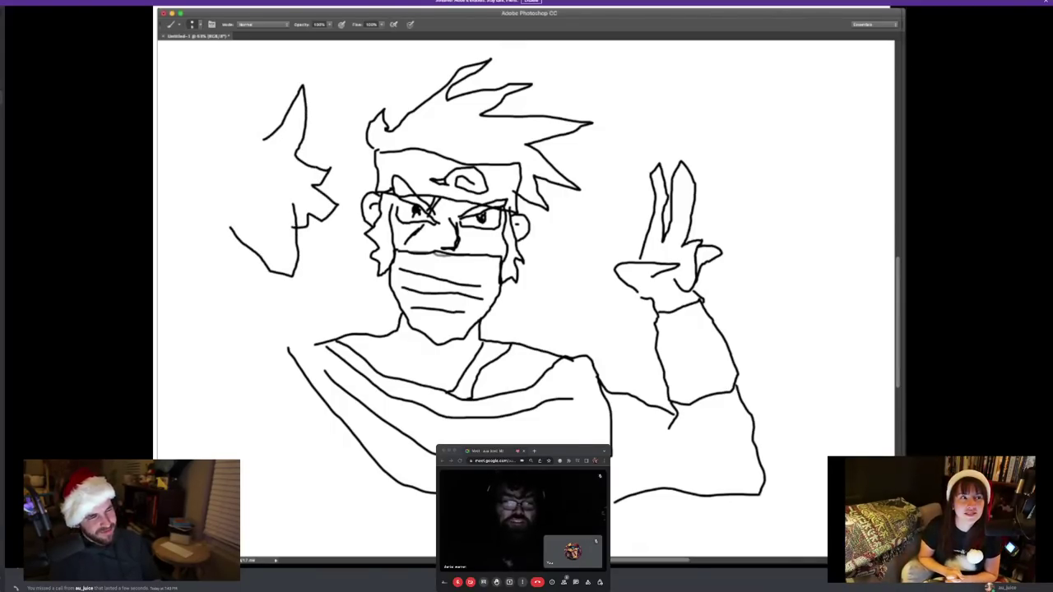
pyautogui.moveTo(285, 180)
pyautogui.mouseDown()
pyautogui.moveTo(275, 186)
pyautogui.moveTo(293, 197)
pyautogui.moveTo(294, 177)
pyautogui.mouseUp()
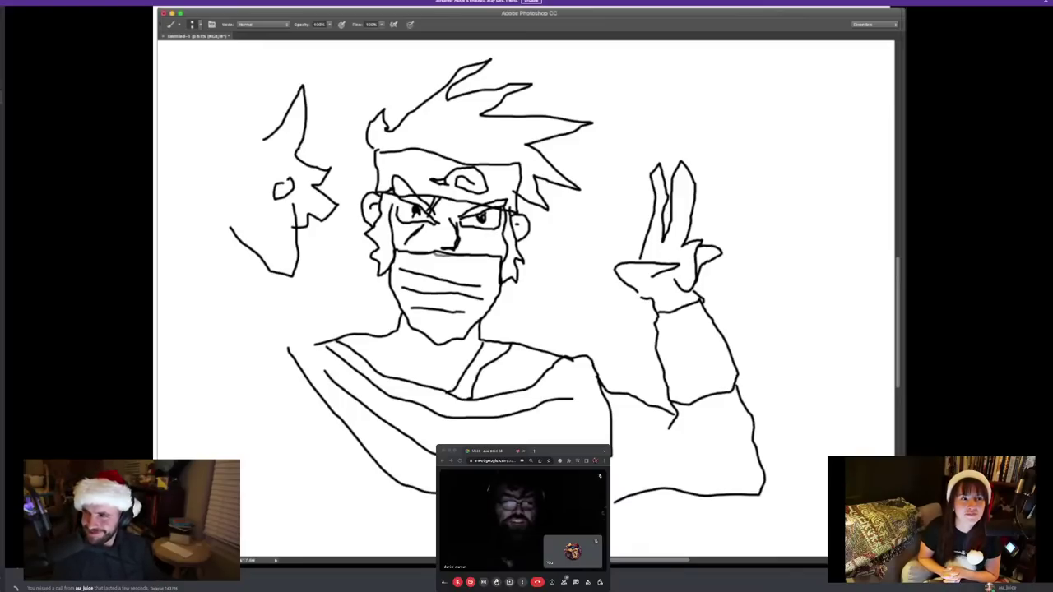
pyautogui.moveTo(245, 203)
pyautogui.mouseDown()
pyautogui.moveTo(222, 211)
pyautogui.moveTo(242, 214)
pyautogui.moveTo(246, 205)
pyautogui.mouseUp()
pyautogui.moveTo(268, 139)
pyautogui.mouseDown()
pyautogui.moveTo(228, 159)
pyautogui.moveTo(162, 130)
pyautogui.moveTo(183, 169)
pyautogui.moveTo(203, 174)
pyautogui.moveTo(197, 220)
pyautogui.moveTo(179, 234)
pyautogui.moveTo(196, 228)
pyautogui.moveTo(186, 257)
pyautogui.moveTo(290, 272)
pyautogui.mouseUp()
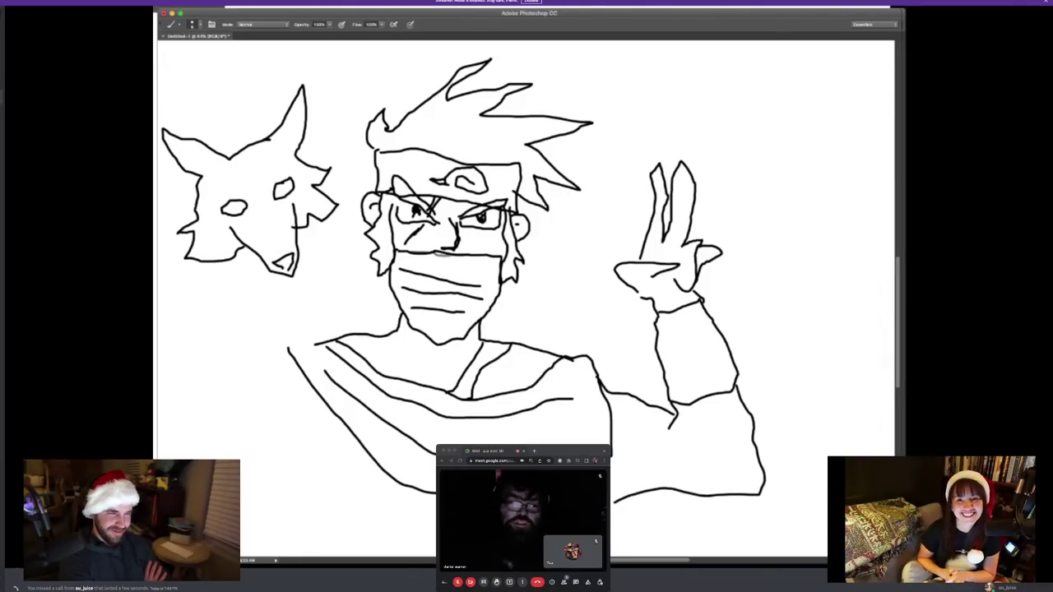
# Add brow lines, snout contours and small fangs along the muzzle of the fox-like head
pyautogui.moveTo(285, 155)
pyautogui.mouseDown()
pyautogui.moveTo(272, 202)
pyautogui.moveTo(204, 198)
pyautogui.mouseUp()
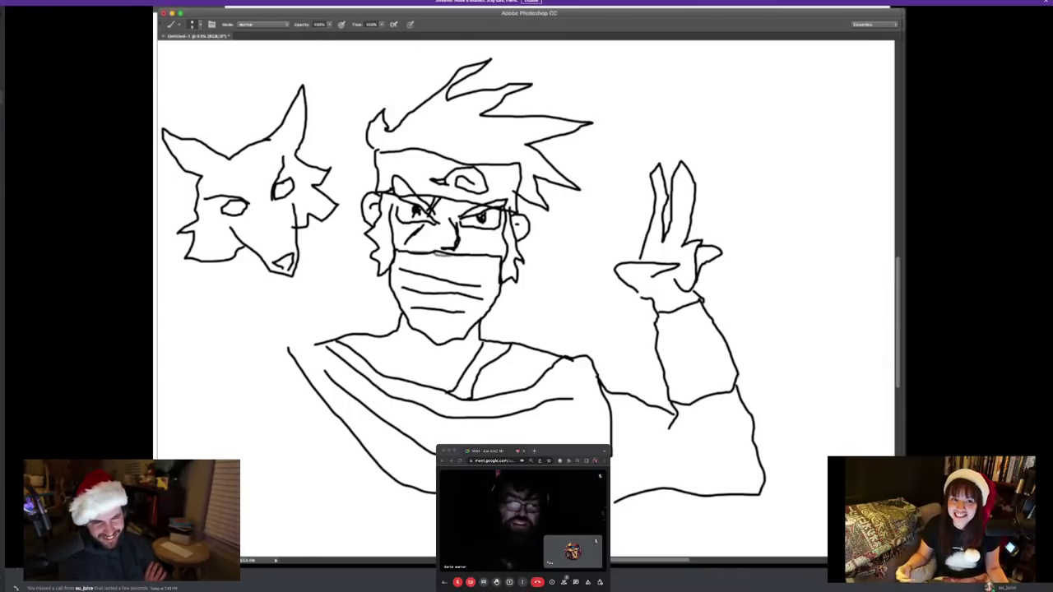
pyautogui.moveTo(273, 201)
pyautogui.mouseDown()
pyautogui.moveTo(279, 232)
pyautogui.moveTo(257, 217)
pyautogui.moveTo(266, 242)
pyautogui.mouseUp()
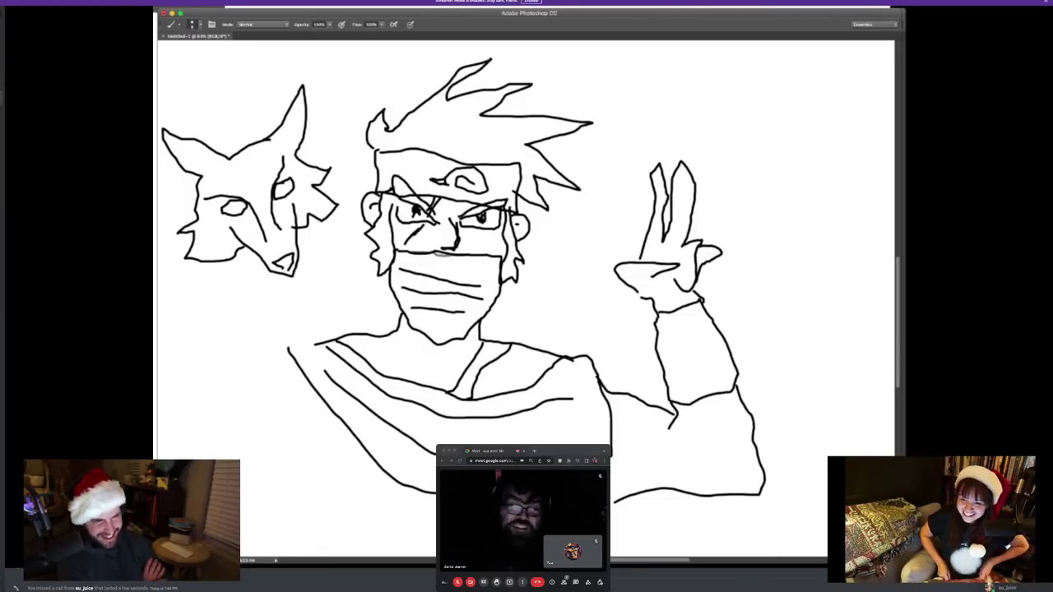
pyautogui.moveTo(258, 194); pyautogui.dragTo(265, 201)
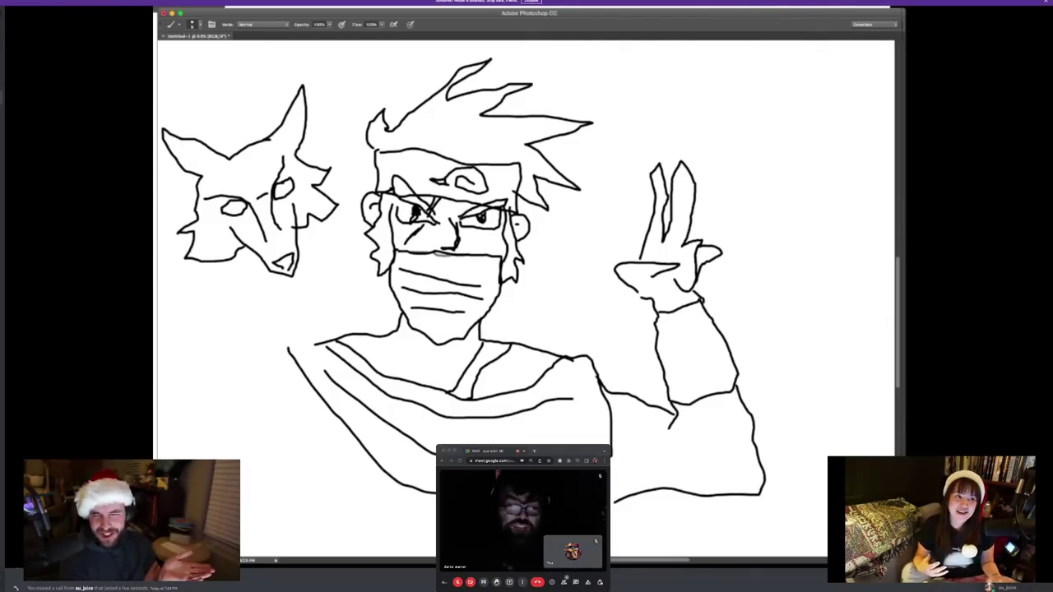
pyautogui.moveTo(245, 250); pyautogui.dragTo(254, 265)
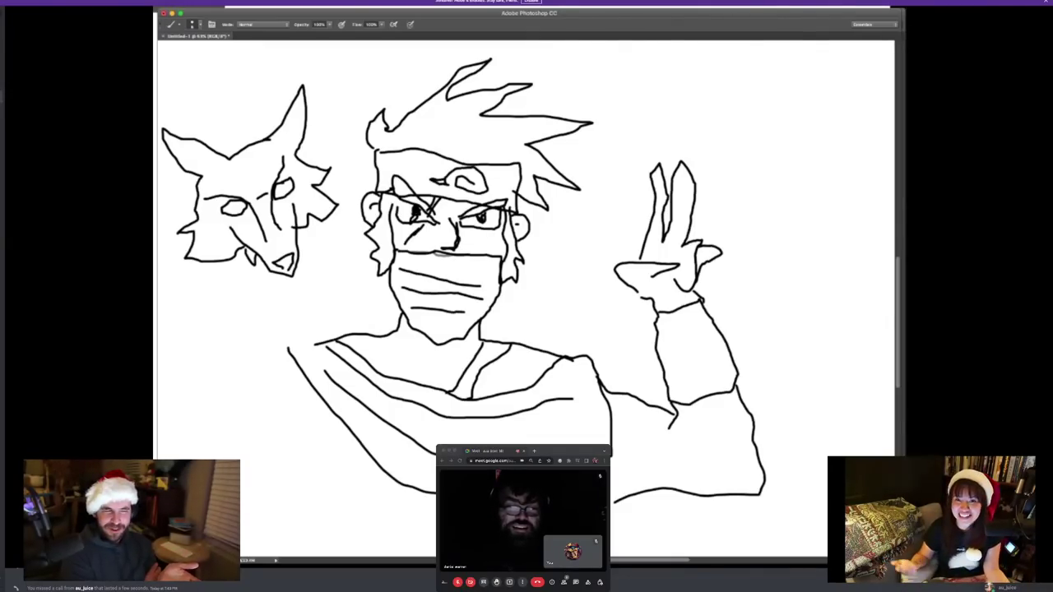
pyautogui.moveTo(299, 229); pyautogui.dragTo(305, 262)
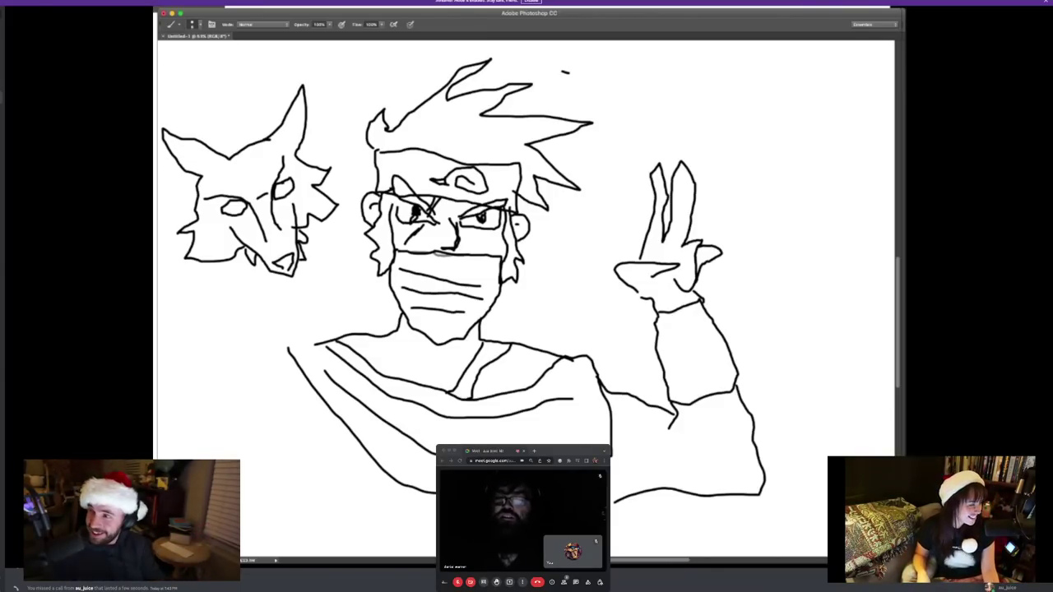
# Draw two rows of short dashes above the raised hand and a sloping arm line off the ninja's opposite shoulder
pyautogui.moveTo(579, 73); pyautogui.dragTo(718, 76)
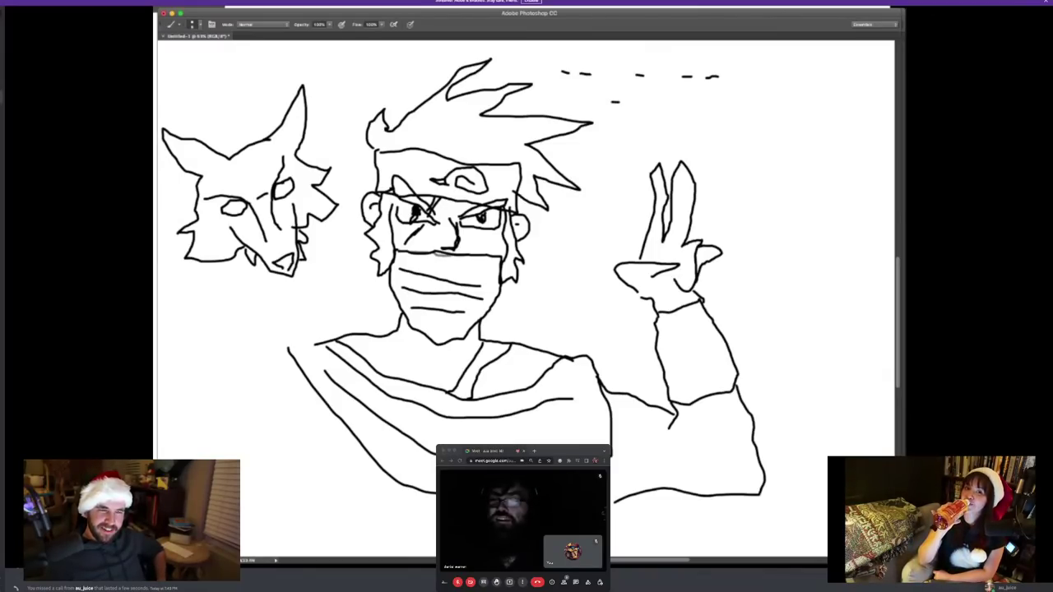
pyautogui.moveTo(665, 103); pyautogui.dragTo(728, 103)
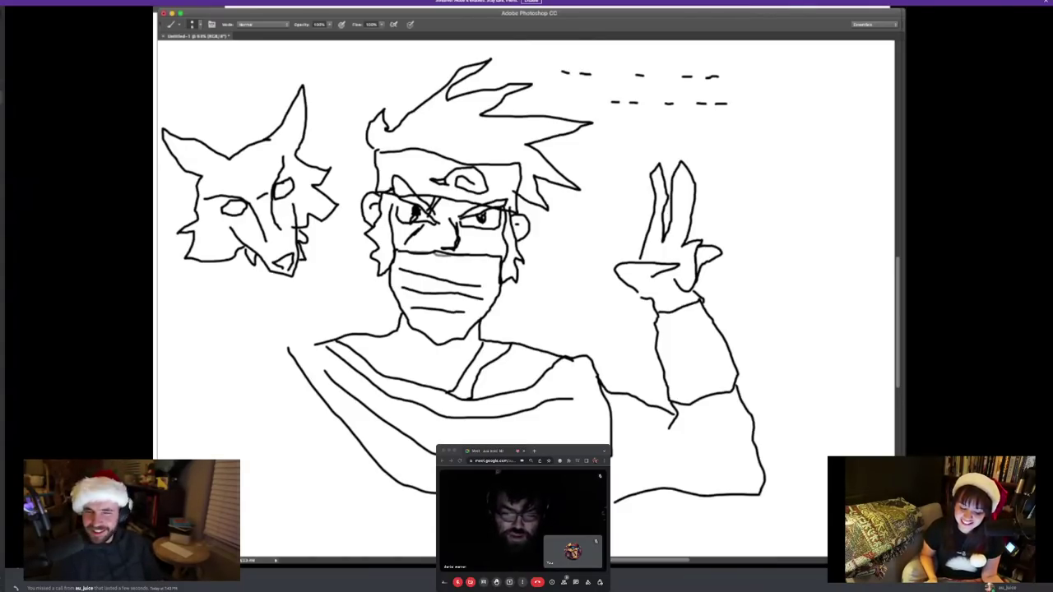
pyautogui.moveTo(309, 346); pyautogui.dragTo(260, 405)
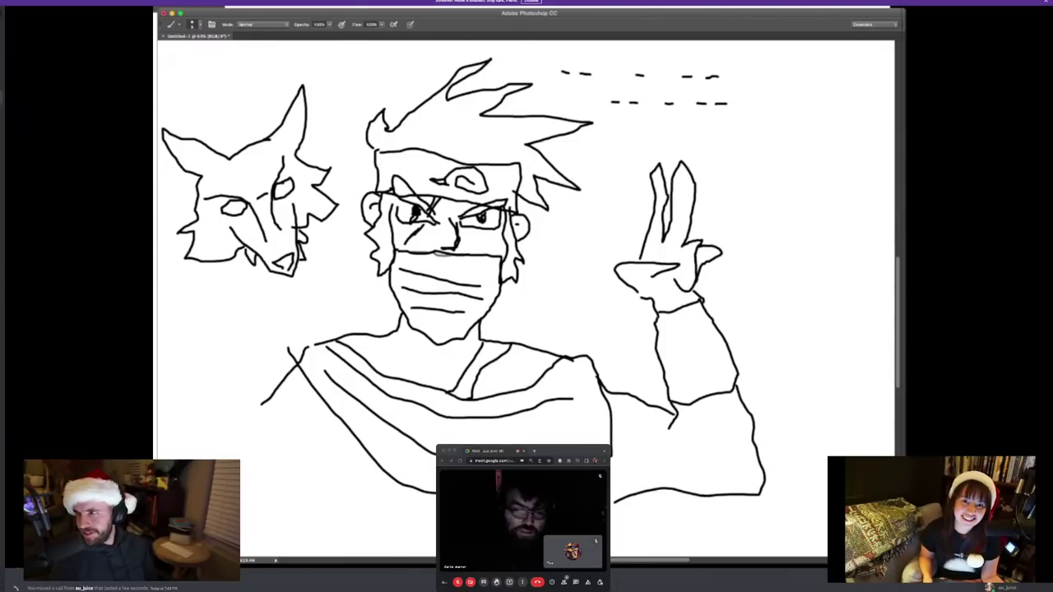
# Draw two tiny hooded figures below the fox-like head, the lower with a dotted speech bubble and upward arrow, plus a pair of half-lidded eyes
pyautogui.moveTo(191, 340)
pyautogui.mouseDown()
pyautogui.moveTo(227, 317)
pyautogui.moveTo(238, 330)
pyautogui.moveTo(237, 359)
pyautogui.moveTo(252, 381)
pyautogui.moveTo(234, 371)
pyautogui.moveTo(224, 406)
pyautogui.moveTo(220, 391)
pyautogui.moveTo(189, 399)
pyautogui.moveTo(191, 374)
pyautogui.moveTo(173, 364)
pyautogui.moveTo(203, 330)
pyautogui.moveTo(231, 341)
pyautogui.moveTo(199, 336)
pyautogui.mouseUp()
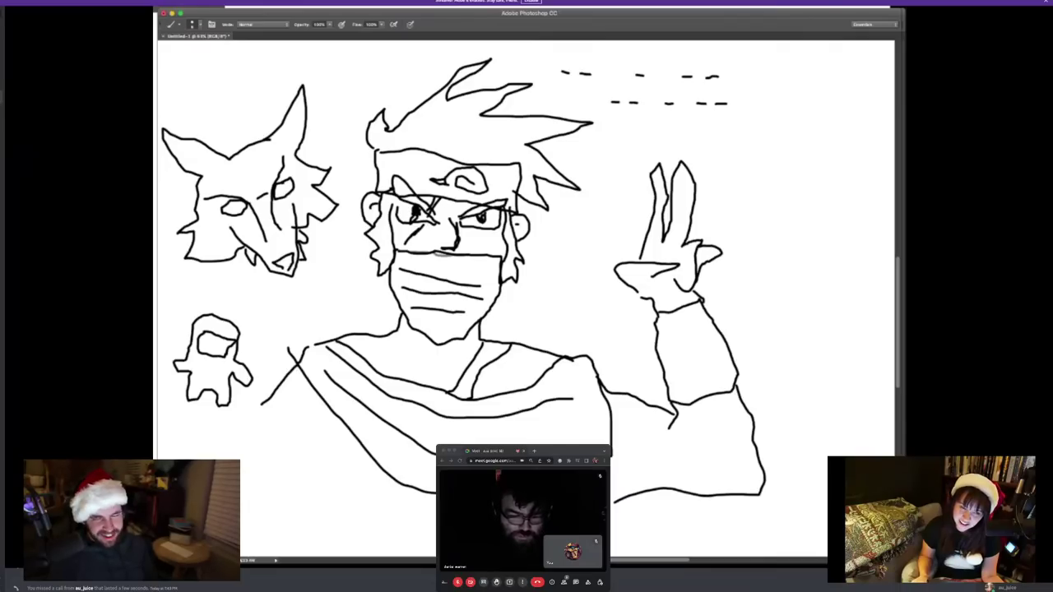
pyautogui.moveTo(226, 453)
pyautogui.mouseDown()
pyautogui.moveTo(239, 438)
pyautogui.moveTo(260, 443)
pyautogui.moveTo(263, 474)
pyautogui.moveTo(276, 479)
pyautogui.moveTo(258, 489)
pyautogui.moveTo(257, 506)
pyautogui.moveTo(242, 491)
pyautogui.mouseUp()
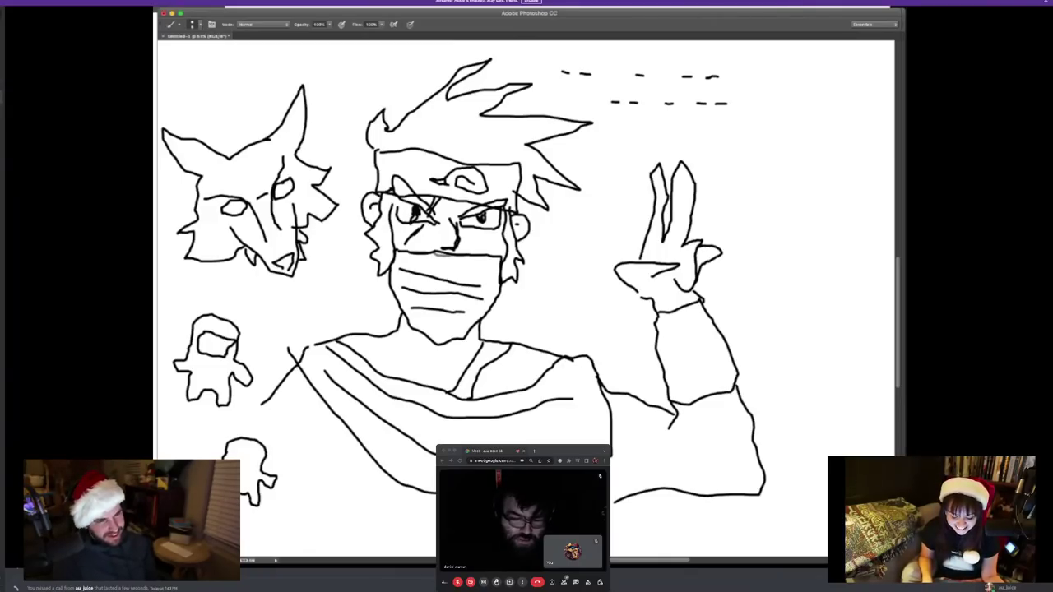
pyautogui.moveTo(233, 455)
pyautogui.mouseDown()
pyautogui.moveTo(255, 452)
pyautogui.moveTo(254, 468)
pyautogui.moveTo(241, 470)
pyautogui.mouseUp()
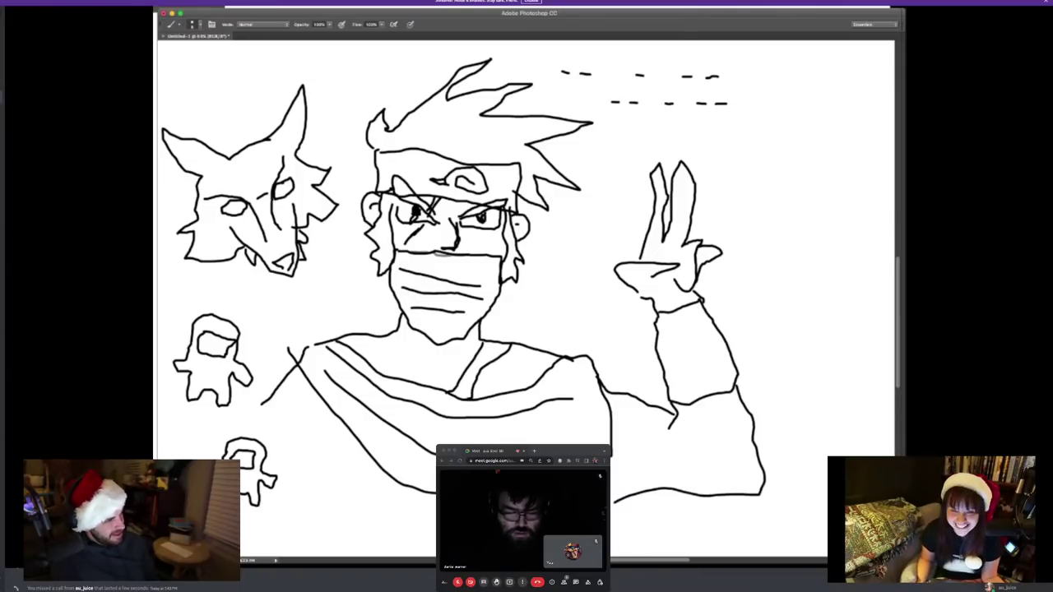
pyautogui.moveTo(276, 460)
pyautogui.mouseDown()
pyautogui.moveTo(277, 420)
pyautogui.moveTo(301, 418)
pyautogui.moveTo(328, 455)
pyautogui.moveTo(310, 460)
pyautogui.moveTo(275, 460)
pyautogui.mouseUp()
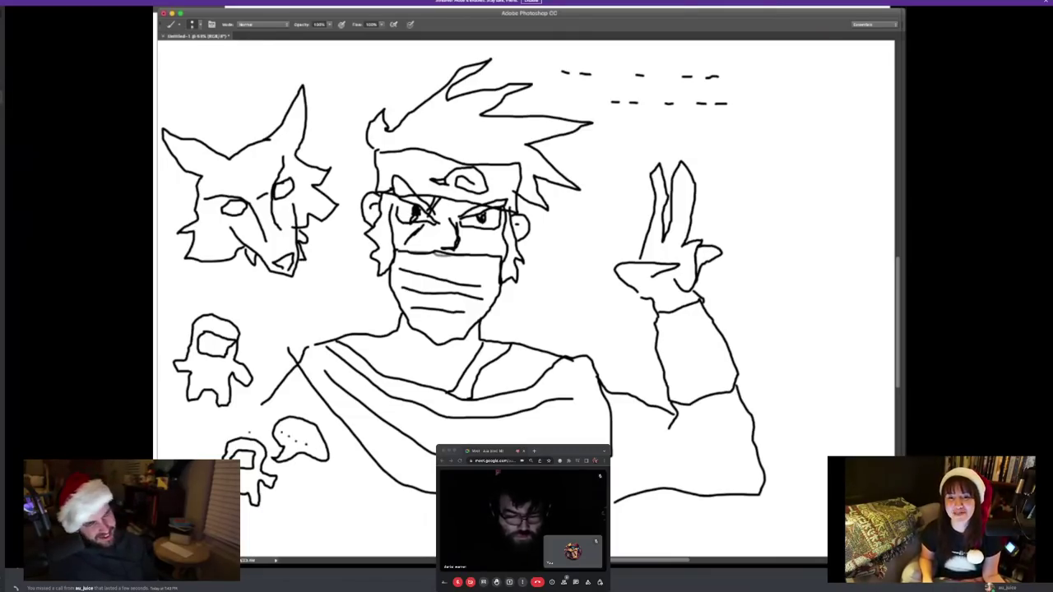
pyautogui.moveTo(249, 435)
pyautogui.mouseDown()
pyautogui.moveTo(243, 406)
pyautogui.moveTo(257, 413)
pyautogui.moveTo(240, 417)
pyautogui.moveTo(240, 406)
pyautogui.moveTo(248, 414)
pyautogui.mouseUp()
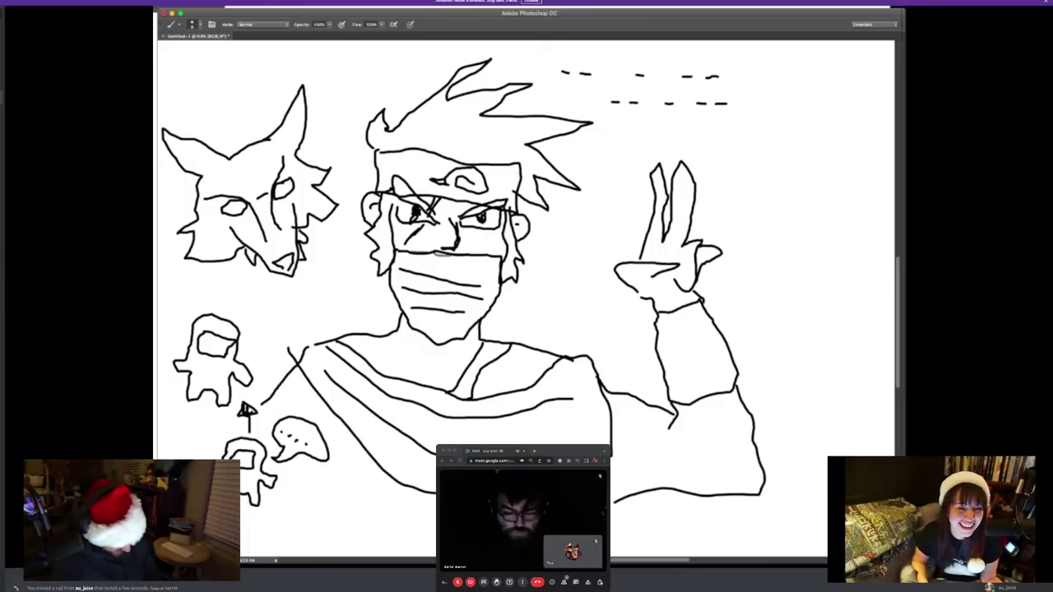
pyautogui.moveTo(317, 513)
pyautogui.mouseDown()
pyautogui.moveTo(357, 516)
pyautogui.moveTo(320, 517)
pyautogui.moveTo(401, 521)
pyautogui.moveTo(382, 527)
pyautogui.moveTo(332, 518)
pyautogui.moveTo(352, 511)
pyautogui.moveTo(332, 507)
pyautogui.moveTo(406, 512)
pyautogui.mouseUp()
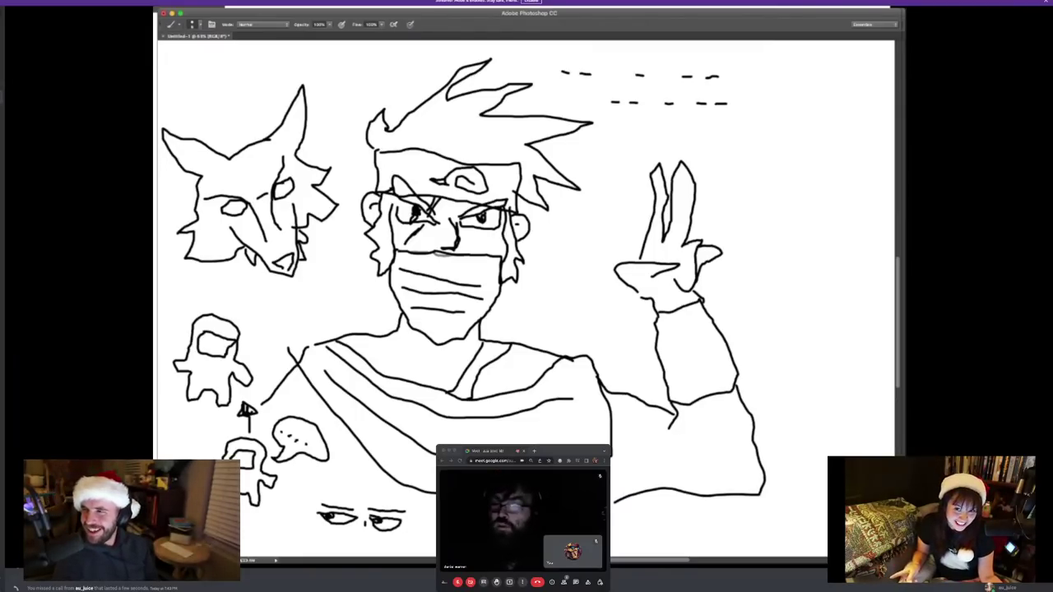
# Draw a shaded bottle with a rectangular label beside the raised hand, and a bowl heaped with dotted rice next to it
pyautogui.moveTo(741, 171)
pyautogui.mouseDown()
pyautogui.moveTo(738, 212)
pyautogui.moveTo(755, 234)
pyautogui.moveTo(768, 229)
pyautogui.moveTo(760, 116)
pyautogui.moveTo(742, 170)
pyautogui.mouseUp()
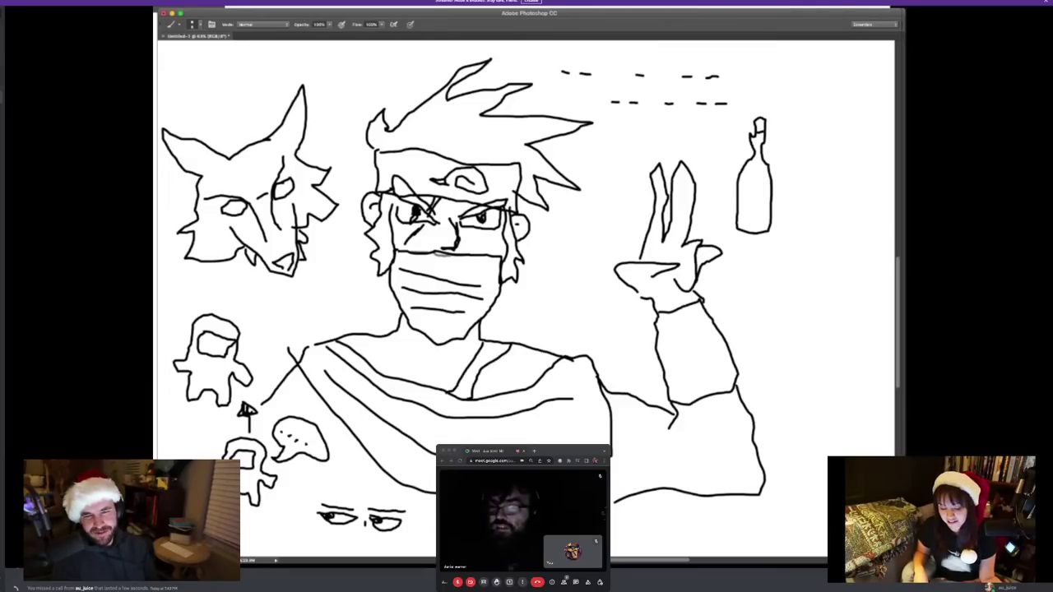
pyautogui.moveTo(743, 181)
pyautogui.mouseDown()
pyautogui.moveTo(767, 182)
pyautogui.moveTo(763, 211)
pyautogui.moveTo(749, 214)
pyautogui.moveTo(746, 183)
pyautogui.mouseUp()
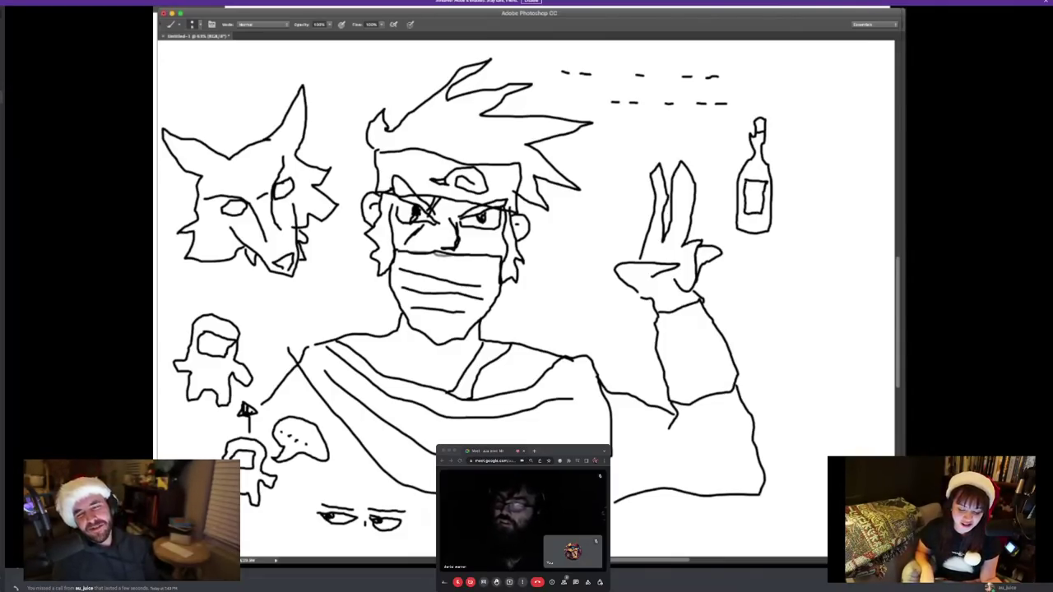
pyautogui.moveTo(761, 157)
pyautogui.mouseDown()
pyautogui.moveTo(759, 170)
pyautogui.moveTo(750, 165)
pyautogui.moveTo(765, 172)
pyautogui.moveTo(750, 171)
pyautogui.moveTo(758, 148)
pyautogui.moveTo(749, 179)
pyautogui.moveTo(765, 178)
pyautogui.moveTo(747, 180)
pyautogui.moveTo(741, 229)
pyautogui.moveTo(766, 222)
pyautogui.moveTo(767, 196)
pyautogui.moveTo(751, 224)
pyautogui.moveTo(739, 207)
pyautogui.moveTo(751, 229)
pyautogui.moveTo(771, 199)
pyautogui.mouseUp()
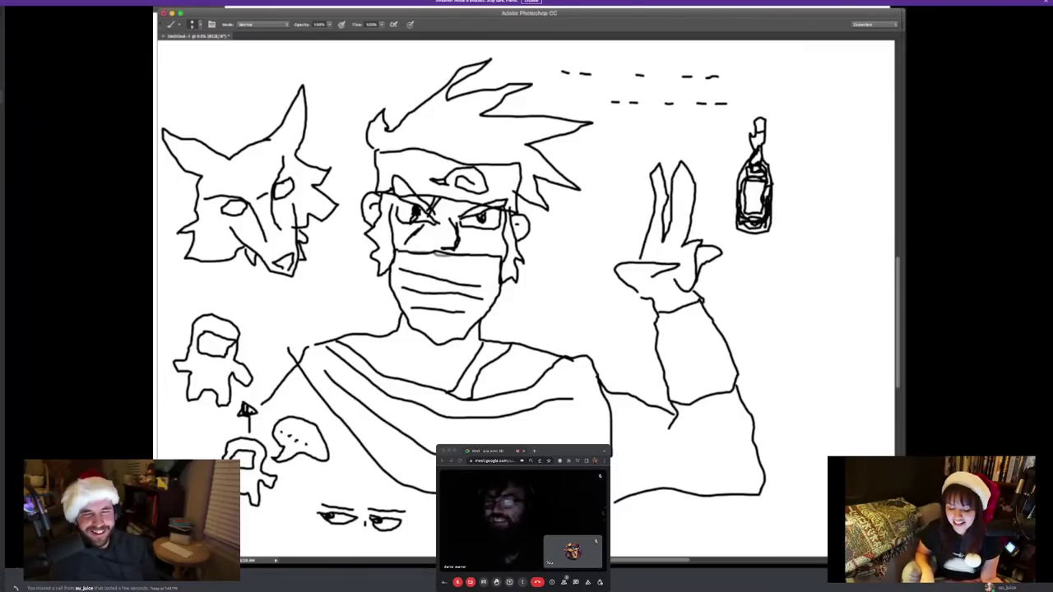
pyautogui.moveTo(791, 155)
pyautogui.mouseDown()
pyautogui.moveTo(841, 160)
pyautogui.moveTo(826, 179)
pyautogui.moveTo(790, 161)
pyautogui.moveTo(811, 136)
pyautogui.moveTo(840, 157)
pyautogui.mouseUp()
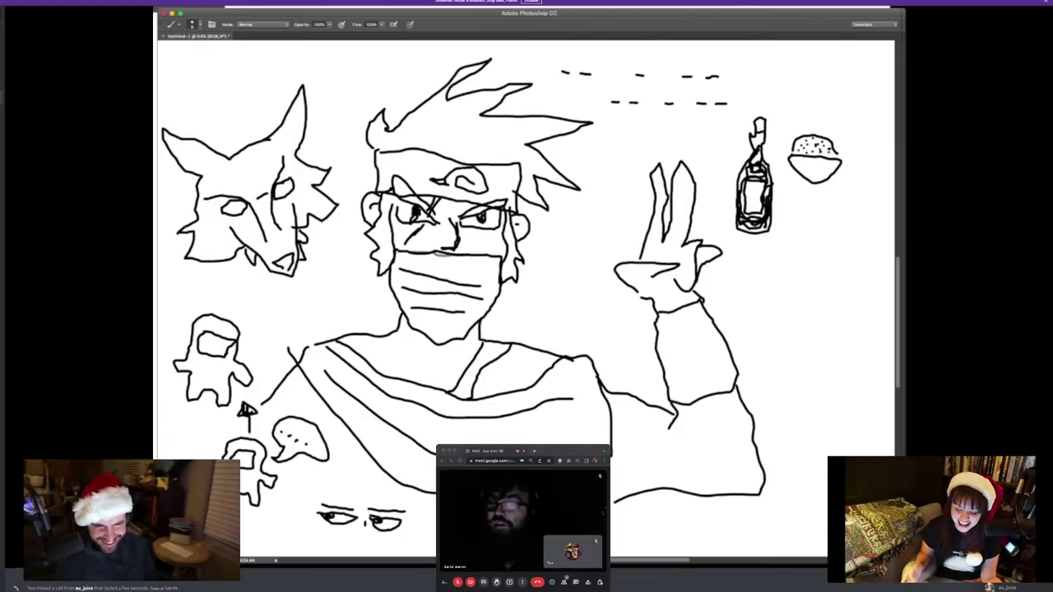
# Draw a cone-shaped wrapped roll above the bottle with an arrow pointing to it, and a small boxy food piece beside the raised hand
pyautogui.moveTo(739, 110)
pyautogui.mouseDown()
pyautogui.moveTo(769, 59)
pyautogui.moveTo(775, 66)
pyautogui.moveTo(735, 123)
pyautogui.moveTo(752, 100)
pyautogui.moveTo(798, 77)
pyautogui.moveTo(731, 124)
pyautogui.mouseUp()
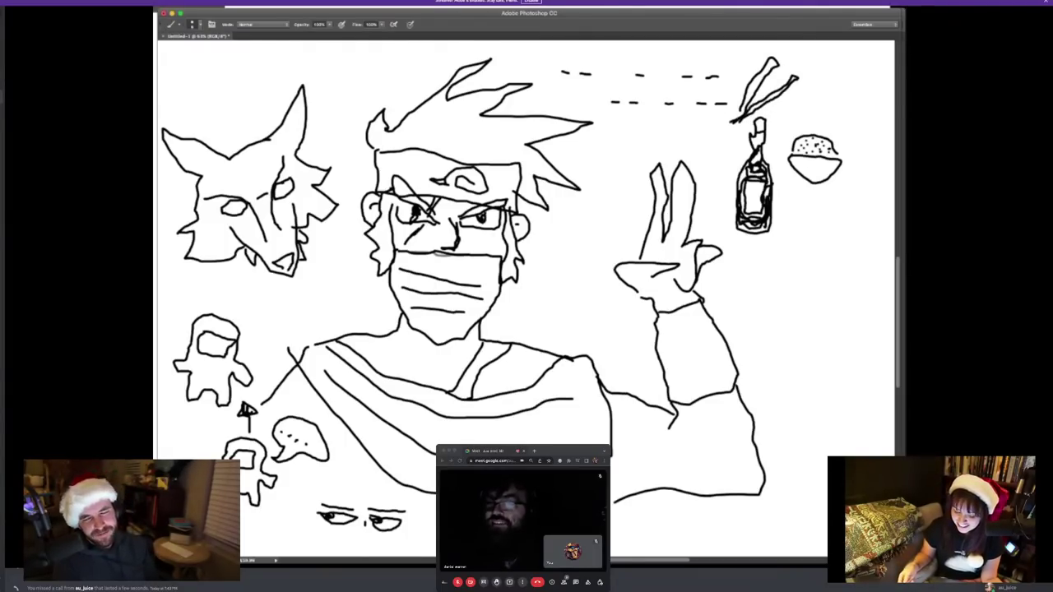
pyautogui.moveTo(774, 59)
pyautogui.mouseDown()
pyautogui.moveTo(799, 58)
pyautogui.moveTo(800, 74)
pyautogui.moveTo(774, 87)
pyautogui.moveTo(785, 56)
pyautogui.mouseUp()
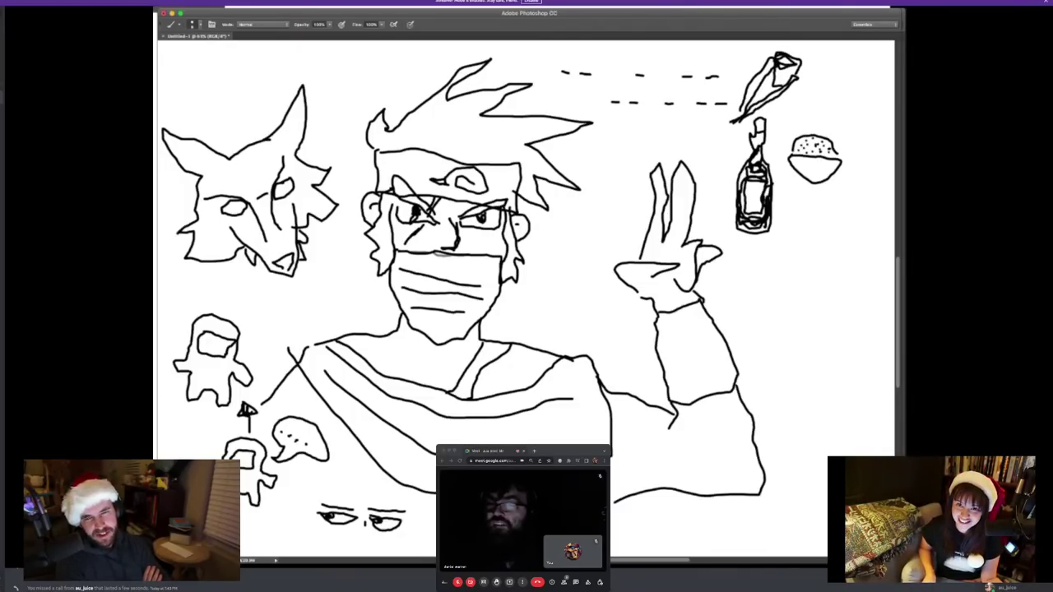
pyautogui.moveTo(782, 120)
pyautogui.mouseDown()
pyautogui.moveTo(772, 142)
pyautogui.moveTo(787, 110)
pyautogui.mouseUp()
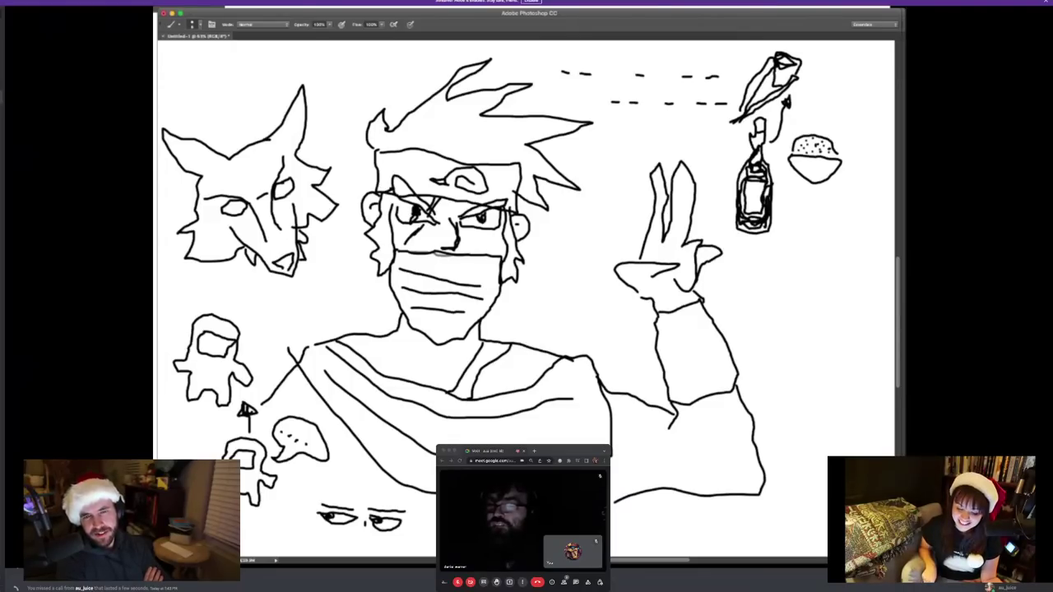
pyautogui.moveTo(728, 264)
pyautogui.mouseDown()
pyautogui.moveTo(715, 289)
pyautogui.moveTo(763, 303)
pyautogui.moveTo(786, 296)
pyautogui.moveTo(727, 260)
pyautogui.moveTo(756, 278)
pyautogui.moveTo(747, 291)
pyautogui.moveTo(738, 268)
pyautogui.moveTo(767, 292)
pyautogui.moveTo(754, 301)
pyautogui.moveTo(722, 283)
pyautogui.moveTo(755, 299)
pyautogui.mouseUp()
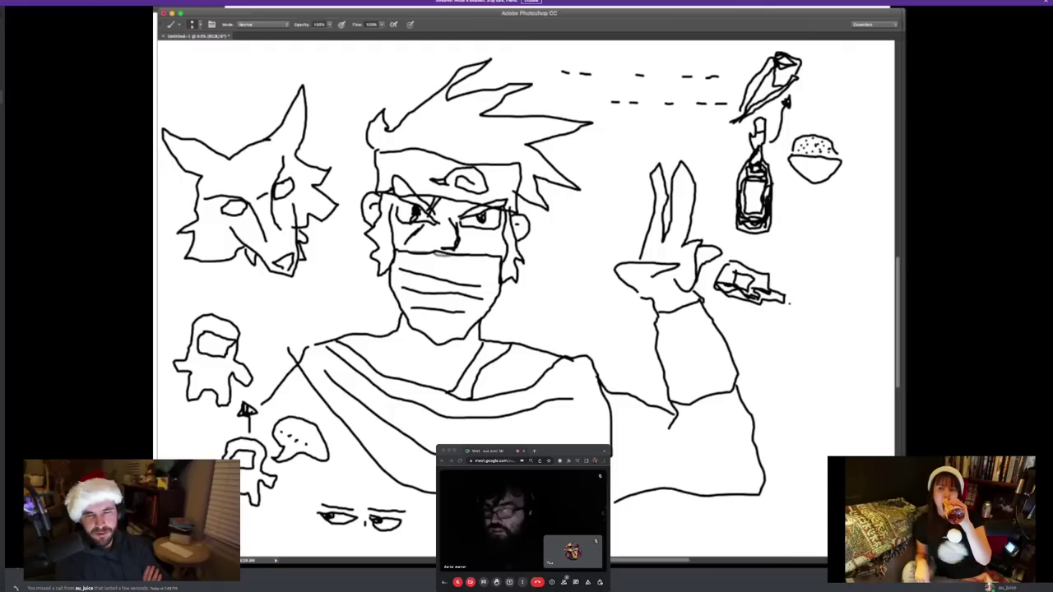
# Draw a dotted trail down from the boxy food piece to a row of three small shaded boxes
pyautogui.click(790, 311)
pyautogui.click(791, 319)
pyautogui.click(792, 326)
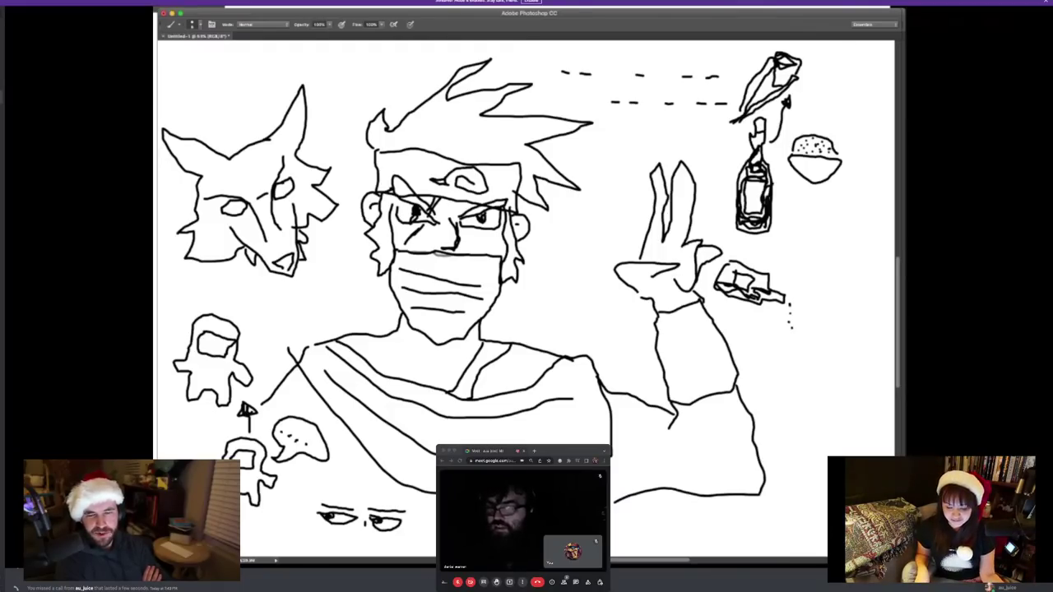
pyautogui.moveTo(774, 347)
pyautogui.mouseDown()
pyautogui.moveTo(790, 368)
pyautogui.moveTo(773, 346)
pyautogui.moveTo(793, 364)
pyautogui.moveTo(803, 343)
pyautogui.moveTo(759, 362)
pyautogui.moveTo(785, 353)
pyautogui.mouseUp()
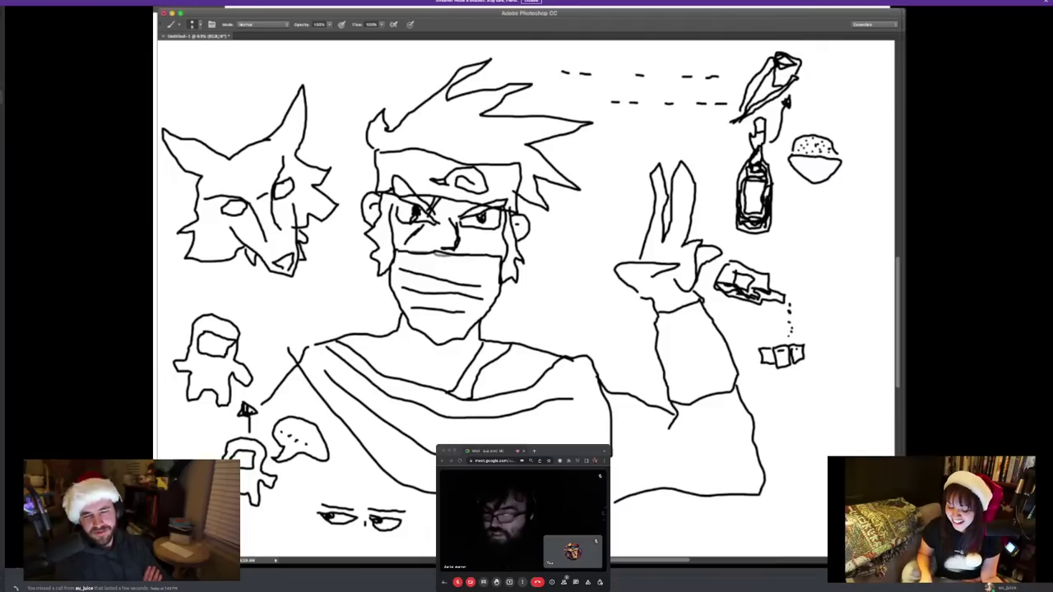
pyautogui.moveTo(762, 353)
pyautogui.mouseDown()
pyautogui.moveTo(786, 355)
pyautogui.moveTo(775, 361)
pyautogui.mouseUp()
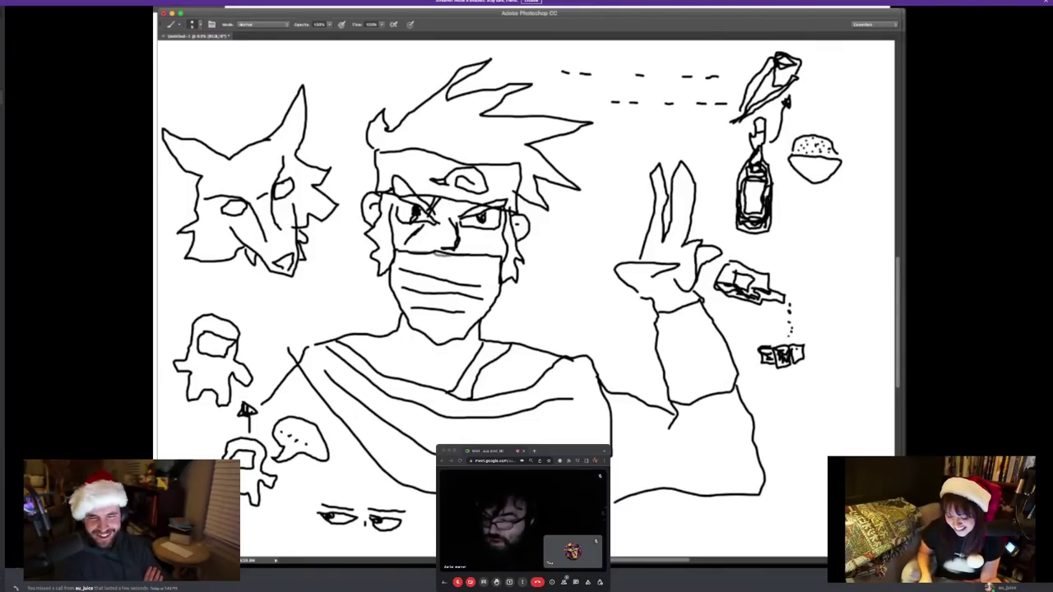
# Draw a spiral-topped roll below the three boxes and a small round ringed shape with a knob beneath it
pyautogui.moveTo(793, 419)
pyautogui.mouseDown()
pyautogui.moveTo(828, 420)
pyautogui.moveTo(817, 435)
pyautogui.moveTo(798, 428)
pyautogui.moveTo(810, 416)
pyautogui.moveTo(812, 426)
pyautogui.moveTo(790, 422)
pyautogui.moveTo(834, 428)
pyautogui.moveTo(836, 453)
pyautogui.moveTo(807, 460)
pyautogui.moveTo(803, 429)
pyautogui.mouseUp()
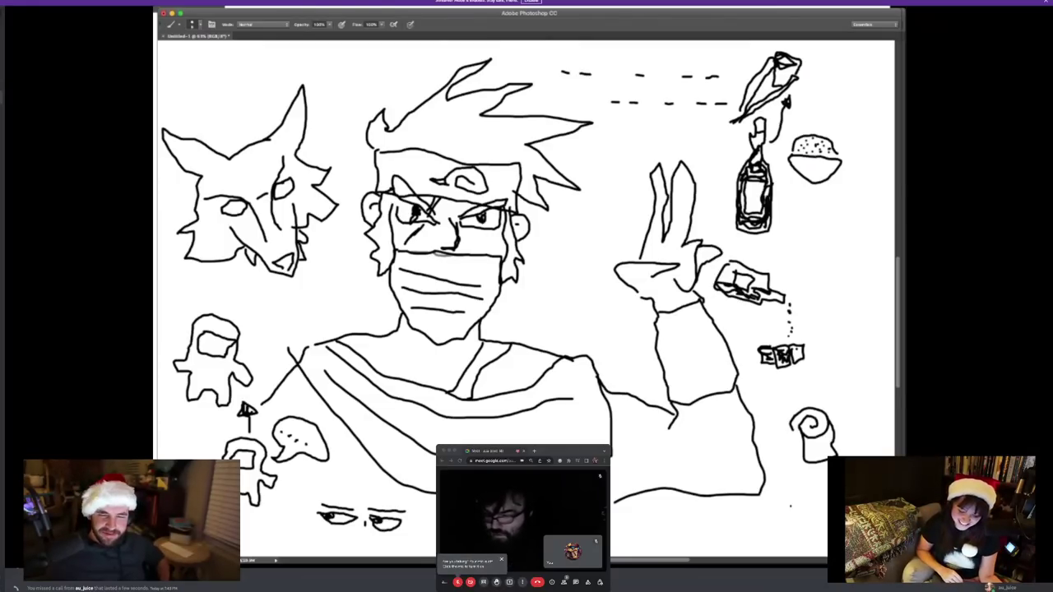
pyautogui.moveTo(791, 505)
pyautogui.mouseDown()
pyautogui.moveTo(802, 527)
pyautogui.moveTo(775, 530)
pyautogui.moveTo(787, 492)
pyautogui.moveTo(798, 497)
pyautogui.moveTo(797, 521)
pyautogui.moveTo(784, 527)
pyautogui.moveTo(778, 512)
pyautogui.mouseUp()
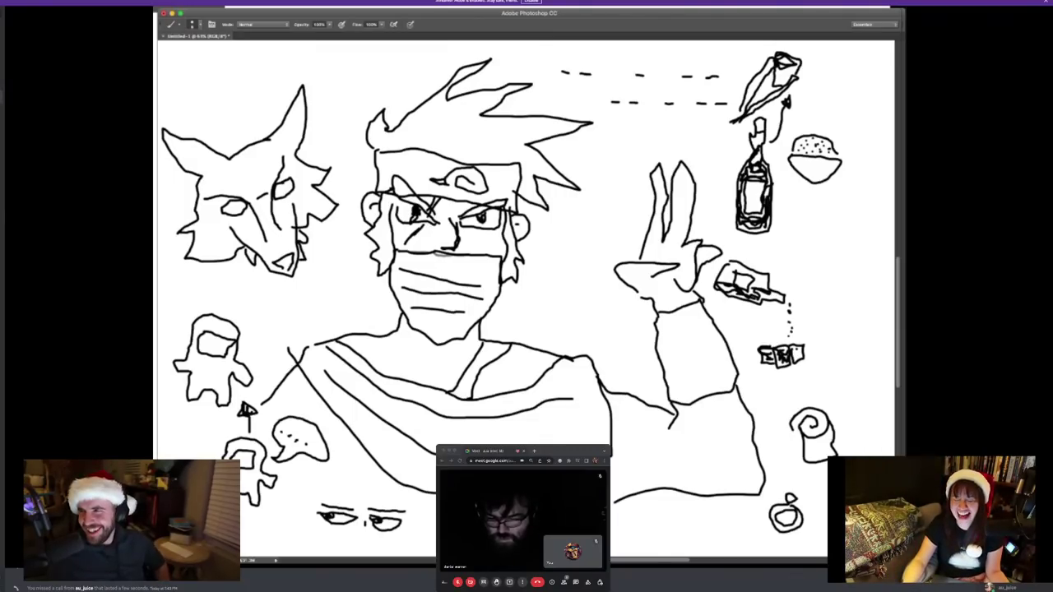
# Draw a short zigzag below the ninja's raised arm and two fold lines on the sleeve beneath the elbow crease
pyautogui.moveTo(613, 521)
pyautogui.mouseDown()
pyautogui.moveTo(644, 536)
pyautogui.moveTo(659, 533)
pyautogui.moveTo(663, 515)
pyautogui.mouseUp()
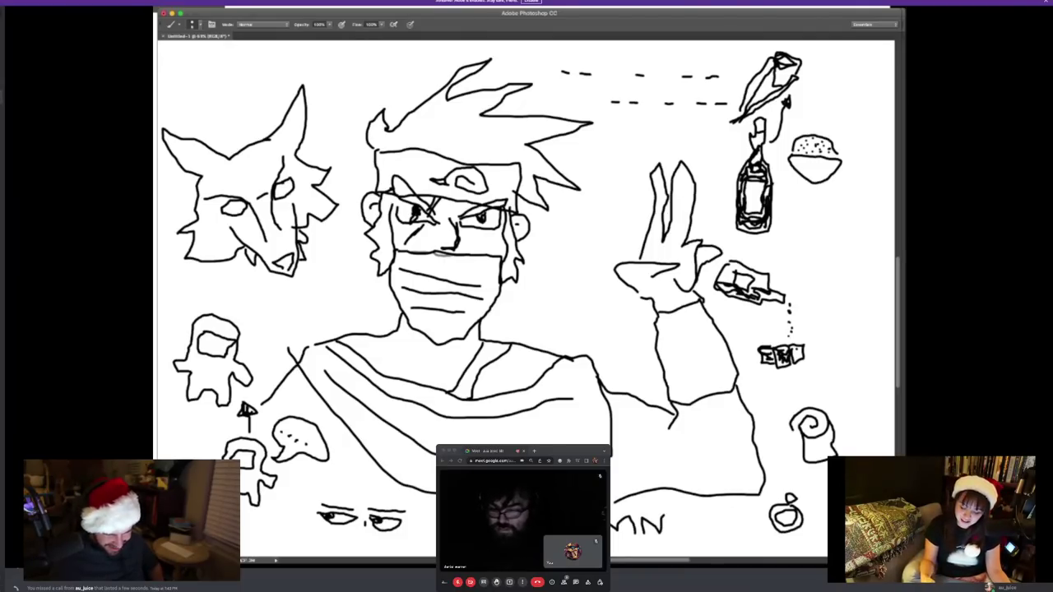
pyautogui.moveTo(670, 422); pyautogui.dragTo(688, 479)
pyautogui.moveTo(676, 428); pyautogui.dragTo(709, 476)
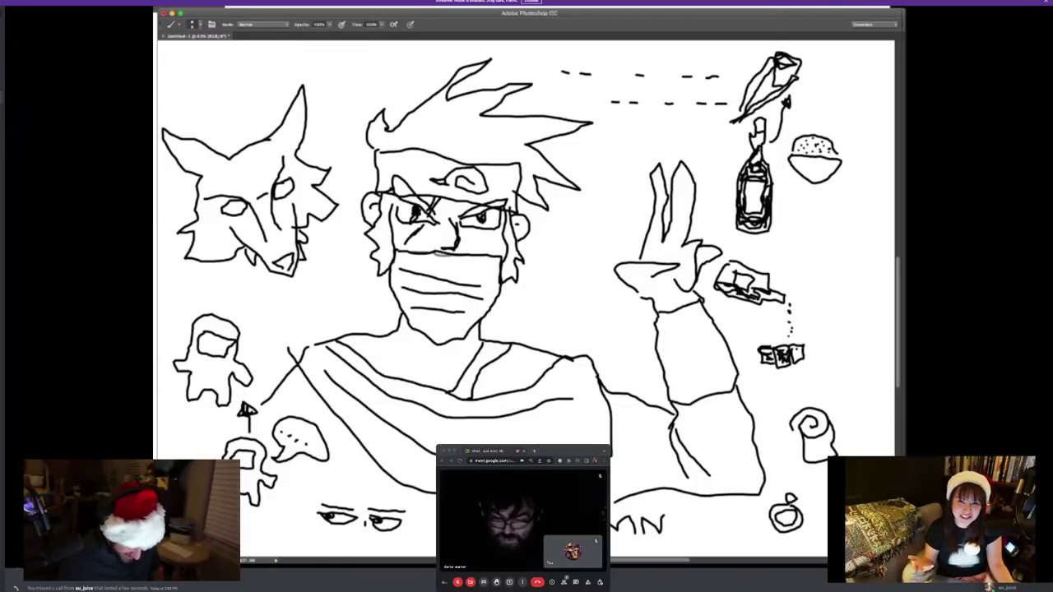
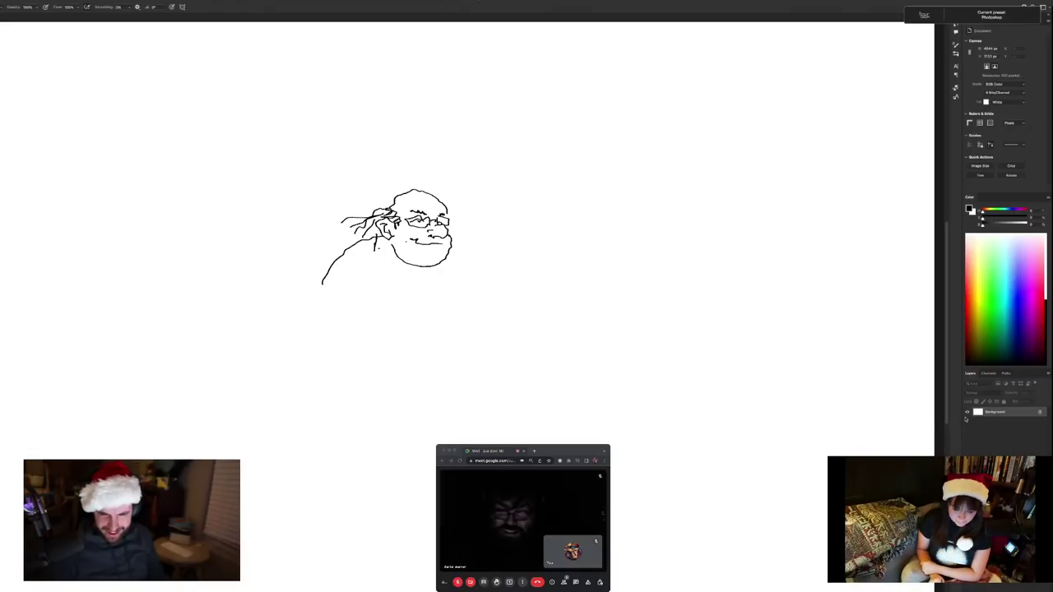
# Cover the bald, bespectacled head sketch with a new layer filled with white, and set up the brush with black
pyautogui.hotkey('ctrl', 'shift', 'alt', 'n')
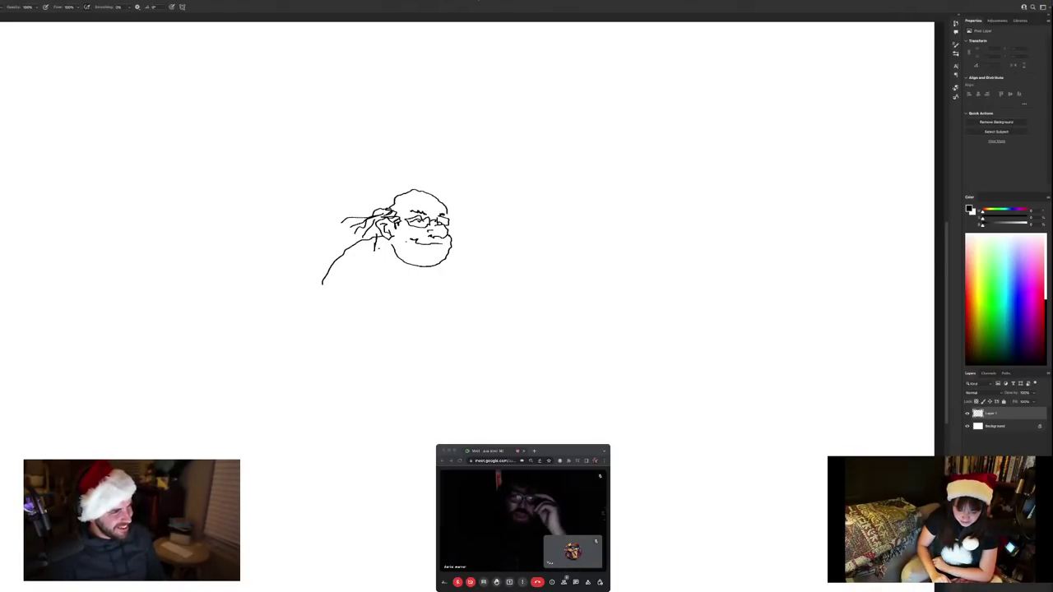
pyautogui.press('x')
pyautogui.press('g')
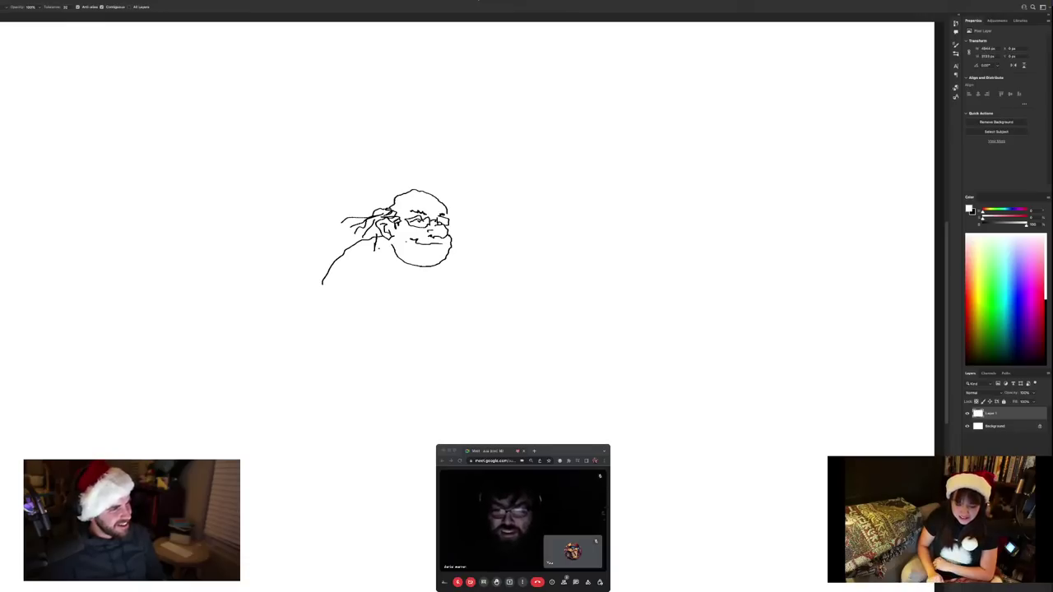
pyautogui.hotkey('alt', 'BackSpace')
pyautogui.press('x')
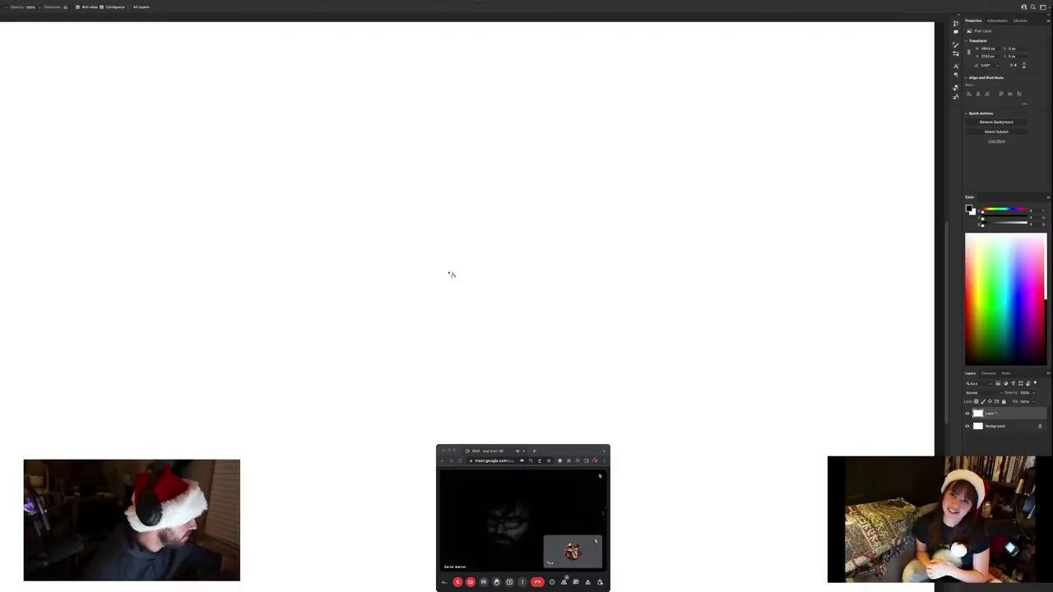
pyautogui.press('i')
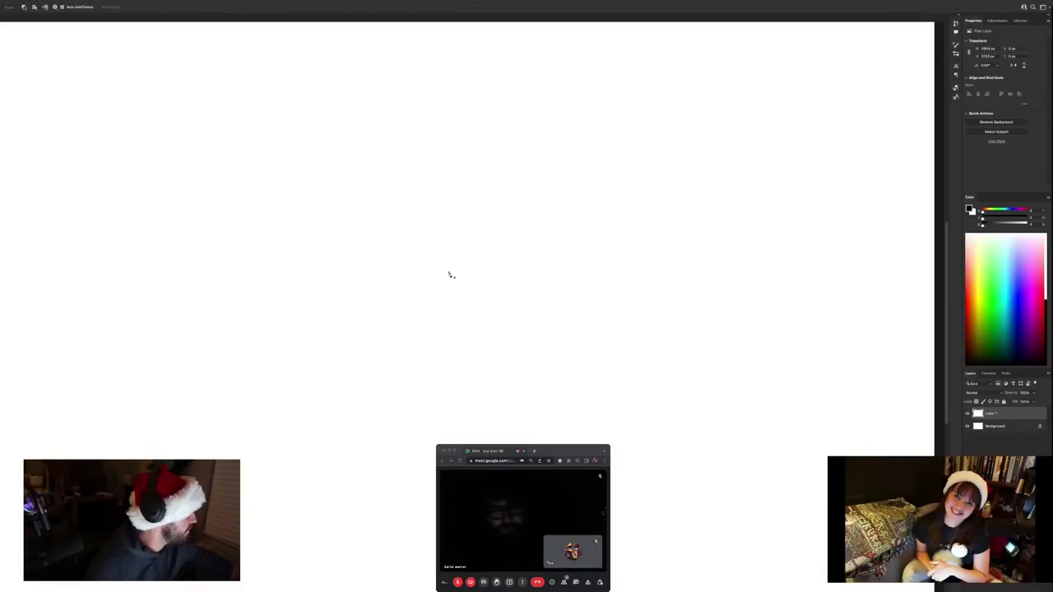
pyautogui.press('b')
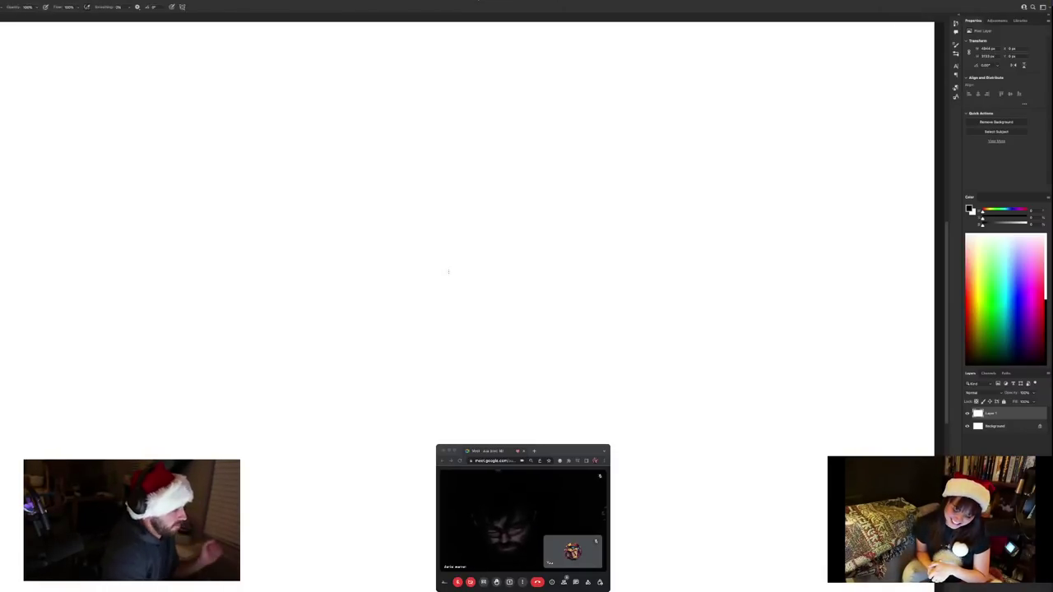
# Draw a smirking face with narrow eyes, a long pointed nose, a stubbled jaw, eyebrows and ears
pyautogui.moveTo(449, 271); pyautogui.dragTo(504, 262)
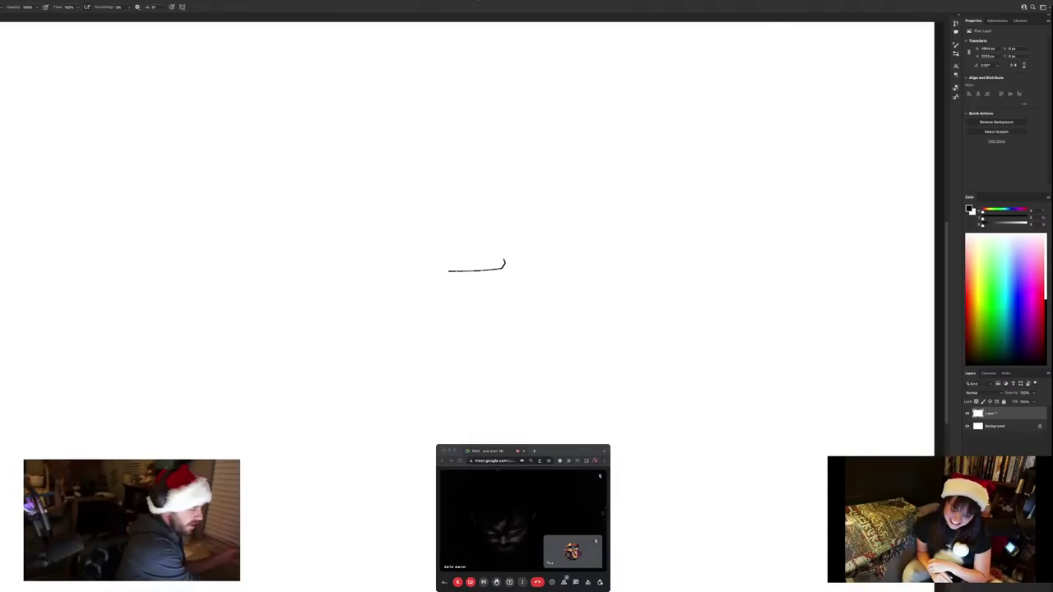
pyautogui.press('super+z')
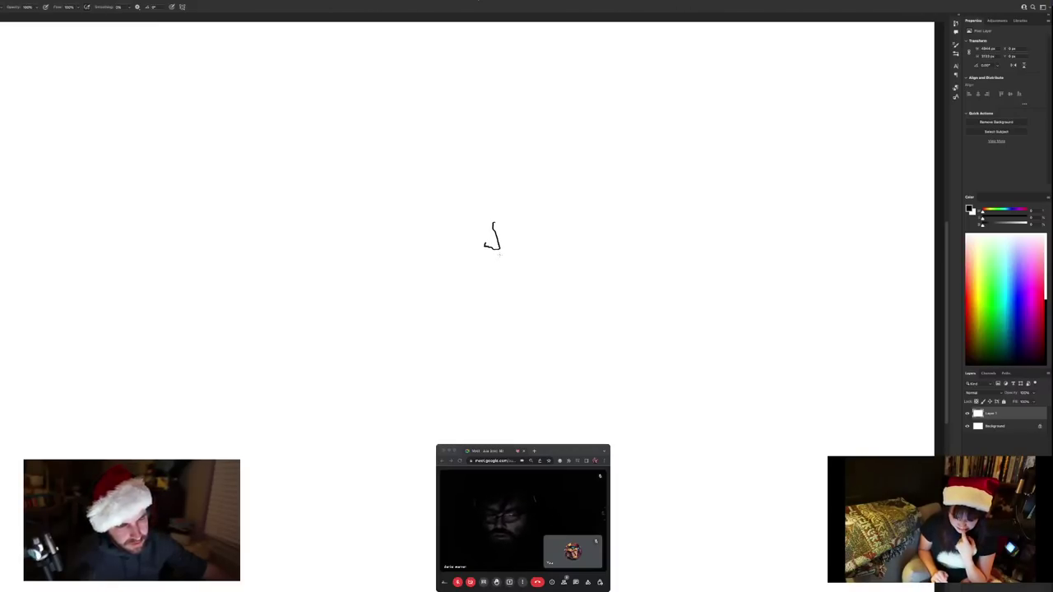
pyautogui.moveTo(497, 254); pyautogui.dragTo(477, 255)
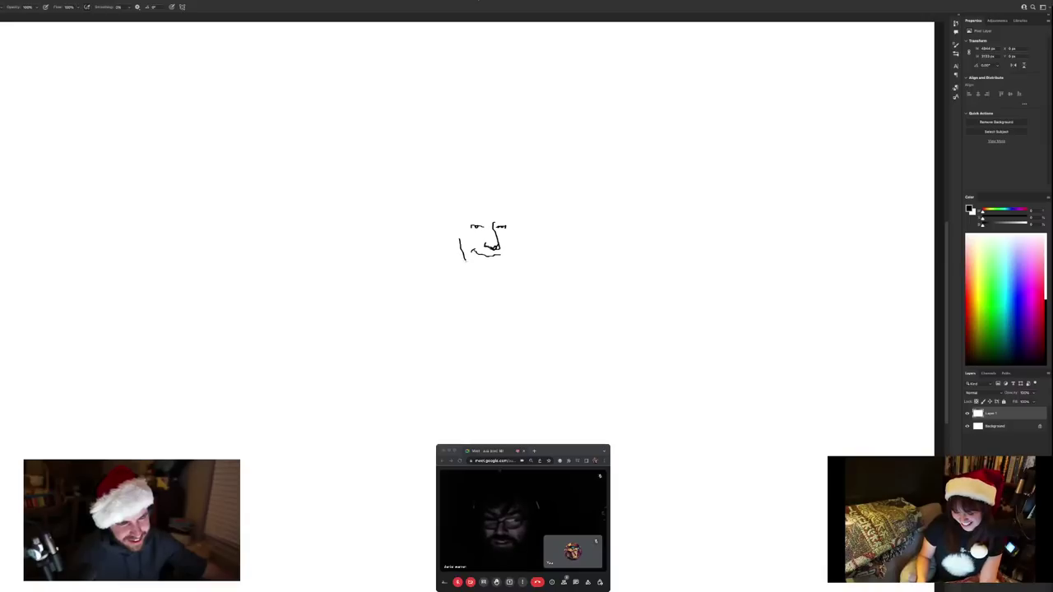
pyautogui.moveTo(479, 268)
pyautogui.mouseDown()
pyautogui.moveTo(492, 276)
pyautogui.moveTo(504, 265)
pyautogui.mouseUp()
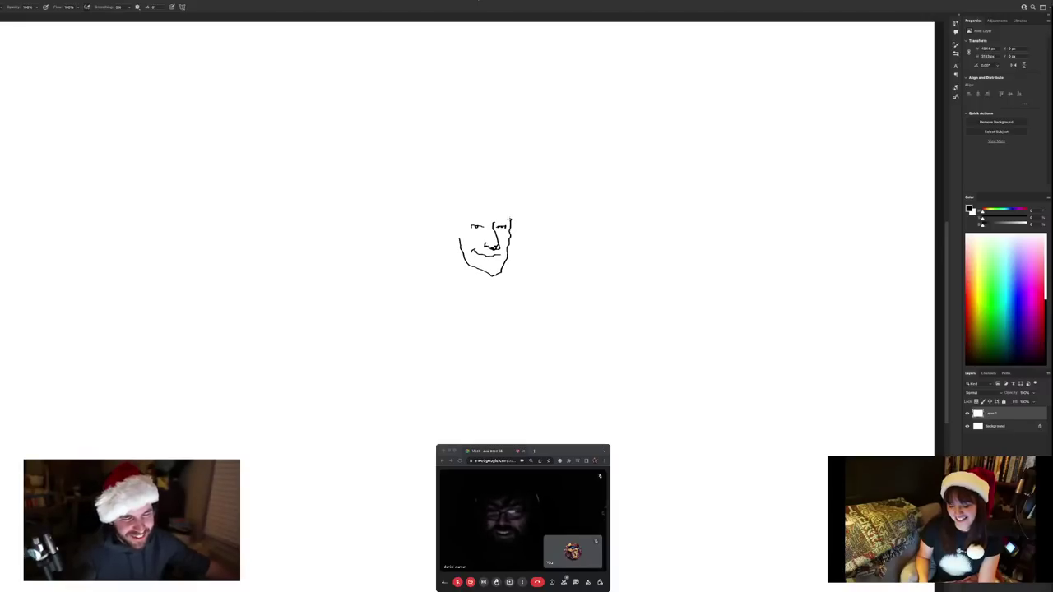
pyautogui.moveTo(510, 219); pyautogui.dragTo(511, 207)
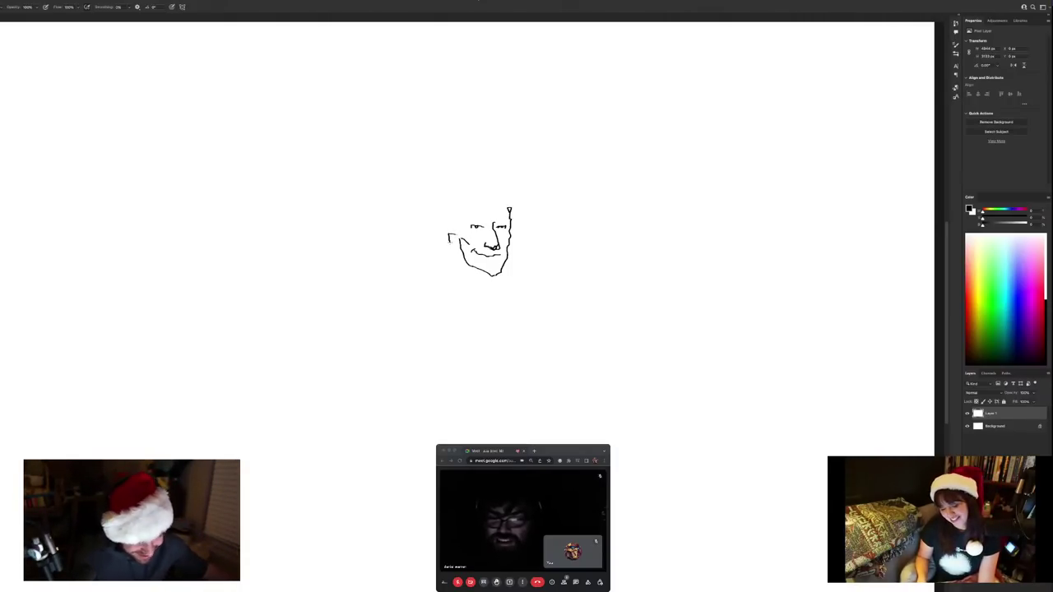
pyautogui.moveTo(452, 247); pyautogui.dragTo(457, 256)
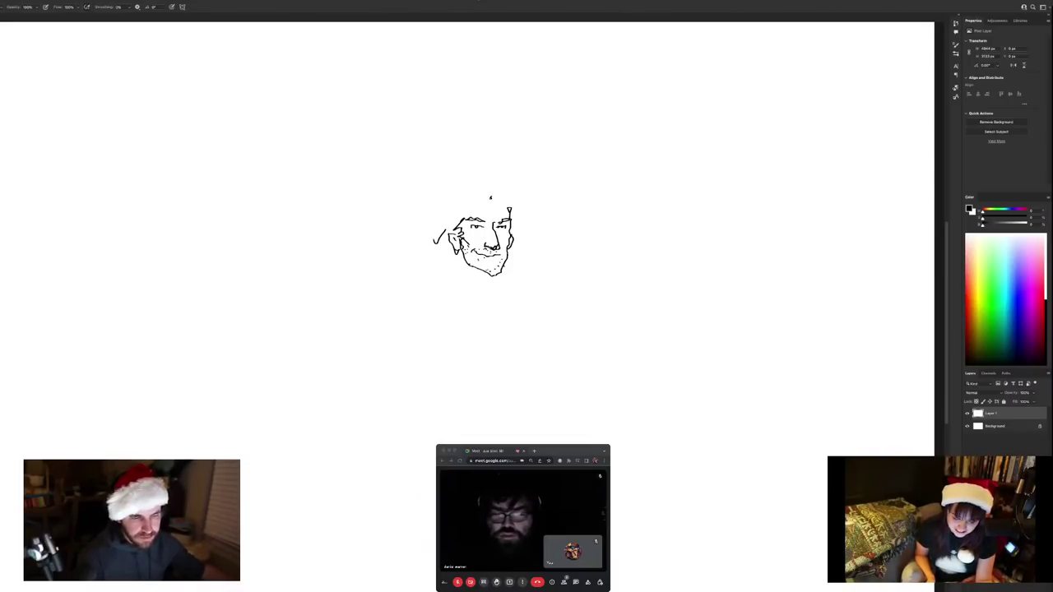
# Draw a wavy hairline, a jagged fringe on top, and an outline curving down to a ragged bunch behind the ear
pyautogui.moveTo(431, 244); pyautogui.dragTo(463, 273)
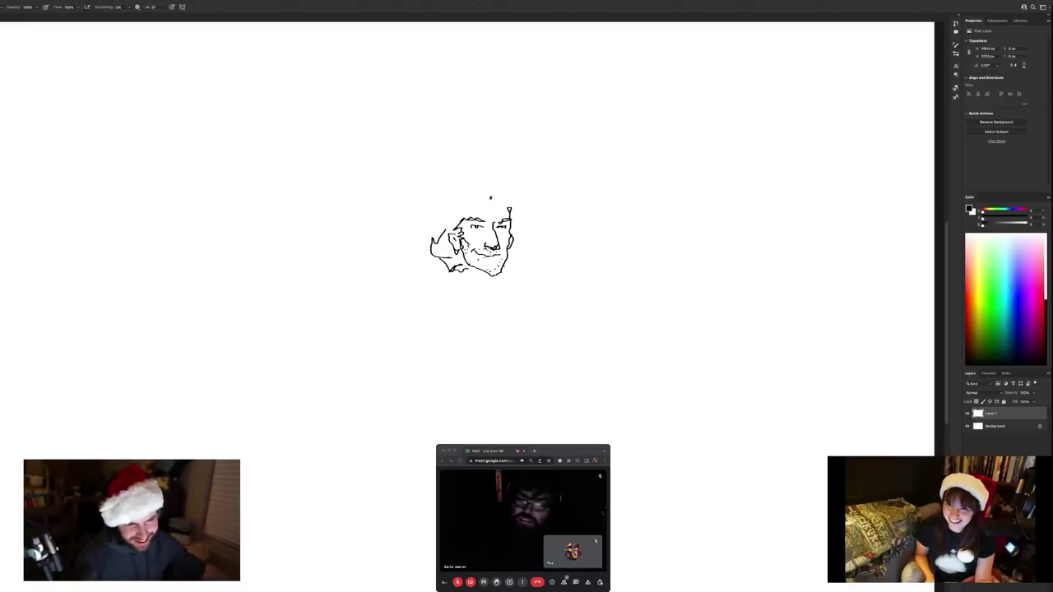
pyautogui.moveTo(462, 218); pyautogui.dragTo(483, 208)
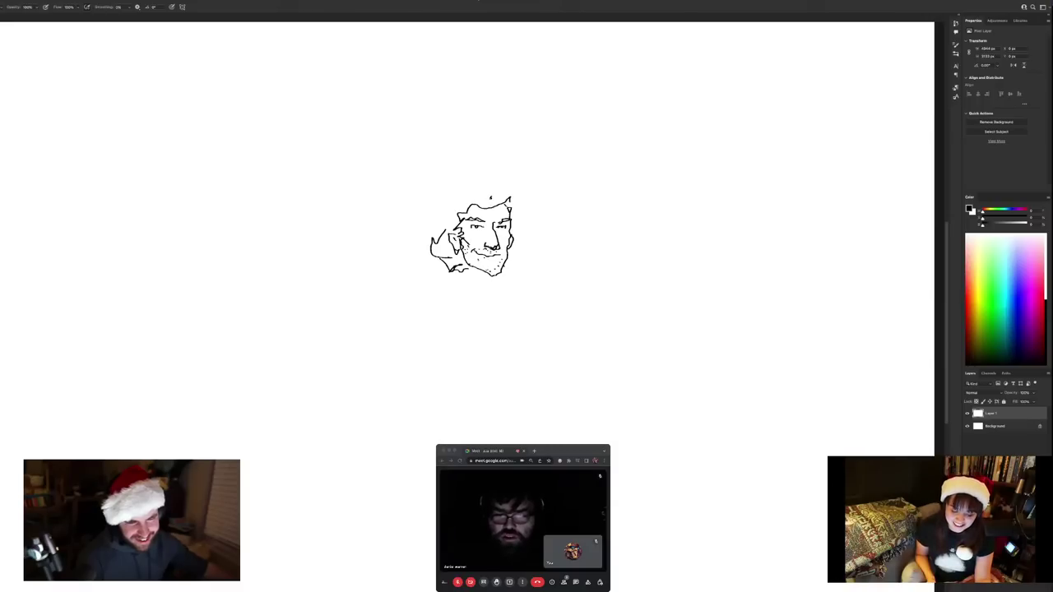
pyautogui.moveTo(514, 207)
pyautogui.mouseDown()
pyautogui.moveTo(520, 194)
pyautogui.moveTo(504, 184)
pyautogui.moveTo(470, 192)
pyautogui.mouseUp()
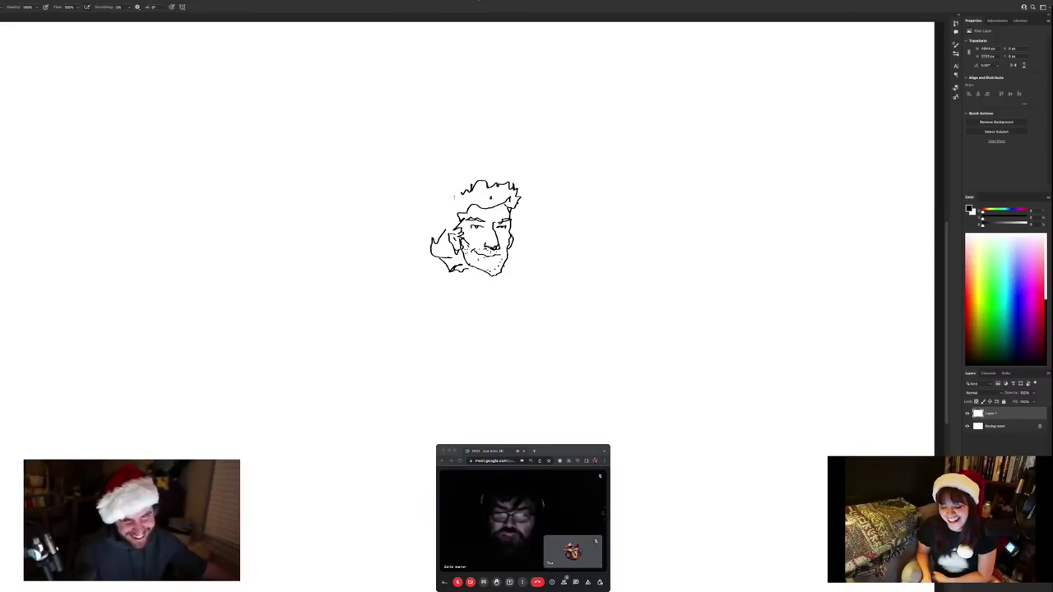
pyautogui.moveTo(454, 198); pyautogui.dragTo(451, 208)
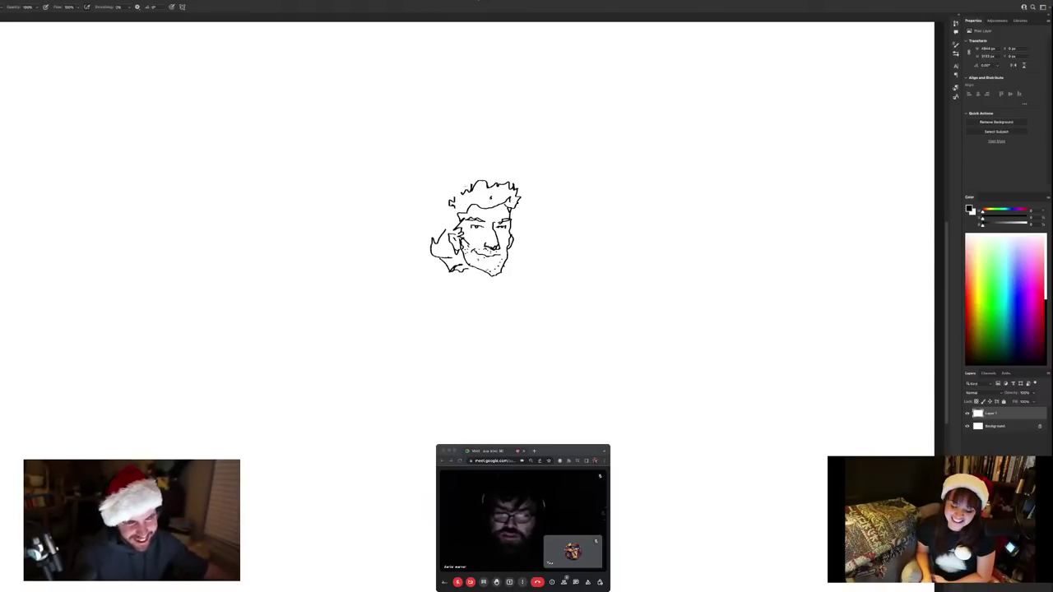
pyautogui.moveTo(458, 187)
pyautogui.mouseDown()
pyautogui.moveTo(437, 219)
pyautogui.moveTo(453, 232)
pyautogui.moveTo(434, 238)
pyautogui.moveTo(449, 244)
pyautogui.mouseUp()
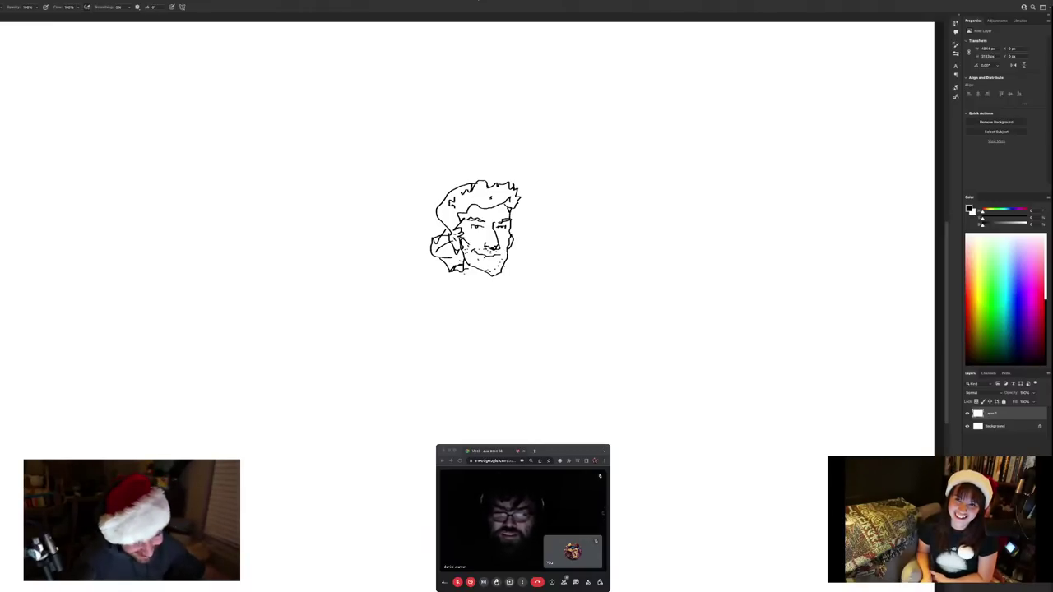
# Draw a pointed shirt collar under the chin and begin an upright index finger beside the head
pyautogui.moveTo(470, 275); pyautogui.dragTo(489, 285)
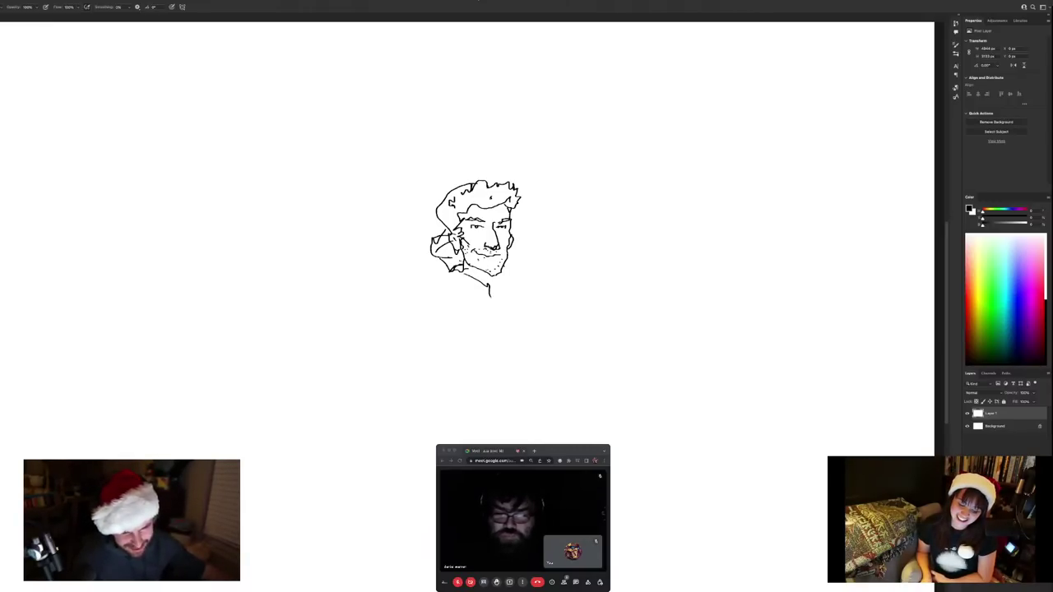
pyautogui.moveTo(470, 288); pyautogui.dragTo(478, 301)
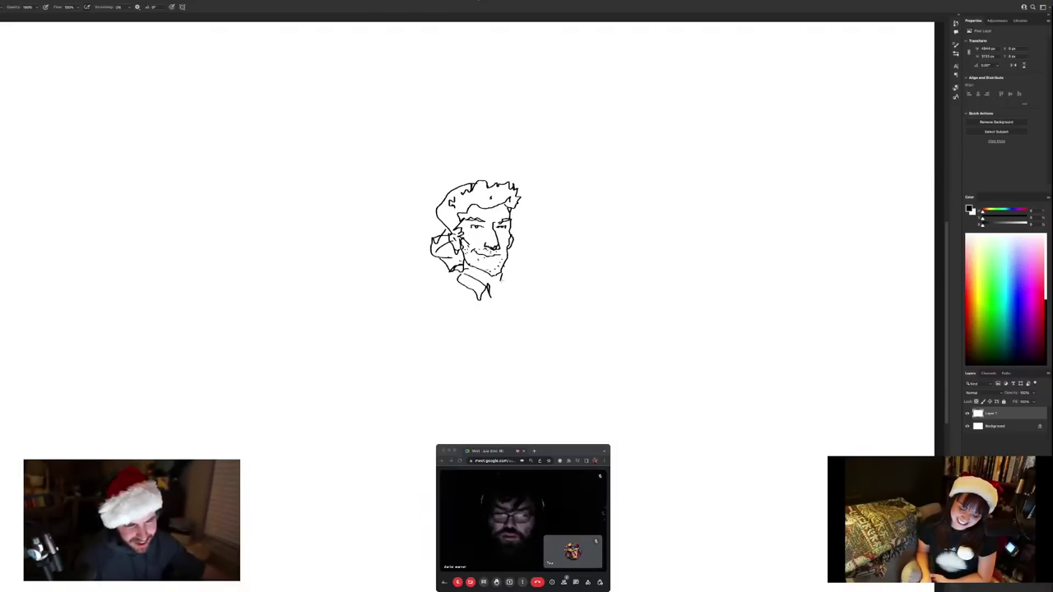
pyautogui.moveTo(503, 279)
pyautogui.mouseDown()
pyautogui.moveTo(511, 291)
pyautogui.moveTo(498, 295)
pyautogui.moveTo(544, 257)
pyautogui.moveTo(542, 240)
pyautogui.mouseUp()
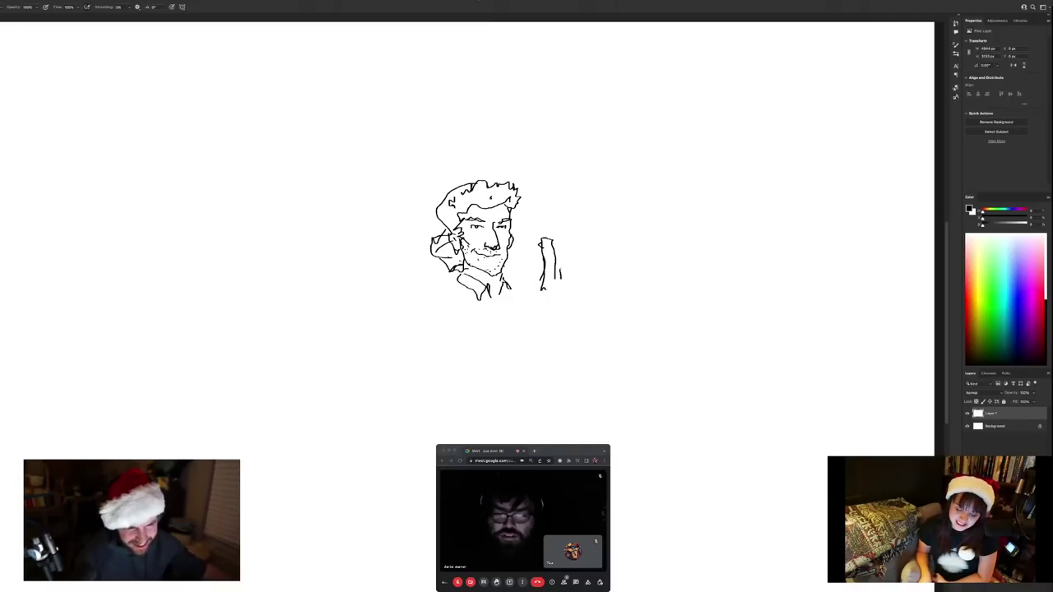
# Complete the raised hand with folded fingers, and draw the bent forearm ending in a sleeve with jagged folds
pyautogui.moveTo(568, 268)
pyautogui.mouseDown()
pyautogui.moveTo(589, 296)
pyautogui.moveTo(583, 316)
pyautogui.moveTo(545, 311)
pyautogui.mouseUp()
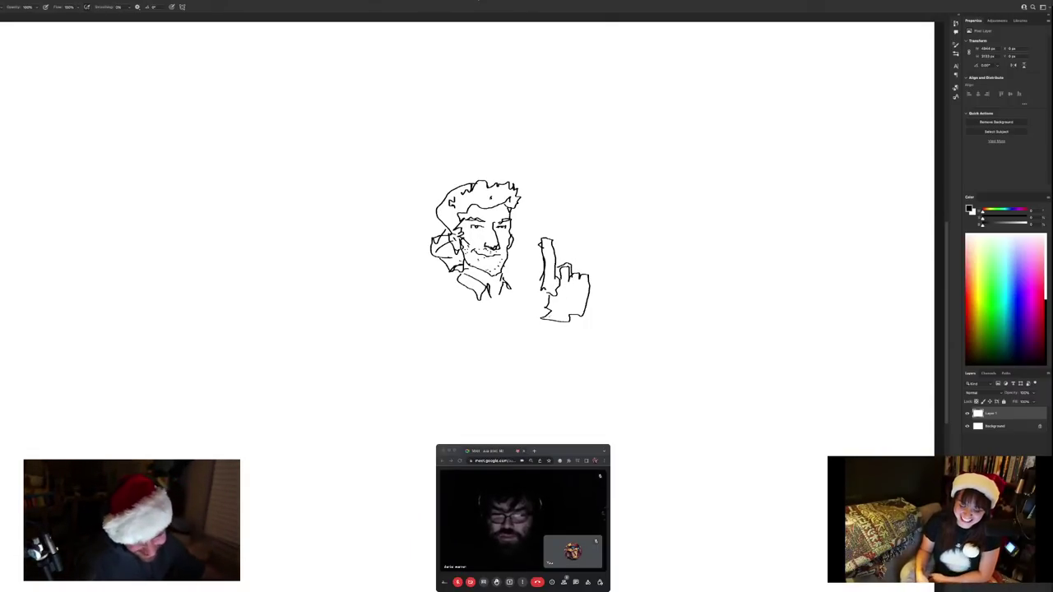
pyautogui.moveTo(546, 320); pyautogui.dragTo(506, 363)
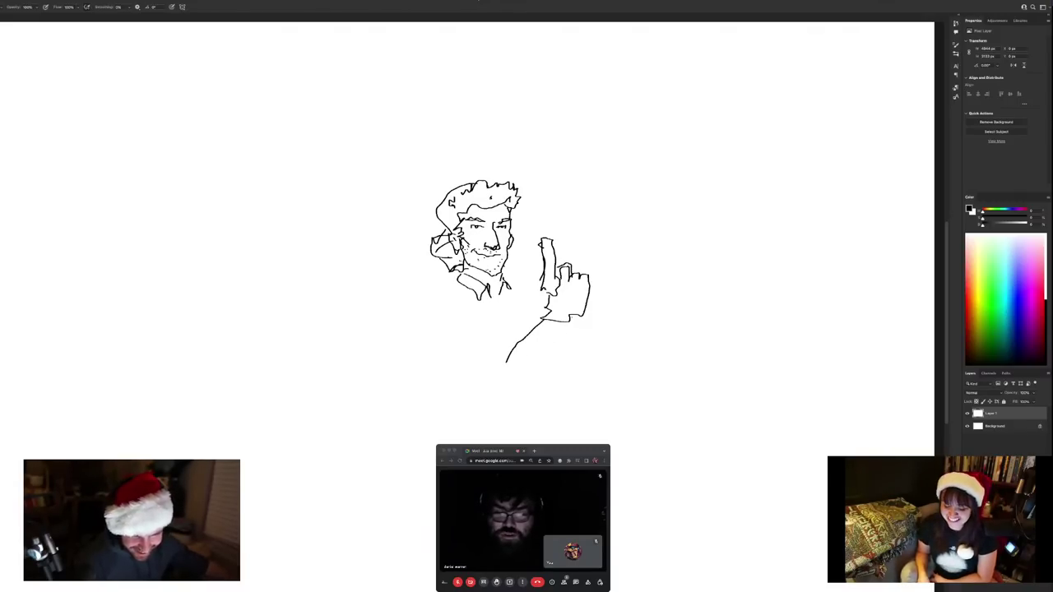
pyautogui.moveTo(568, 316)
pyautogui.mouseDown()
pyautogui.moveTo(531, 385)
pyautogui.moveTo(493, 333)
pyautogui.moveTo(494, 369)
pyautogui.moveTo(497, 345)
pyautogui.moveTo(482, 371)
pyautogui.moveTo(479, 328)
pyautogui.moveTo(474, 386)
pyautogui.moveTo(535, 385)
pyautogui.mouseUp()
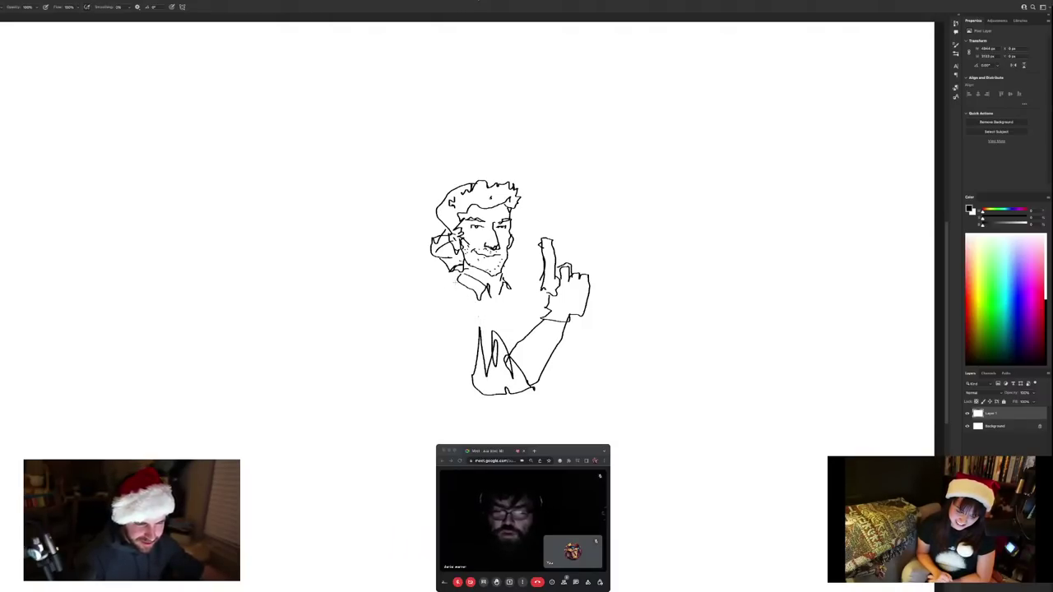
# Draw the man's shoulder and upper arm outline with a crease, fingertip detail, and a line crossing the raised finger
pyautogui.moveTo(456, 281)
pyautogui.mouseDown()
pyautogui.moveTo(434, 301)
pyautogui.moveTo(430, 345)
pyautogui.moveTo(446, 369)
pyautogui.moveTo(476, 380)
pyautogui.mouseUp()
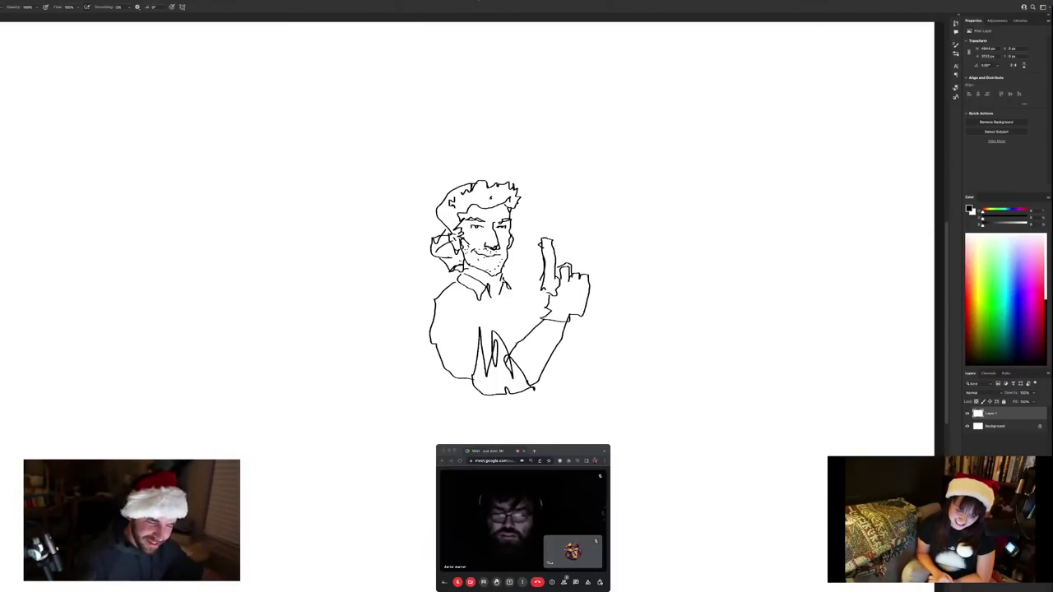
pyautogui.moveTo(454, 306); pyautogui.dragTo(467, 299)
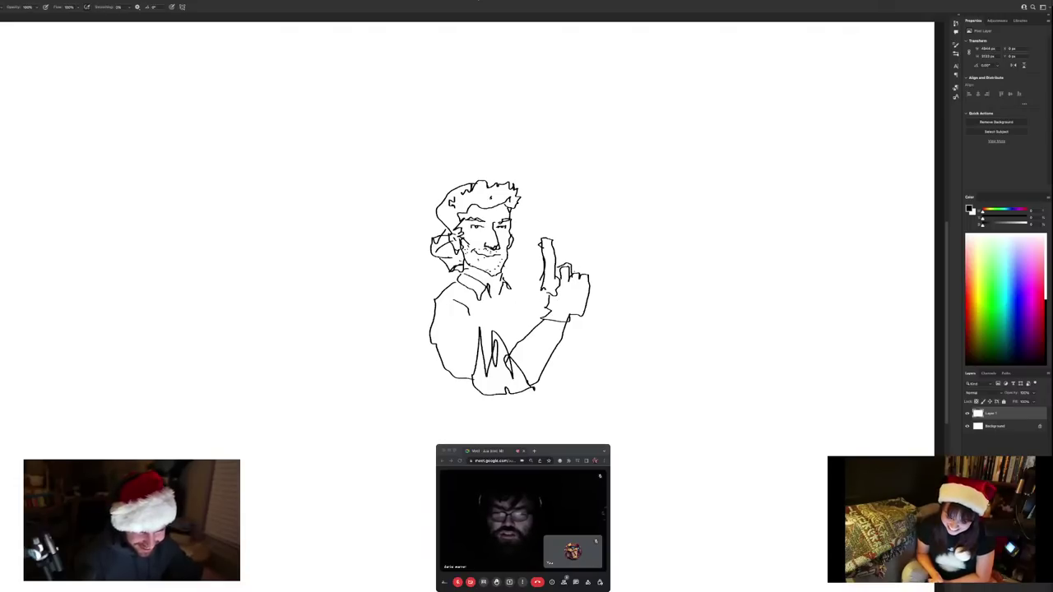
pyautogui.moveTo(579, 276); pyautogui.dragTo(566, 285)
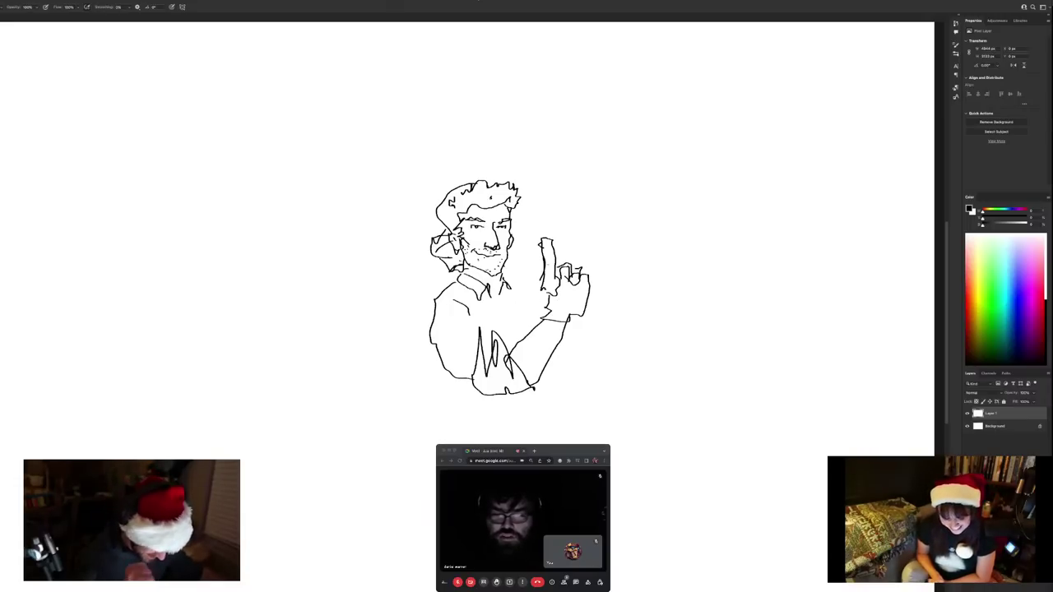
pyautogui.moveTo(550, 249); pyautogui.dragTo(531, 260)
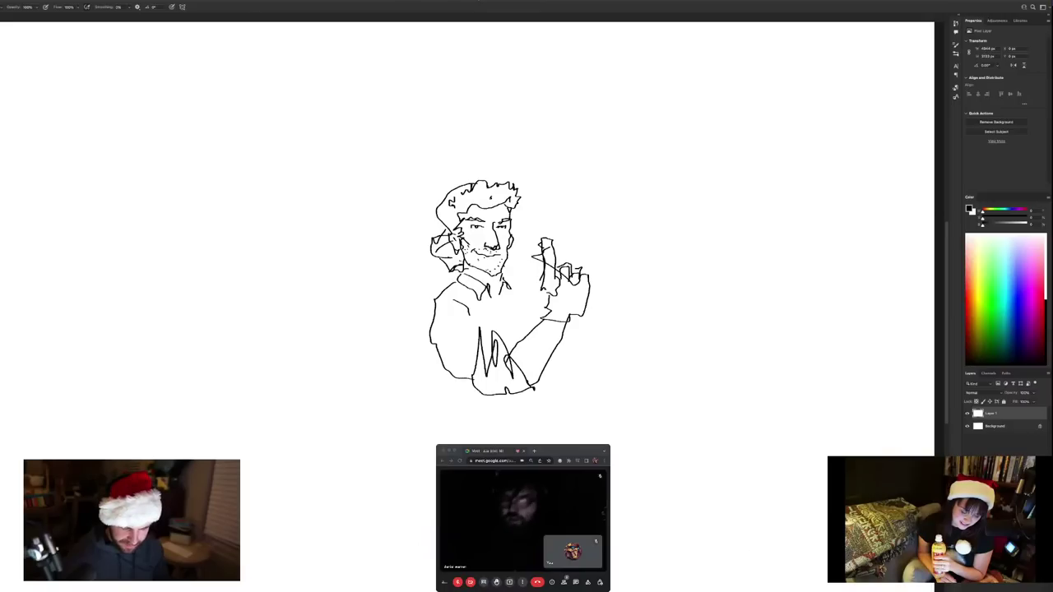
pyautogui.hscroll(-5, 510, 288)
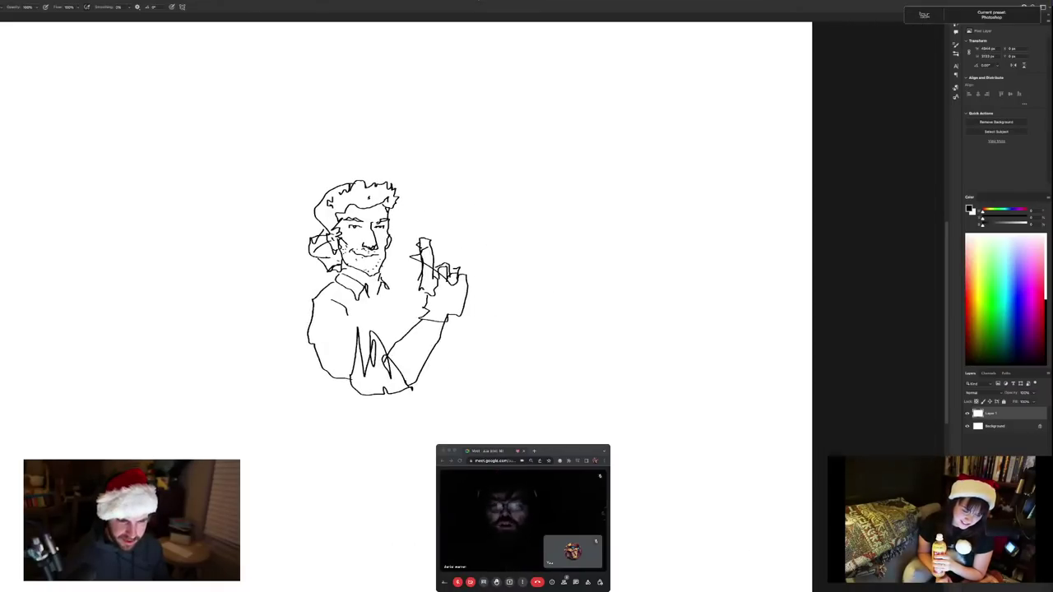
# Cover the finished man sketch with a new layer filled with white
pyautogui.scroll(2, 593, 280)
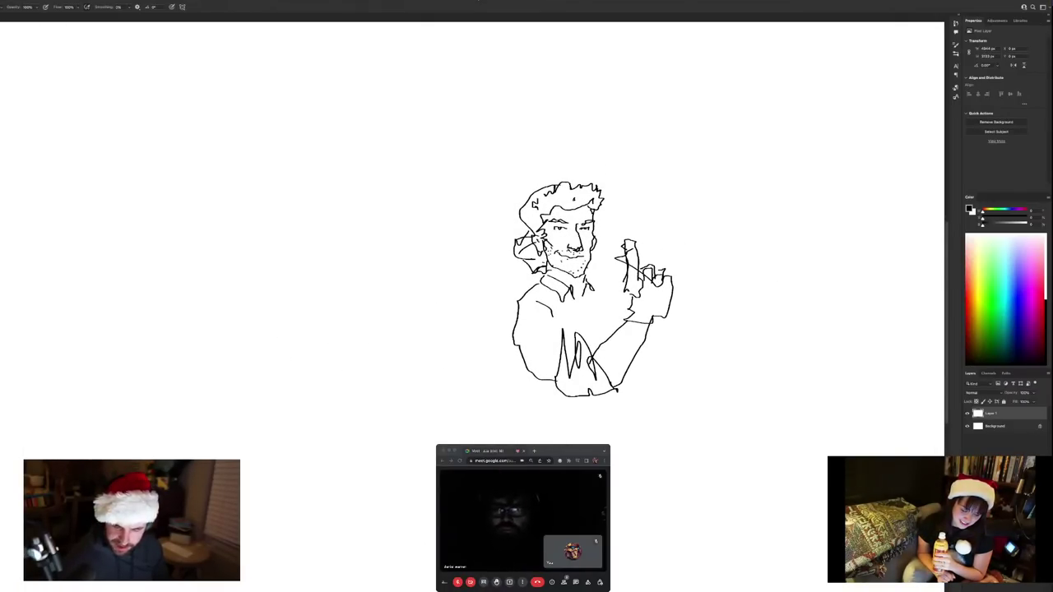
pyautogui.hotkey('ctrl', 'shift', 'alt', 'n')
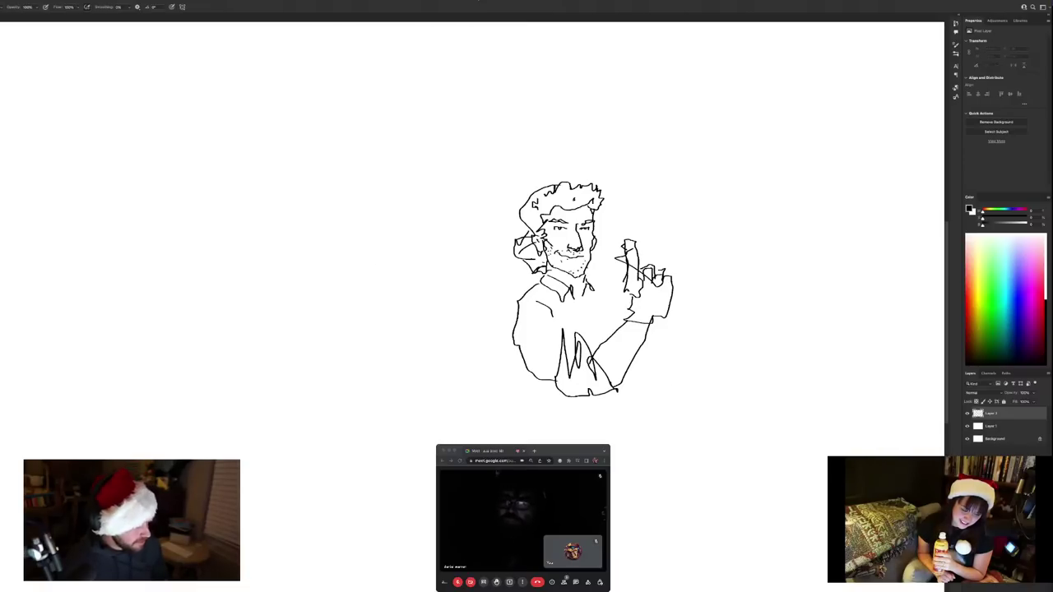
pyautogui.press('x')
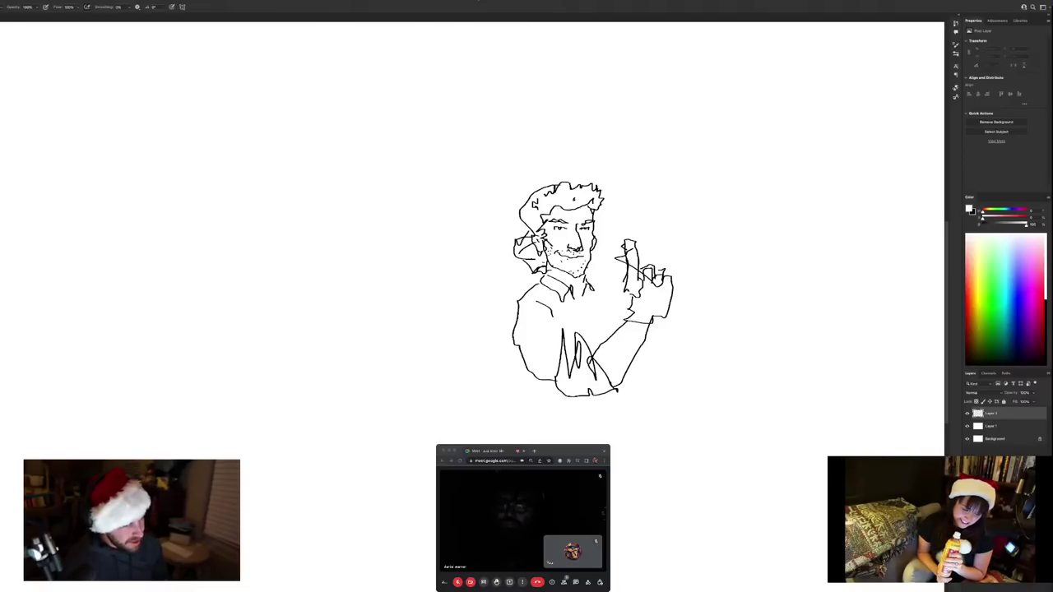
pyautogui.press('g')
pyautogui.click(146, 195)
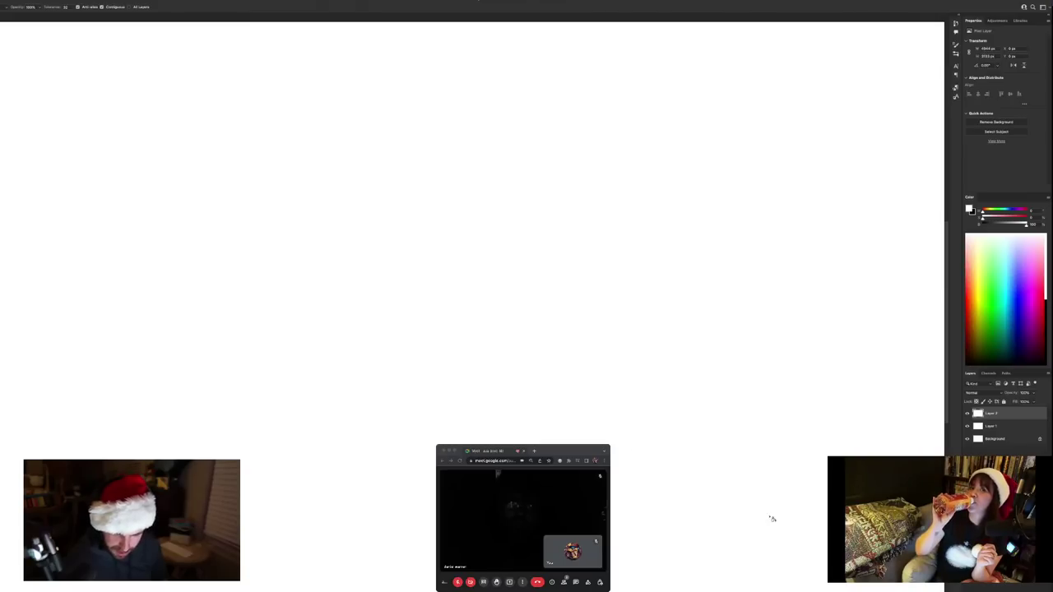
# Add another layer and draw a long-nosed face in black, with an eye, mouth, pointed ear and curved hat brim
pyautogui.hotkey('ctrl', 'shift', 'alt', 'n')
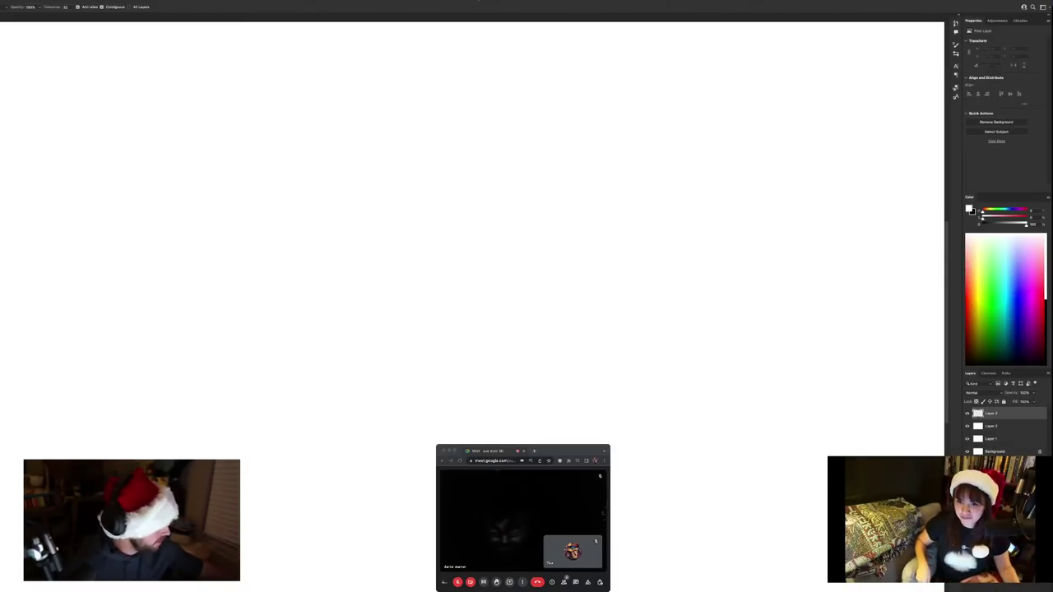
pyautogui.press('x')
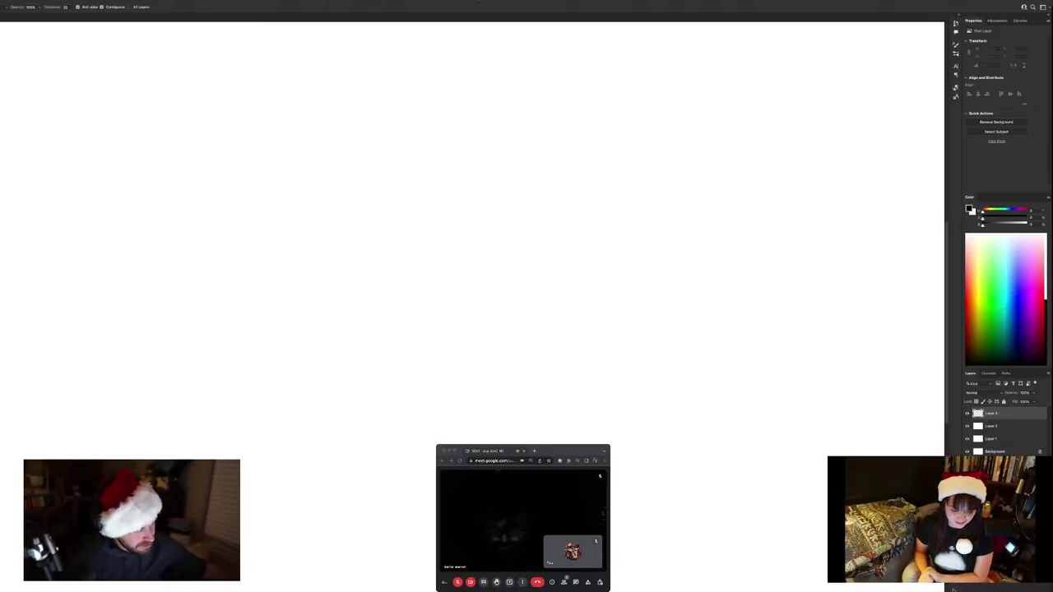
pyautogui.press('b')
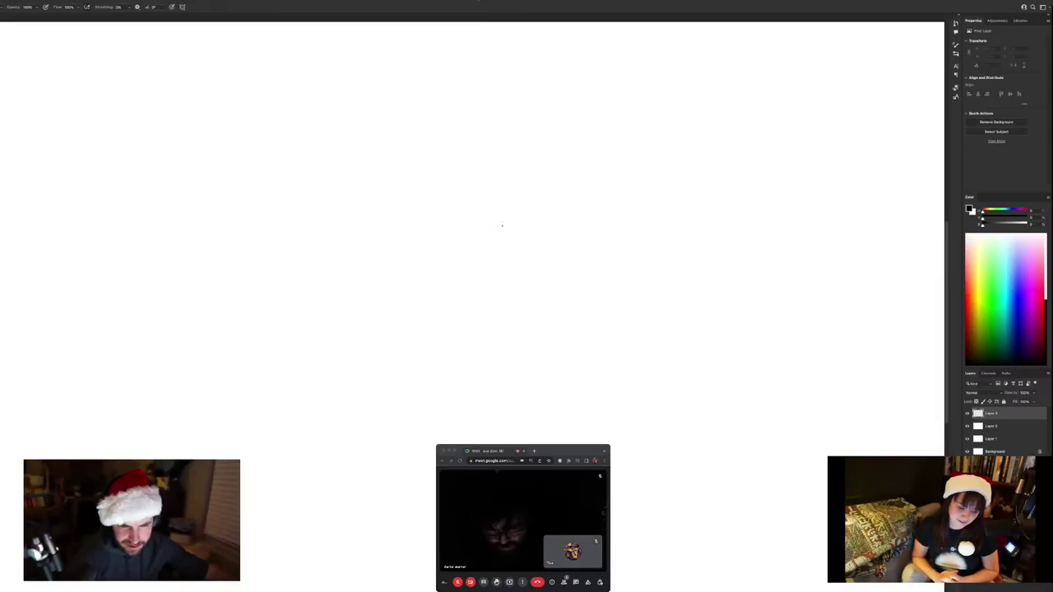
pyautogui.moveTo(501, 225); pyautogui.dragTo(483, 258)
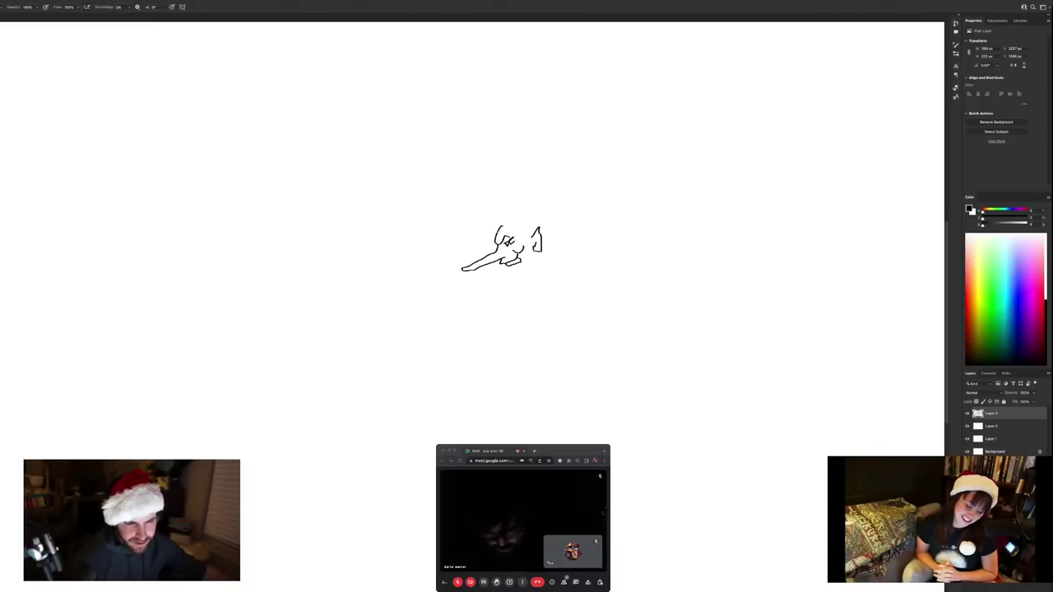
pyautogui.moveTo(492, 239)
pyautogui.mouseDown()
pyautogui.moveTo(510, 219)
pyautogui.moveTo(552, 224)
pyautogui.moveTo(541, 230)
pyautogui.mouseUp()
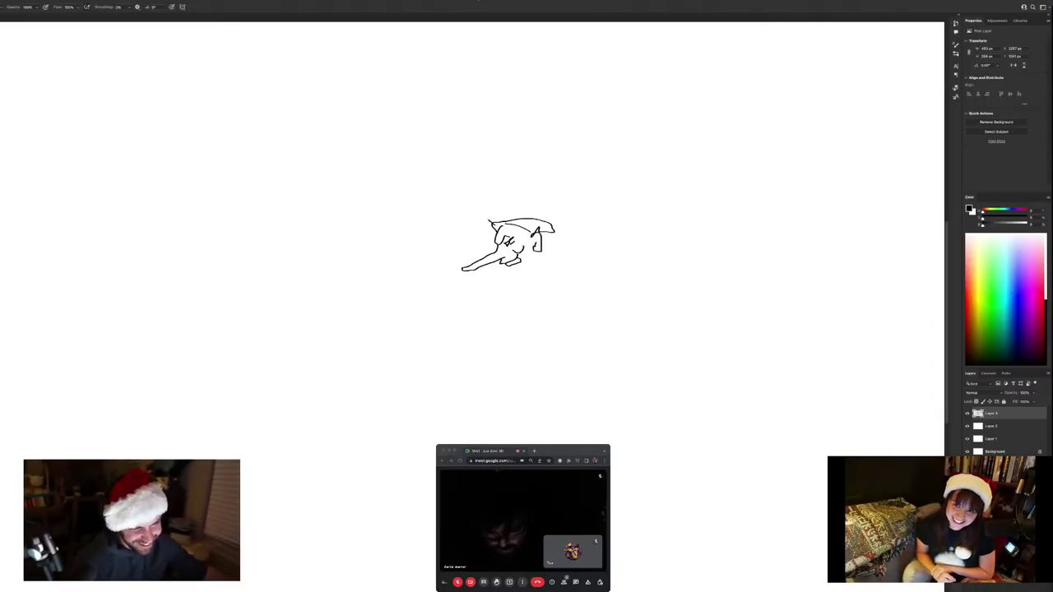
# Draw a drooping peaked hat with a tip, a ragged outline behind the ear, and the chin and neck
pyautogui.moveTo(480, 211)
pyautogui.mouseDown()
pyautogui.moveTo(434, 222)
pyautogui.moveTo(445, 224)
pyautogui.moveTo(442, 237)
pyautogui.moveTo(434, 222)
pyautogui.moveTo(481, 191)
pyautogui.moveTo(512, 205)
pyautogui.moveTo(527, 172)
pyautogui.mouseUp()
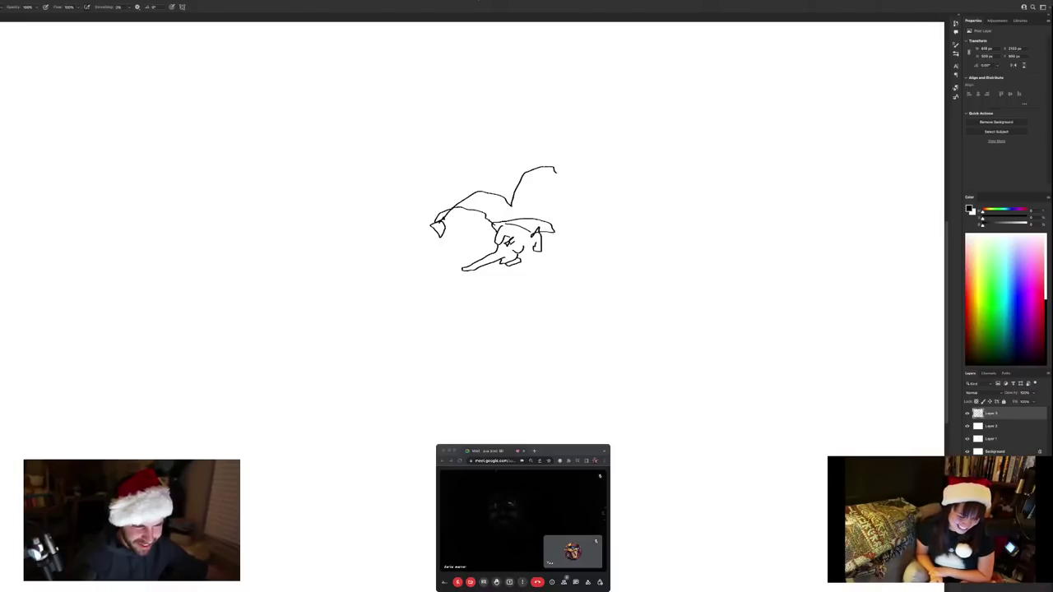
pyautogui.moveTo(556, 230)
pyautogui.mouseDown()
pyautogui.moveTo(585, 233)
pyautogui.moveTo(572, 234)
pyautogui.moveTo(575, 254)
pyautogui.moveTo(555, 272)
pyautogui.moveTo(534, 259)
pyautogui.mouseUp()
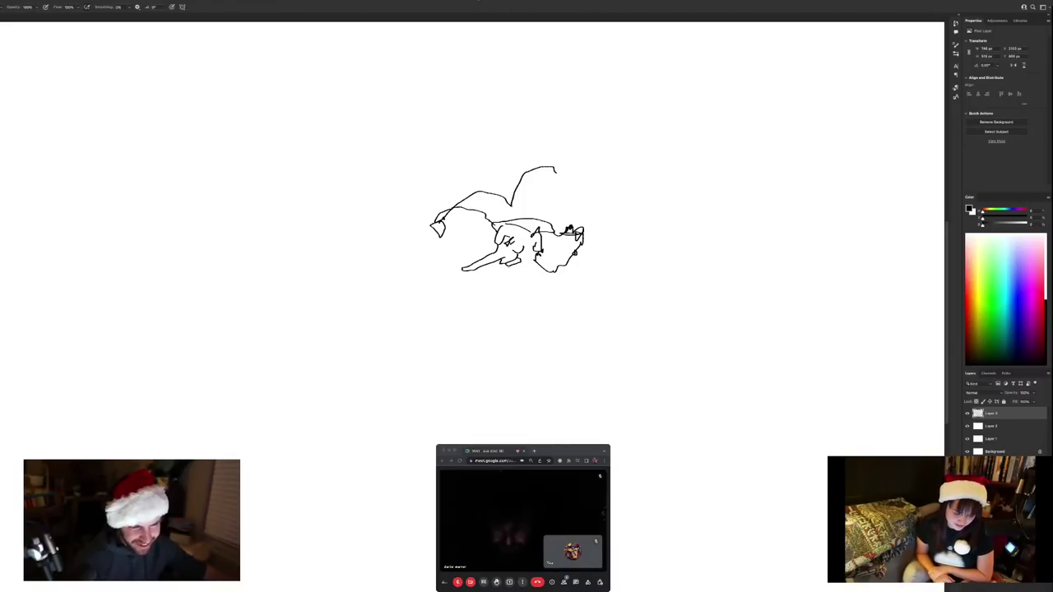
pyautogui.moveTo(516, 277); pyautogui.dragTo(545, 272)
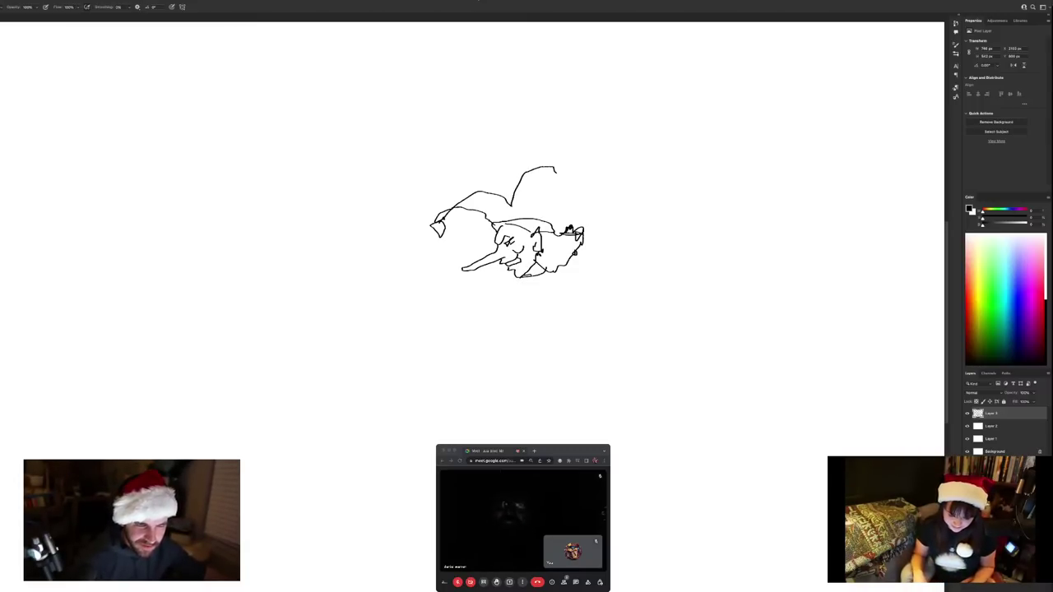
pyautogui.moveTo(542, 290); pyautogui.dragTo(539, 305)
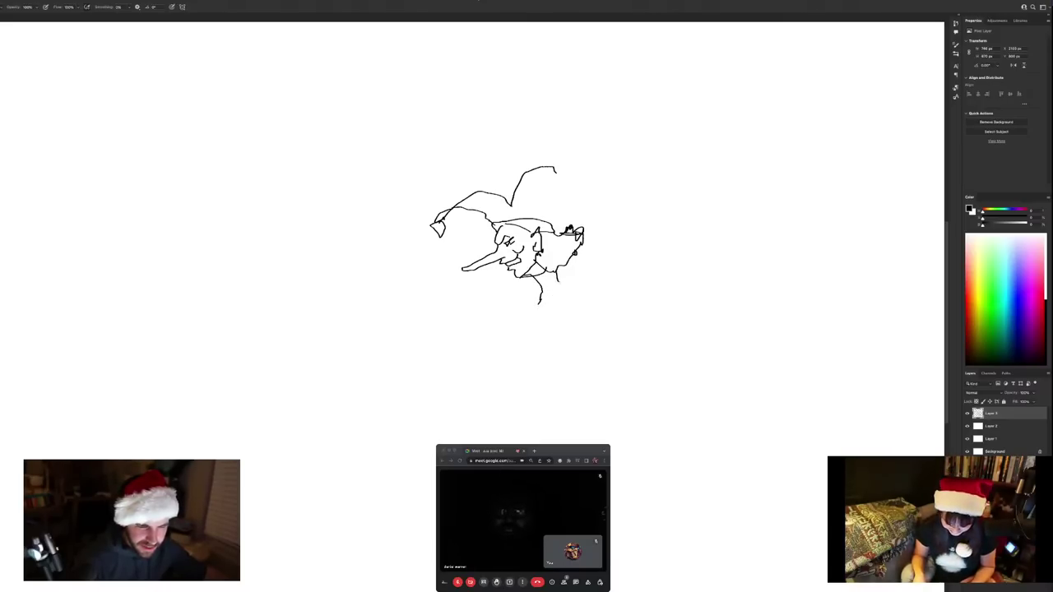
pyautogui.moveTo(553, 301)
pyautogui.mouseDown()
pyautogui.moveTo(517, 288)
pyautogui.moveTo(526, 306)
pyautogui.moveTo(492, 316)
pyautogui.moveTo(543, 301)
pyautogui.mouseUp()
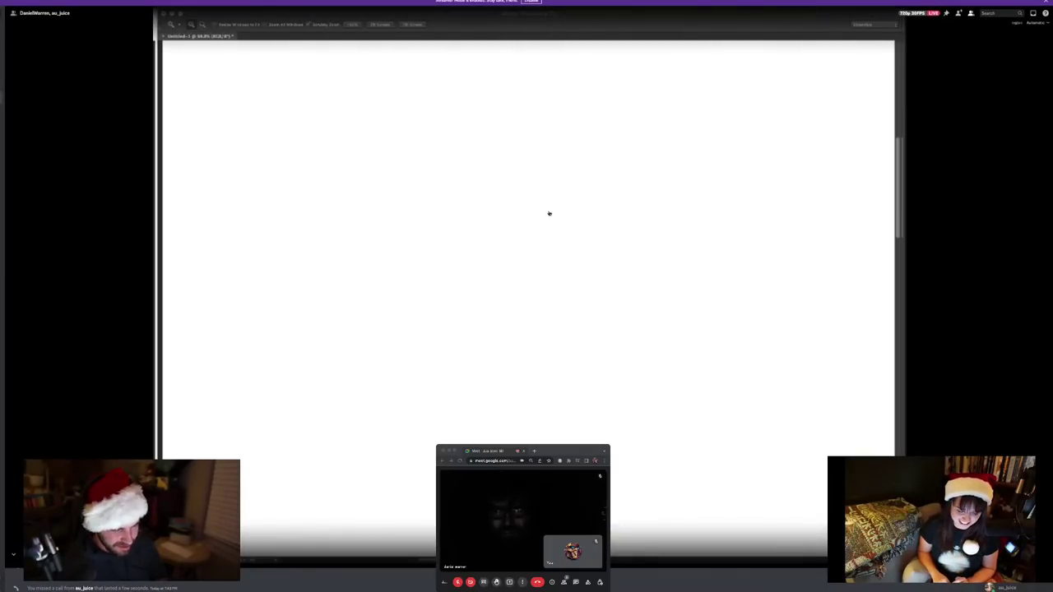
# Switch to another participant's shared Sketchpad canvas and draw two large rounded ears joined by a head curve with two hairs
pyautogui.press('Escape')
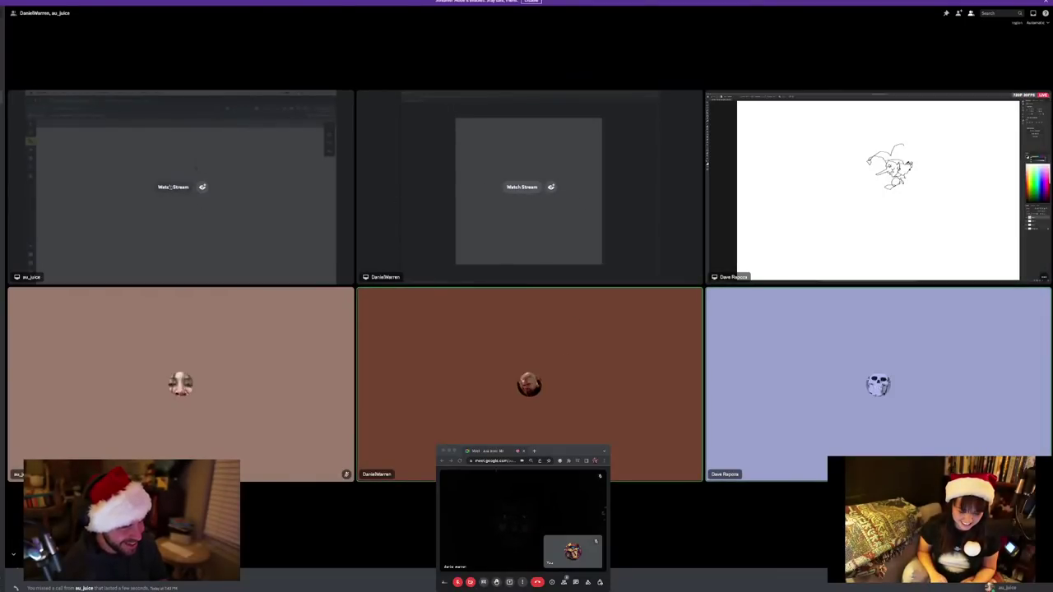
pyautogui.click(172, 187)
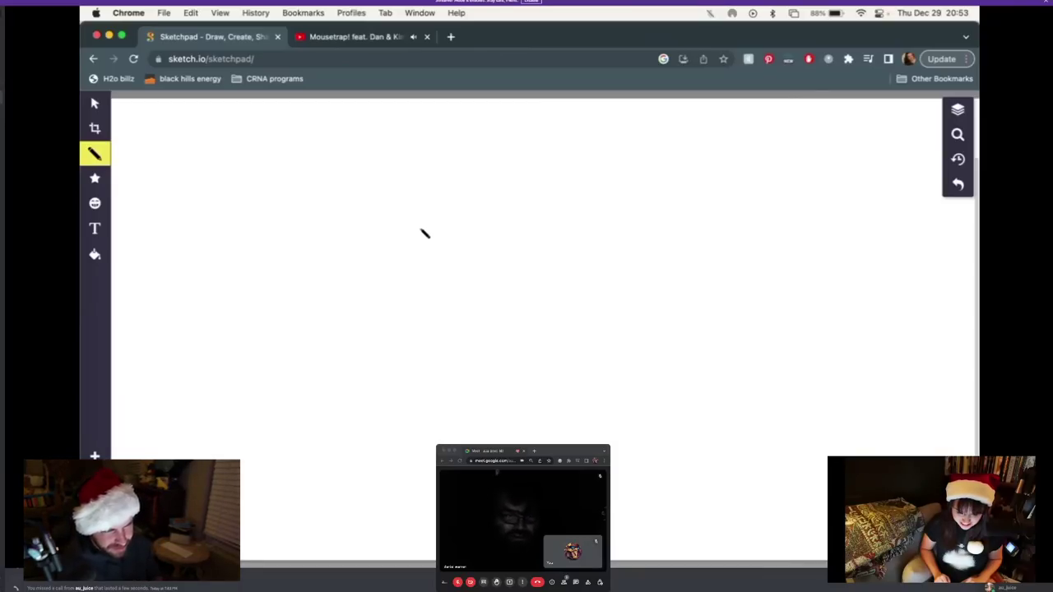
pyautogui.moveTo(422, 229)
pyautogui.mouseDown()
pyautogui.moveTo(389, 210)
pyautogui.moveTo(376, 236)
pyautogui.moveTo(377, 289)
pyautogui.moveTo(429, 290)
pyautogui.mouseUp()
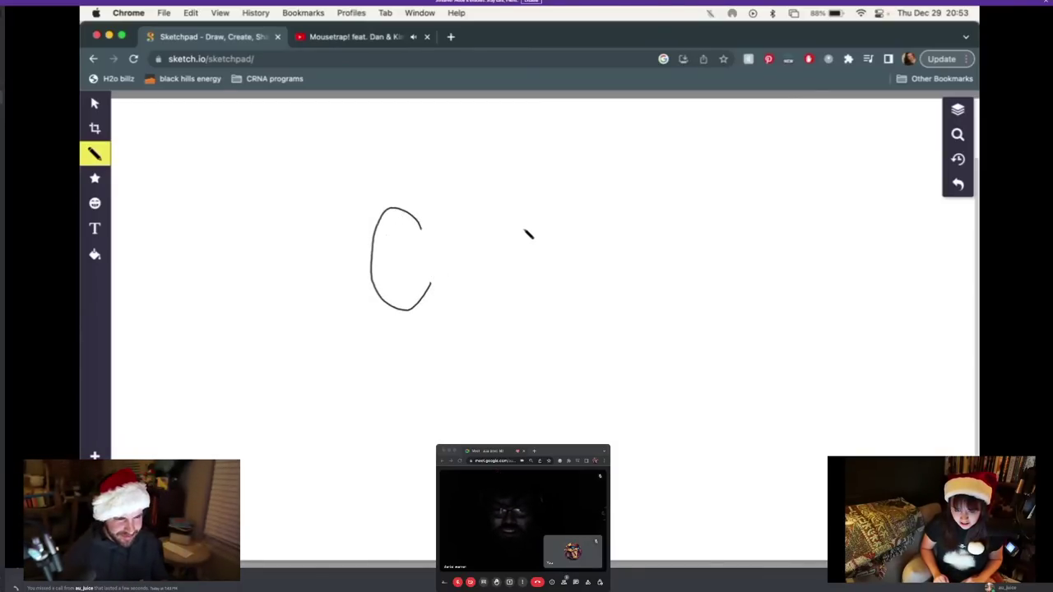
pyautogui.moveTo(525, 230)
pyautogui.mouseDown()
pyautogui.moveTo(558, 202)
pyautogui.moveTo(581, 225)
pyautogui.moveTo(587, 262)
pyautogui.moveTo(568, 295)
pyautogui.moveTo(543, 307)
pyautogui.moveTo(523, 287)
pyautogui.mouseUp()
pyautogui.moveTo(524, 231)
pyautogui.mouseDown()
pyautogui.moveTo(474, 216)
pyautogui.moveTo(427, 239)
pyautogui.moveTo(452, 205)
pyautogui.moveTo(472, 200)
pyautogui.mouseUp()
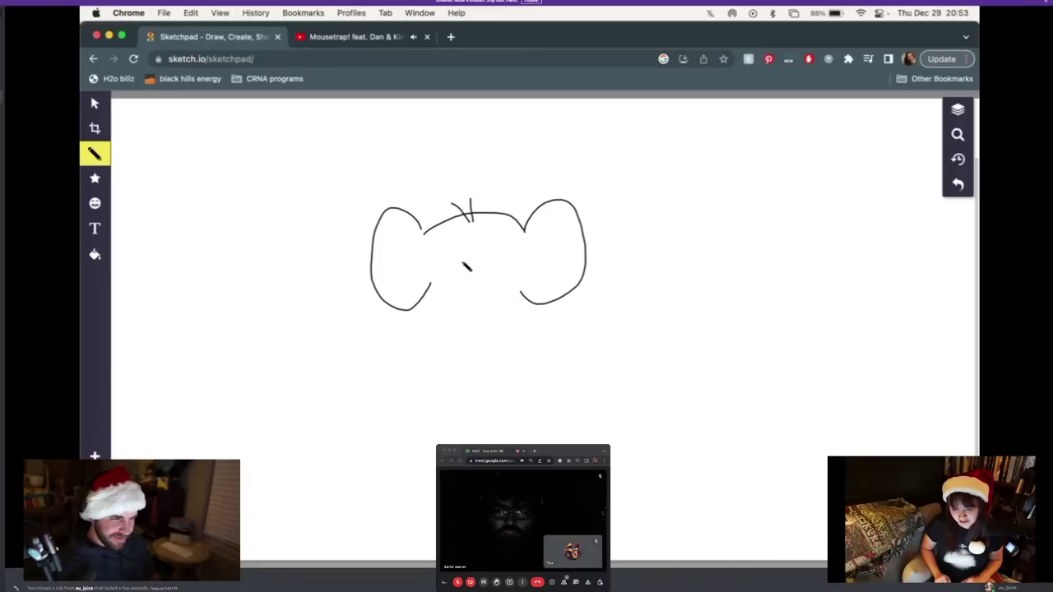
# Draw a wavy pointed chin, an oval nose, two dot eyes and an inner rim along the top of each ear
pyautogui.moveTo(431, 285)
pyautogui.mouseDown()
pyautogui.moveTo(428, 311)
pyautogui.moveTo(474, 314)
pyautogui.moveTo(489, 326)
pyautogui.moveTo(501, 315)
pyautogui.moveTo(519, 321)
pyautogui.moveTo(531, 300)
pyautogui.moveTo(462, 276)
pyautogui.moveTo(494, 283)
pyautogui.mouseUp()
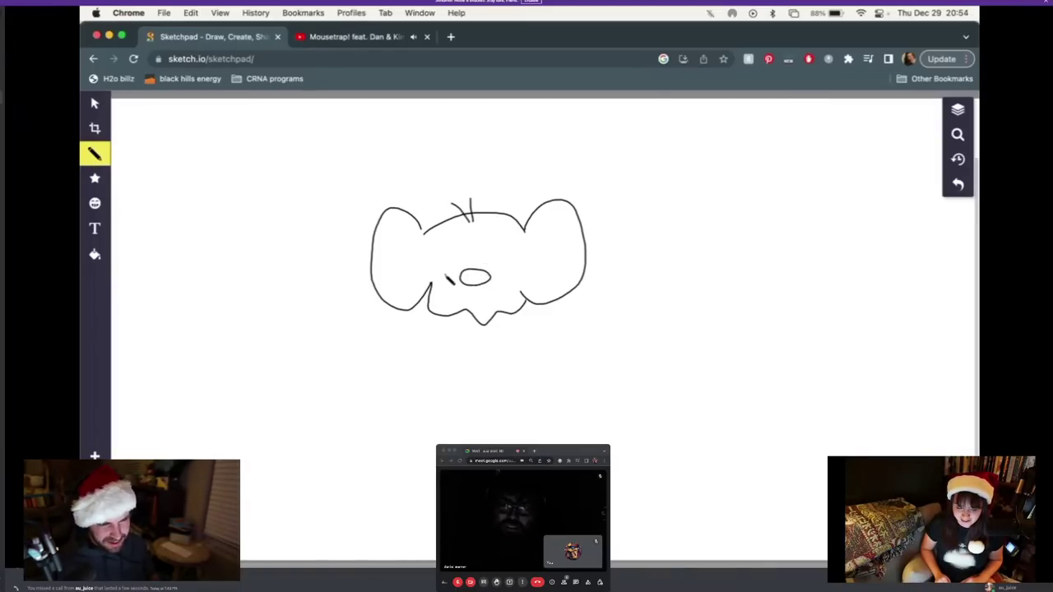
pyautogui.moveTo(452, 255)
pyautogui.mouseDown()
pyautogui.moveTo(507, 254)
pyautogui.moveTo(453, 261)
pyautogui.moveTo(388, 216)
pyautogui.moveTo(376, 249)
pyautogui.mouseUp()
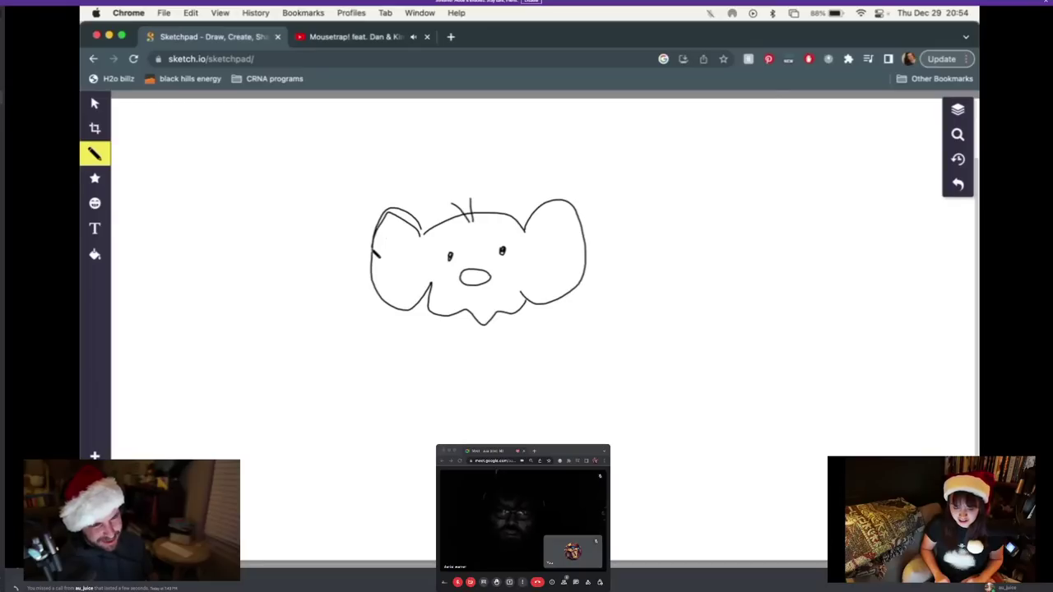
pyautogui.moveTo(528, 233)
pyautogui.mouseDown()
pyautogui.moveTo(556, 205)
pyautogui.moveTo(583, 227)
pyautogui.mouseUp()
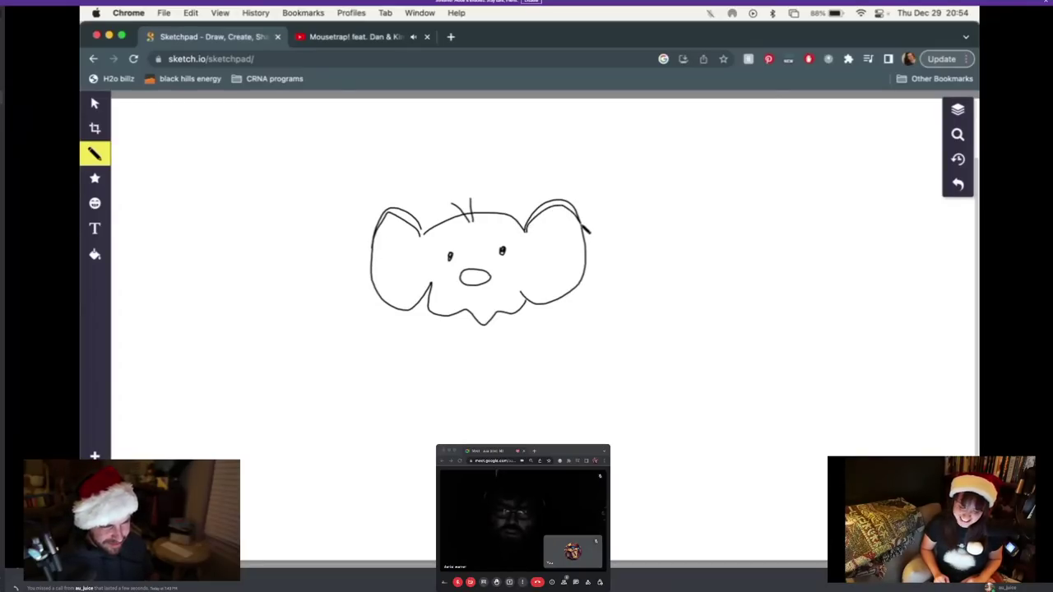
pyautogui.moveTo(535, 272); pyautogui.dragTo(542, 279)
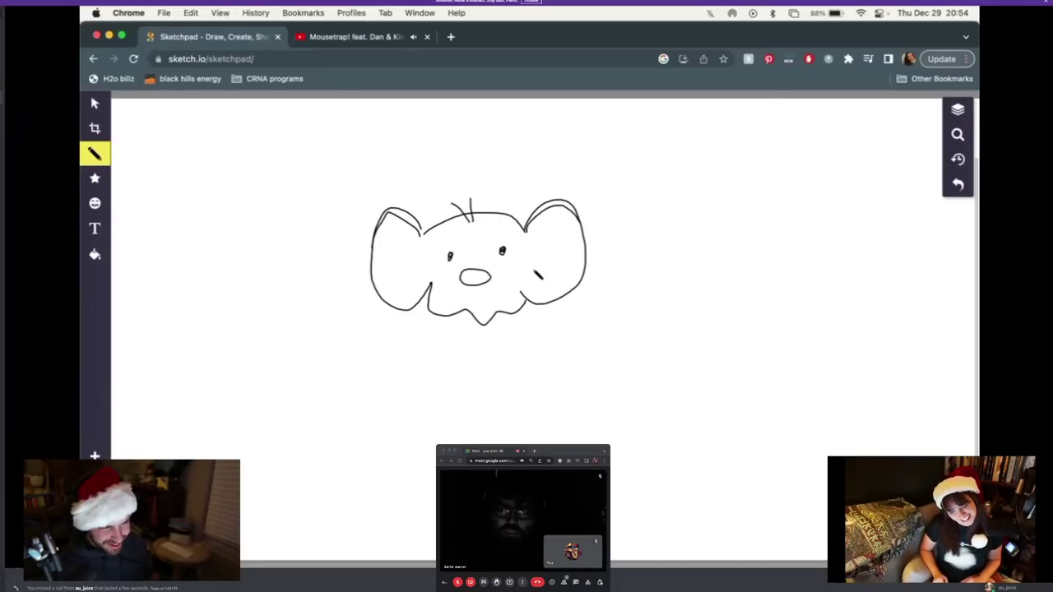
pyautogui.hotkey('ctrl', 'z')
pyautogui.moveTo(461, 298)
pyautogui.mouseDown()
pyautogui.moveTo(470, 306)
pyautogui.moveTo(460, 292)
pyautogui.mouseUp()
pyautogui.hotkey('ctrl', 'z')
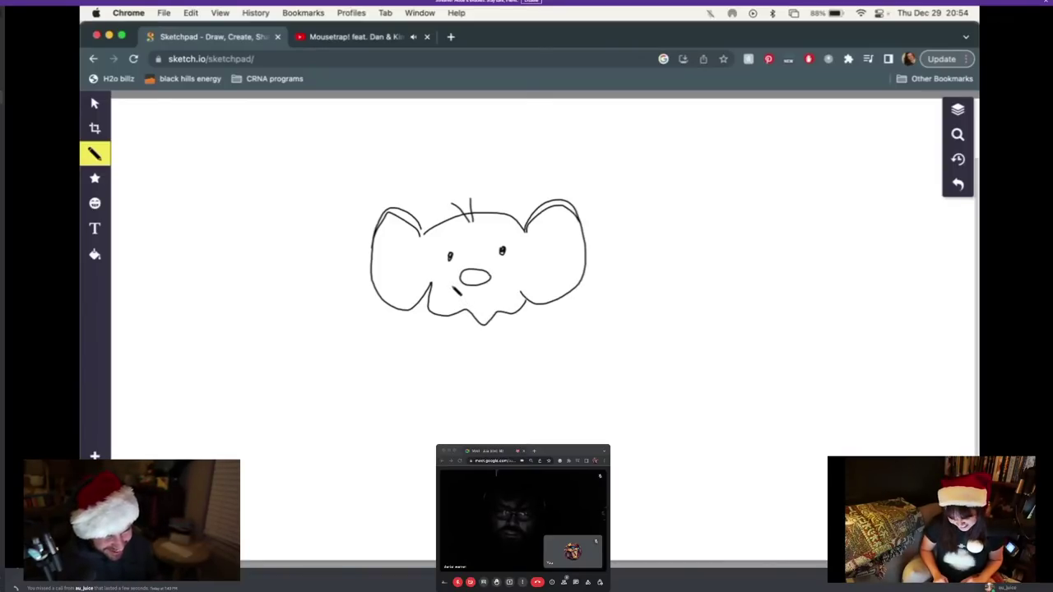
# Draw a smiling mouth with cheek creases, and enclose the eyes in tall ovals with scribbled black pupils and a line between them
pyautogui.moveTo(452, 288); pyautogui.dragTo(452, 310)
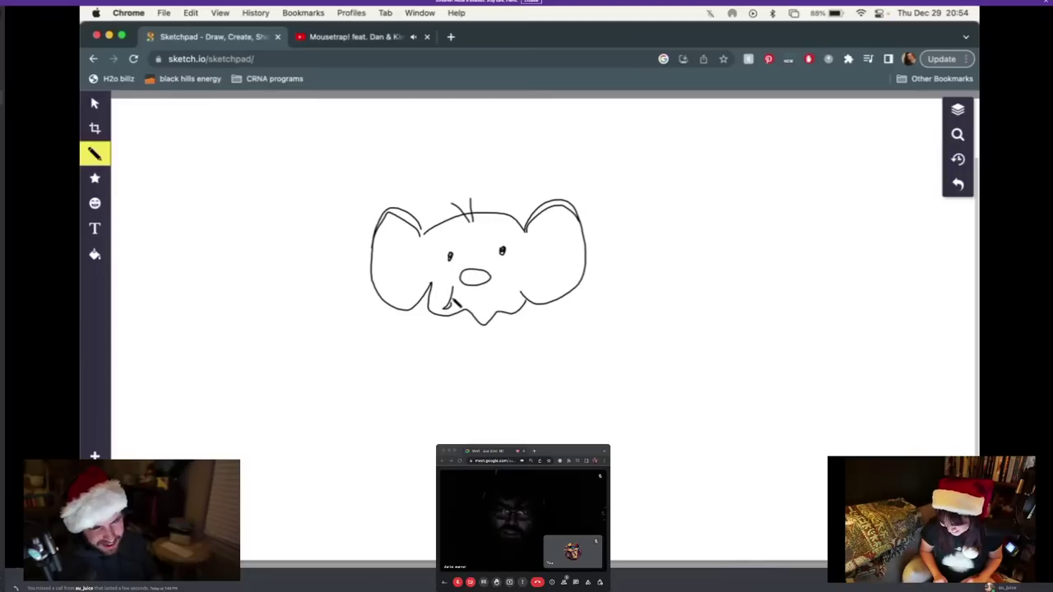
pyautogui.moveTo(453, 303)
pyautogui.mouseDown()
pyautogui.moveTo(494, 306)
pyautogui.moveTo(507, 293)
pyautogui.moveTo(515, 301)
pyautogui.mouseUp()
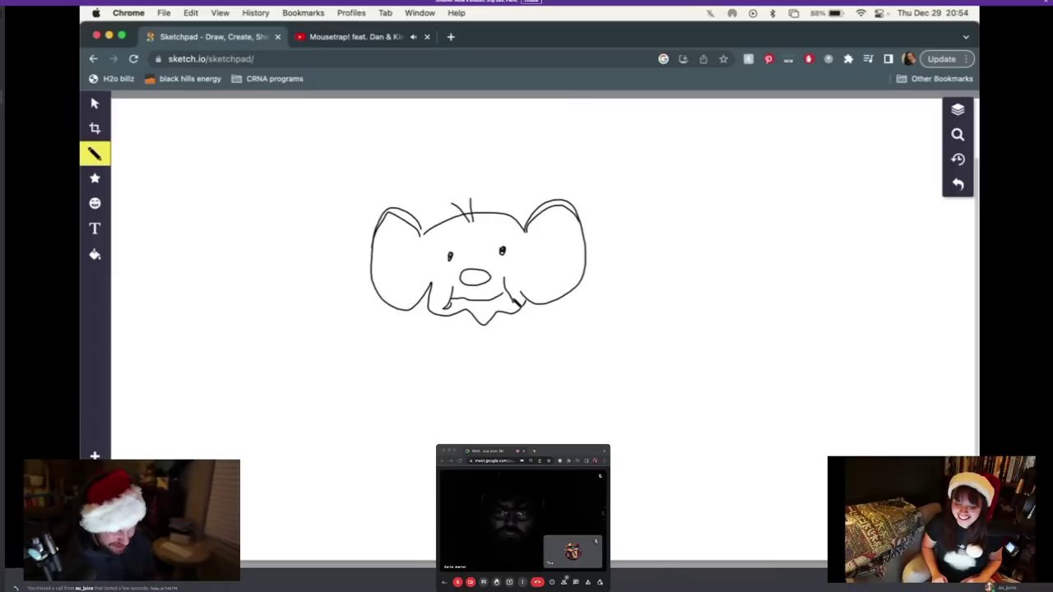
pyautogui.moveTo(484, 260)
pyautogui.mouseDown()
pyautogui.moveTo(497, 223)
pyautogui.moveTo(516, 232)
pyautogui.moveTo(526, 255)
pyautogui.moveTo(520, 279)
pyautogui.moveTo(499, 285)
pyautogui.moveTo(487, 261)
pyautogui.moveTo(471, 266)
pyautogui.moveTo(455, 227)
pyautogui.moveTo(436, 230)
pyautogui.moveTo(434, 264)
pyautogui.moveTo(446, 278)
pyautogui.moveTo(461, 270)
pyautogui.moveTo(458, 253)
pyautogui.moveTo(437, 255)
pyautogui.moveTo(465, 270)
pyautogui.mouseUp()
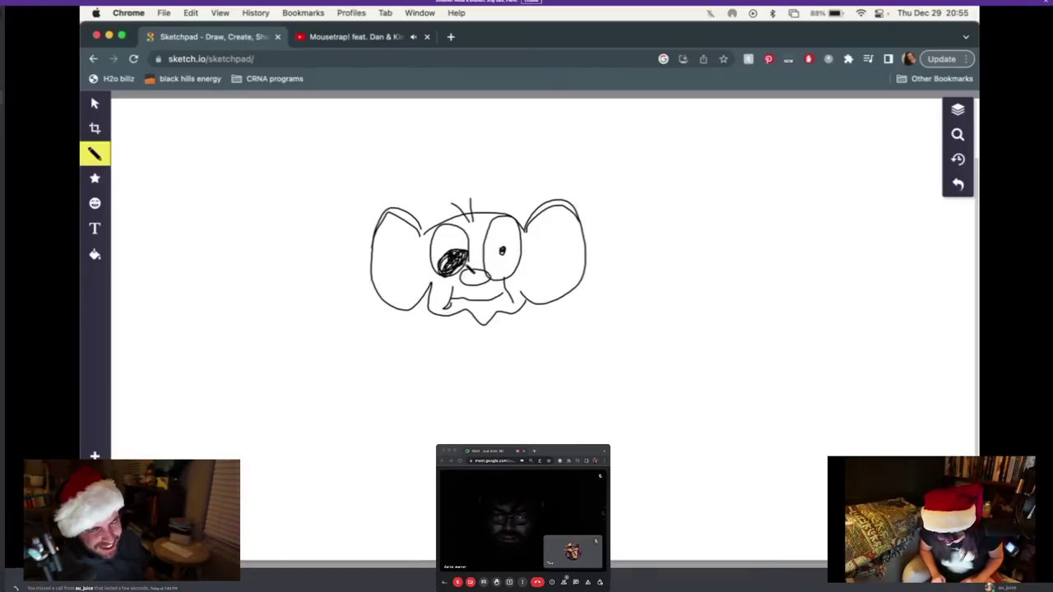
pyautogui.moveTo(509, 242)
pyautogui.mouseDown()
pyautogui.moveTo(516, 250)
pyautogui.moveTo(497, 256)
pyautogui.moveTo(509, 287)
pyautogui.moveTo(522, 269)
pyautogui.mouseUp()
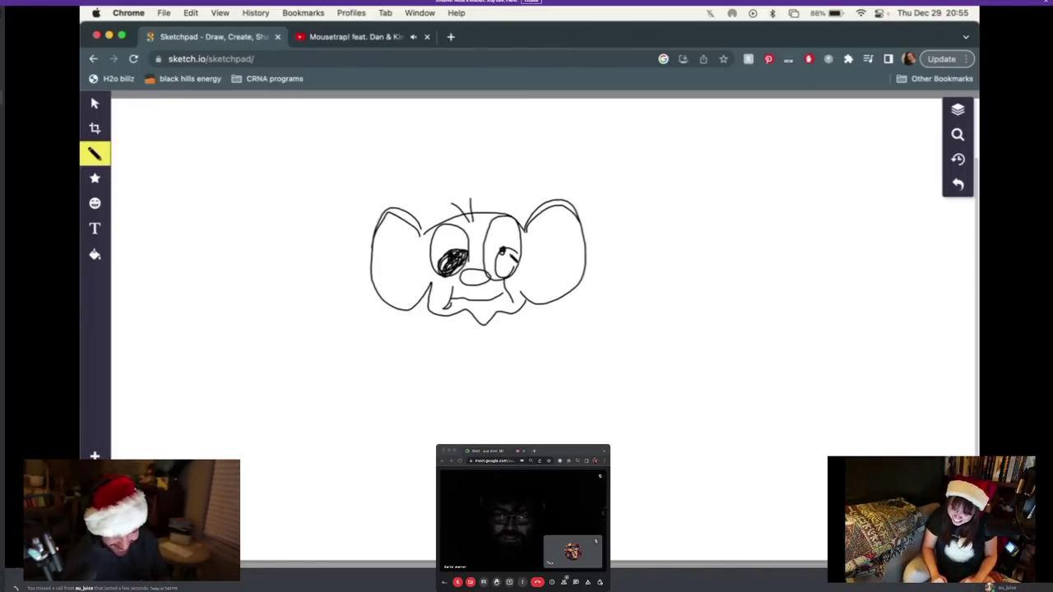
pyautogui.moveTo(510, 261)
pyautogui.mouseDown()
pyautogui.moveTo(502, 272)
pyautogui.moveTo(527, 259)
pyautogui.moveTo(502, 272)
pyautogui.moveTo(507, 263)
pyautogui.moveTo(509, 284)
pyautogui.moveTo(490, 272)
pyautogui.moveTo(506, 246)
pyautogui.moveTo(527, 247)
pyautogui.moveTo(461, 248)
pyautogui.mouseUp()
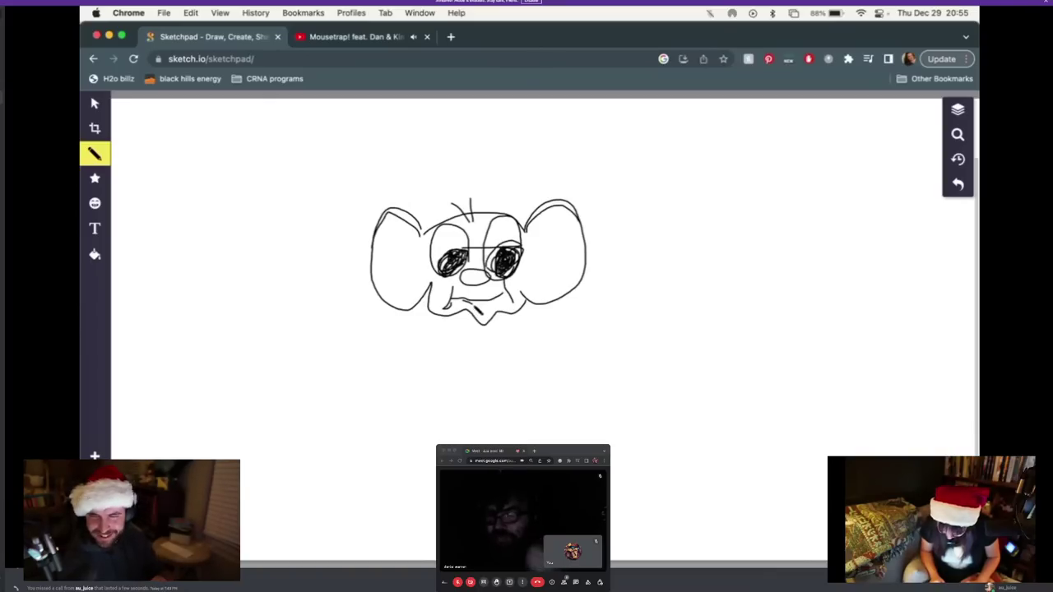
# Draw the lower lip, a sweeping curve across the chest, the body sides with arm lines, and two splayed feet with ragged ankles
pyautogui.moveTo(518, 302)
pyautogui.mouseDown()
pyautogui.moveTo(504, 349)
pyautogui.moveTo(434, 372)
pyautogui.moveTo(391, 366)
pyautogui.mouseUp()
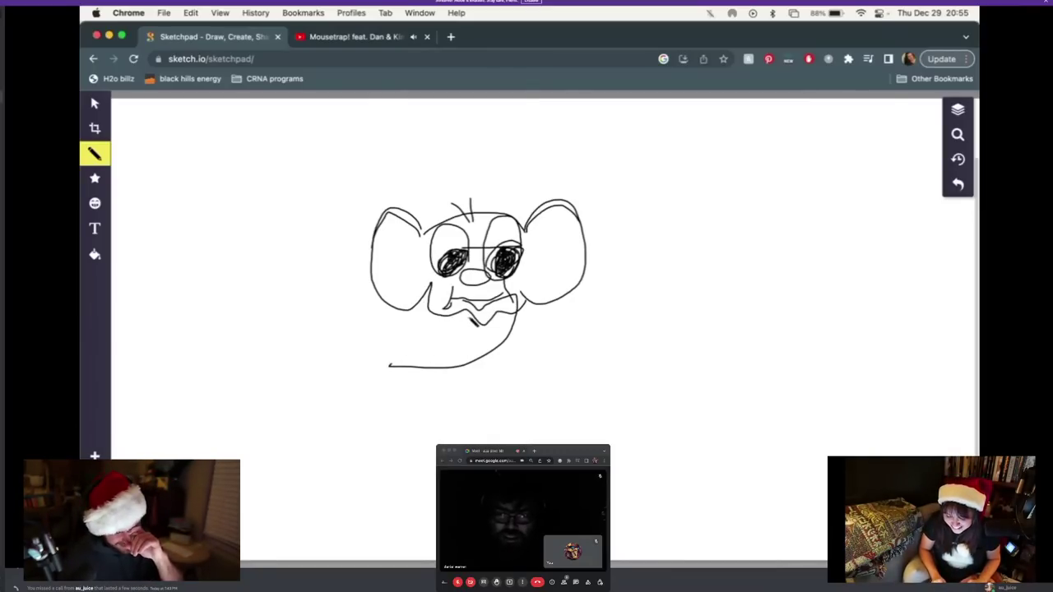
pyautogui.moveTo(457, 319)
pyautogui.mouseDown()
pyautogui.moveTo(436, 380)
pyautogui.moveTo(451, 431)
pyautogui.moveTo(412, 440)
pyautogui.moveTo(415, 453)
pyautogui.moveTo(447, 436)
pyautogui.moveTo(426, 462)
pyautogui.mouseUp()
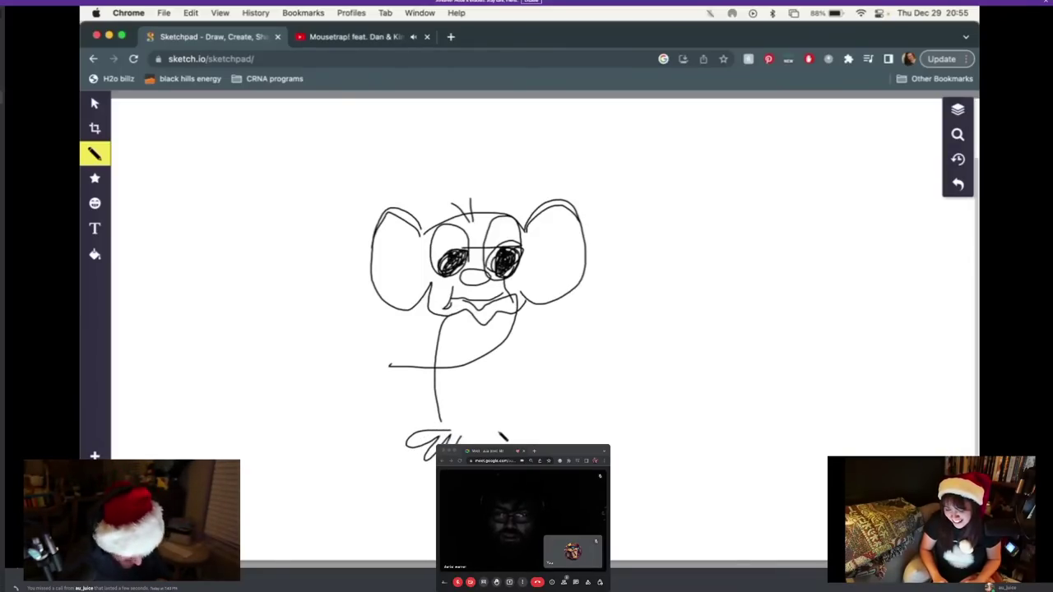
pyautogui.moveTo(518, 443)
pyautogui.mouseDown()
pyautogui.moveTo(554, 418)
pyautogui.moveTo(464, 435)
pyautogui.moveTo(450, 424)
pyautogui.moveTo(460, 441)
pyautogui.moveTo(461, 425)
pyautogui.moveTo(492, 432)
pyautogui.moveTo(495, 419)
pyautogui.moveTo(496, 405)
pyautogui.mouseUp()
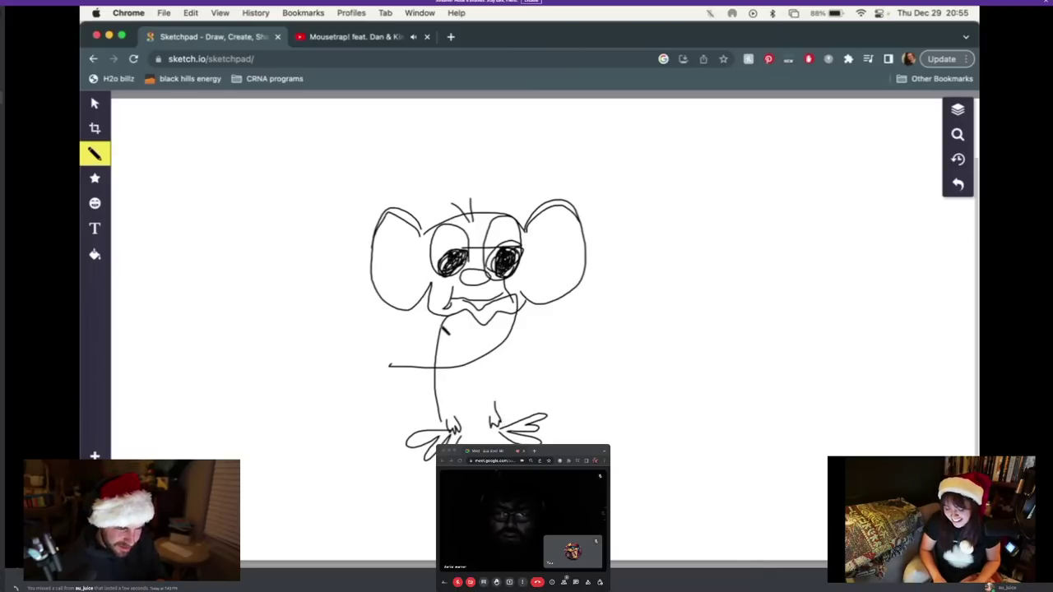
pyautogui.moveTo(445, 333)
pyautogui.mouseDown()
pyautogui.moveTo(422, 381)
pyautogui.moveTo(440, 396)
pyautogui.mouseUp()
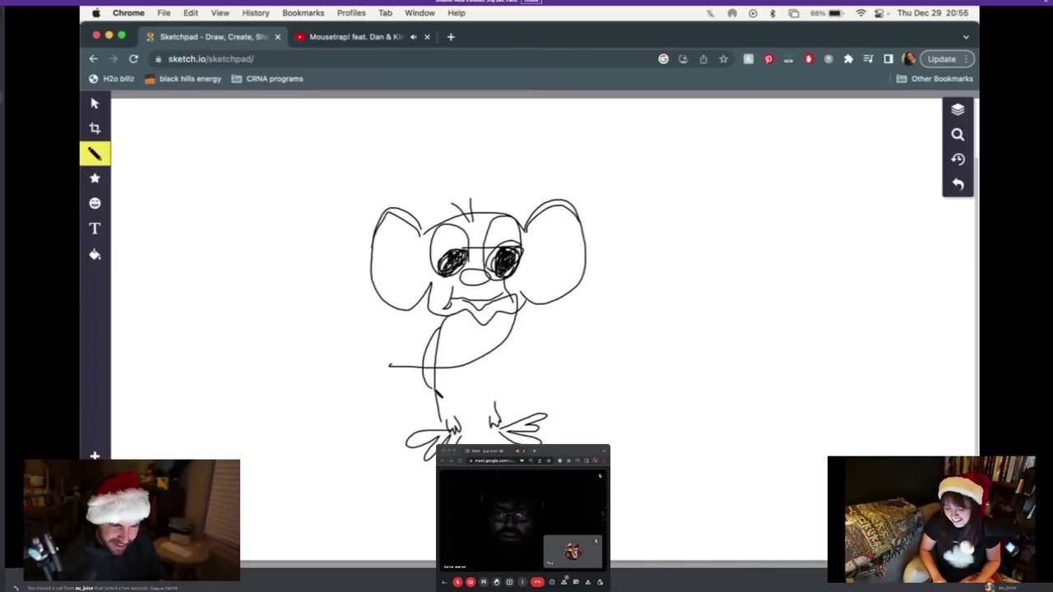
pyautogui.moveTo(514, 316)
pyautogui.mouseDown()
pyautogui.moveTo(526, 365)
pyautogui.moveTo(498, 411)
pyautogui.mouseUp()
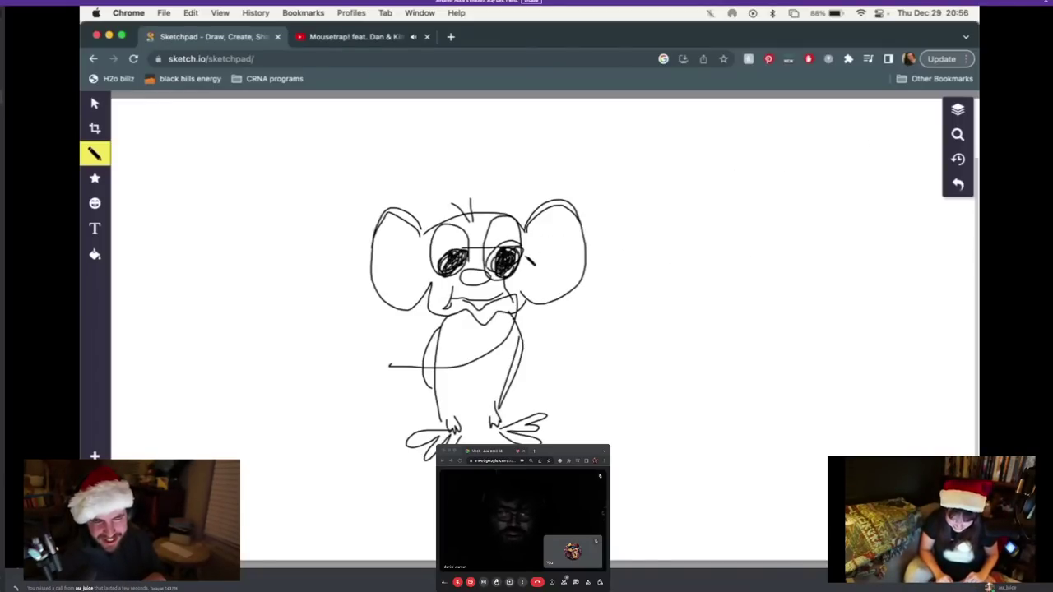
# Add zigzag marks inside both ears and draw a long oval belly on the body
pyautogui.moveTo(531, 260)
pyautogui.mouseDown()
pyautogui.moveTo(545, 253)
pyautogui.moveTo(545, 279)
pyautogui.mouseUp()
pyautogui.moveTo(417, 251)
pyautogui.mouseDown()
pyautogui.moveTo(404, 254)
pyautogui.moveTo(415, 261)
pyautogui.moveTo(408, 271)
pyautogui.mouseUp()
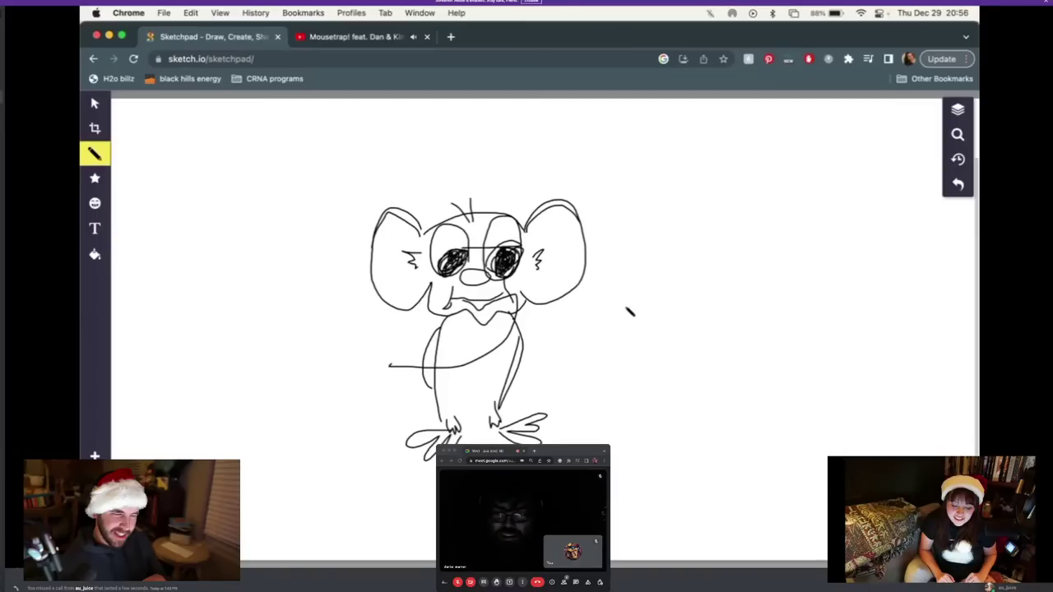
pyautogui.moveTo(445, 367); pyautogui.dragTo(504, 318)
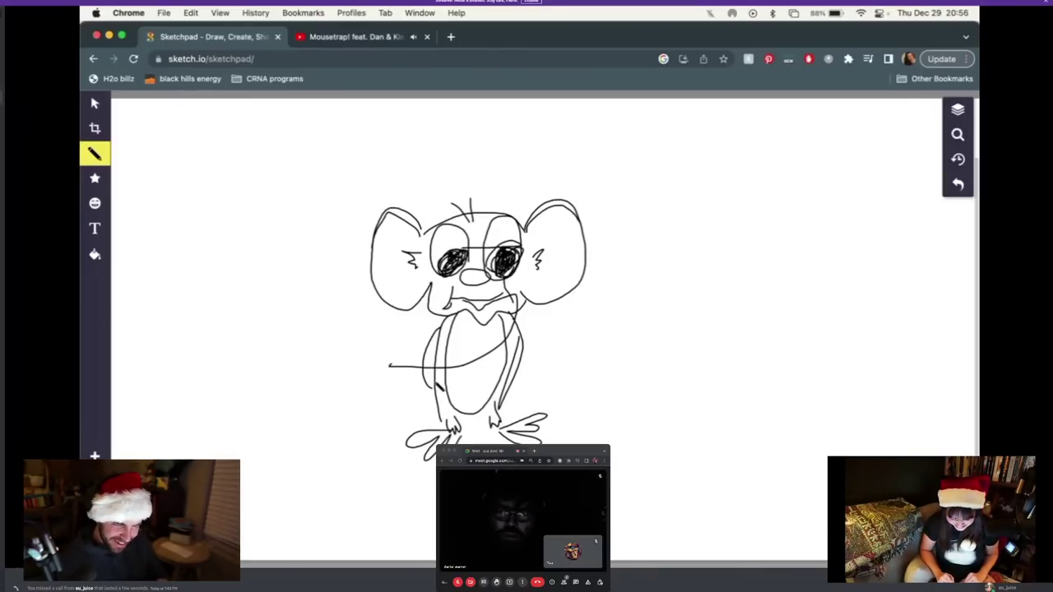
# Add a long curved tail to the mouse-like creature and draw a tall narrow body beside it with thin arms, legs and splayed feet
pyautogui.moveTo(436, 385)
pyautogui.mouseDown()
pyautogui.moveTo(378, 408)
pyautogui.moveTo(354, 430)
pyautogui.moveTo(292, 422)
pyautogui.moveTo(310, 435)
pyautogui.moveTo(351, 437)
pyautogui.moveTo(441, 396)
pyautogui.mouseUp()
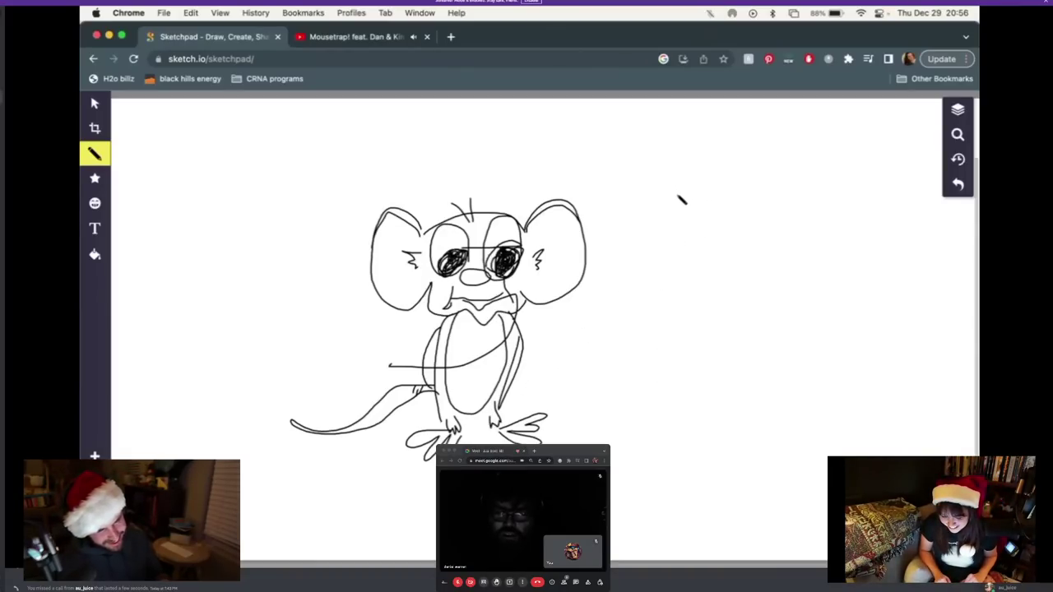
pyautogui.moveTo(677, 196)
pyautogui.mouseDown()
pyautogui.moveTo(679, 381)
pyautogui.moveTo(715, 354)
pyautogui.moveTo(730, 187)
pyautogui.moveTo(656, 198)
pyautogui.moveTo(635, 218)
pyautogui.moveTo(646, 220)
pyautogui.moveTo(622, 219)
pyautogui.moveTo(636, 239)
pyautogui.moveTo(646, 218)
pyautogui.moveTo(703, 243)
pyautogui.moveTo(638, 286)
pyautogui.moveTo(646, 294)
pyautogui.moveTo(724, 221)
pyautogui.mouseUp()
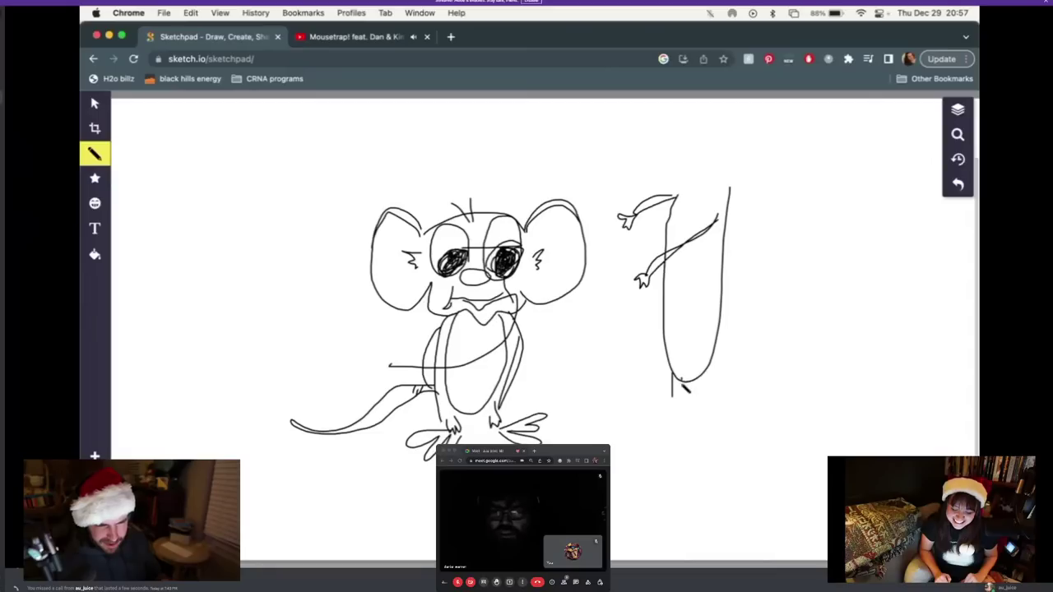
pyautogui.moveTo(678, 380)
pyautogui.mouseDown()
pyautogui.moveTo(686, 409)
pyautogui.moveTo(608, 423)
pyautogui.moveTo(638, 418)
pyautogui.moveTo(614, 415)
pyautogui.moveTo(636, 410)
pyautogui.moveTo(622, 403)
pyautogui.moveTo(658, 398)
pyautogui.mouseUp()
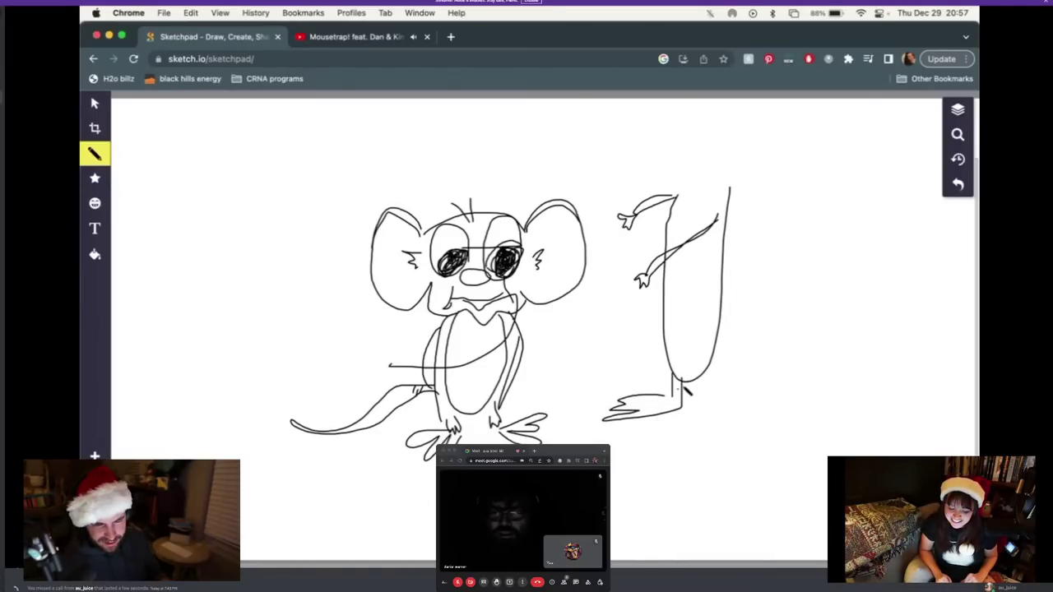
pyautogui.moveTo(688, 392)
pyautogui.mouseDown()
pyautogui.moveTo(695, 437)
pyautogui.moveTo(704, 434)
pyautogui.moveTo(695, 372)
pyautogui.mouseUp()
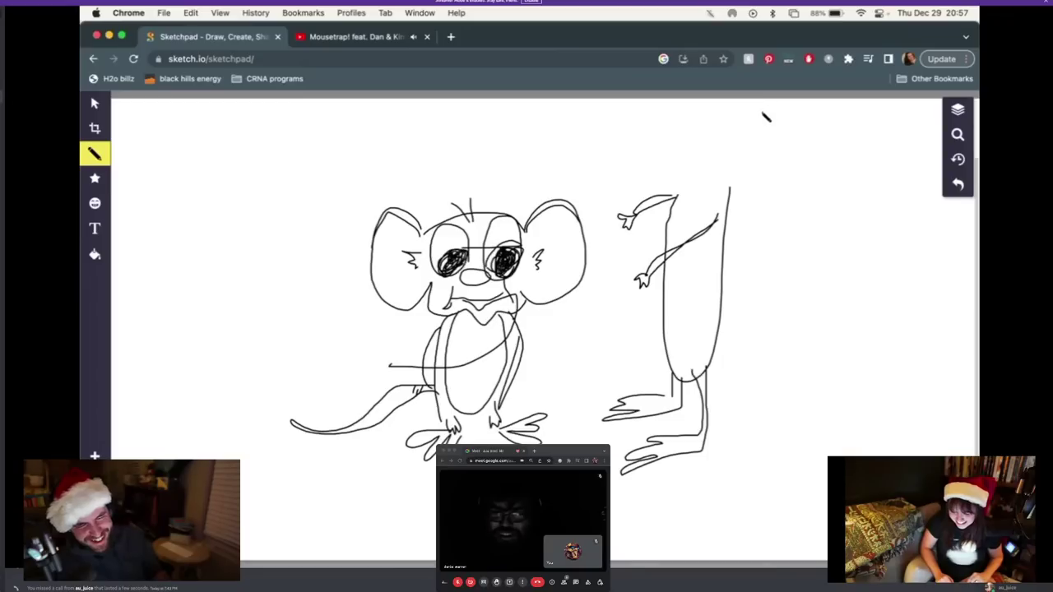
# Draw two ear outlines above the second body and a downward arrow over the mouse-like creature, and capture the drawing area as a screenshot
pyautogui.moveTo(747, 114)
pyautogui.mouseDown()
pyautogui.moveTo(779, 112)
pyautogui.moveTo(751, 207)
pyautogui.mouseUp()
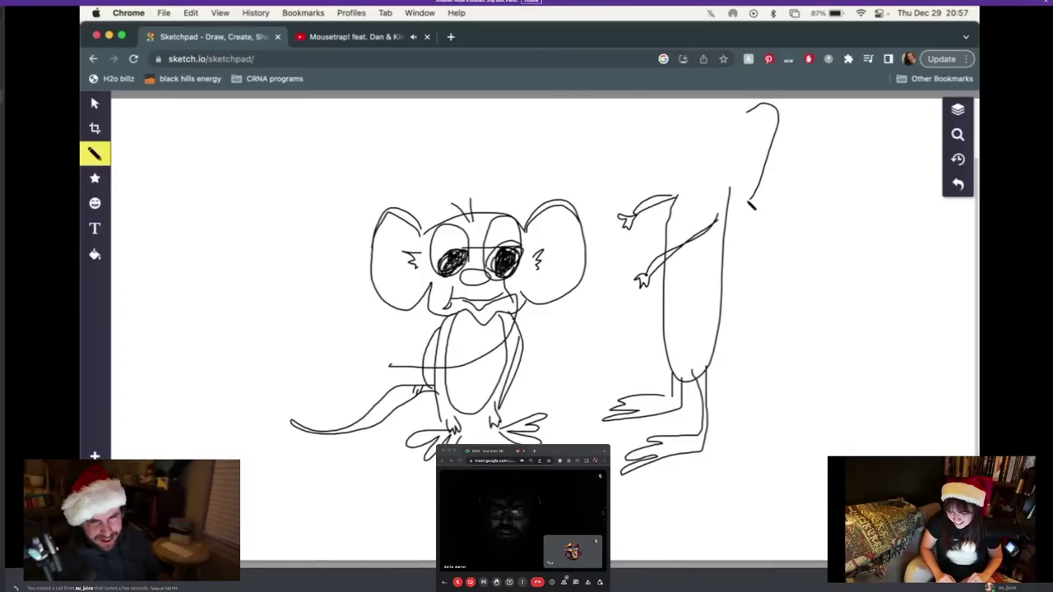
pyautogui.moveTo(420, 127)
pyautogui.mouseDown()
pyautogui.moveTo(428, 163)
pyautogui.moveTo(408, 164)
pyautogui.moveTo(433, 176)
pyautogui.moveTo(443, 167)
pyautogui.moveTo(430, 167)
pyautogui.moveTo(456, 166)
pyautogui.moveTo(429, 183)
pyautogui.moveTo(415, 162)
pyautogui.mouseUp()
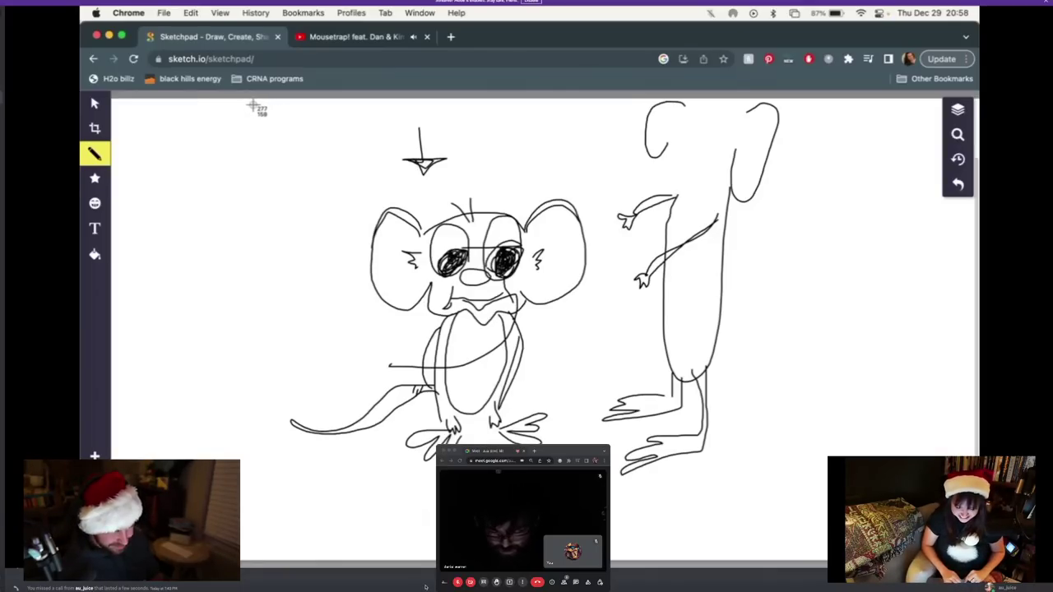
pyautogui.moveTo(253, 105)
pyautogui.mouseDown()
pyautogui.moveTo(630, 172)
pyautogui.moveTo(861, 439)
pyautogui.moveTo(866, 505)
pyautogui.mouseUp()
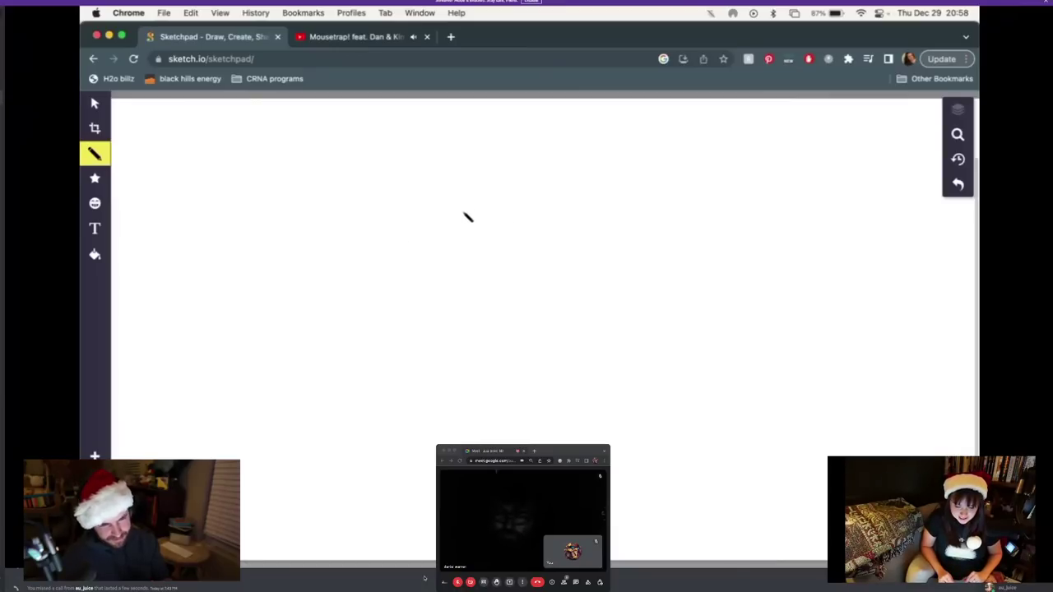
# On a cleared canvas, outline a jagged lightning-bolt tail with a short dividing line and two parallel lines leading out from its base
pyautogui.moveTo(464, 213)
pyautogui.mouseDown()
pyautogui.moveTo(478, 200)
pyautogui.moveTo(487, 292)
pyautogui.mouseUp()
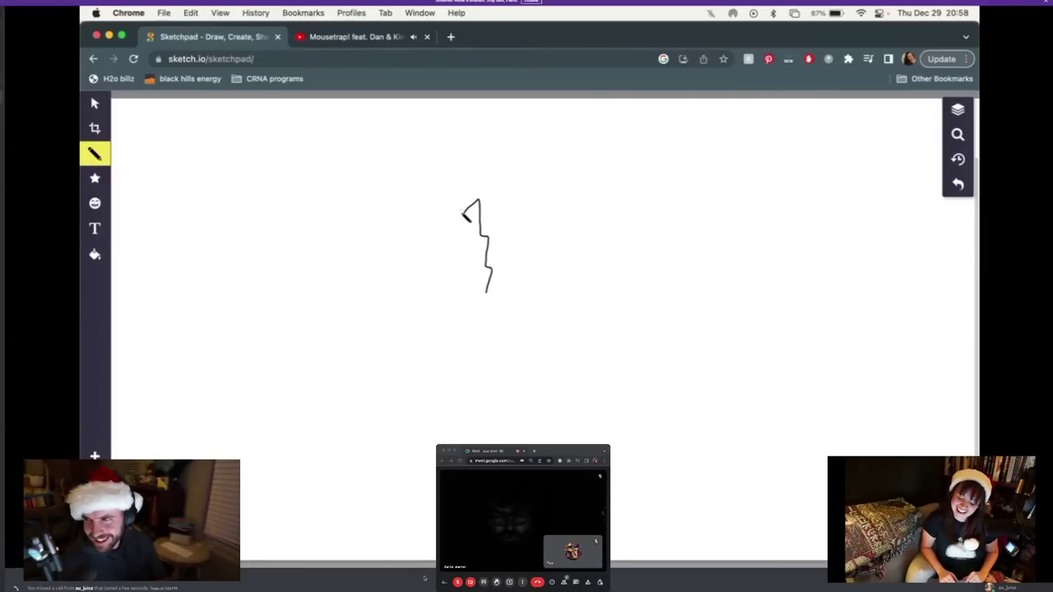
pyautogui.moveTo(466, 217)
pyautogui.mouseDown()
pyautogui.moveTo(459, 258)
pyautogui.moveTo(477, 255)
pyautogui.moveTo(463, 296)
pyautogui.moveTo(475, 293)
pyautogui.moveTo(474, 315)
pyautogui.moveTo(518, 312)
pyautogui.moveTo(486, 290)
pyautogui.moveTo(486, 301)
pyautogui.moveTo(527, 300)
pyautogui.mouseUp()
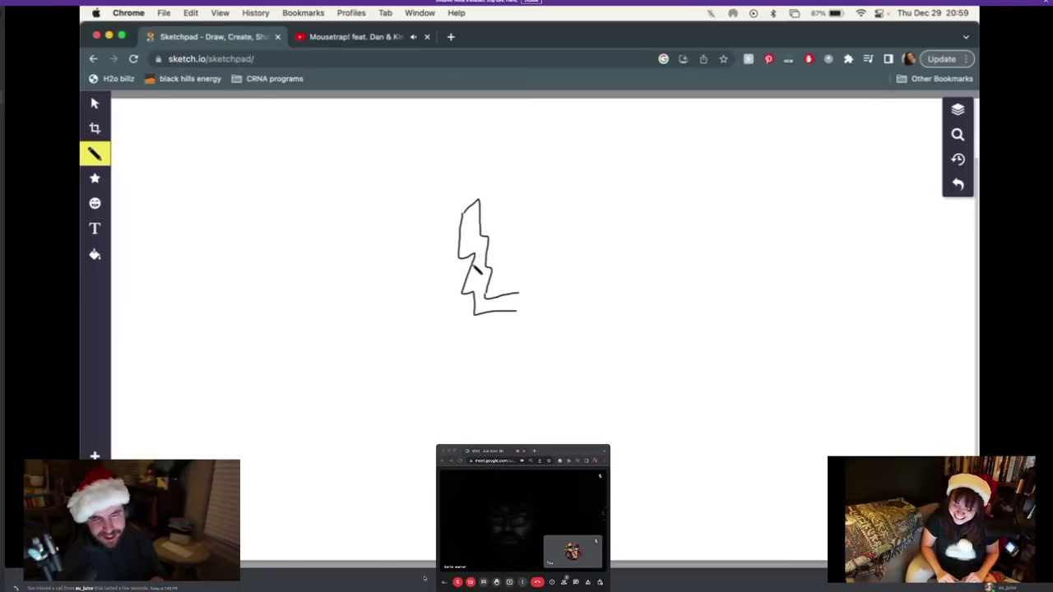
pyautogui.moveTo(476, 270); pyautogui.dragTo(491, 261)
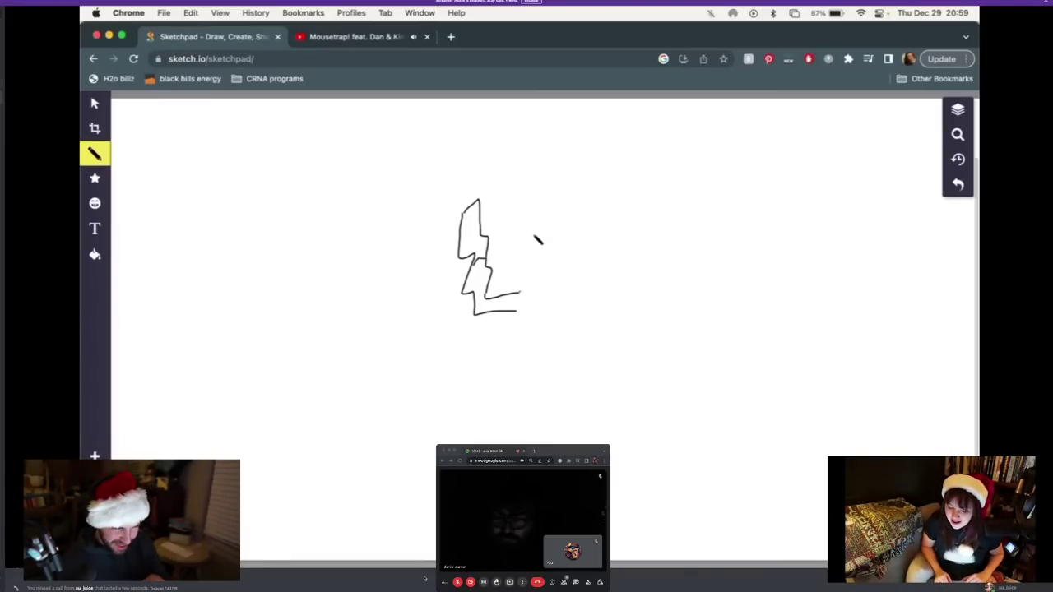
# Draw the rabbit's arched back, rounded haunch with hind foot, first long thin ear and a short line in front of the haunch
pyautogui.moveTo(531, 228)
pyautogui.mouseDown()
pyautogui.moveTo(511, 281)
pyautogui.moveTo(518, 326)
pyautogui.moveTo(585, 350)
pyautogui.moveTo(613, 337)
pyautogui.moveTo(633, 348)
pyautogui.moveTo(638, 332)
pyautogui.moveTo(568, 288)
pyautogui.moveTo(553, 306)
pyautogui.mouseUp()
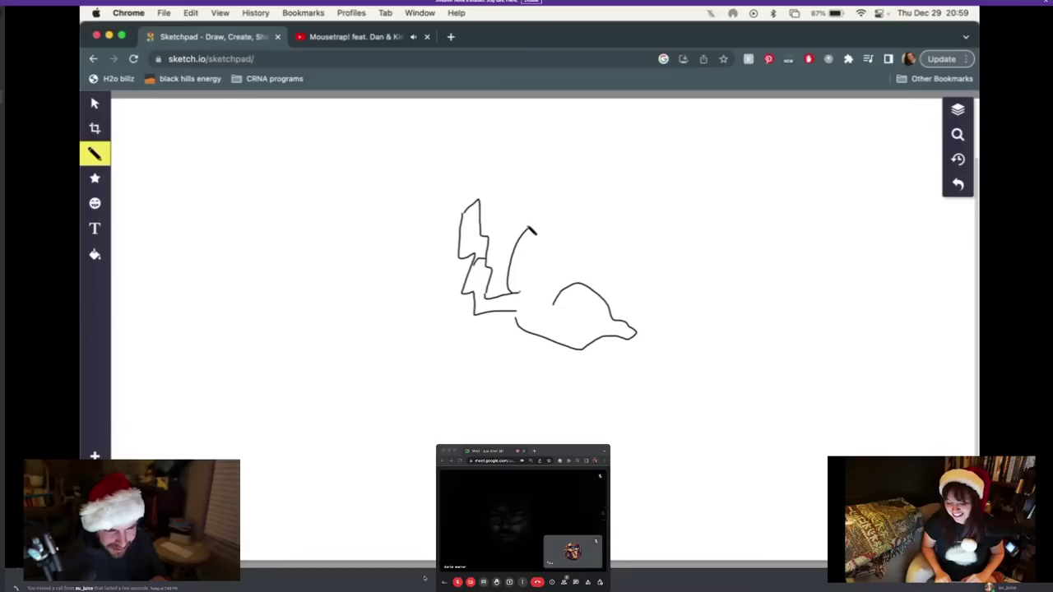
pyautogui.moveTo(532, 232); pyautogui.dragTo(576, 222)
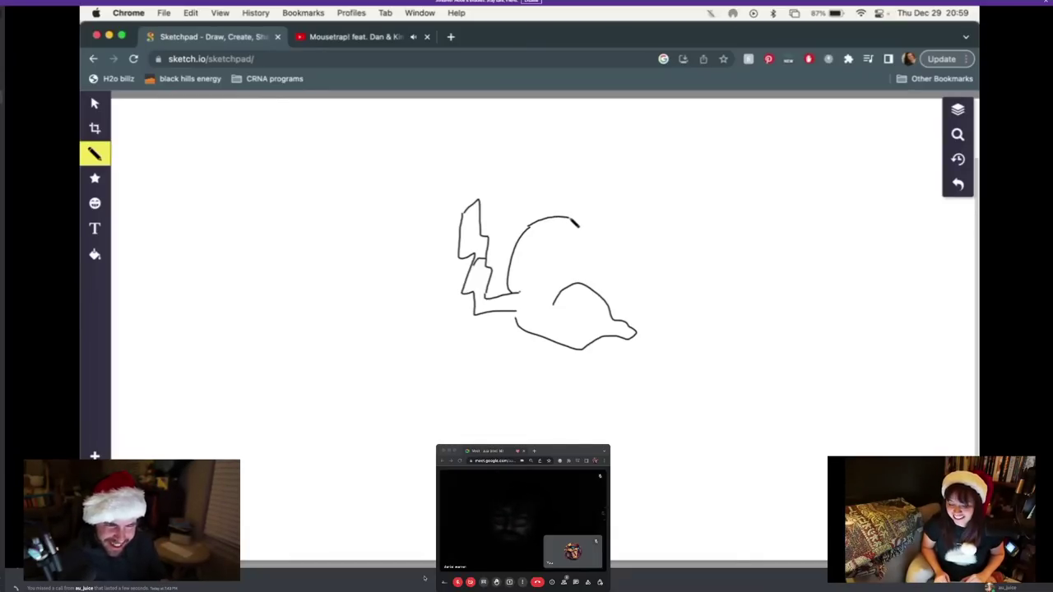
pyautogui.moveTo(578, 222)
pyautogui.mouseDown()
pyautogui.moveTo(599, 216)
pyautogui.moveTo(595, 125)
pyautogui.moveTo(617, 183)
pyautogui.moveTo(594, 121)
pyautogui.moveTo(601, 171)
pyautogui.mouseUp()
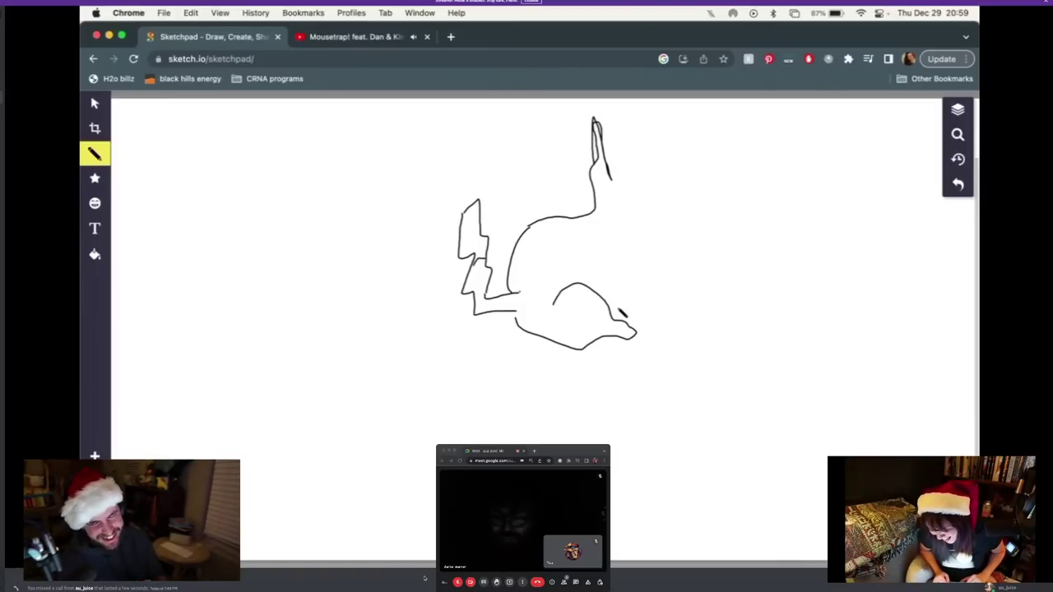
pyautogui.moveTo(617, 315); pyautogui.dragTo(647, 307)
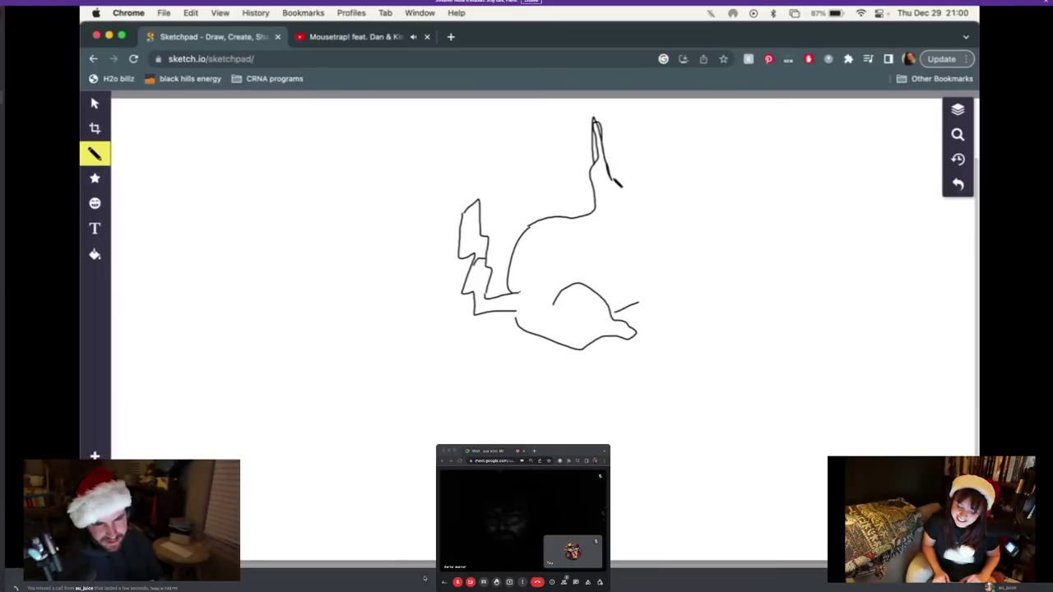
# Finish the rabbit with a second ear, head and face, chest, paws and front leg, and add a zigzag band across the tail
pyautogui.moveTo(633, 182)
pyautogui.mouseDown()
pyautogui.moveTo(667, 119)
pyautogui.moveTo(655, 181)
pyautogui.mouseUp()
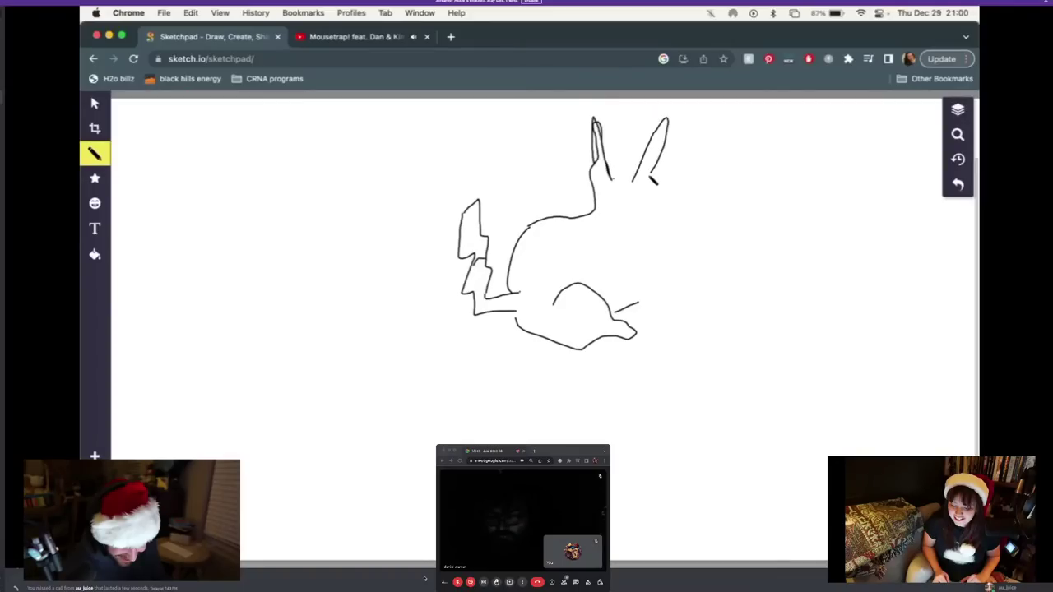
pyautogui.moveTo(655, 181)
pyautogui.mouseDown()
pyautogui.moveTo(643, 202)
pyautogui.moveTo(659, 221)
pyautogui.moveTo(653, 234)
pyautogui.moveTo(607, 241)
pyautogui.moveTo(593, 224)
pyautogui.moveTo(594, 166)
pyautogui.mouseUp()
pyautogui.moveTo(610, 206); pyautogui.dragTo(618, 215)
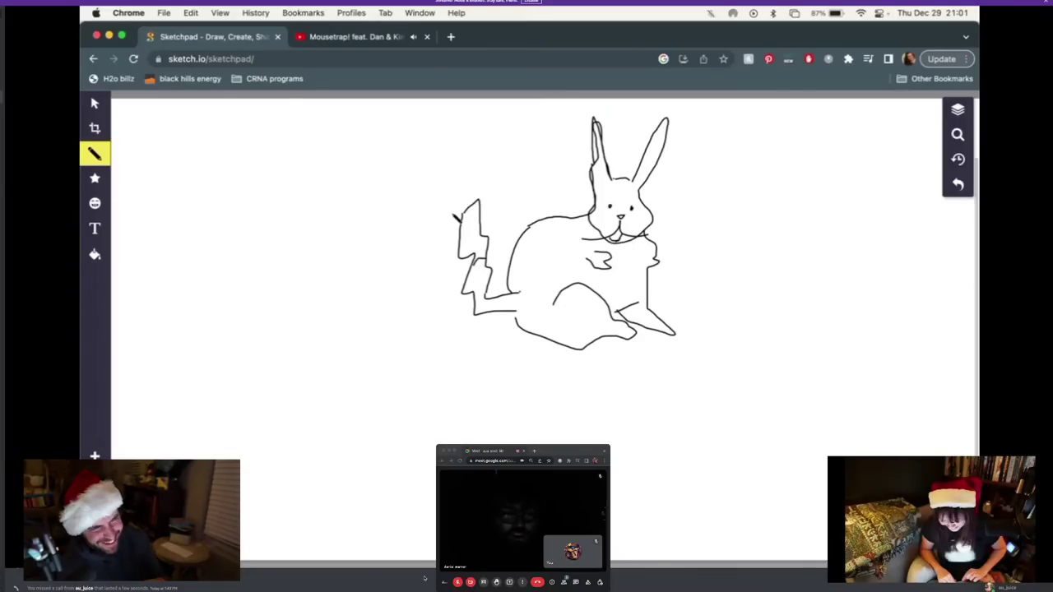
pyautogui.moveTo(458, 244); pyautogui.dragTo(493, 245)
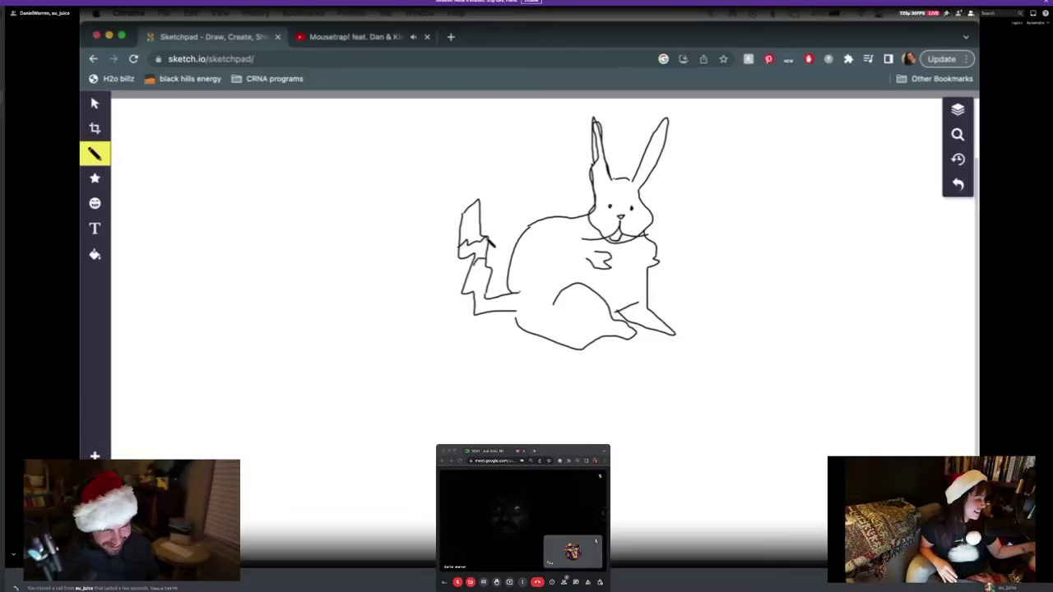
# Switch to the shared Photoshop canvas and brush a short stroke near its upper edge and a flat-bottomed mop of hair with a spike below
pyautogui.press('super+Tab')
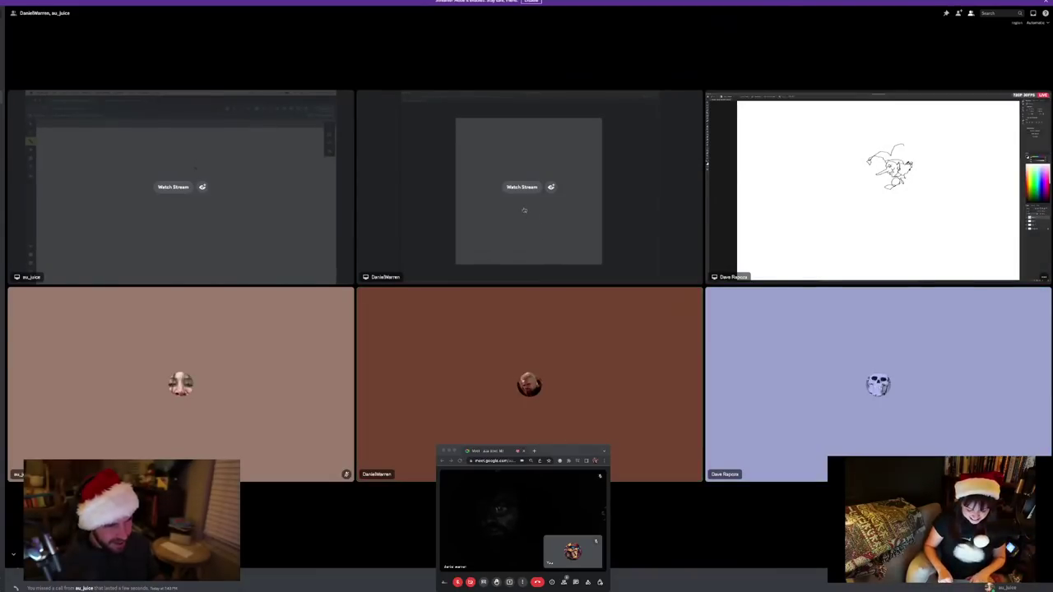
pyautogui.click(529, 189)
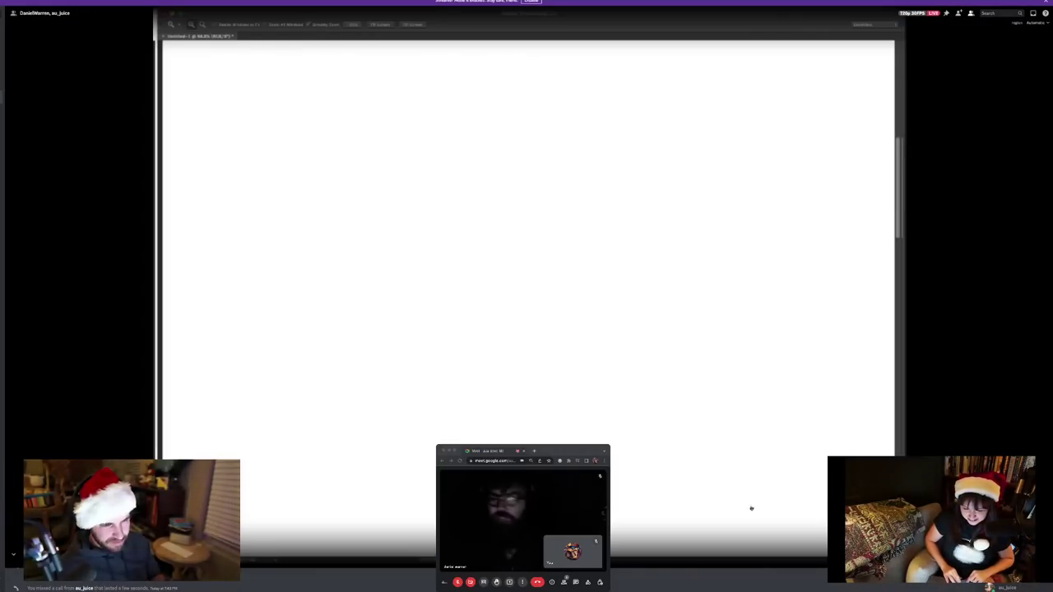
pyautogui.press('b')
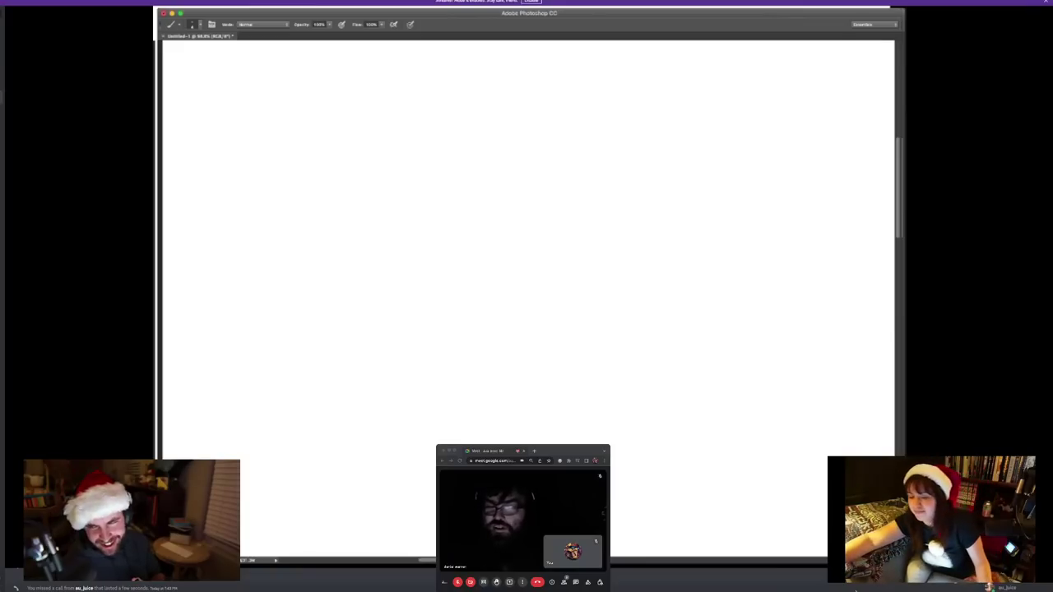
pyautogui.moveTo(517, 50); pyautogui.dragTo(537, 53)
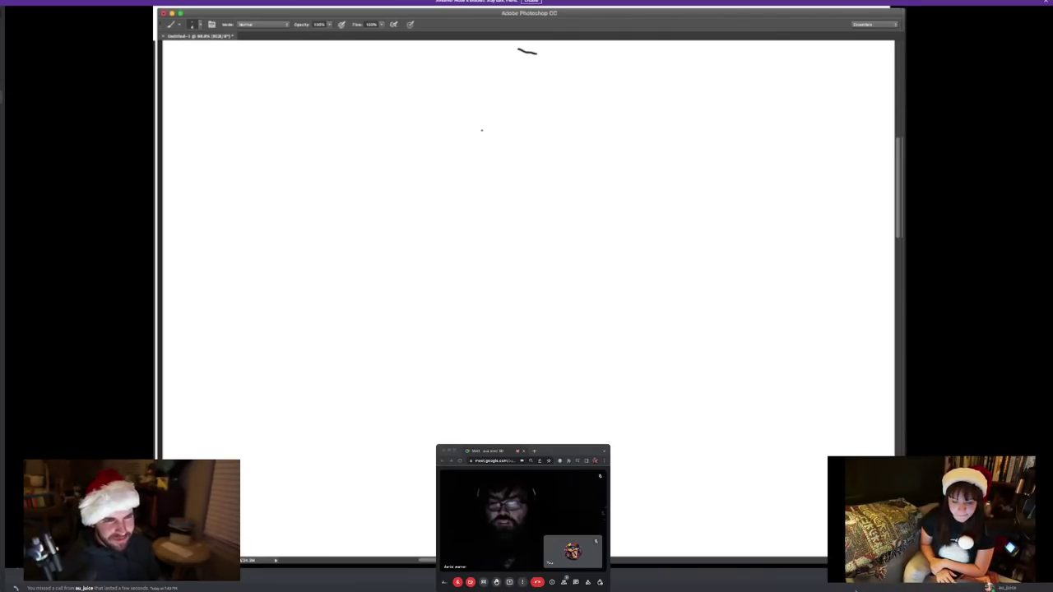
pyautogui.moveTo(481, 130); pyautogui.dragTo(494, 130)
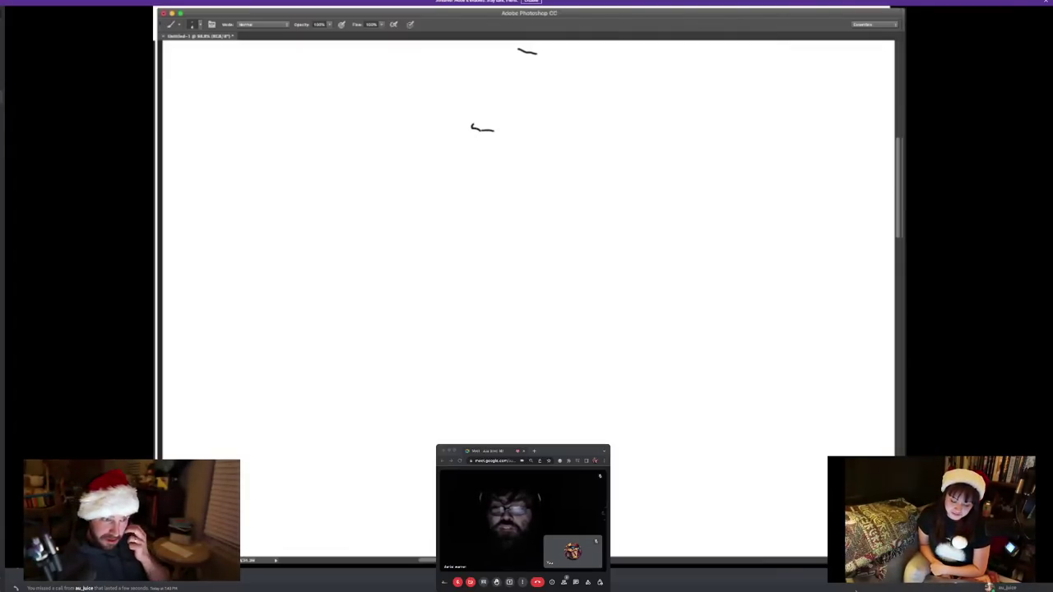
pyautogui.moveTo(478, 128)
pyautogui.mouseDown()
pyautogui.moveTo(485, 110)
pyautogui.moveTo(525, 98)
pyautogui.moveTo(509, 116)
pyautogui.moveTo(535, 127)
pyautogui.moveTo(512, 132)
pyautogui.moveTo(492, 116)
pyautogui.mouseUp()
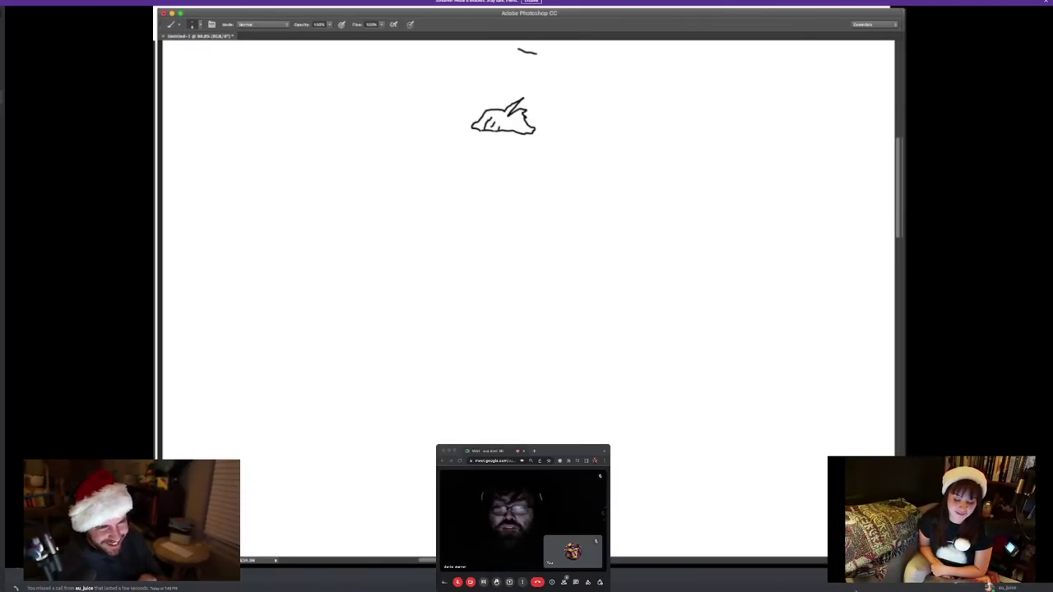
# Draw a rounded face beneath the hair with closed-looking eyes, a nose, a frowning mouth and an ear on each side
pyautogui.moveTo(479, 147)
pyautogui.mouseDown()
pyautogui.moveTo(510, 167)
pyautogui.moveTo(527, 136)
pyautogui.mouseUp()
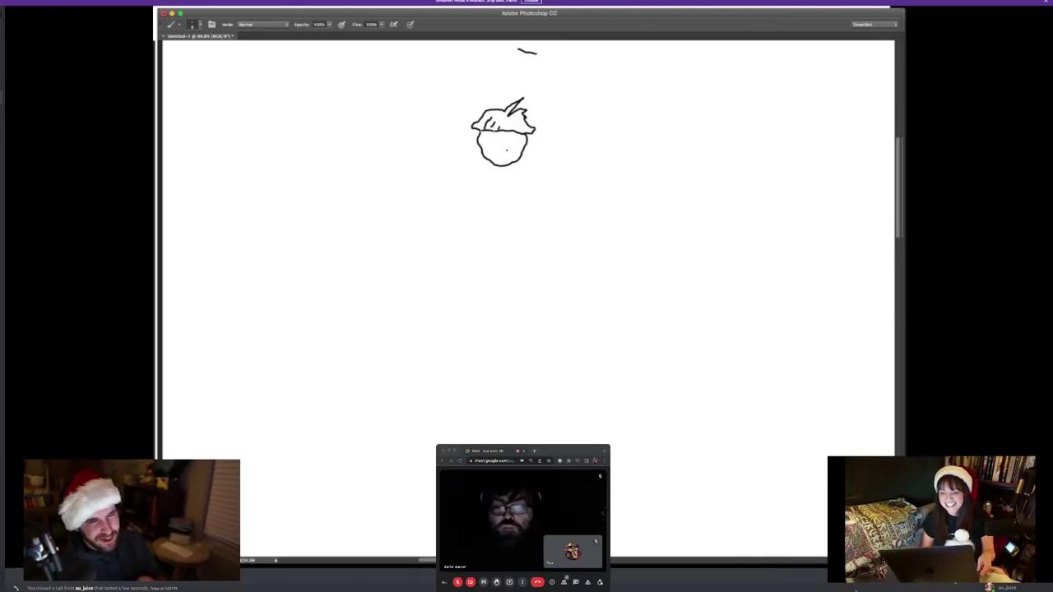
pyautogui.click(505, 150)
pyautogui.moveTo(507, 142); pyautogui.dragTo(504, 155)
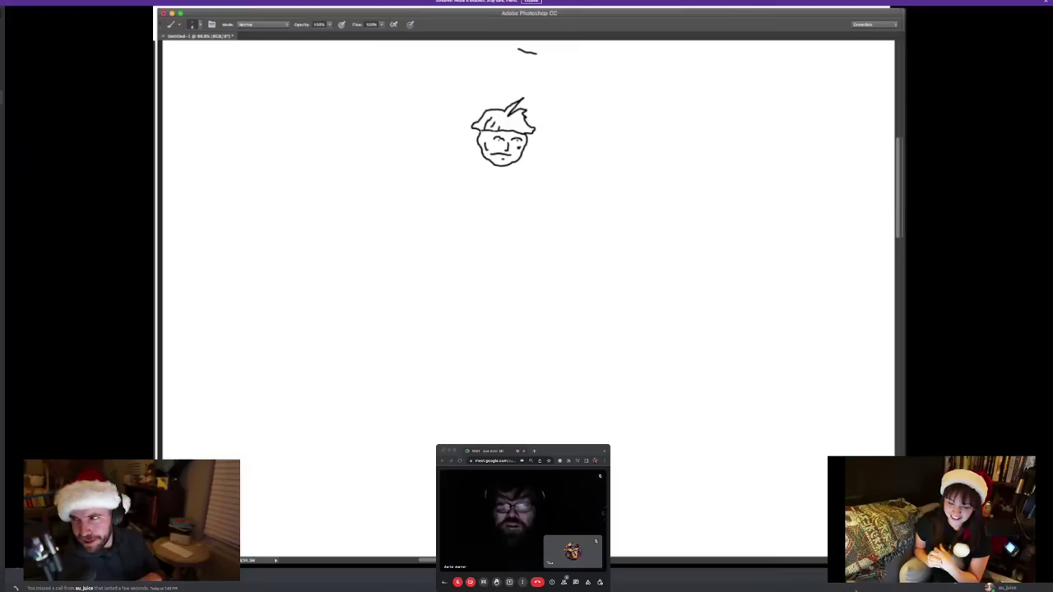
pyautogui.moveTo(476, 136); pyautogui.dragTo(473, 146)
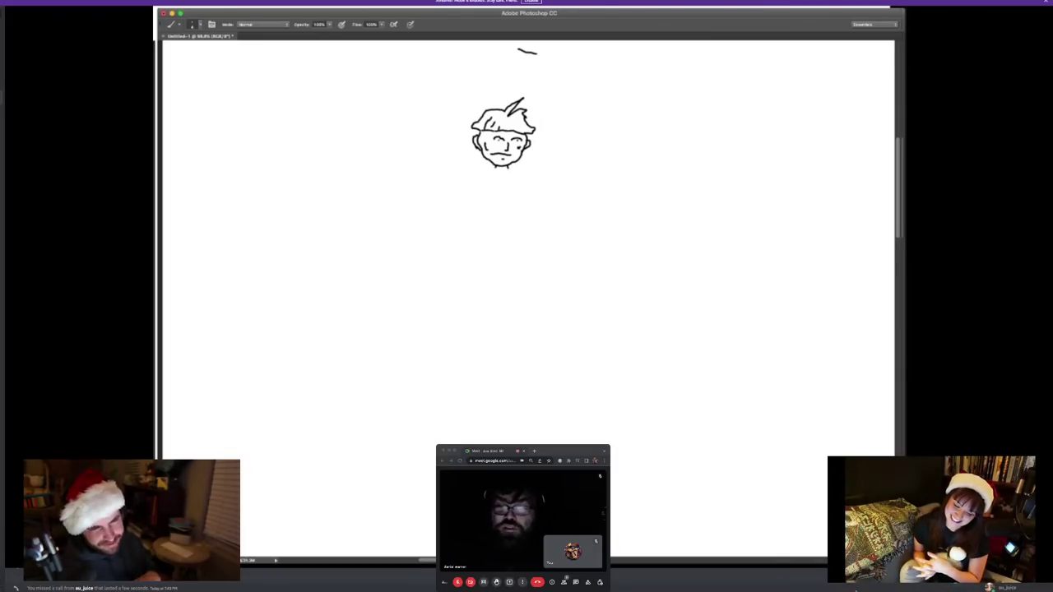
# Draw the neck and a V-neck T-shirt with short sleeves, and cover the shirt with wavy horizontal stripes
pyautogui.moveTo(492, 168)
pyautogui.mouseDown()
pyautogui.moveTo(536, 173)
pyautogui.moveTo(539, 198)
pyautogui.moveTo(525, 202)
pyautogui.moveTo(522, 187)
pyautogui.mouseUp()
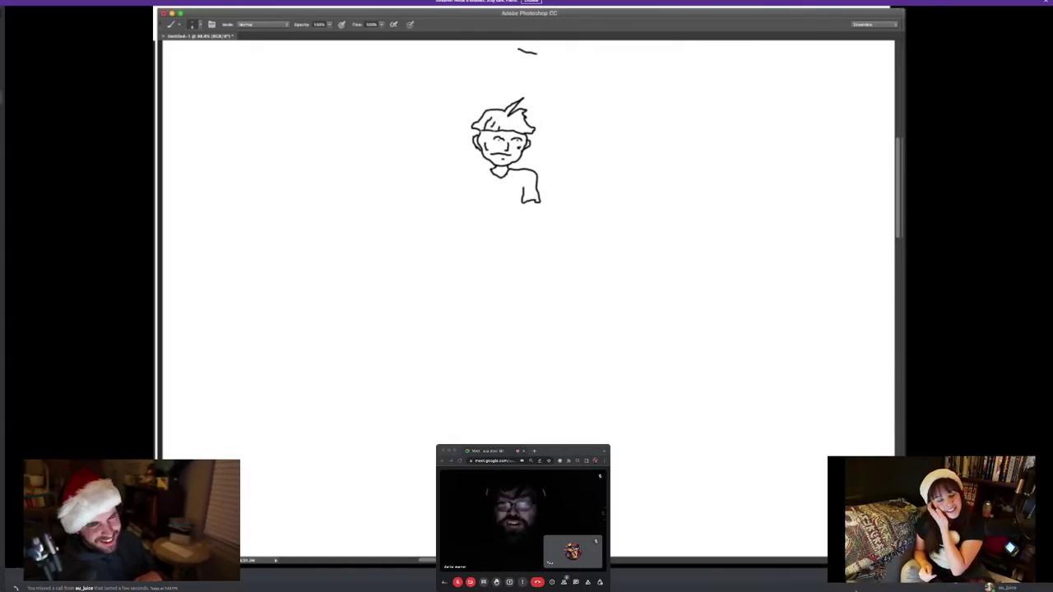
pyautogui.moveTo(522, 202)
pyautogui.mouseDown()
pyautogui.moveTo(523, 237)
pyautogui.moveTo(476, 240)
pyautogui.moveTo(471, 179)
pyautogui.moveTo(464, 195)
pyautogui.moveTo(475, 200)
pyautogui.mouseUp()
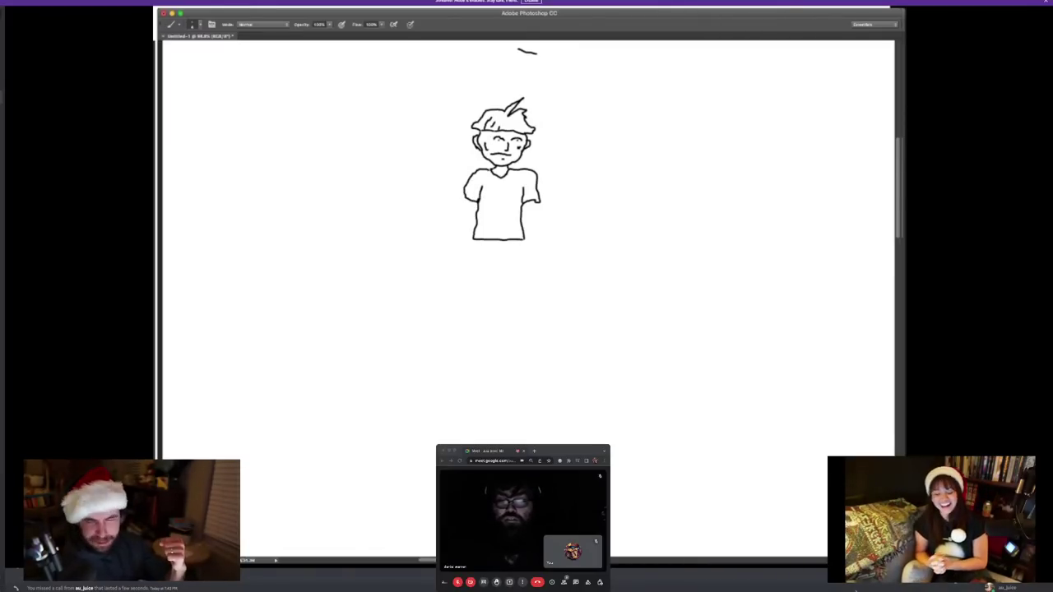
pyautogui.moveTo(524, 193)
pyautogui.mouseDown()
pyautogui.moveTo(539, 196)
pyautogui.moveTo(475, 184)
pyautogui.mouseUp()
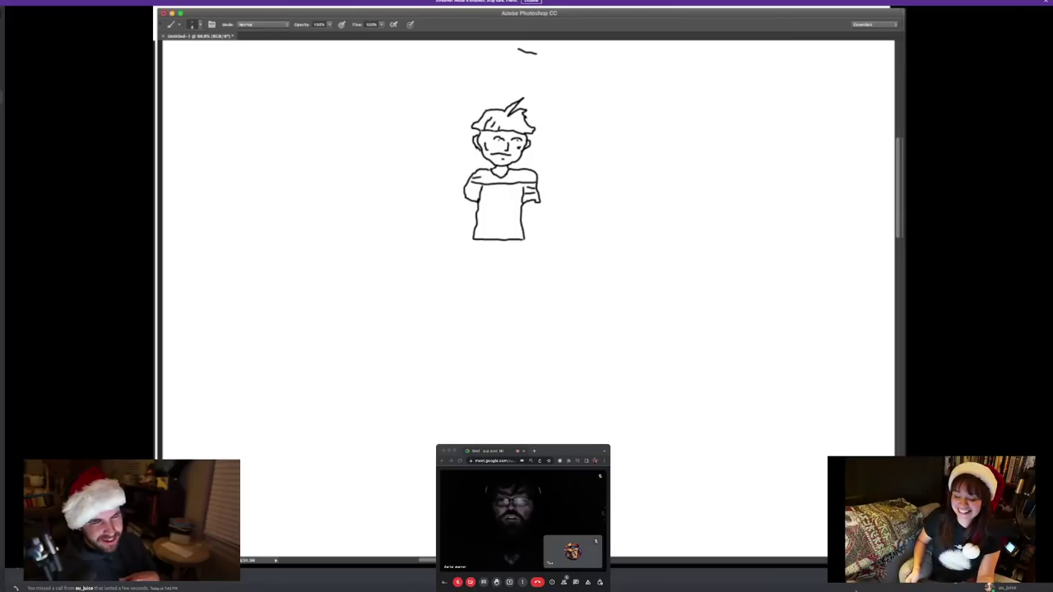
pyautogui.moveTo(539, 175)
pyautogui.mouseDown()
pyautogui.moveTo(466, 190)
pyautogui.moveTo(515, 193)
pyautogui.moveTo(485, 203)
pyautogui.moveTo(518, 209)
pyautogui.moveTo(487, 218)
pyautogui.mouseUp()
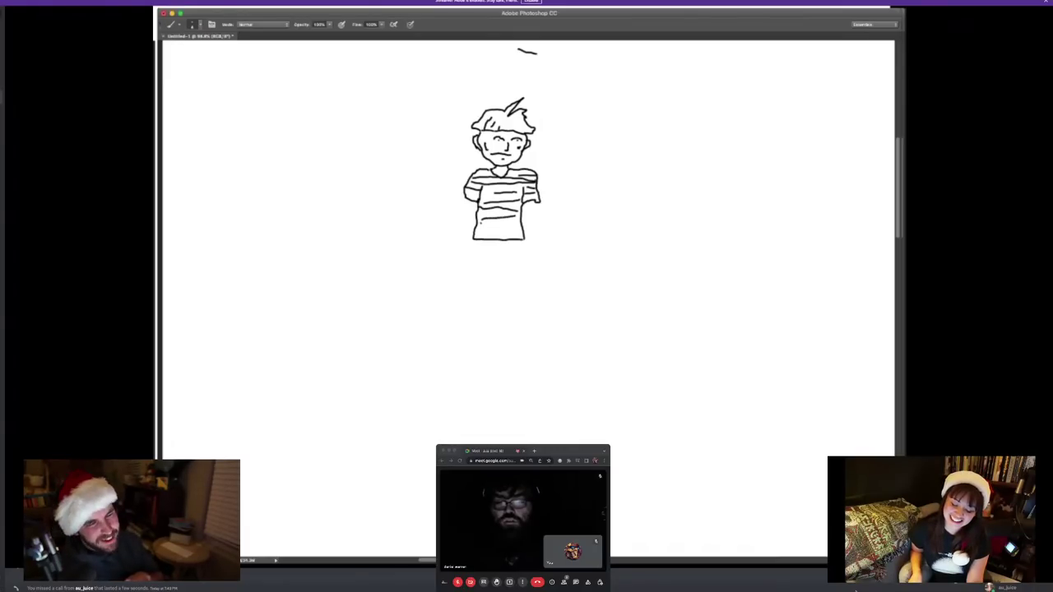
pyautogui.moveTo(522, 225); pyautogui.dragTo(480, 228)
# Draw an arm hanging straight down from the sleeve, its hand gripping the handle of a small spade with a central line
pyautogui.moveTo(538, 204)
pyautogui.mouseDown()
pyautogui.moveTo(538, 231)
pyautogui.moveTo(528, 221)
pyautogui.mouseUp()
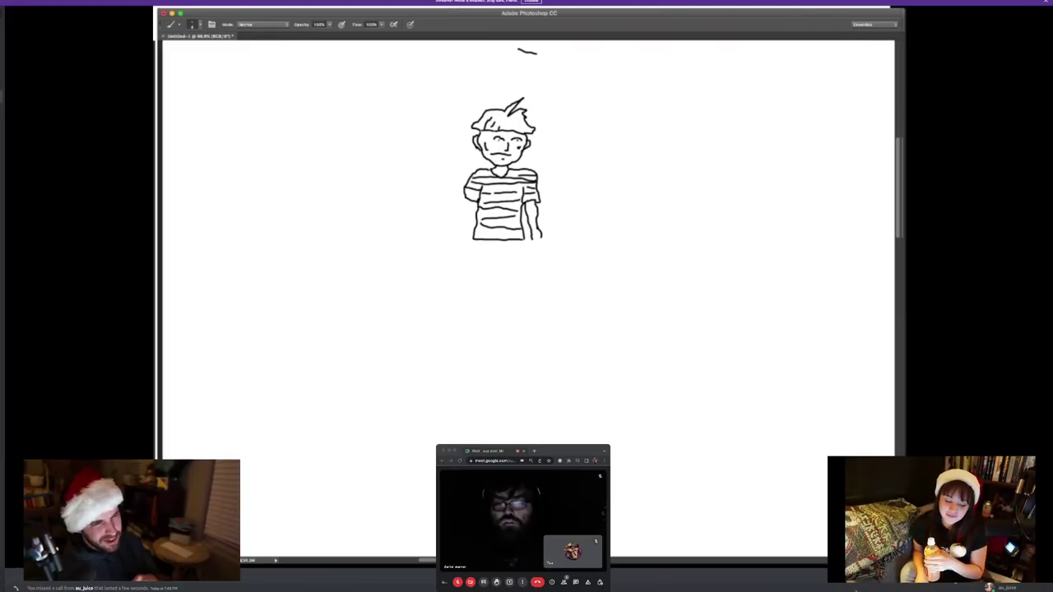
pyautogui.moveTo(540, 242)
pyautogui.mouseDown()
pyautogui.moveTo(547, 271)
pyautogui.moveTo(539, 261)
pyautogui.mouseUp()
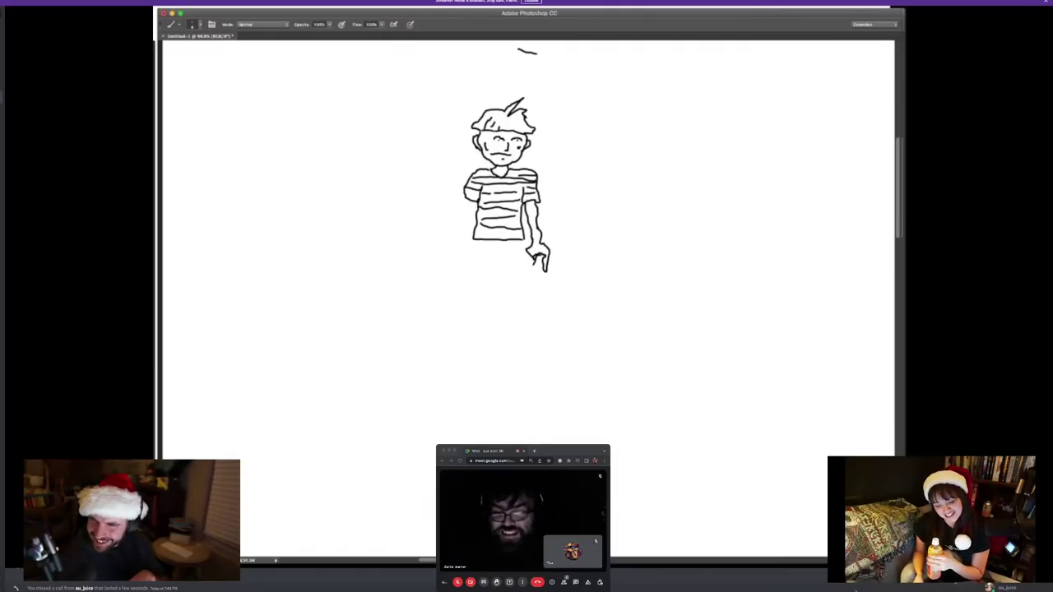
pyautogui.moveTo(548, 274)
pyautogui.mouseDown()
pyautogui.moveTo(558, 299)
pyautogui.moveTo(537, 309)
pyautogui.mouseUp()
pyautogui.moveTo(528, 278)
pyautogui.mouseDown()
pyautogui.moveTo(536, 275)
pyautogui.moveTo(544, 306)
pyautogui.moveTo(544, 293)
pyautogui.mouseUp()
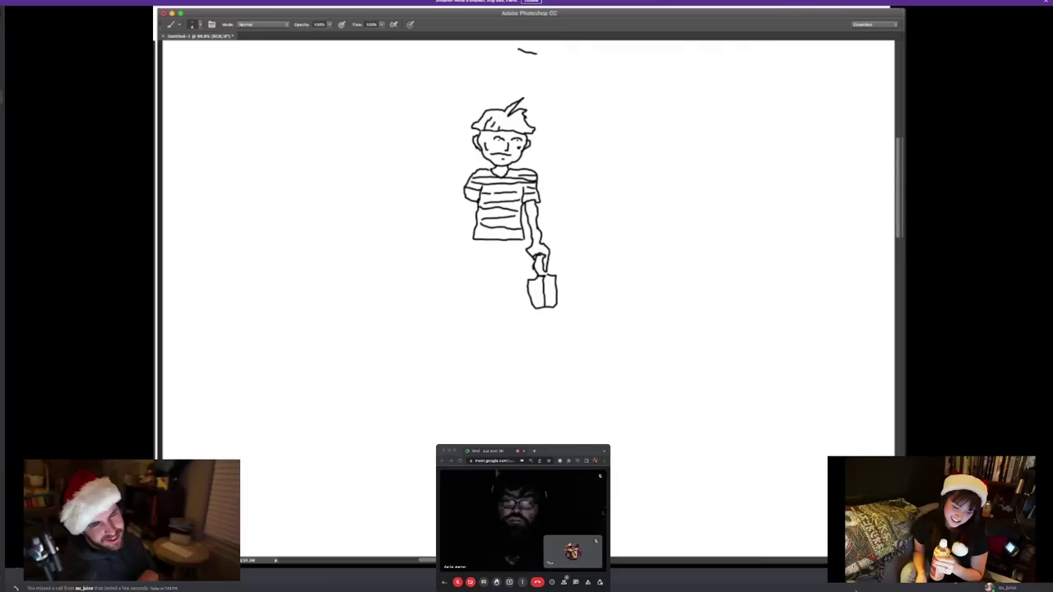
# Draw the other arm bent upward with its hand at the shoulder, and a thick looping strap over that shoulder
pyautogui.moveTo(466, 188)
pyautogui.mouseDown()
pyautogui.moveTo(468, 215)
pyautogui.moveTo(458, 211)
pyautogui.mouseUp()
pyautogui.moveTo(460, 166)
pyautogui.mouseDown()
pyautogui.moveTo(469, 161)
pyautogui.moveTo(466, 174)
pyautogui.mouseUp()
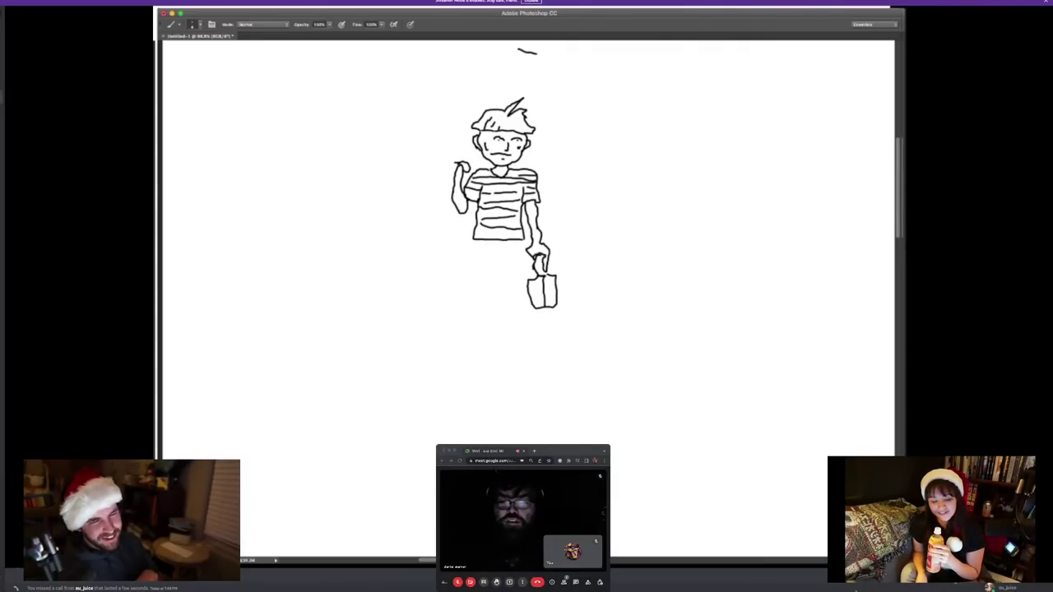
pyautogui.moveTo(480, 171)
pyautogui.mouseDown()
pyautogui.moveTo(476, 208)
pyautogui.moveTo(483, 169)
pyautogui.moveTo(469, 150)
pyautogui.moveTo(459, 162)
pyautogui.moveTo(486, 163)
pyautogui.moveTo(469, 155)
pyautogui.moveTo(487, 180)
pyautogui.mouseUp()
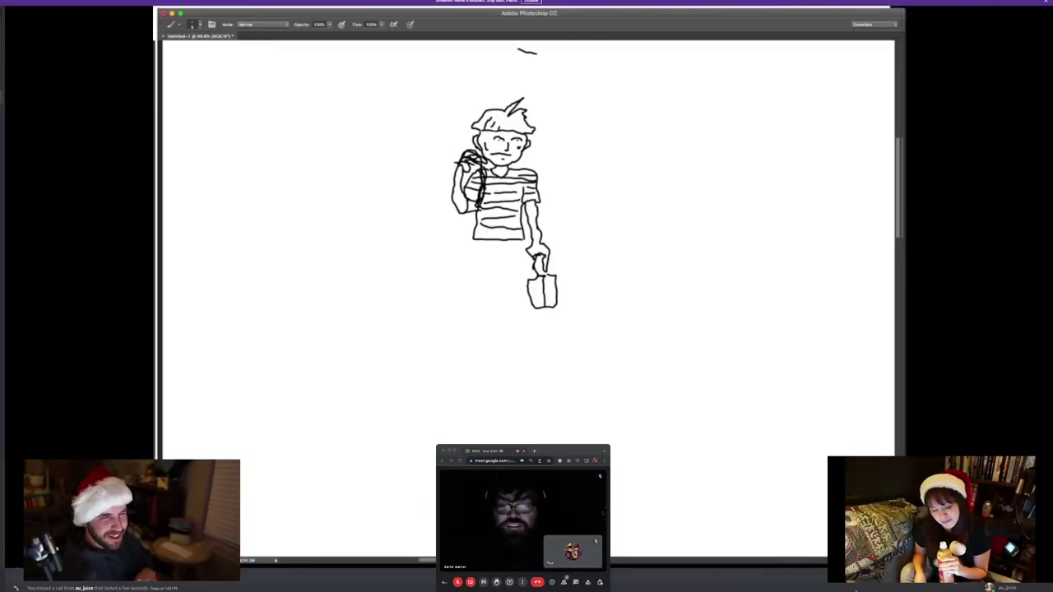
# Sketch a backpack behind the boy's bent arm, add shorts below the striped shirt, and mark small hairs on the hanging arm
pyautogui.moveTo(484, 190)
pyautogui.mouseDown()
pyautogui.moveTo(481, 214)
pyautogui.moveTo(447, 217)
pyautogui.moveTo(477, 222)
pyautogui.moveTo(443, 219)
pyautogui.mouseUp()
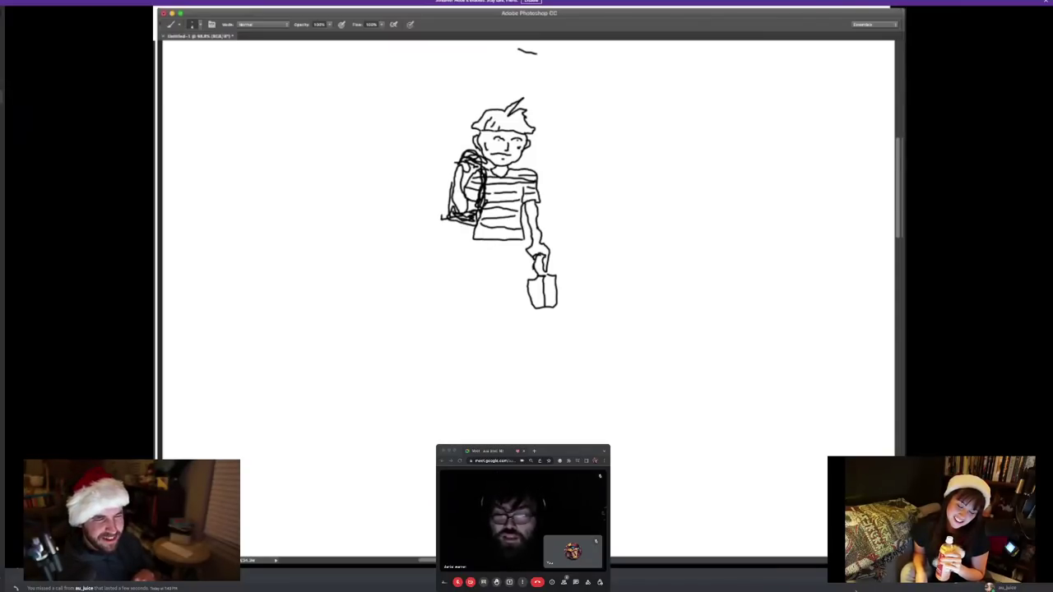
pyautogui.moveTo(524, 238)
pyautogui.mouseDown()
pyautogui.moveTo(515, 278)
pyautogui.moveTo(505, 277)
pyautogui.moveTo(500, 257)
pyautogui.moveTo(499, 277)
pyautogui.moveTo(474, 275)
pyautogui.moveTo(474, 242)
pyautogui.mouseUp()
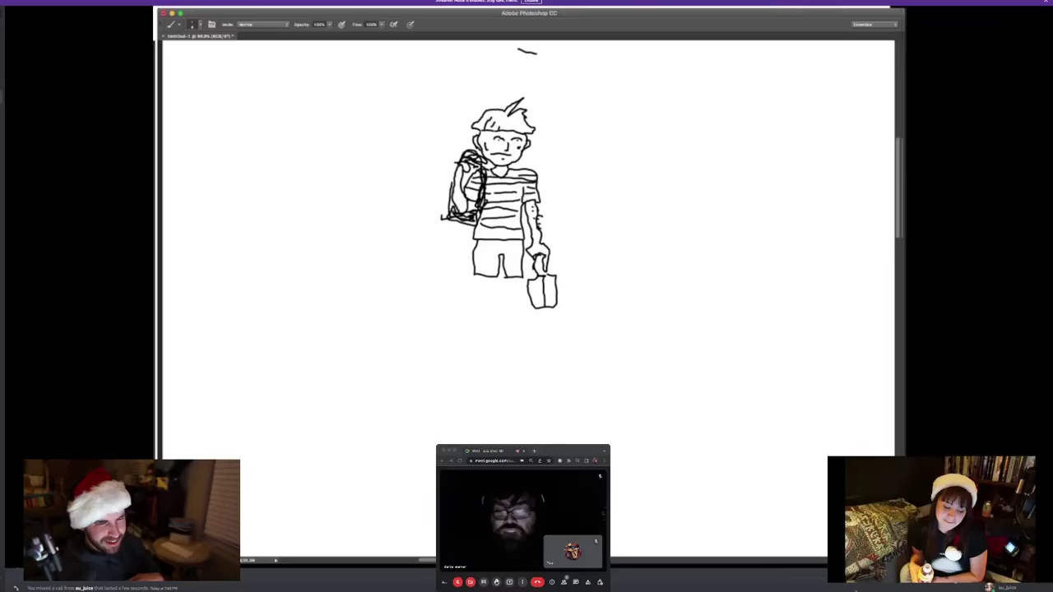
# Draw both of the boy's hairy legs with socks and large pointed shoes, and a long wavy ground line beneath his feet
pyautogui.moveTo(521, 282)
pyautogui.mouseDown()
pyautogui.moveTo(520, 295)
pyautogui.moveTo(508, 291)
pyautogui.moveTo(519, 326)
pyautogui.moveTo(508, 334)
pyautogui.moveTo(518, 337)
pyautogui.moveTo(523, 323)
pyautogui.moveTo(543, 356)
pyautogui.moveTo(520, 359)
pyautogui.moveTo(507, 343)
pyautogui.mouseUp()
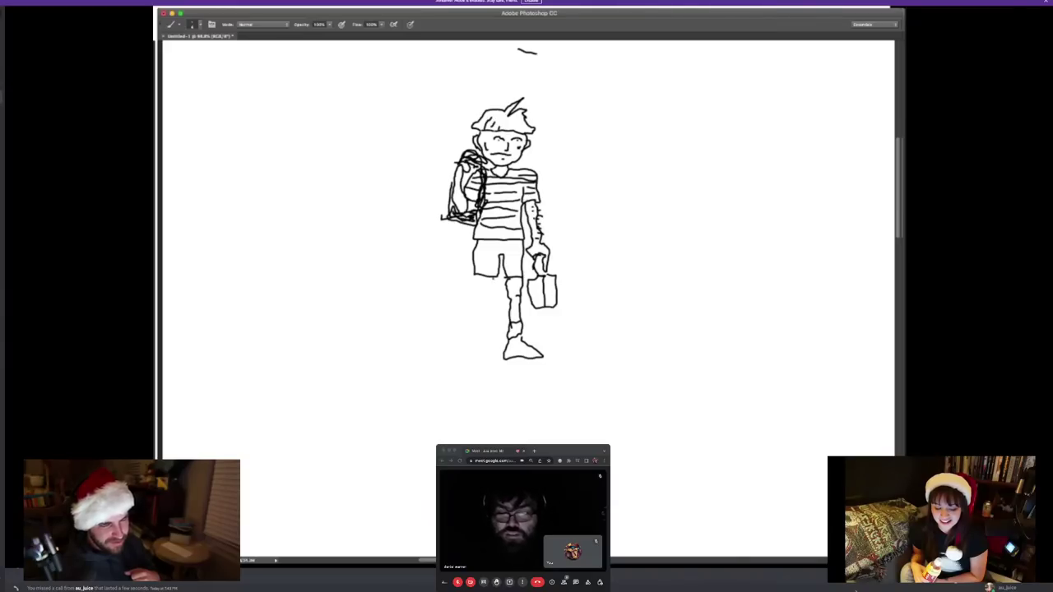
pyautogui.moveTo(495, 278)
pyautogui.mouseDown()
pyautogui.moveTo(494, 297)
pyautogui.moveTo(480, 286)
pyautogui.moveTo(497, 320)
pyautogui.mouseUp()
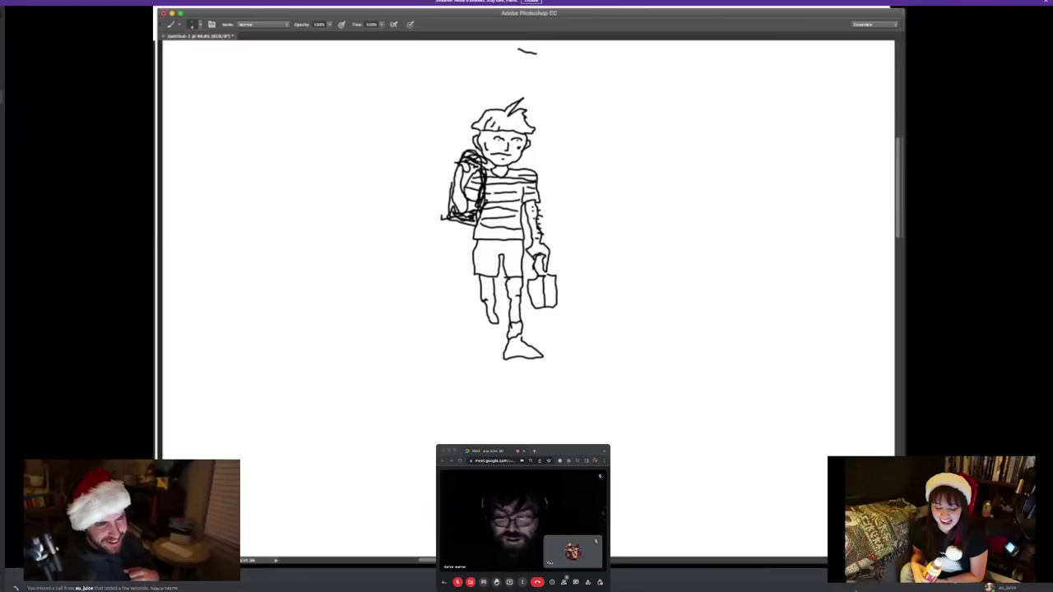
pyautogui.moveTo(497, 322)
pyautogui.mouseDown()
pyautogui.moveTo(498, 336)
pyautogui.moveTo(472, 347)
pyautogui.moveTo(496, 359)
pyautogui.mouseUp()
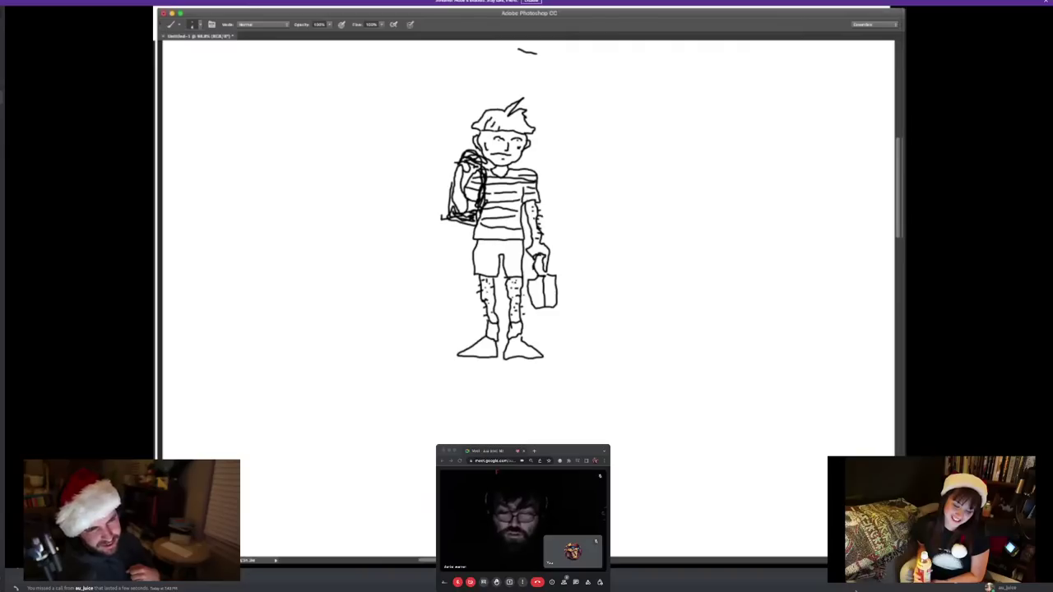
pyautogui.moveTo(451, 358); pyautogui.dragTo(247, 345)
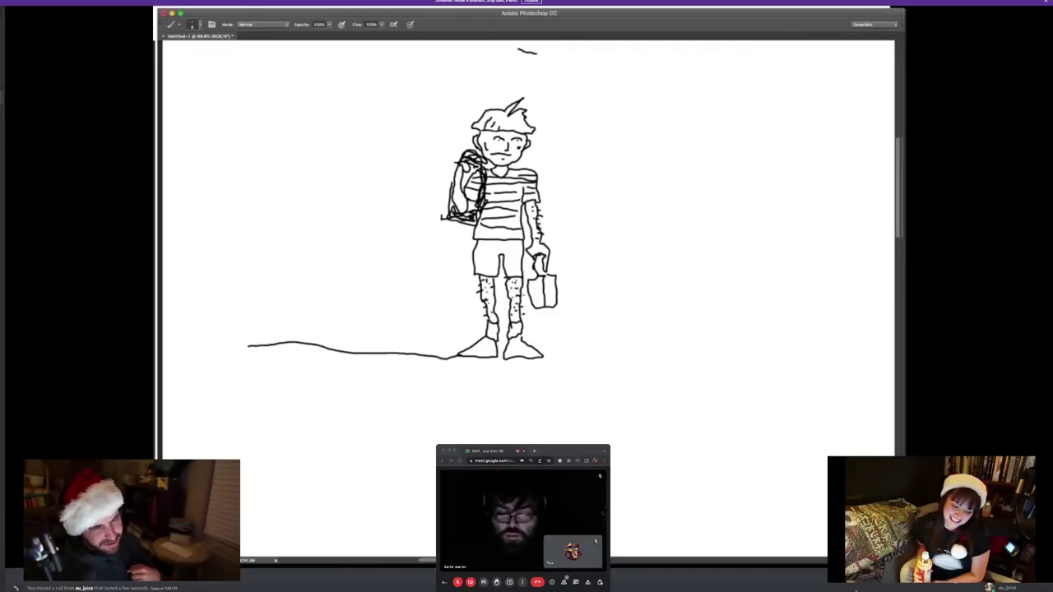
pyautogui.moveTo(497, 357); pyautogui.dragTo(753, 356)
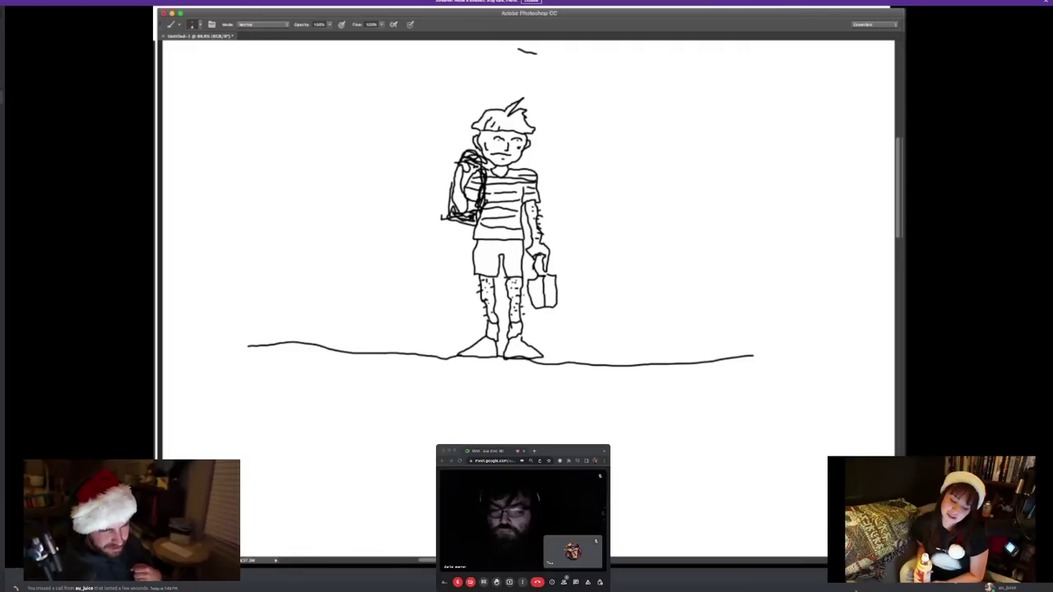
# Draw a much smaller child on the spade side of the boy, with a cap, face, T-shirt and an arm holding a small box
pyautogui.moveTo(595, 211)
pyautogui.mouseDown()
pyautogui.moveTo(618, 230)
pyautogui.moveTo(595, 235)
pyautogui.moveTo(587, 216)
pyautogui.moveTo(591, 249)
pyautogui.moveTo(617, 232)
pyautogui.mouseUp()
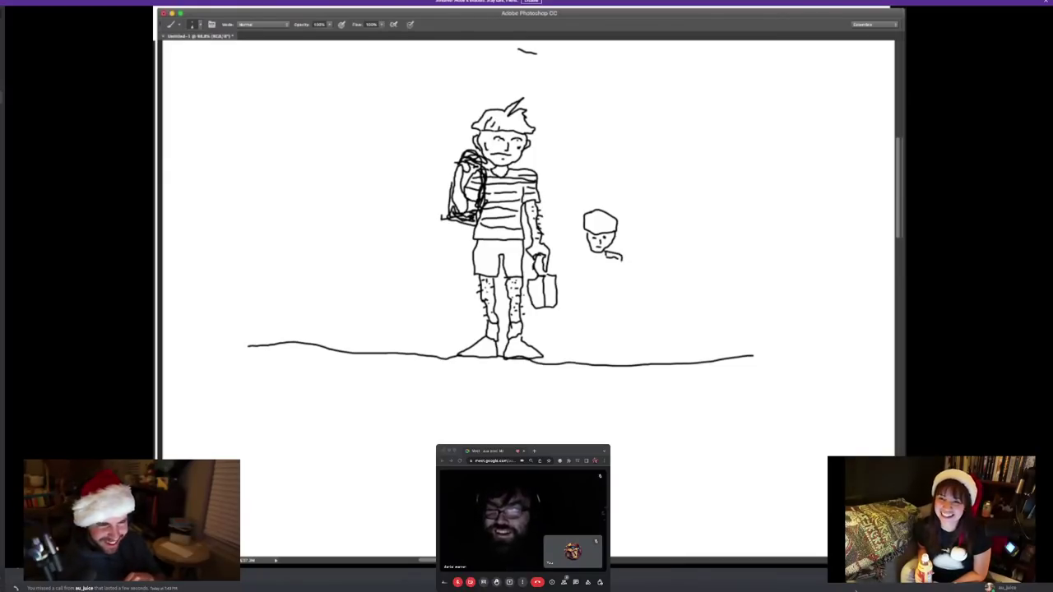
pyautogui.moveTo(619, 258); pyautogui.dragTo(628, 277)
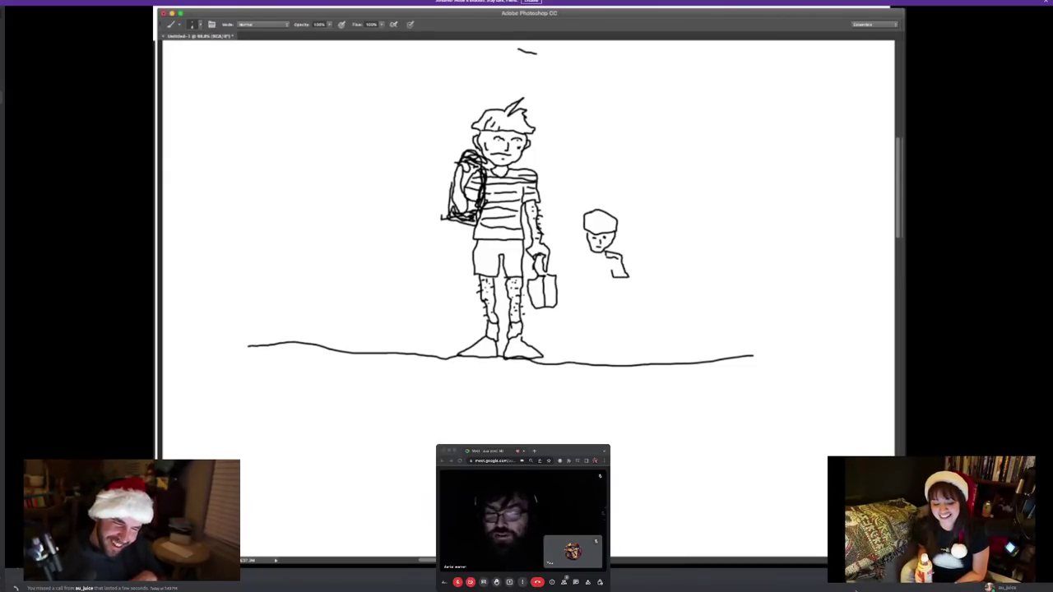
pyautogui.moveTo(587, 249)
pyautogui.mouseDown()
pyautogui.moveTo(576, 274)
pyautogui.moveTo(590, 298)
pyautogui.moveTo(627, 286)
pyautogui.moveTo(618, 316)
pyautogui.moveTo(632, 325)
pyautogui.moveTo(636, 298)
pyautogui.moveTo(627, 321)
pyautogui.mouseUp()
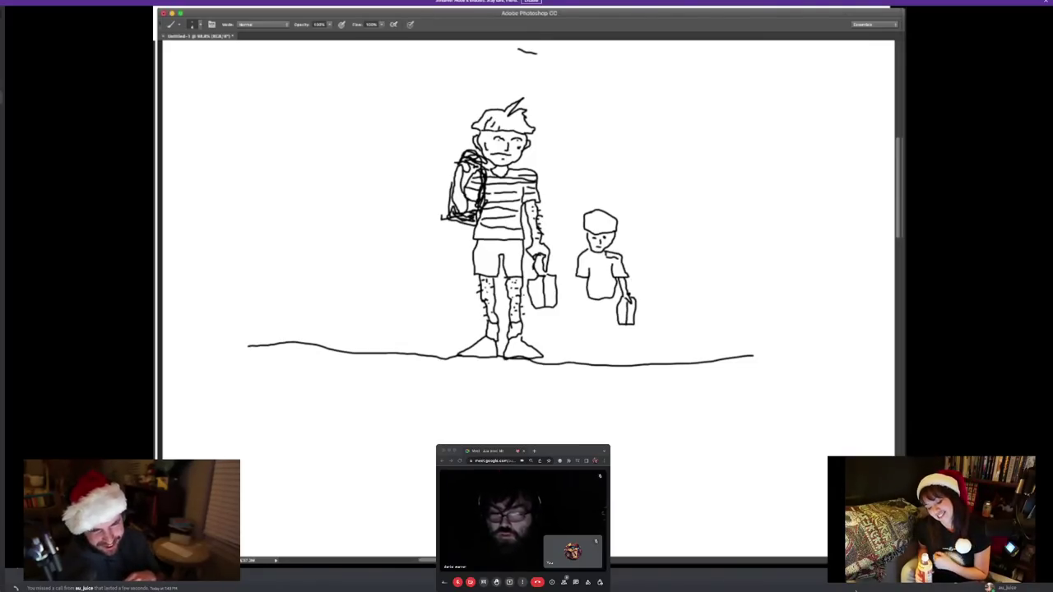
# Add a shoulder strap, a bent arm with its hand at the shoulder, and a small bag behind it on the capped child
pyautogui.moveTo(586, 248); pyautogui.dragTo(589, 272)
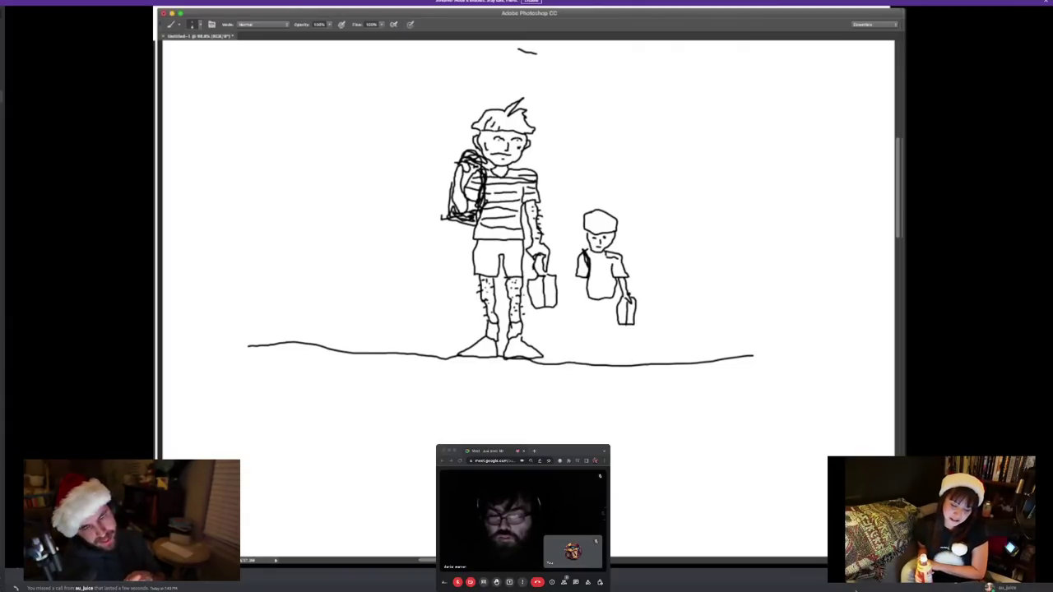
pyautogui.moveTo(583, 243); pyautogui.dragTo(574, 282)
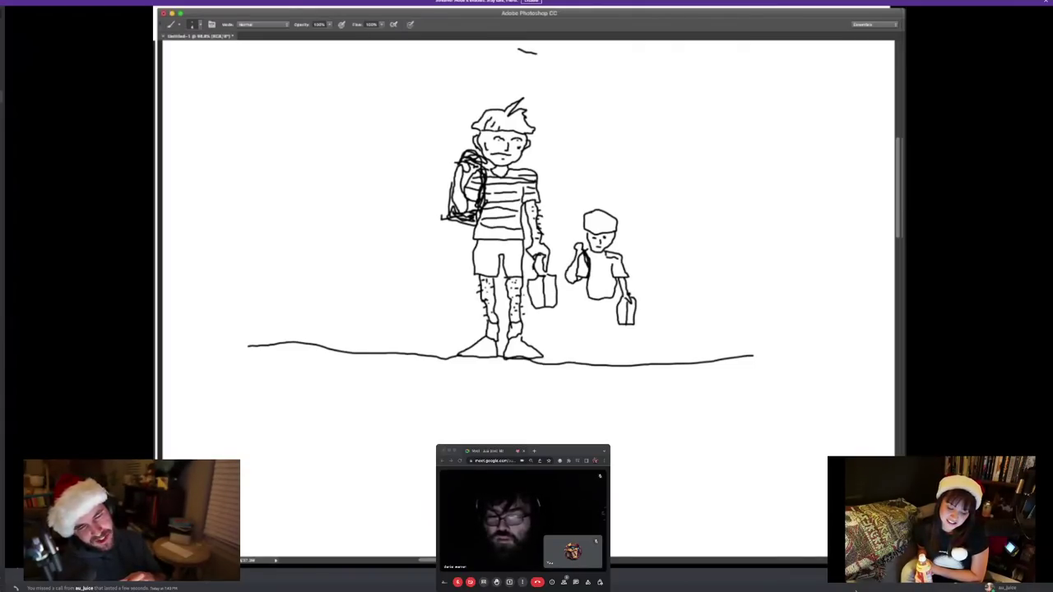
pyautogui.moveTo(583, 242)
pyautogui.mouseDown()
pyautogui.moveTo(569, 247)
pyautogui.moveTo(568, 266)
pyautogui.mouseUp()
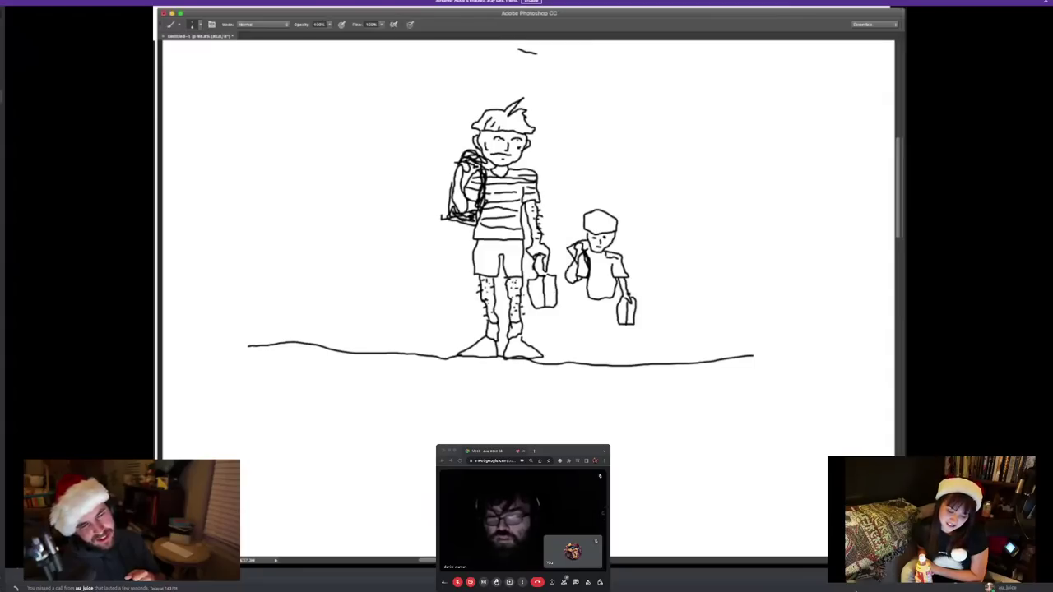
# Draw the capped child's shorts, legs, socks and shoes down to the ground line, and a lightning bolt on the shirt
pyautogui.moveTo(590, 301)
pyautogui.mouseDown()
pyautogui.moveTo(584, 319)
pyautogui.moveTo(598, 324)
pyautogui.moveTo(601, 308)
pyautogui.moveTo(606, 324)
pyautogui.moveTo(616, 322)
pyautogui.moveTo(606, 352)
pyautogui.mouseUp()
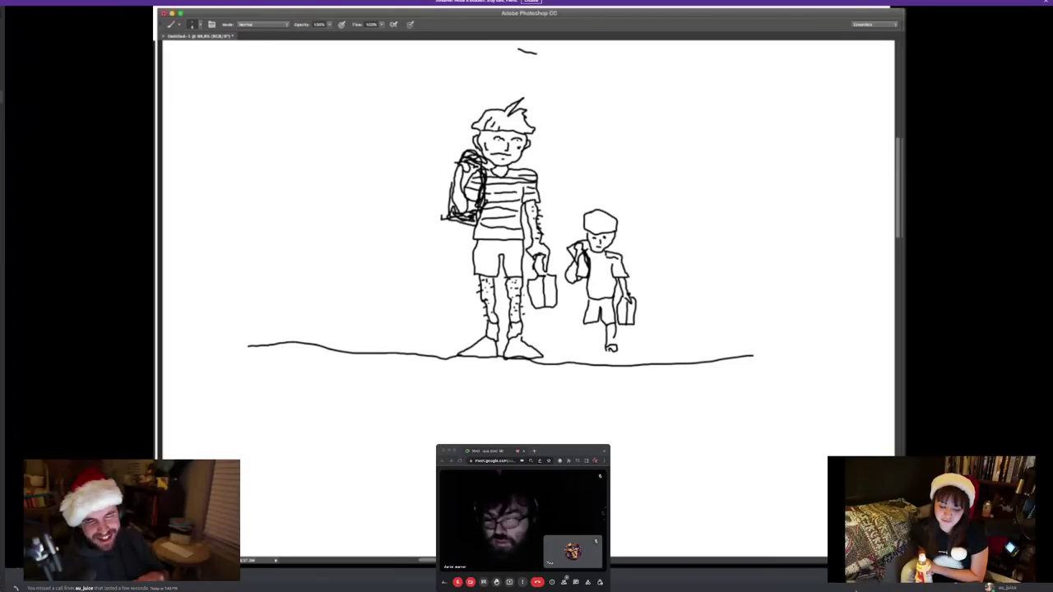
pyautogui.moveTo(616, 353)
pyautogui.mouseDown()
pyautogui.moveTo(635, 359)
pyautogui.moveTo(610, 363)
pyautogui.mouseUp()
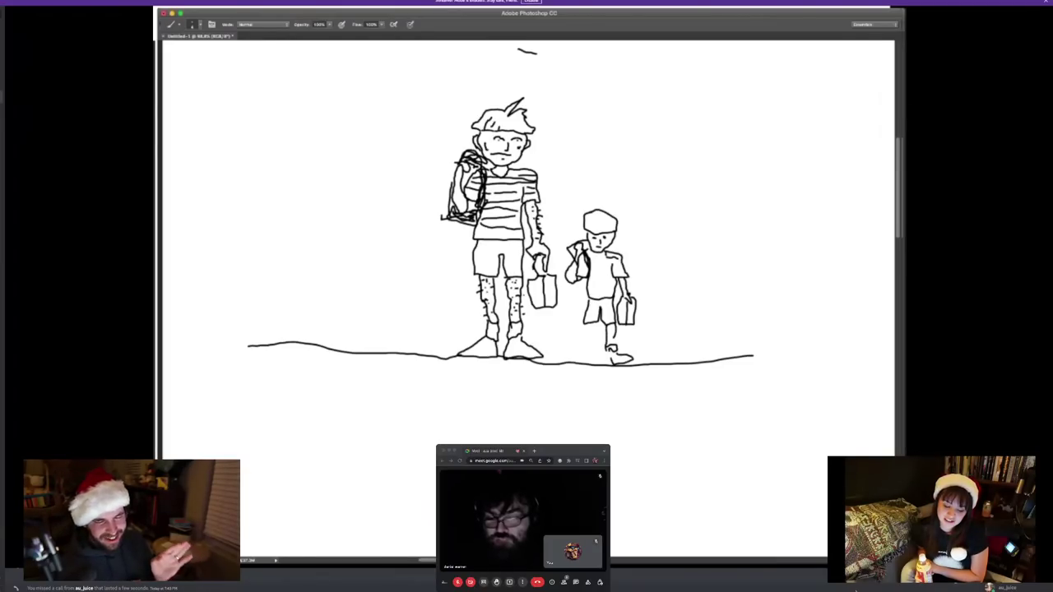
pyautogui.moveTo(597, 320)
pyautogui.mouseDown()
pyautogui.moveTo(587, 335)
pyautogui.moveTo(597, 349)
pyautogui.moveTo(582, 359)
pyautogui.mouseUp()
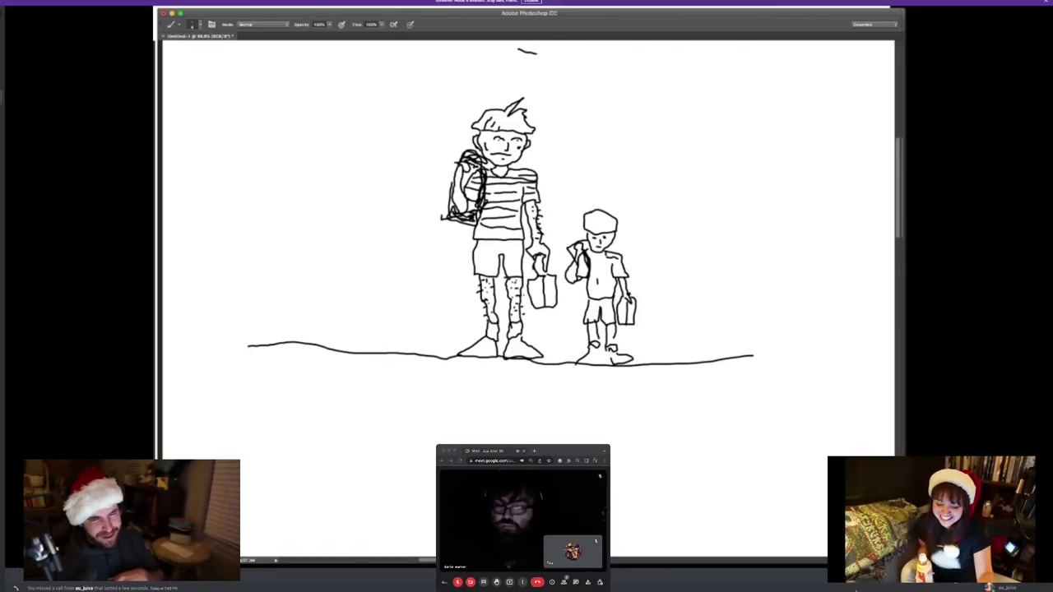
pyautogui.moveTo(595, 275)
pyautogui.mouseDown()
pyautogui.moveTo(602, 267)
pyautogui.moveTo(608, 282)
pyautogui.moveTo(599, 289)
pyautogui.mouseUp()
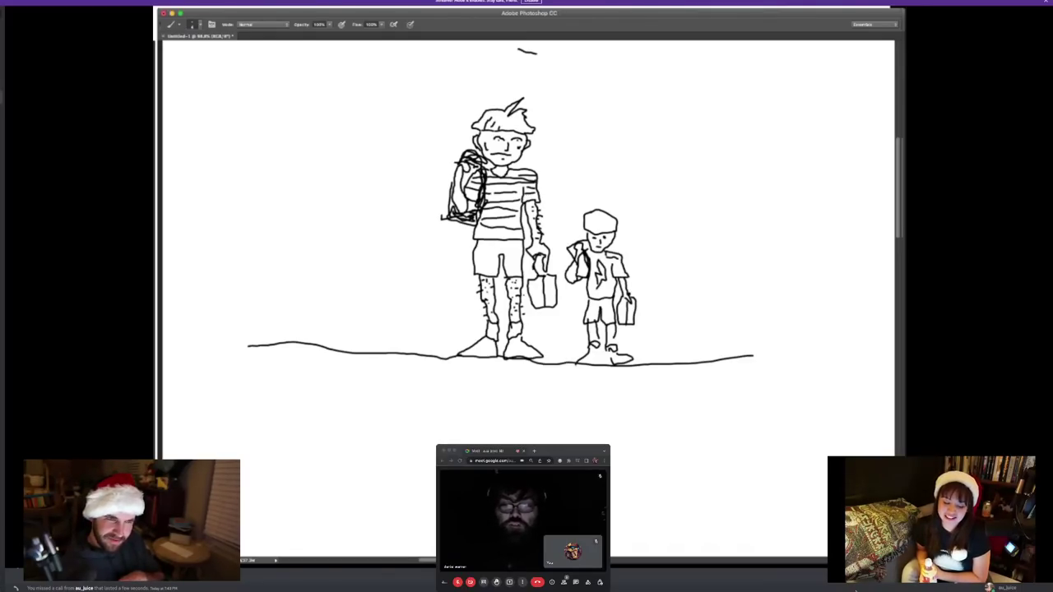
# Draw a small girl's head on the backpack side of the boy, with two tied pigtails, bangs and a straight-mouthed face
pyautogui.moveTo(395, 227)
pyautogui.mouseDown()
pyautogui.moveTo(410, 223)
pyautogui.moveTo(419, 247)
pyautogui.moveTo(405, 260)
pyautogui.moveTo(392, 237)
pyautogui.moveTo(436, 246)
pyautogui.moveTo(429, 257)
pyautogui.mouseUp()
pyautogui.moveTo(421, 235)
pyautogui.mouseDown()
pyautogui.moveTo(439, 259)
pyautogui.moveTo(411, 217)
pyautogui.moveTo(421, 212)
pyautogui.moveTo(371, 252)
pyautogui.moveTo(387, 262)
pyautogui.moveTo(379, 256)
pyautogui.mouseUp()
pyautogui.moveTo(387, 237); pyautogui.dragTo(372, 262)
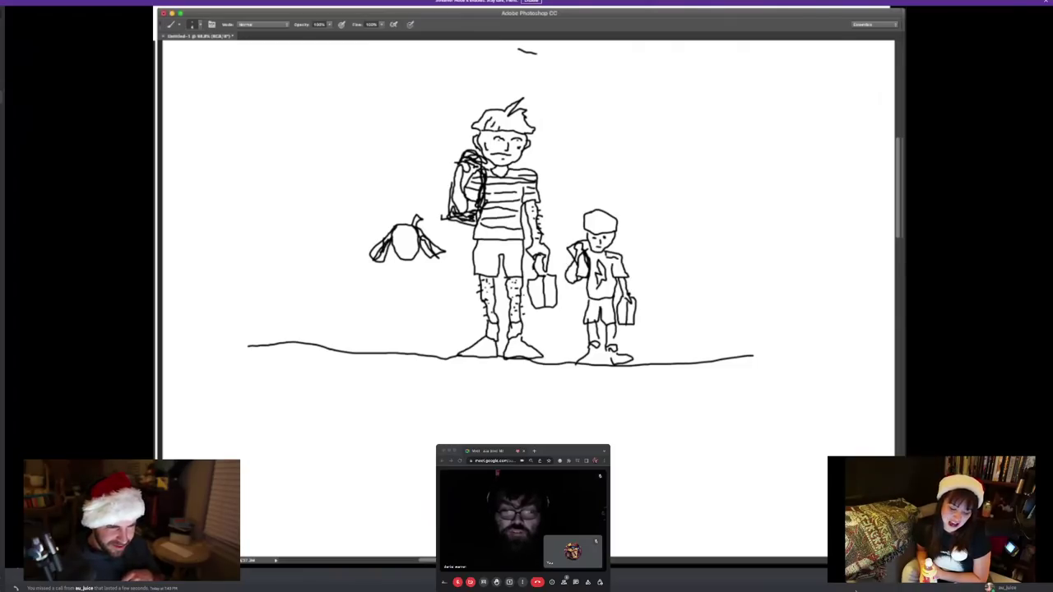
pyautogui.moveTo(396, 224)
pyautogui.mouseDown()
pyautogui.moveTo(390, 211)
pyautogui.moveTo(384, 224)
pyautogui.mouseUp()
pyautogui.moveTo(385, 222)
pyautogui.mouseDown()
pyautogui.moveTo(417, 237)
pyautogui.moveTo(397, 233)
pyautogui.mouseUp()
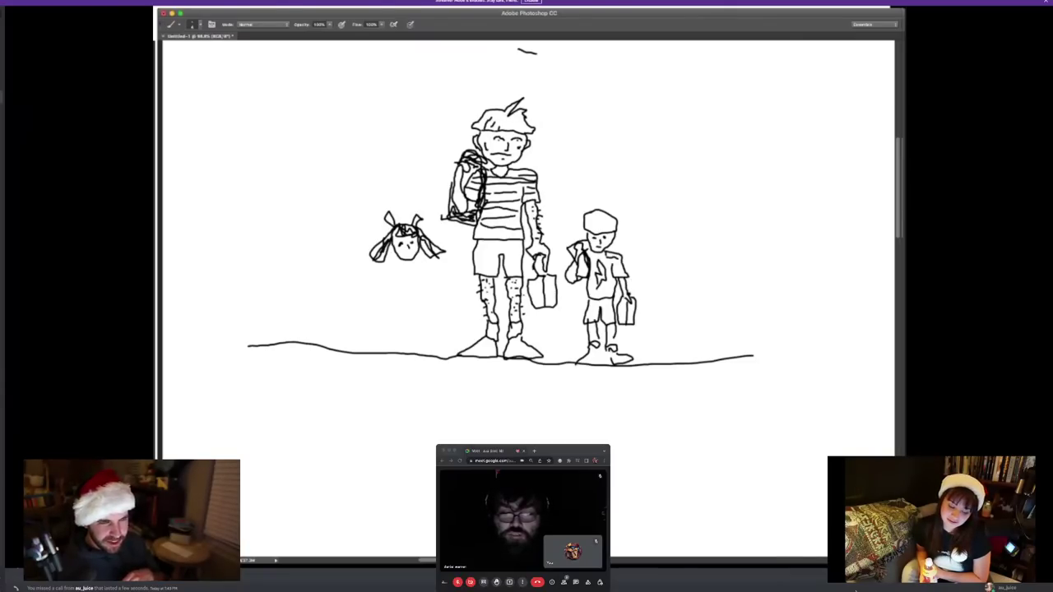
pyautogui.moveTo(402, 253); pyautogui.dragTo(413, 255)
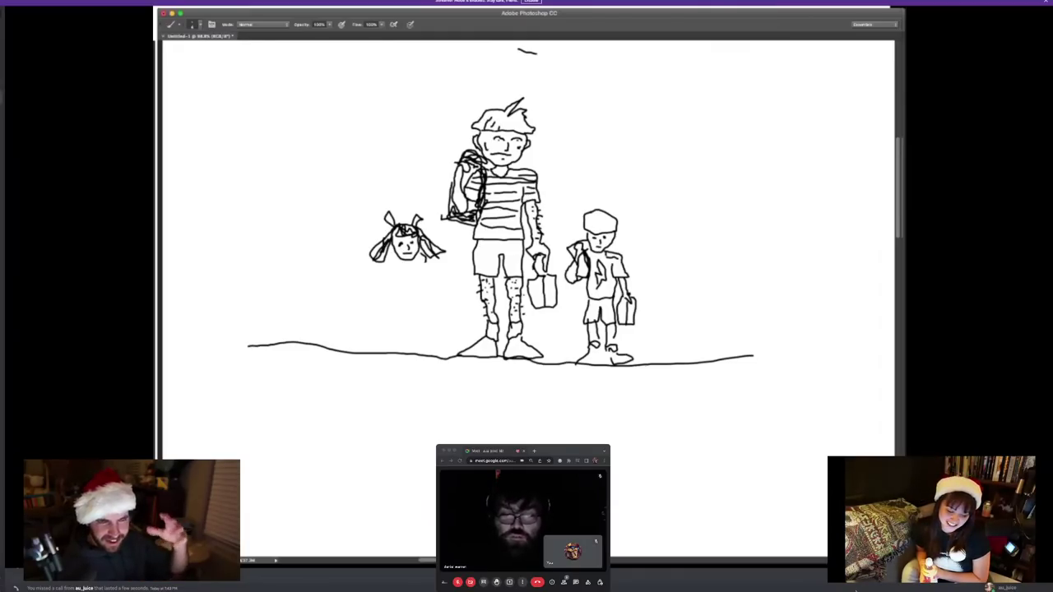
# Draw the girl's flared short-sleeved dress, both arms with a small box beside the dress, and her legs and shoes
pyautogui.moveTo(415, 263)
pyautogui.mouseDown()
pyautogui.moveTo(438, 266)
pyautogui.moveTo(428, 294)
pyautogui.moveTo(442, 331)
pyautogui.moveTo(392, 333)
pyautogui.moveTo(398, 280)
pyautogui.moveTo(382, 279)
pyautogui.moveTo(395, 265)
pyautogui.mouseUp()
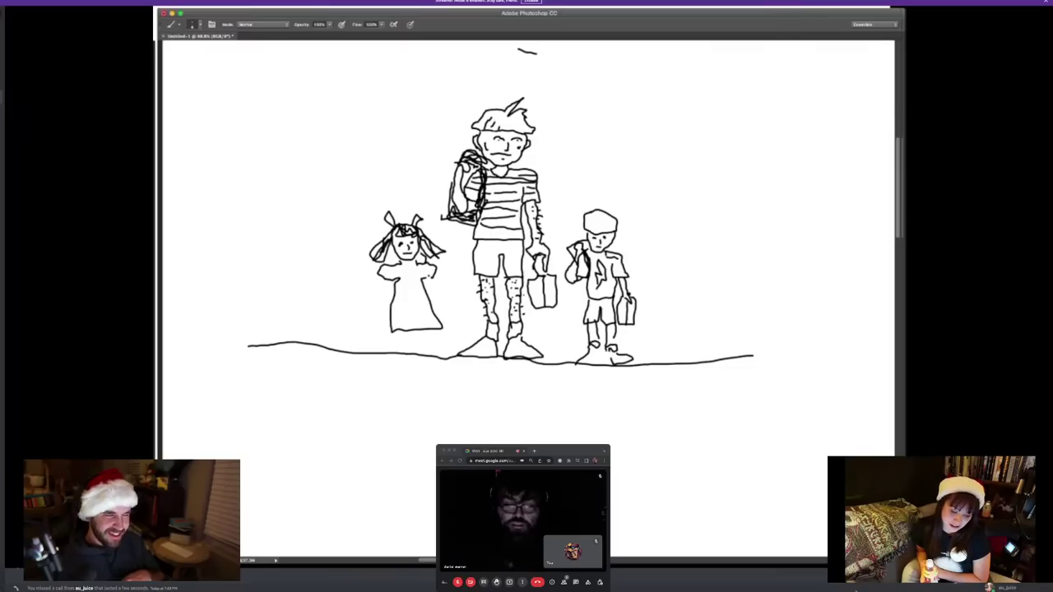
pyautogui.moveTo(383, 279); pyautogui.dragTo(375, 292)
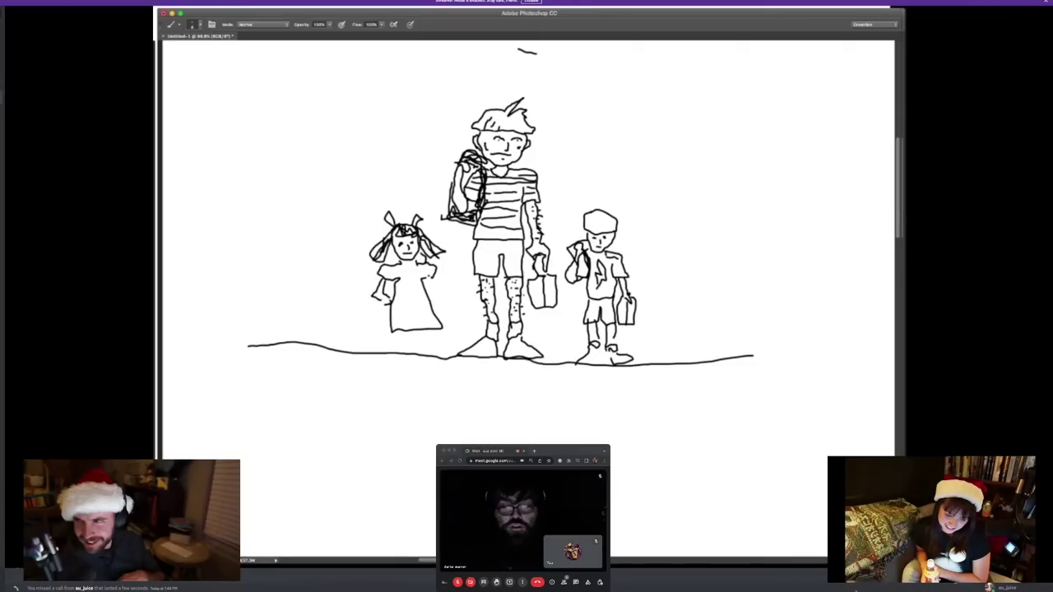
pyautogui.moveTo(443, 312); pyautogui.dragTo(450, 327)
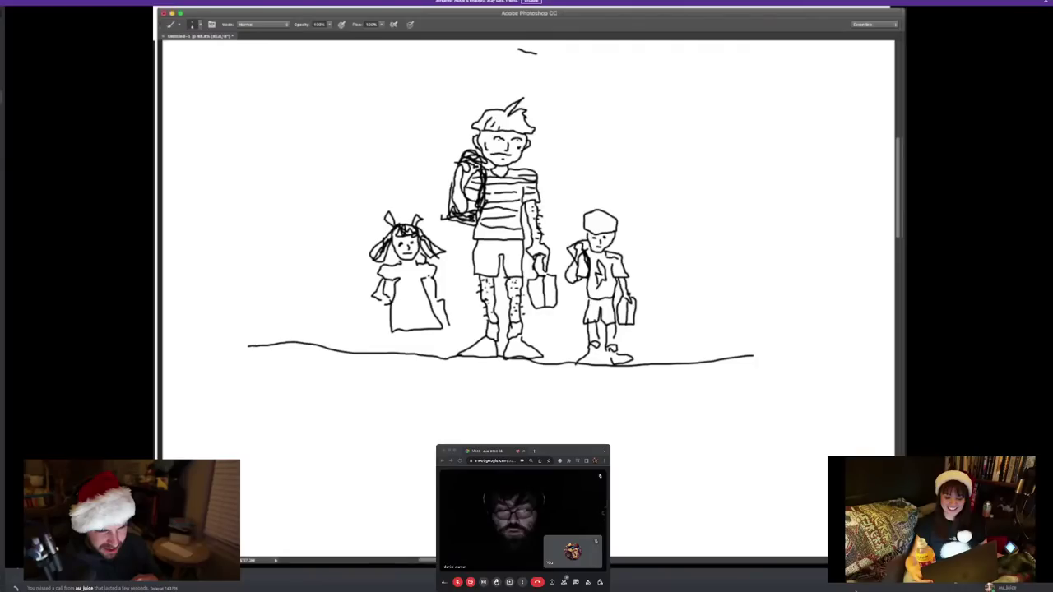
pyautogui.moveTo(424, 331)
pyautogui.mouseDown()
pyautogui.moveTo(443, 352)
pyautogui.moveTo(385, 350)
pyautogui.moveTo(411, 352)
pyautogui.mouseUp()
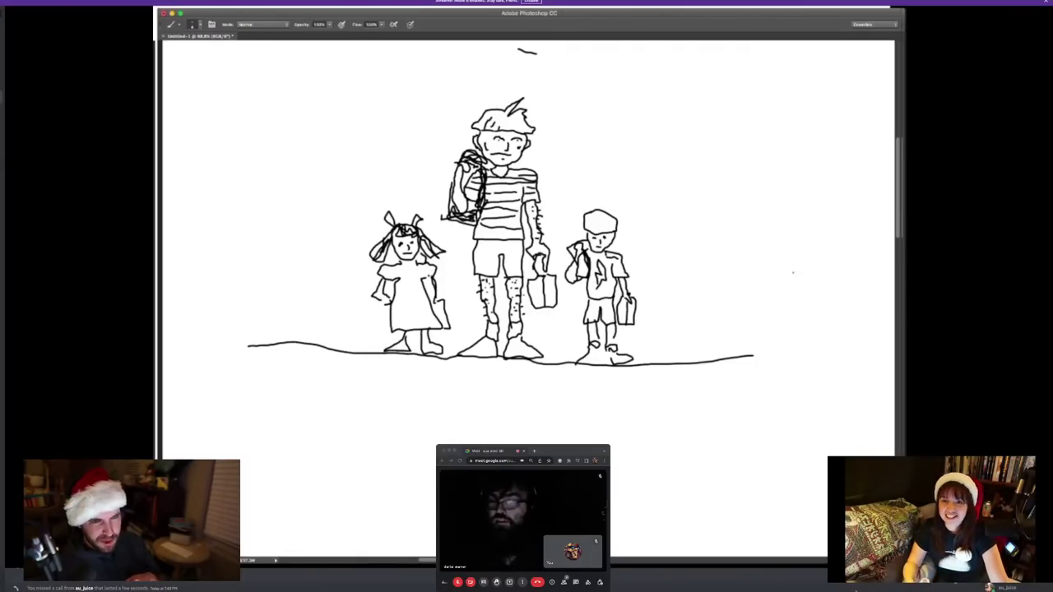
# Outline a large bus behind the three figures with a front wheel and arch, and add an octagonal sign lettered STOP
pyautogui.moveTo(793, 273)
pyautogui.mouseDown()
pyautogui.moveTo(795, 199)
pyautogui.moveTo(704, 188)
pyautogui.moveTo(691, 105)
pyautogui.moveTo(621, 86)
pyautogui.moveTo(294, 85)
pyautogui.moveTo(286, 107)
pyautogui.mouseUp()
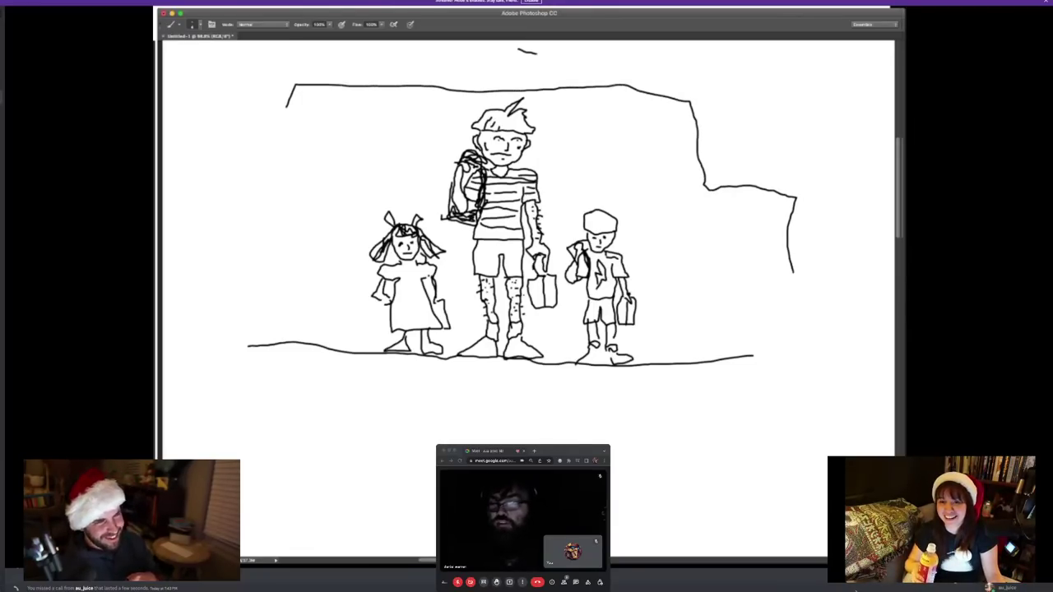
pyautogui.moveTo(793, 272)
pyautogui.mouseDown()
pyautogui.moveTo(729, 292)
pyautogui.moveTo(694, 255)
pyautogui.moveTo(654, 265)
pyautogui.moveTo(639, 279)
pyautogui.moveTo(684, 266)
pyautogui.moveTo(710, 276)
pyautogui.moveTo(724, 309)
pyautogui.moveTo(692, 334)
pyautogui.moveTo(662, 334)
pyautogui.moveTo(644, 288)
pyautogui.moveTo(692, 285)
pyautogui.moveTo(688, 308)
pyautogui.moveTo(673, 313)
pyautogui.moveTo(679, 284)
pyautogui.mouseUp()
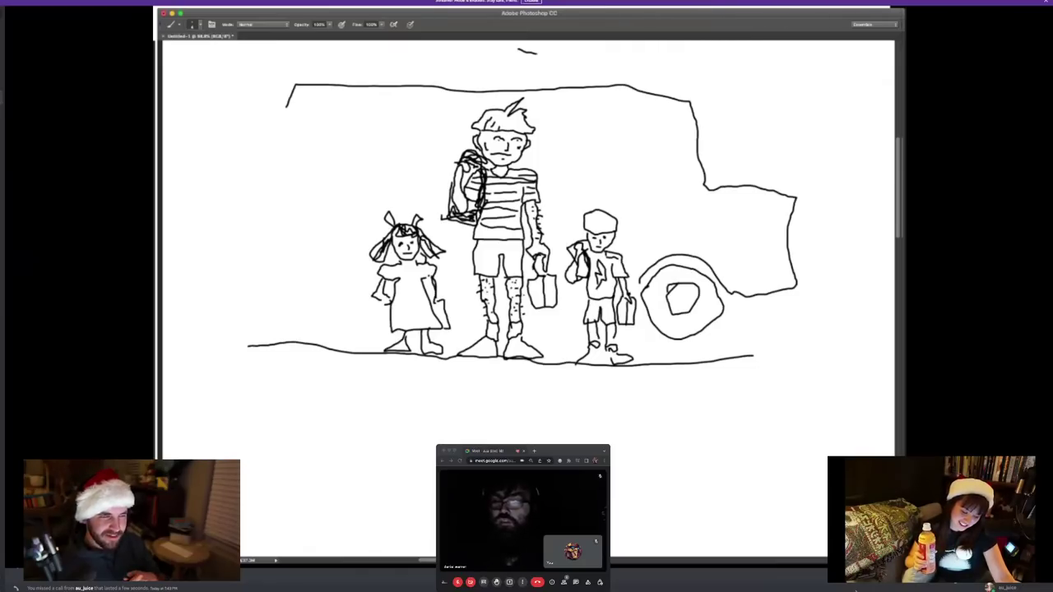
pyautogui.moveTo(620, 165)
pyautogui.mouseDown()
pyautogui.moveTo(642, 164)
pyautogui.moveTo(667, 185)
pyautogui.moveTo(665, 212)
pyautogui.moveTo(650, 227)
pyautogui.moveTo(612, 213)
pyautogui.moveTo(620, 166)
pyautogui.moveTo(622, 195)
pyautogui.mouseUp()
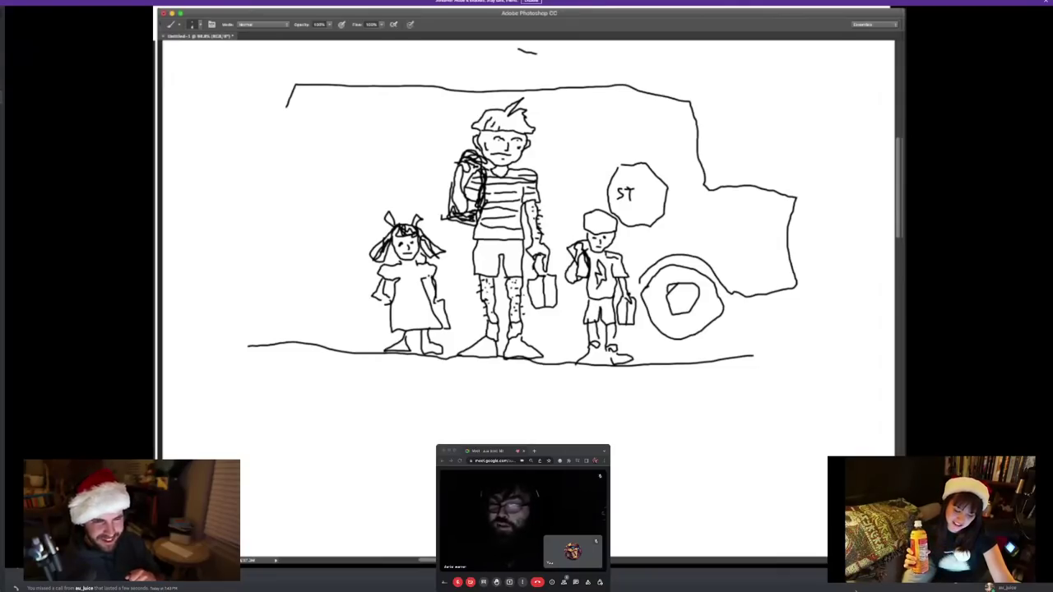
pyautogui.moveTo(640, 188)
pyautogui.mouseDown()
pyautogui.moveTo(636, 202)
pyautogui.moveTo(639, 190)
pyautogui.moveTo(647, 202)
pyautogui.mouseUp()
pyautogui.moveTo(647, 182)
pyautogui.mouseDown()
pyautogui.moveTo(655, 182)
pyautogui.moveTo(649, 196)
pyautogui.mouseUp()
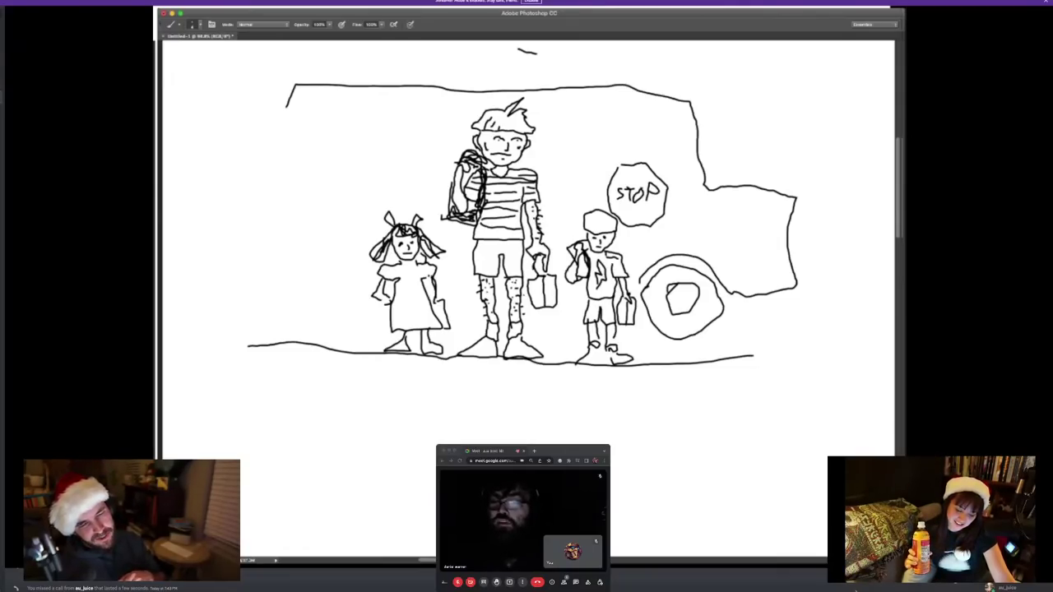
# Draw a row of roughly rectangular windows along the upper side of the bus, behind the tall boy's head
pyautogui.moveTo(668, 118)
pyautogui.mouseDown()
pyautogui.moveTo(687, 124)
pyautogui.moveTo(694, 174)
pyautogui.moveTo(670, 173)
pyautogui.moveTo(665, 120)
pyautogui.mouseUp()
pyautogui.moveTo(589, 120)
pyautogui.mouseDown()
pyautogui.moveTo(597, 165)
pyautogui.moveTo(570, 171)
pyautogui.moveTo(586, 122)
pyautogui.moveTo(550, 130)
pyautogui.moveTo(541, 165)
pyautogui.mouseUp()
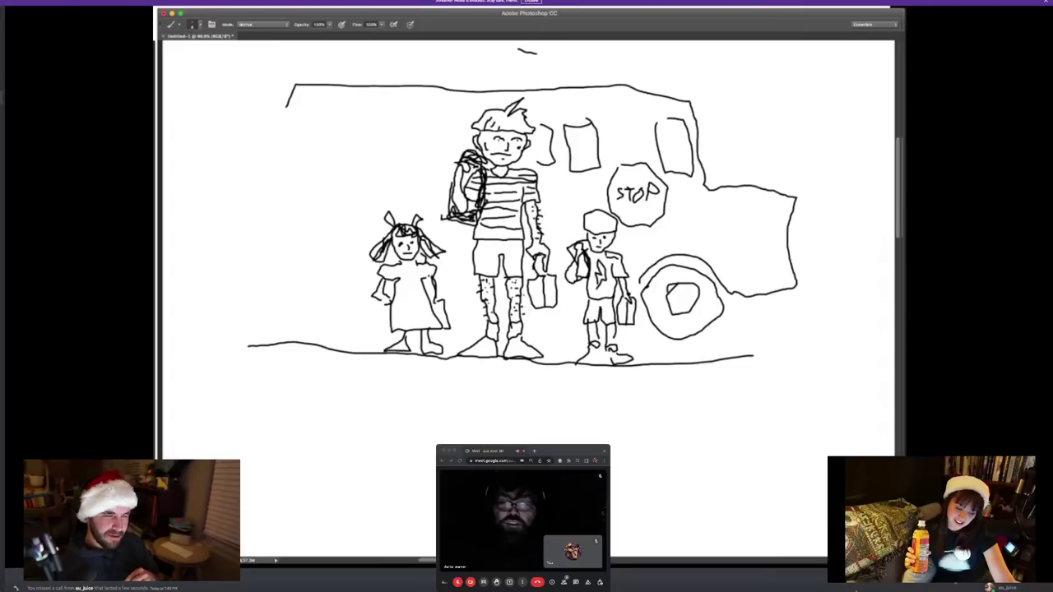
pyautogui.moveTo(448, 123)
pyautogui.mouseDown()
pyautogui.moveTo(419, 129)
pyautogui.moveTo(427, 163)
pyautogui.moveTo(451, 130)
pyautogui.mouseUp()
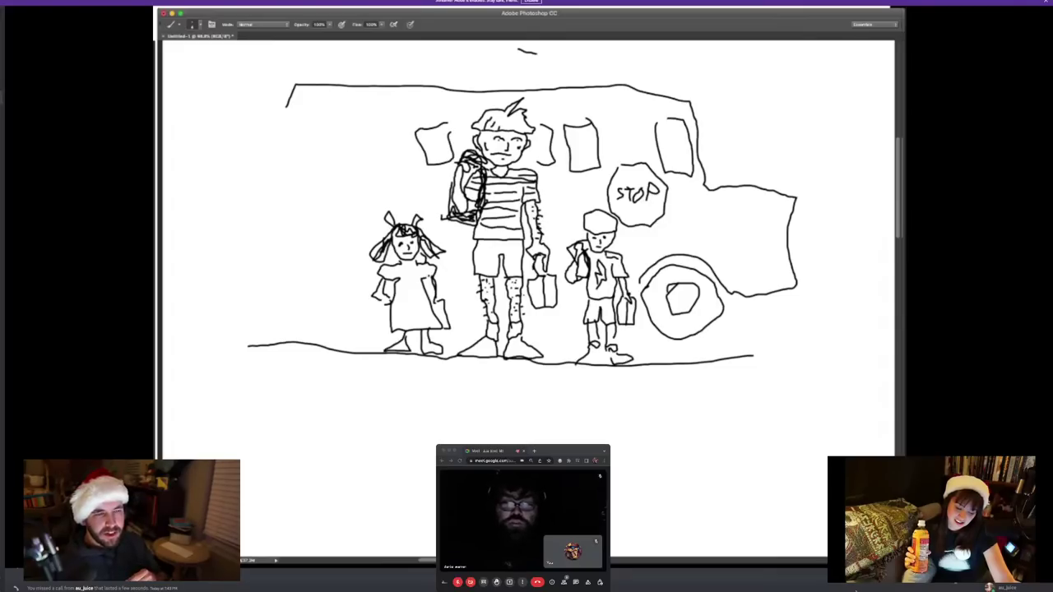
pyautogui.moveTo(390, 120)
pyautogui.mouseDown()
pyautogui.moveTo(349, 140)
pyautogui.moveTo(362, 157)
pyautogui.moveTo(389, 142)
pyautogui.moveTo(392, 121)
pyautogui.moveTo(303, 117)
pyautogui.moveTo(300, 154)
pyautogui.moveTo(330, 165)
pyautogui.moveTo(334, 118)
pyautogui.mouseUp()
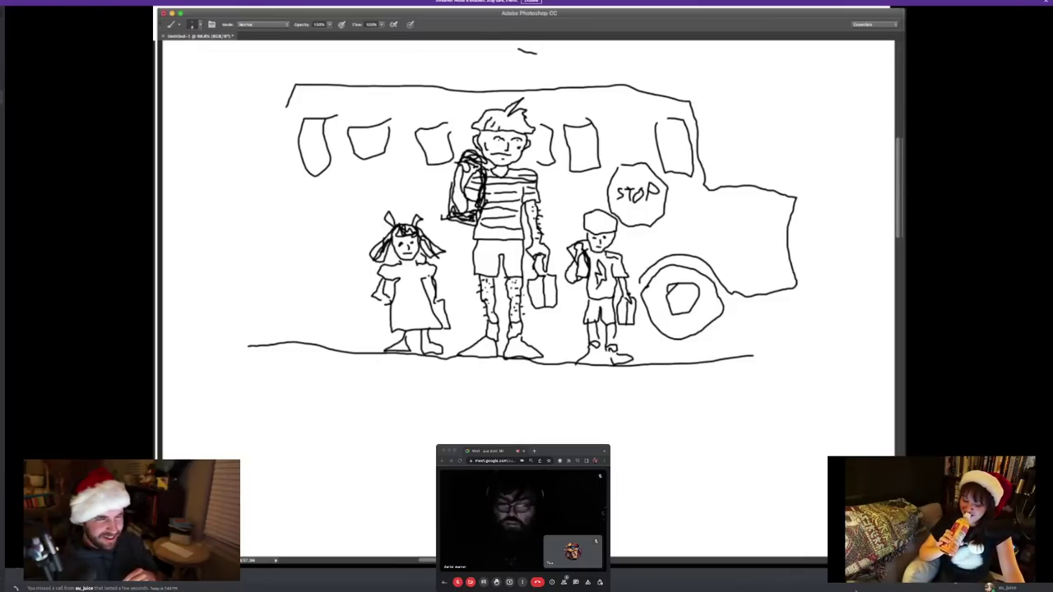
# Draw a curved arrow from the tall boy's feet to below the ground line, and start a face there with a pointed nose, frowning mouth and chin
pyautogui.moveTo(537, 329)
pyautogui.mouseDown()
pyautogui.moveTo(562, 393)
pyautogui.moveTo(385, 422)
pyautogui.moveTo(406, 433)
pyautogui.mouseUp()
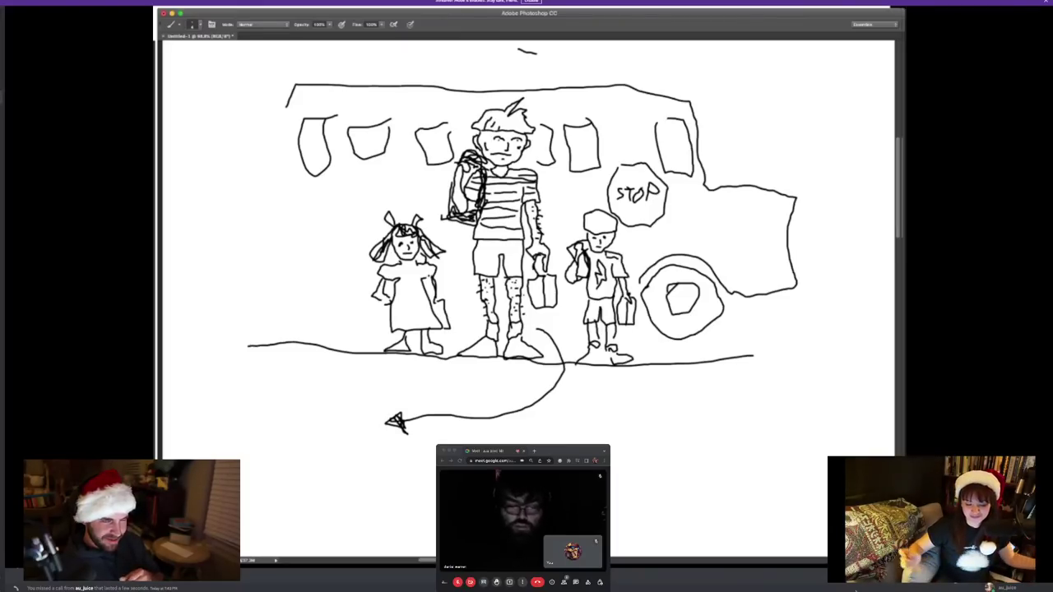
pyautogui.moveTo(323, 423)
pyautogui.mouseDown()
pyautogui.moveTo(329, 448)
pyautogui.moveTo(317, 448)
pyautogui.moveTo(329, 445)
pyautogui.moveTo(326, 435)
pyautogui.moveTo(314, 457)
pyautogui.moveTo(343, 457)
pyautogui.moveTo(347, 471)
pyautogui.mouseUp()
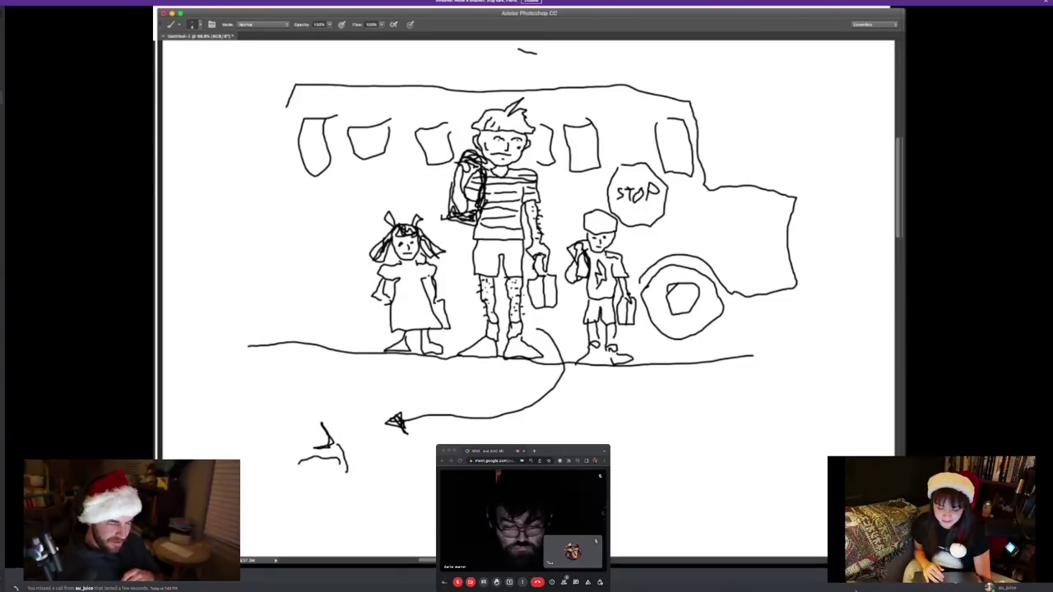
pyautogui.moveTo(301, 446); pyautogui.dragTo(290, 469)
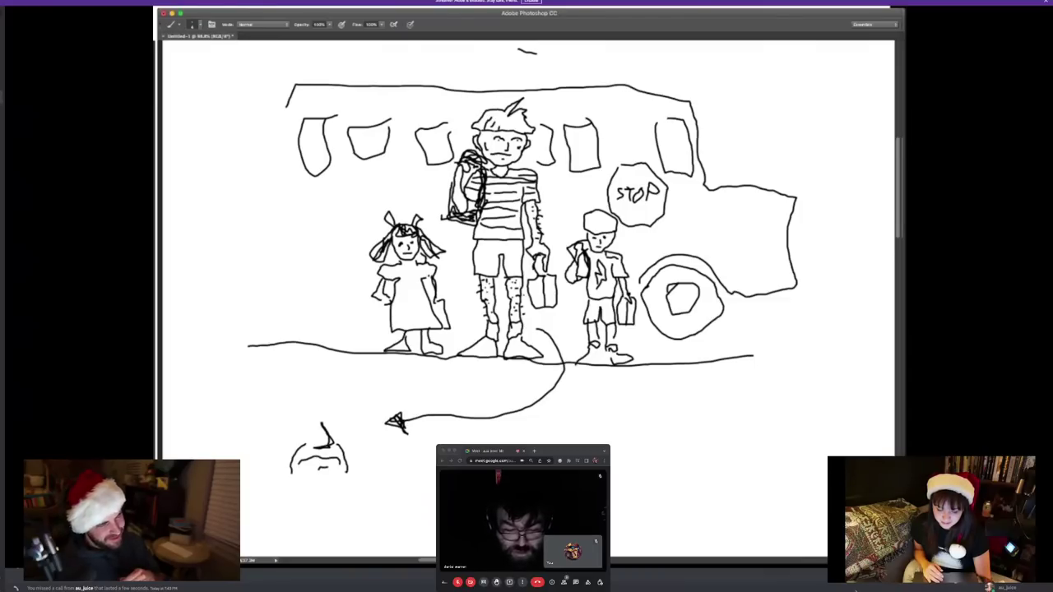
pyautogui.moveTo(342, 483)
pyautogui.mouseDown()
pyautogui.moveTo(345, 491)
pyautogui.moveTo(298, 487)
pyautogui.mouseUp()
pyautogui.click(327, 420)
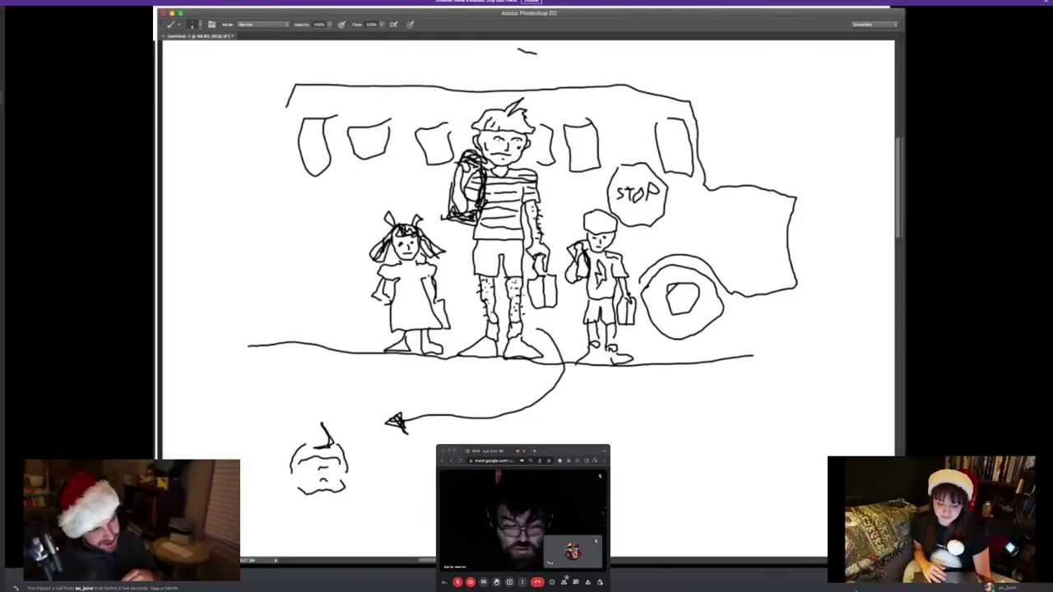
# Add narrow eyes, sadly slanted eyebrows and small wrinkle lines between the brows to the frowning face
pyautogui.moveTo(328, 420)
pyautogui.mouseDown()
pyautogui.moveTo(351, 425)
pyautogui.moveTo(291, 421)
pyautogui.moveTo(324, 418)
pyautogui.mouseUp()
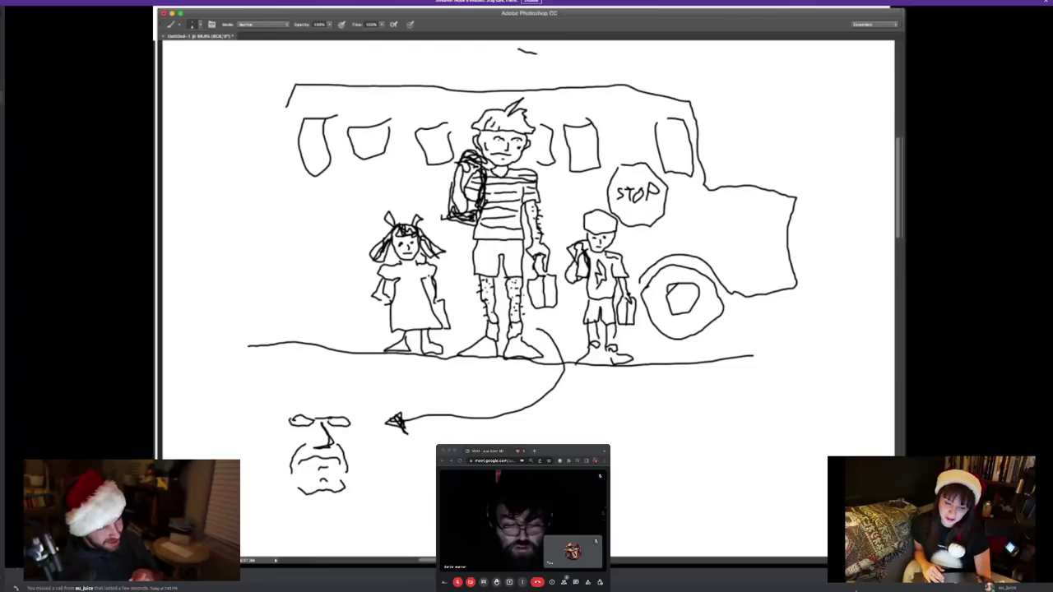
pyautogui.moveTo(349, 407); pyautogui.dragTo(332, 398)
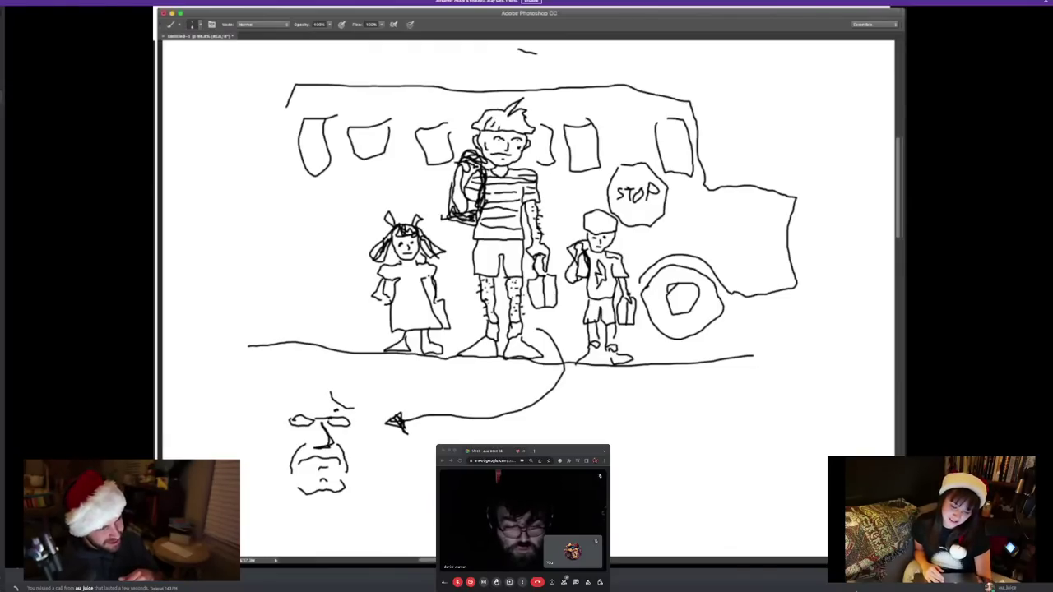
pyautogui.moveTo(312, 395); pyautogui.dragTo(286, 406)
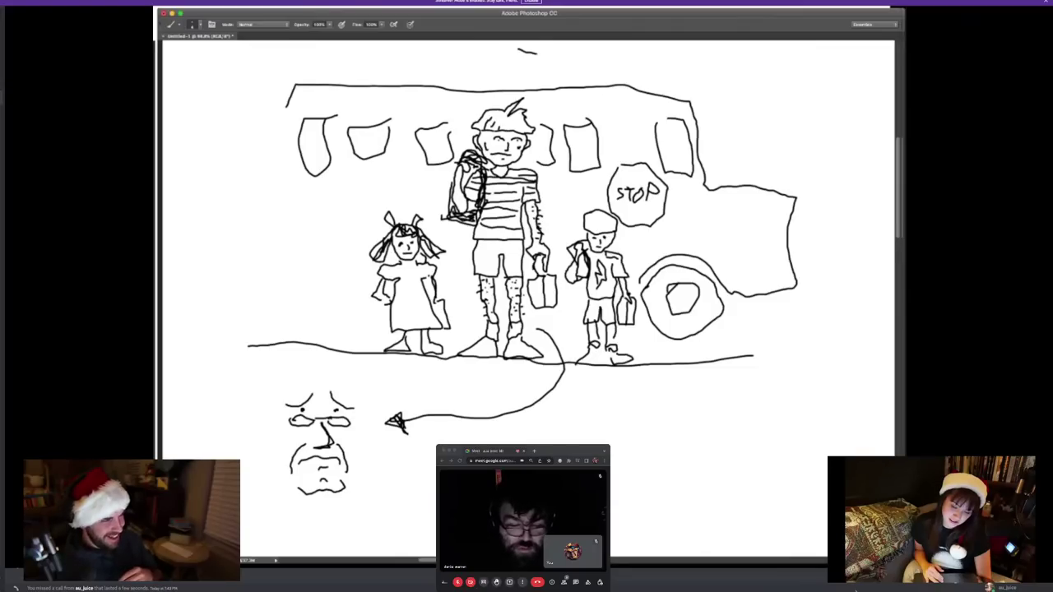
pyautogui.moveTo(300, 414); pyautogui.dragTo(281, 431)
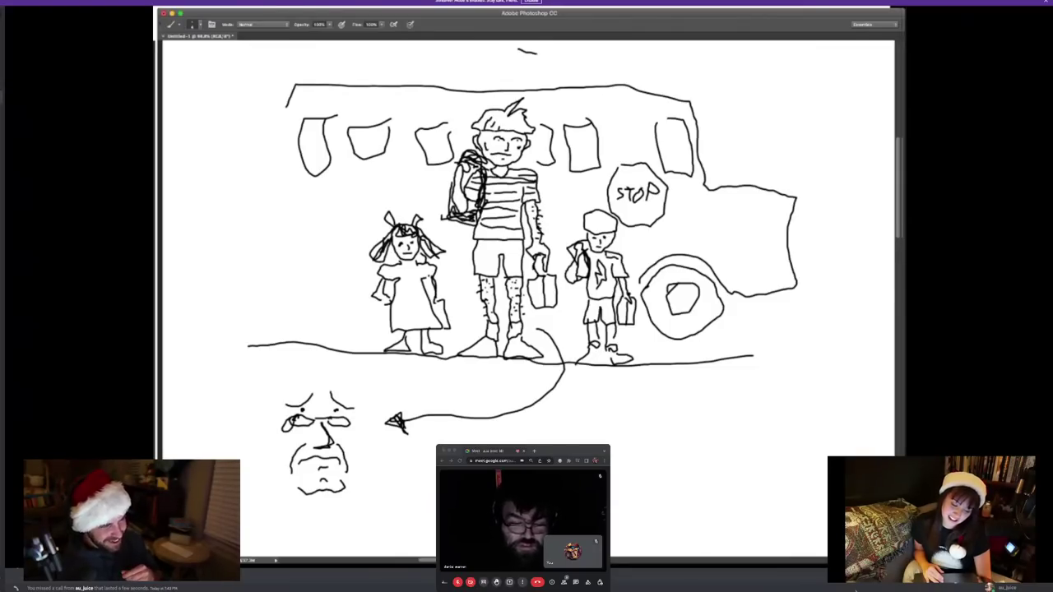
pyautogui.moveTo(333, 389)
pyautogui.mouseDown()
pyautogui.moveTo(354, 409)
pyautogui.moveTo(282, 406)
pyautogui.mouseUp()
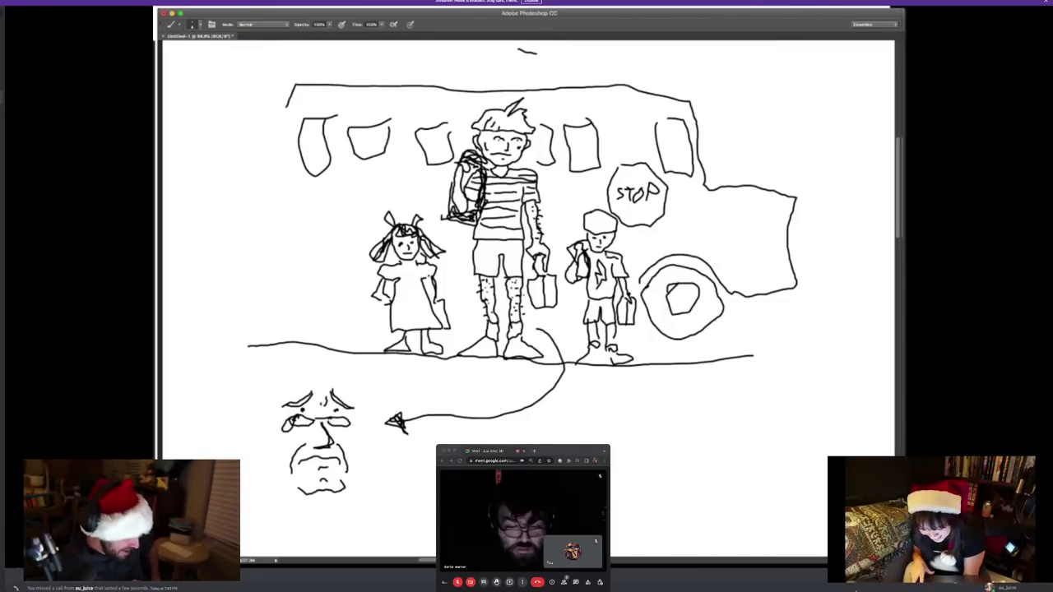
# Draw the frowning face's hollow cheek lines, both ears and the jaw outline down to the chin
pyautogui.moveTo(358, 432); pyautogui.dragTo(352, 460)
pyautogui.moveTo(266, 429); pyautogui.dragTo(284, 457)
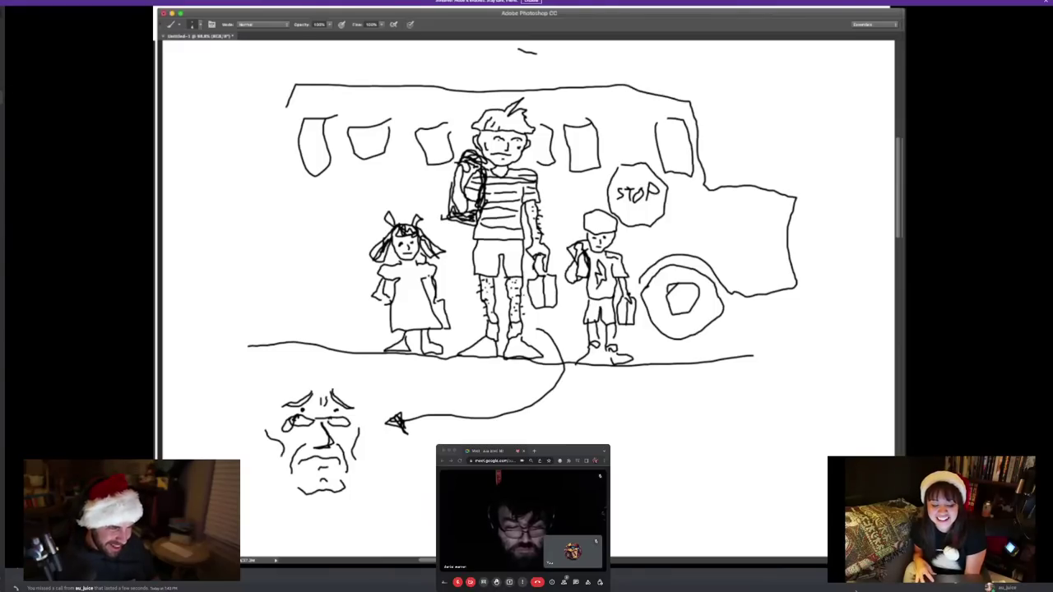
pyautogui.moveTo(258, 422)
pyautogui.mouseDown()
pyautogui.moveTo(247, 427)
pyautogui.moveTo(257, 440)
pyautogui.mouseUp()
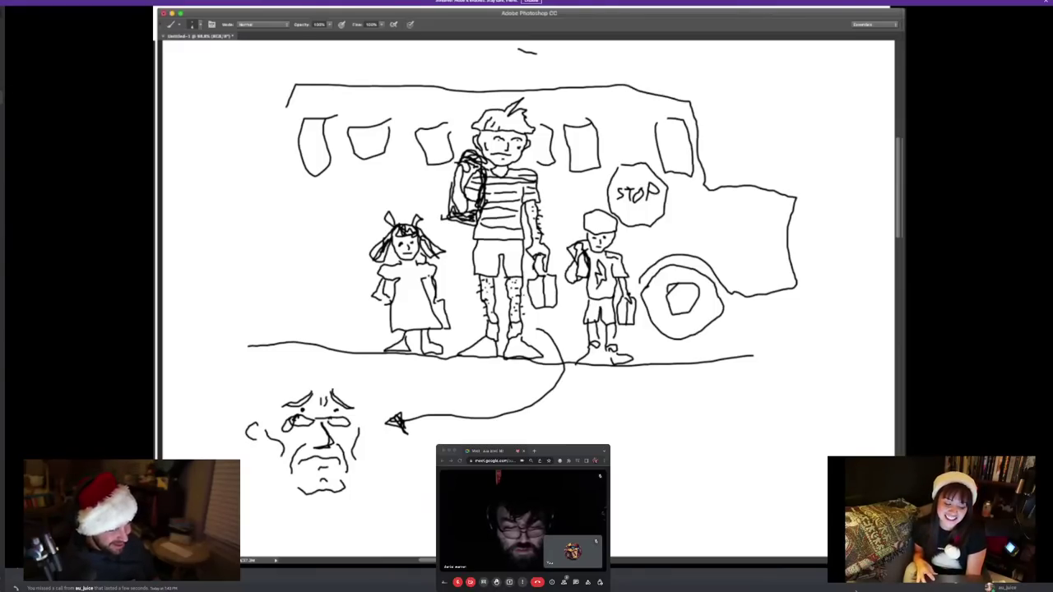
pyautogui.moveTo(364, 420); pyautogui.dragTo(352, 475)
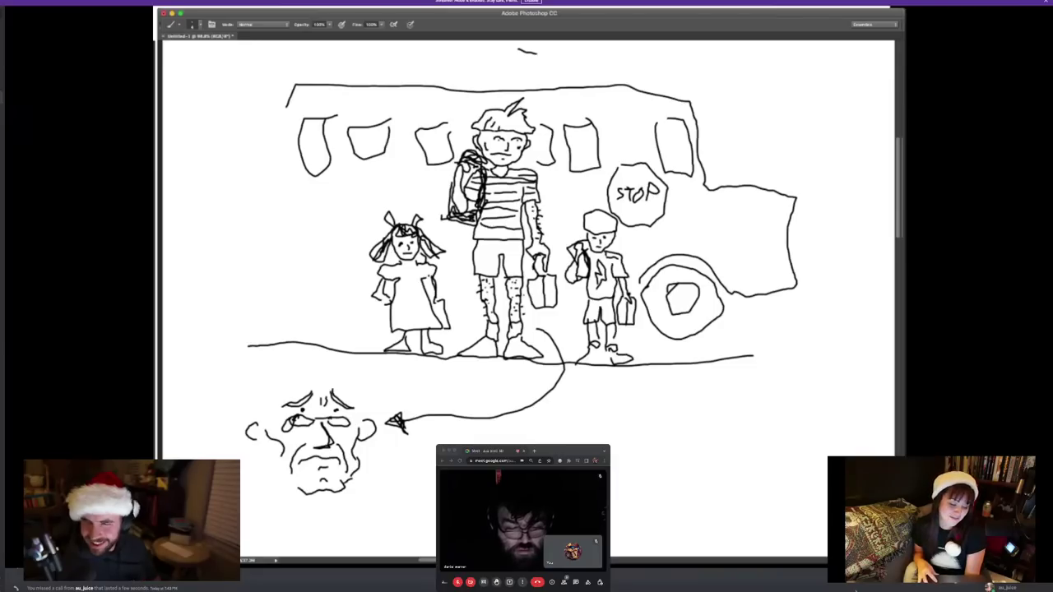
pyautogui.moveTo(300, 492)
pyautogui.mouseDown()
pyautogui.moveTo(269, 480)
pyautogui.moveTo(262, 451)
pyautogui.moveTo(269, 479)
pyautogui.moveTo(262, 451)
pyautogui.moveTo(293, 497)
pyautogui.mouseUp()
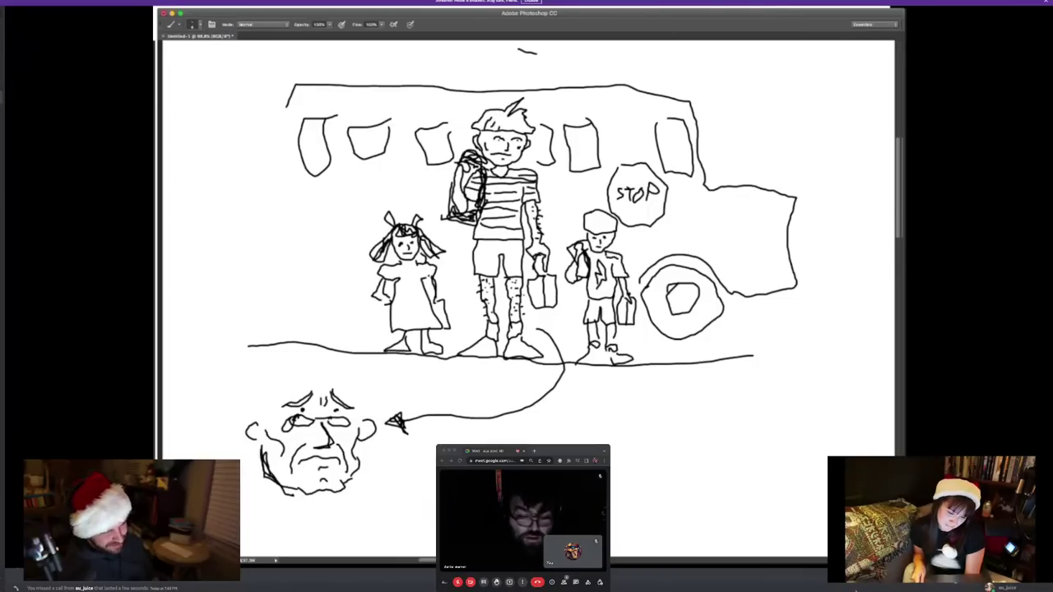
pyautogui.moveTo(248, 439); pyautogui.dragTo(265, 456)
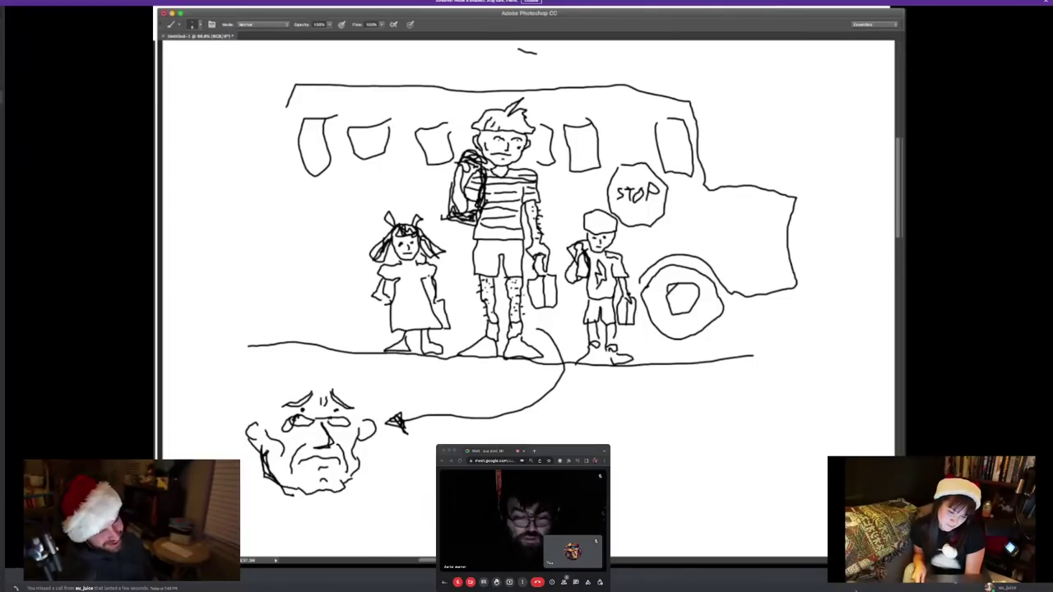
# Draw a slanted graduation cap with a button and hanging tassel on the frowning head, and add long hair strands beside the ear
pyautogui.moveTo(226, 385)
pyautogui.mouseDown()
pyautogui.moveTo(340, 312)
pyautogui.moveTo(386, 364)
pyautogui.moveTo(230, 419)
pyautogui.moveTo(227, 381)
pyautogui.mouseUp()
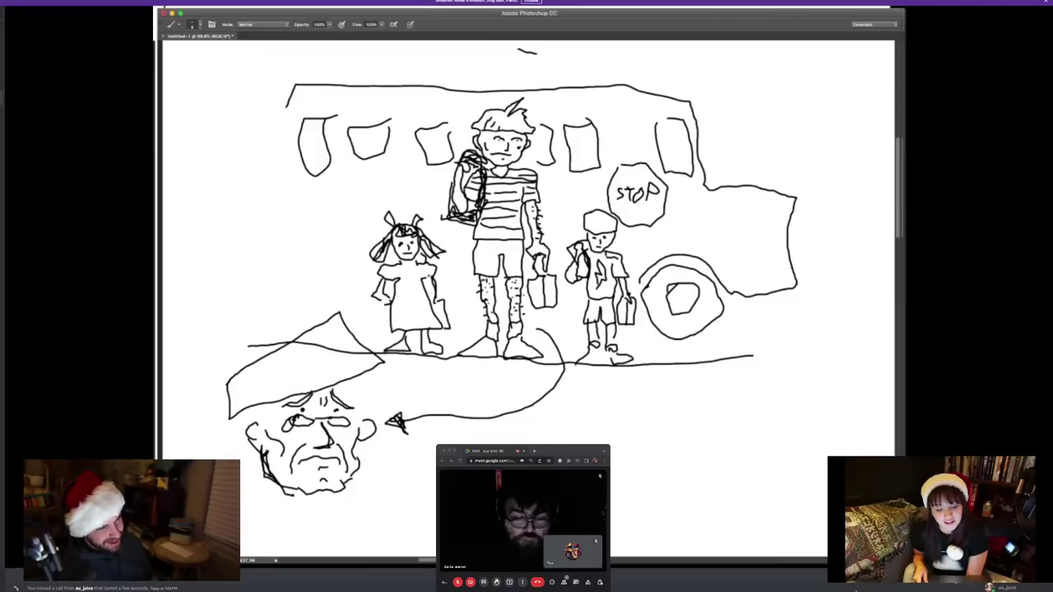
pyautogui.moveTo(298, 356); pyautogui.dragTo(251, 391)
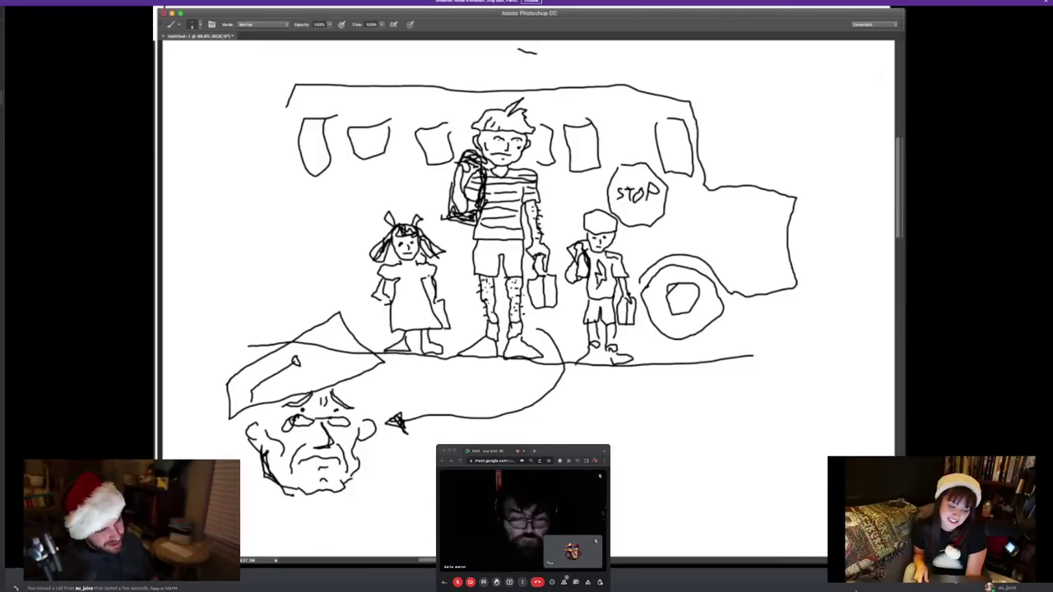
pyautogui.moveTo(296, 364)
pyautogui.mouseDown()
pyautogui.moveTo(262, 382)
pyautogui.moveTo(227, 459)
pyautogui.moveTo(257, 411)
pyautogui.mouseUp()
pyautogui.moveTo(239, 461); pyautogui.dragTo(246, 430)
pyautogui.moveTo(242, 469)
pyautogui.mouseDown()
pyautogui.moveTo(251, 443)
pyautogui.moveTo(237, 438)
pyautogui.mouseUp()
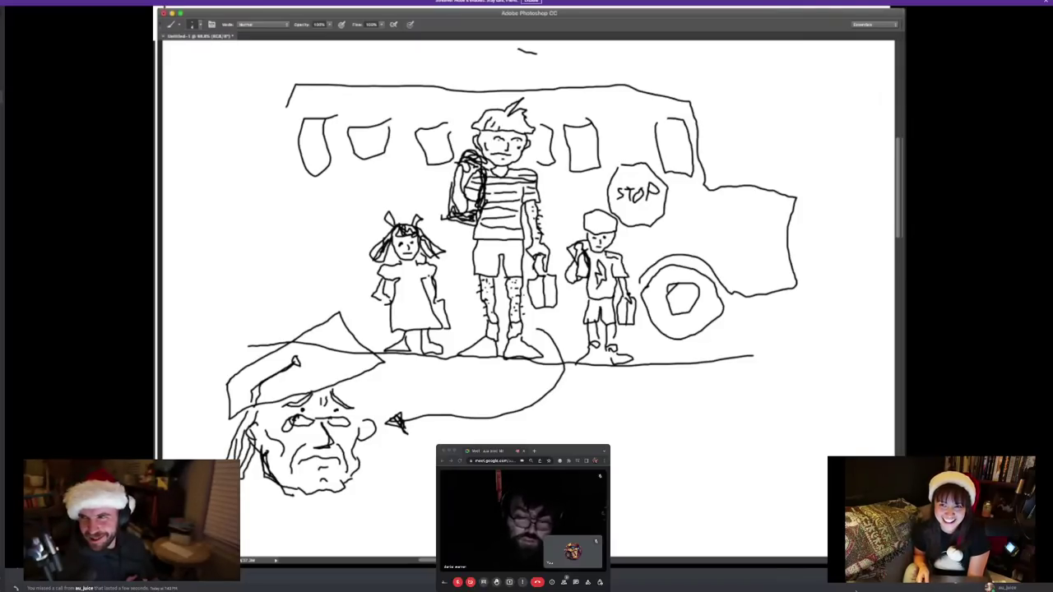
pyautogui.moveTo(355, 386); pyautogui.dragTo(327, 388)
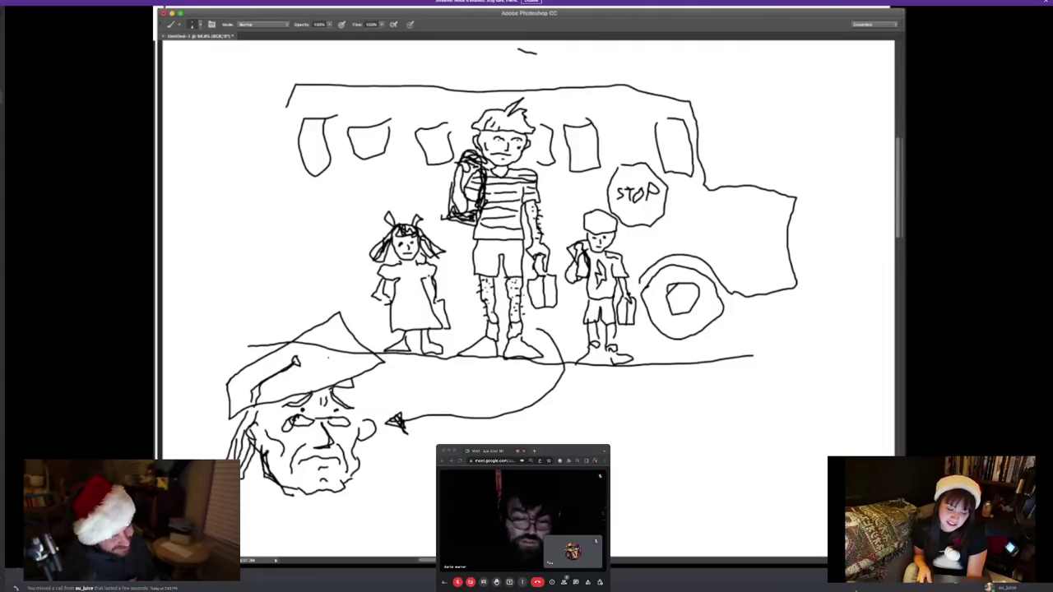
pyautogui.moveTo(304, 357); pyautogui.dragTo(294, 361)
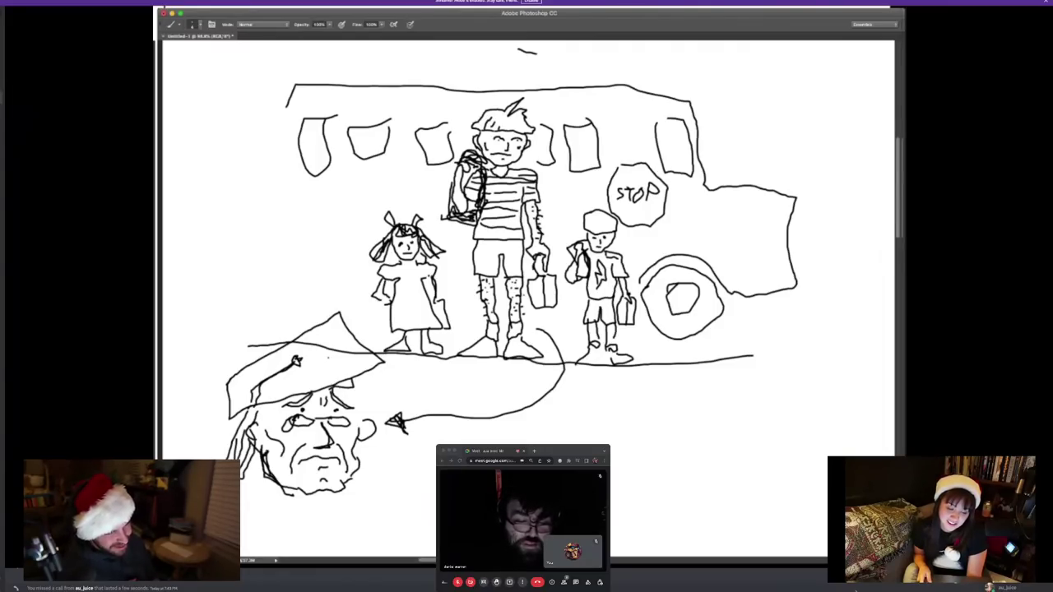
pyautogui.moveTo(246, 407); pyautogui.dragTo(225, 407)
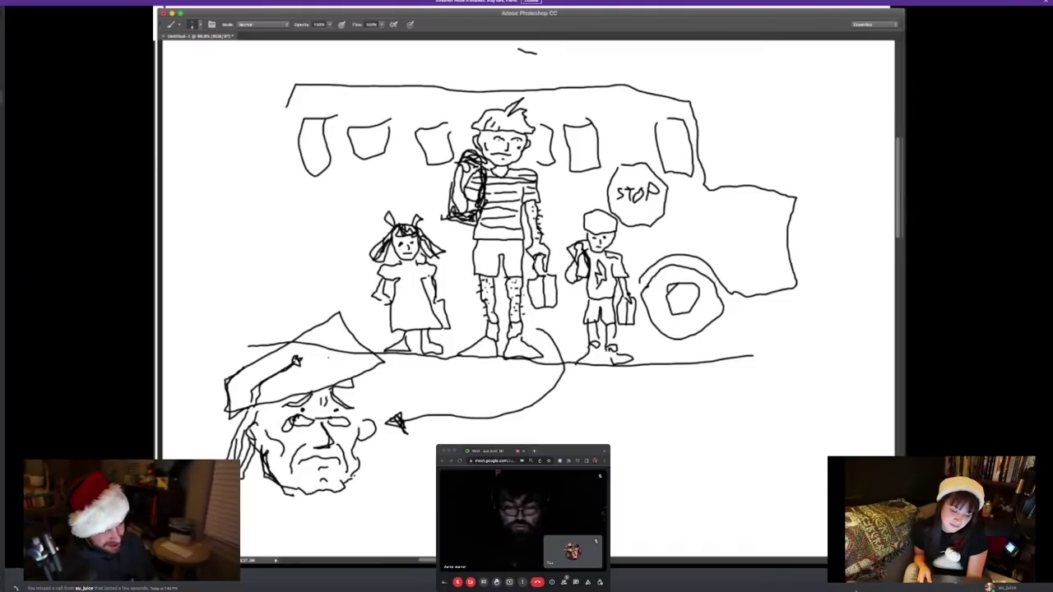
# Draw the graduate's shoulders and gown with long vertical fold lines, and add tufts of hair under the cap above the ear
pyautogui.moveTo(355, 475)
pyautogui.mouseDown()
pyautogui.moveTo(411, 476)
pyautogui.moveTo(436, 527)
pyautogui.mouseUp()
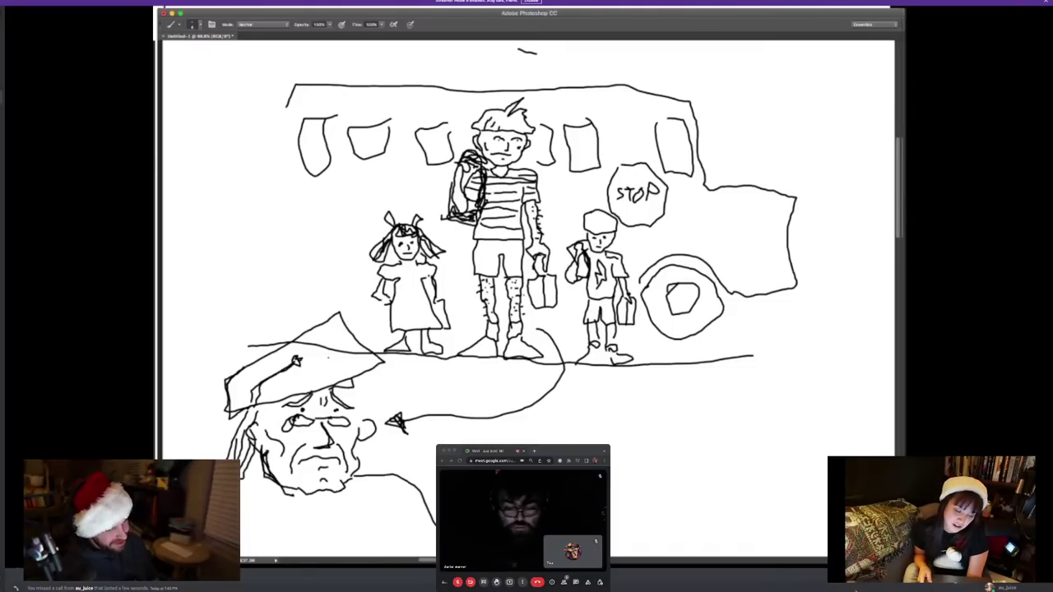
pyautogui.moveTo(381, 473)
pyautogui.mouseDown()
pyautogui.moveTo(398, 494)
pyautogui.moveTo(405, 556)
pyautogui.mouseUp()
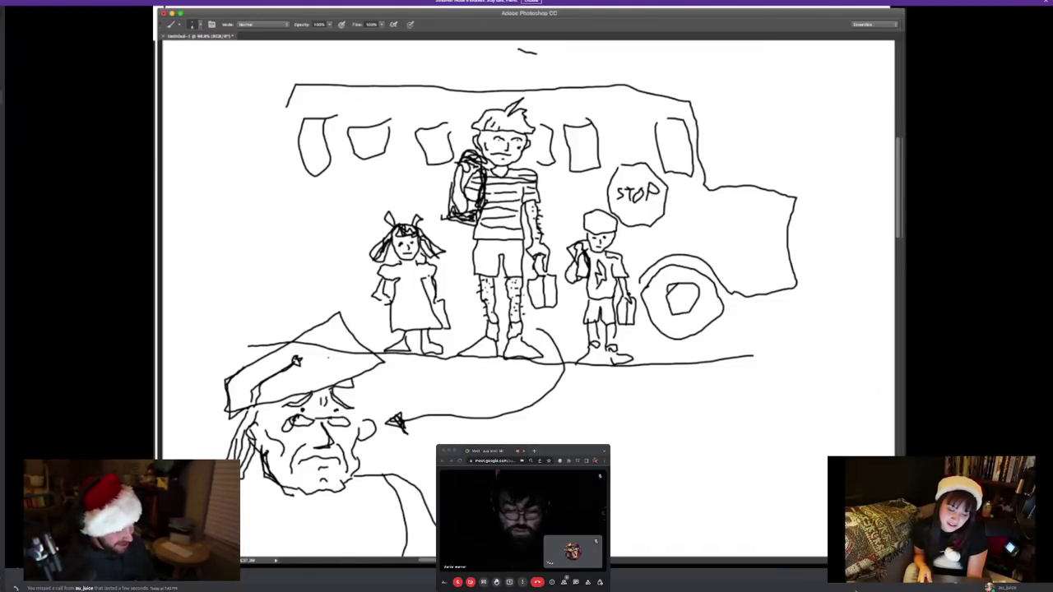
pyautogui.moveTo(359, 479); pyautogui.dragTo(364, 543)
pyautogui.moveTo(270, 478)
pyautogui.mouseDown()
pyautogui.moveTo(240, 482)
pyautogui.moveTo(276, 521)
pyautogui.moveTo(282, 558)
pyautogui.mouseUp()
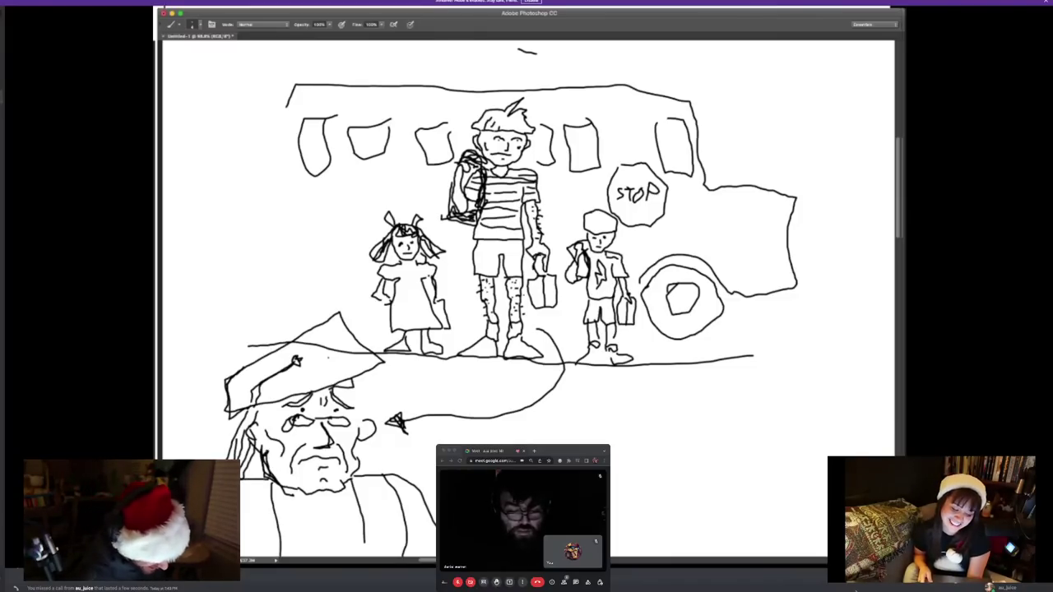
pyautogui.moveTo(244, 482); pyautogui.dragTo(242, 522)
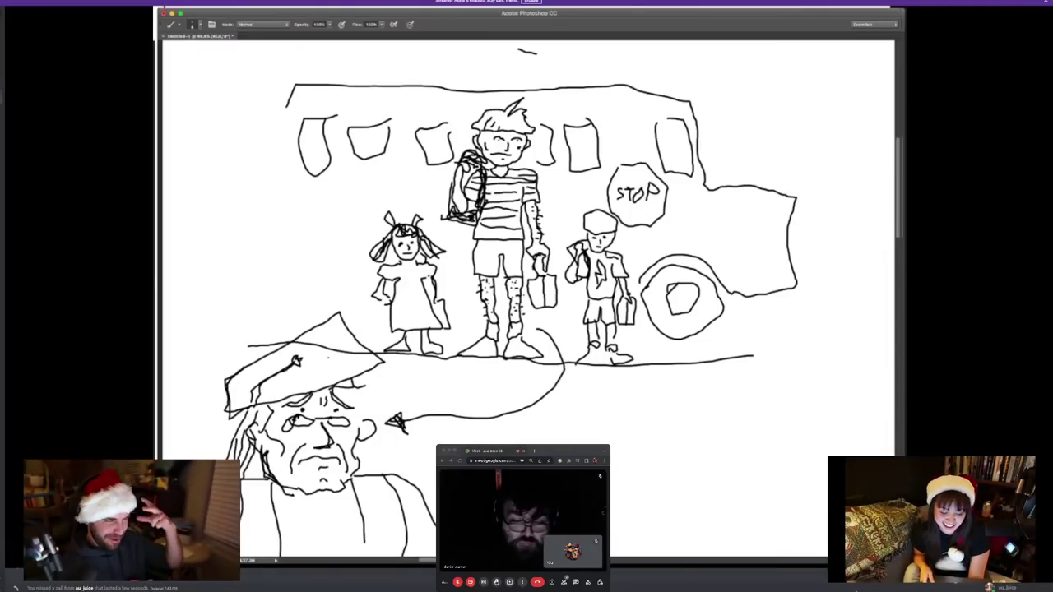
pyautogui.moveTo(360, 385)
pyautogui.mouseDown()
pyautogui.moveTo(377, 394)
pyautogui.moveTo(377, 416)
pyautogui.moveTo(360, 423)
pyautogui.moveTo(358, 388)
pyautogui.moveTo(352, 417)
pyautogui.mouseUp()
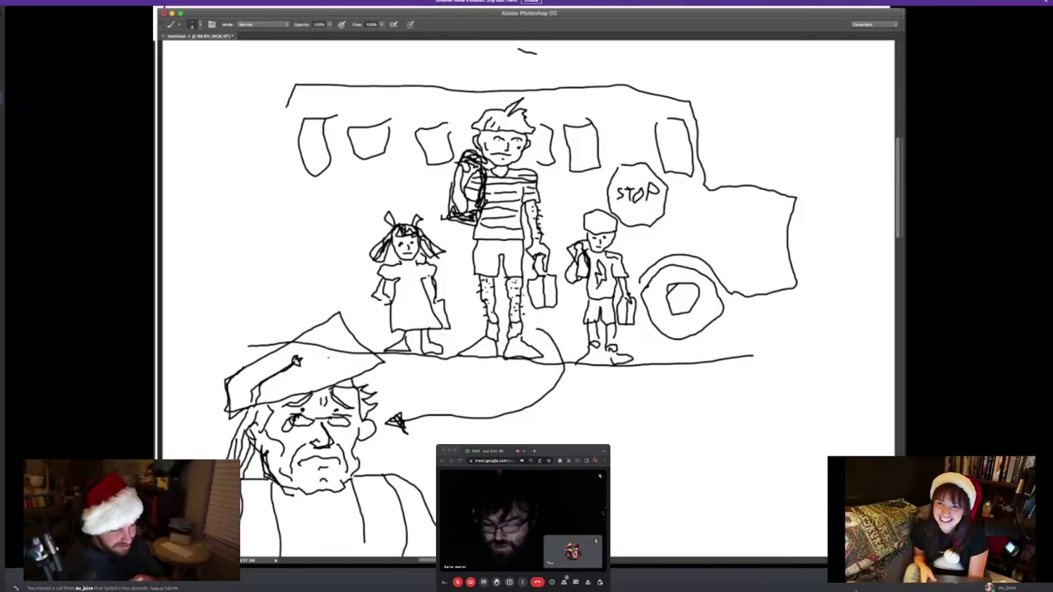
# Start a second face below the small boy with a bulbous nose, two round eyes with dark pupils and an open grin
pyautogui.moveTo(625, 429); pyautogui.dragTo(635, 453)
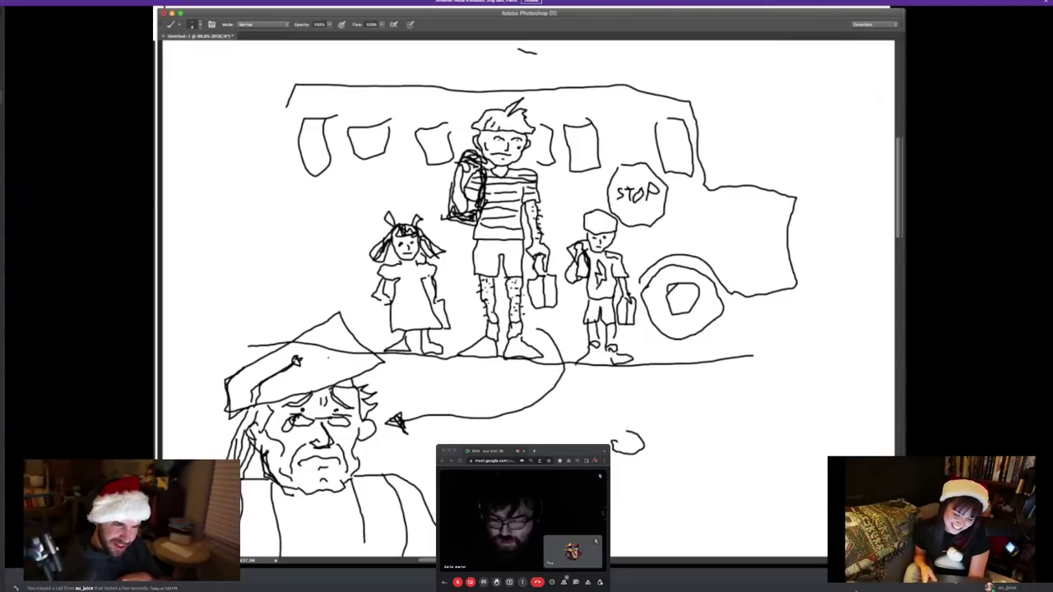
pyautogui.moveTo(593, 416)
pyautogui.mouseDown()
pyautogui.moveTo(601, 428)
pyautogui.moveTo(580, 445)
pyautogui.moveTo(636, 408)
pyautogui.moveTo(635, 432)
pyautogui.mouseUp()
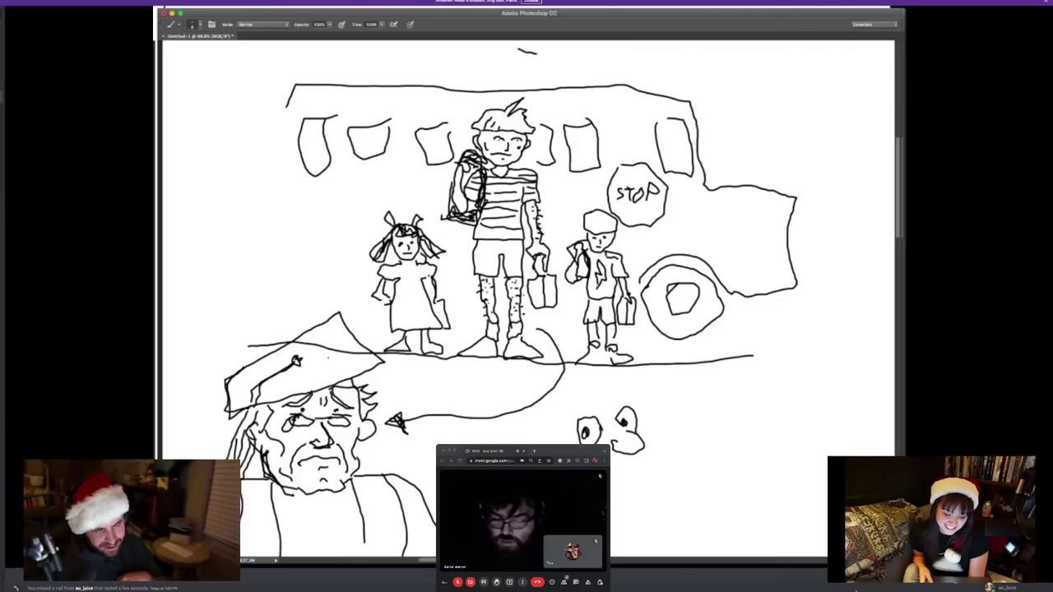
pyautogui.moveTo(623, 419); pyautogui.dragTo(626, 428)
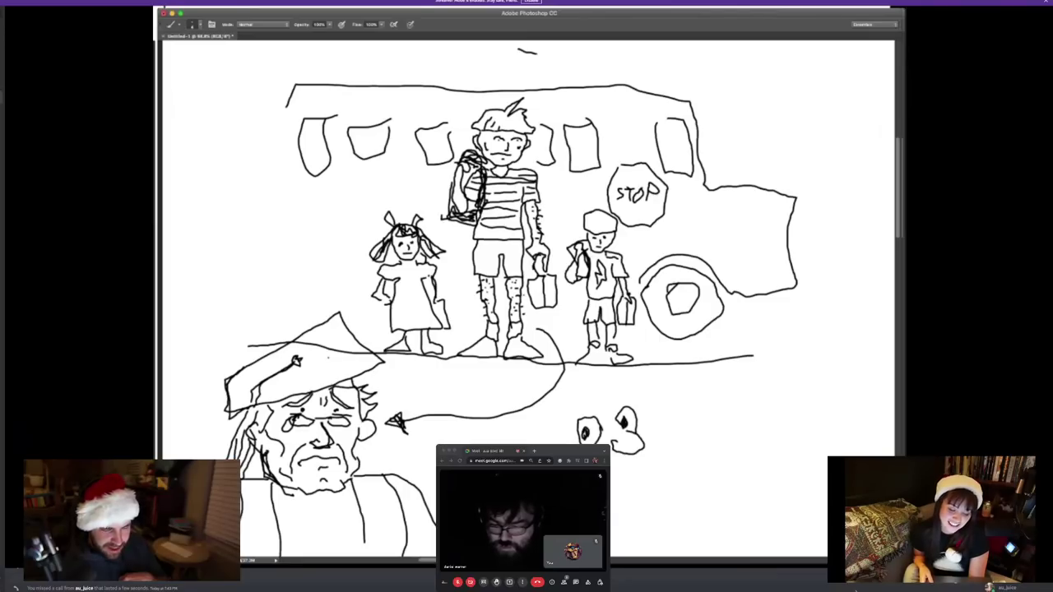
pyautogui.moveTo(639, 460); pyautogui.dragTo(612, 466)
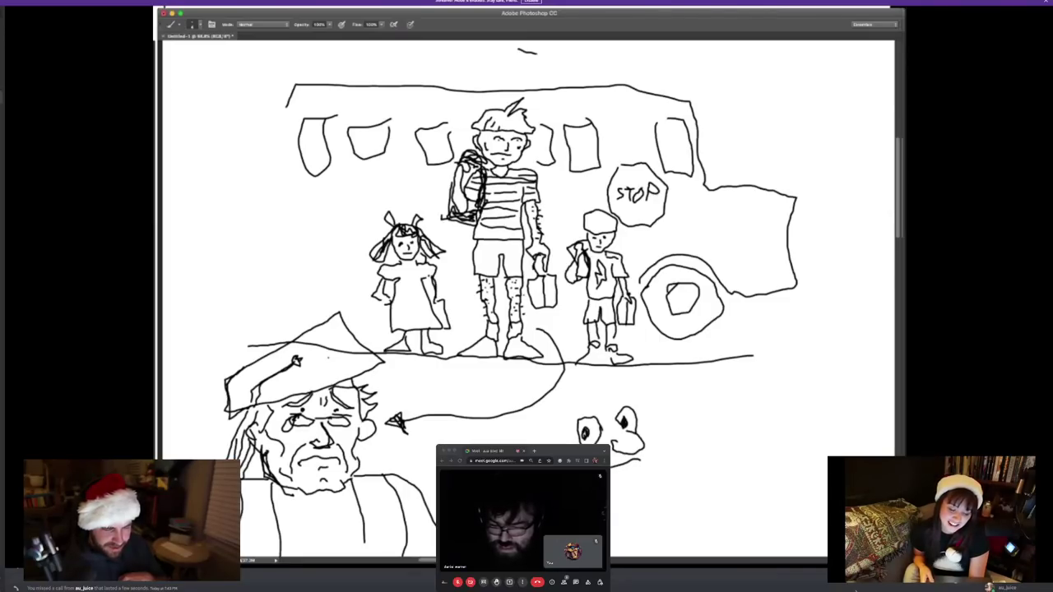
pyautogui.moveTo(612, 504); pyautogui.dragTo(640, 468)
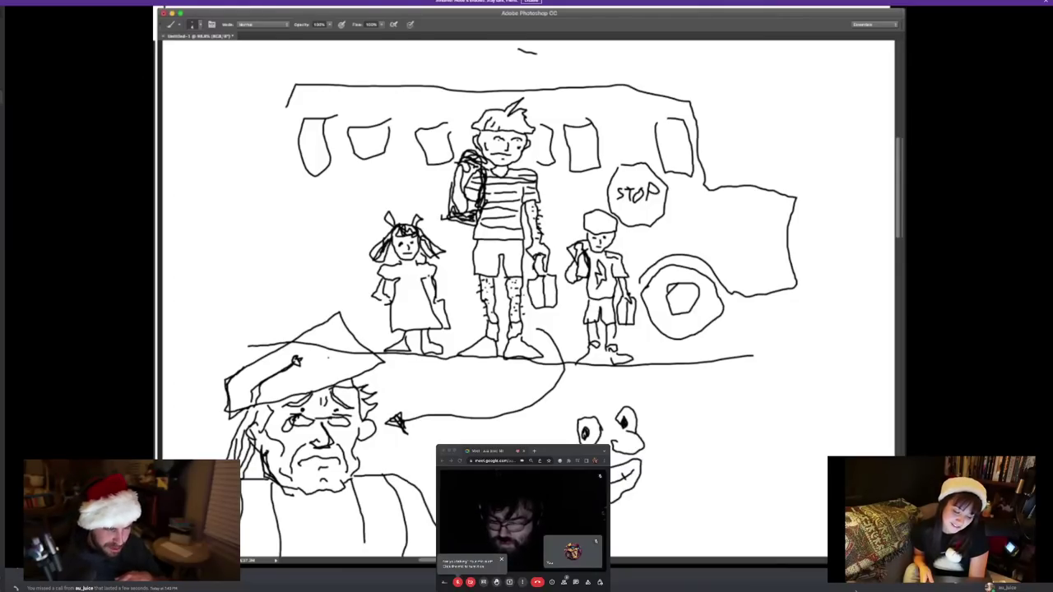
# Finish the grinning face with a jutting jaw, a curled tuft at the chin, raised eyebrows, a forehead line and the start of an ear
pyautogui.moveTo(652, 451)
pyautogui.mouseDown()
pyautogui.moveTo(678, 492)
pyautogui.moveTo(614, 527)
pyautogui.mouseUp()
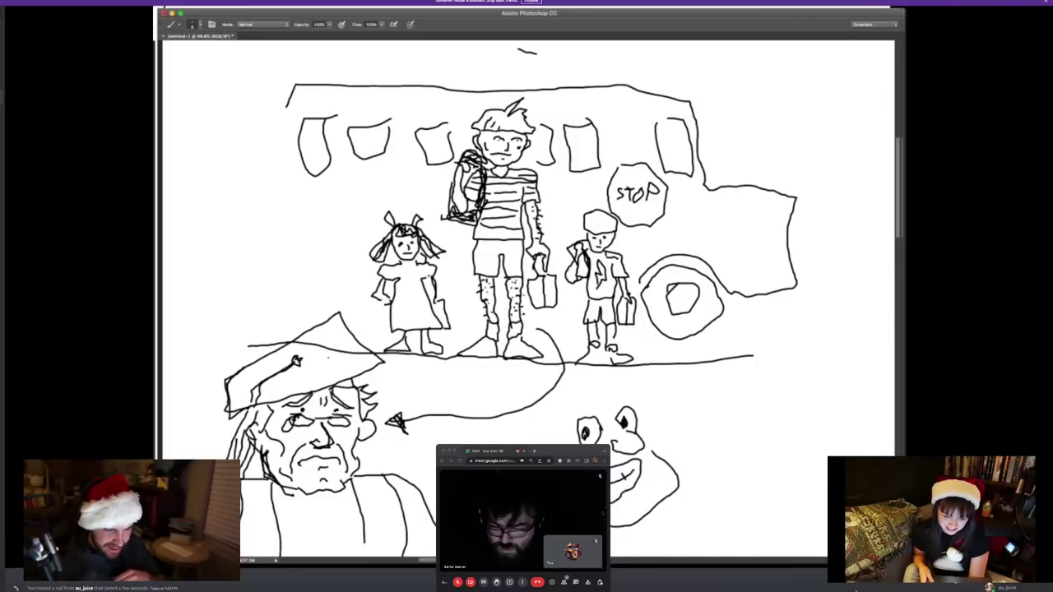
pyautogui.moveTo(611, 525)
pyautogui.mouseDown()
pyautogui.moveTo(693, 517)
pyautogui.moveTo(698, 506)
pyautogui.moveTo(671, 513)
pyautogui.moveTo(667, 500)
pyautogui.moveTo(656, 502)
pyautogui.moveTo(685, 516)
pyautogui.moveTo(640, 514)
pyautogui.moveTo(683, 486)
pyautogui.mouseUp()
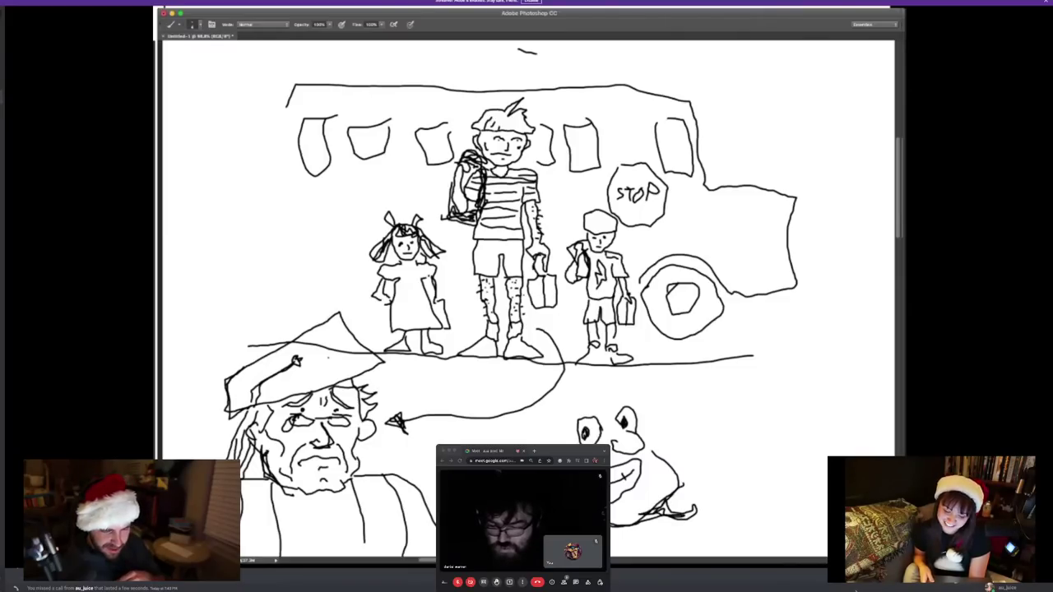
pyautogui.moveTo(628, 396)
pyautogui.mouseDown()
pyautogui.moveTo(635, 405)
pyautogui.moveTo(627, 394)
pyautogui.mouseUp()
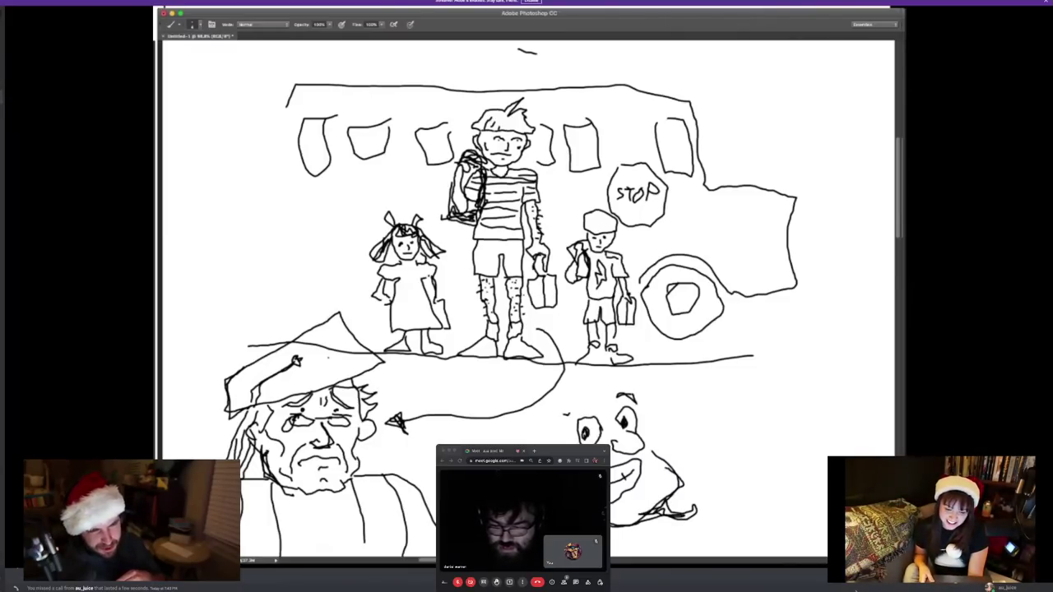
pyautogui.moveTo(570, 413)
pyautogui.mouseDown()
pyautogui.moveTo(589, 403)
pyautogui.moveTo(563, 422)
pyautogui.moveTo(584, 402)
pyautogui.mouseUp()
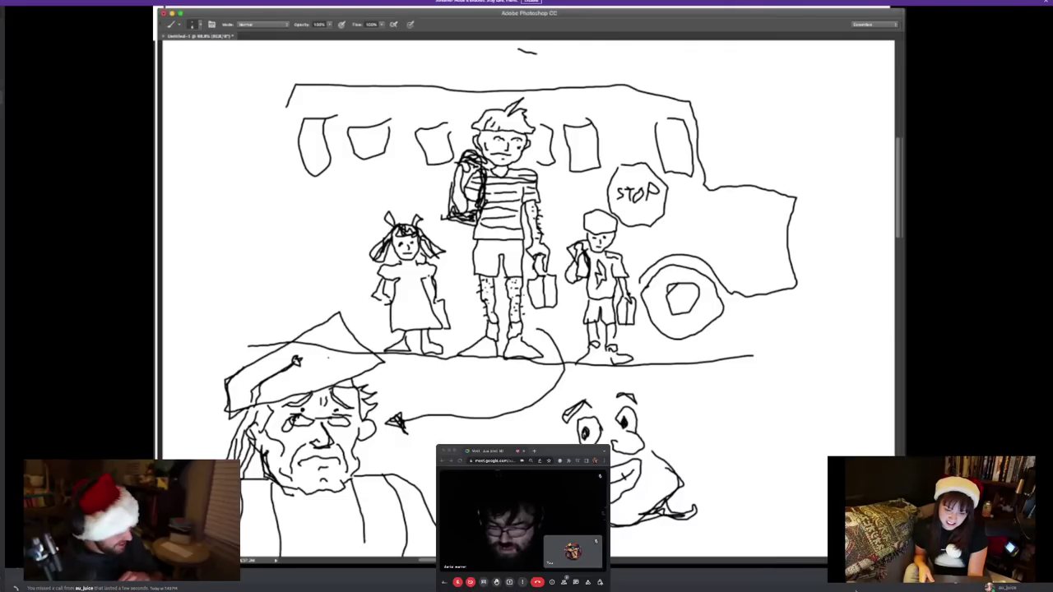
pyautogui.moveTo(644, 380); pyautogui.dragTo(643, 442)
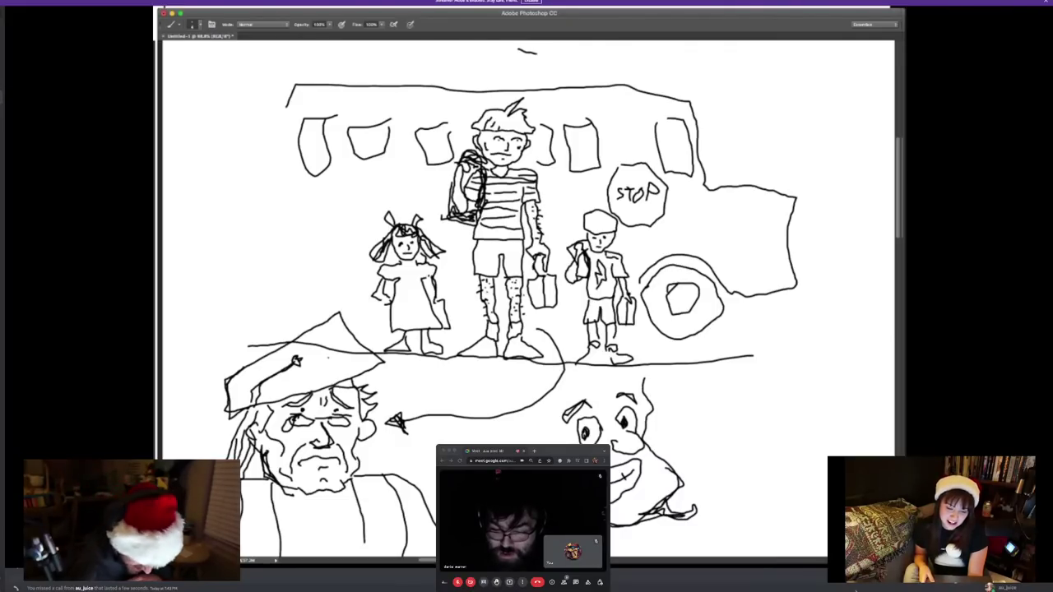
pyautogui.moveTo(521, 443); pyautogui.dragTo(548, 436)
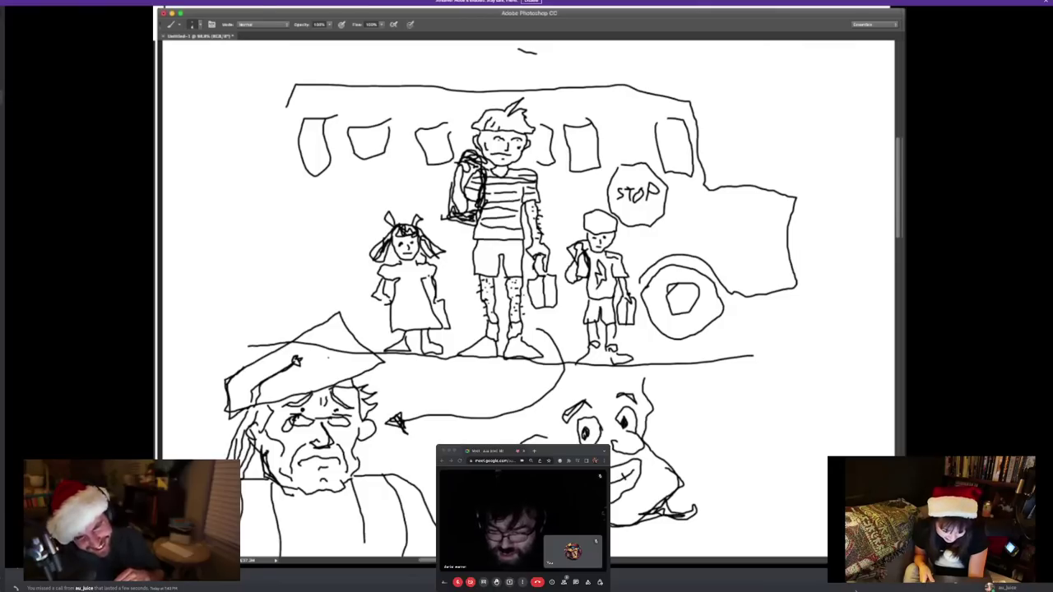
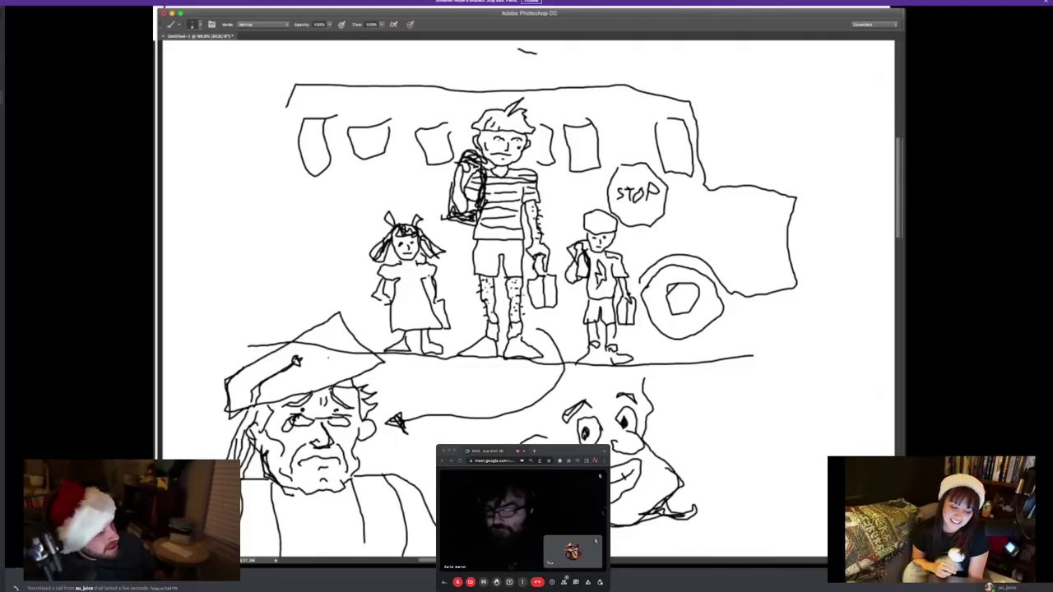
# View the whole canvas with all of its doodles at once
pyautogui.press('z')
pyautogui.hotkey('ctrl', '-')
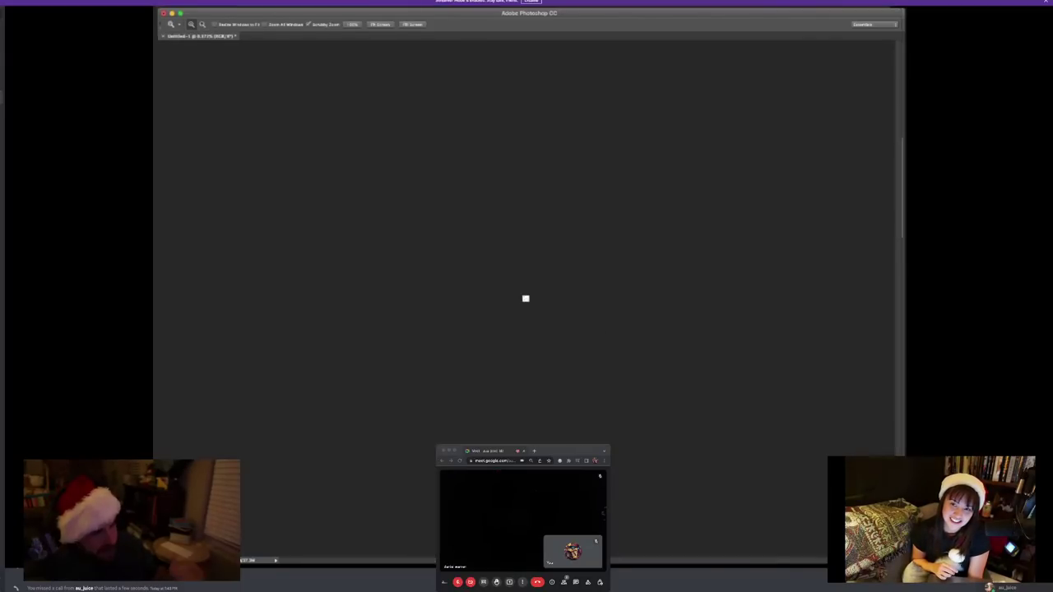
pyautogui.hotkey('ctrl', '0')
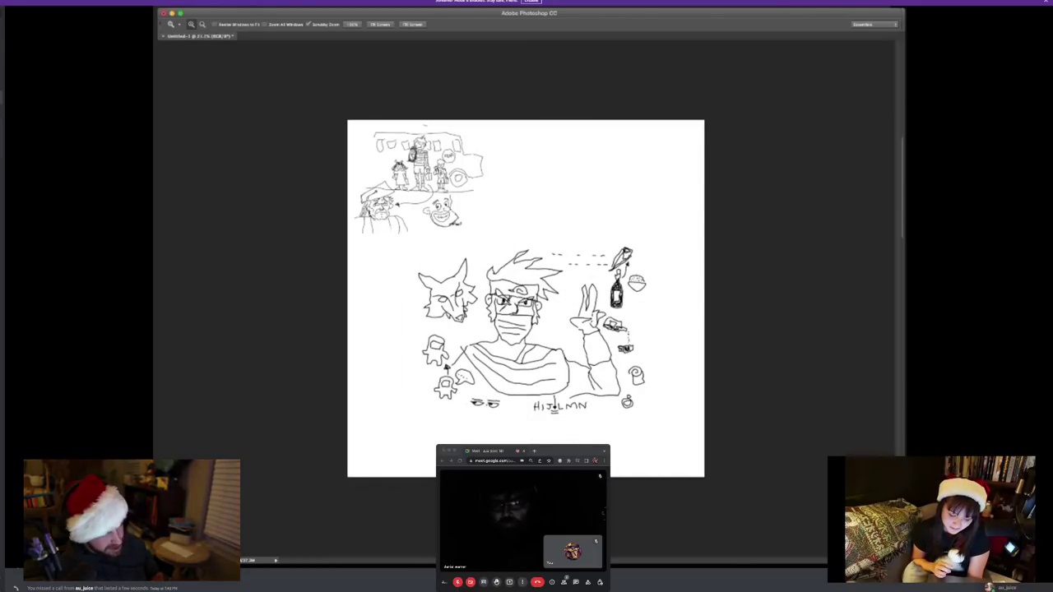
pyautogui.hotkey('ctrl', '+')
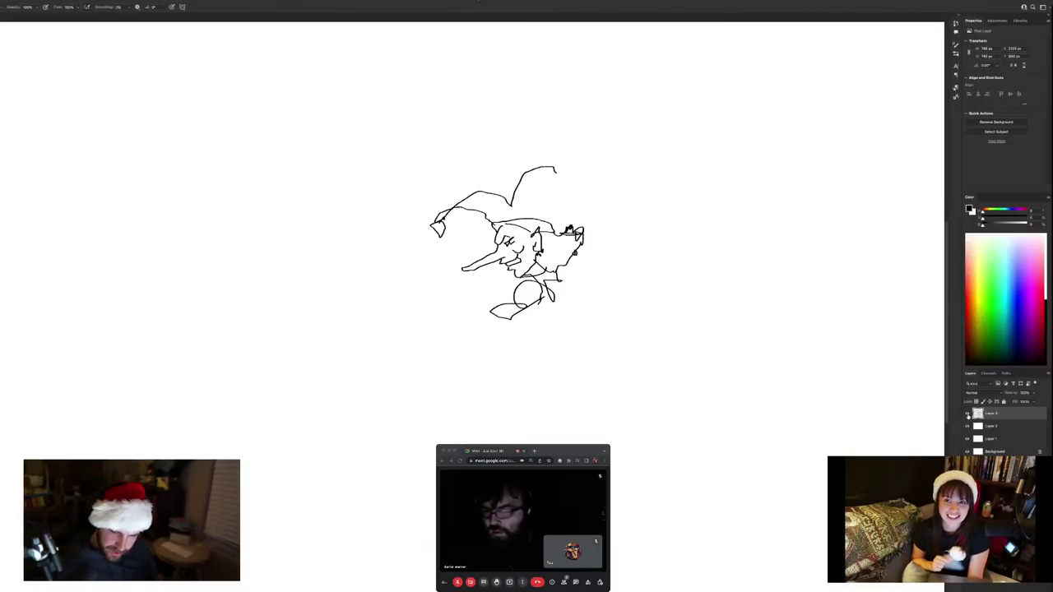
# Hide the jester sketch's layer and draw a small tilted face with a nose, eyes and mouth on a new layer
pyautogui.click(967, 414)
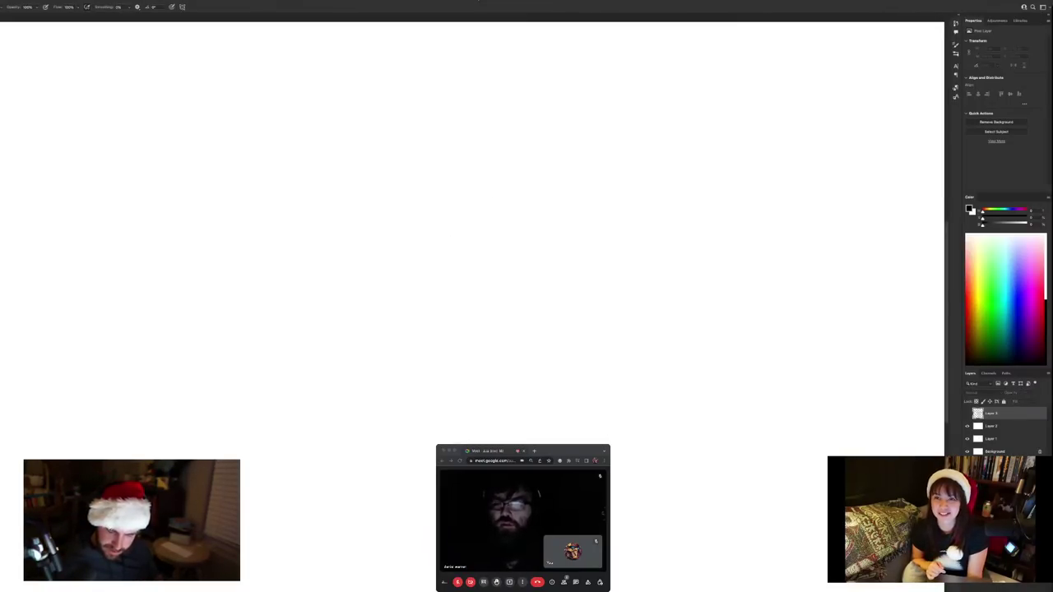
pyautogui.press('super+shift+alt+n')
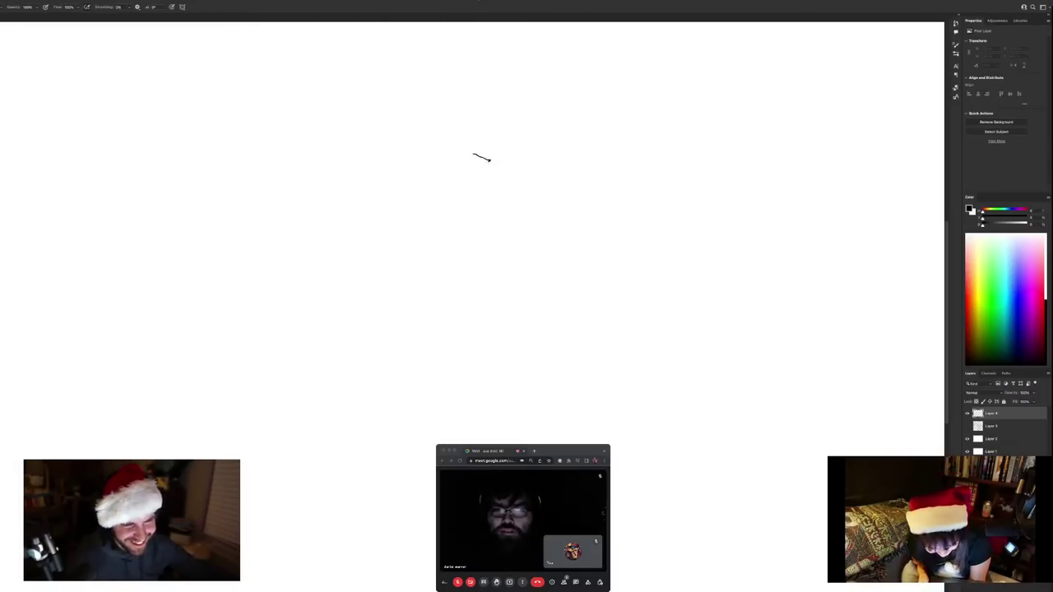
pyautogui.click(482, 163)
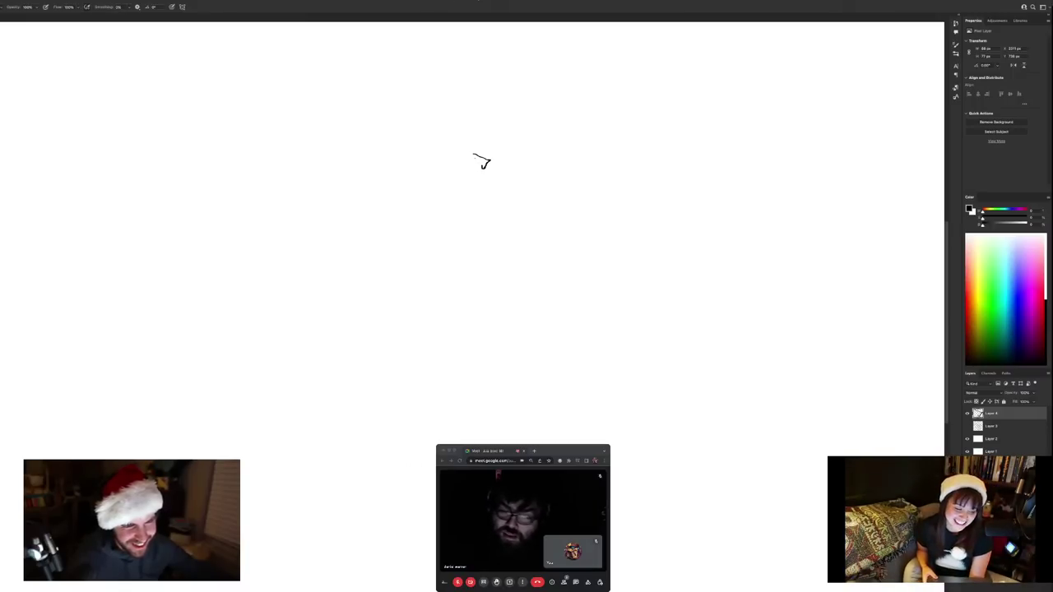
pyautogui.click(466, 153)
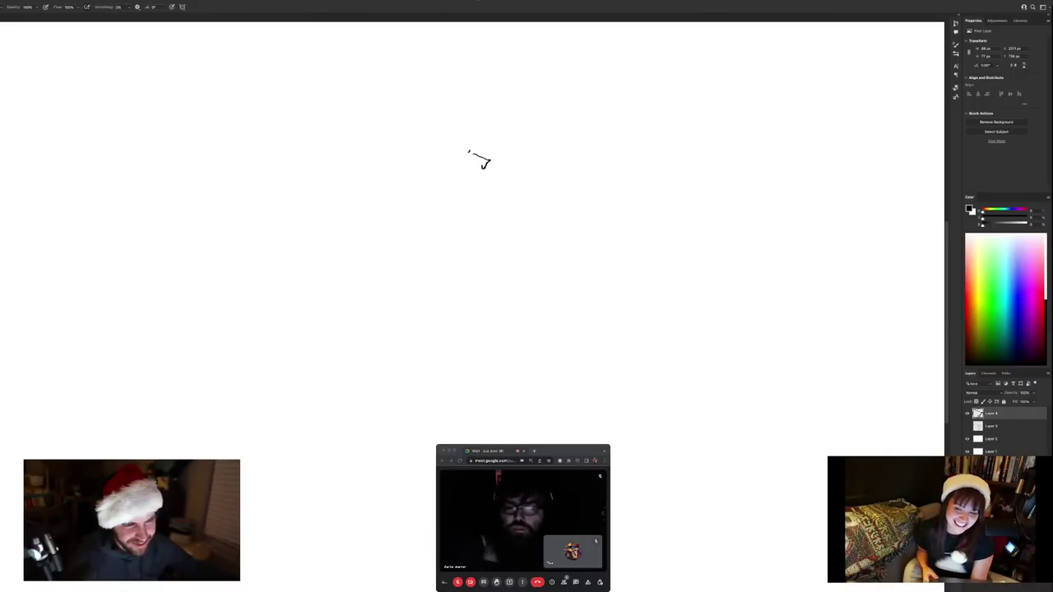
pyautogui.moveTo(468, 150)
pyautogui.mouseDown()
pyautogui.moveTo(461, 165)
pyautogui.moveTo(468, 146)
pyautogui.mouseUp()
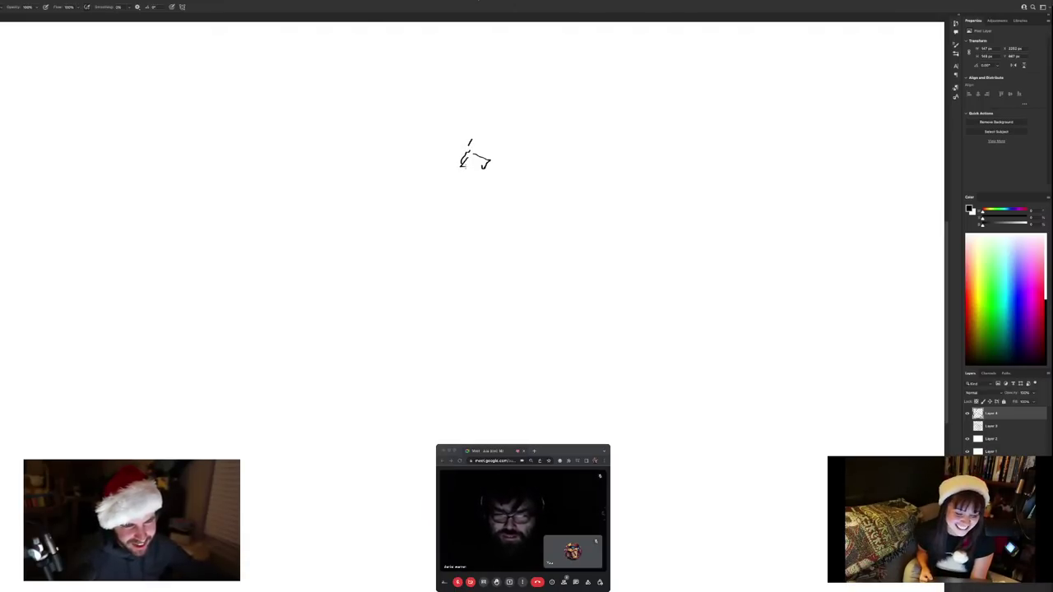
pyautogui.moveTo(467, 156); pyautogui.dragTo(470, 161)
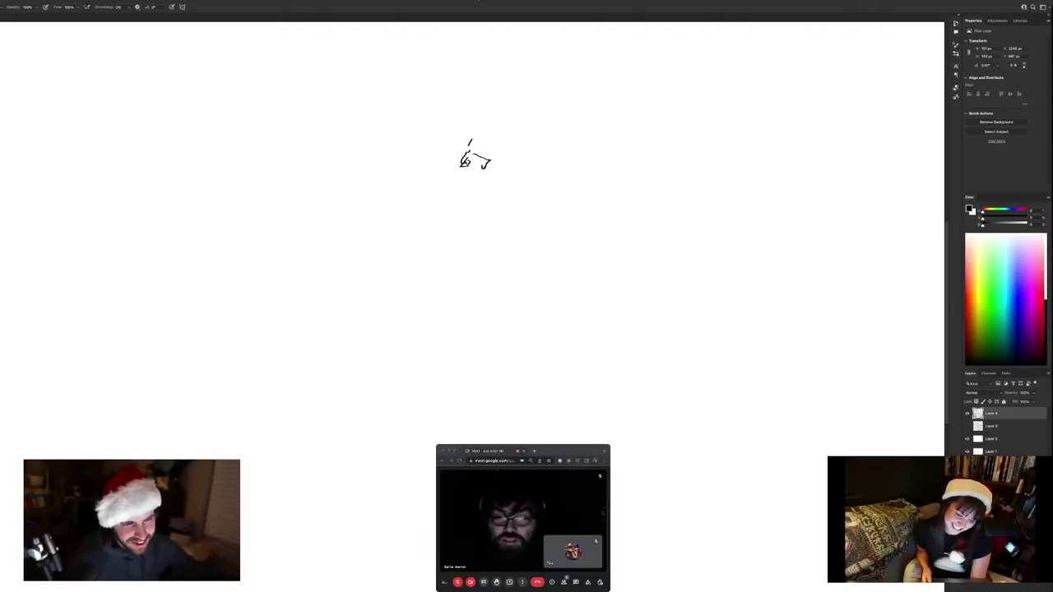
pyautogui.moveTo(463, 159); pyautogui.dragTo(473, 148)
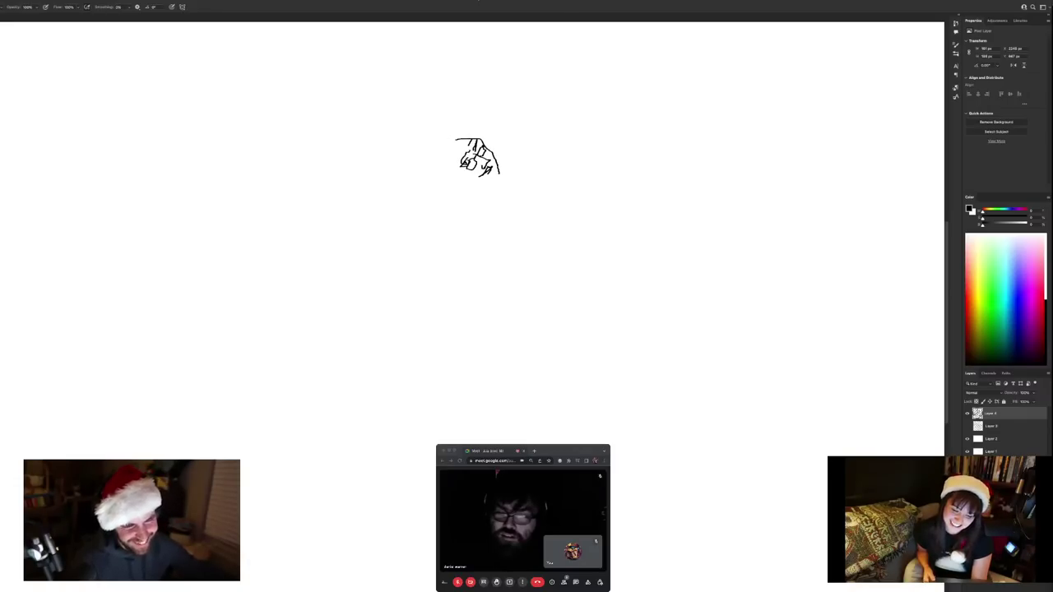
# Draw the tilted head's chin and small ear, and a long curved sweep of hair trailing down and around to a point
pyautogui.moveTo(492, 185); pyautogui.dragTo(465, 186)
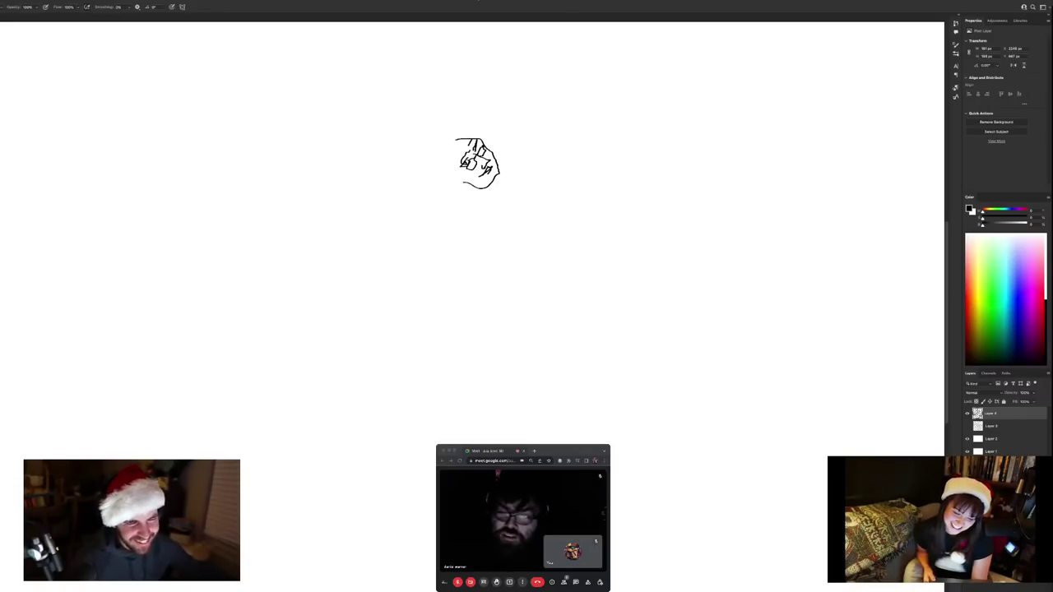
pyautogui.click(450, 180)
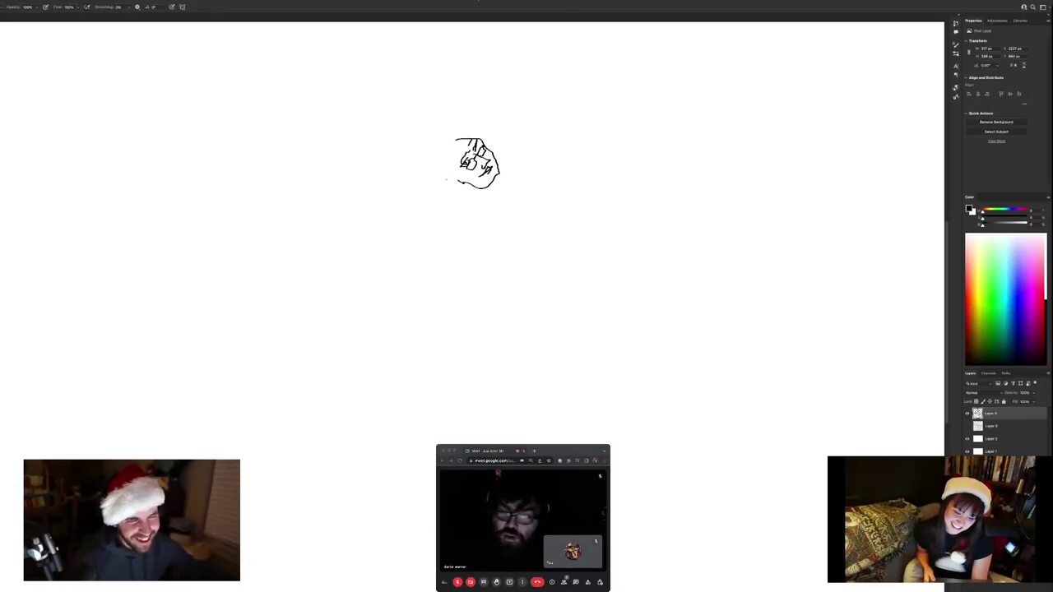
pyautogui.moveTo(450, 180); pyautogui.dragTo(465, 187)
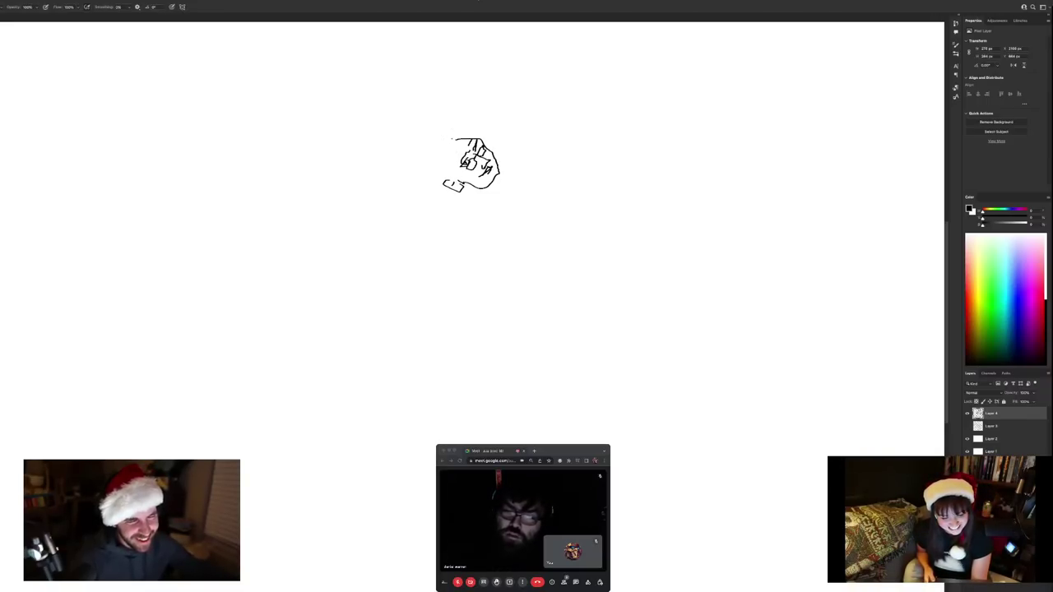
pyautogui.moveTo(456, 137)
pyautogui.mouseDown()
pyautogui.moveTo(414, 154)
pyautogui.moveTo(382, 157)
pyautogui.moveTo(371, 186)
pyautogui.mouseUp()
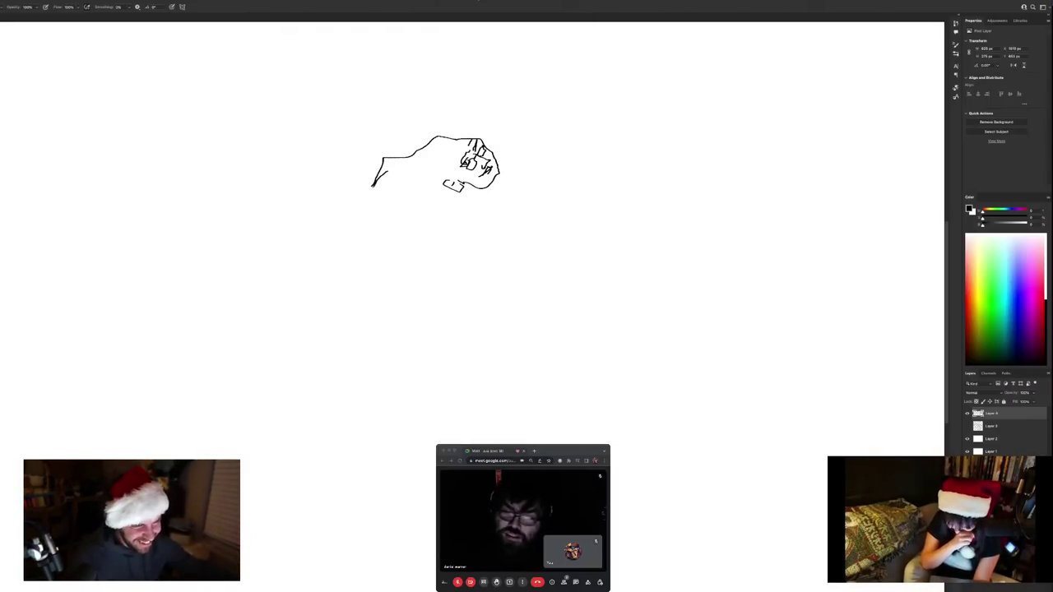
pyautogui.moveTo(375, 181)
pyautogui.mouseDown()
pyautogui.moveTo(351, 218)
pyautogui.moveTo(361, 250)
pyautogui.moveTo(454, 320)
pyautogui.moveTo(495, 303)
pyautogui.moveTo(464, 312)
pyautogui.moveTo(421, 303)
pyautogui.moveTo(366, 257)
pyautogui.moveTo(363, 211)
pyautogui.moveTo(421, 171)
pyautogui.moveTo(484, 209)
pyautogui.mouseUp()
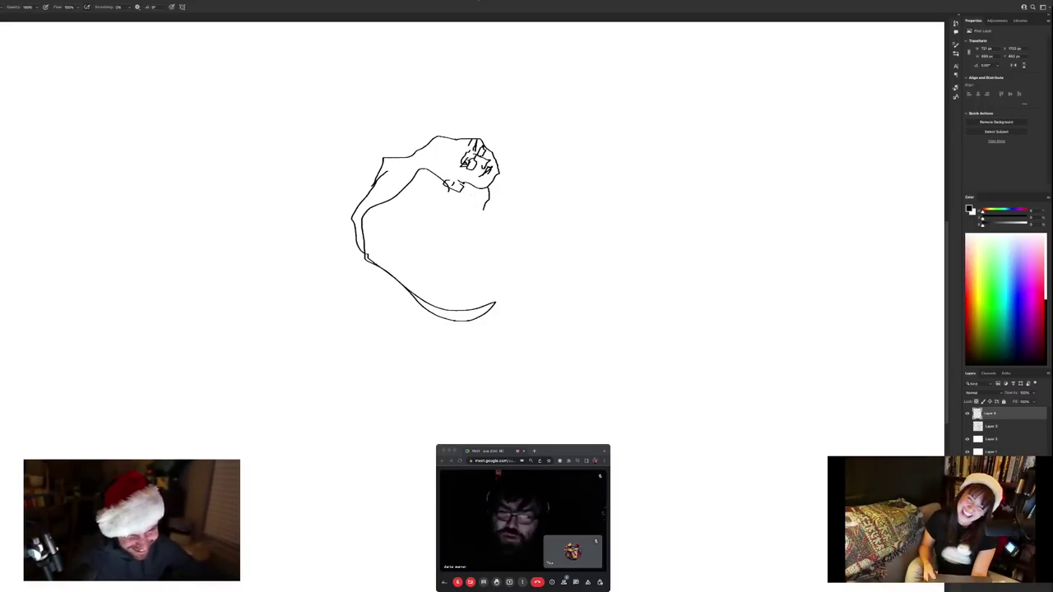
# Add the figure's neck and shoulders, with one arm bent upward on the side opposite the hair
pyautogui.moveTo(463, 189)
pyautogui.mouseDown()
pyautogui.moveTo(467, 203)
pyautogui.moveTo(416, 253)
pyautogui.mouseUp()
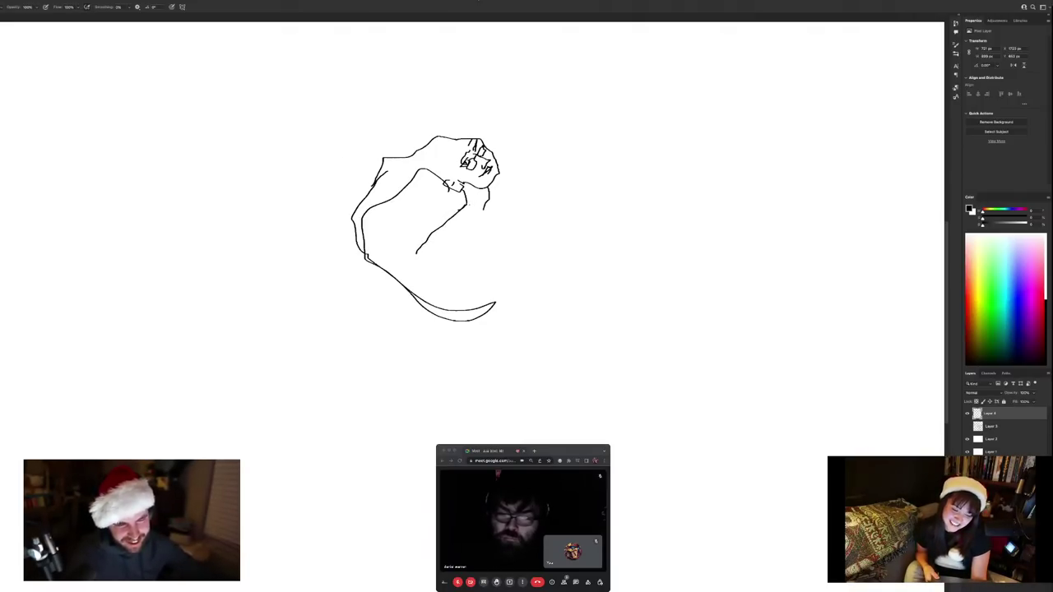
pyautogui.moveTo(445, 202)
pyautogui.mouseDown()
pyautogui.moveTo(511, 207)
pyautogui.moveTo(537, 243)
pyautogui.moveTo(594, 202)
pyautogui.moveTo(604, 220)
pyautogui.moveTo(603, 232)
pyautogui.moveTo(540, 270)
pyautogui.moveTo(505, 246)
pyautogui.mouseUp()
pyautogui.moveTo(533, 205); pyautogui.dragTo(497, 235)
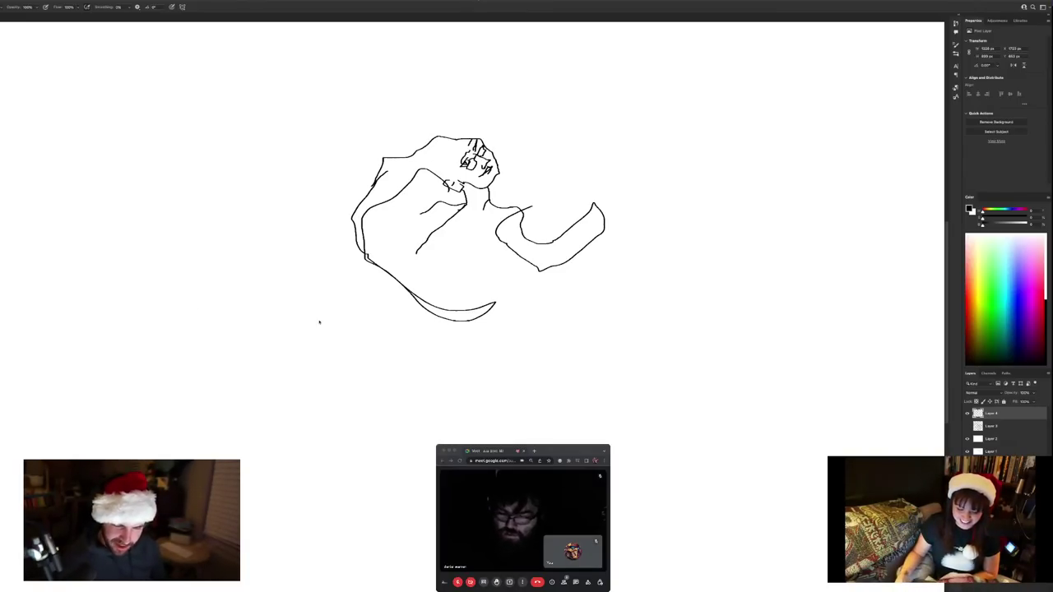
# Hide the long-haired figure's layer and draw an oval nose, wide muzzle and smirking mouth on a new layer
pyautogui.click(968, 413)
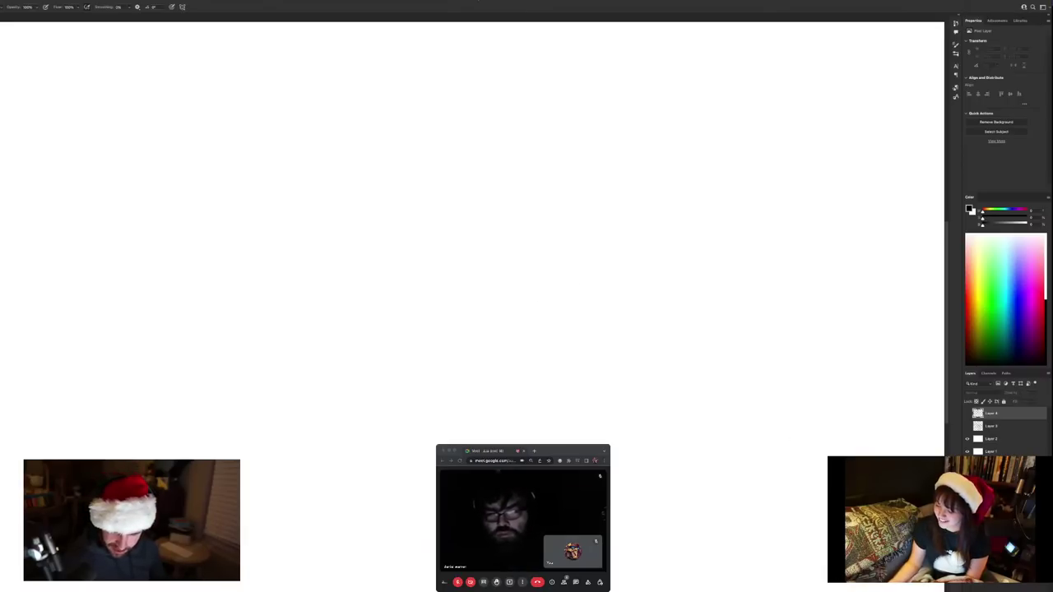
pyautogui.hotkey('ctrl', 'shift', 'alt', 'n')
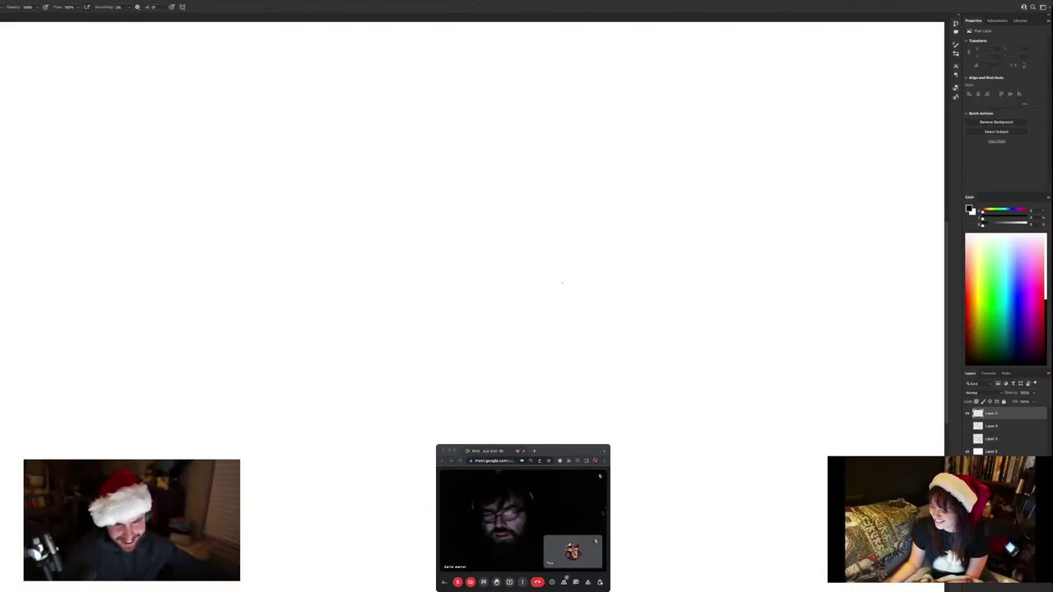
pyautogui.moveTo(567, 285)
pyautogui.mouseDown()
pyautogui.moveTo(548, 284)
pyautogui.moveTo(559, 293)
pyautogui.mouseUp()
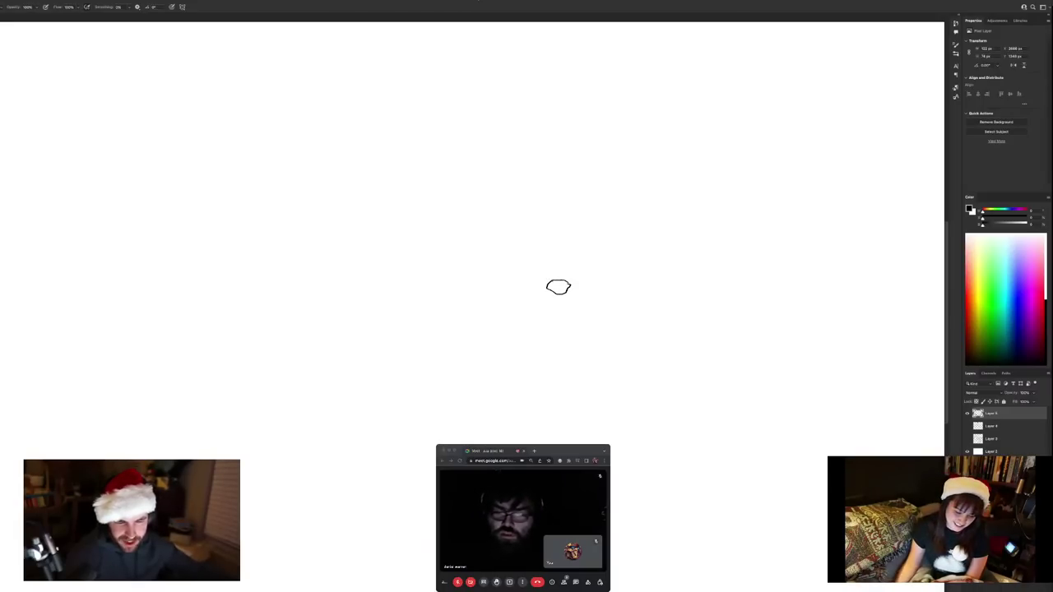
pyautogui.moveTo(549, 281)
pyautogui.mouseDown()
pyautogui.moveTo(512, 291)
pyautogui.moveTo(510, 304)
pyautogui.moveTo(560, 323)
pyautogui.moveTo(583, 289)
pyautogui.mouseUp()
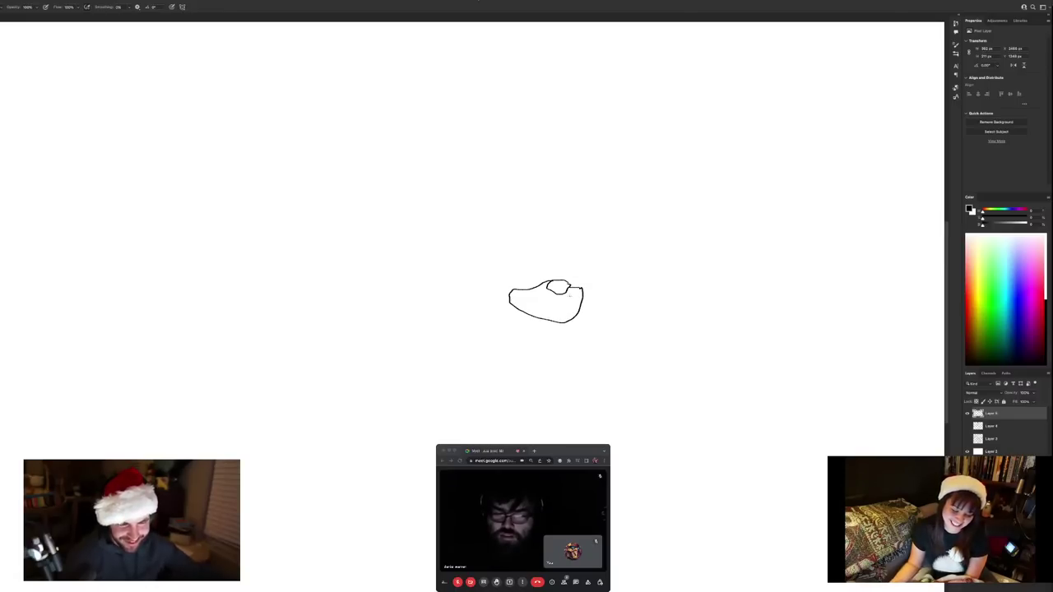
pyautogui.moveTo(569, 302)
pyautogui.mouseDown()
pyautogui.moveTo(527, 298)
pyautogui.moveTo(534, 292)
pyautogui.mouseUp()
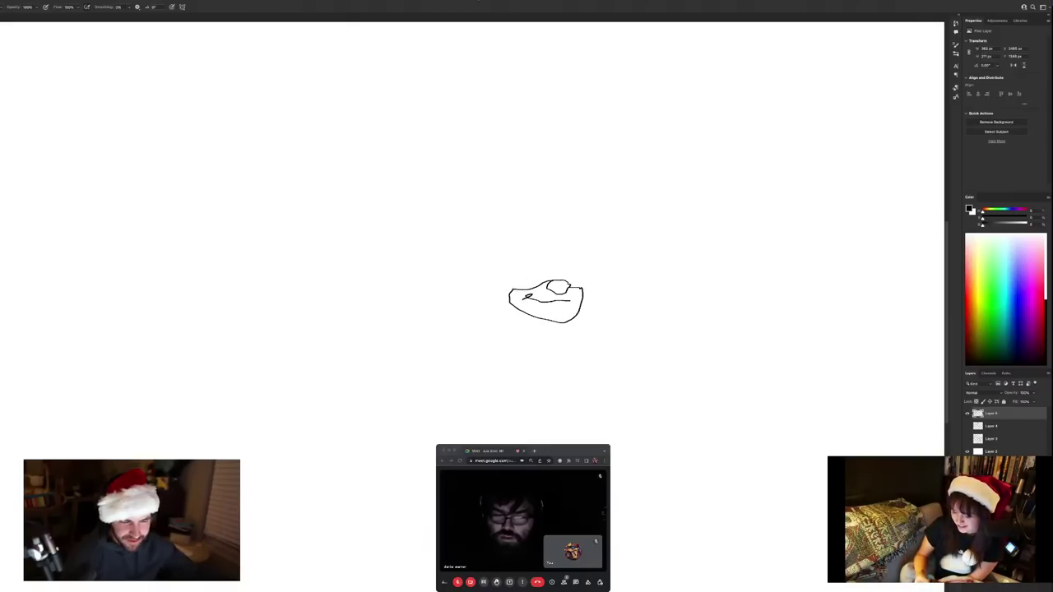
# Draw two large eyes above the muzzle and add their pupils
pyautogui.moveTo(510, 273)
pyautogui.mouseDown()
pyautogui.moveTo(511, 287)
pyautogui.moveTo(547, 273)
pyautogui.mouseUp()
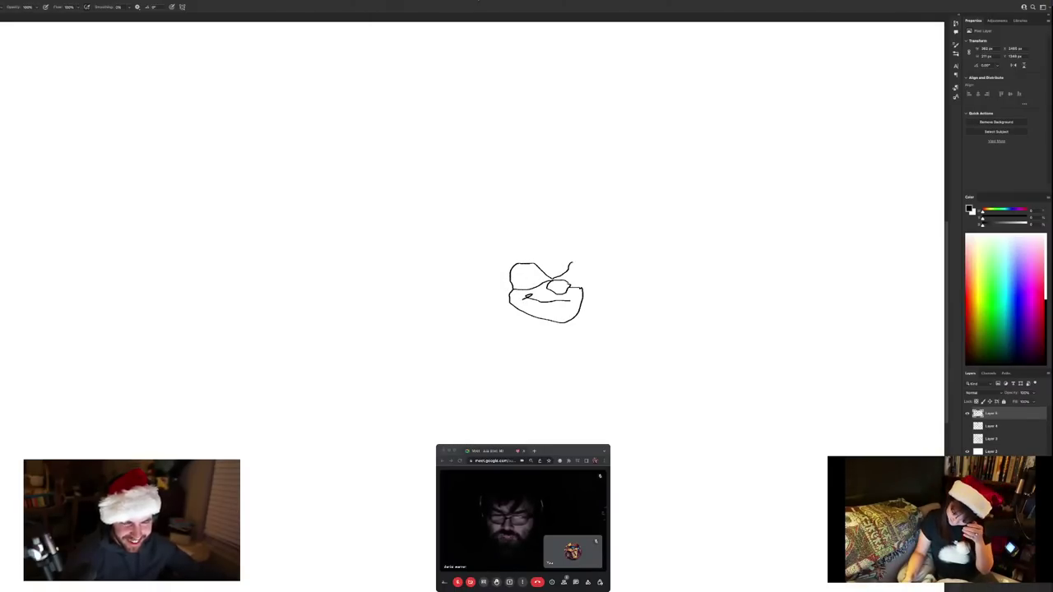
pyautogui.moveTo(572, 263); pyautogui.dragTo(581, 287)
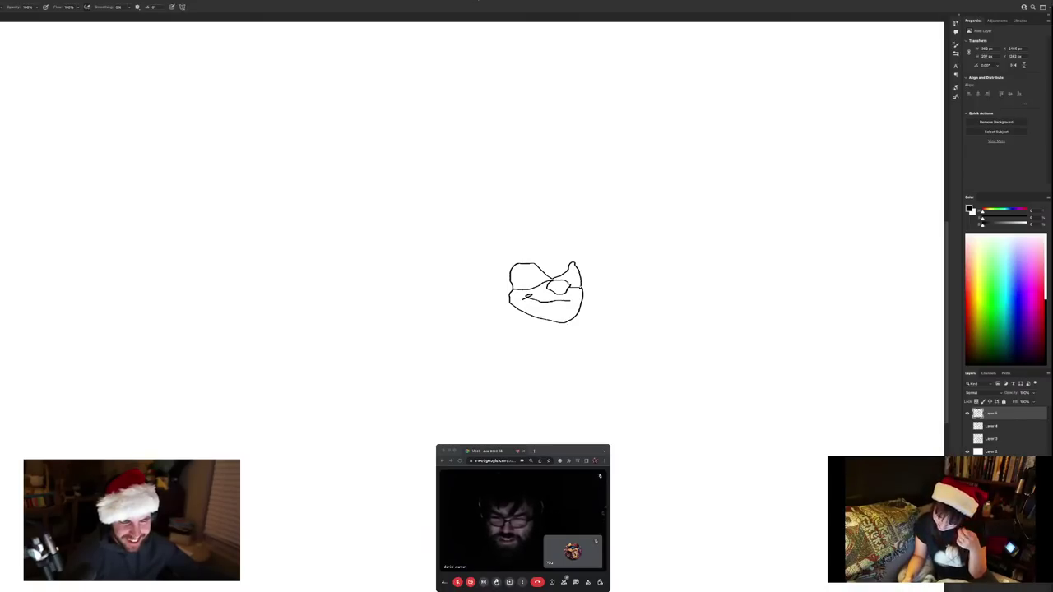
pyautogui.click(529, 277)
pyautogui.moveTo(519, 283); pyautogui.dragTo(522, 275)
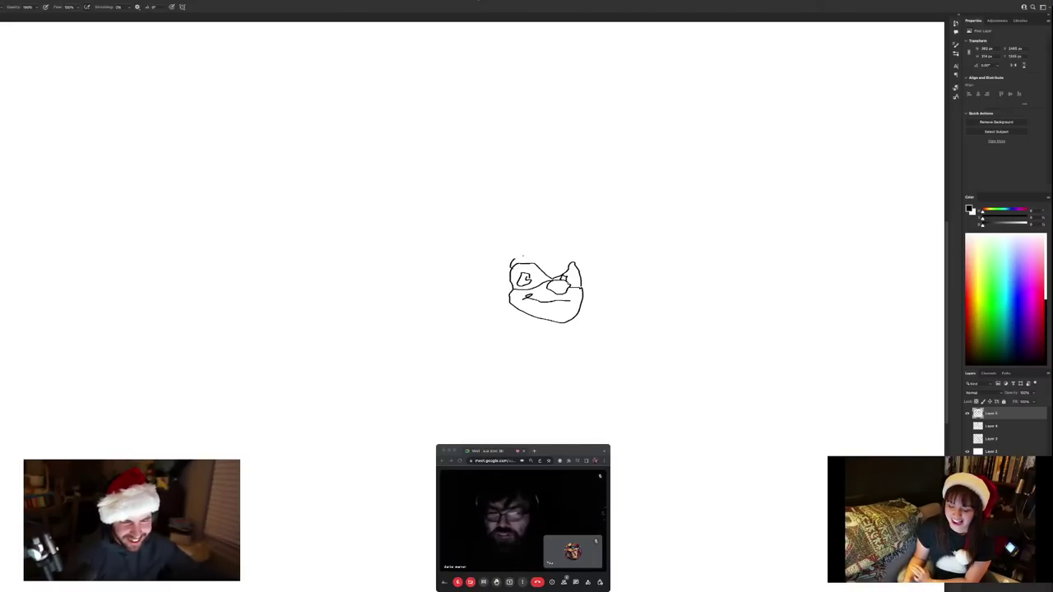
# Draw an angry V-shaped brow, the top of the head and long pointed locks hanging on both sides of the face
pyautogui.moveTo(518, 262)
pyautogui.mouseDown()
pyautogui.moveTo(545, 256)
pyautogui.moveTo(556, 274)
pyautogui.mouseUp()
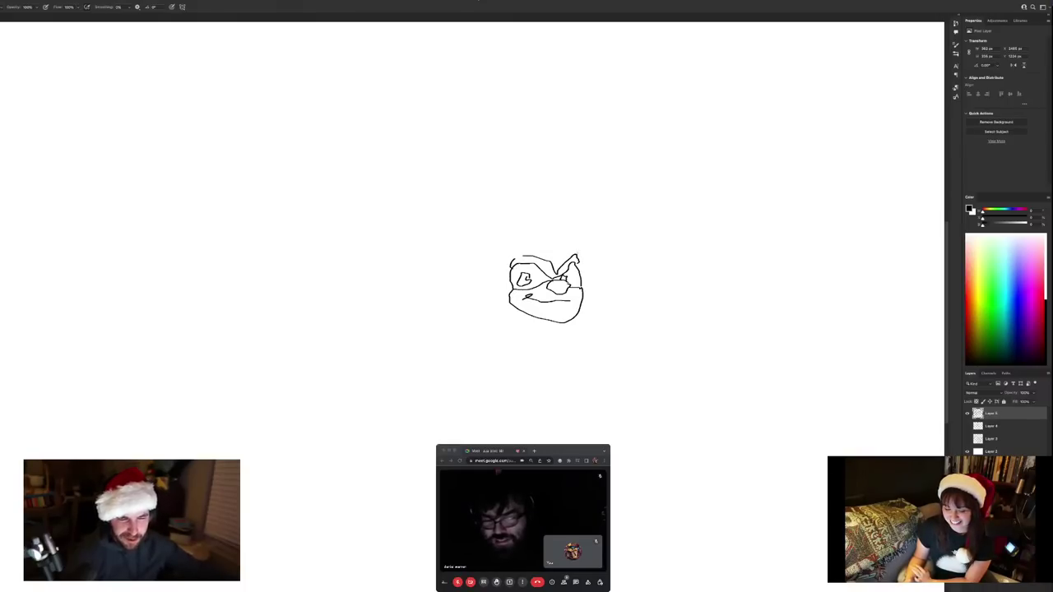
pyautogui.moveTo(578, 260)
pyautogui.mouseDown()
pyautogui.moveTo(566, 241)
pyautogui.moveTo(493, 236)
pyautogui.moveTo(420, 298)
pyautogui.moveTo(467, 277)
pyautogui.moveTo(448, 344)
pyautogui.moveTo(468, 314)
pyautogui.moveTo(488, 347)
pyautogui.moveTo(501, 278)
pyautogui.mouseUp()
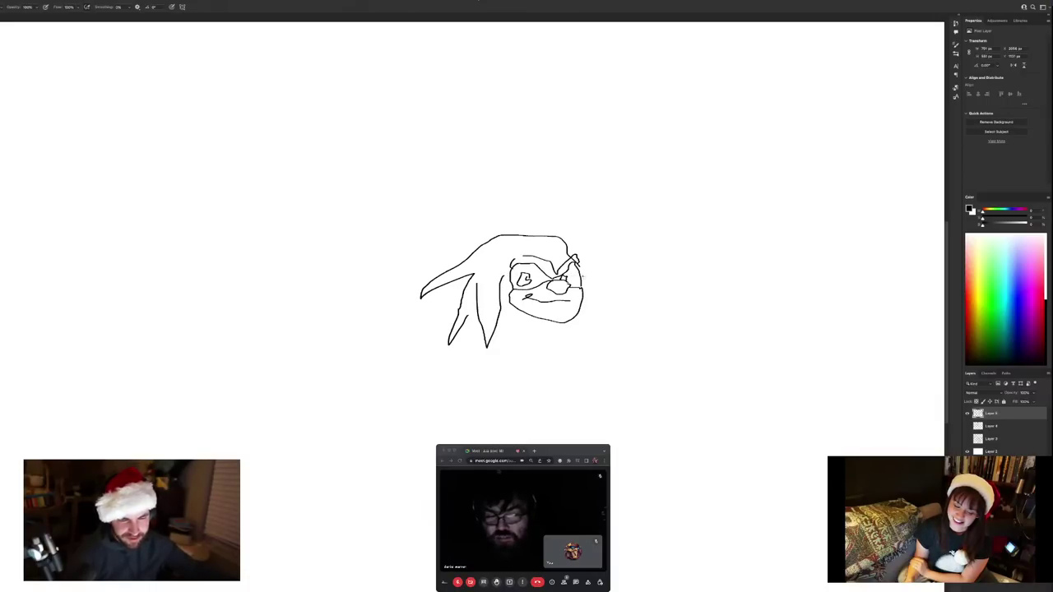
pyautogui.moveTo(583, 277)
pyautogui.mouseDown()
pyautogui.moveTo(604, 328)
pyautogui.moveTo(581, 301)
pyautogui.mouseUp()
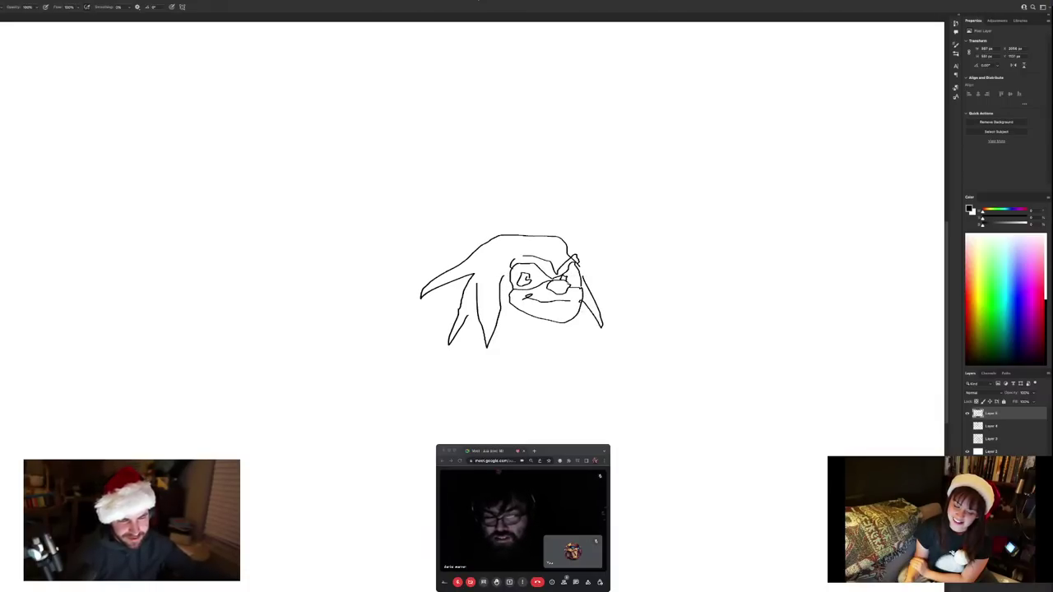
# Draw the spiky-haired character's neck, shoulder and bent arm, ending in a clenched fist with a thumb and fingers
pyautogui.moveTo(503, 309); pyautogui.dragTo(523, 336)
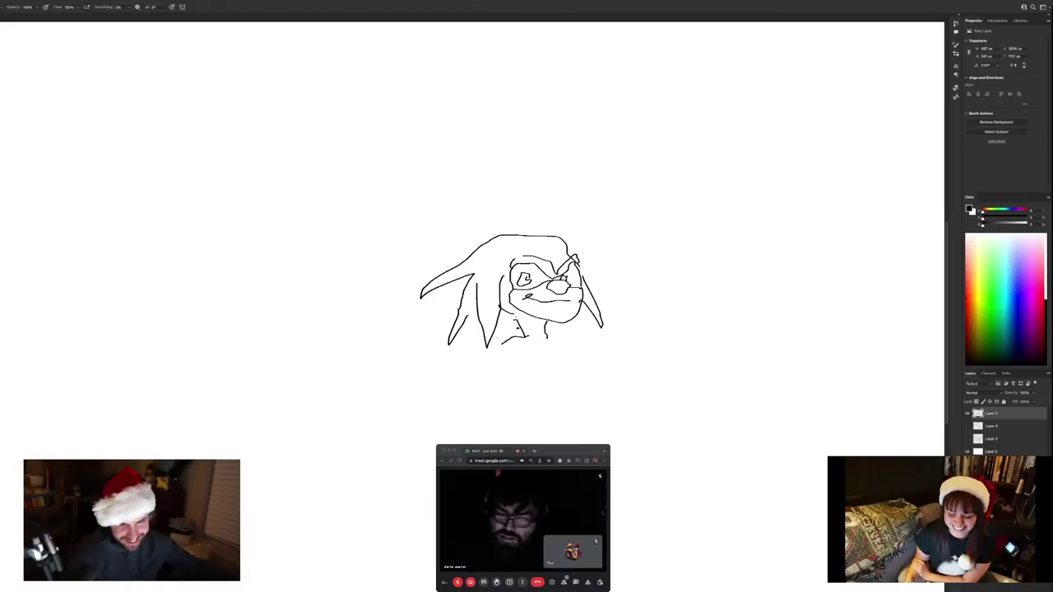
pyautogui.moveTo(500, 344)
pyautogui.mouseDown()
pyautogui.moveTo(508, 383)
pyautogui.moveTo(477, 382)
pyautogui.moveTo(514, 395)
pyautogui.mouseUp()
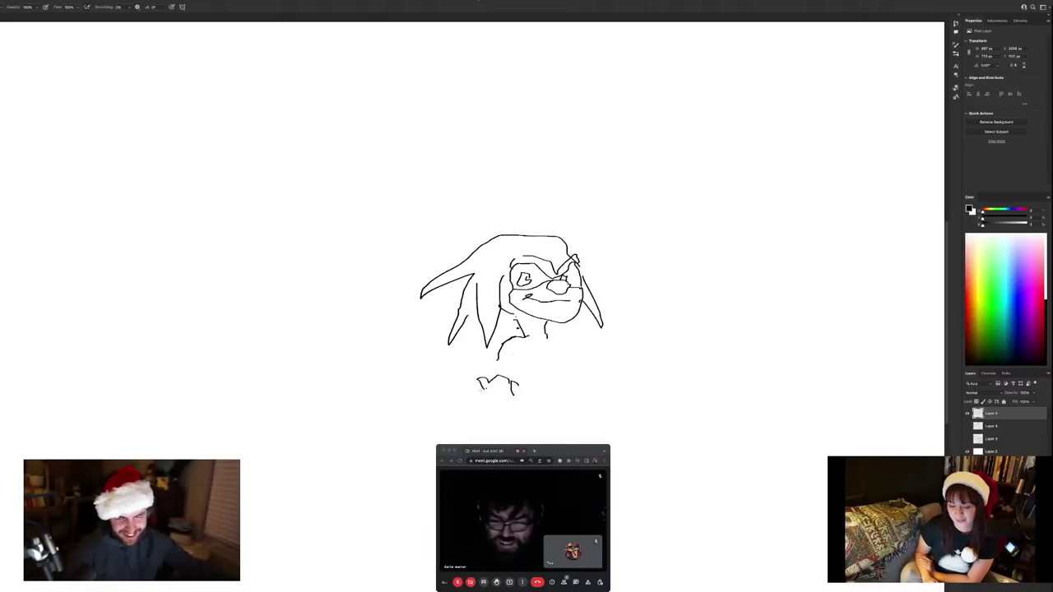
pyautogui.moveTo(480, 390)
pyautogui.mouseDown()
pyautogui.moveTo(494, 411)
pyautogui.moveTo(517, 417)
pyautogui.moveTo(533, 404)
pyautogui.moveTo(516, 385)
pyautogui.moveTo(522, 393)
pyautogui.mouseUp()
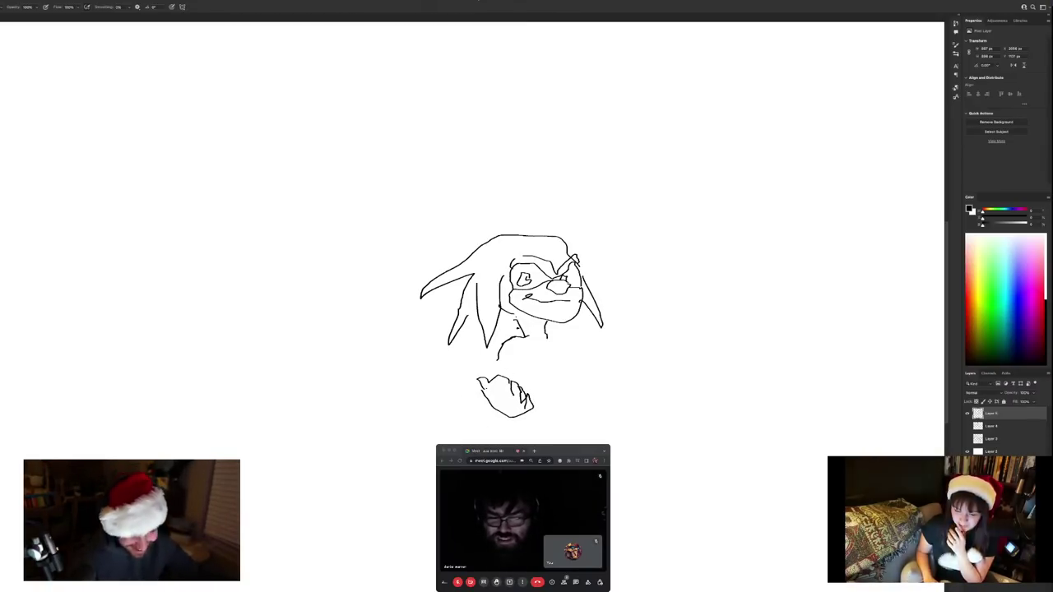
pyautogui.moveTo(497, 360); pyautogui.dragTo(487, 377)
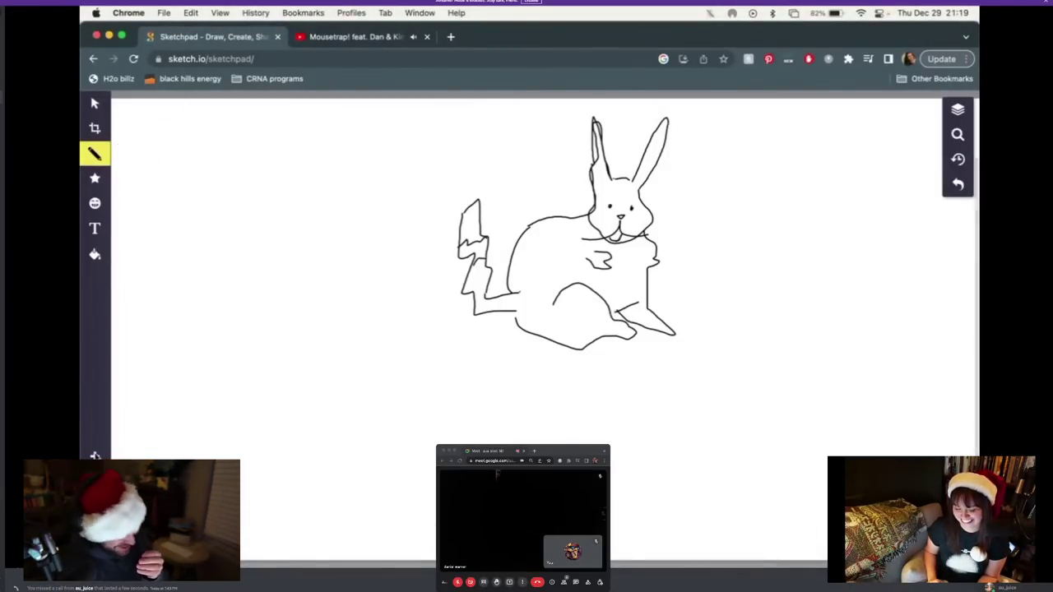
# Switch to Sketchpad, create a new blank canvas in place of the rabbit drawing, and check the YouTube live chat
pyautogui.click(97, 455)
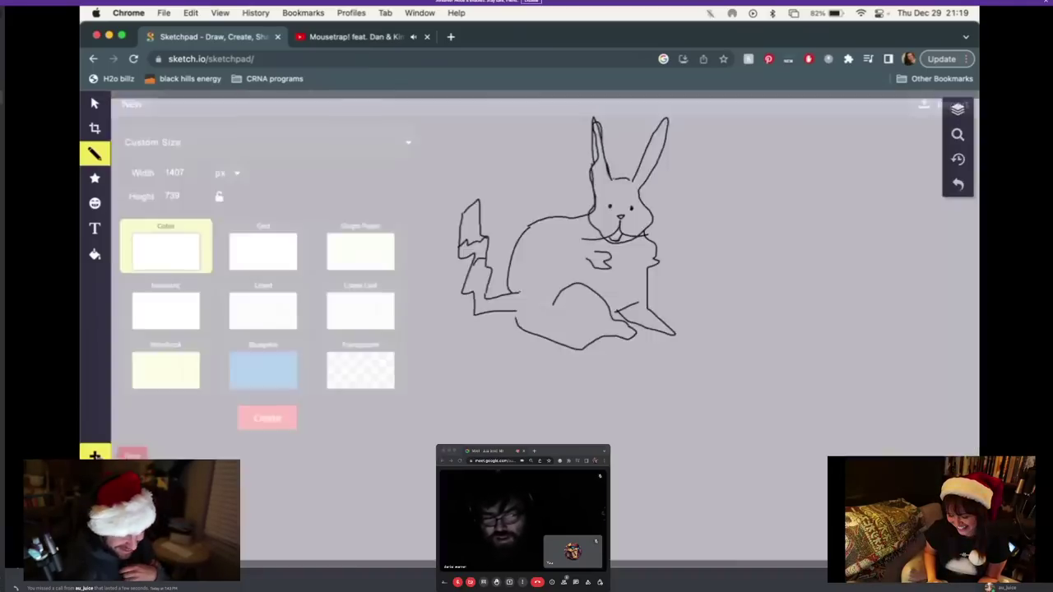
pyautogui.click(267, 418)
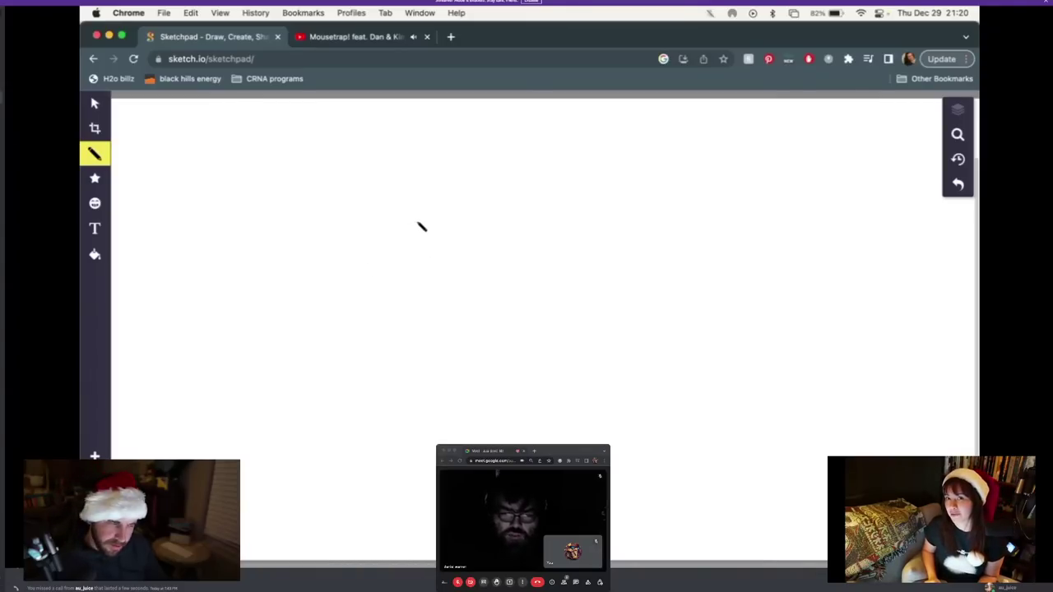
pyautogui.hotkey('ctrl', 'Up')
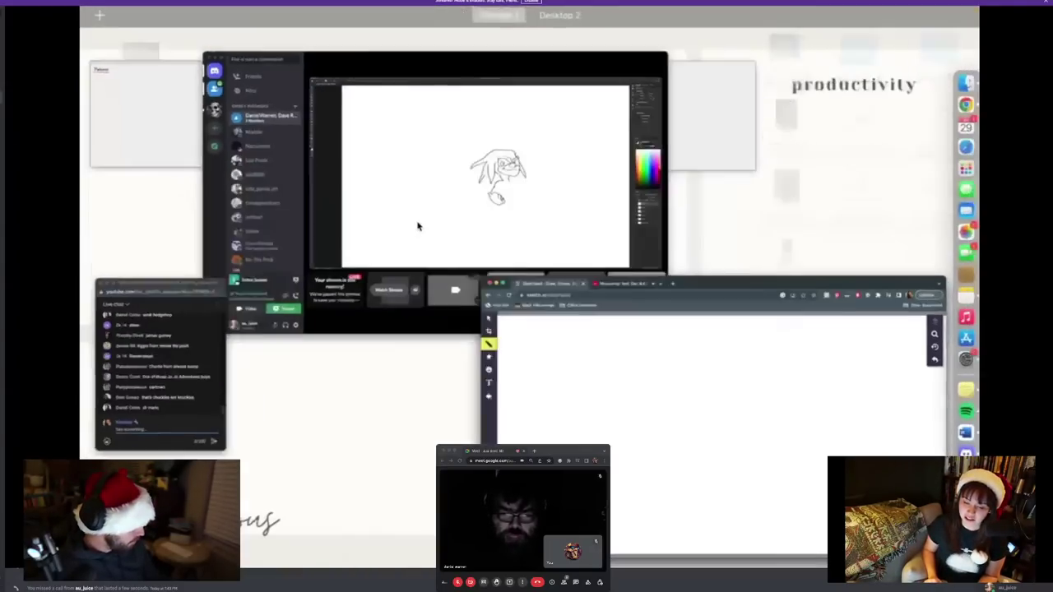
pyautogui.click(149, 354)
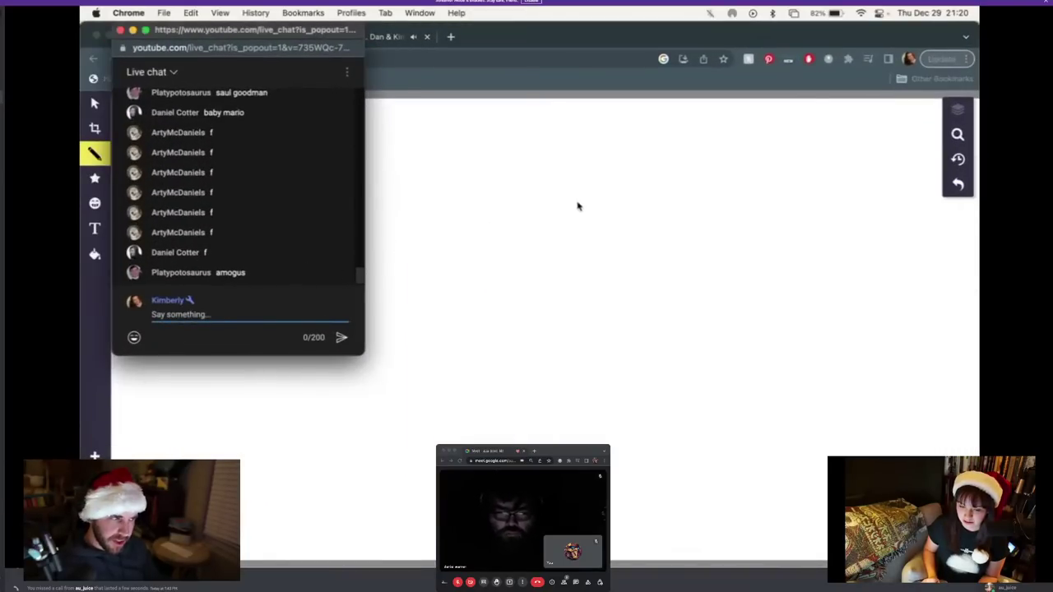
pyautogui.click(465, 246)
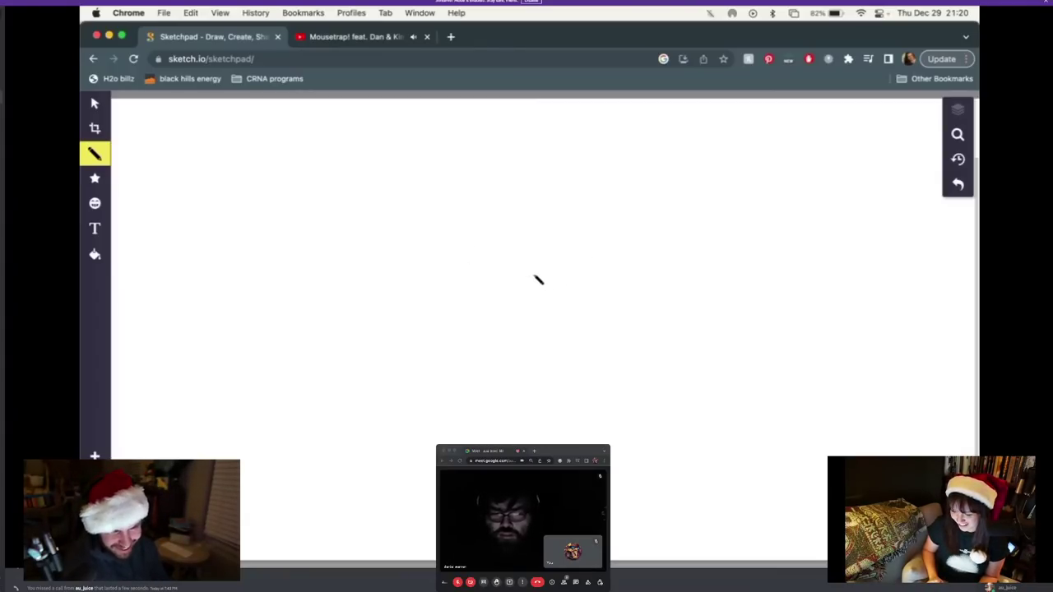
# Draw a slanted drawing board with a diagonal brush line at its lower-left corner, a thickened right edge and a curved side bracket
pyautogui.moveTo(539, 266)
pyautogui.mouseDown()
pyautogui.moveTo(614, 158)
pyautogui.moveTo(790, 170)
pyautogui.moveTo(735, 276)
pyautogui.moveTo(538, 272)
pyautogui.moveTo(604, 217)
pyautogui.mouseUp()
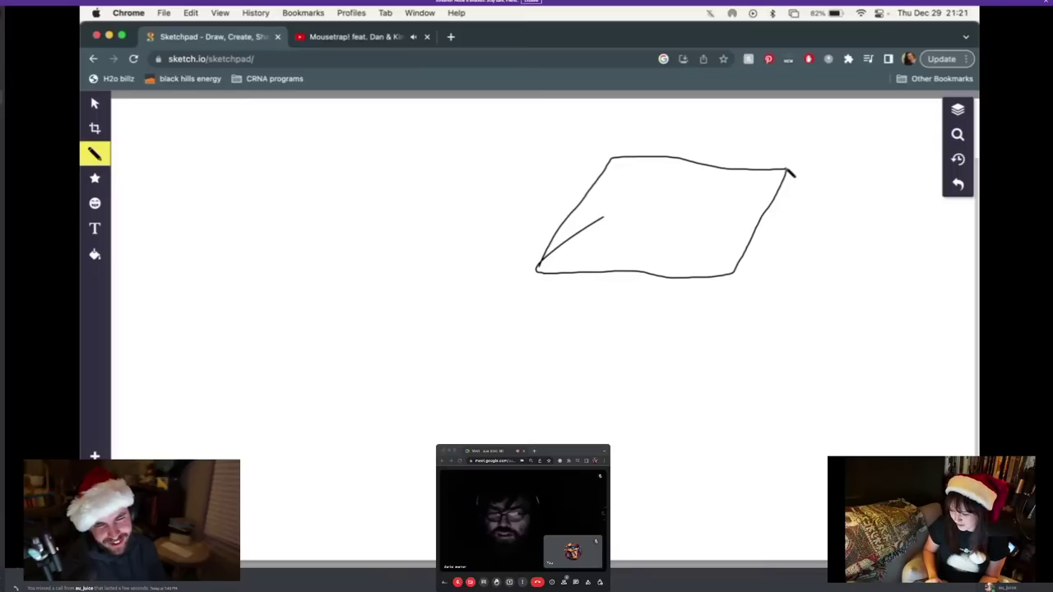
pyautogui.moveTo(788, 170)
pyautogui.mouseDown()
pyautogui.moveTo(793, 187)
pyautogui.moveTo(736, 276)
pyautogui.mouseUp()
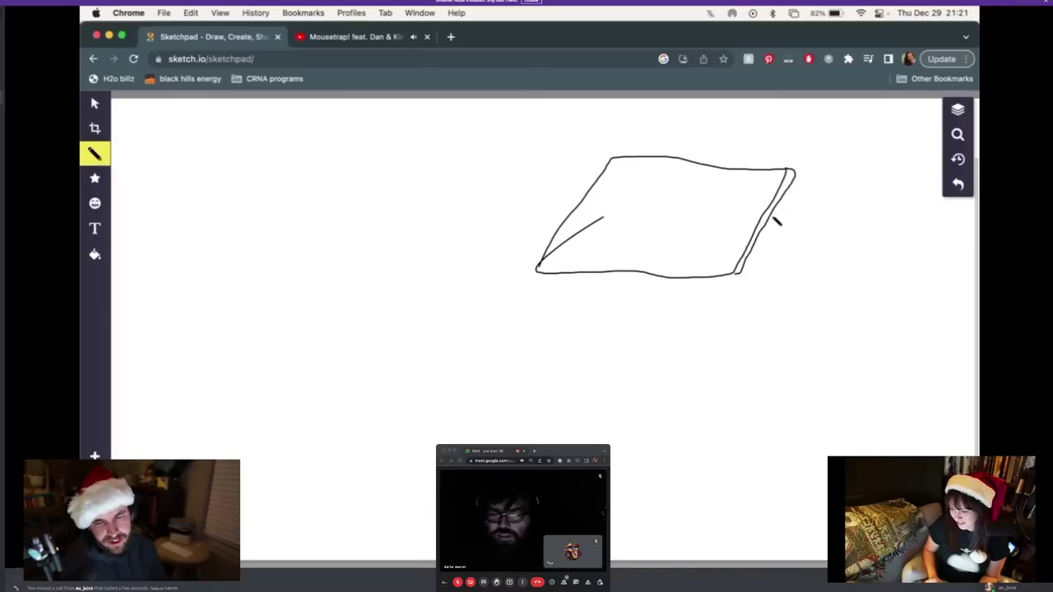
pyautogui.moveTo(777, 207); pyautogui.dragTo(790, 241)
pyautogui.moveTo(762, 271); pyautogui.dragTo(748, 265)
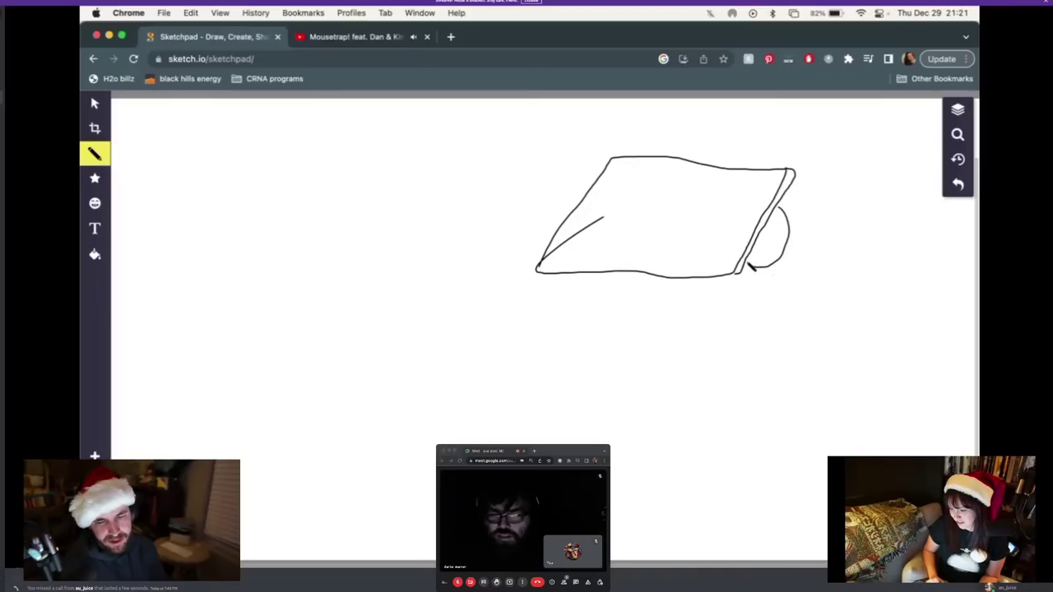
# Double the bracket's curve, add two thin legs with arched feet under the board, and draw a ledge along its lower edge
pyautogui.moveTo(779, 212)
pyautogui.mouseDown()
pyautogui.moveTo(788, 233)
pyautogui.moveTo(777, 257)
pyautogui.moveTo(749, 265)
pyautogui.moveTo(785, 271)
pyautogui.moveTo(778, 260)
pyautogui.moveTo(783, 299)
pyautogui.moveTo(758, 416)
pyautogui.moveTo(722, 446)
pyautogui.moveTo(786, 424)
pyautogui.moveTo(804, 446)
pyautogui.moveTo(792, 417)
pyautogui.moveTo(770, 414)
pyautogui.mouseUp()
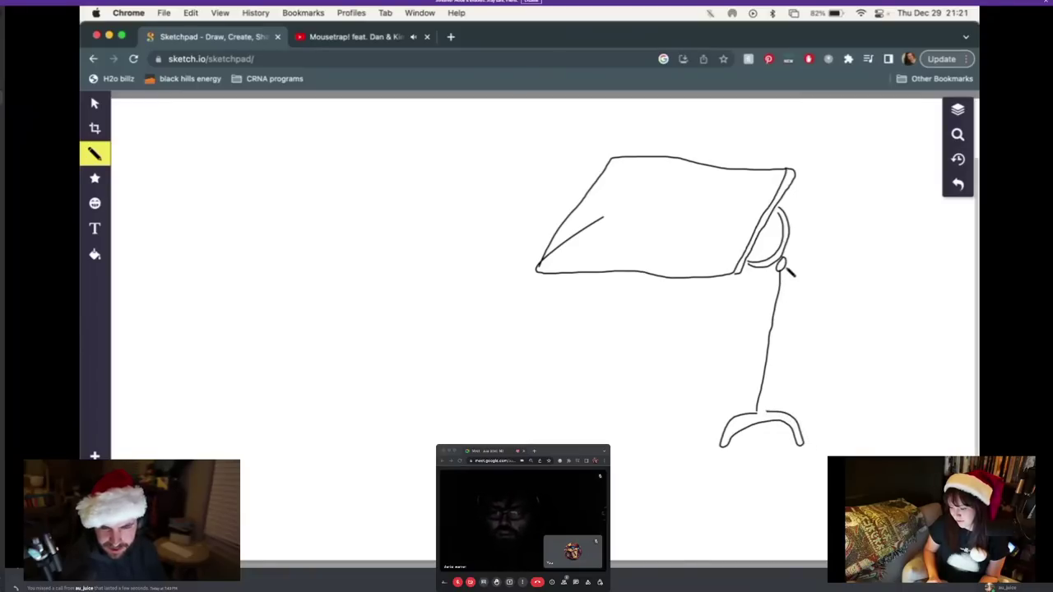
pyautogui.moveTo(784, 265); pyautogui.dragTo(772, 418)
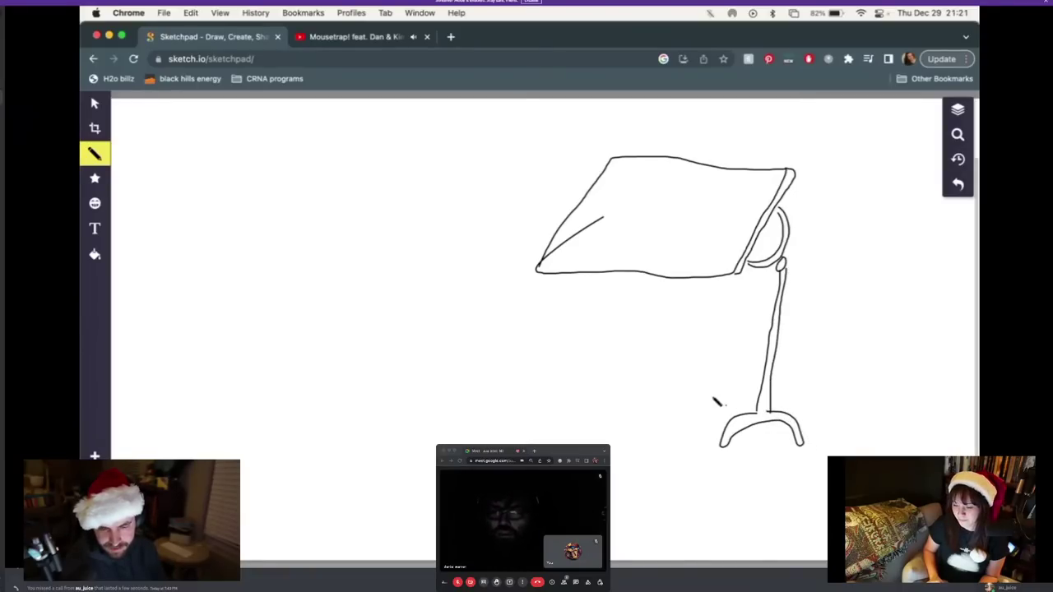
pyautogui.moveTo(582, 276)
pyautogui.mouseDown()
pyautogui.moveTo(573, 400)
pyautogui.moveTo(547, 413)
pyautogui.moveTo(547, 434)
pyautogui.moveTo(582, 407)
pyautogui.moveTo(616, 420)
pyautogui.moveTo(600, 398)
pyautogui.moveTo(576, 401)
pyautogui.moveTo(587, 291)
pyautogui.moveTo(603, 269)
pyautogui.moveTo(718, 278)
pyautogui.mouseUp()
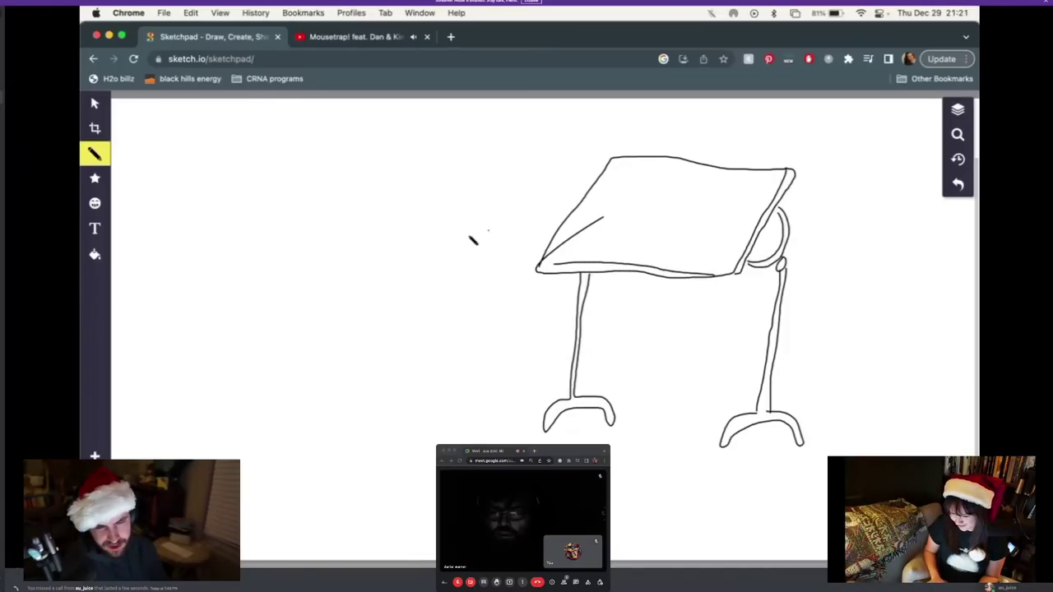
# Draw a stick figure with an oval head, long body, two short legs and two arms reaching toward the board
pyautogui.moveTo(452, 163)
pyautogui.mouseDown()
pyautogui.moveTo(473, 196)
pyautogui.moveTo(491, 189)
pyautogui.moveTo(508, 149)
pyautogui.moveTo(490, 124)
pyautogui.moveTo(467, 128)
pyautogui.moveTo(451, 155)
pyautogui.moveTo(453, 183)
pyautogui.moveTo(470, 195)
pyautogui.moveTo(429, 412)
pyautogui.moveTo(409, 440)
pyautogui.mouseUp()
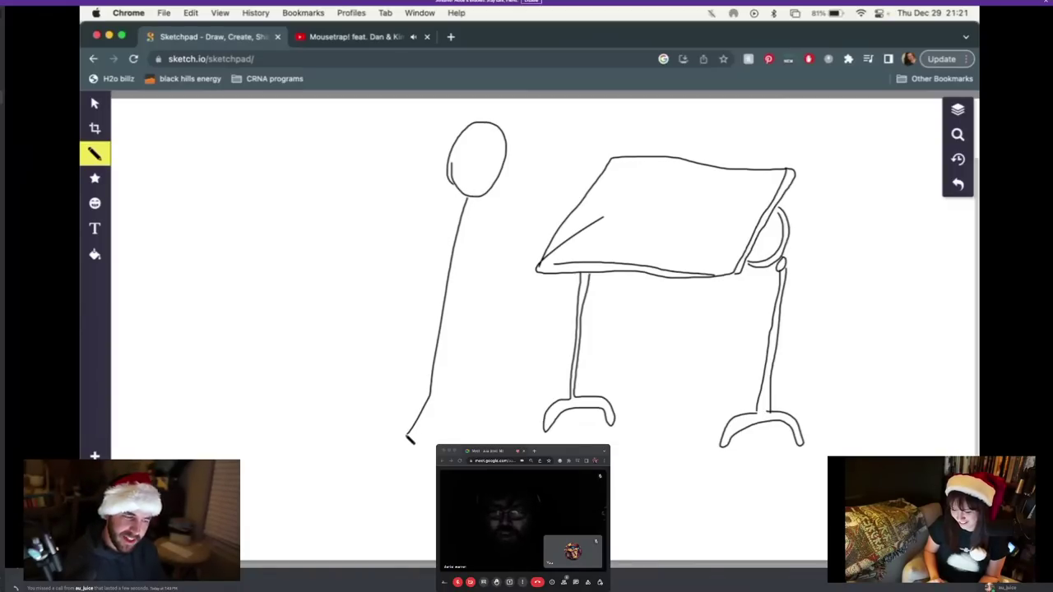
pyautogui.moveTo(430, 396); pyautogui.dragTo(463, 440)
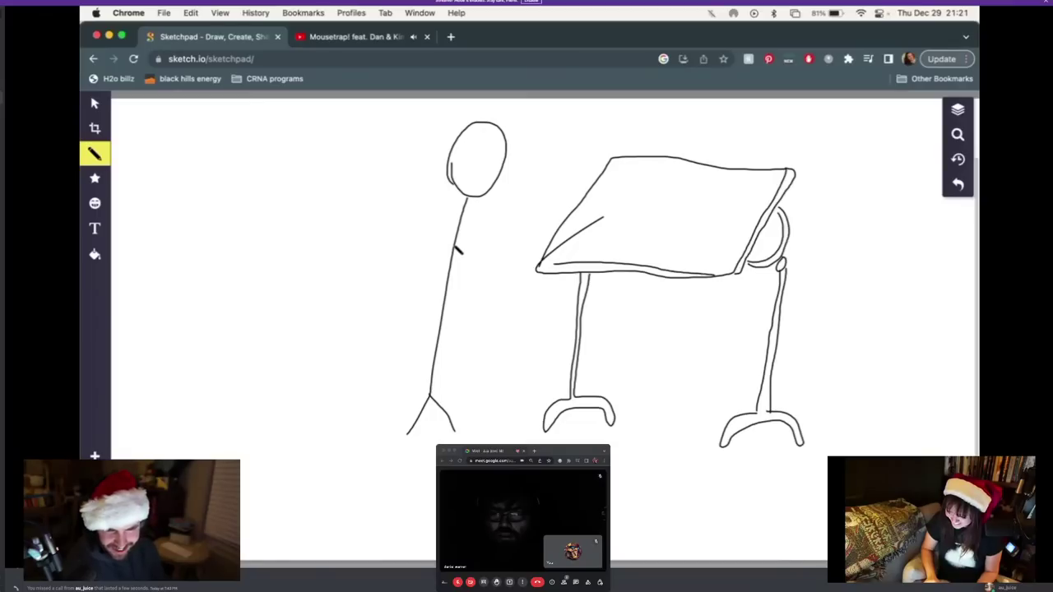
pyautogui.moveTo(455, 246); pyautogui.dragTo(537, 235)
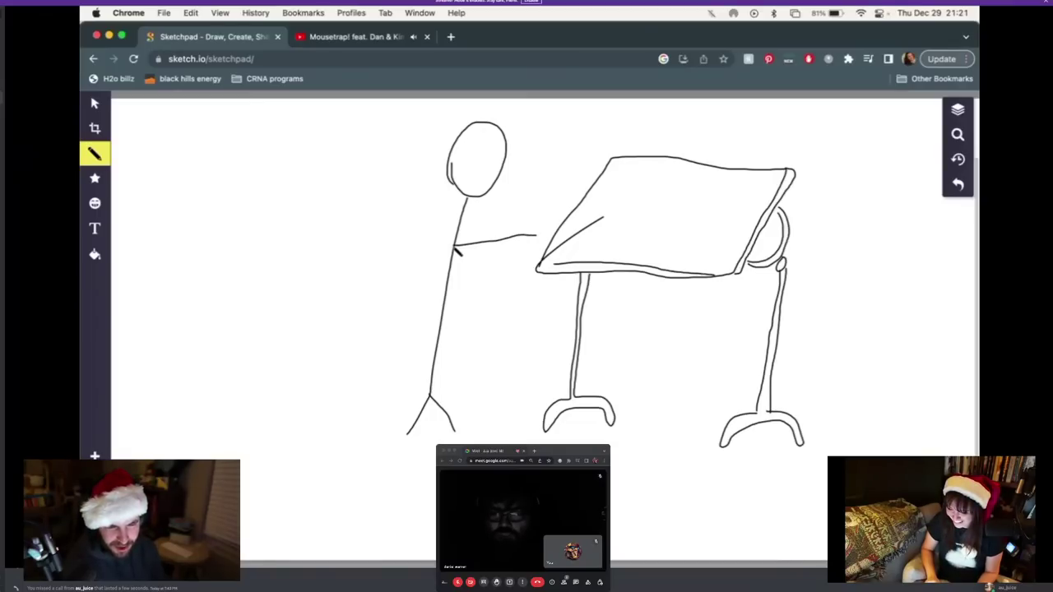
pyautogui.moveTo(457, 249); pyautogui.dragTo(538, 265)
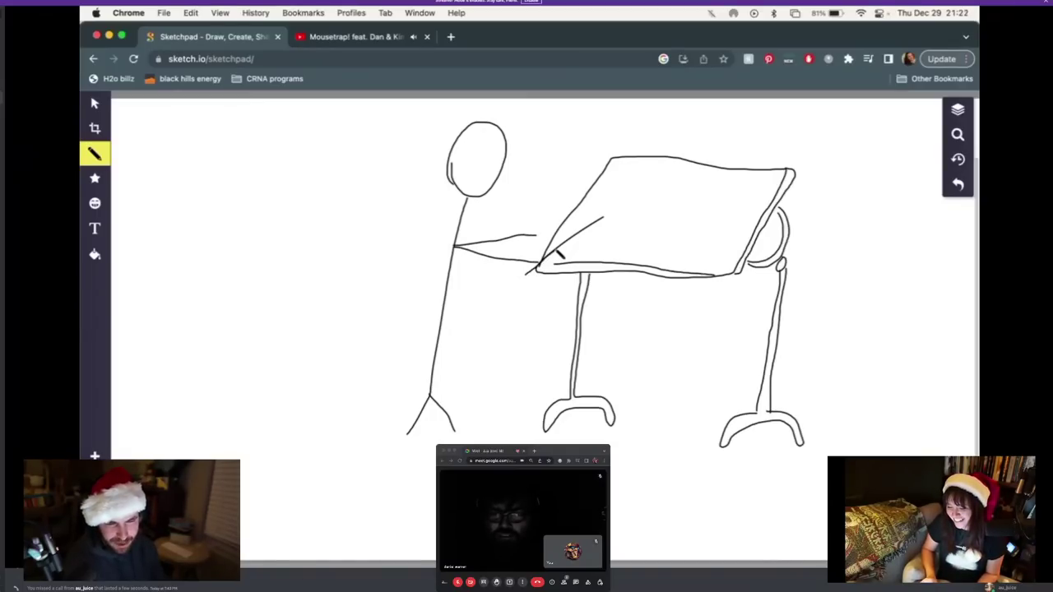
# Thicken the diagonal line into a paintbrush with a bristle tip and outline a picture frame inside the board's edges
pyautogui.moveTo(606, 221); pyautogui.dragTo(525, 273)
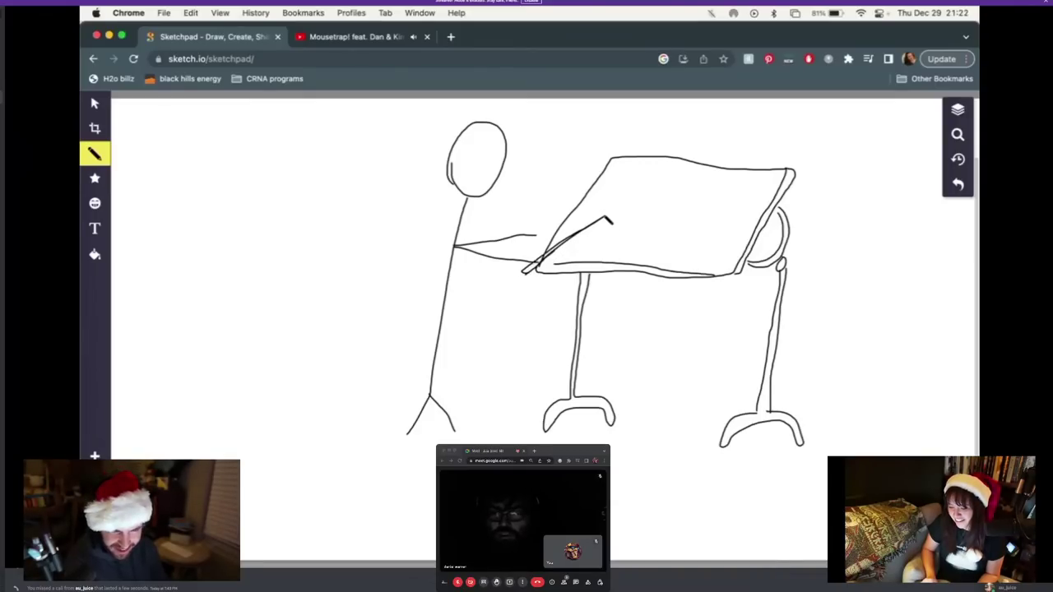
pyautogui.moveTo(606, 218)
pyautogui.mouseDown()
pyautogui.moveTo(614, 208)
pyautogui.moveTo(626, 215)
pyautogui.moveTo(611, 224)
pyautogui.mouseUp()
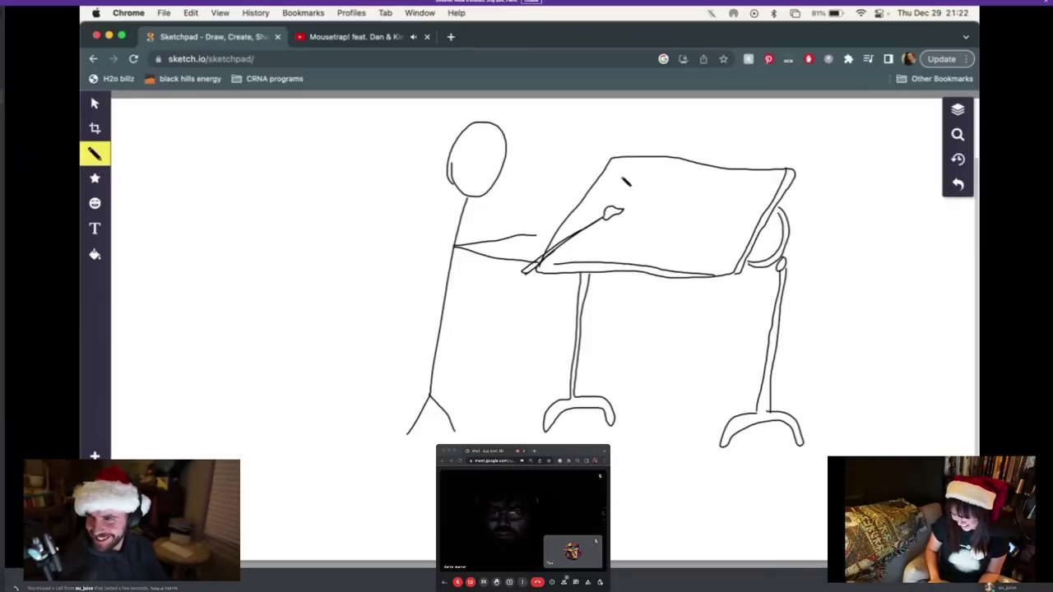
pyautogui.moveTo(621, 171)
pyautogui.mouseDown()
pyautogui.moveTo(564, 265)
pyautogui.moveTo(742, 264)
pyautogui.moveTo(776, 191)
pyautogui.moveTo(624, 175)
pyautogui.mouseUp()
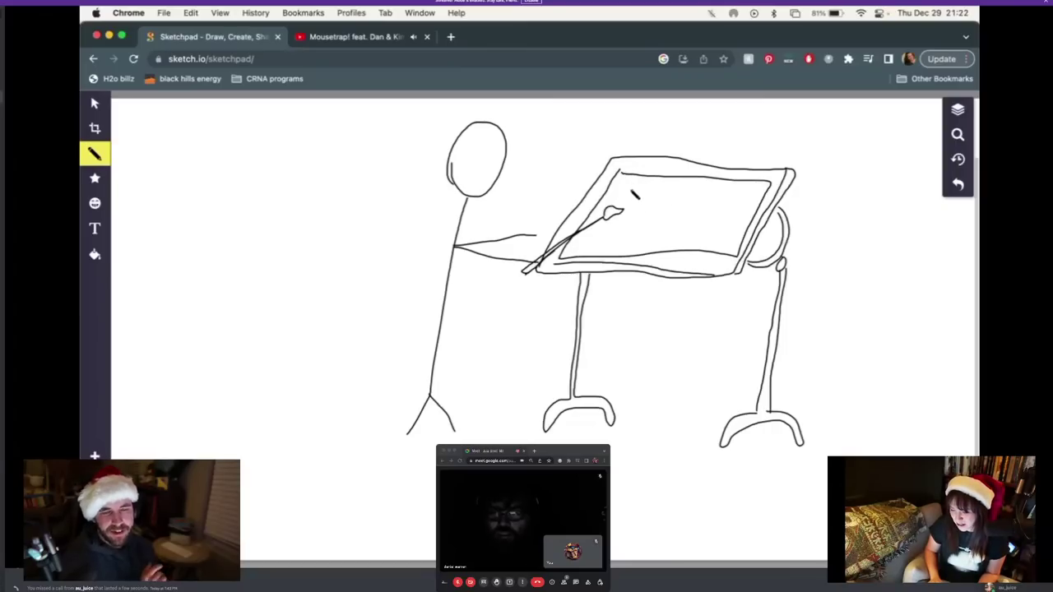
# Draw a long-necked four-legged animal inside the board's frame and switch to the YouTube stream
pyautogui.moveTo(617, 201)
pyautogui.mouseDown()
pyautogui.moveTo(659, 204)
pyautogui.moveTo(644, 260)
pyautogui.moveTo(662, 226)
pyautogui.moveTo(666, 255)
pyautogui.moveTo(682, 224)
pyautogui.moveTo(698, 227)
pyautogui.moveTo(692, 219)
pyautogui.moveTo(703, 251)
pyautogui.moveTo(712, 227)
pyautogui.moveTo(720, 224)
pyautogui.moveTo(714, 249)
pyautogui.moveTo(726, 216)
pyautogui.moveTo(744, 244)
pyautogui.mouseUp()
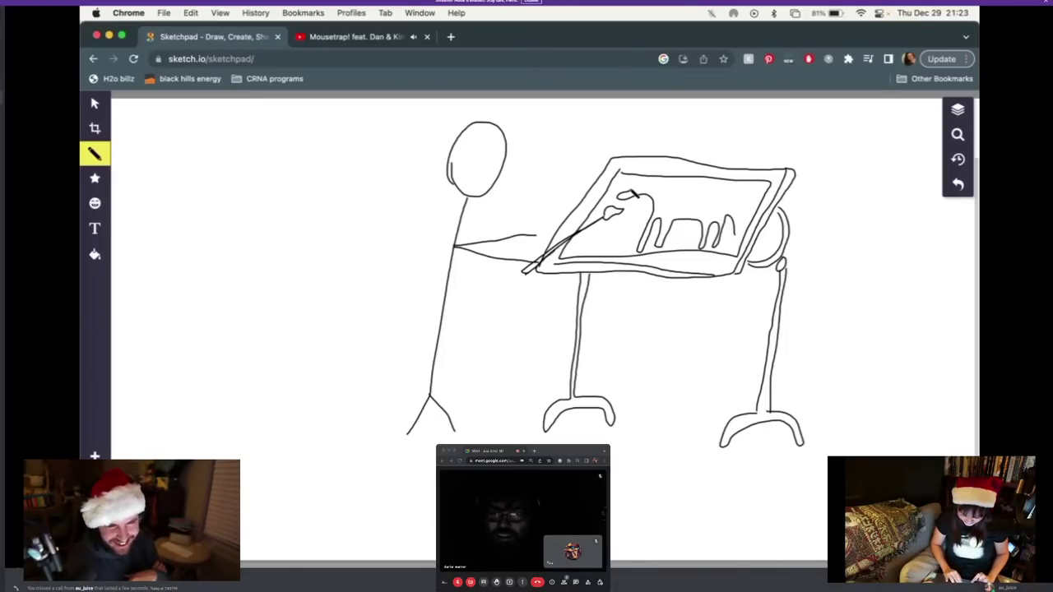
pyautogui.moveTo(634, 194)
pyautogui.mouseDown()
pyautogui.moveTo(670, 195)
pyautogui.moveTo(675, 211)
pyautogui.moveTo(738, 237)
pyautogui.mouseUp()
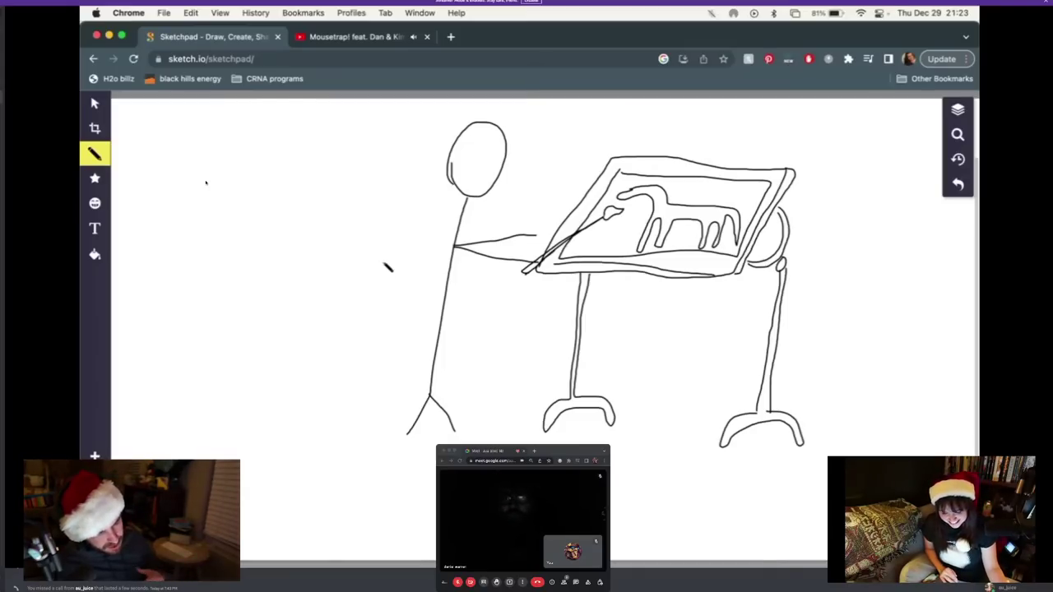
pyautogui.click(392, 38)
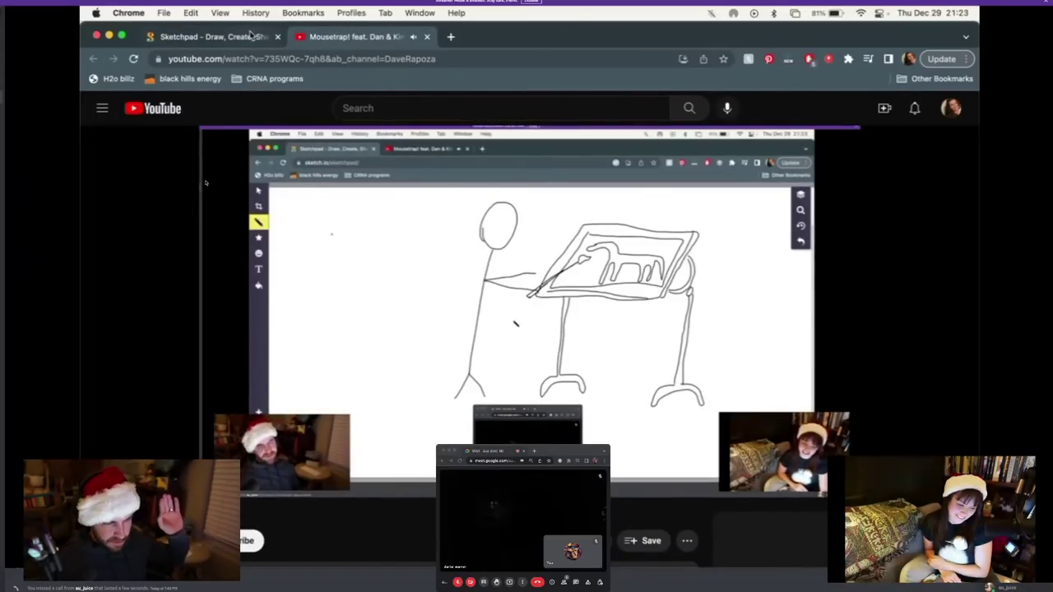
# Switch to the Sketchpad drawing and draw a domed creature head with slanted angry eyes and a smile in the empty space beside the stick figure
pyautogui.click(252, 36)
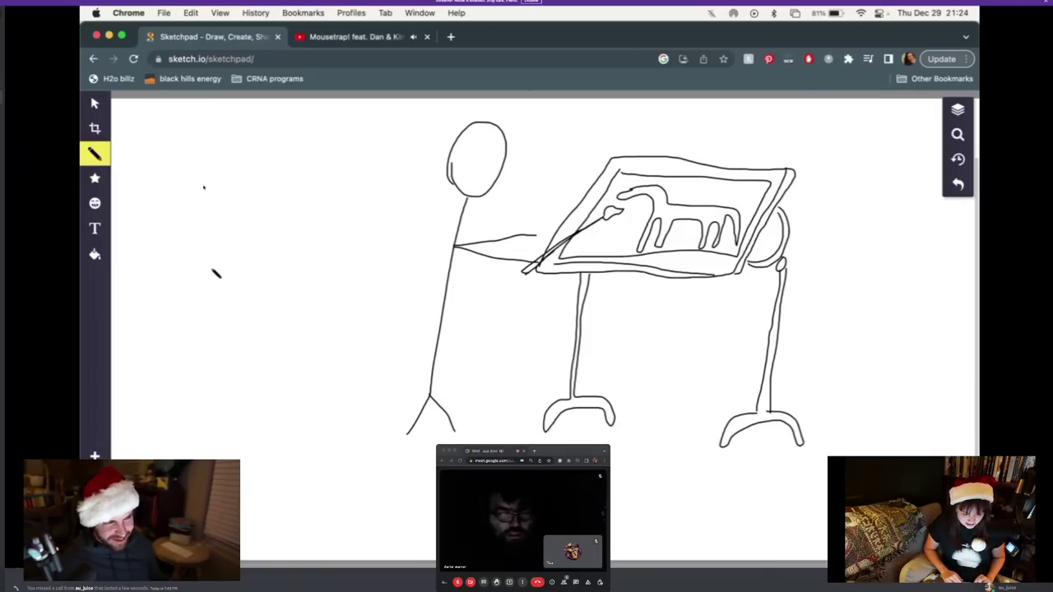
pyautogui.moveTo(213, 272)
pyautogui.mouseDown()
pyautogui.moveTo(214, 244)
pyautogui.moveTo(239, 218)
pyautogui.moveTo(265, 219)
pyautogui.moveTo(278, 273)
pyautogui.mouseUp()
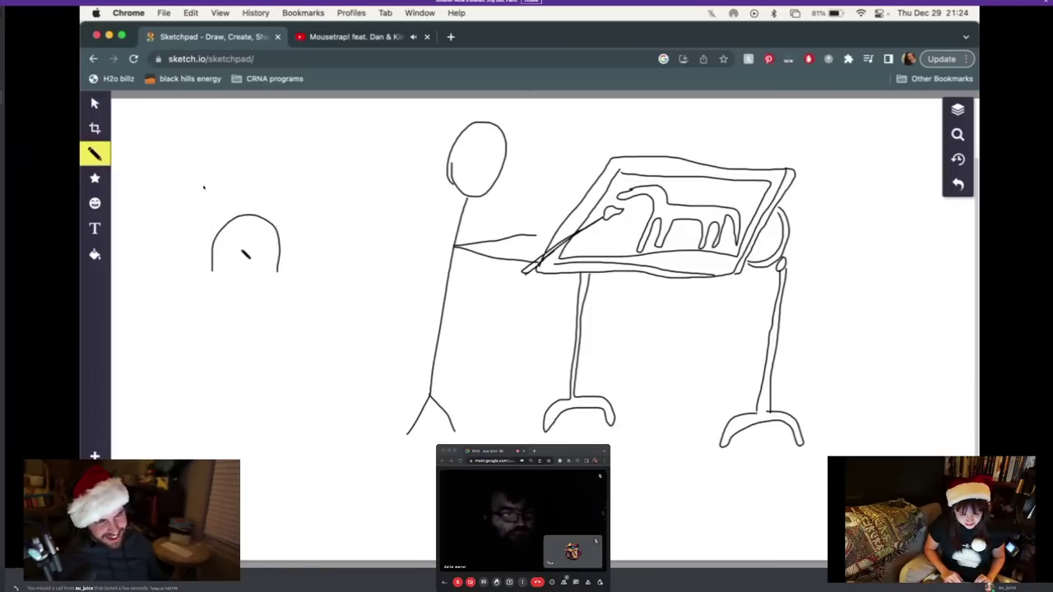
pyautogui.moveTo(219, 237)
pyautogui.mouseDown()
pyautogui.moveTo(255, 253)
pyautogui.moveTo(251, 265)
pyautogui.moveTo(213, 236)
pyautogui.moveTo(291, 232)
pyautogui.moveTo(297, 241)
pyautogui.moveTo(262, 261)
pyautogui.moveTo(252, 250)
pyautogui.moveTo(283, 250)
pyautogui.mouseUp()
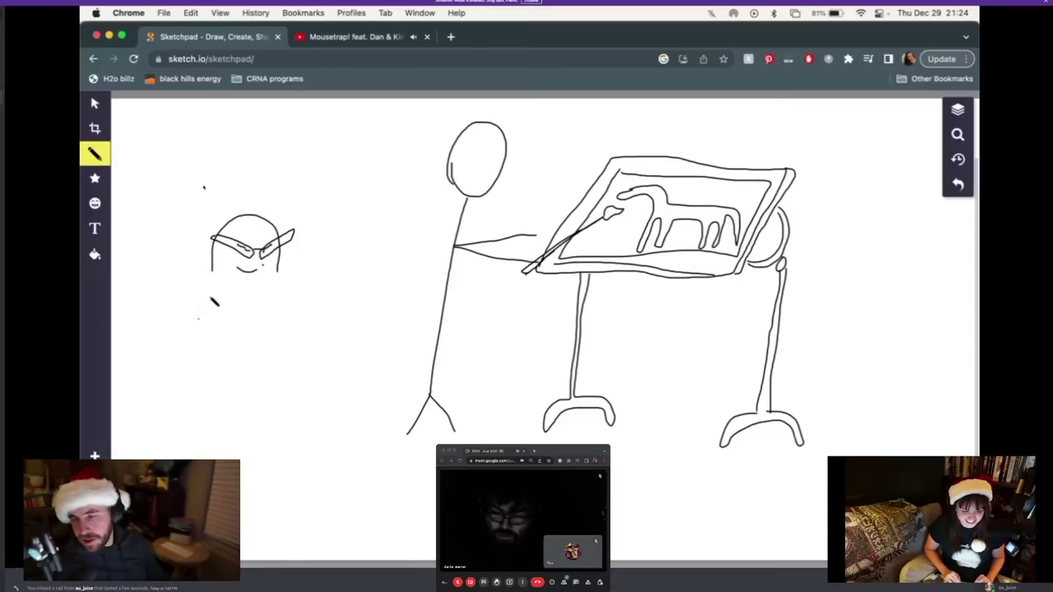
# Draw a curved shell rim behind the creature's head and a large rounded body beneath the head
pyautogui.moveTo(211, 257)
pyautogui.mouseDown()
pyautogui.moveTo(176, 251)
pyautogui.moveTo(160, 278)
pyautogui.moveTo(155, 313)
pyautogui.moveTo(167, 344)
pyautogui.moveTo(187, 349)
pyautogui.mouseUp()
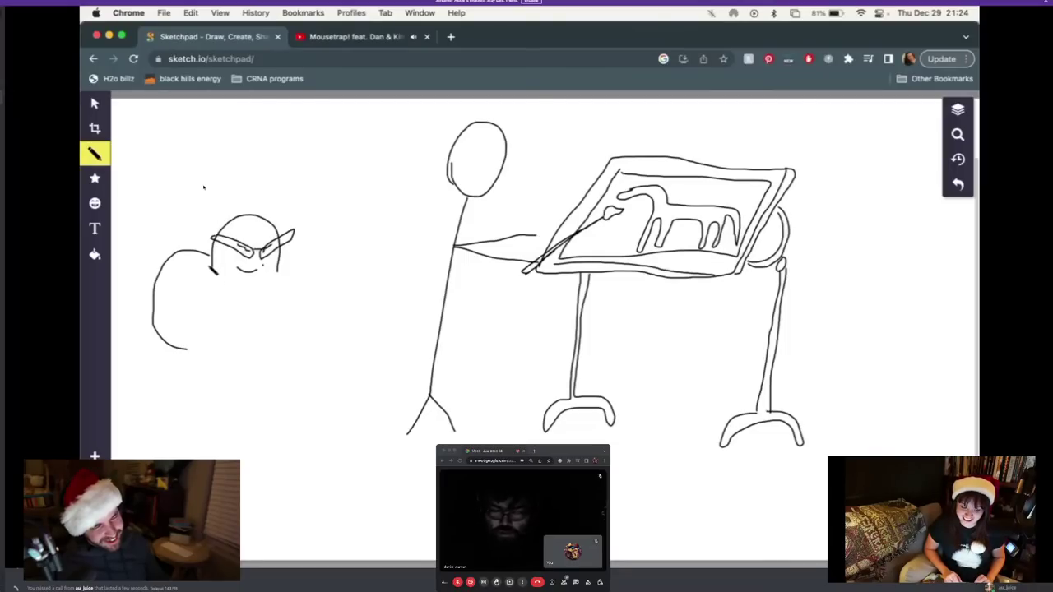
pyautogui.moveTo(209, 262)
pyautogui.mouseDown()
pyautogui.moveTo(187, 259)
pyautogui.moveTo(164, 298)
pyautogui.moveTo(171, 340)
pyautogui.moveTo(195, 353)
pyautogui.mouseUp()
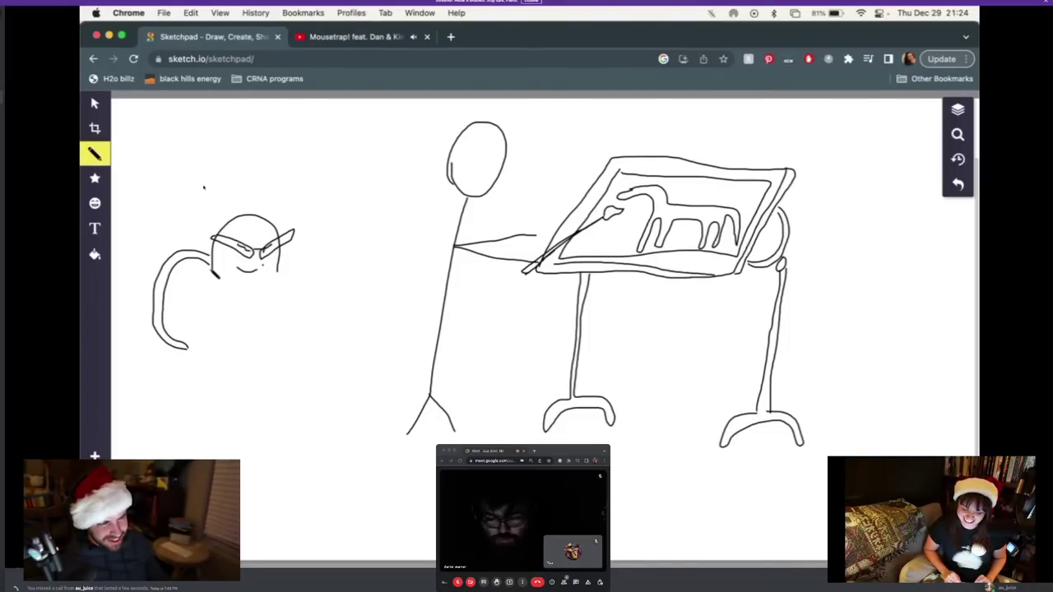
pyautogui.moveTo(216, 273)
pyautogui.mouseDown()
pyautogui.moveTo(185, 276)
pyautogui.moveTo(179, 284)
pyautogui.moveTo(204, 275)
pyautogui.moveTo(174, 288)
pyautogui.moveTo(163, 327)
pyautogui.moveTo(184, 353)
pyautogui.moveTo(236, 364)
pyautogui.moveTo(288, 329)
pyautogui.moveTo(278, 273)
pyautogui.mouseUp()
pyautogui.moveTo(221, 262); pyautogui.dragTo(227, 270)
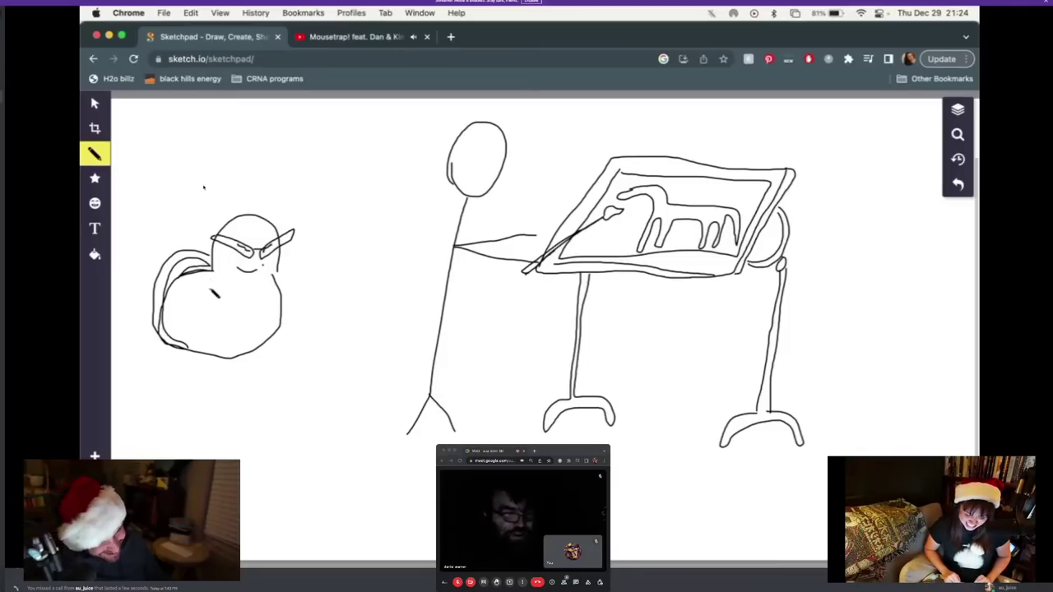
# Add jagged clawed hands on both sides of the creature's body and two short legs with toes beneath it
pyautogui.moveTo(212, 289)
pyautogui.mouseDown()
pyautogui.moveTo(224, 302)
pyautogui.moveTo(216, 322)
pyautogui.moveTo(205, 313)
pyautogui.moveTo(223, 322)
pyautogui.mouseUp()
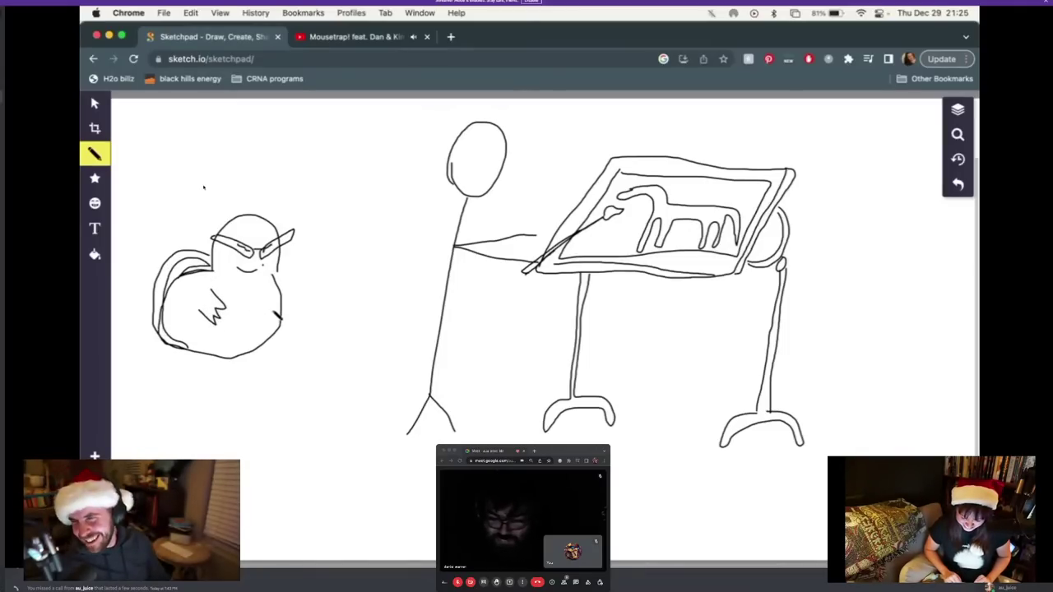
pyautogui.moveTo(279, 289)
pyautogui.mouseDown()
pyautogui.moveTo(309, 340)
pyautogui.moveTo(287, 322)
pyautogui.mouseUp()
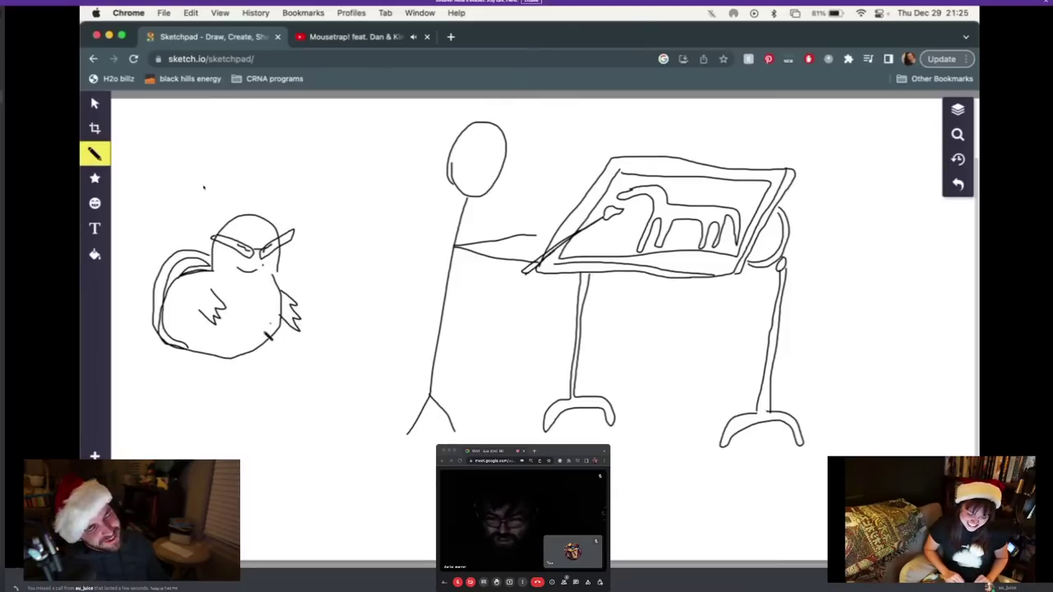
pyautogui.moveTo(199, 354)
pyautogui.mouseDown()
pyautogui.moveTo(227, 384)
pyautogui.moveTo(238, 356)
pyautogui.moveTo(252, 353)
pyautogui.moveTo(258, 382)
pyautogui.moveTo(269, 381)
pyautogui.moveTo(277, 339)
pyautogui.mouseUp()
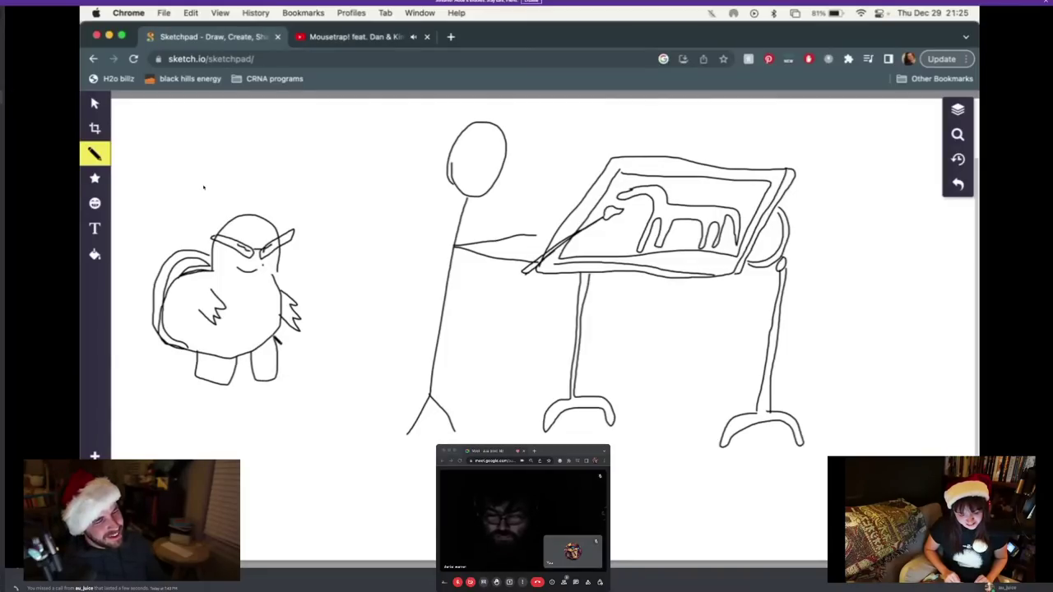
pyautogui.moveTo(195, 371)
pyautogui.mouseDown()
pyautogui.moveTo(210, 382)
pyautogui.moveTo(223, 375)
pyautogui.moveTo(231, 392)
pyautogui.moveTo(284, 387)
pyautogui.mouseUp()
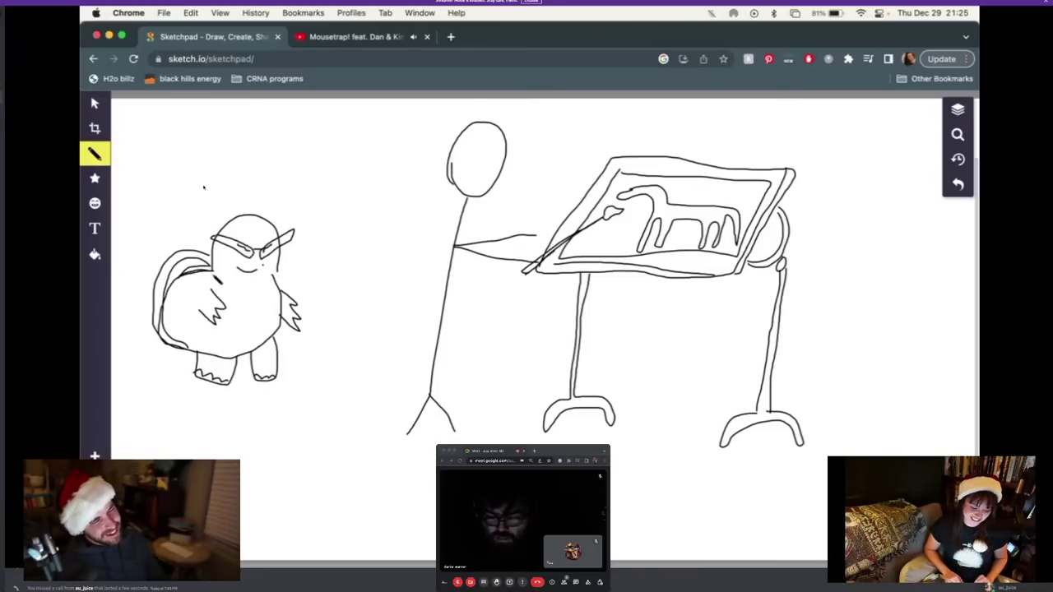
# Finish the creature with a pointed tail, scribbled shading inside the shell and a striped oval belly patch
pyautogui.moveTo(213, 277)
pyautogui.mouseDown()
pyautogui.moveTo(198, 311)
pyautogui.moveTo(197, 361)
pyautogui.moveTo(140, 350)
pyautogui.moveTo(183, 367)
pyautogui.moveTo(209, 361)
pyautogui.mouseUp()
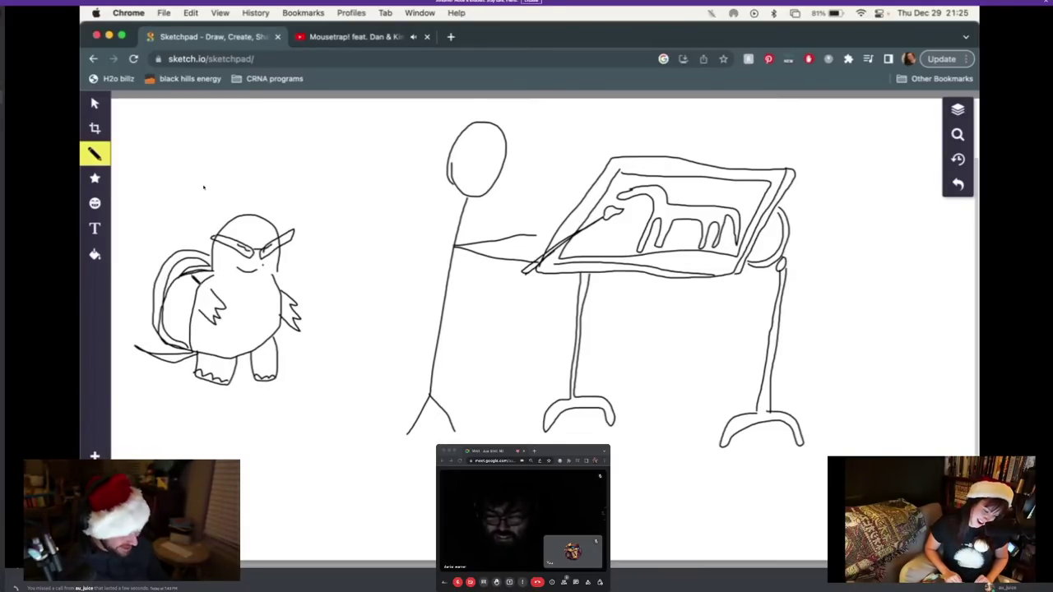
pyautogui.moveTo(198, 278)
pyautogui.mouseDown()
pyautogui.moveTo(168, 310)
pyautogui.moveTo(201, 286)
pyautogui.moveTo(181, 323)
pyautogui.moveTo(200, 281)
pyautogui.moveTo(183, 309)
pyautogui.moveTo(196, 286)
pyautogui.moveTo(183, 336)
pyautogui.moveTo(195, 332)
pyautogui.moveTo(183, 294)
pyautogui.moveTo(172, 344)
pyautogui.mouseUp()
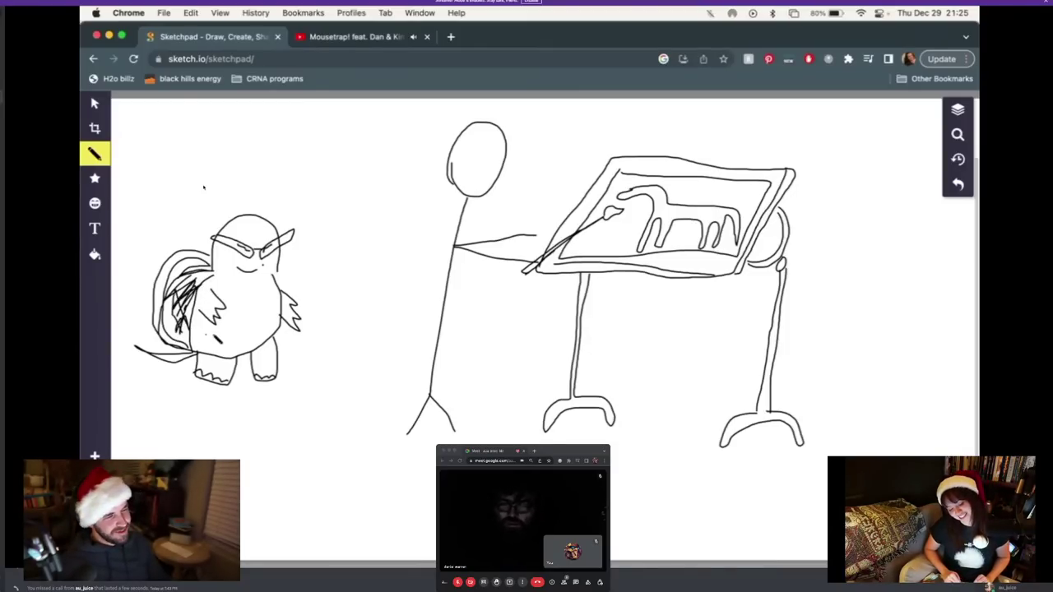
pyautogui.moveTo(247, 304)
pyautogui.mouseDown()
pyautogui.moveTo(255, 313)
pyautogui.moveTo(228, 314)
pyautogui.moveTo(243, 337)
pyautogui.moveTo(272, 316)
pyautogui.moveTo(275, 325)
pyautogui.moveTo(260, 303)
pyautogui.moveTo(233, 326)
pyautogui.moveTo(271, 322)
pyautogui.moveTo(232, 341)
pyautogui.moveTo(263, 336)
pyautogui.moveTo(228, 293)
pyautogui.moveTo(272, 293)
pyautogui.moveTo(279, 313)
pyautogui.mouseUp()
pyautogui.hotkey('ctrl', 'z')
pyautogui.hotkey('ctrl', 'z')
pyautogui.hotkey('ctrl', 'z')
pyautogui.hotkey('ctrl', 'z')
pyautogui.hotkey('ctrl', 'z')
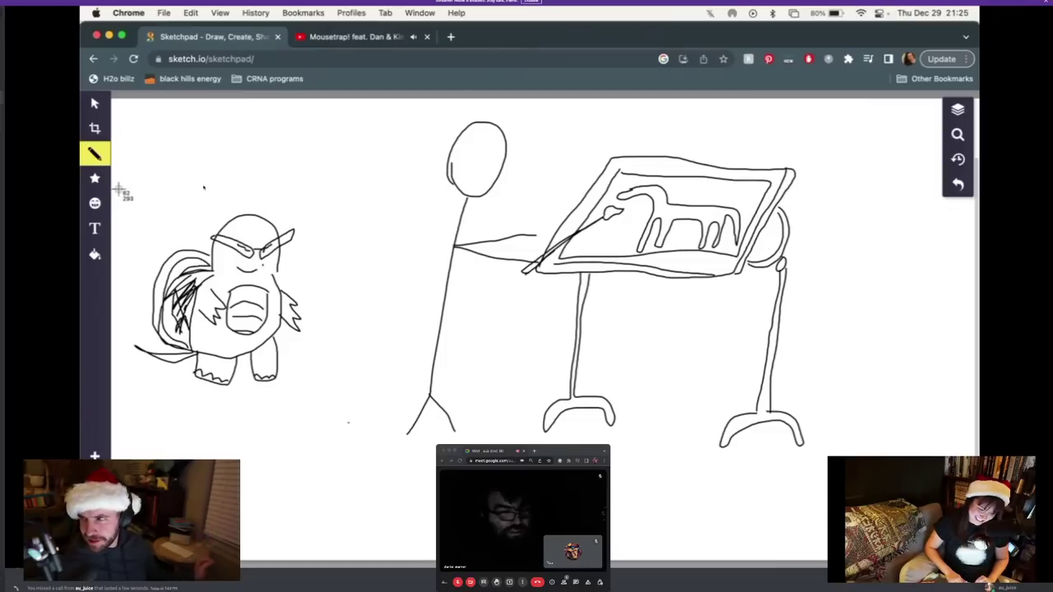
# Capture a screenshot of the area around the creature and create a blank 1407 by 739 px canvas with the Color background
pyautogui.moveTo(119, 189)
pyautogui.mouseDown()
pyautogui.moveTo(243, 259)
pyautogui.moveTo(350, 430)
pyautogui.mouseUp()
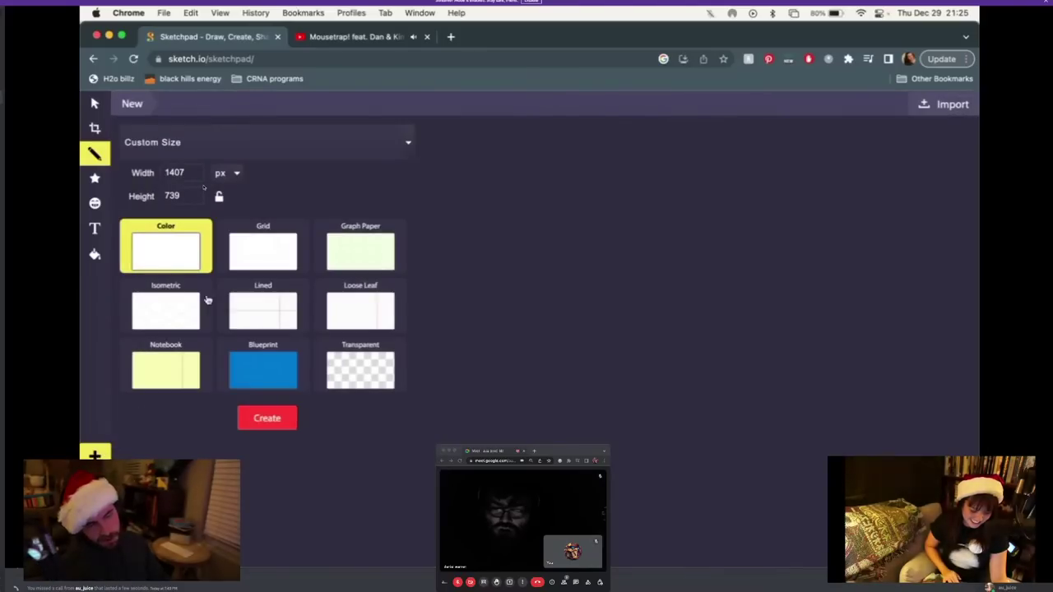
pyautogui.click(267, 420)
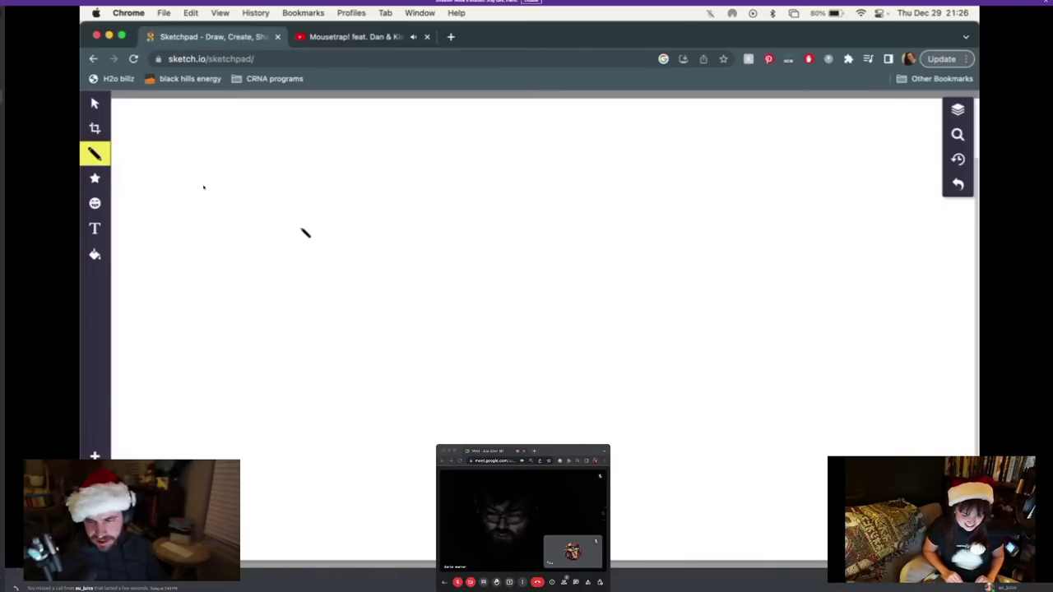
pyautogui.moveTo(302, 230)
pyautogui.mouseDown()
pyautogui.moveTo(305, 258)
pyautogui.moveTo(339, 269)
pyautogui.moveTo(354, 216)
pyautogui.moveTo(350, 228)
pyautogui.moveTo(345, 216)
pyautogui.moveTo(298, 217)
pyautogui.moveTo(338, 209)
pyautogui.moveTo(327, 204)
pyautogui.moveTo(342, 216)
pyautogui.moveTo(296, 195)
pyautogui.moveTo(331, 204)
pyautogui.moveTo(308, 207)
pyautogui.moveTo(327, 215)
pyautogui.moveTo(304, 211)
pyautogui.moveTo(324, 216)
pyautogui.moveTo(367, 198)
pyautogui.mouseUp()
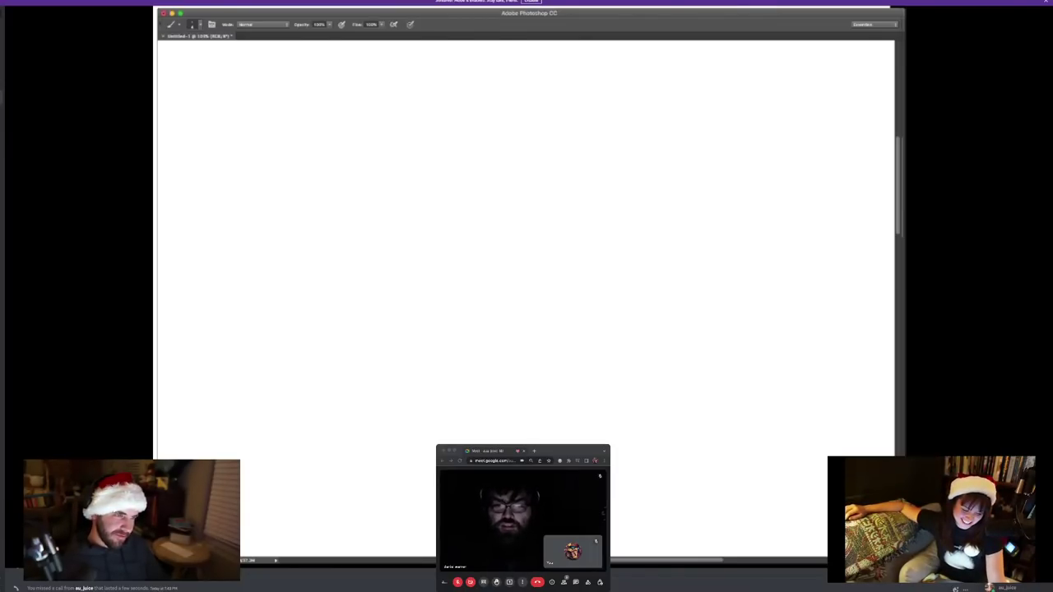
# On the blank Photoshop canvas, sketch a hanging sleeved arm with its hand on a crutch, including the crutch's top pad, shaft and foot
pyautogui.moveTo(454, 181)
pyautogui.mouseDown()
pyautogui.moveTo(484, 178)
pyautogui.moveTo(455, 205)
pyautogui.moveTo(469, 262)
pyautogui.moveTo(480, 199)
pyautogui.mouseUp()
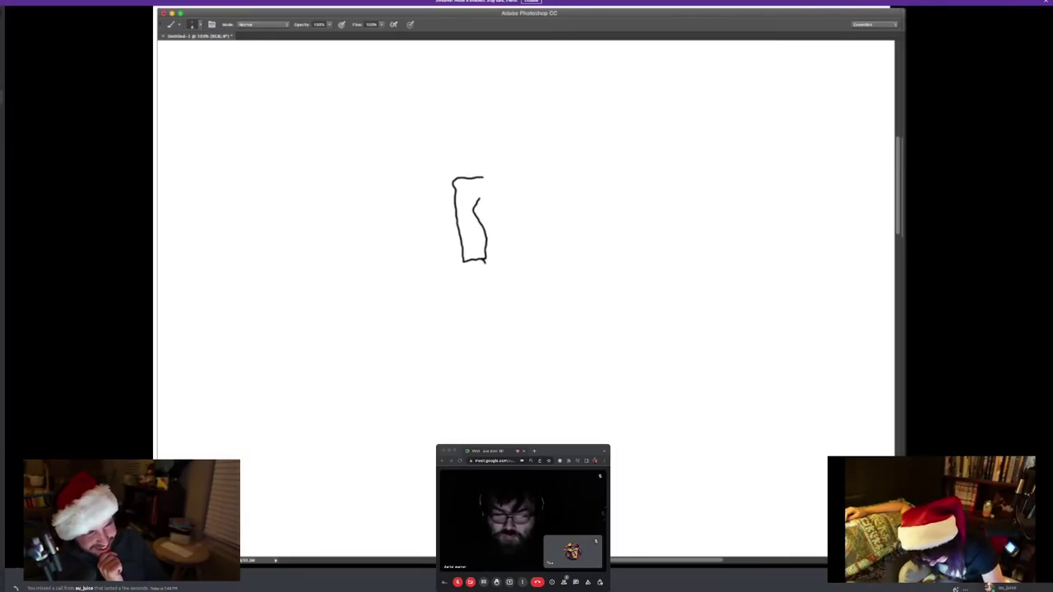
pyautogui.moveTo(468, 262); pyautogui.dragTo(484, 273)
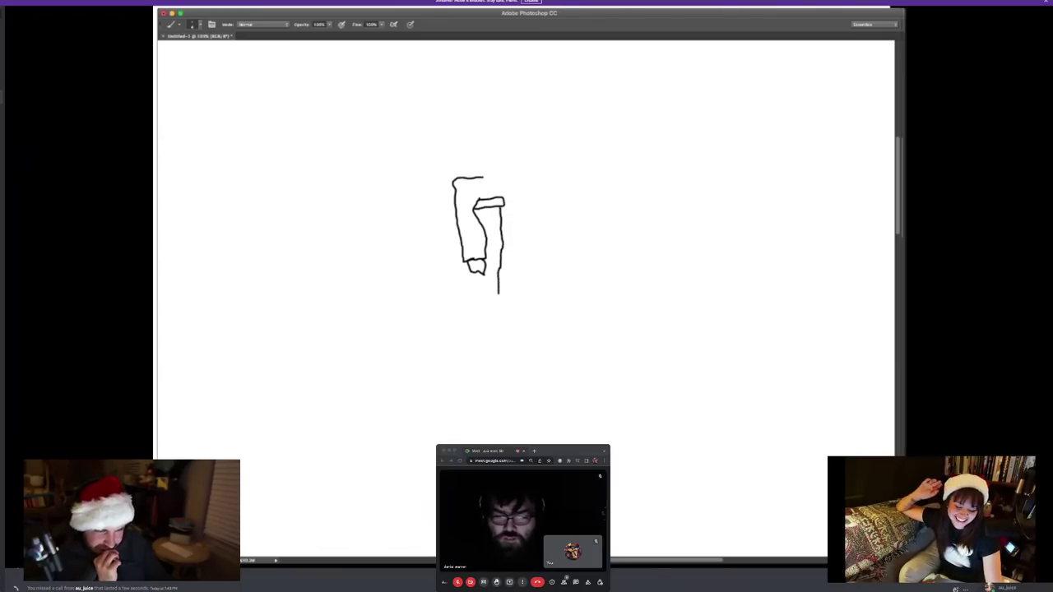
pyautogui.moveTo(488, 265); pyautogui.dragTo(494, 262)
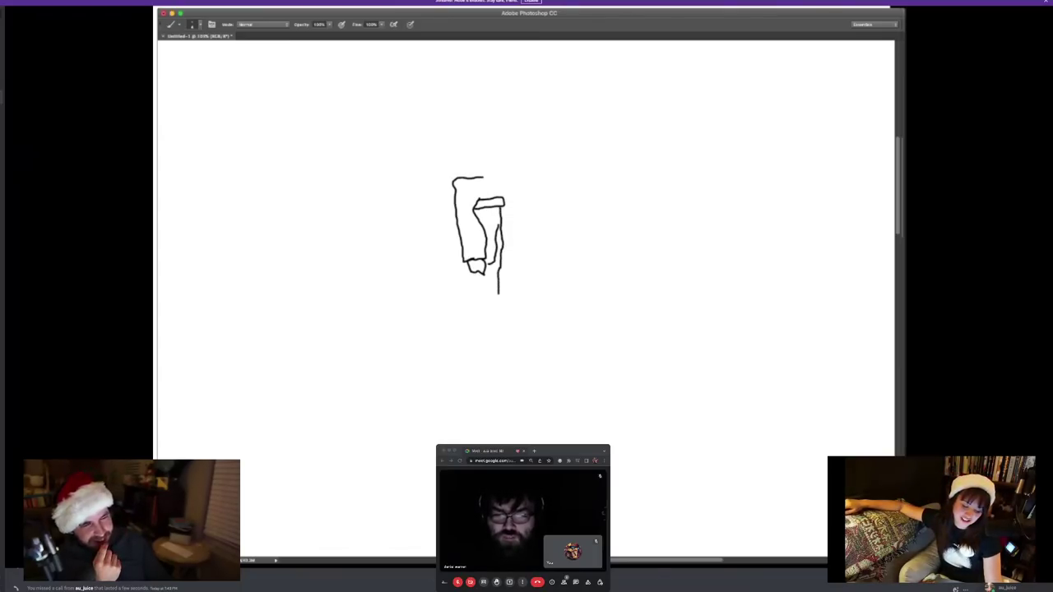
pyautogui.moveTo(498, 226); pyautogui.dragTo(496, 205)
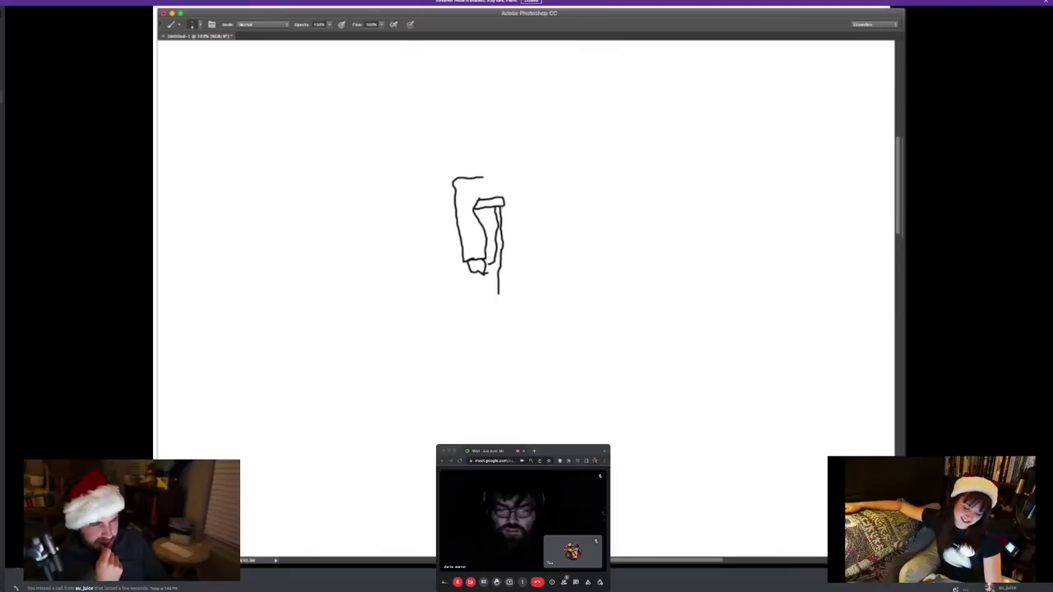
pyautogui.moveTo(499, 305)
pyautogui.mouseDown()
pyautogui.moveTo(505, 395)
pyautogui.moveTo(498, 385)
pyautogui.mouseUp()
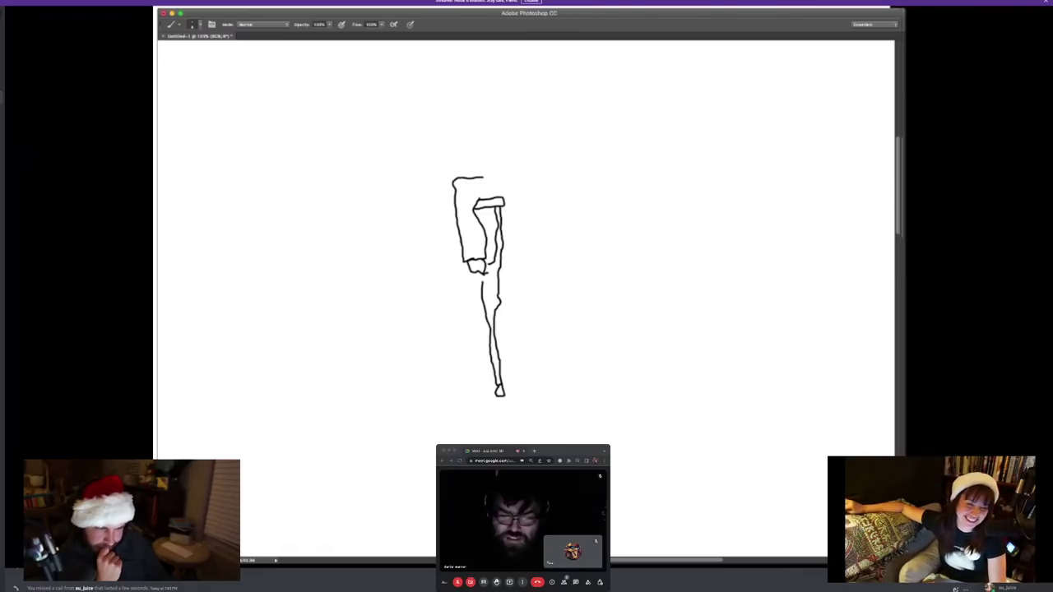
# Sketch the figure's two striding legs with shoes on either side of the crutch, including the crotch and upper thigh lines
pyautogui.moveTo(459, 246); pyautogui.dragTo(456, 261)
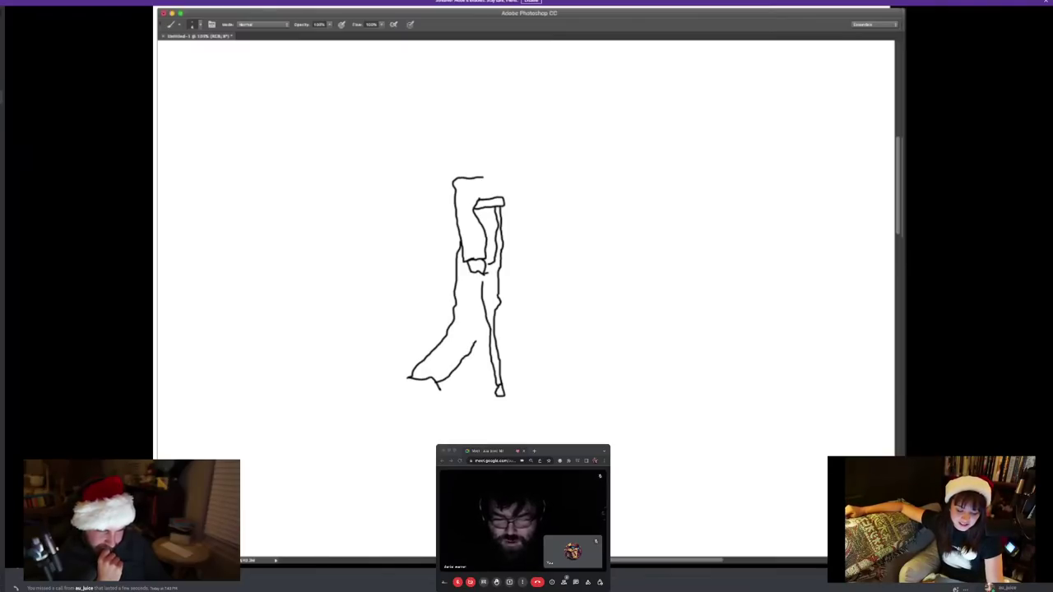
pyautogui.moveTo(476, 342); pyautogui.dragTo(485, 316)
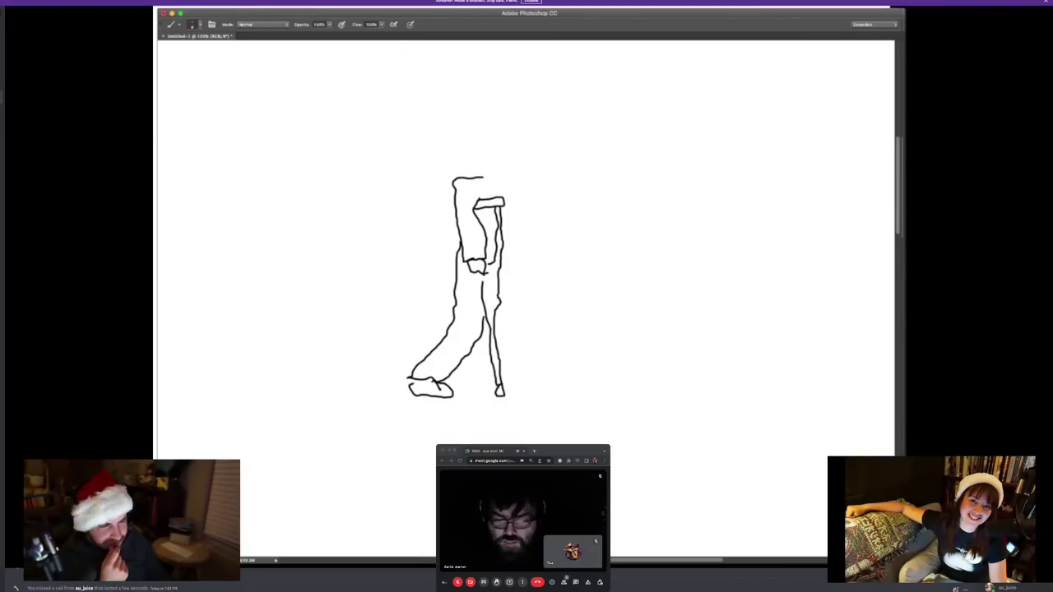
pyautogui.moveTo(527, 336); pyautogui.dragTo(520, 366)
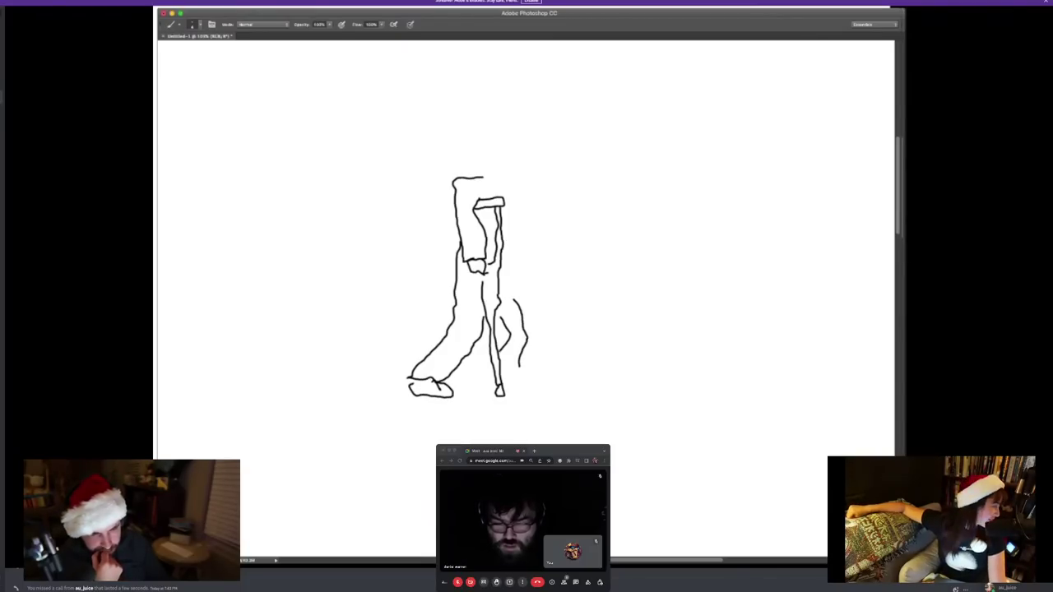
pyautogui.moveTo(524, 367)
pyautogui.mouseDown()
pyautogui.moveTo(502, 368)
pyautogui.moveTo(510, 381)
pyautogui.moveTo(500, 382)
pyautogui.mouseUp()
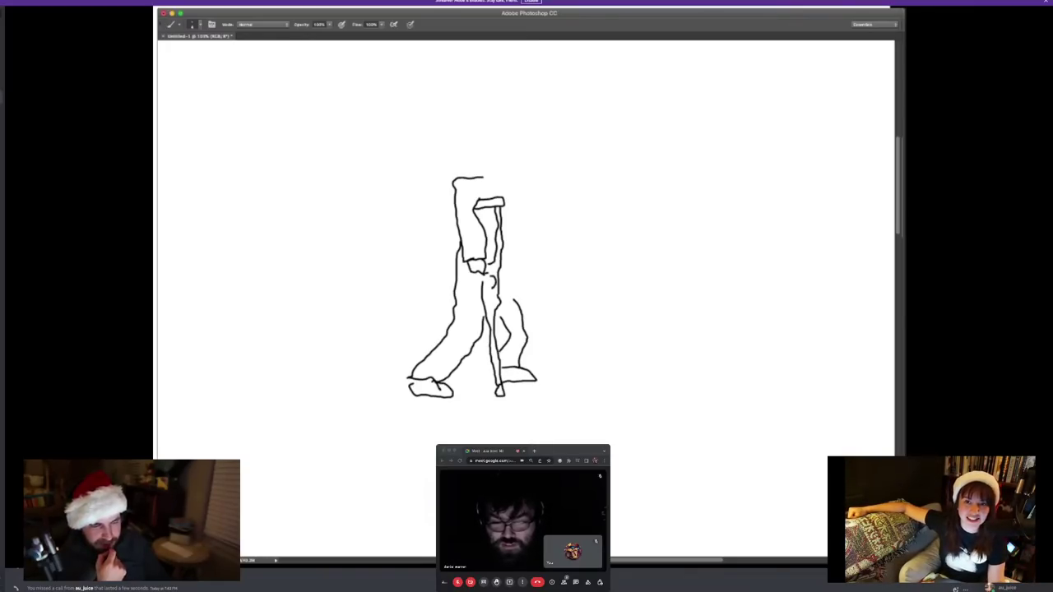
pyautogui.moveTo(492, 277)
pyautogui.mouseDown()
pyautogui.moveTo(490, 295)
pyautogui.moveTo(512, 297)
pyautogui.mouseUp()
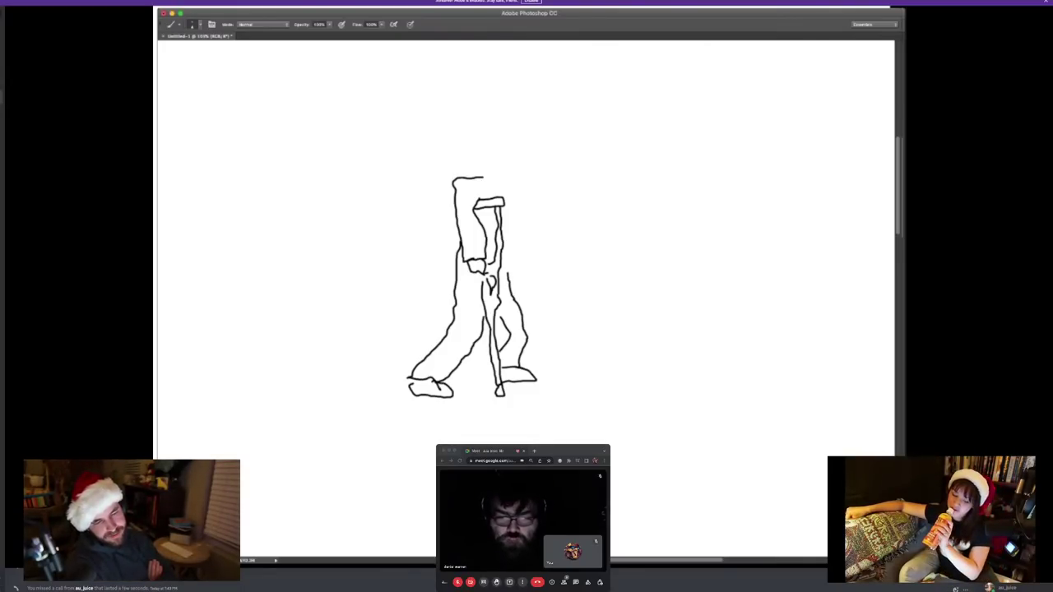
# Draw a ragged cape with a hole flowing behind the figure and a pointed collar above the shoulder
pyautogui.moveTo(453, 209); pyautogui.dragTo(444, 233)
pyautogui.moveTo(419, 262)
pyautogui.mouseDown()
pyautogui.moveTo(352, 327)
pyautogui.moveTo(373, 314)
pyautogui.moveTo(395, 340)
pyautogui.moveTo(439, 325)
pyautogui.moveTo(440, 334)
pyautogui.moveTo(431, 308)
pyautogui.moveTo(442, 277)
pyautogui.mouseUp()
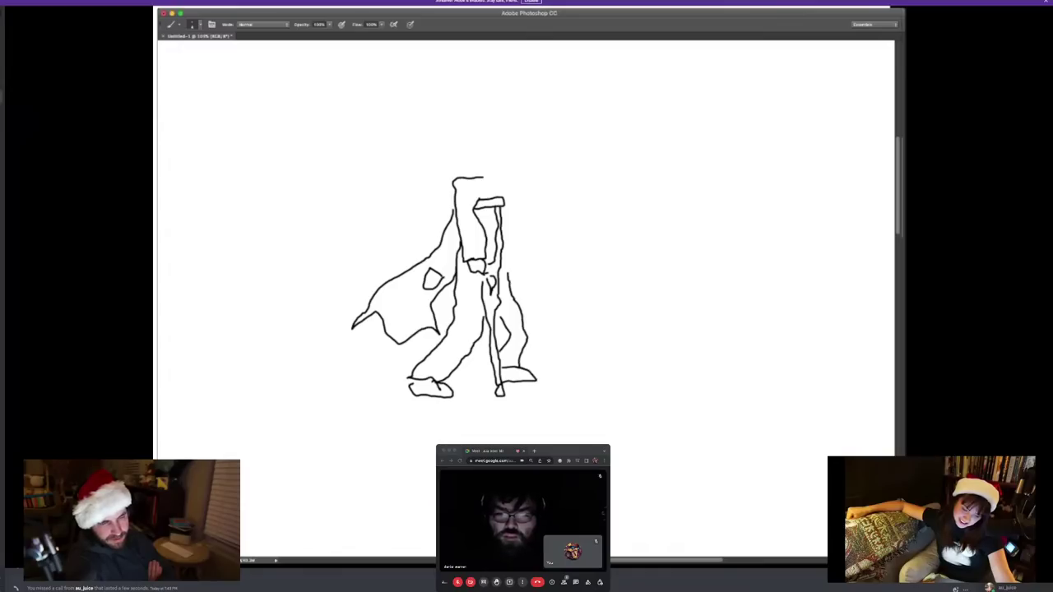
pyautogui.moveTo(469, 176)
pyautogui.mouseDown()
pyautogui.moveTo(490, 166)
pyautogui.moveTo(505, 192)
pyautogui.mouseUp()
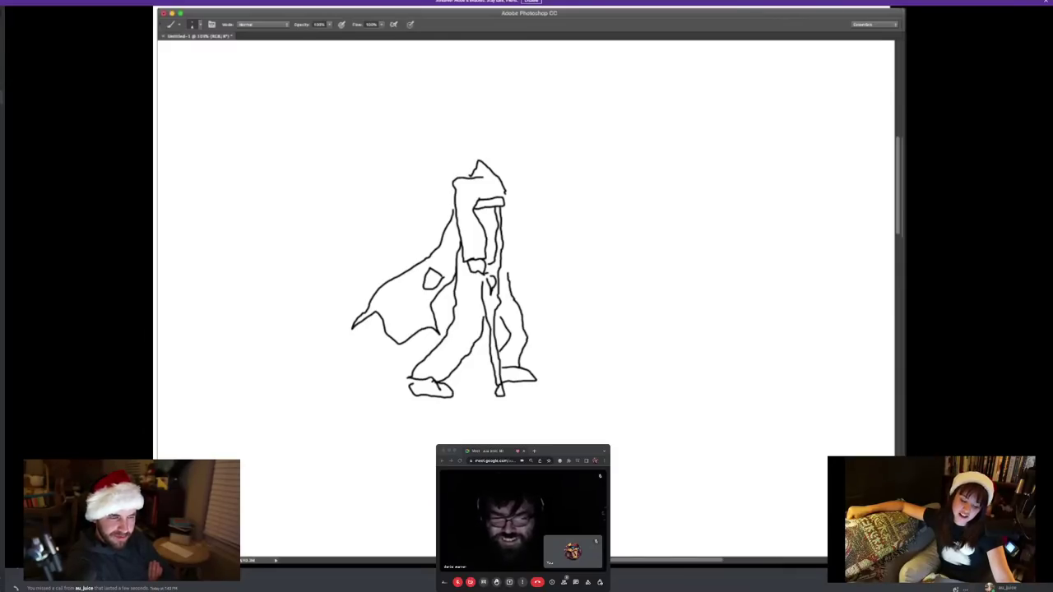
# Draw the figure's outstretched forearm with a hand holding a small patterned object, and the front line of the torso
pyautogui.moveTo(568, 234)
pyautogui.mouseDown()
pyautogui.moveTo(573, 225)
pyautogui.moveTo(558, 221)
pyautogui.moveTo(564, 239)
pyautogui.moveTo(571, 210)
pyautogui.moveTo(544, 242)
pyautogui.moveTo(571, 202)
pyautogui.moveTo(553, 219)
pyautogui.mouseUp()
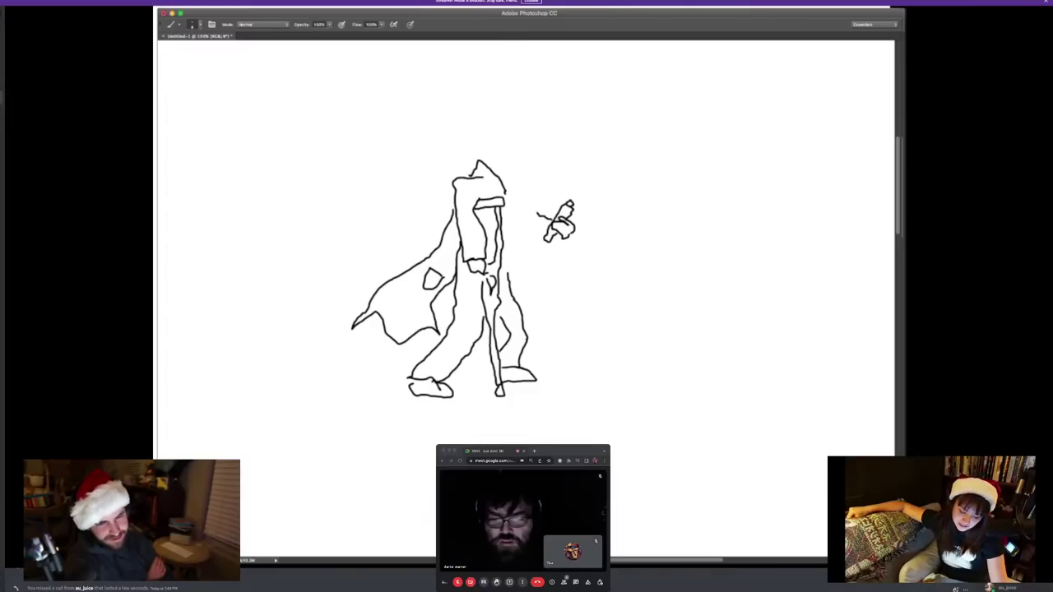
pyautogui.moveTo(543, 239)
pyautogui.mouseDown()
pyautogui.moveTo(525, 223)
pyautogui.moveTo(521, 300)
pyautogui.mouseUp()
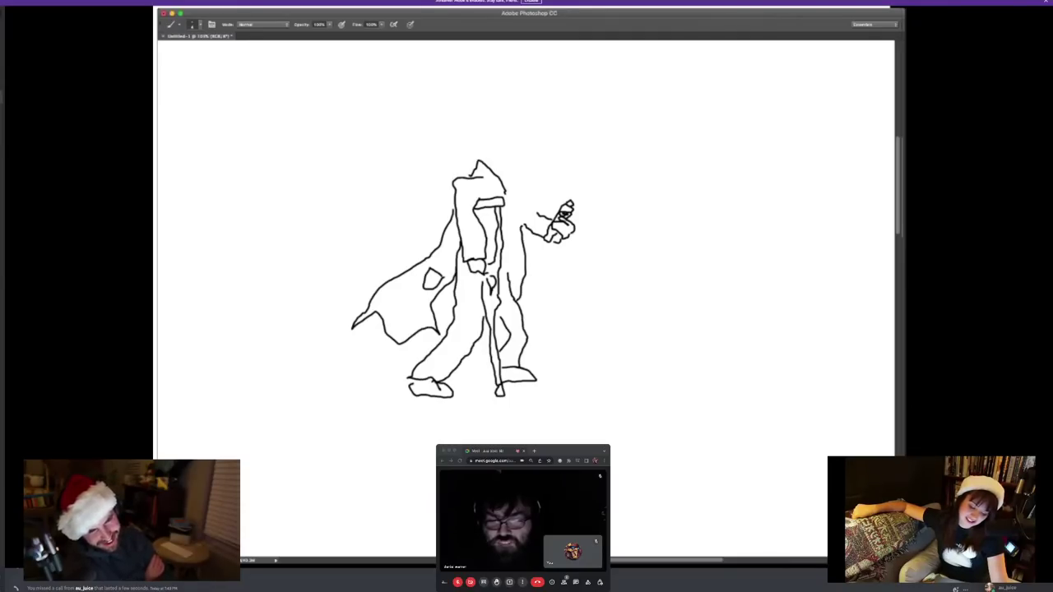
pyautogui.moveTo(555, 216); pyautogui.dragTo(566, 211)
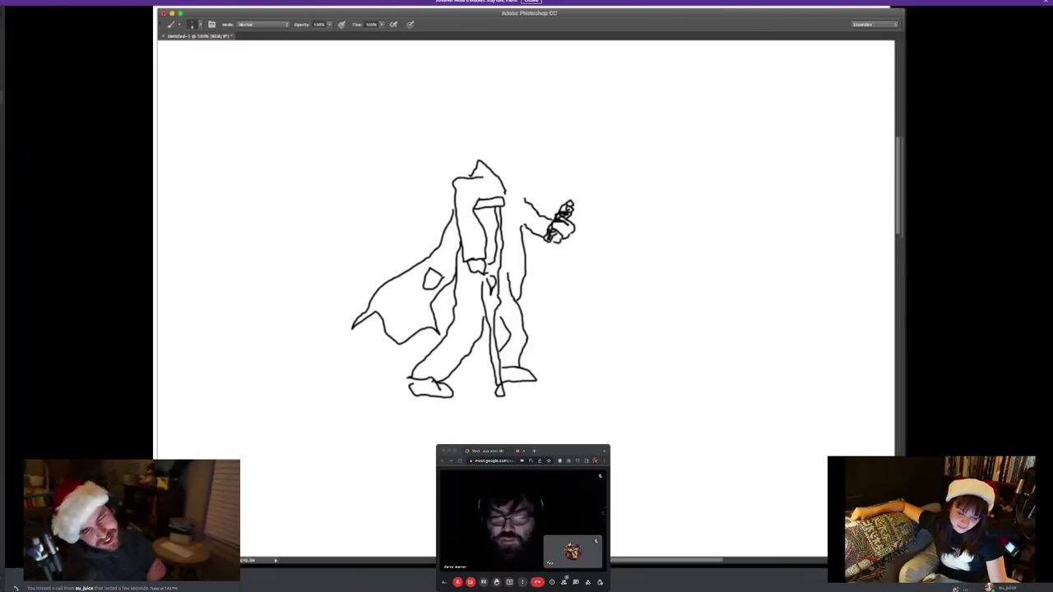
# Draw the figure's head with long windblown hair, an angry face, an open mouth and a goatee
pyautogui.moveTo(483, 151)
pyautogui.mouseDown()
pyautogui.moveTo(508, 129)
pyautogui.moveTo(523, 132)
pyautogui.moveTo(541, 156)
pyautogui.moveTo(531, 180)
pyautogui.mouseUp()
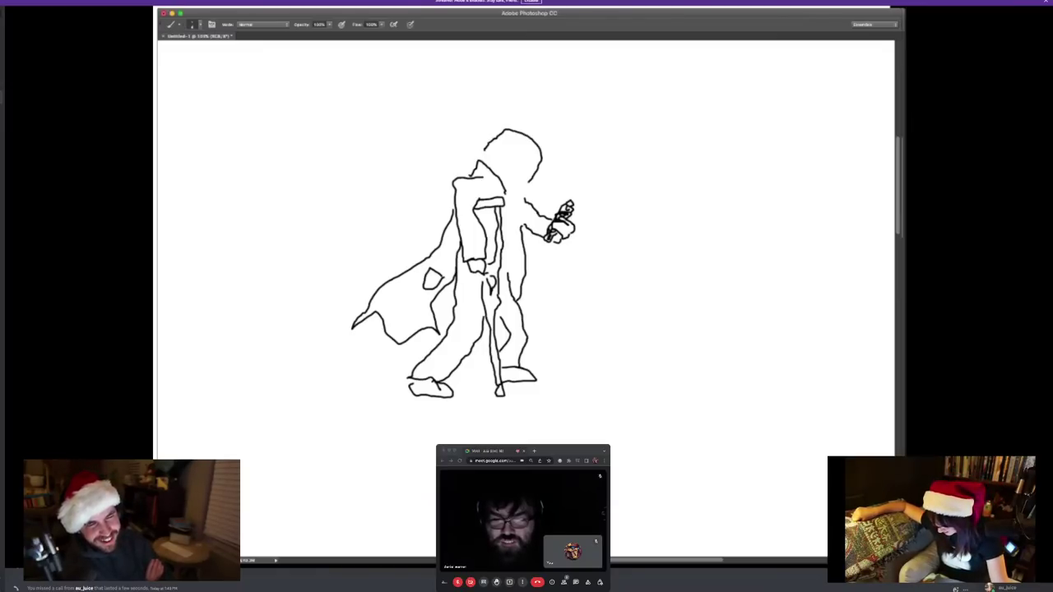
pyautogui.moveTo(502, 133)
pyautogui.mouseDown()
pyautogui.moveTo(448, 158)
pyautogui.moveTo(472, 163)
pyautogui.moveTo(403, 167)
pyautogui.moveTo(457, 186)
pyautogui.moveTo(416, 170)
pyautogui.moveTo(523, 140)
pyautogui.moveTo(540, 148)
pyautogui.moveTo(502, 137)
pyautogui.moveTo(469, 153)
pyautogui.moveTo(509, 140)
pyautogui.moveTo(546, 159)
pyautogui.moveTo(521, 145)
pyautogui.moveTo(497, 150)
pyautogui.moveTo(538, 168)
pyautogui.mouseUp()
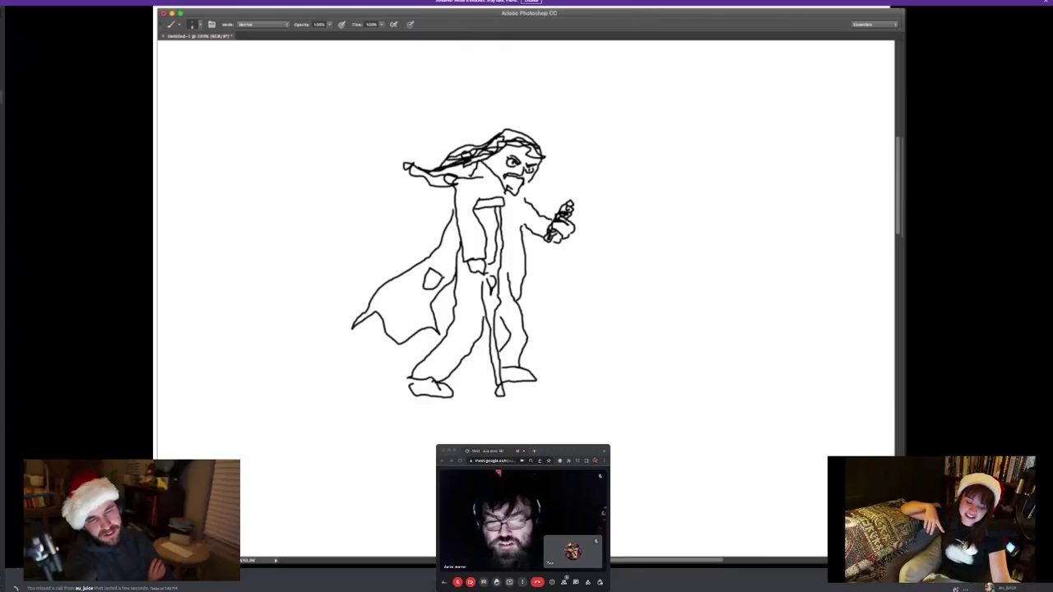
pyautogui.moveTo(515, 186)
pyautogui.mouseDown()
pyautogui.moveTo(513, 197)
pyautogui.moveTo(506, 186)
pyautogui.mouseUp()
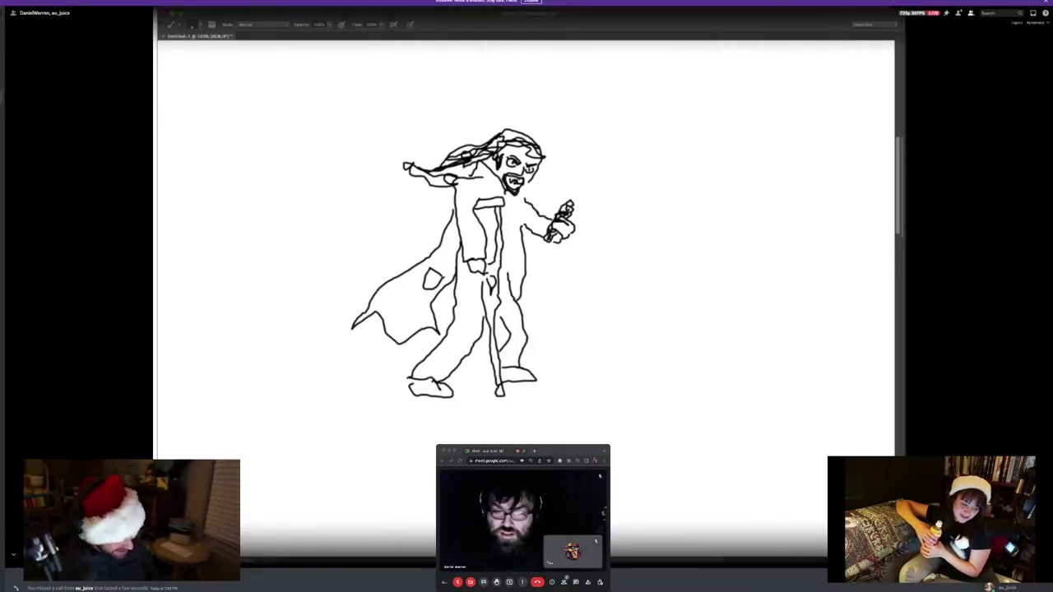
pyautogui.click(417, 442)
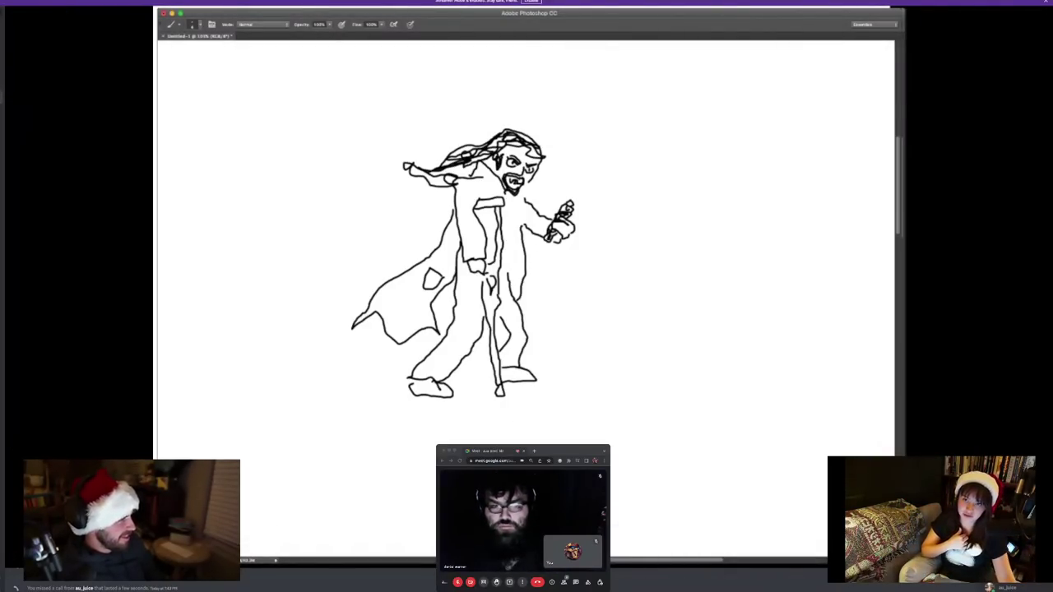
# Letter "MORE" above the caped figure and sketch a farmer's brimmed hat, frowning face and bibbed torso beside it
pyautogui.moveTo(412, 119)
pyautogui.mouseDown()
pyautogui.moveTo(474, 112)
pyautogui.moveTo(475, 102)
pyautogui.moveTo(484, 116)
pyautogui.moveTo(538, 107)
pyautogui.moveTo(506, 102)
pyautogui.mouseUp()
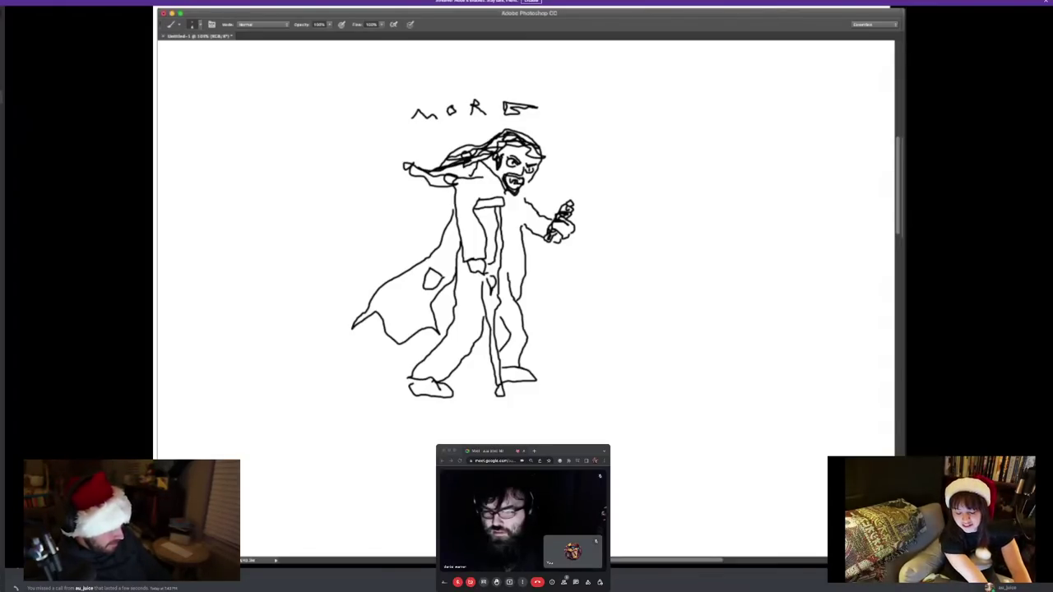
pyautogui.moveTo(735, 129)
pyautogui.mouseDown()
pyautogui.moveTo(662, 134)
pyautogui.moveTo(684, 100)
pyautogui.moveTo(714, 102)
pyautogui.moveTo(710, 121)
pyautogui.moveTo(735, 122)
pyautogui.moveTo(705, 120)
pyautogui.moveTo(696, 105)
pyautogui.moveTo(679, 148)
pyautogui.moveTo(710, 133)
pyautogui.mouseUp()
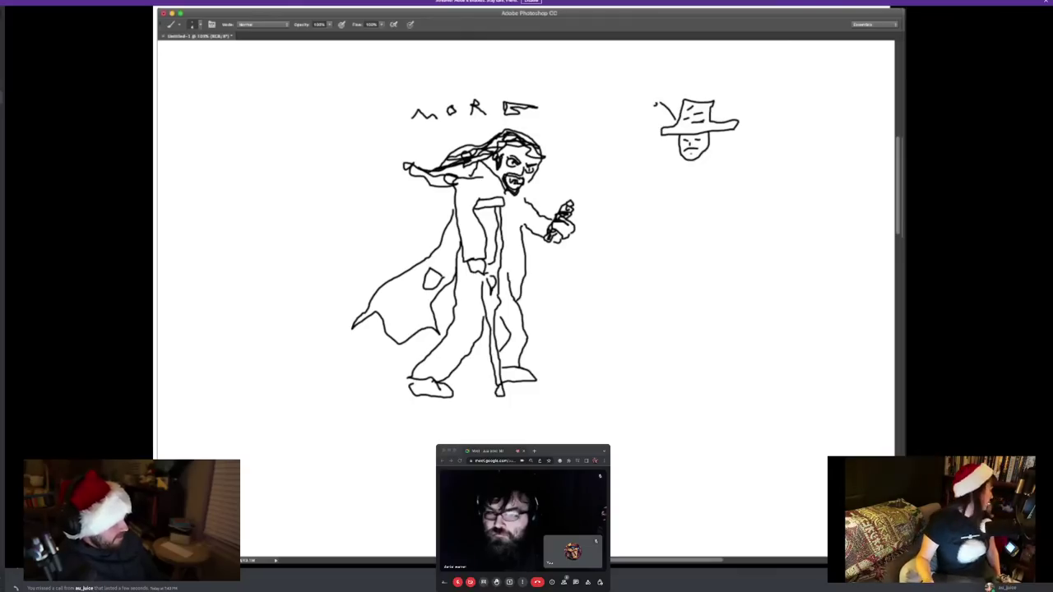
pyautogui.moveTo(677, 158)
pyautogui.mouseDown()
pyautogui.moveTo(655, 212)
pyautogui.moveTo(713, 214)
pyautogui.moveTo(706, 158)
pyautogui.moveTo(676, 179)
pyautogui.moveTo(701, 173)
pyautogui.mouseUp()
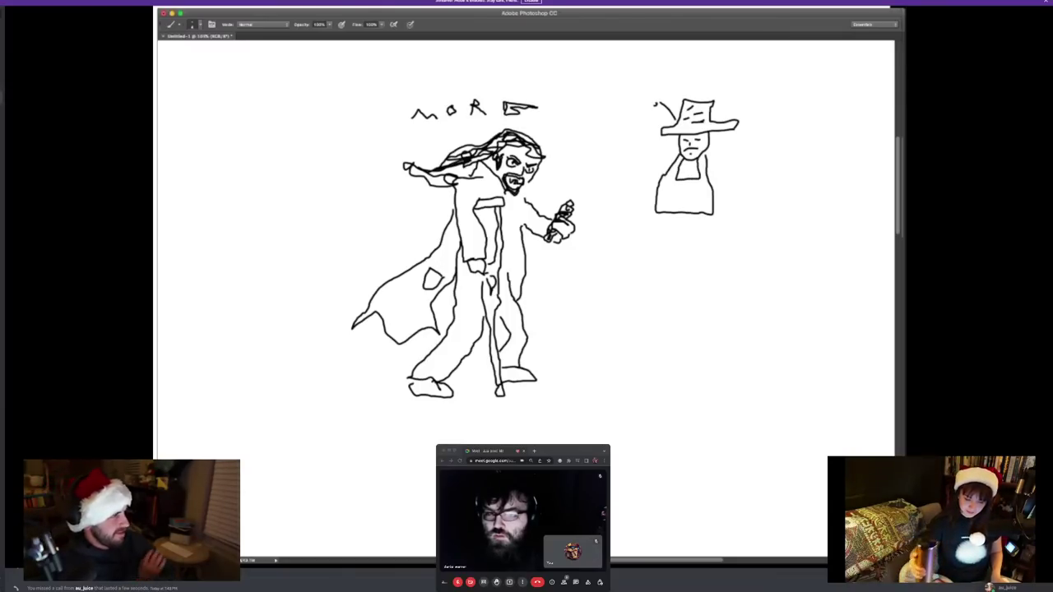
# Draw the farmer's arm on the hip, outstretched arm holding a pitchfork, short legs with shoes, and two overall buttons
pyautogui.moveTo(715, 150)
pyautogui.mouseDown()
pyautogui.moveTo(744, 166)
pyautogui.moveTo(715, 200)
pyautogui.moveTo(728, 189)
pyautogui.mouseUp()
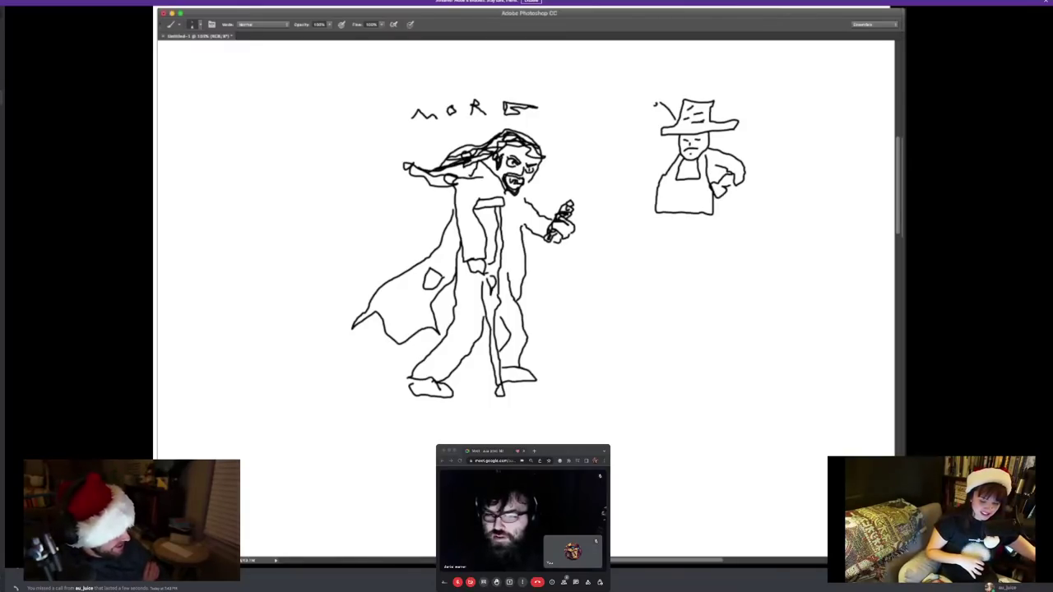
pyautogui.moveTo(677, 153)
pyautogui.mouseDown()
pyautogui.moveTo(639, 155)
pyautogui.moveTo(671, 166)
pyautogui.moveTo(619, 153)
pyautogui.moveTo(632, 163)
pyautogui.moveTo(619, 122)
pyautogui.moveTo(630, 104)
pyautogui.moveTo(617, 114)
pyautogui.moveTo(607, 89)
pyautogui.moveTo(609, 117)
pyautogui.moveTo(599, 101)
pyautogui.moveTo(596, 121)
pyautogui.moveTo(612, 127)
pyautogui.moveTo(631, 242)
pyautogui.moveTo(625, 167)
pyautogui.mouseUp()
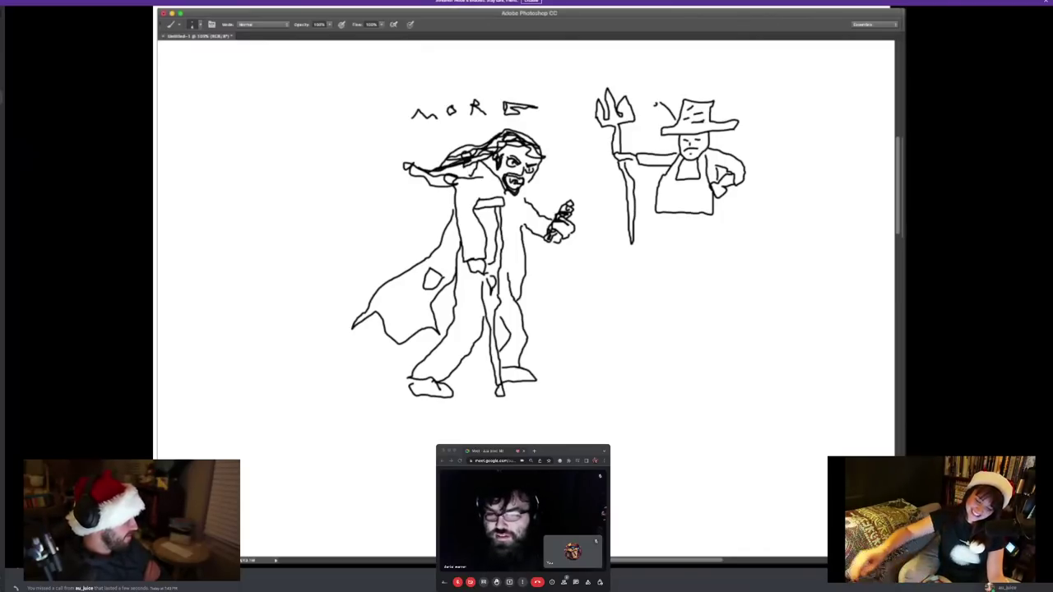
pyautogui.moveTo(657, 217)
pyautogui.mouseDown()
pyautogui.moveTo(669, 258)
pyautogui.moveTo(680, 257)
pyautogui.moveTo(686, 230)
pyautogui.moveTo(714, 254)
pyautogui.moveTo(683, 255)
pyautogui.mouseUp()
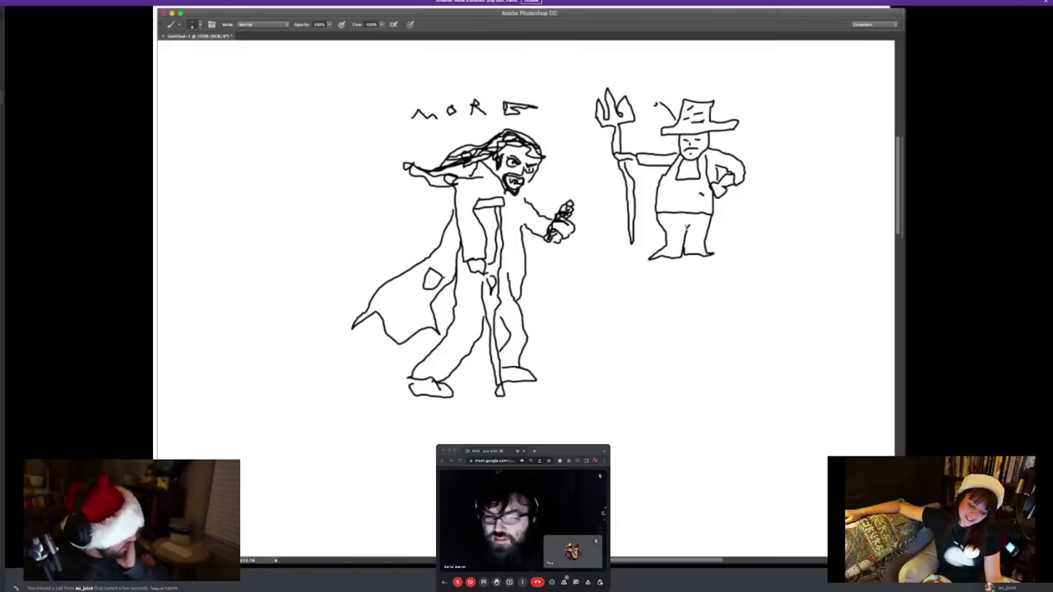
pyautogui.moveTo(701, 193); pyautogui.dragTo(670, 193)
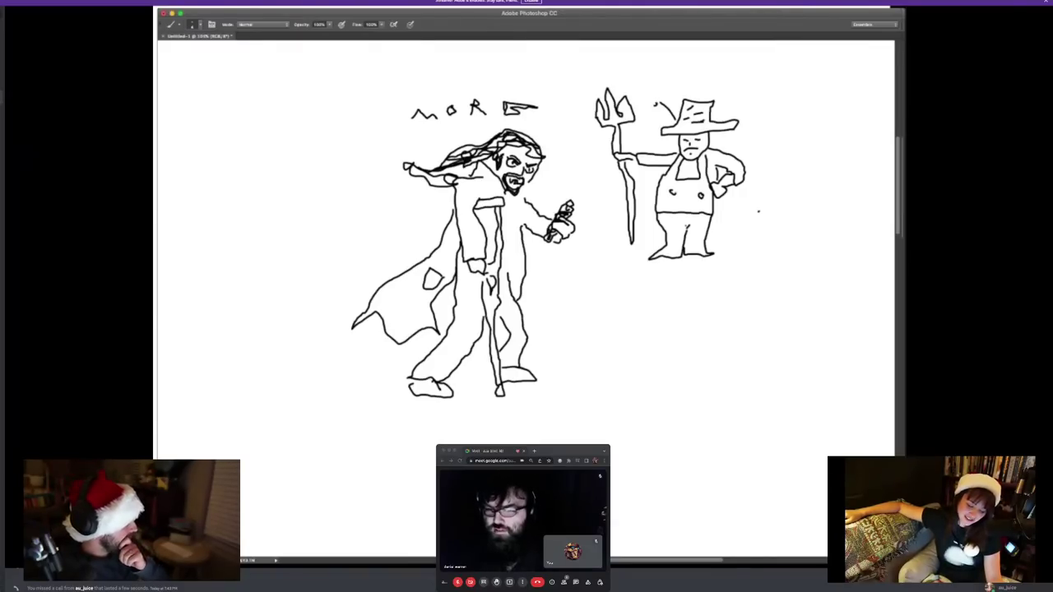
# Draw a pig beside the farmer with a round snout, eared head, back line and small front leg
pyautogui.moveTo(759, 211); pyautogui.dragTo(766, 218)
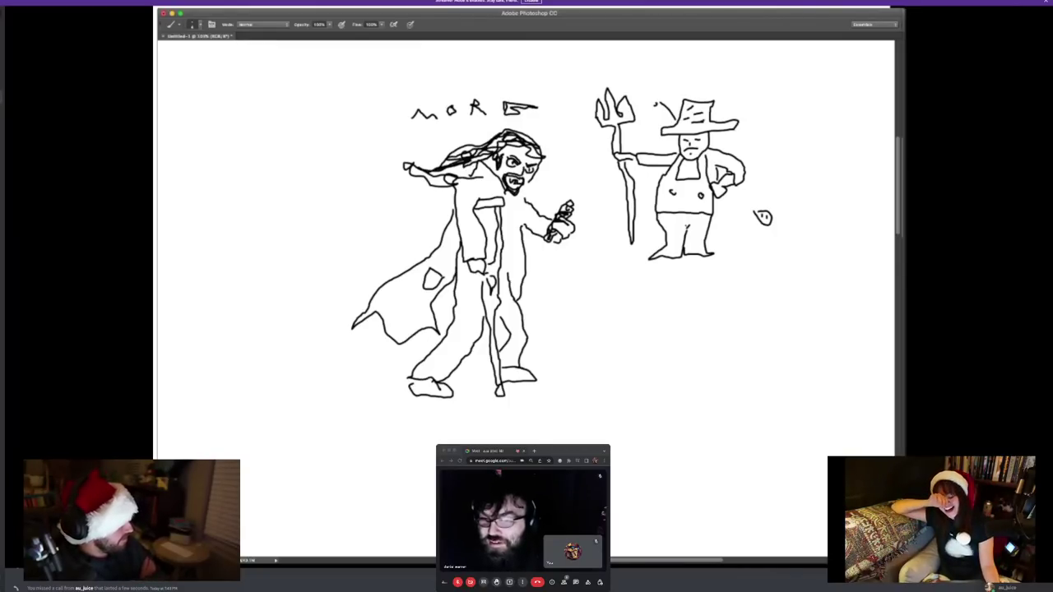
pyautogui.moveTo(766, 192)
pyautogui.mouseDown()
pyautogui.moveTo(772, 185)
pyautogui.moveTo(780, 196)
pyautogui.moveTo(782, 227)
pyautogui.moveTo(757, 234)
pyautogui.moveTo(736, 219)
pyautogui.moveTo(740, 189)
pyautogui.moveTo(767, 194)
pyautogui.moveTo(768, 210)
pyautogui.moveTo(750, 209)
pyautogui.mouseUp()
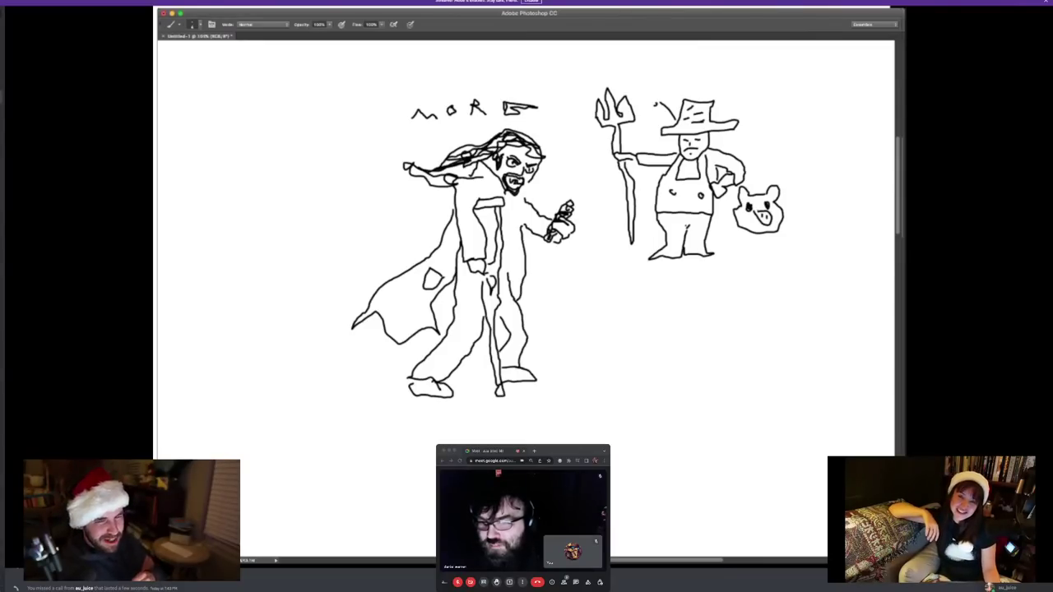
pyautogui.moveTo(740, 201); pyautogui.dragTo(715, 203)
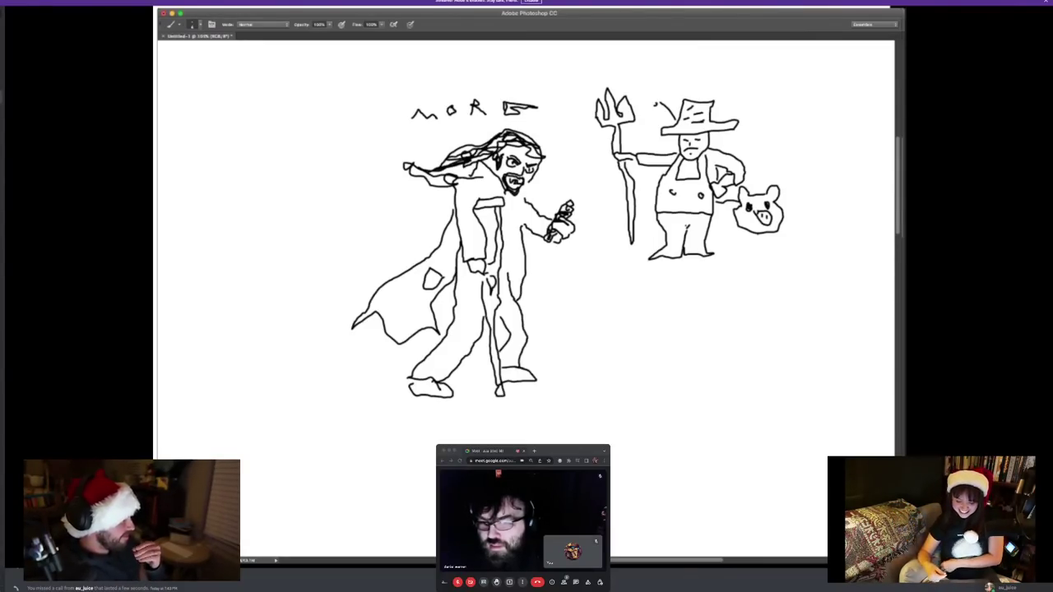
pyautogui.moveTo(759, 237); pyautogui.dragTo(730, 255)
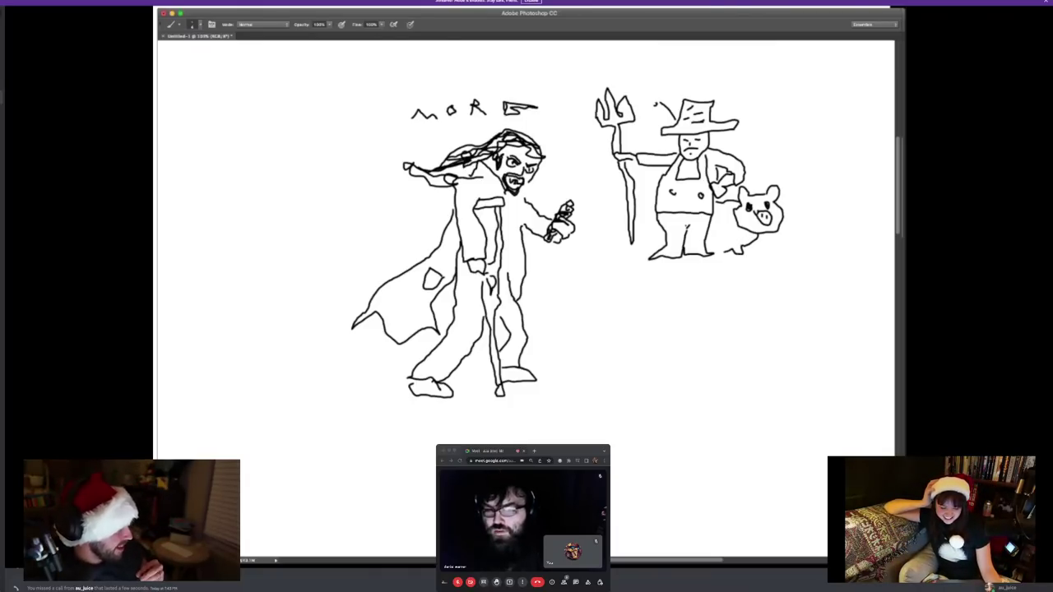
# Add overall straps running to the farmer's buttons and draw a bird perched on top of the hat
pyautogui.moveTo(688, 182)
pyautogui.mouseDown()
pyautogui.moveTo(689, 203)
pyautogui.moveTo(701, 206)
pyautogui.moveTo(708, 183)
pyautogui.mouseUp()
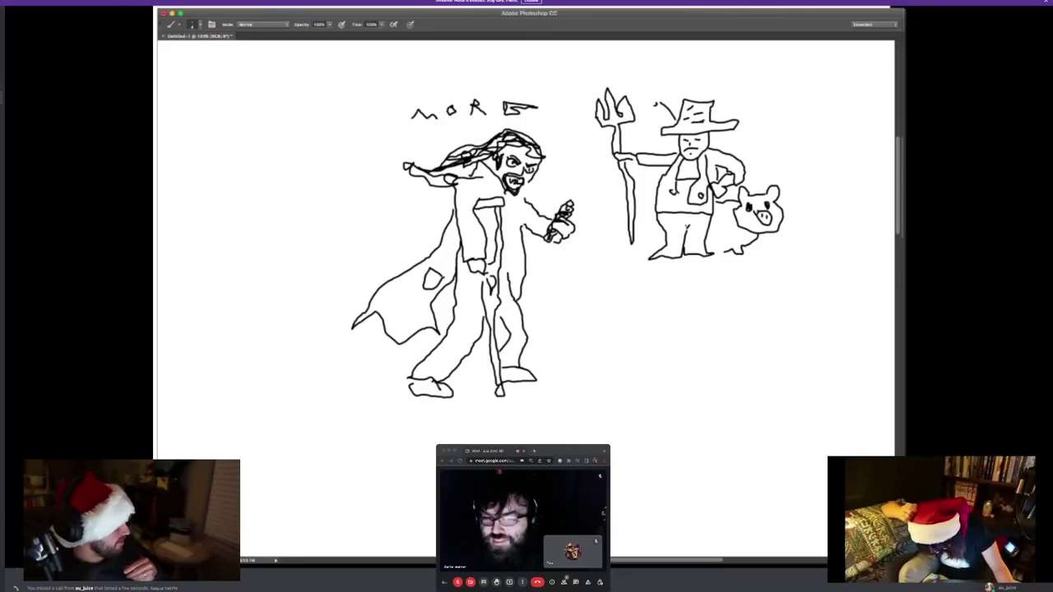
pyautogui.moveTo(678, 200); pyautogui.dragTo(663, 170)
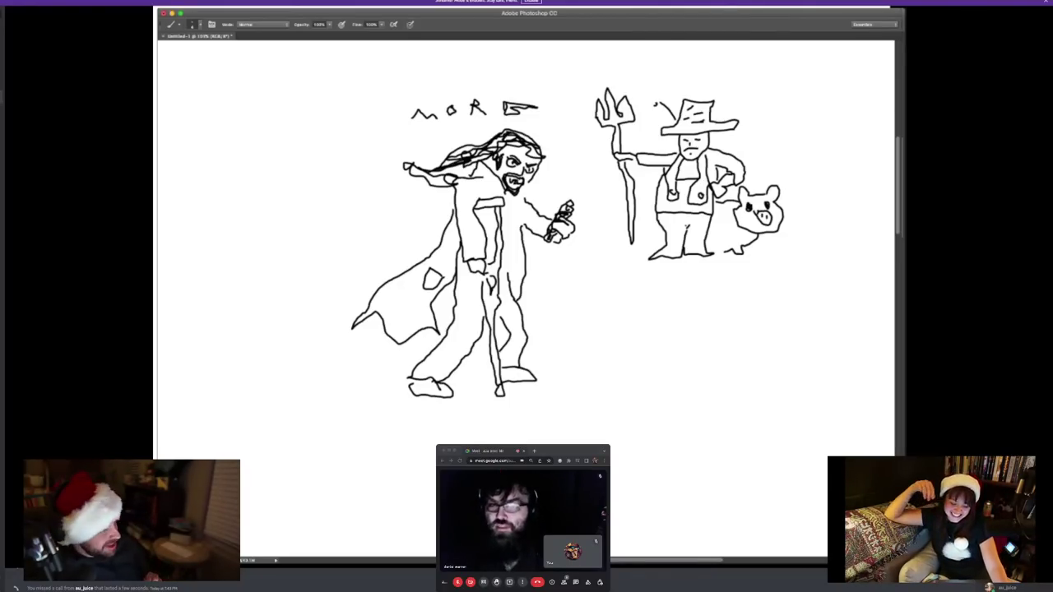
pyautogui.moveTo(686, 71)
pyautogui.mouseDown()
pyautogui.moveTo(644, 68)
pyautogui.moveTo(669, 87)
pyautogui.moveTo(683, 84)
pyautogui.moveTo(652, 75)
pyautogui.moveTo(723, 74)
pyautogui.mouseUp()
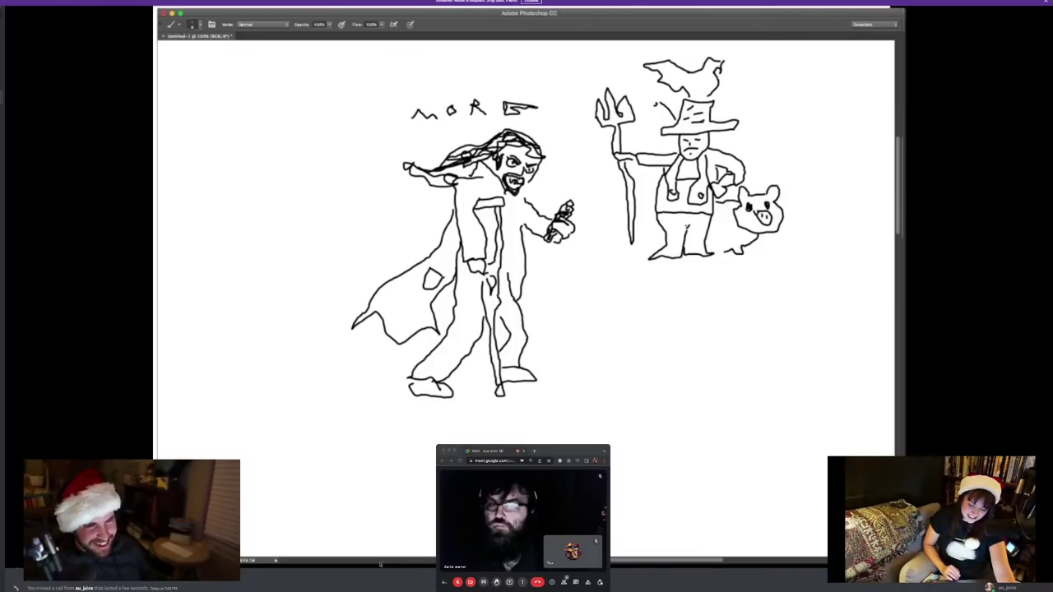
pyautogui.moveTo(713, 54); pyautogui.dragTo(716, 61)
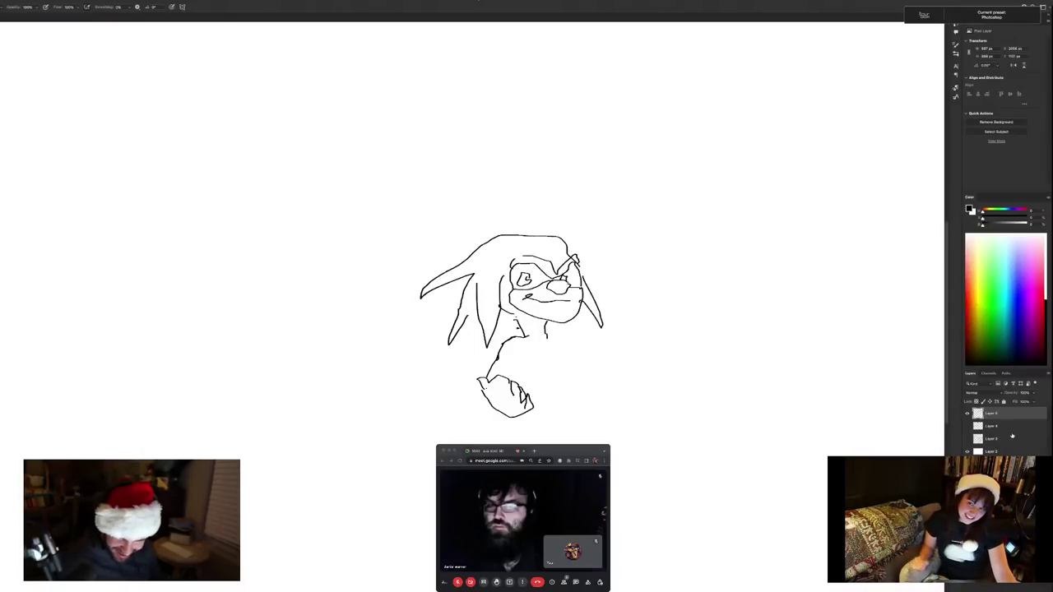
# Start a blank layer with the spiky-haired character hidden, and draw a narrow masked head with two slanted eyes
pyautogui.press('Delete')
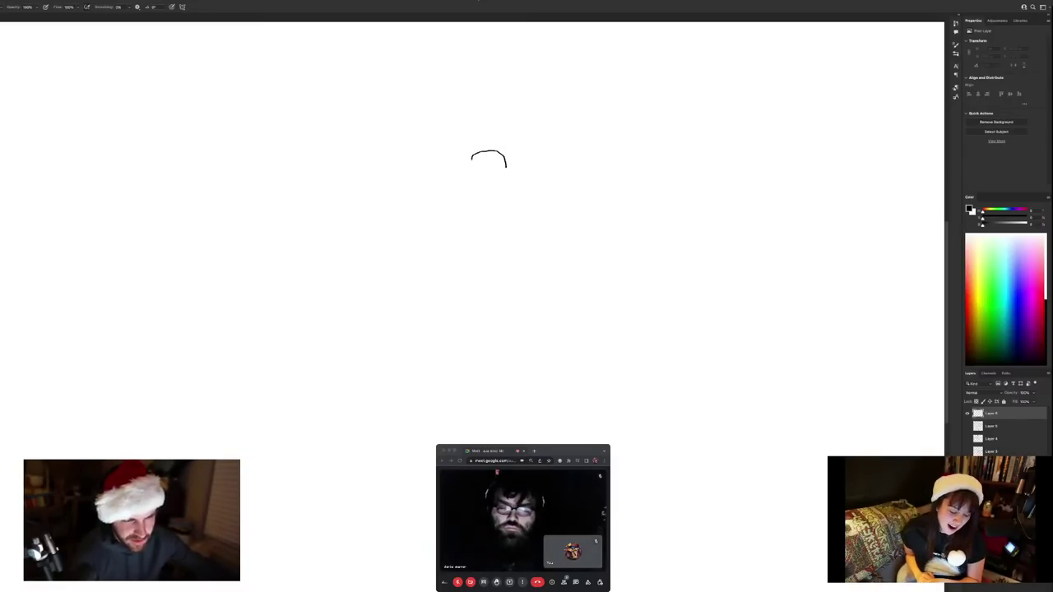
pyautogui.moveTo(471, 160)
pyautogui.mouseDown()
pyautogui.moveTo(492, 217)
pyautogui.moveTo(508, 165)
pyautogui.mouseUp()
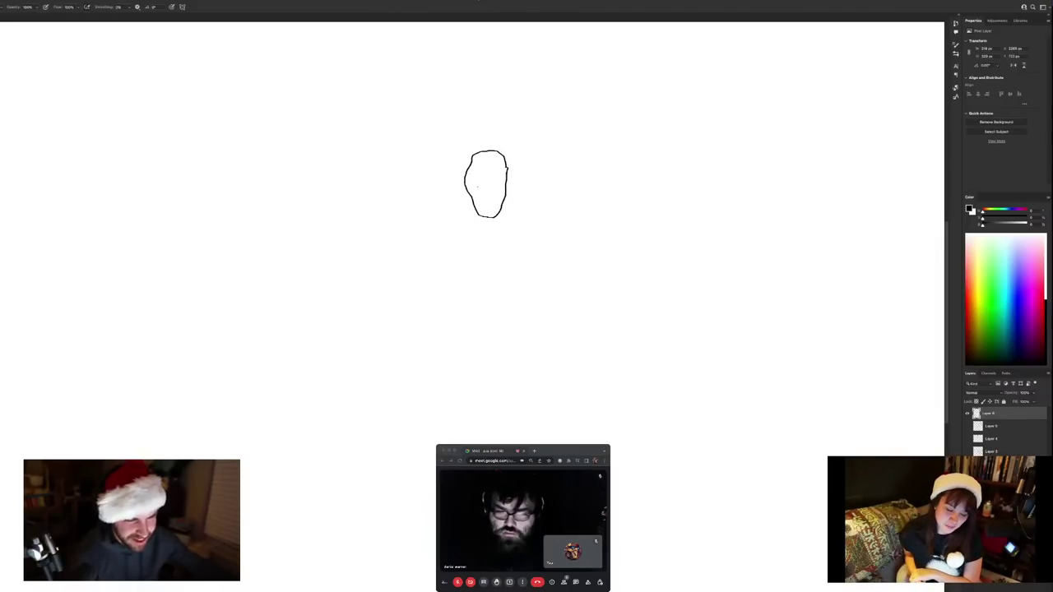
pyautogui.moveTo(481, 192)
pyautogui.mouseDown()
pyautogui.moveTo(476, 182)
pyautogui.moveTo(492, 192)
pyautogui.mouseUp()
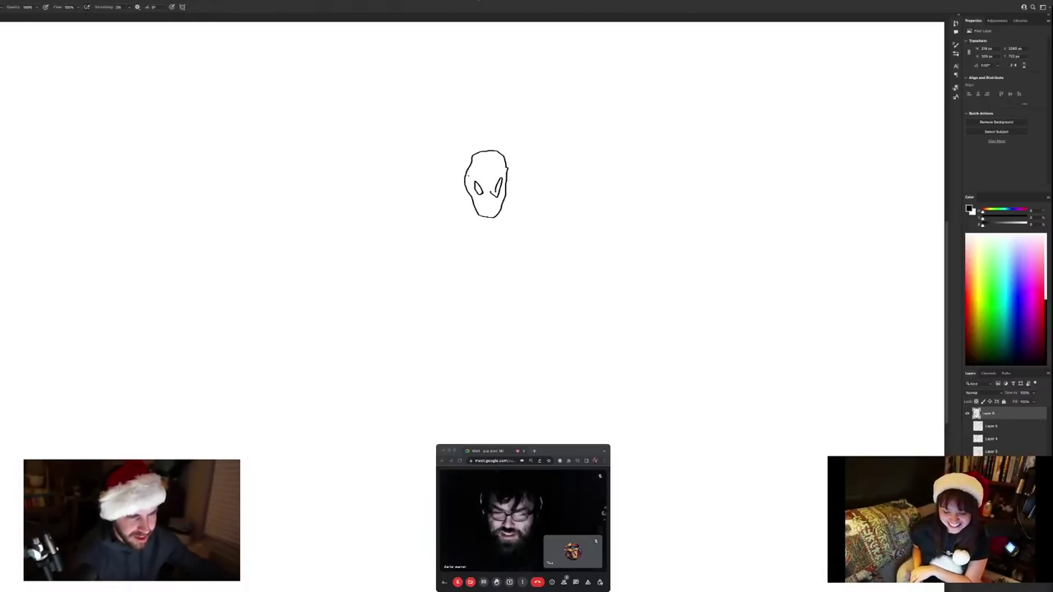
# Draw the masked figure's left-side shoulder, bulky sleeve and large clawed hand, plus the inner sleeve and neck lines
pyautogui.moveTo(466, 171)
pyautogui.mouseDown()
pyautogui.moveTo(400, 214)
pyautogui.moveTo(390, 237)
pyautogui.moveTo(393, 310)
pyautogui.moveTo(432, 341)
pyautogui.moveTo(476, 338)
pyautogui.moveTo(491, 319)
pyautogui.moveTo(474, 327)
pyautogui.moveTo(481, 306)
pyautogui.moveTo(462, 326)
pyautogui.moveTo(467, 286)
pyautogui.moveTo(434, 312)
pyautogui.moveTo(394, 292)
pyautogui.moveTo(464, 291)
pyautogui.mouseUp()
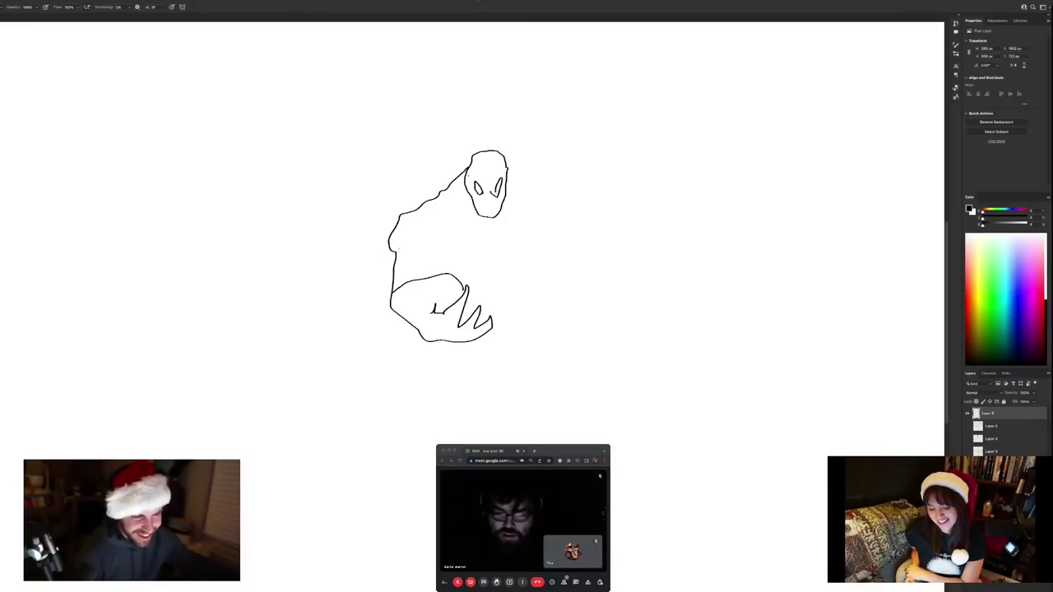
pyautogui.moveTo(405, 245)
pyautogui.mouseDown()
pyautogui.moveTo(444, 239)
pyautogui.moveTo(434, 272)
pyautogui.mouseUp()
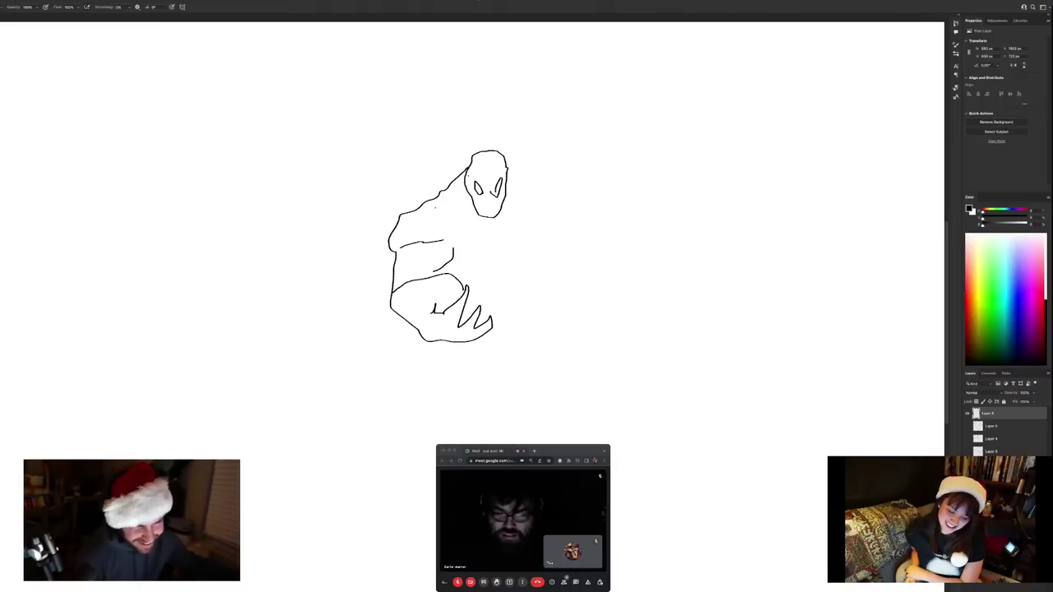
pyautogui.moveTo(435, 208); pyautogui.dragTo(490, 229)
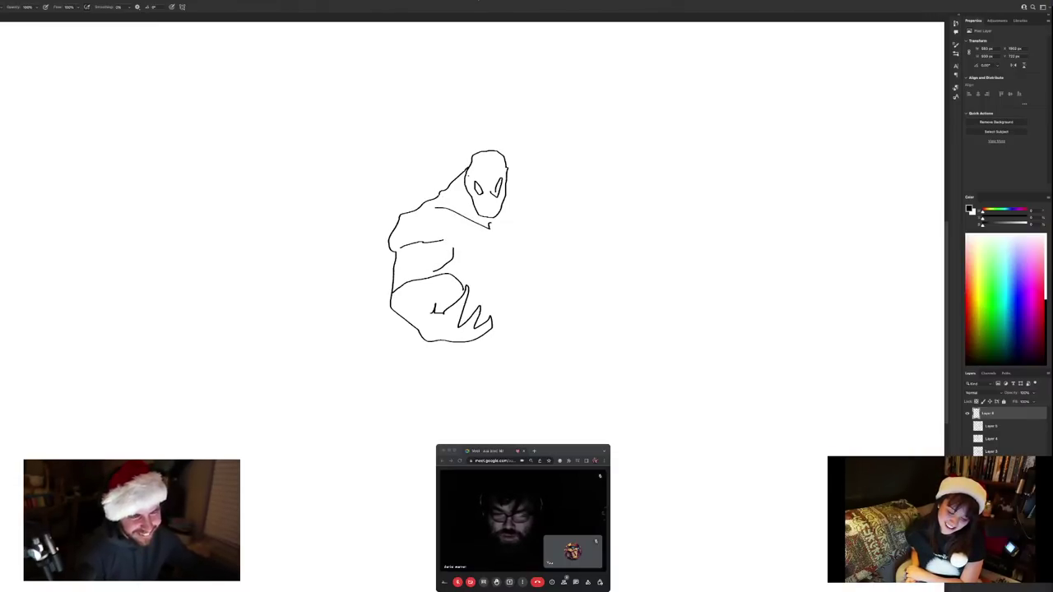
pyautogui.moveTo(439, 200); pyautogui.dragTo(453, 243)
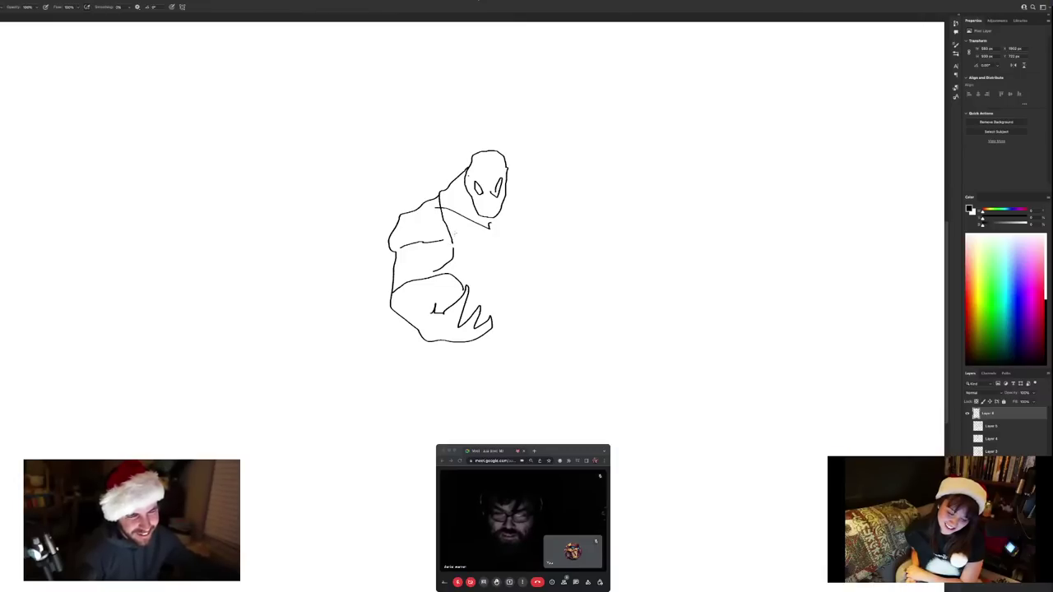
# Draw a wide collar around the masked head and the opposite sloping shoulder and arm with a jagged clawed hand
pyautogui.moveTo(448, 187)
pyautogui.mouseDown()
pyautogui.moveTo(450, 209)
pyautogui.moveTo(484, 237)
pyautogui.moveTo(520, 239)
pyautogui.moveTo(531, 227)
pyautogui.moveTo(524, 198)
pyautogui.mouseUp()
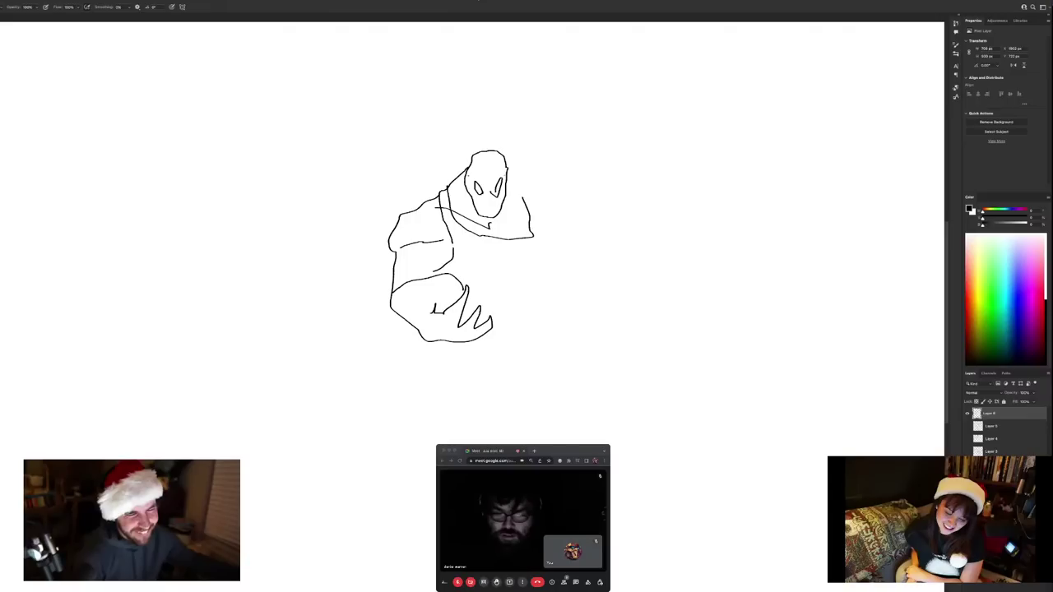
pyautogui.moveTo(508, 175)
pyautogui.mouseDown()
pyautogui.moveTo(518, 195)
pyautogui.moveTo(595, 229)
pyautogui.mouseUp()
pyautogui.moveTo(586, 235)
pyautogui.mouseDown()
pyautogui.moveTo(602, 281)
pyautogui.moveTo(592, 332)
pyautogui.moveTo(572, 333)
pyautogui.moveTo(582, 301)
pyautogui.moveTo(585, 311)
pyautogui.moveTo(581, 303)
pyautogui.moveTo(574, 321)
pyautogui.moveTo(540, 342)
pyautogui.moveTo(629, 336)
pyautogui.mouseUp()
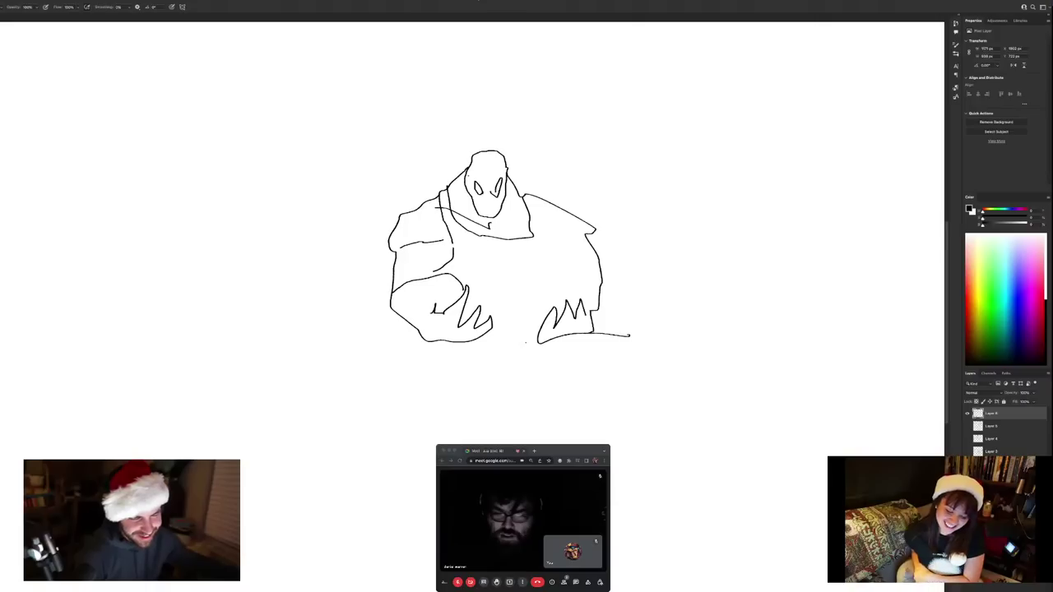
# Sketch one tapering leg below the torso and a rounded and a pointed fin behind the two shoulders
pyautogui.moveTo(520, 333)
pyautogui.mouseDown()
pyautogui.moveTo(501, 342)
pyautogui.moveTo(480, 386)
pyautogui.mouseUp()
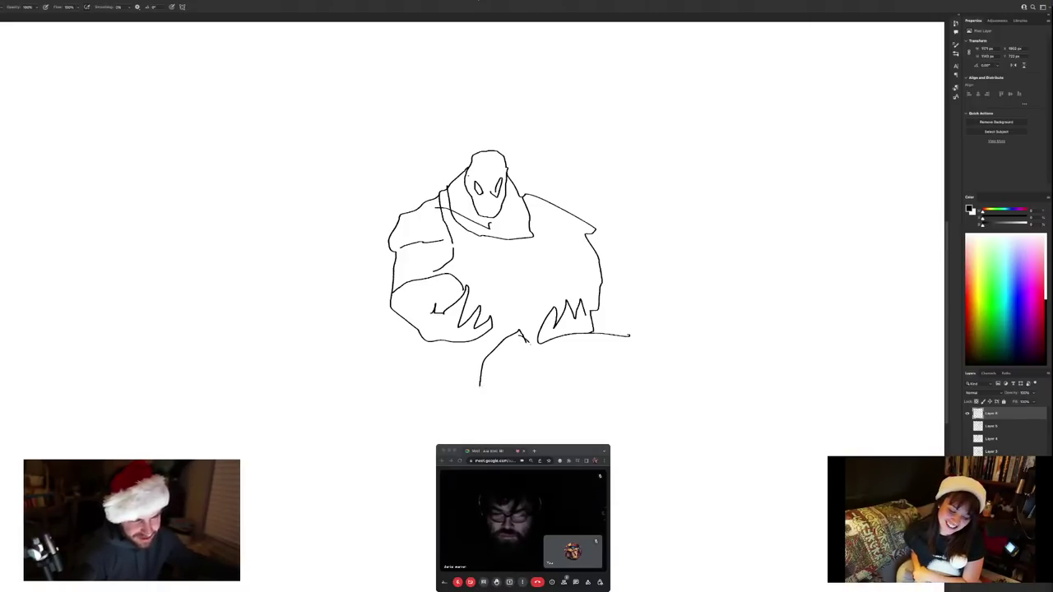
pyautogui.moveTo(528, 342)
pyautogui.mouseDown()
pyautogui.moveTo(537, 442)
pyautogui.moveTo(516, 438)
pyautogui.moveTo(497, 393)
pyautogui.mouseUp()
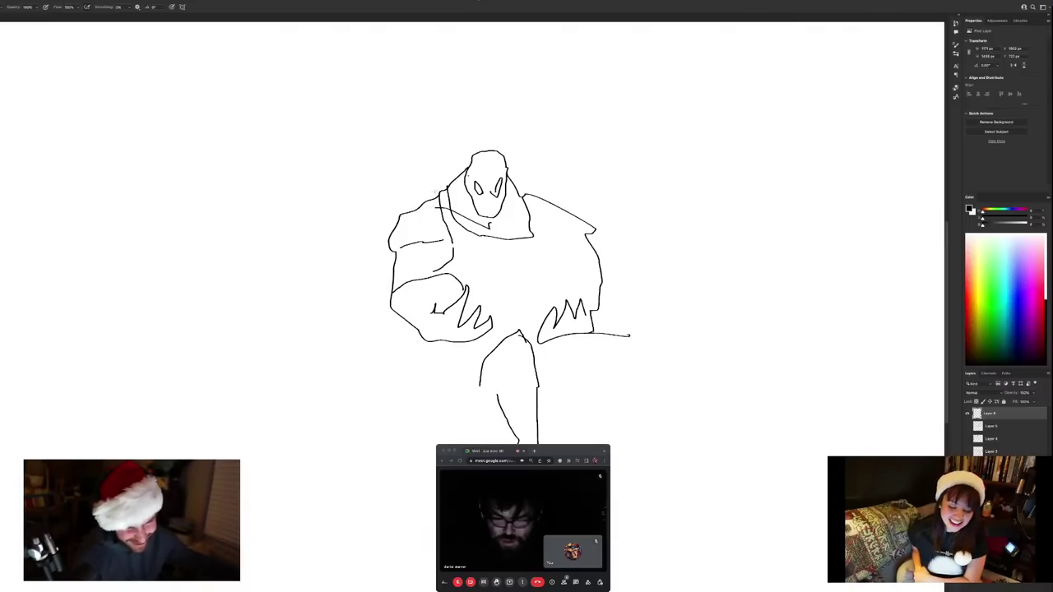
pyautogui.moveTo(435, 189)
pyautogui.mouseDown()
pyautogui.moveTo(403, 177)
pyautogui.moveTo(401, 199)
pyautogui.mouseUp()
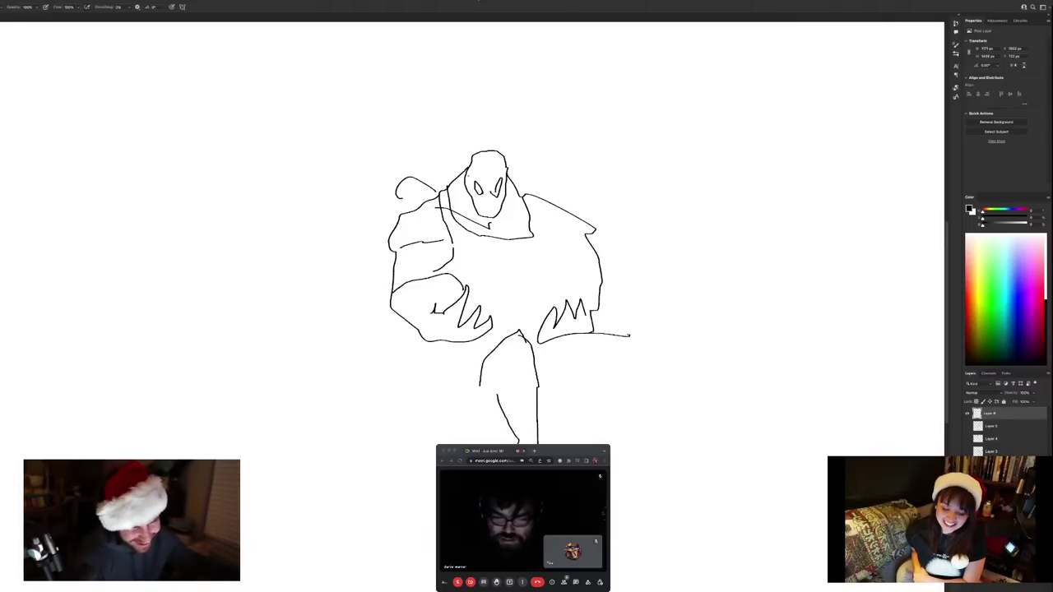
pyautogui.moveTo(521, 190)
pyautogui.mouseDown()
pyautogui.moveTo(533, 179)
pyautogui.moveTo(547, 197)
pyautogui.mouseUp()
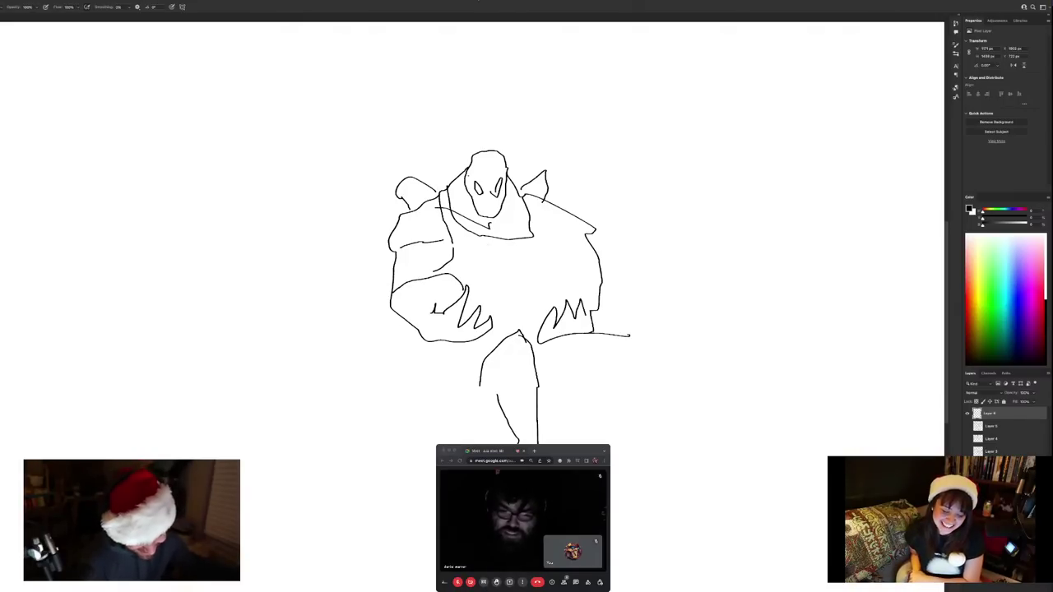
# Draw a thin, bent extra limb with a splayed end on each side of the masked figure's waist
pyautogui.moveTo(506, 300)
pyautogui.mouseDown()
pyautogui.moveTo(458, 271)
pyautogui.moveTo(413, 313)
pyautogui.moveTo(384, 296)
pyautogui.moveTo(405, 320)
pyautogui.moveTo(410, 352)
pyautogui.moveTo(453, 296)
pyautogui.mouseUp()
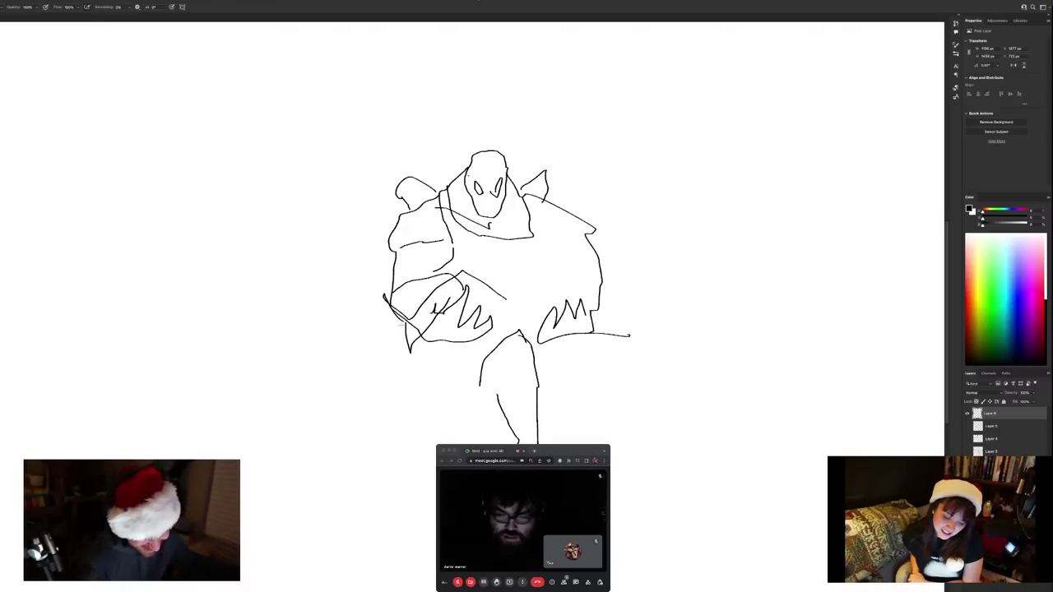
pyautogui.moveTo(403, 323)
pyautogui.mouseDown()
pyautogui.moveTo(393, 365)
pyautogui.moveTo(380, 354)
pyautogui.moveTo(411, 372)
pyautogui.moveTo(417, 349)
pyautogui.mouseUp()
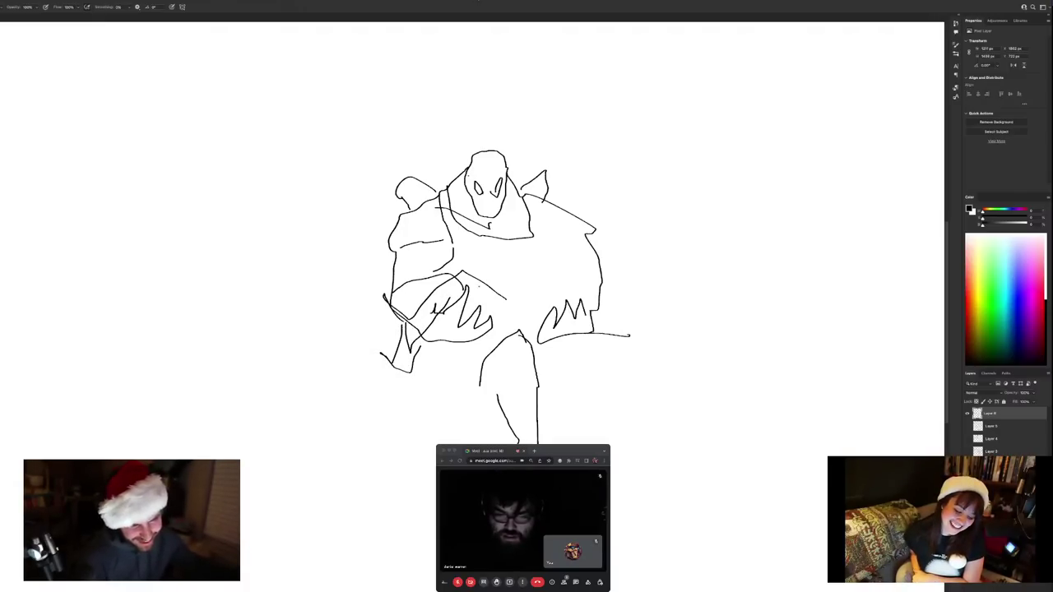
pyautogui.moveTo(479, 285)
pyautogui.mouseDown()
pyautogui.moveTo(515, 328)
pyautogui.moveTo(508, 311)
pyautogui.moveTo(593, 311)
pyautogui.moveTo(625, 337)
pyautogui.moveTo(650, 392)
pyautogui.moveTo(661, 380)
pyautogui.moveTo(663, 393)
pyautogui.moveTo(673, 391)
pyautogui.moveTo(663, 409)
pyautogui.moveTo(629, 382)
pyautogui.moveTo(605, 337)
pyautogui.mouseUp()
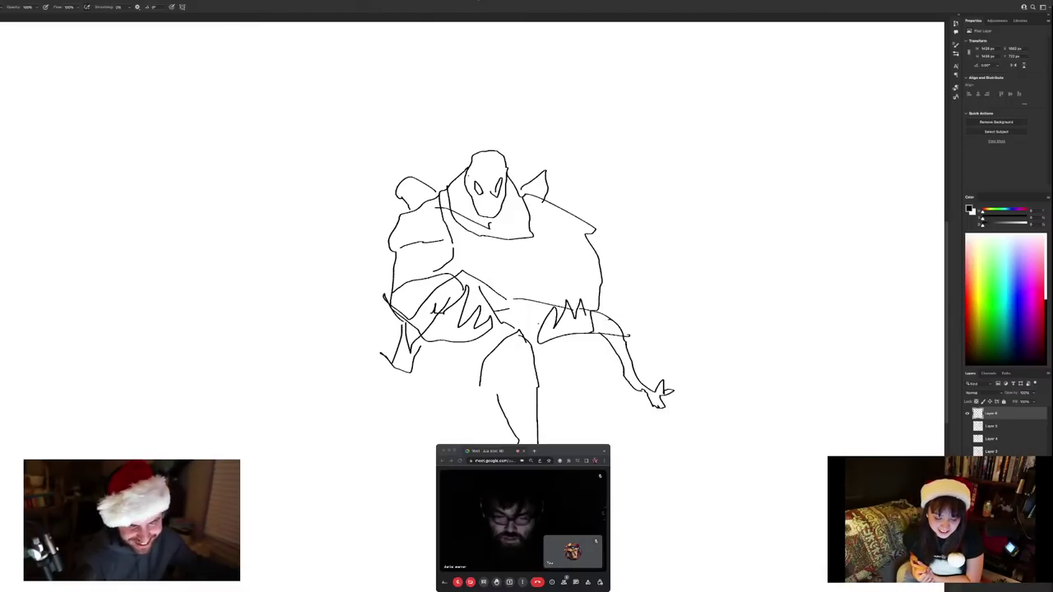
# Add a small clawed hand beyond the right-side gauntlet and a short leg line beneath it
pyautogui.moveTo(611, 320); pyautogui.dragTo(642, 327)
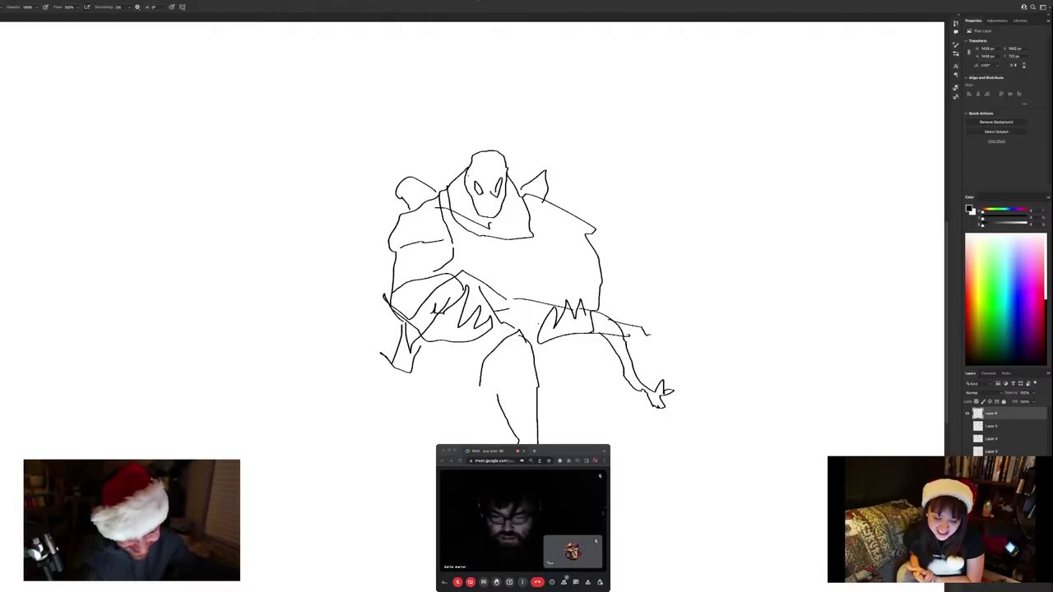
pyautogui.moveTo(646, 337)
pyautogui.mouseDown()
pyautogui.moveTo(664, 343)
pyautogui.moveTo(650, 355)
pyautogui.mouseUp()
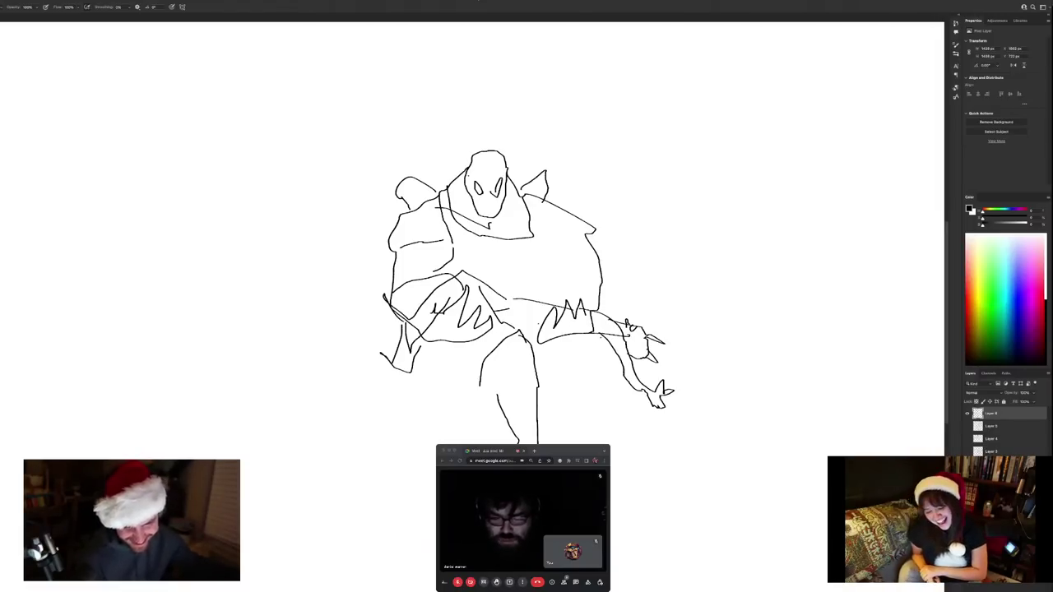
pyautogui.moveTo(599, 337); pyautogui.dragTo(592, 383)
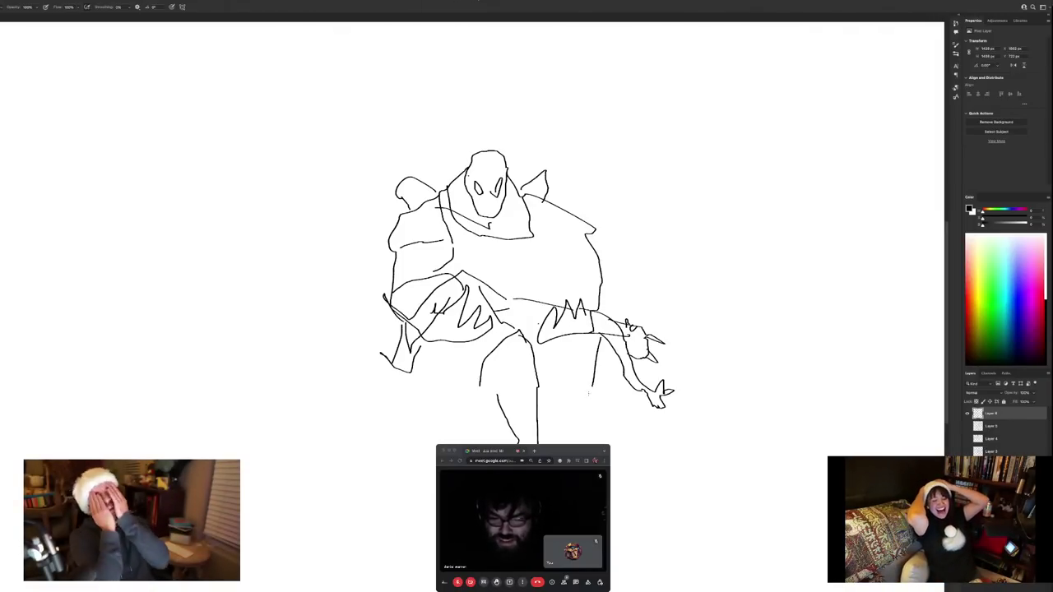
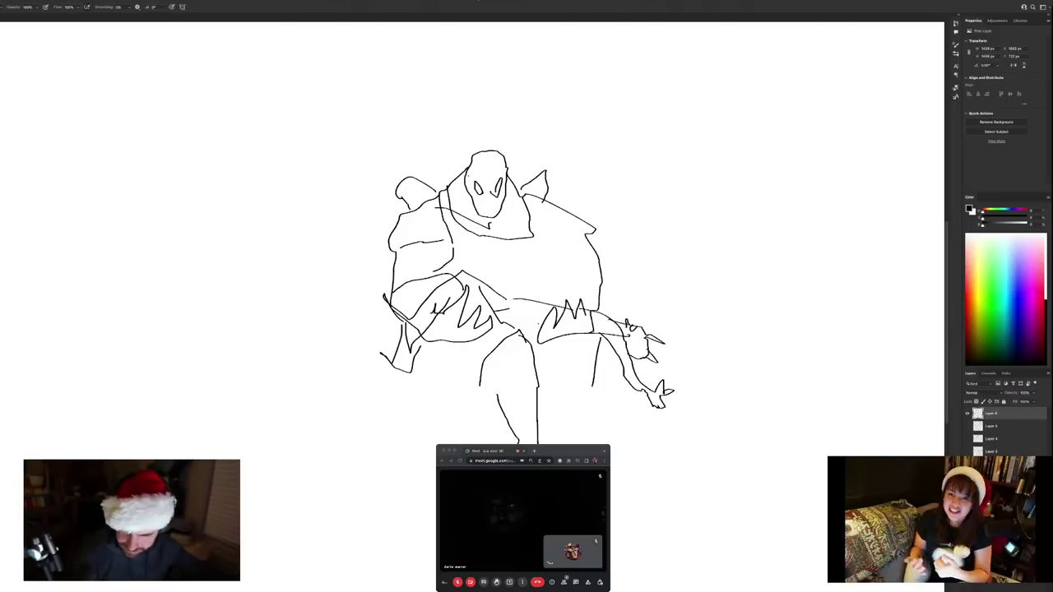
# Hide the masked figure's layer, show the spiky-haired character's layer beneath it and make that layer active
pyautogui.click(968, 414)
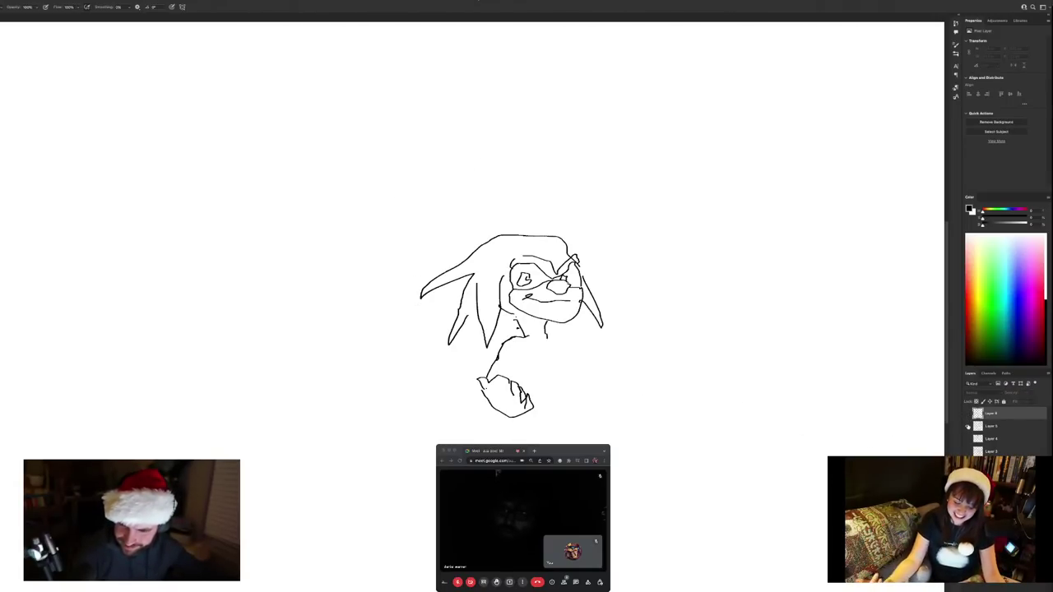
pyautogui.click(969, 414)
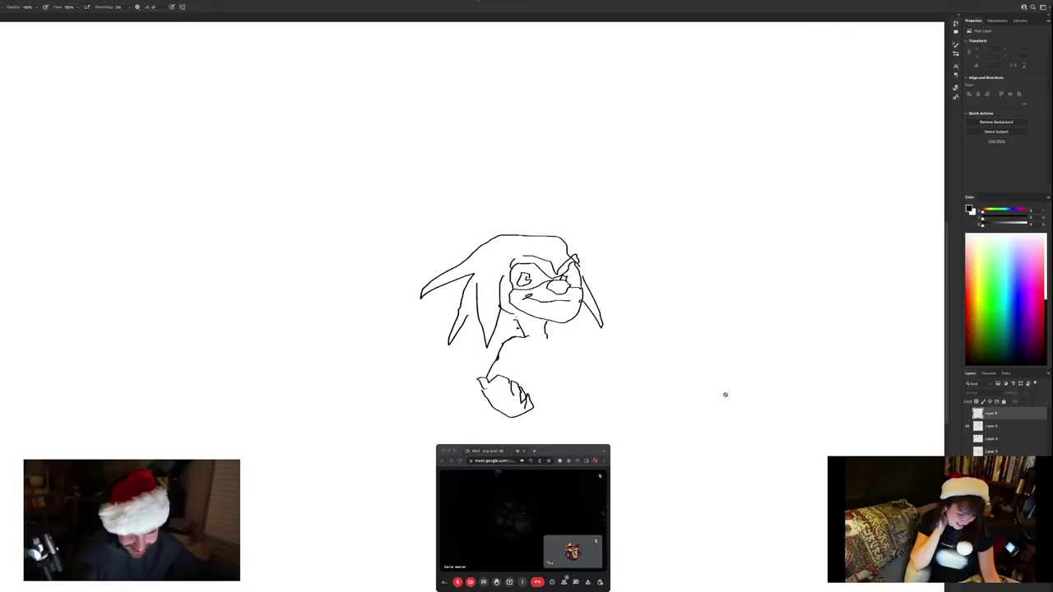
pyautogui.click(987, 427)
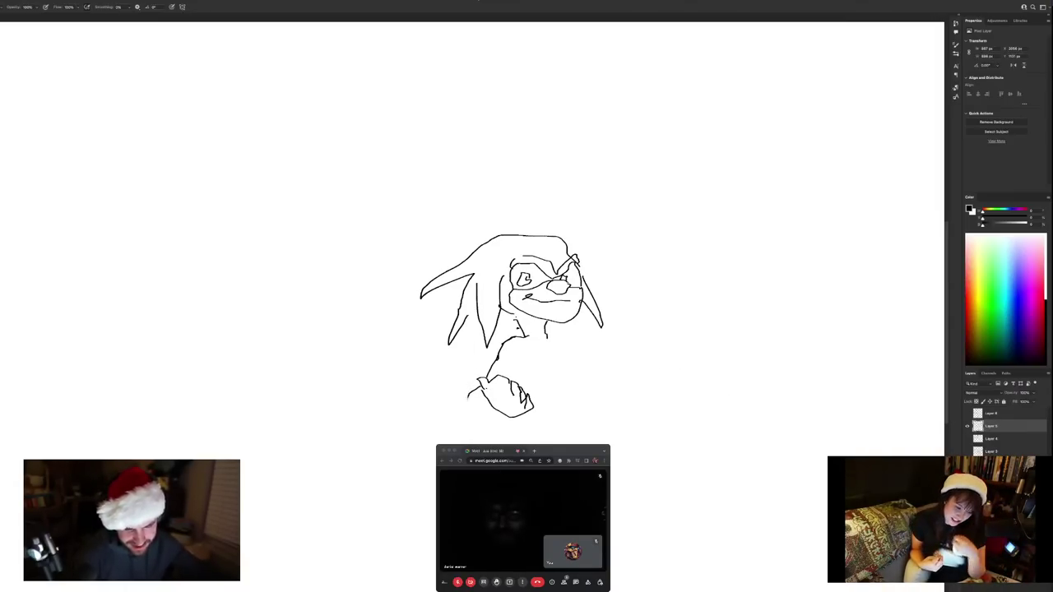
# Round out the spiky-haired character's closed fist and draw the opposite shoulder and arm ending in an angular open hand
pyautogui.moveTo(484, 381)
pyautogui.mouseDown()
pyautogui.moveTo(473, 420)
pyautogui.moveTo(493, 422)
pyautogui.mouseUp()
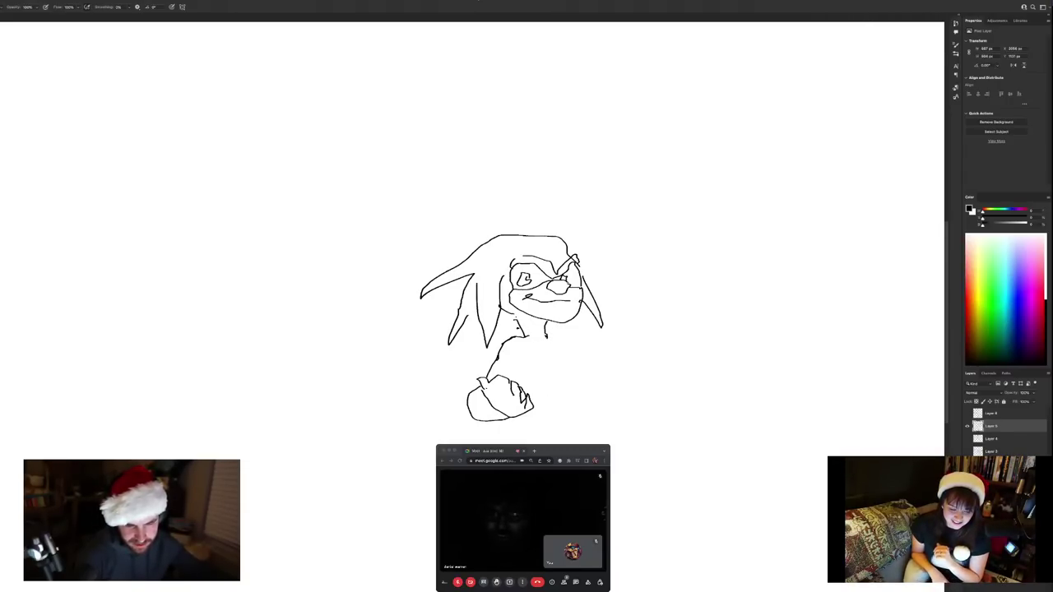
pyautogui.moveTo(562, 340); pyautogui.dragTo(589, 381)
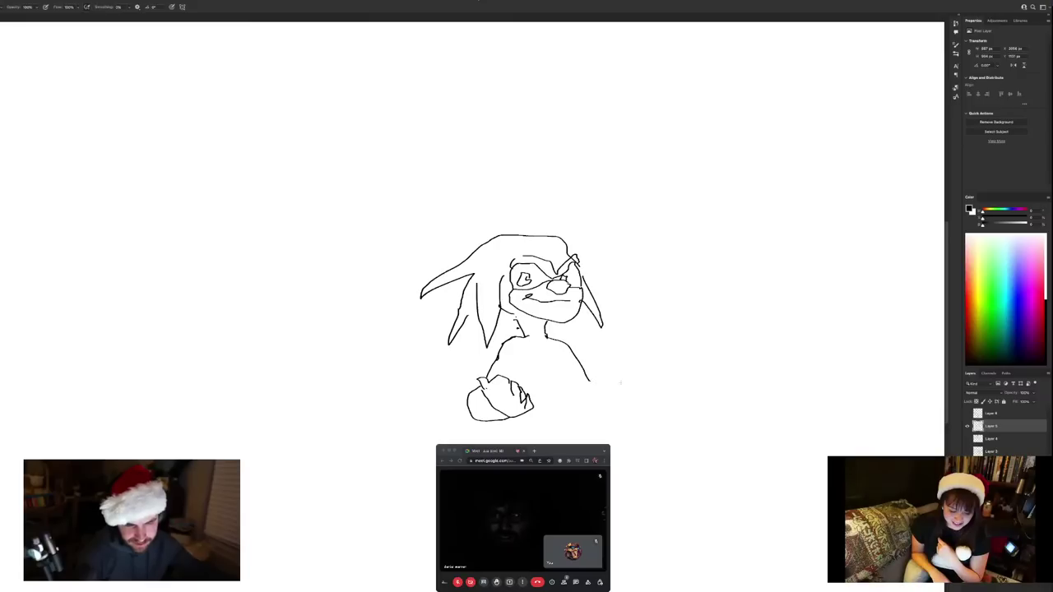
pyautogui.moveTo(642, 382)
pyautogui.mouseDown()
pyautogui.moveTo(678, 410)
pyautogui.moveTo(640, 437)
pyautogui.moveTo(619, 434)
pyautogui.moveTo(649, 392)
pyautogui.moveTo(638, 402)
pyautogui.moveTo(637, 388)
pyautogui.moveTo(622, 416)
pyautogui.mouseUp()
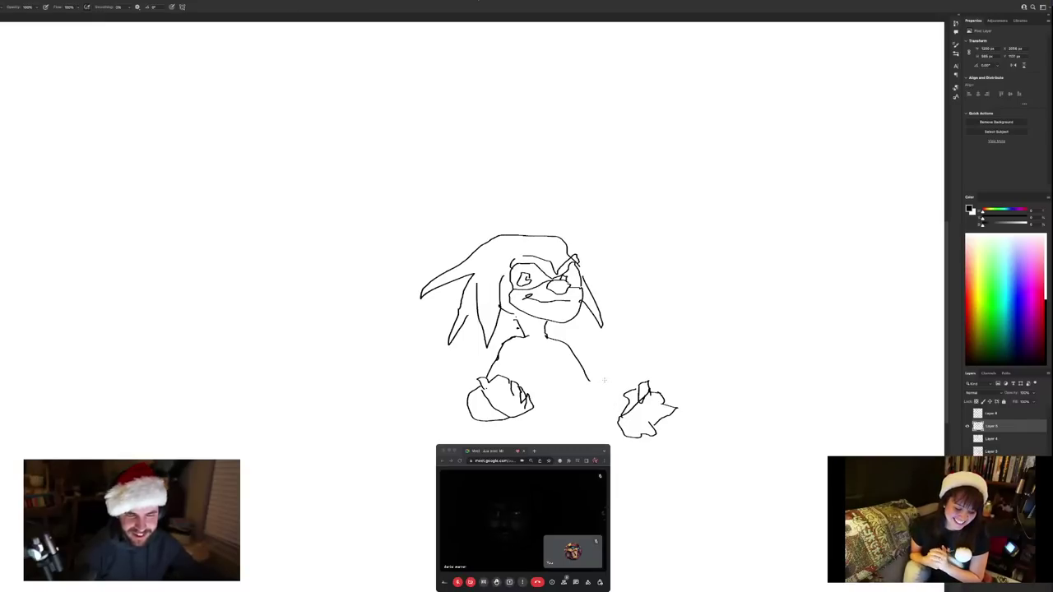
pyautogui.moveTo(587, 379); pyautogui.dragTo(590, 383)
pyautogui.moveTo(589, 381); pyautogui.dragTo(630, 400)
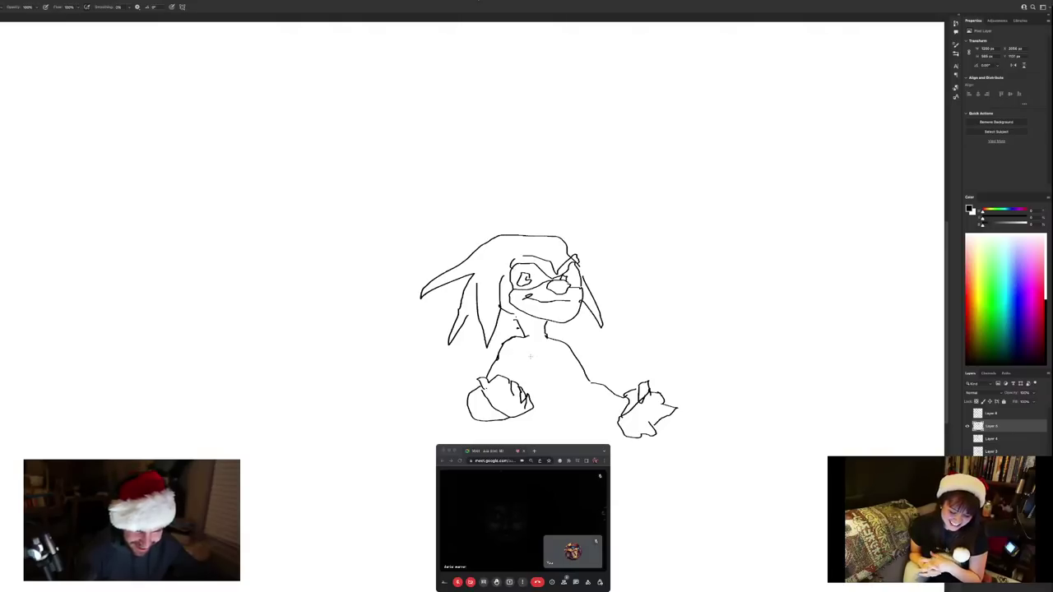
# Draw the spiky-haired character's torso sides, legs and a large pointed shoe, with an elongated patch on the chest
pyautogui.moveTo(529, 356); pyautogui.dragTo(516, 364)
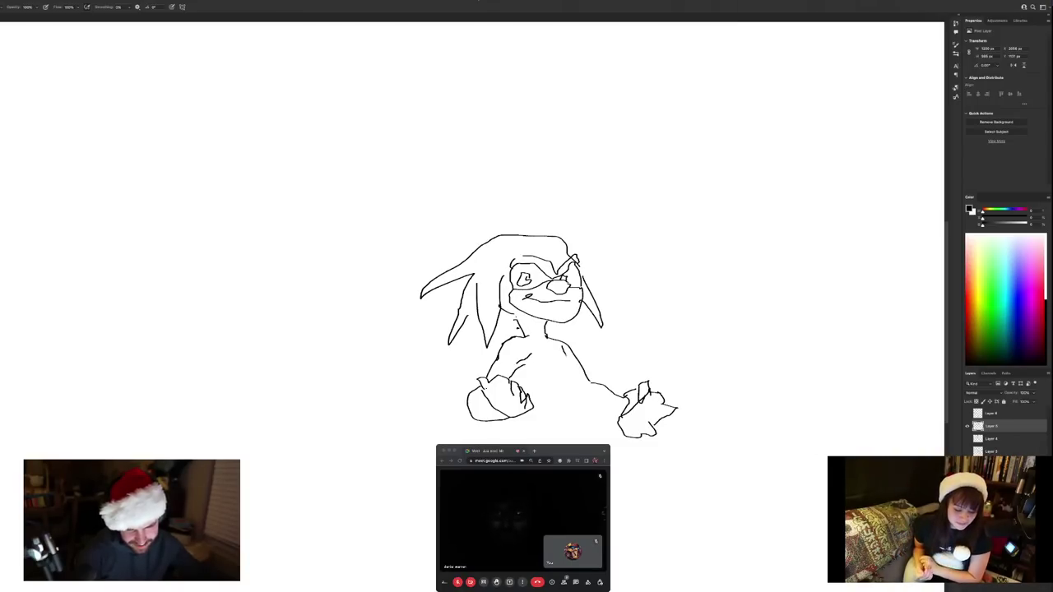
pyautogui.moveTo(566, 360); pyautogui.dragTo(593, 441)
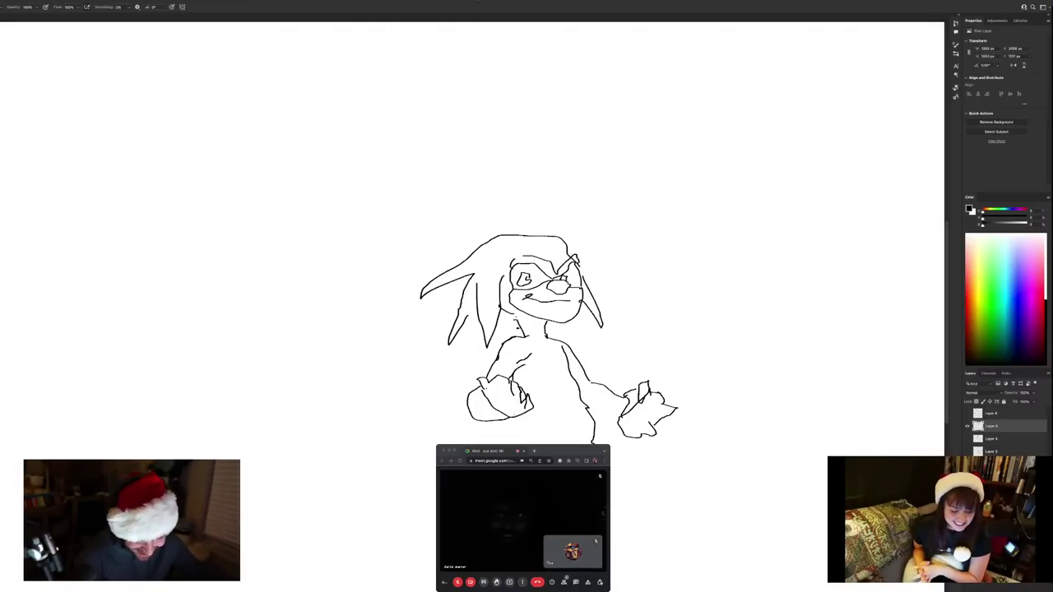
pyautogui.moveTo(514, 425); pyautogui.dragTo(510, 445)
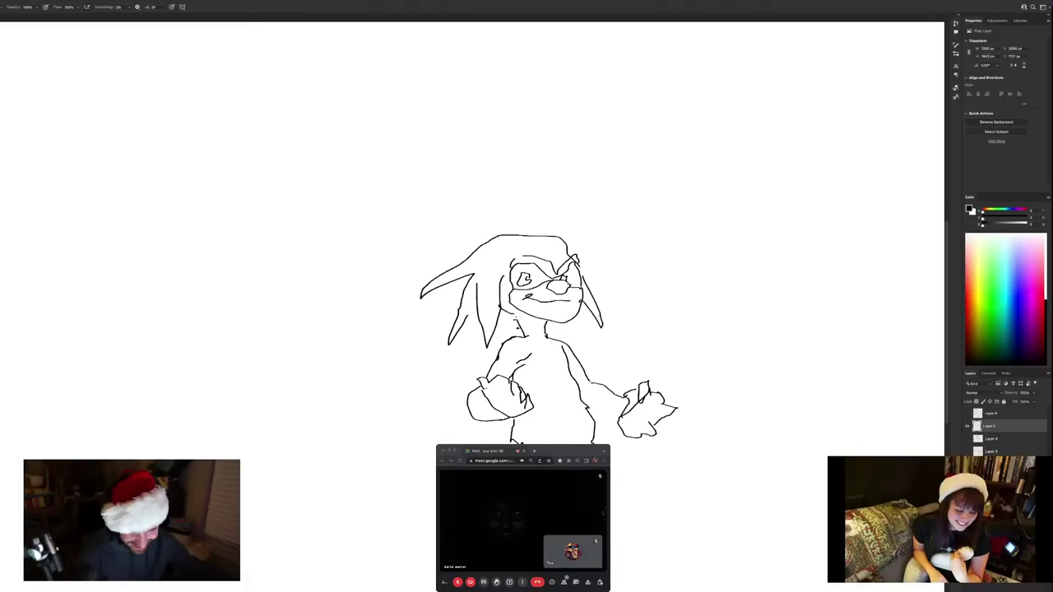
pyautogui.moveTo(610, 515)
pyautogui.mouseDown()
pyautogui.moveTo(615, 531)
pyautogui.moveTo(642, 531)
pyautogui.moveTo(611, 566)
pyautogui.mouseUp()
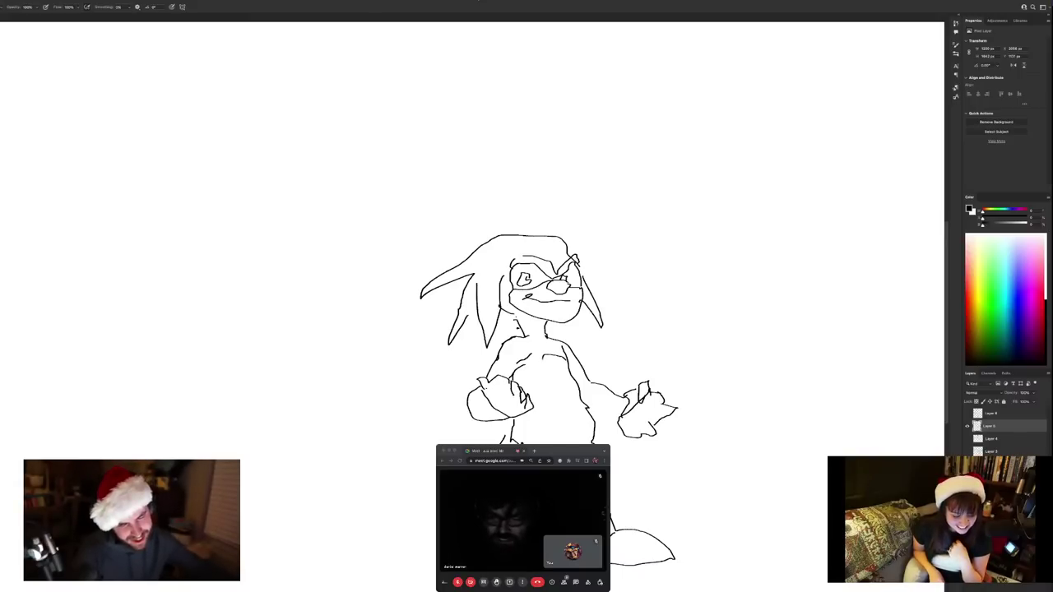
pyautogui.moveTo(539, 374)
pyautogui.mouseDown()
pyautogui.moveTo(553, 414)
pyautogui.moveTo(581, 437)
pyautogui.moveTo(584, 424)
pyautogui.mouseUp()
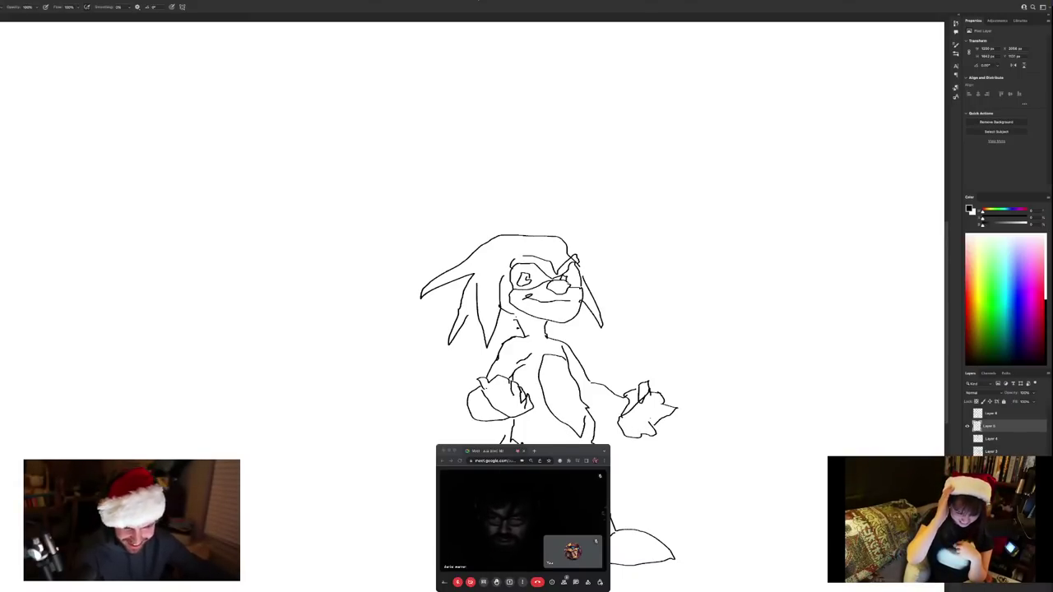
# Draw a long guitar-like object rising diagonally from the outstretched hand, with a jagged crown at its tip and a wide angular base
pyautogui.moveTo(654, 393)
pyautogui.mouseDown()
pyautogui.moveTo(740, 285)
pyautogui.moveTo(771, 320)
pyautogui.mouseUp()
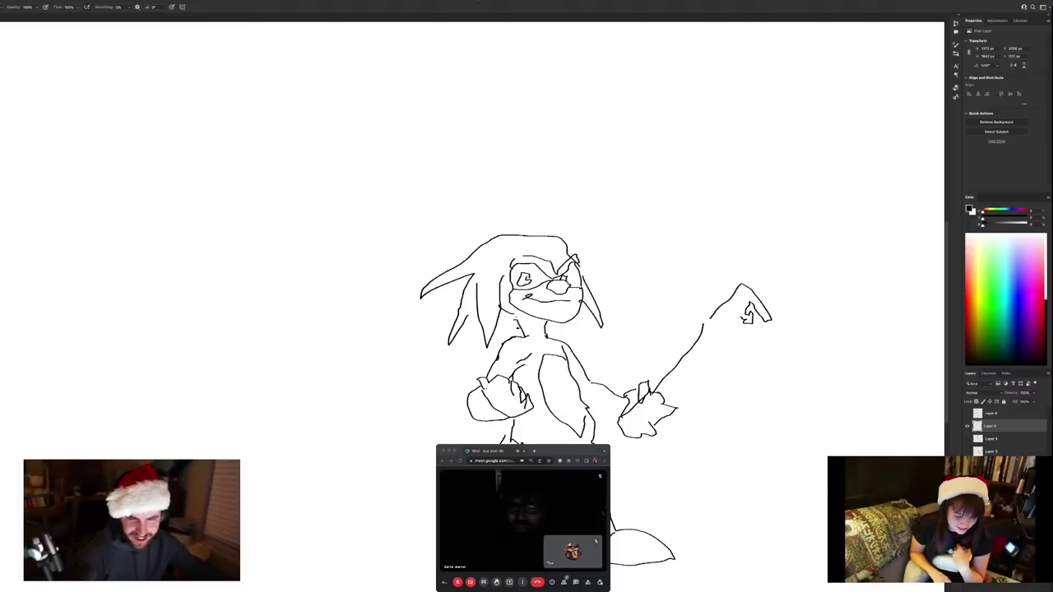
pyautogui.moveTo(736, 327)
pyautogui.mouseDown()
pyautogui.moveTo(745, 352)
pyautogui.moveTo(725, 336)
pyautogui.mouseUp()
pyautogui.click(723, 295)
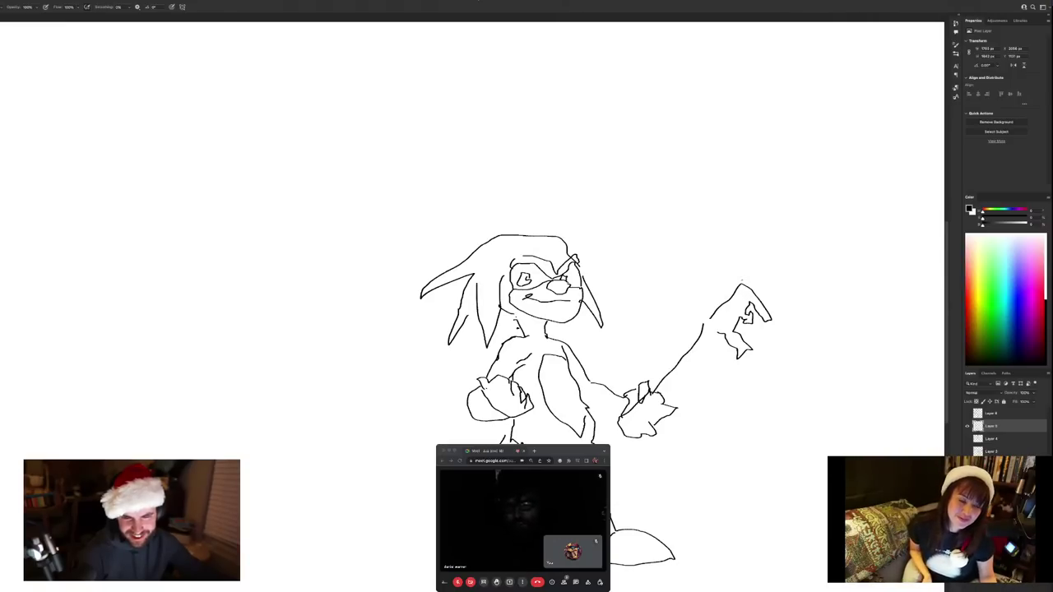
pyautogui.moveTo(746, 264)
pyautogui.mouseDown()
pyautogui.moveTo(743, 280)
pyautogui.moveTo(763, 283)
pyautogui.moveTo(752, 288)
pyautogui.mouseUp()
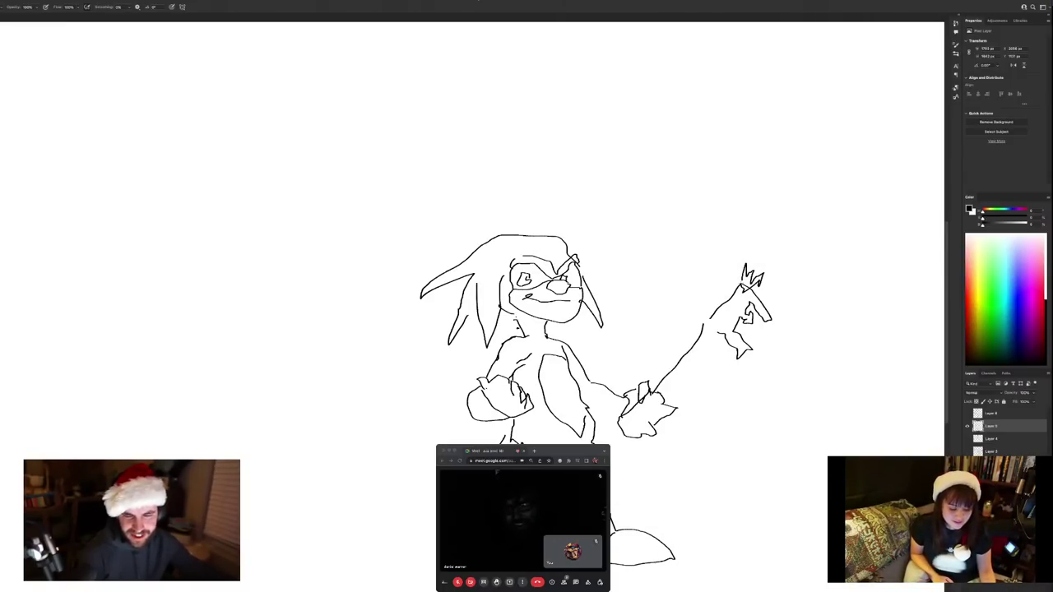
pyautogui.moveTo(718, 334)
pyautogui.mouseDown()
pyautogui.moveTo(671, 394)
pyautogui.moveTo(707, 412)
pyautogui.moveTo(697, 439)
pyautogui.moveTo(654, 441)
pyautogui.moveTo(636, 458)
pyautogui.moveTo(621, 420)
pyautogui.moveTo(628, 449)
pyautogui.mouseUp()
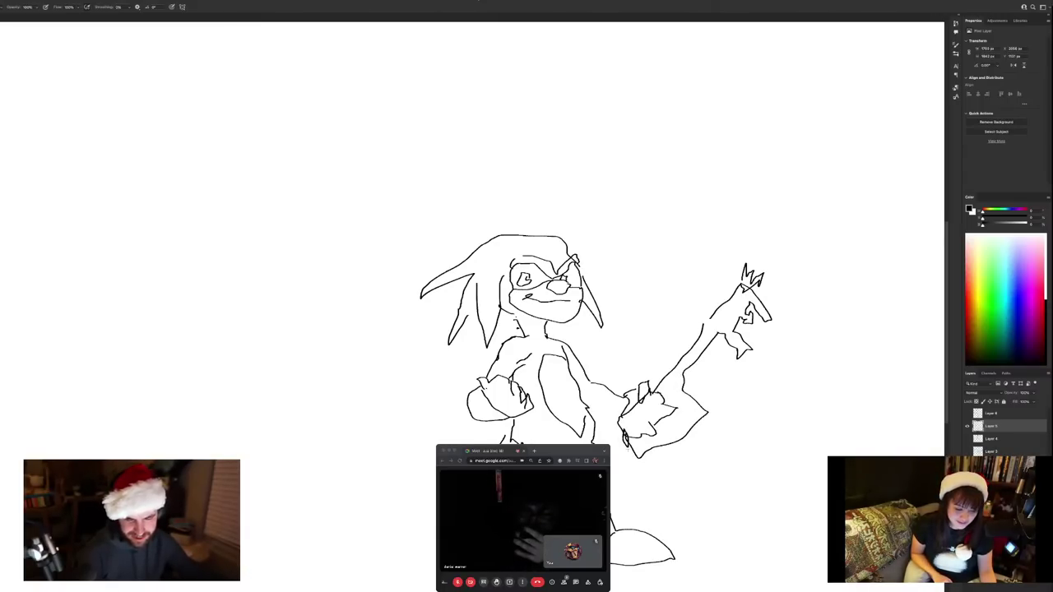
pyautogui.moveTo(626, 443); pyautogui.dragTo(627, 461)
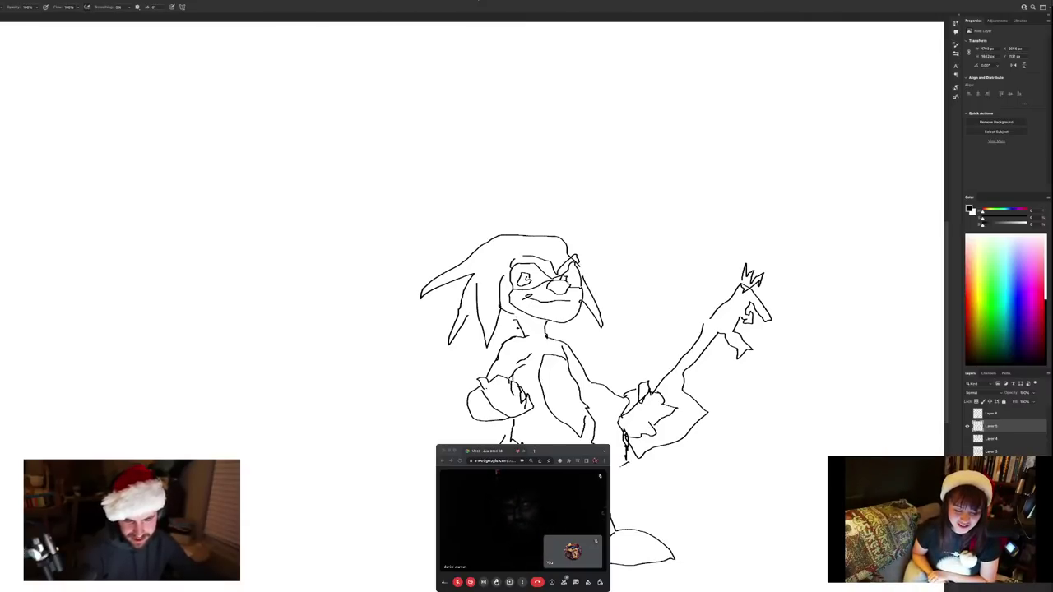
pyautogui.moveTo(627, 462); pyautogui.dragTo(630, 472)
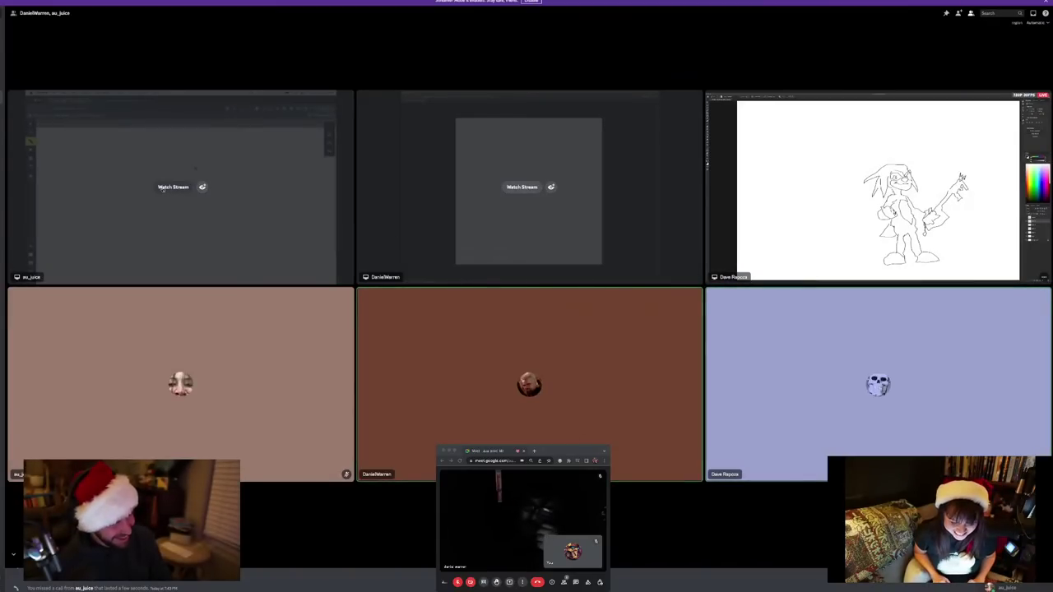
# Switch to the Sketchpad stream and draw a long U-shaped face with tall wavy hair, apart from the small crowned head
pyautogui.click(163, 190)
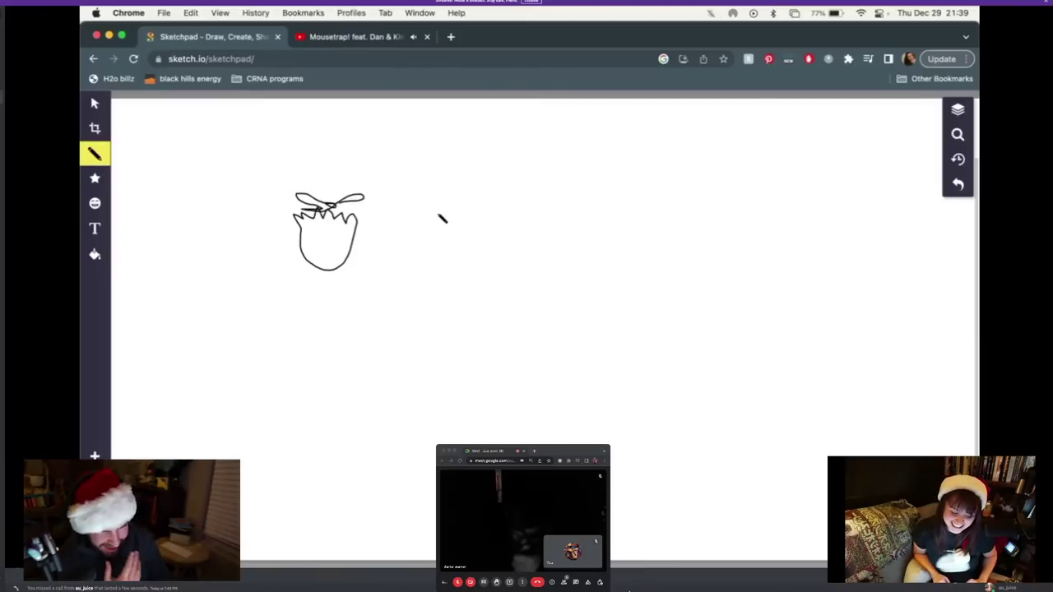
pyautogui.click(389, 235)
pyautogui.hotkey('ctrl', 'z')
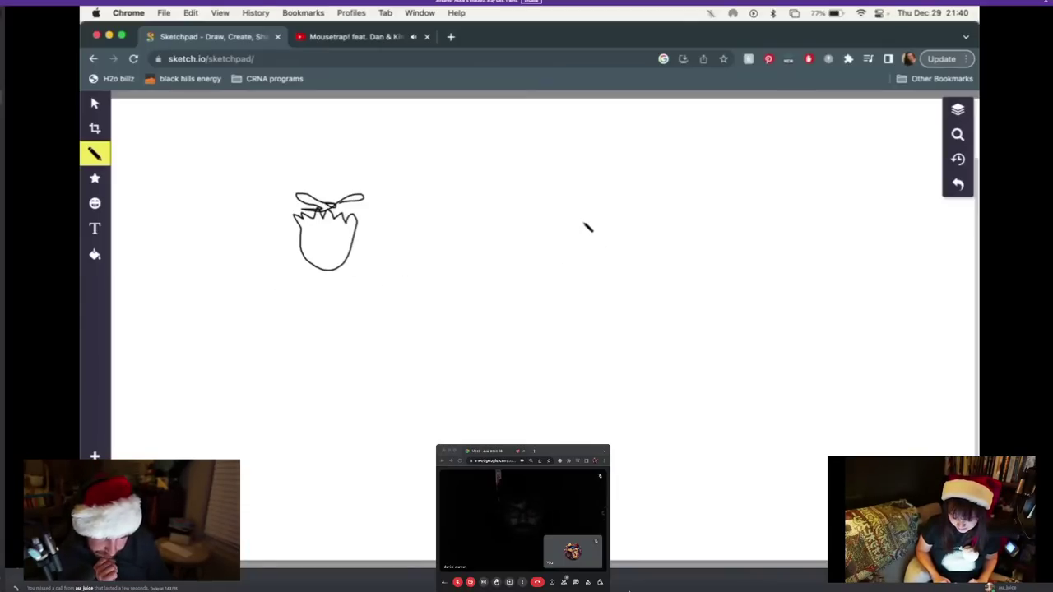
pyautogui.moveTo(586, 203)
pyautogui.mouseDown()
pyautogui.moveTo(596, 293)
pyautogui.moveTo(630, 277)
pyautogui.moveTo(640, 206)
pyautogui.mouseUp()
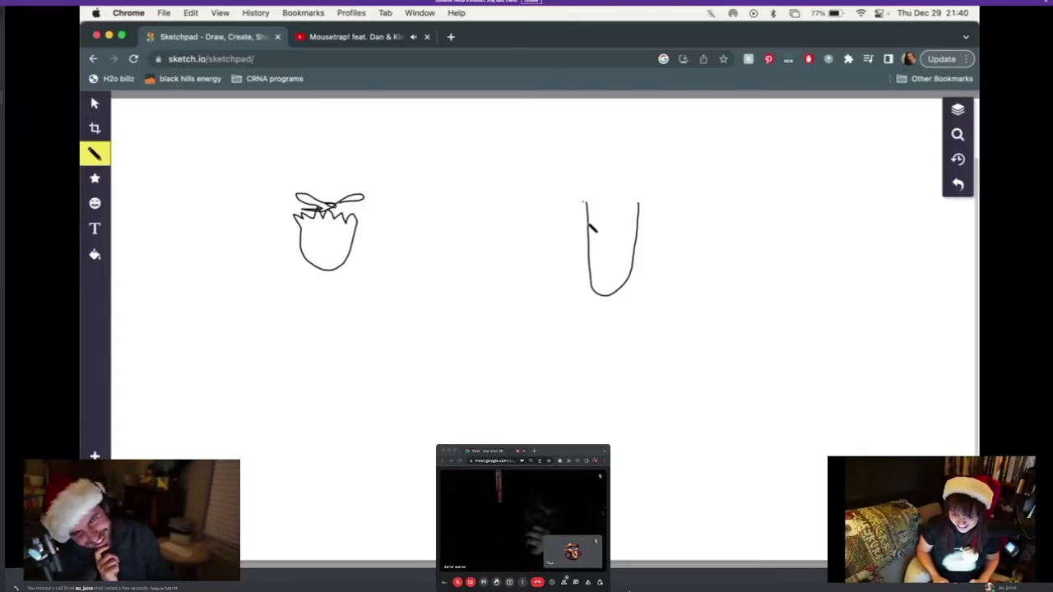
pyautogui.moveTo(588, 236)
pyautogui.mouseDown()
pyautogui.moveTo(569, 216)
pyautogui.moveTo(566, 176)
pyautogui.moveTo(616, 115)
pyautogui.moveTo(663, 133)
pyautogui.moveTo(660, 212)
pyautogui.moveTo(640, 245)
pyautogui.mouseUp()
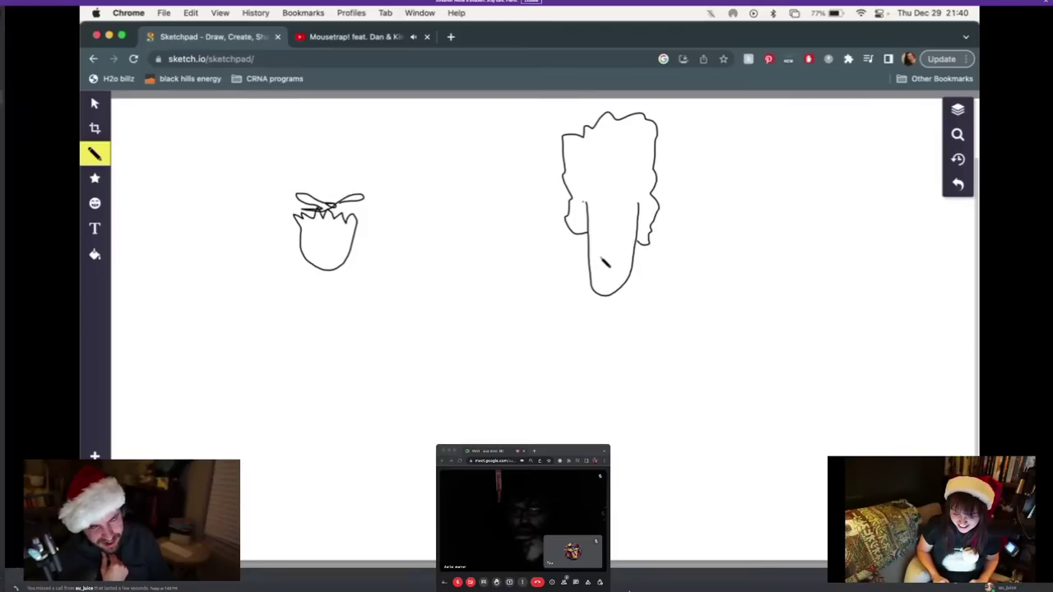
# Add an open mouth with teeth, two narrow eyes, a nose, ears and a curved hairline to the long face
pyautogui.moveTo(602, 260)
pyautogui.mouseDown()
pyautogui.moveTo(605, 283)
pyautogui.moveTo(626, 260)
pyautogui.moveTo(601, 265)
pyautogui.moveTo(602, 276)
pyautogui.moveTo(617, 277)
pyautogui.mouseUp()
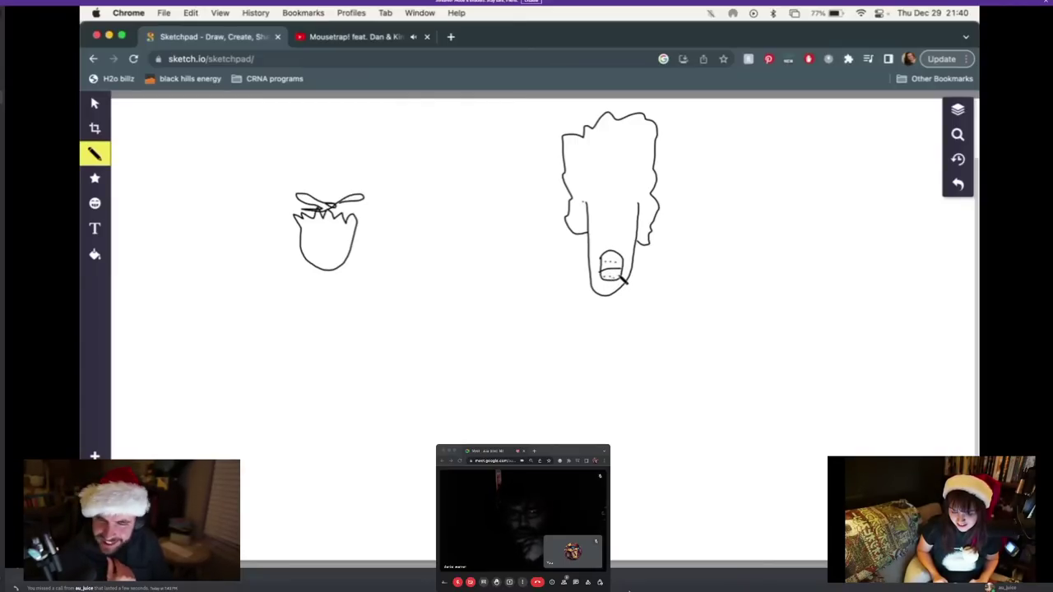
pyautogui.moveTo(604, 266); pyautogui.dragTo(627, 267)
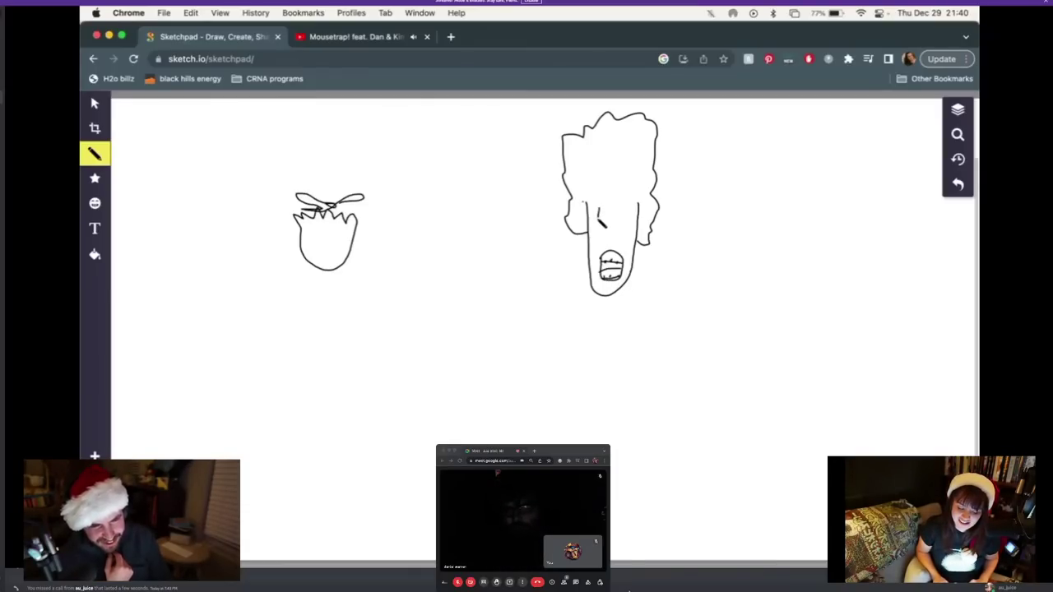
pyautogui.moveTo(598, 208); pyautogui.dragTo(599, 216)
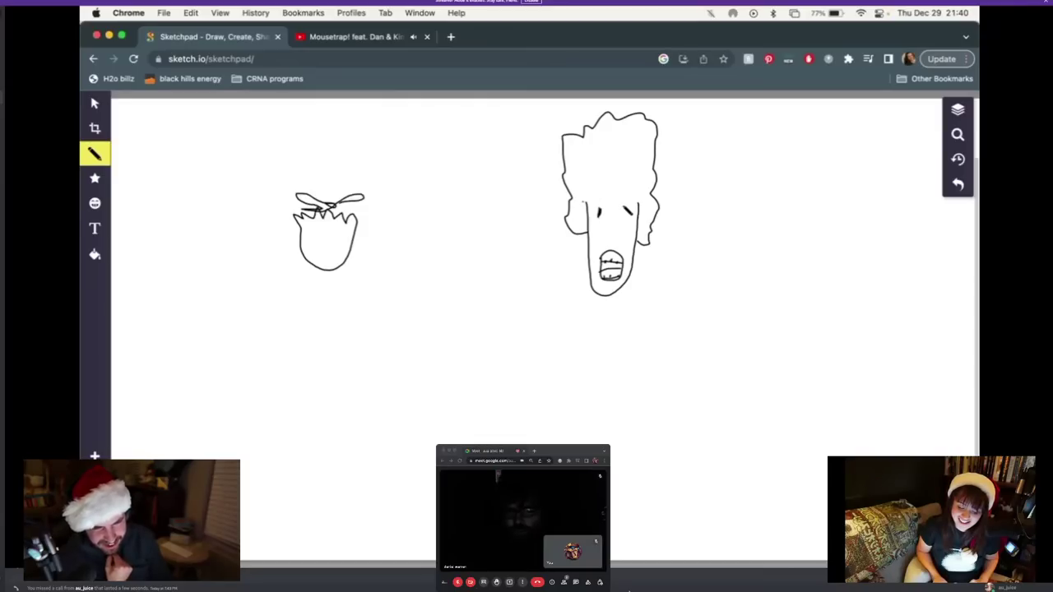
pyautogui.moveTo(624, 207); pyautogui.dragTo(625, 217)
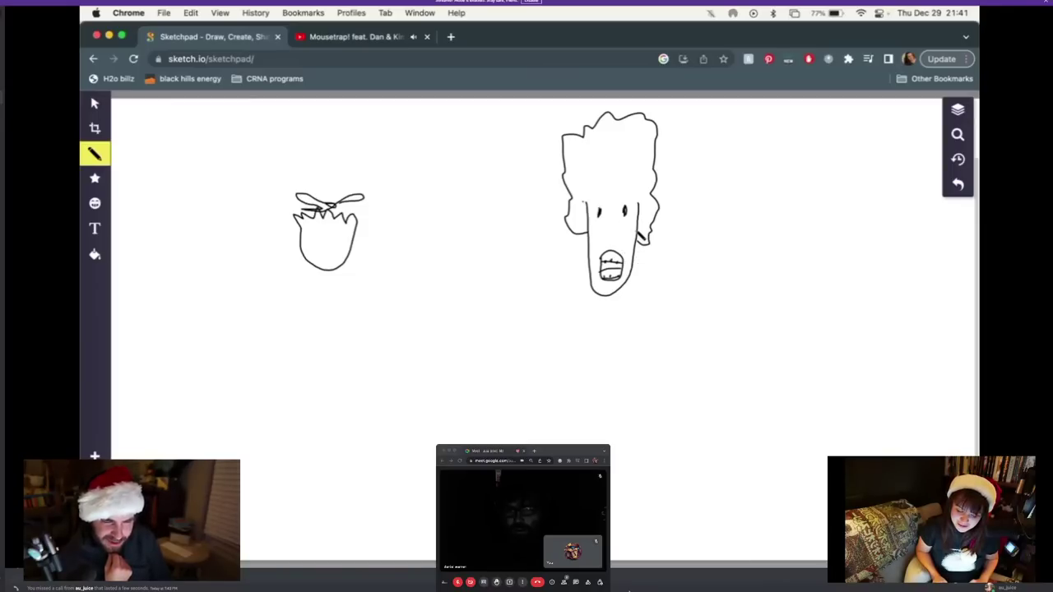
pyautogui.moveTo(641, 236)
pyautogui.mouseDown()
pyautogui.moveTo(651, 235)
pyautogui.moveTo(639, 264)
pyautogui.mouseUp()
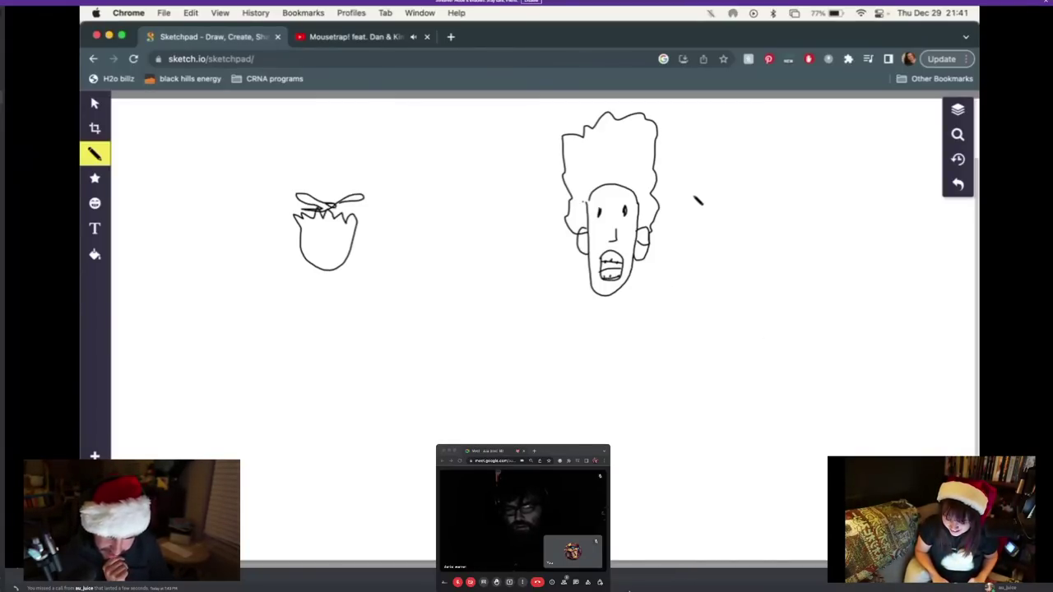
# Draw a second, narrower long head beside the first with tall scribble-shaded hair, ears, a curved hairline and short dashes for eyes
pyautogui.moveTo(696, 198)
pyautogui.mouseDown()
pyautogui.moveTo(695, 279)
pyautogui.moveTo(706, 293)
pyautogui.moveTo(736, 253)
pyautogui.moveTo(736, 196)
pyautogui.mouseUp()
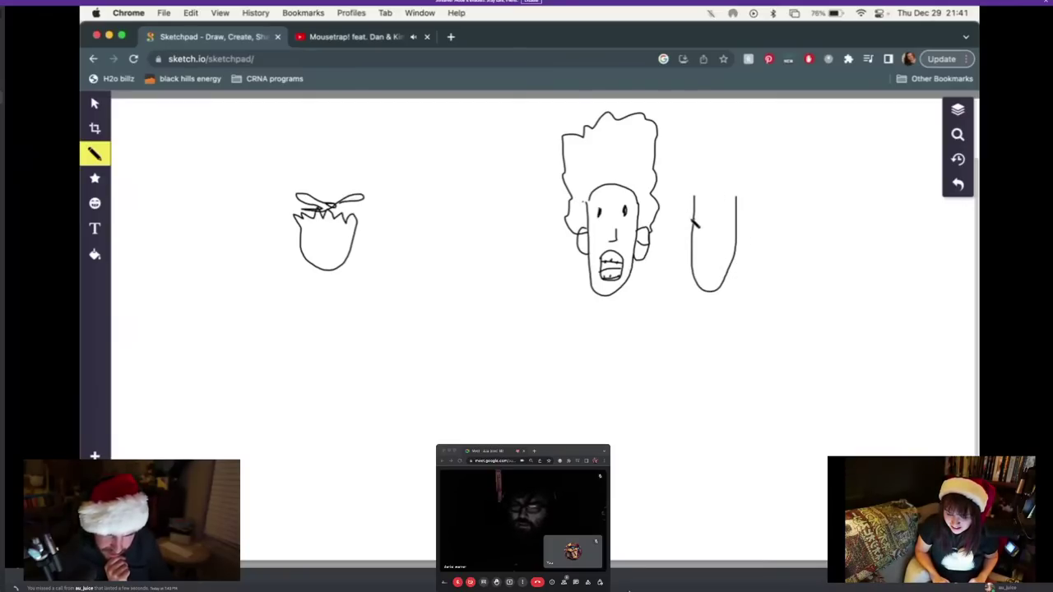
pyautogui.moveTo(696, 224)
pyautogui.mouseDown()
pyautogui.moveTo(684, 177)
pyautogui.moveTo(708, 116)
pyautogui.moveTo(750, 124)
pyautogui.moveTo(758, 199)
pyautogui.moveTo(738, 220)
pyautogui.moveTo(683, 229)
pyautogui.moveTo(692, 252)
pyautogui.mouseUp()
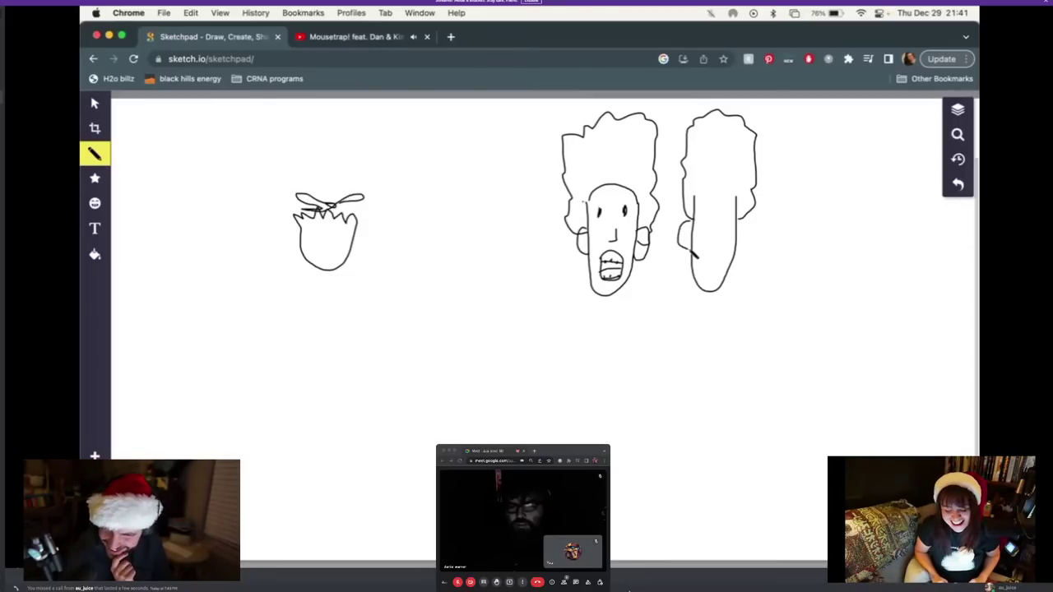
pyautogui.moveTo(739, 221)
pyautogui.mouseDown()
pyautogui.moveTo(749, 245)
pyautogui.moveTo(738, 256)
pyautogui.mouseUp()
pyautogui.moveTo(694, 199)
pyautogui.mouseDown()
pyautogui.moveTo(710, 192)
pyautogui.moveTo(739, 202)
pyautogui.mouseUp()
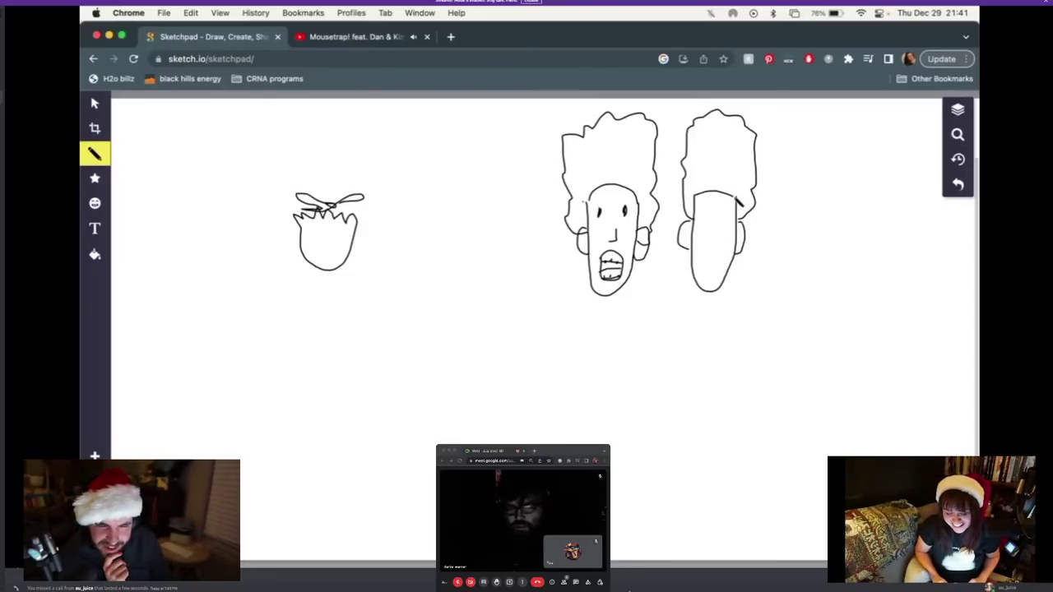
pyautogui.moveTo(730, 128)
pyautogui.mouseDown()
pyautogui.moveTo(700, 148)
pyautogui.moveTo(707, 177)
pyautogui.moveTo(722, 165)
pyautogui.moveTo(743, 210)
pyautogui.moveTo(745, 169)
pyautogui.moveTo(720, 131)
pyautogui.moveTo(750, 163)
pyautogui.moveTo(741, 187)
pyautogui.moveTo(716, 177)
pyautogui.moveTo(738, 169)
pyautogui.mouseUp()
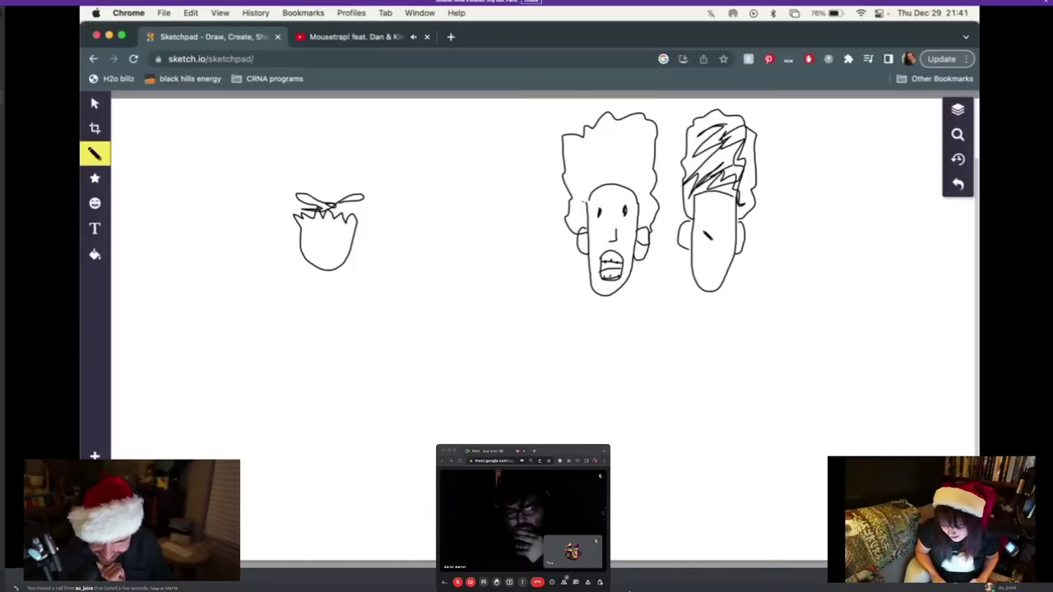
pyautogui.moveTo(701, 231); pyautogui.dragTo(731, 227)
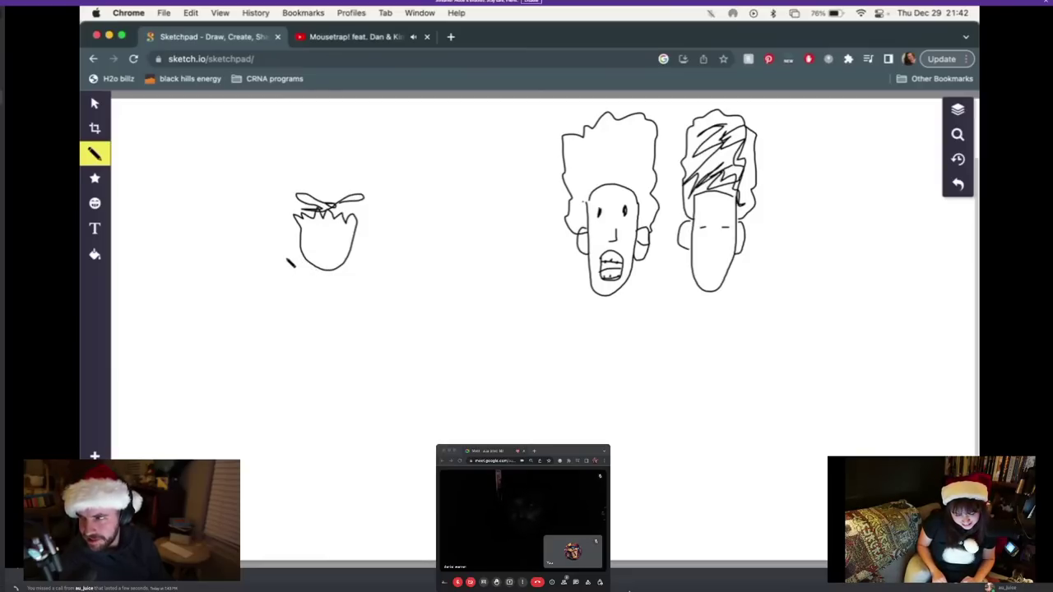
# Draw small leafy ornaments on both sides of the crowned head and a plump rounded body with two arms and two legs beneath it
pyautogui.moveTo(277, 252)
pyautogui.mouseDown()
pyautogui.moveTo(286, 275)
pyautogui.moveTo(293, 256)
pyautogui.moveTo(283, 273)
pyautogui.mouseUp()
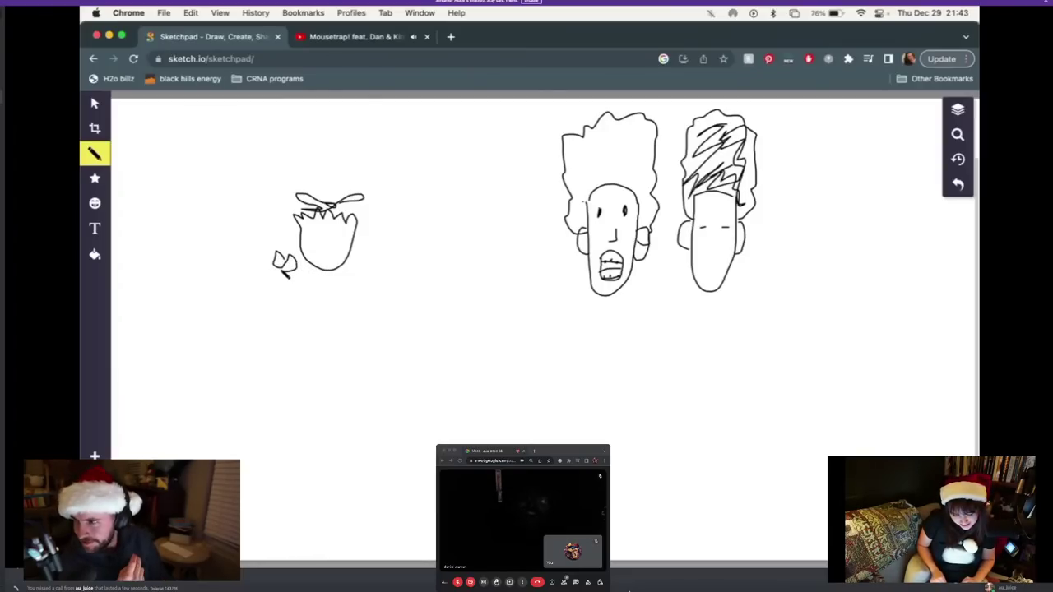
pyautogui.moveTo(365, 261)
pyautogui.mouseDown()
pyautogui.moveTo(374, 270)
pyautogui.moveTo(390, 259)
pyautogui.moveTo(391, 277)
pyautogui.moveTo(372, 275)
pyautogui.moveTo(382, 255)
pyautogui.mouseUp()
pyautogui.moveTo(293, 261); pyautogui.dragTo(287, 242)
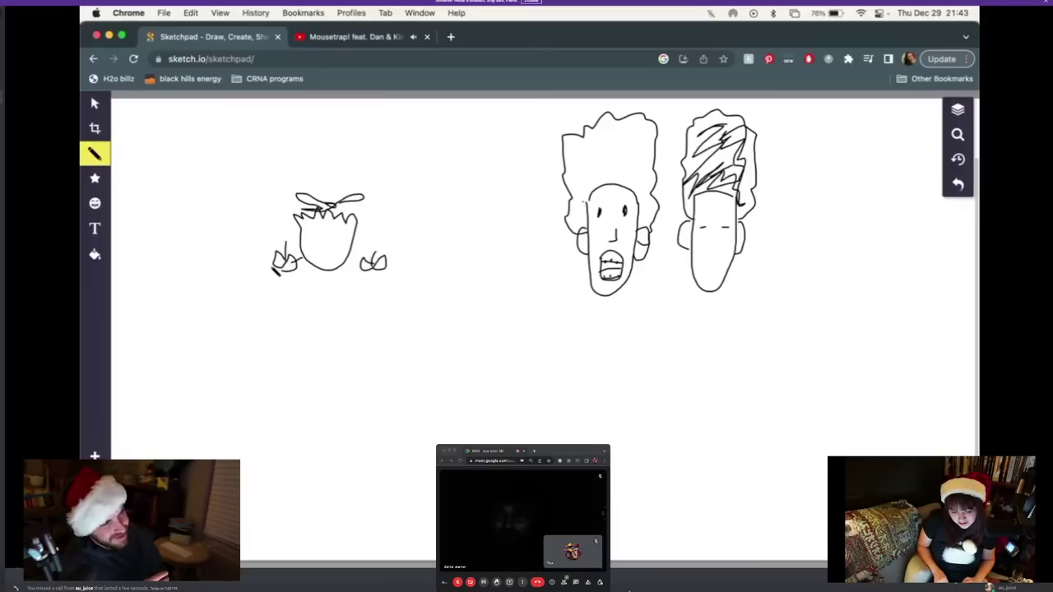
pyautogui.moveTo(274, 269)
pyautogui.mouseDown()
pyautogui.moveTo(250, 299)
pyautogui.moveTo(249, 321)
pyautogui.moveTo(285, 329)
pyautogui.moveTo(293, 307)
pyautogui.moveTo(298, 317)
pyautogui.moveTo(297, 335)
pyautogui.moveTo(267, 356)
pyautogui.moveTo(307, 370)
pyautogui.moveTo(349, 352)
pyautogui.moveTo(358, 380)
pyautogui.moveTo(394, 374)
pyautogui.moveTo(388, 349)
pyautogui.mouseUp()
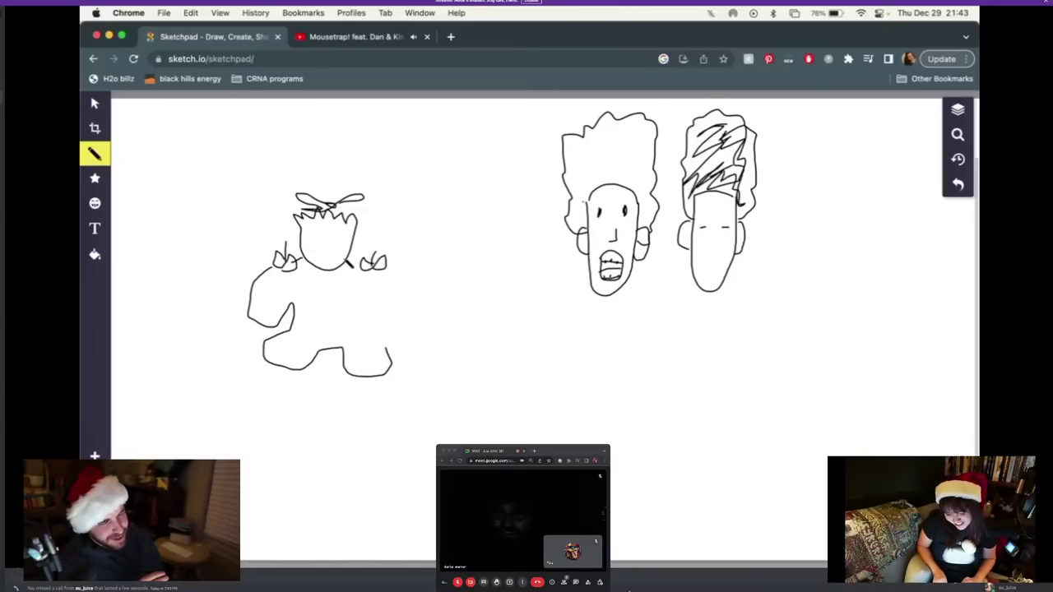
pyautogui.moveTo(349, 261)
pyautogui.mouseDown()
pyautogui.moveTo(396, 288)
pyautogui.moveTo(412, 306)
pyautogui.moveTo(409, 322)
pyautogui.moveTo(353, 322)
pyautogui.moveTo(395, 356)
pyautogui.mouseUp()
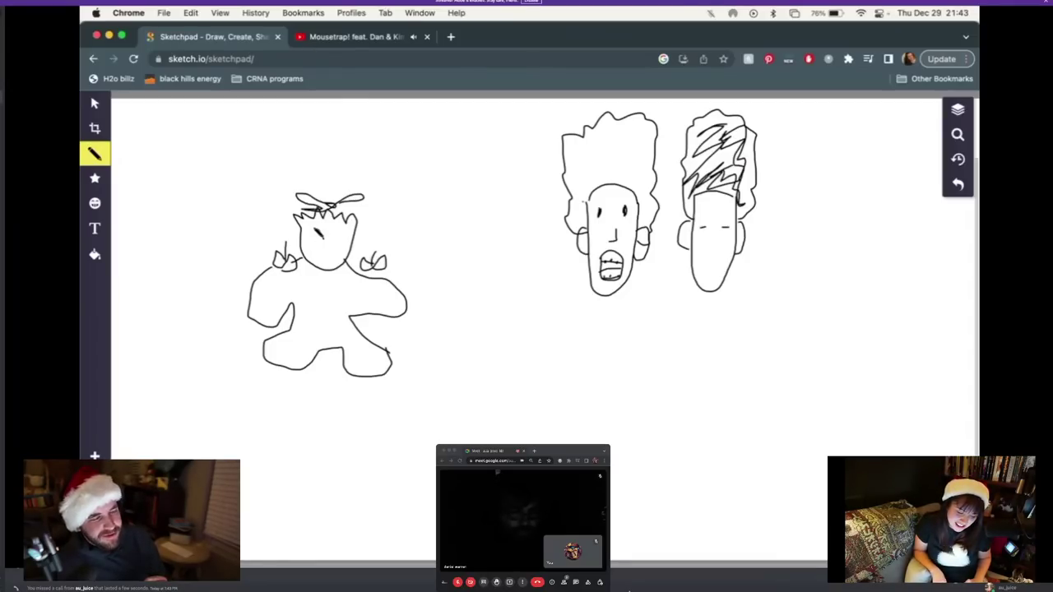
# Add half-lidded eyes with shaded pupils, a tiny nose and smile to the crowned face, plus extra petal loops on the topknot
pyautogui.moveTo(316, 230)
pyautogui.mouseDown()
pyautogui.moveTo(305, 247)
pyautogui.moveTo(339, 250)
pyautogui.moveTo(349, 233)
pyautogui.moveTo(355, 244)
pyautogui.moveTo(310, 252)
pyautogui.moveTo(331, 252)
pyautogui.moveTo(323, 235)
pyautogui.moveTo(313, 247)
pyautogui.mouseUp()
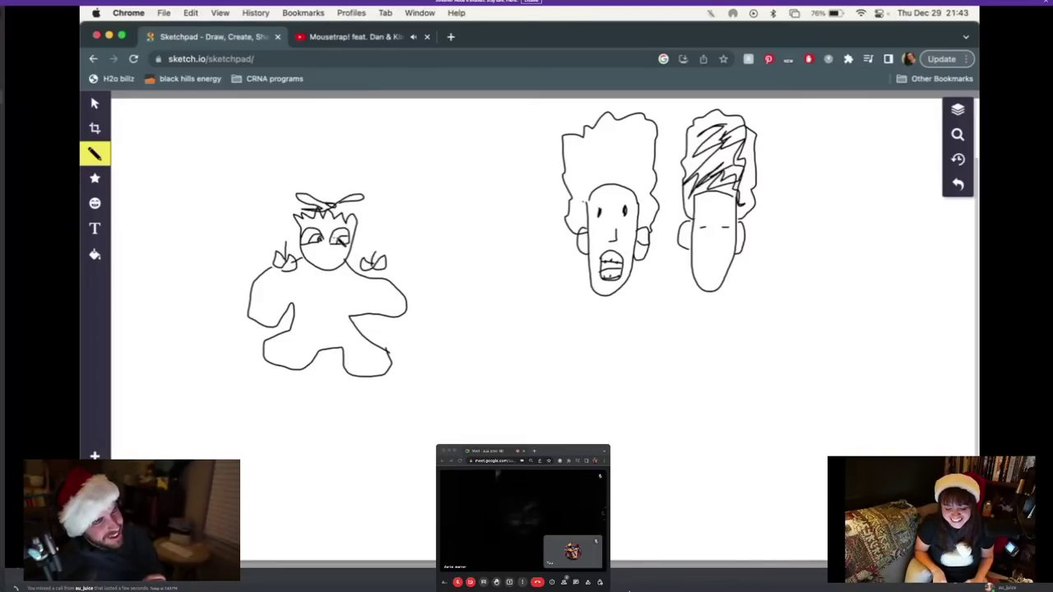
pyautogui.moveTo(344, 237); pyautogui.dragTo(355, 248)
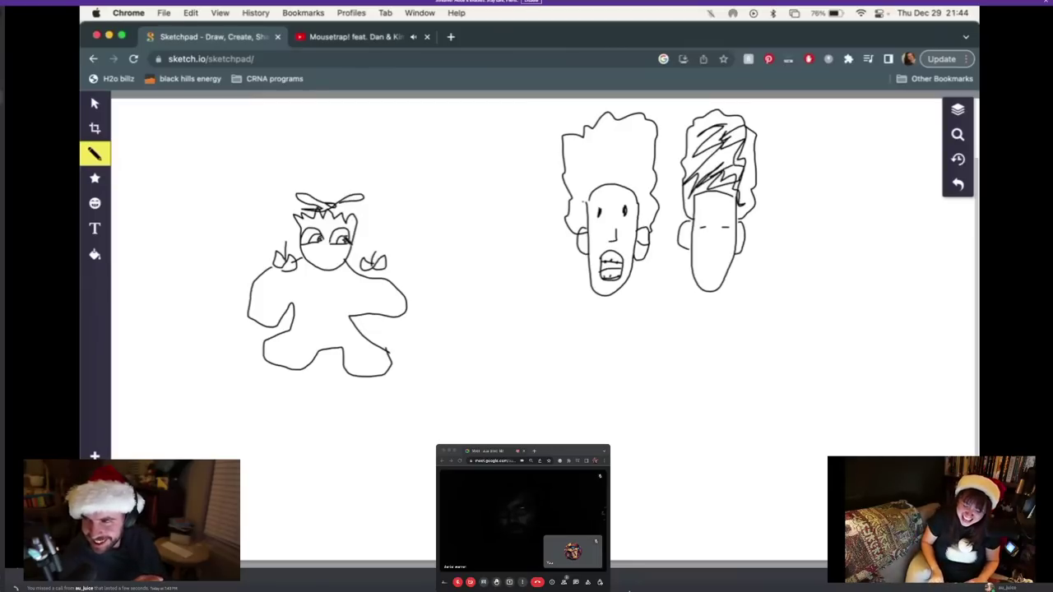
pyautogui.moveTo(337, 235)
pyautogui.mouseDown()
pyautogui.moveTo(348, 245)
pyautogui.moveTo(320, 242)
pyautogui.moveTo(353, 244)
pyautogui.mouseUp()
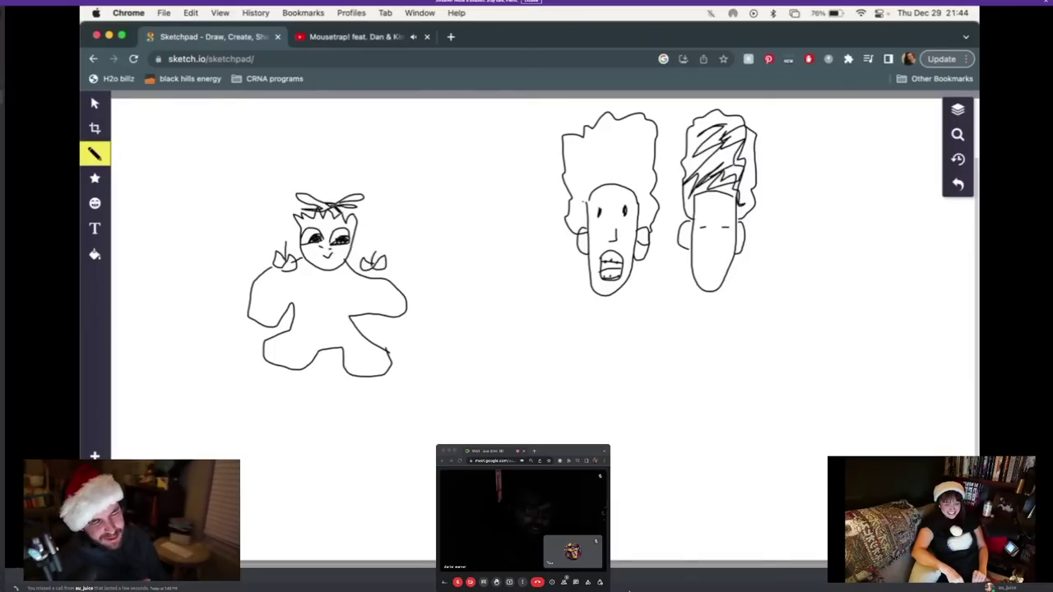
pyautogui.moveTo(334, 207)
pyautogui.mouseDown()
pyautogui.moveTo(327, 189)
pyautogui.moveTo(321, 202)
pyautogui.moveTo(332, 215)
pyautogui.moveTo(347, 194)
pyautogui.moveTo(355, 207)
pyautogui.moveTo(339, 215)
pyautogui.mouseUp()
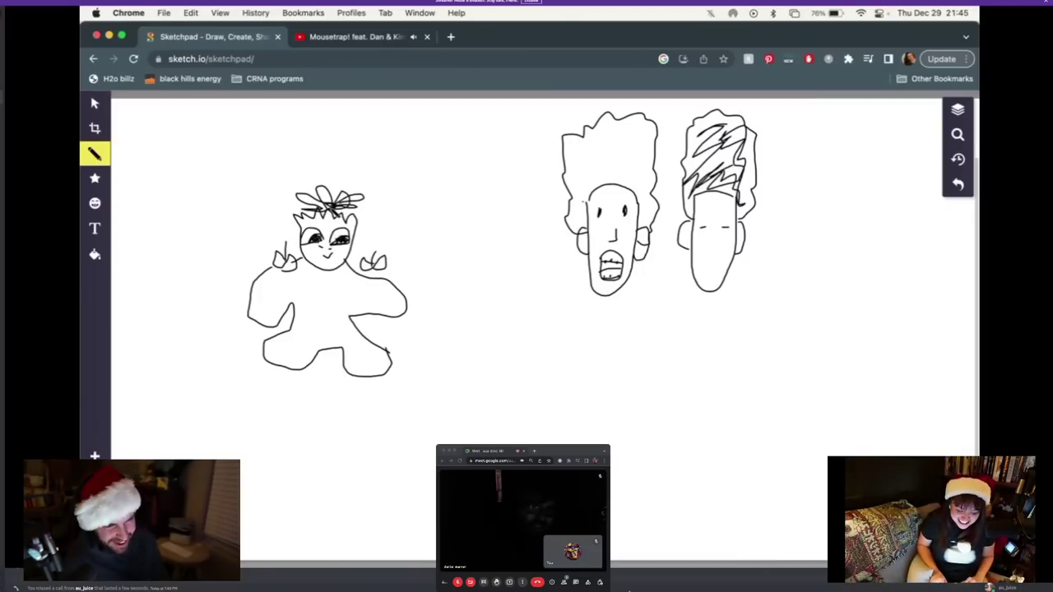
# Draw scalloped fingers and a small thumb on both hands of the crowned figure
pyautogui.moveTo(258, 302); pyautogui.dragTo(265, 308)
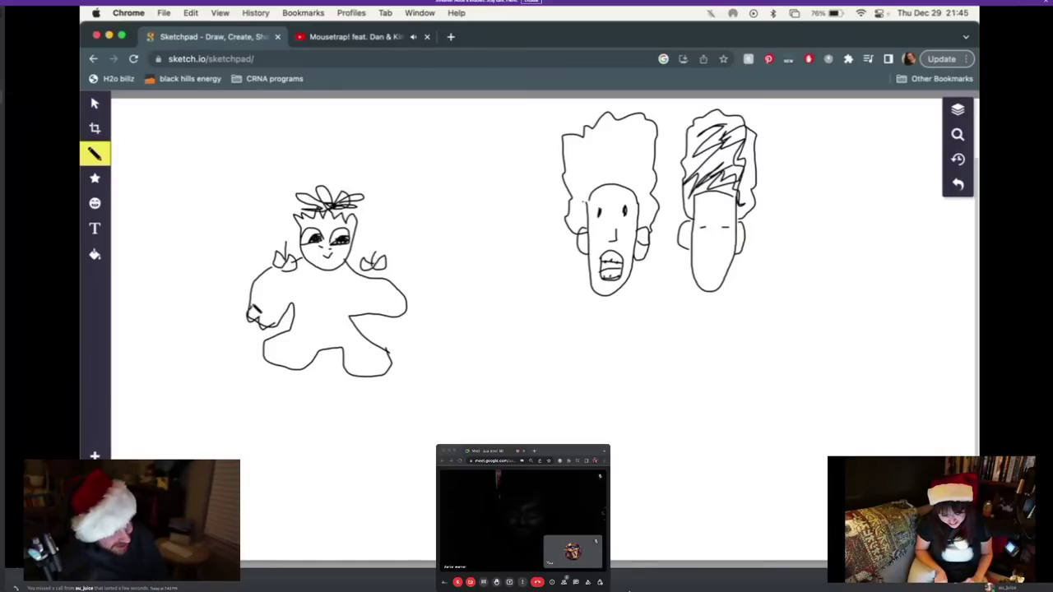
pyautogui.moveTo(249, 311)
pyautogui.mouseDown()
pyautogui.moveTo(241, 298)
pyautogui.moveTo(264, 286)
pyautogui.mouseUp()
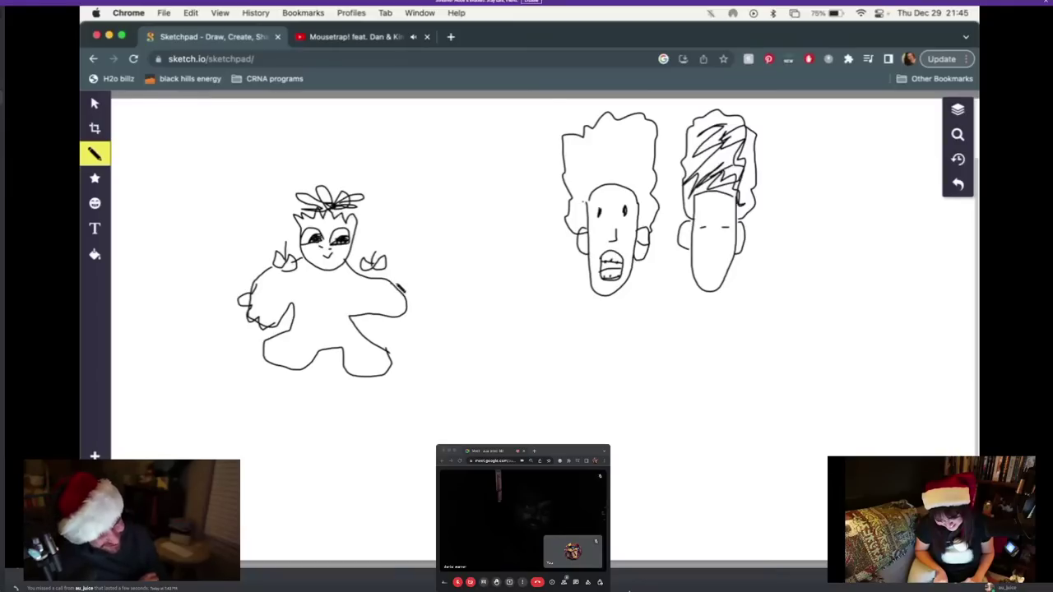
pyautogui.moveTo(393, 284)
pyautogui.mouseDown()
pyautogui.moveTo(411, 322)
pyautogui.moveTo(375, 314)
pyautogui.mouseUp()
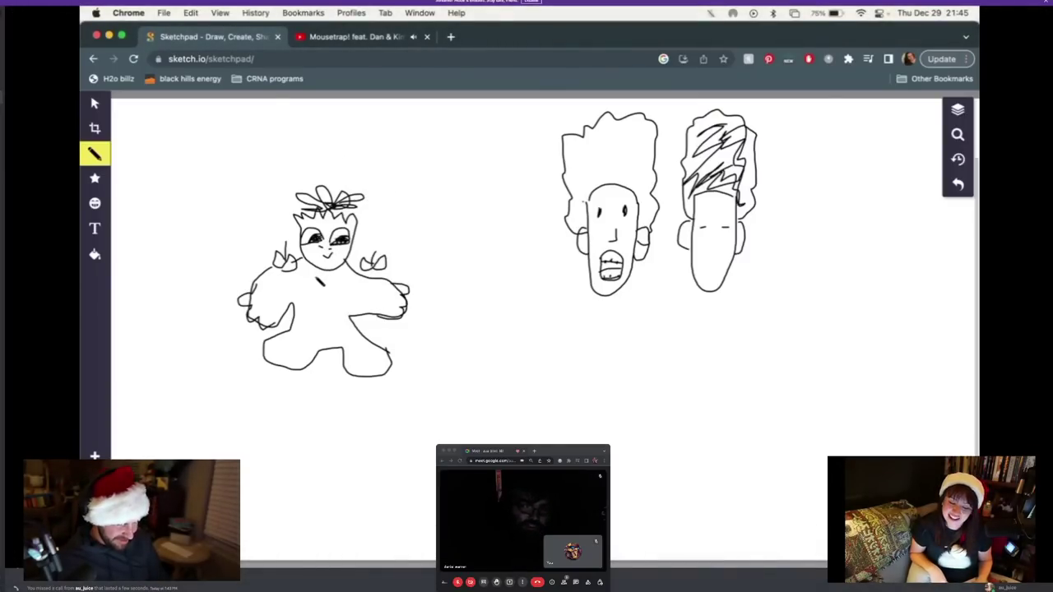
# Switch to the Photoshop stream and brush a small zigzag scribble in the blank area beside the two small suited figures
pyautogui.press('super+Tab')
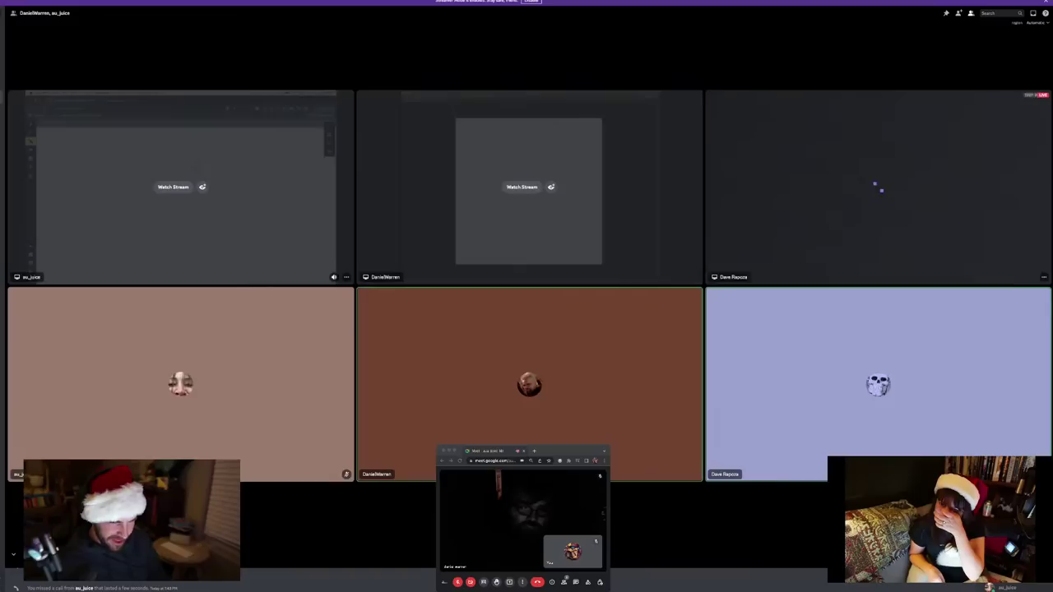
pyautogui.click(527, 190)
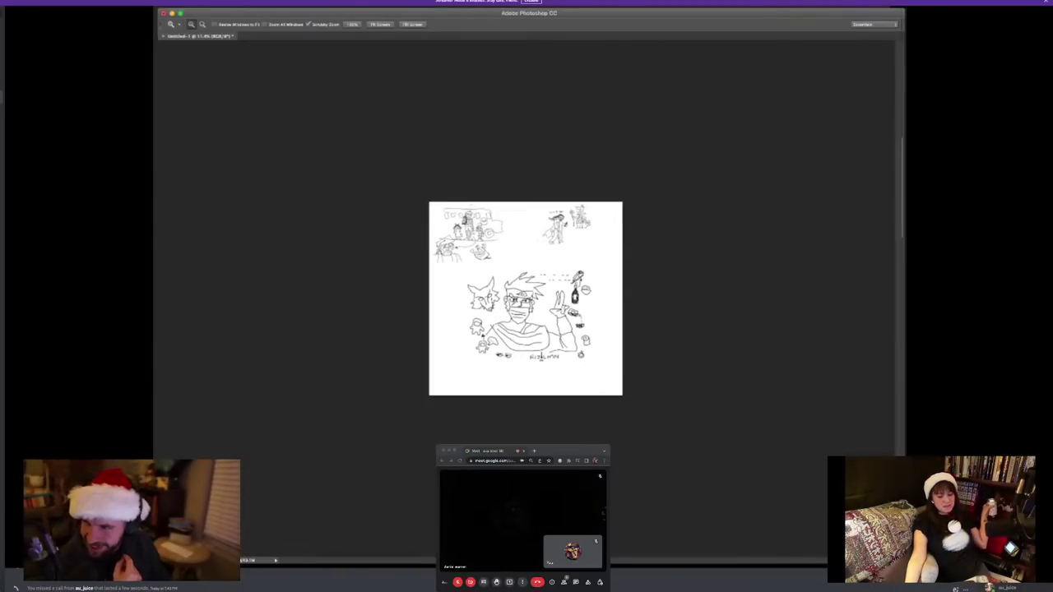
pyautogui.press('super+equal')
pyautogui.press('super+equal')
pyautogui.press('super+equal')
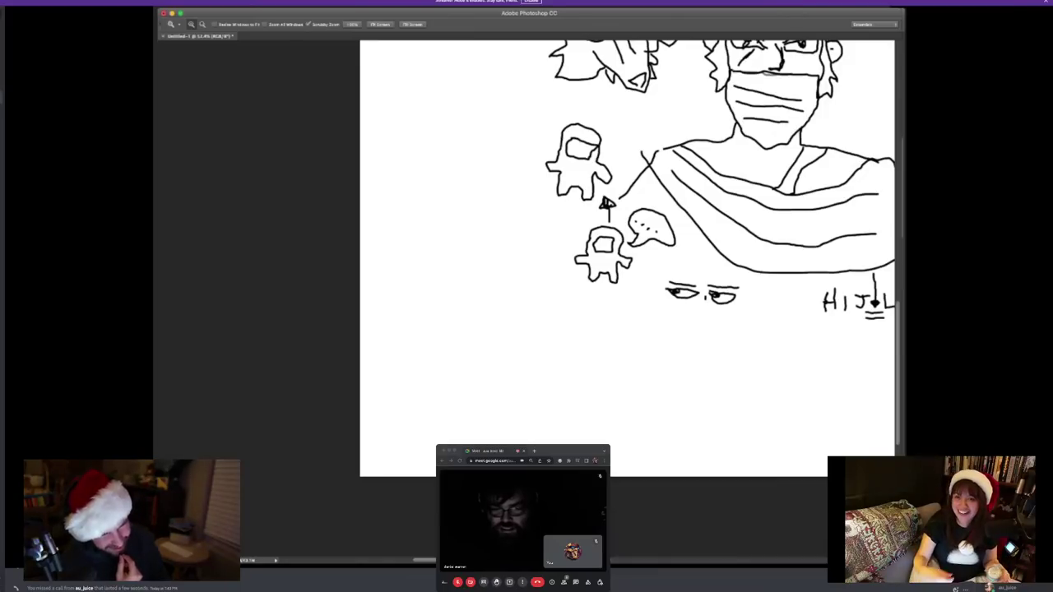
pyautogui.press('super+equal')
pyautogui.press('super+0')
pyautogui.press('super+equal')
pyautogui.press('super+equal')
pyautogui.press('super+equal')
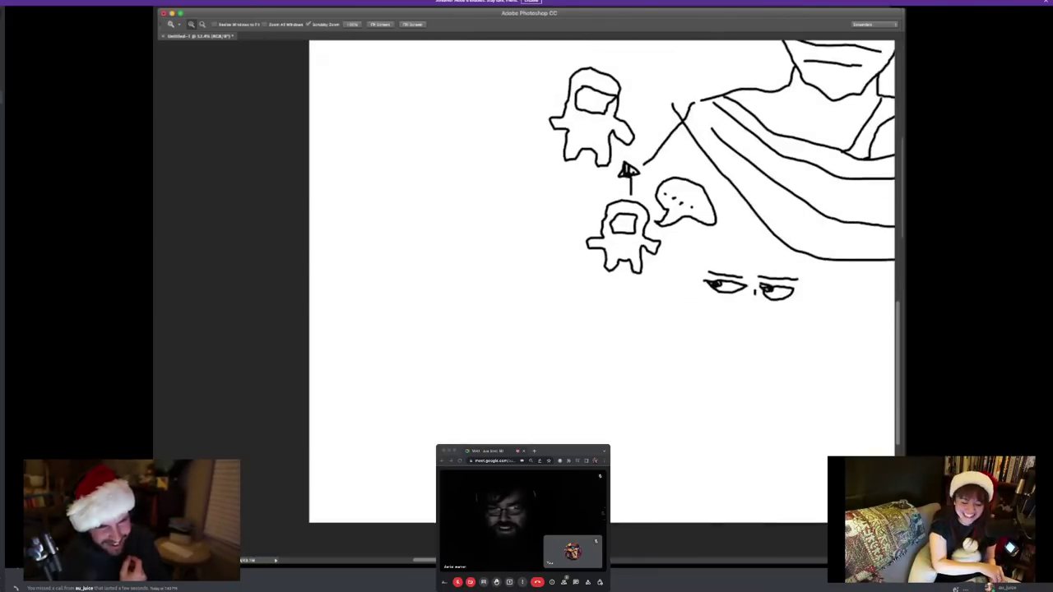
pyautogui.press('super+minus')
pyautogui.press('super+equal')
pyautogui.press('super+equal')
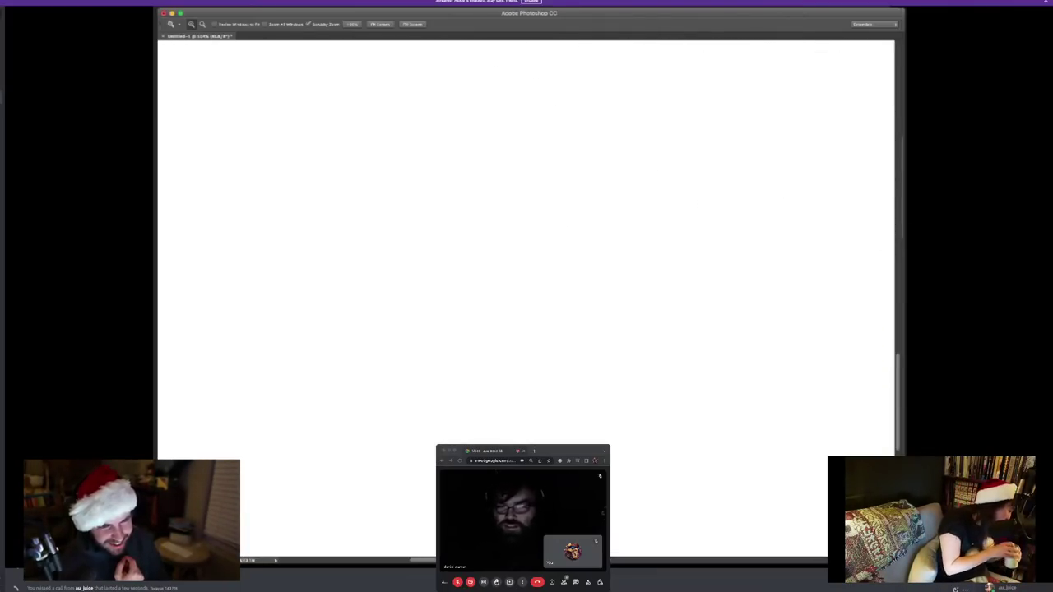
pyautogui.press('b')
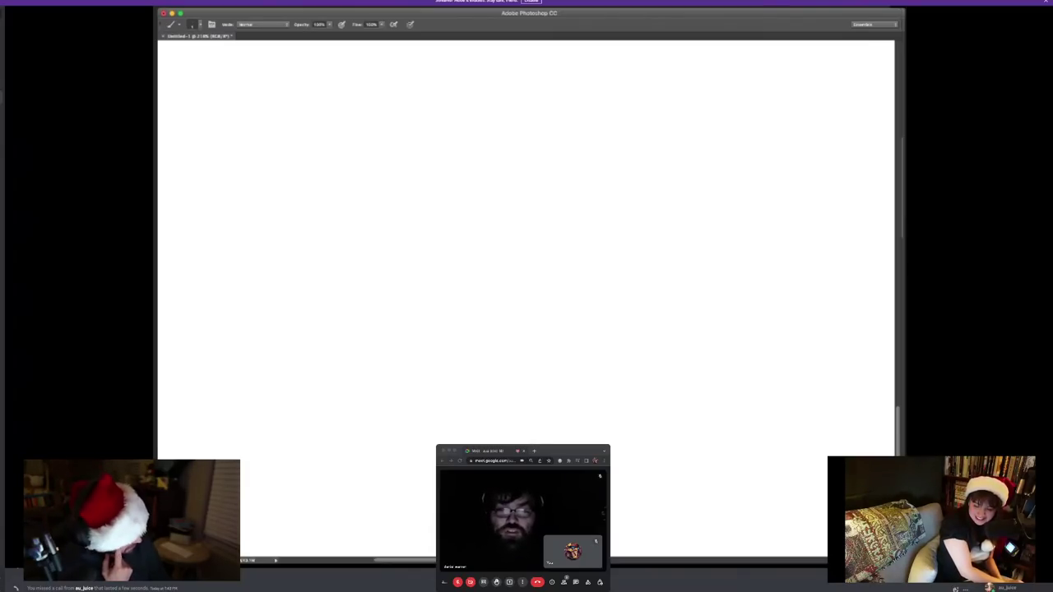
pyautogui.moveTo(393, 44)
pyautogui.mouseDown()
pyautogui.moveTo(414, 67)
pyautogui.moveTo(368, 56)
pyautogui.mouseUp()
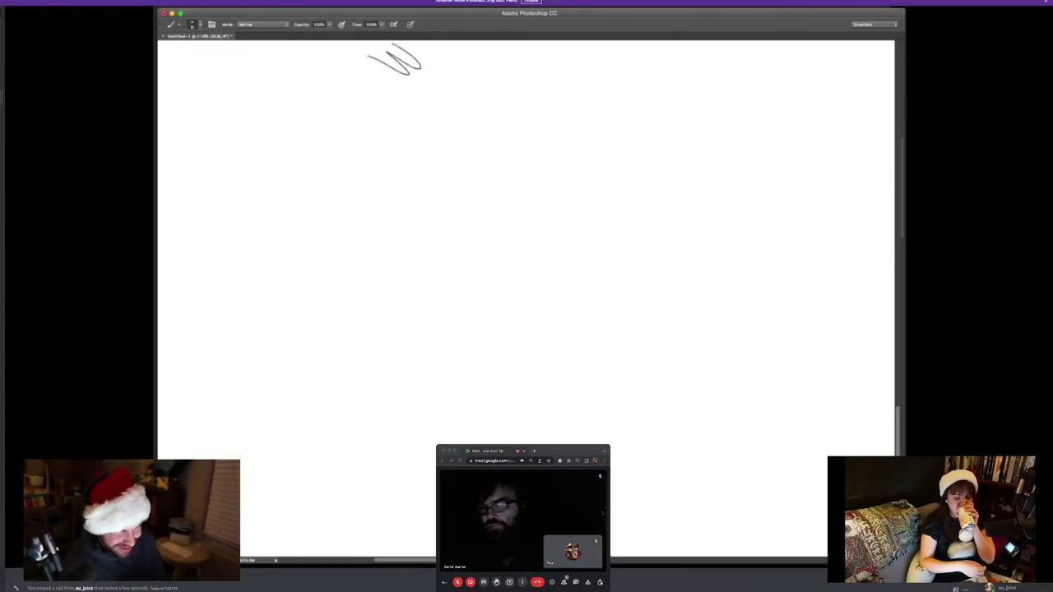
# Clear the old line sketches from their layer with the whole canvas in view
pyautogui.press('z')
pyautogui.press('super+minus')
pyautogui.press('super+minus')
pyautogui.press('super+minus')
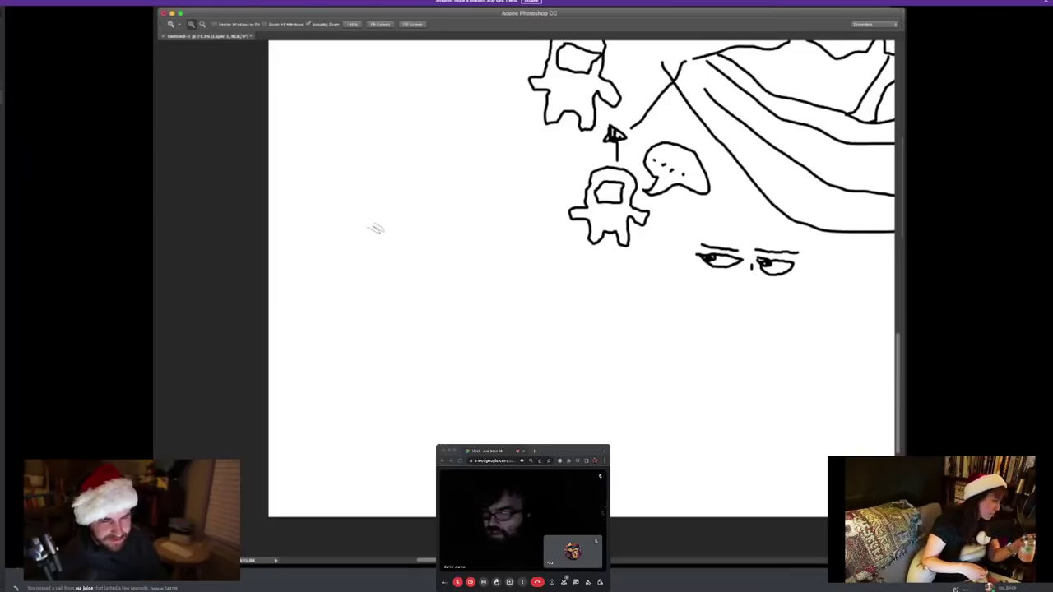
pyautogui.press('i')
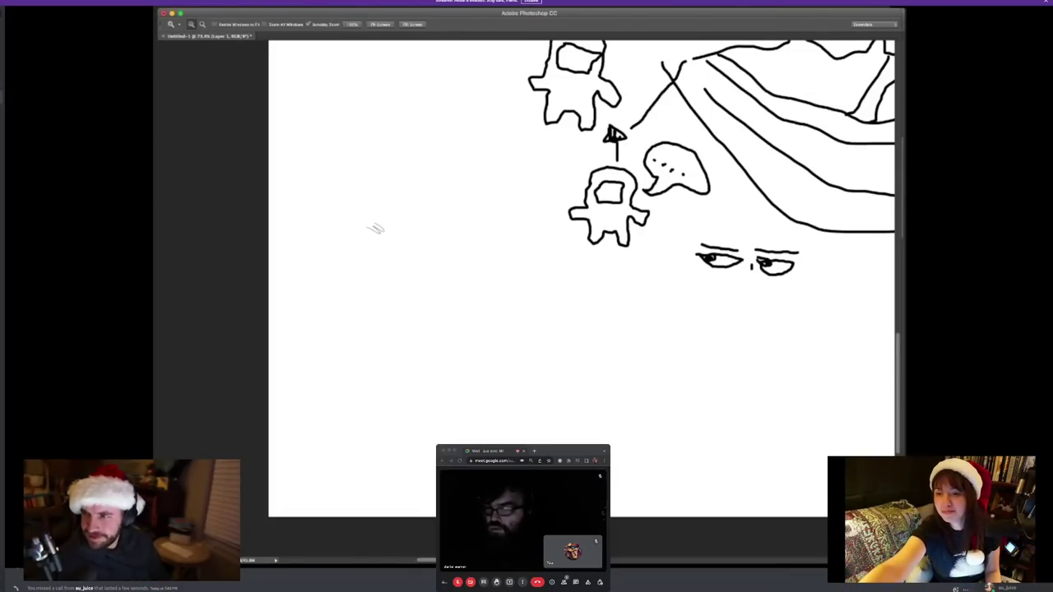
pyautogui.press('g')
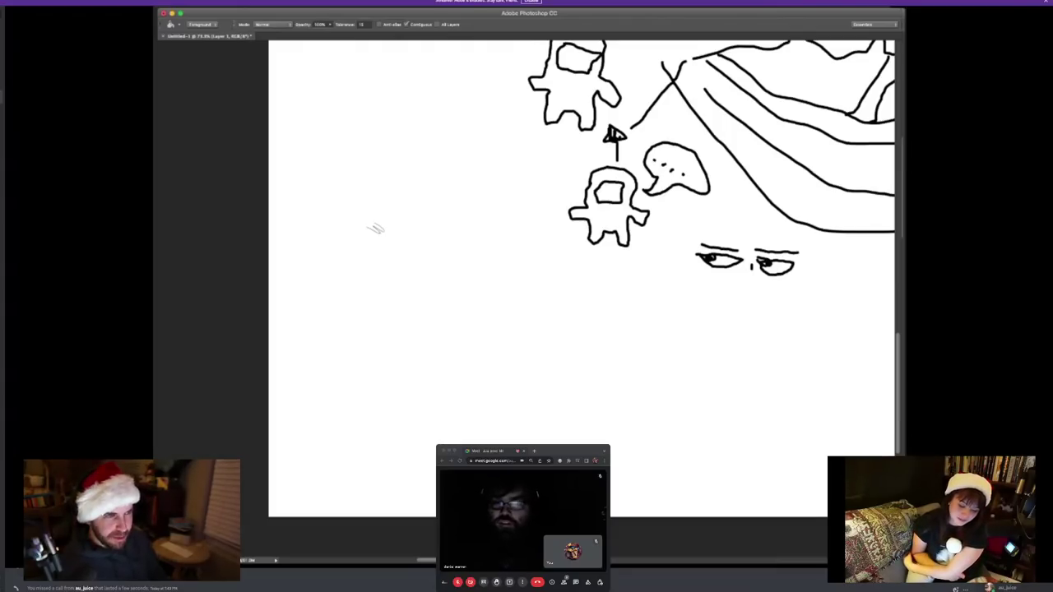
pyautogui.press('z')
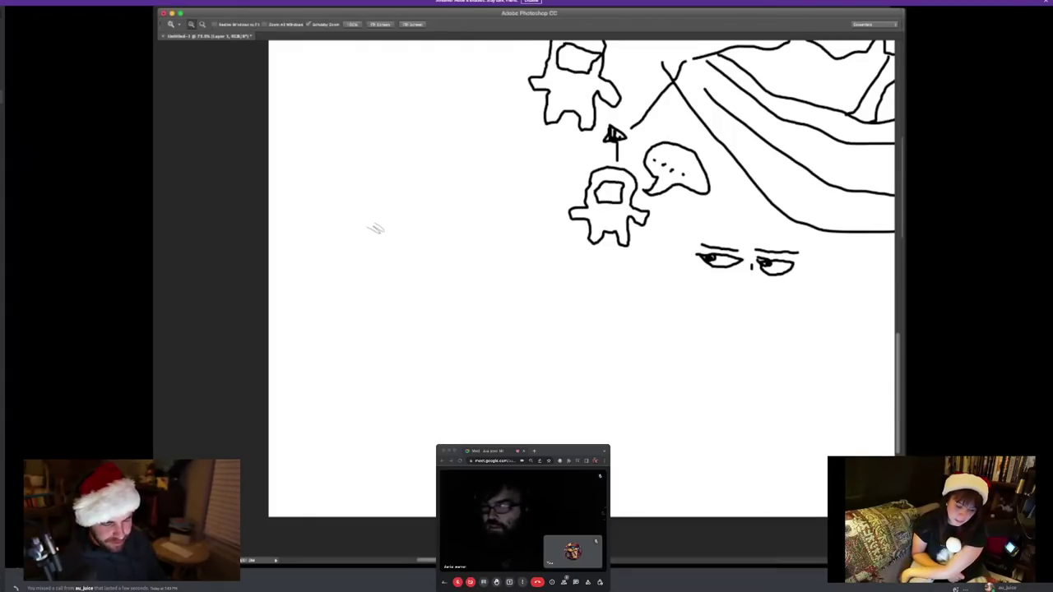
pyautogui.keyDown('alt'); pyautogui.click(376, 228); pyautogui.keyUp('alt')
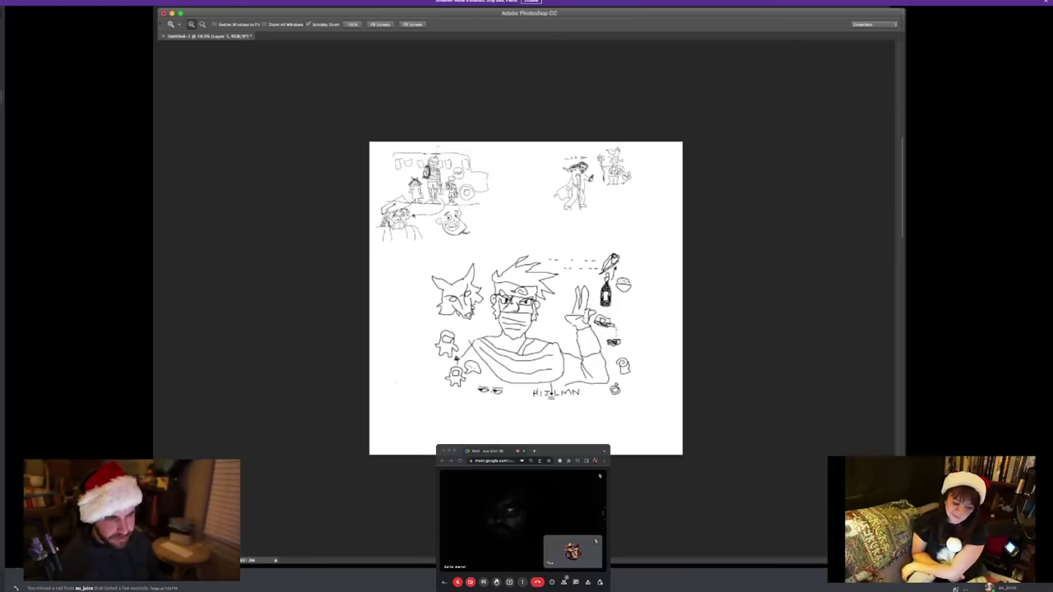
pyautogui.press('super+equal')
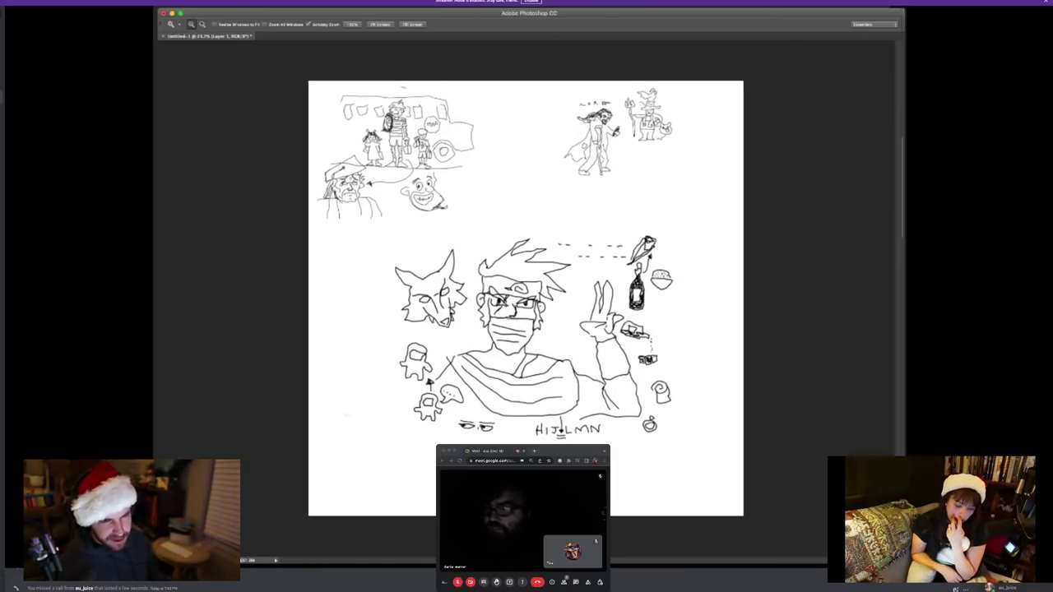
pyautogui.hotkey('alt', '[')
pyautogui.hotkey('alt', ']')
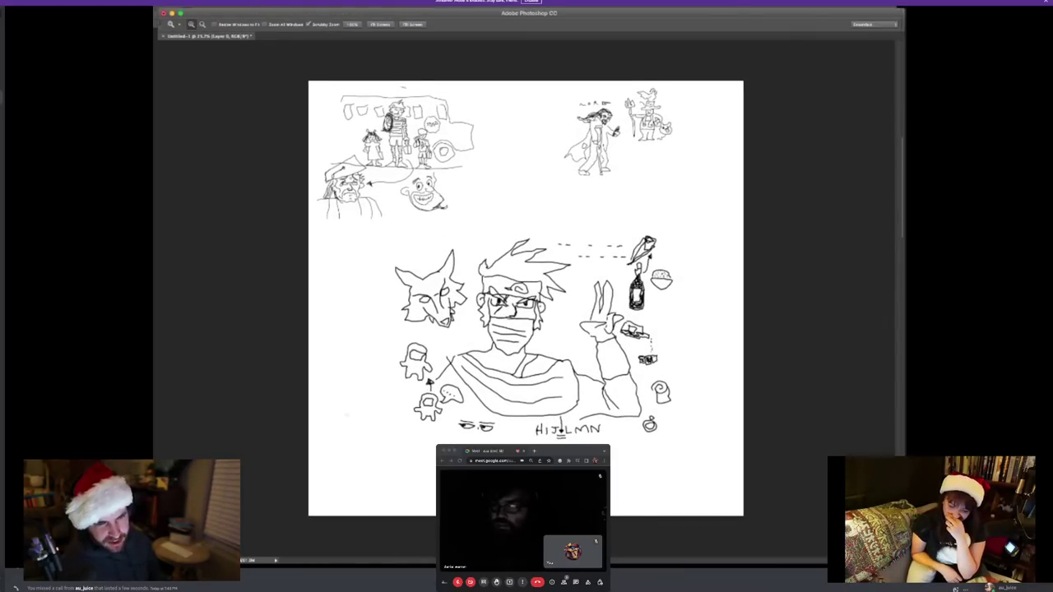
pyautogui.press('Delete')
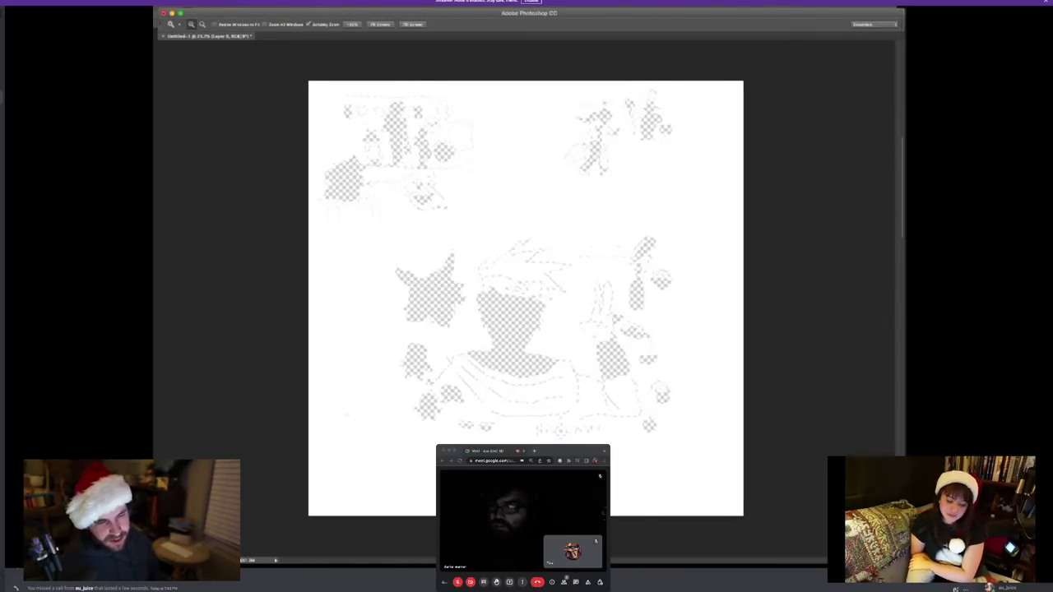
# Paint over all remaining transparent silhouettes with a very large white brush to leave a blank white canvas
pyautogui.press('b')
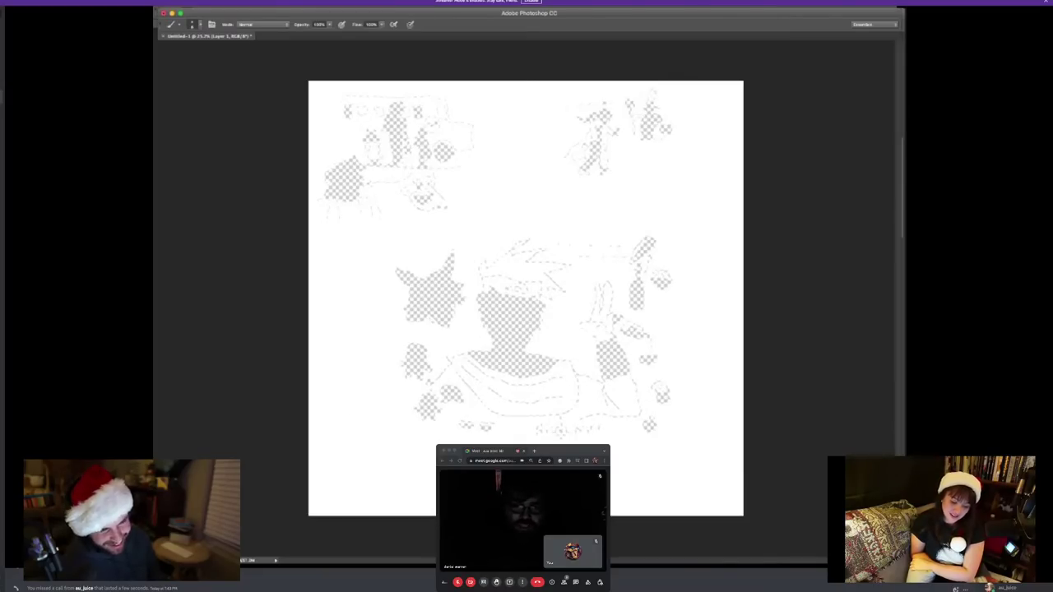
pyautogui.press(']')
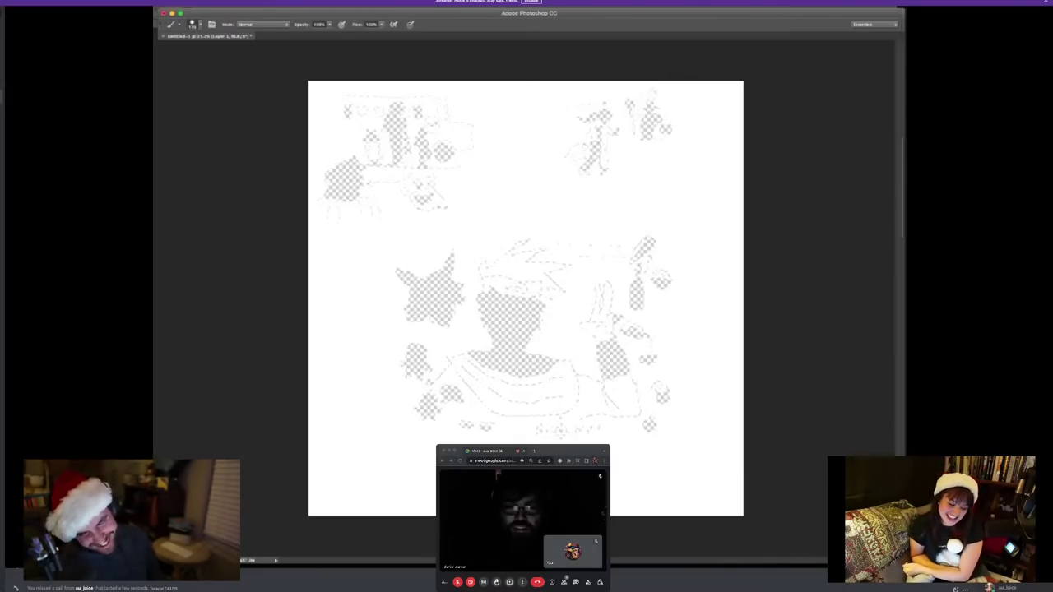
pyautogui.moveTo(444, 153)
pyautogui.mouseDown()
pyautogui.moveTo(400, 123)
pyautogui.moveTo(346, 172)
pyautogui.moveTo(341, 193)
pyautogui.mouseUp()
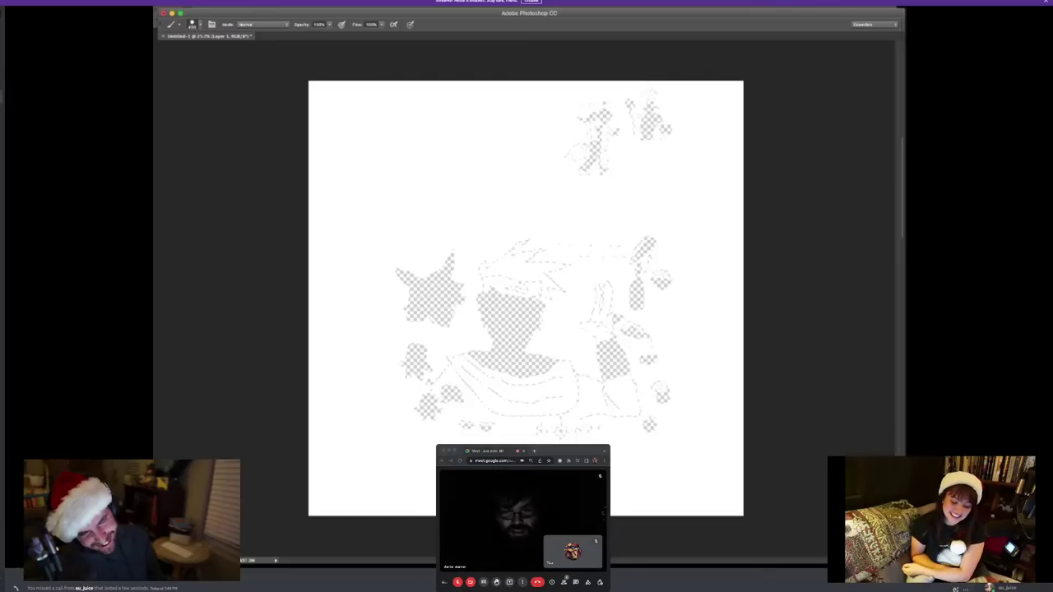
pyautogui.moveTo(407, 366); pyautogui.dragTo(428, 408)
pyautogui.moveTo(428, 288)
pyautogui.mouseDown()
pyautogui.moveTo(535, 362)
pyautogui.moveTo(609, 353)
pyautogui.moveTo(593, 148)
pyautogui.moveTo(658, 115)
pyautogui.mouseUp()
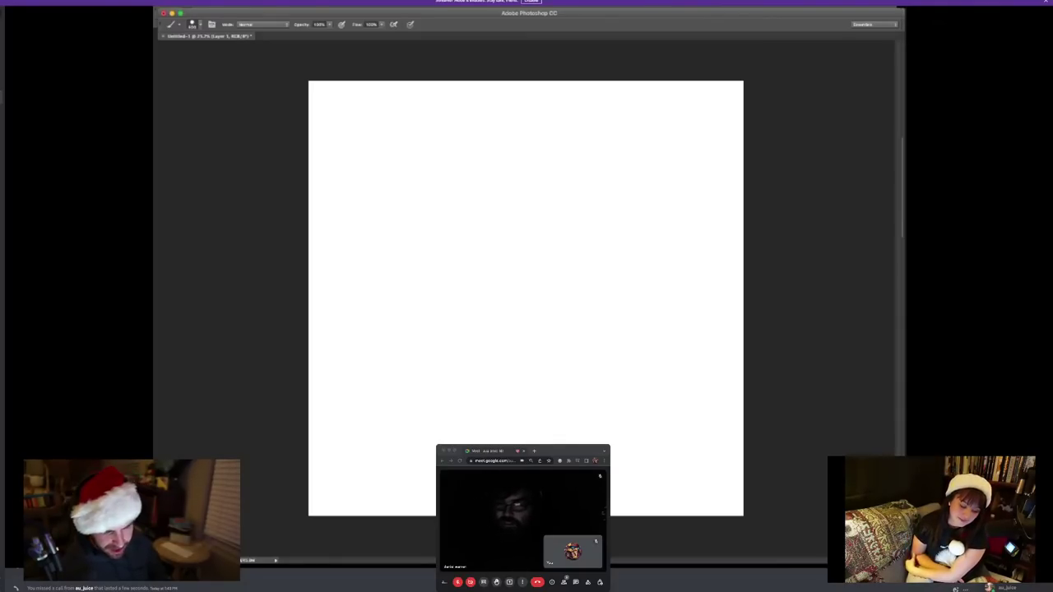
# Brush a small zigzag scribble near the upper edge and draw a long tabletop line with its near vertical edge below
pyautogui.press('z')
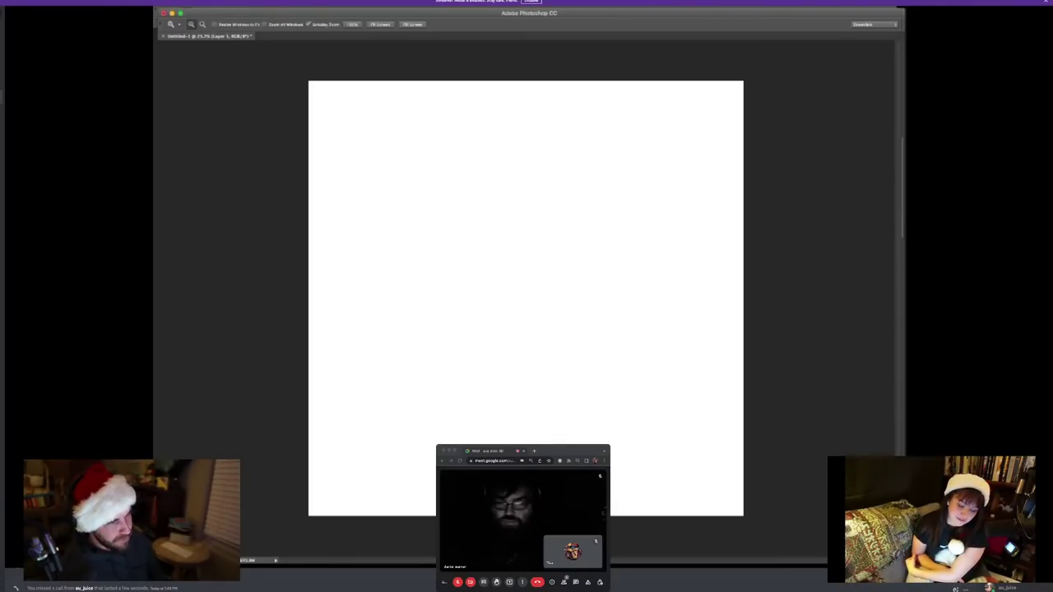
pyautogui.hotkey('ctrl', '+')
pyautogui.press('b')
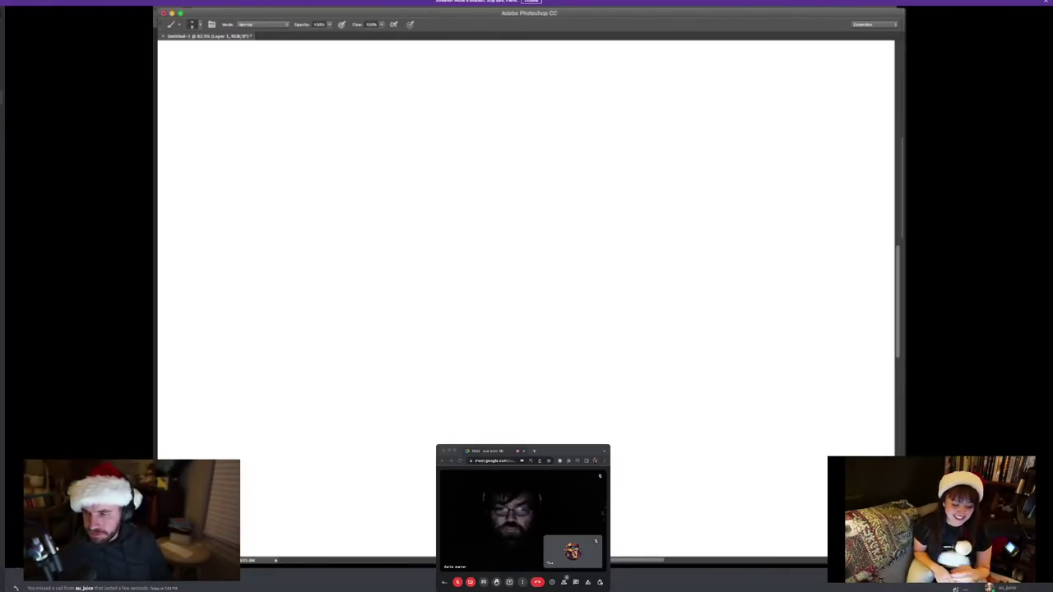
pyautogui.moveTo(354, 62); pyautogui.dragTo(300, 63)
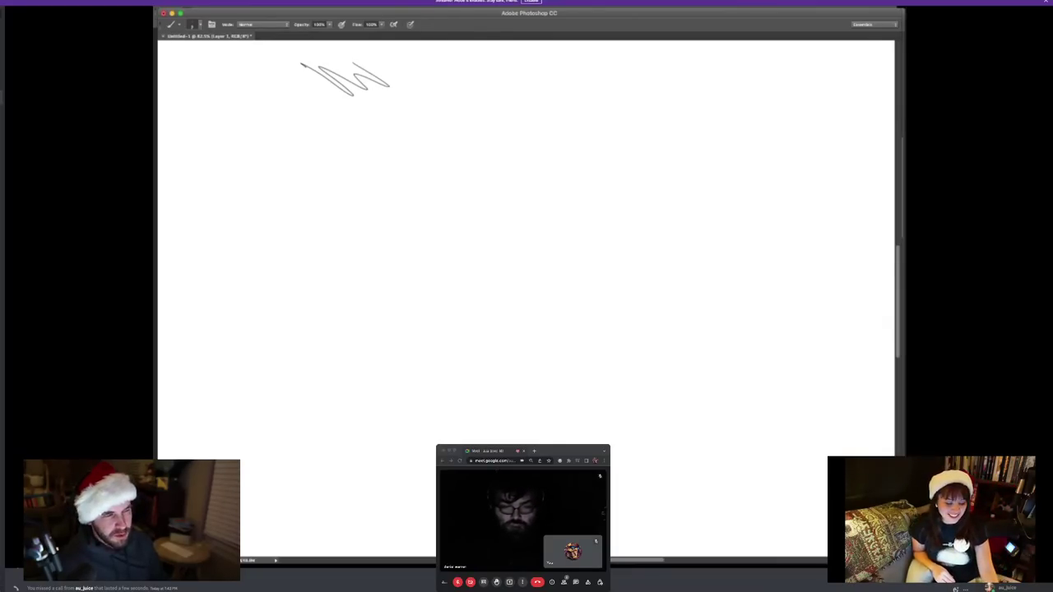
pyautogui.moveTo(324, 319); pyautogui.dragTo(835, 323)
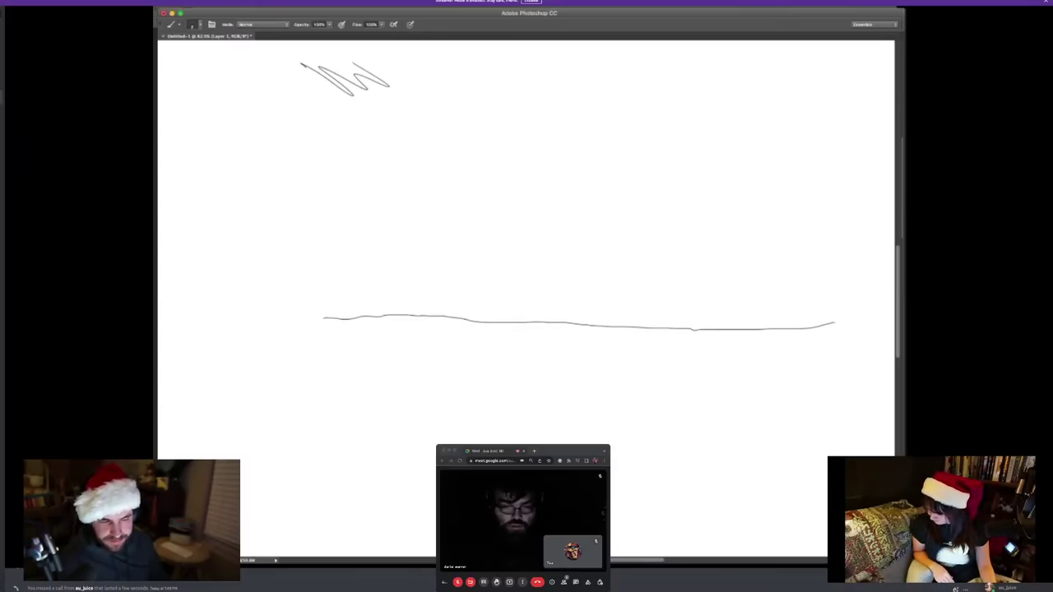
pyautogui.moveTo(325, 325); pyautogui.dragTo(322, 540)
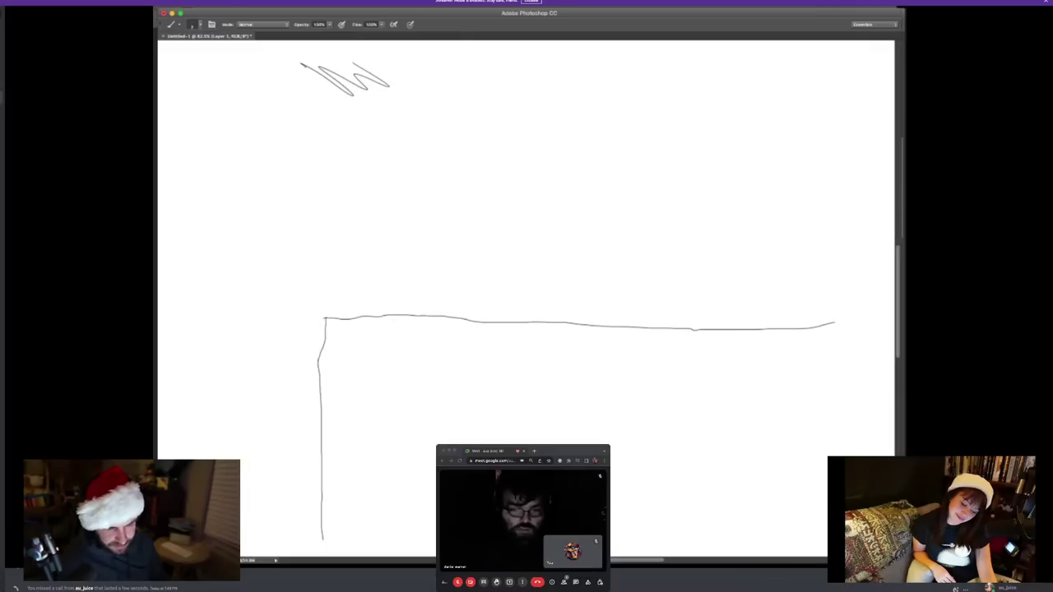
# Draw the bent legs of a seated figure beside the table and a stool with a rounded opening beneath them
pyautogui.moveTo(231, 367)
pyautogui.mouseDown()
pyautogui.moveTo(316, 379)
pyautogui.moveTo(299, 492)
pyautogui.moveTo(268, 485)
pyautogui.moveTo(288, 408)
pyautogui.moveTo(239, 401)
pyautogui.moveTo(216, 376)
pyautogui.moveTo(219, 345)
pyautogui.moveTo(272, 357)
pyautogui.mouseUp()
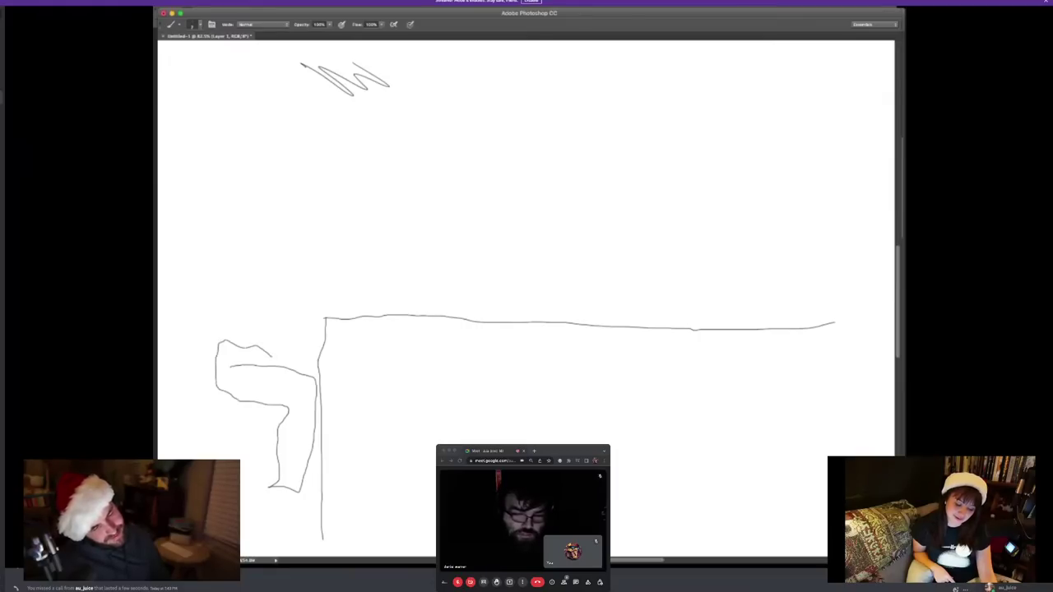
pyautogui.moveTo(223, 395)
pyautogui.mouseDown()
pyautogui.moveTo(198, 404)
pyautogui.moveTo(272, 409)
pyautogui.moveTo(196, 459)
pyautogui.moveTo(262, 466)
pyautogui.moveTo(276, 505)
pyautogui.mouseUp()
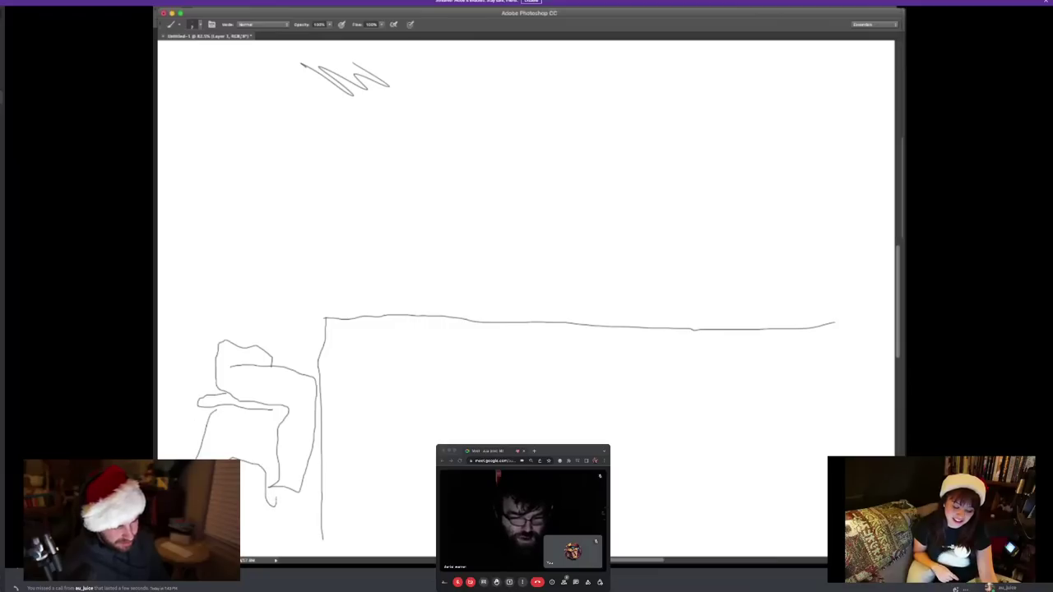
pyautogui.moveTo(252, 452)
pyautogui.mouseDown()
pyautogui.moveTo(215, 443)
pyautogui.moveTo(218, 430)
pyautogui.moveTo(263, 439)
pyautogui.mouseUp()
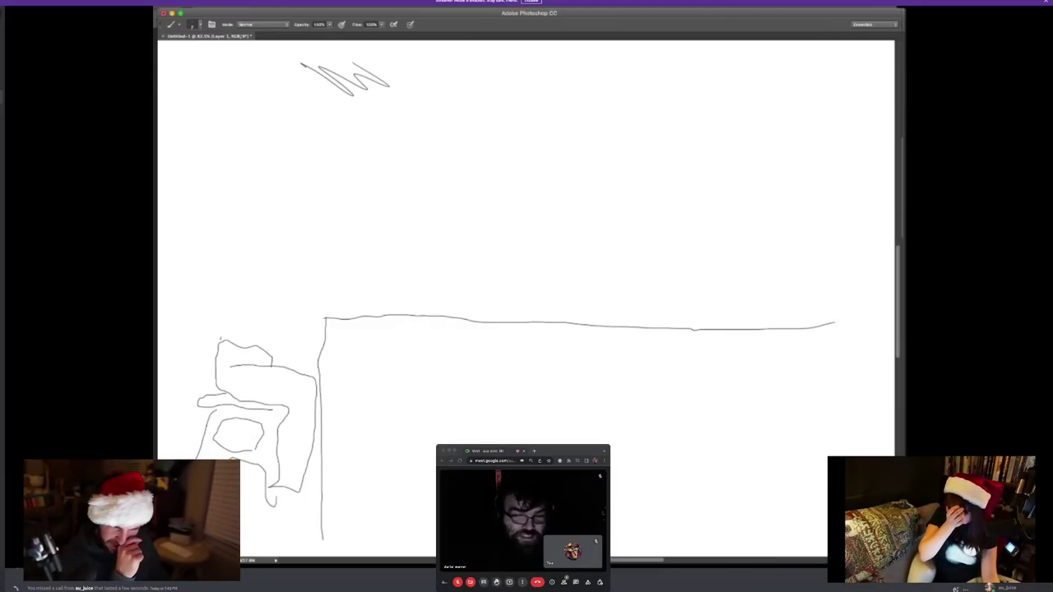
# Draw the seated figure's torso and an arm reaching onto the table, ending in an open hand with raised thumb
pyautogui.moveTo(221, 338); pyautogui.dragTo(229, 285)
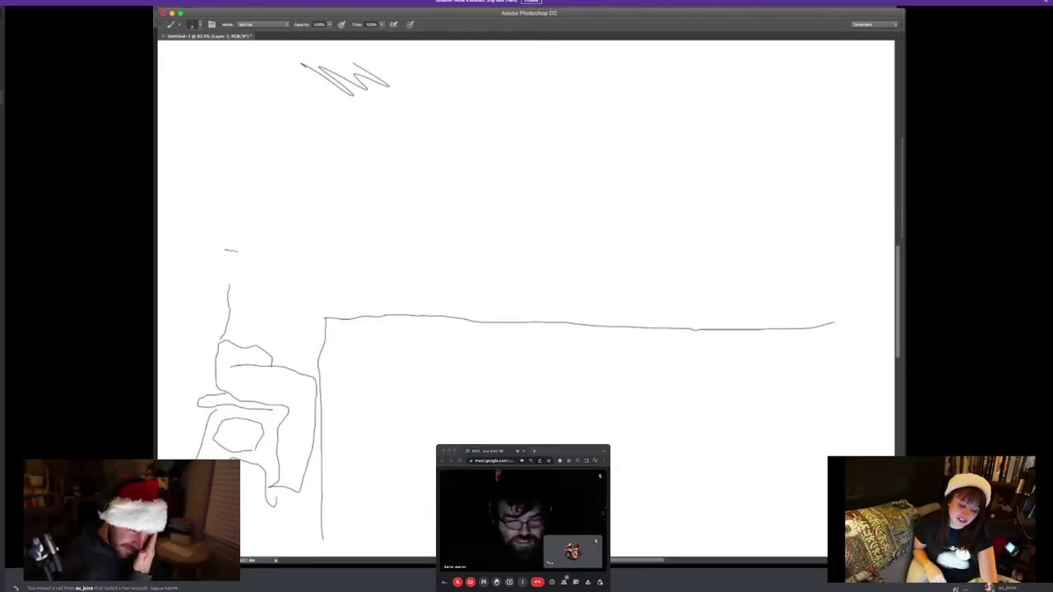
pyautogui.moveTo(239, 252)
pyautogui.mouseDown()
pyautogui.moveTo(275, 288)
pyautogui.moveTo(346, 300)
pyautogui.moveTo(347, 318)
pyautogui.moveTo(285, 323)
pyautogui.moveTo(253, 297)
pyautogui.mouseUp()
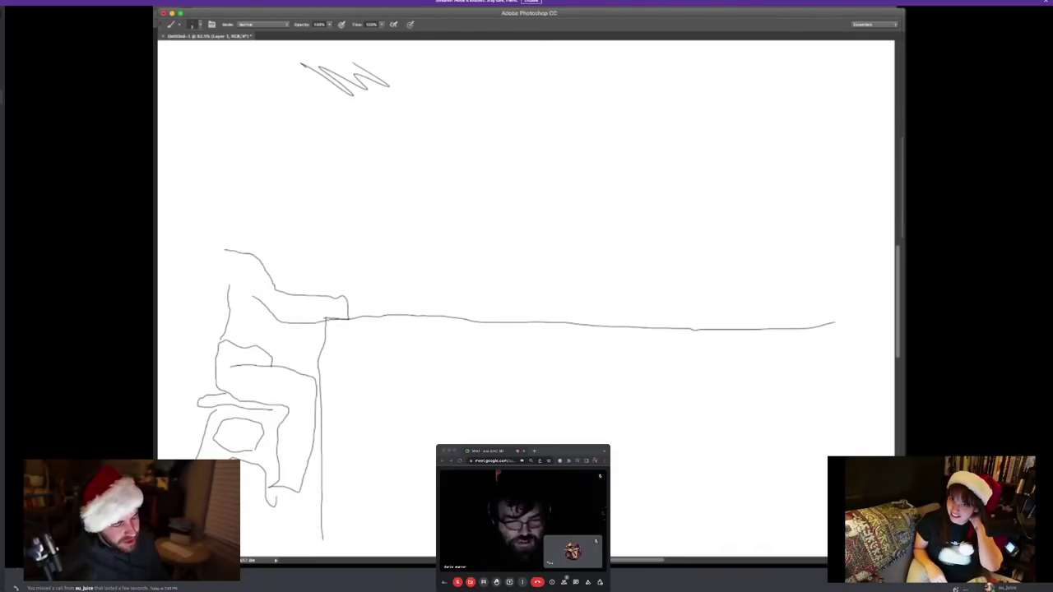
pyautogui.moveTo(227, 251); pyautogui.dragTo(230, 272)
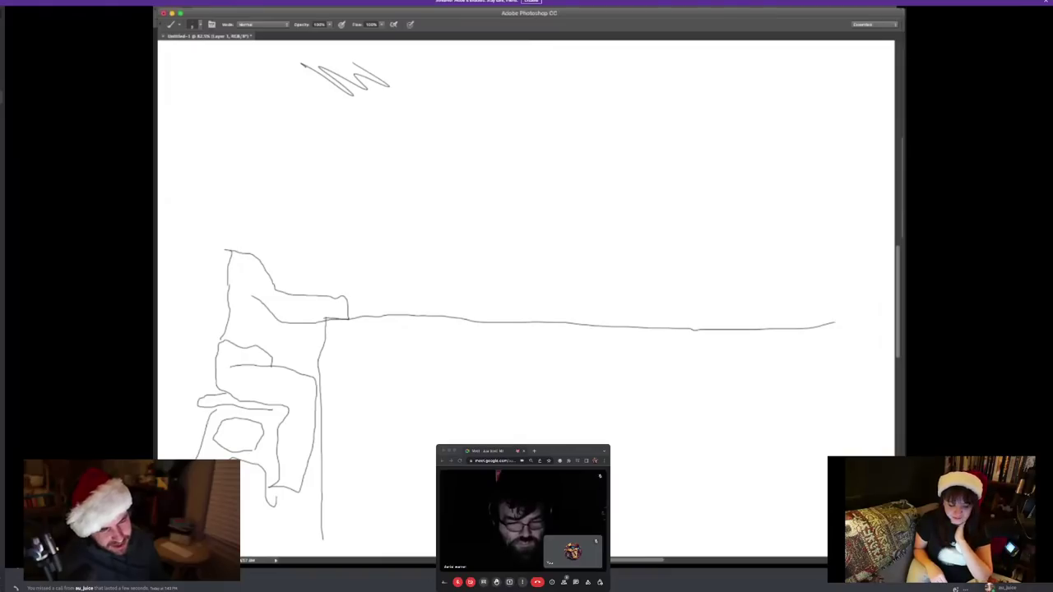
pyautogui.moveTo(275, 354); pyautogui.dragTo(284, 327)
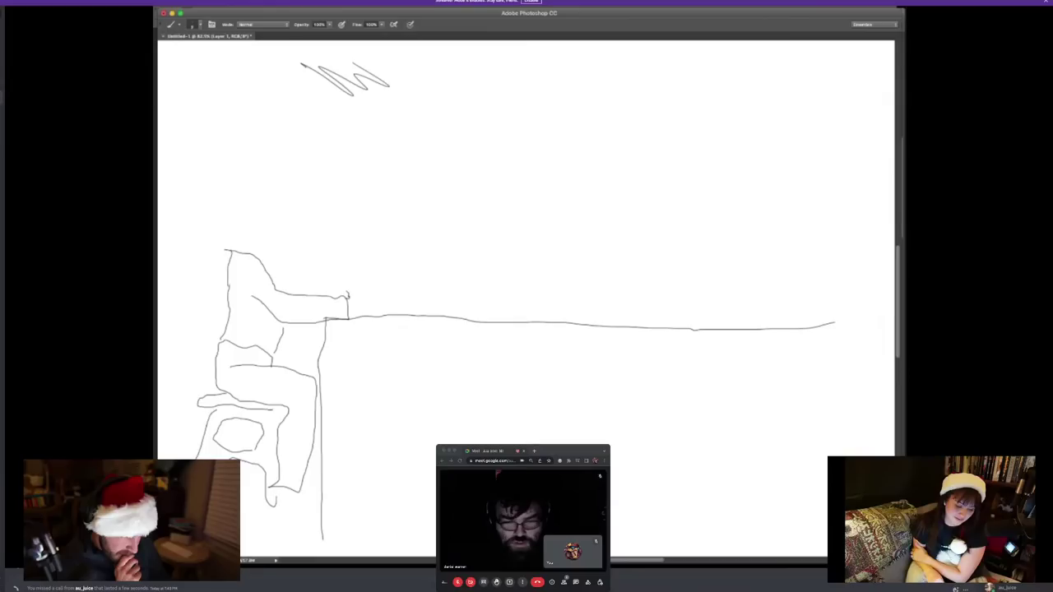
pyautogui.moveTo(346, 295); pyautogui.dragTo(393, 297)
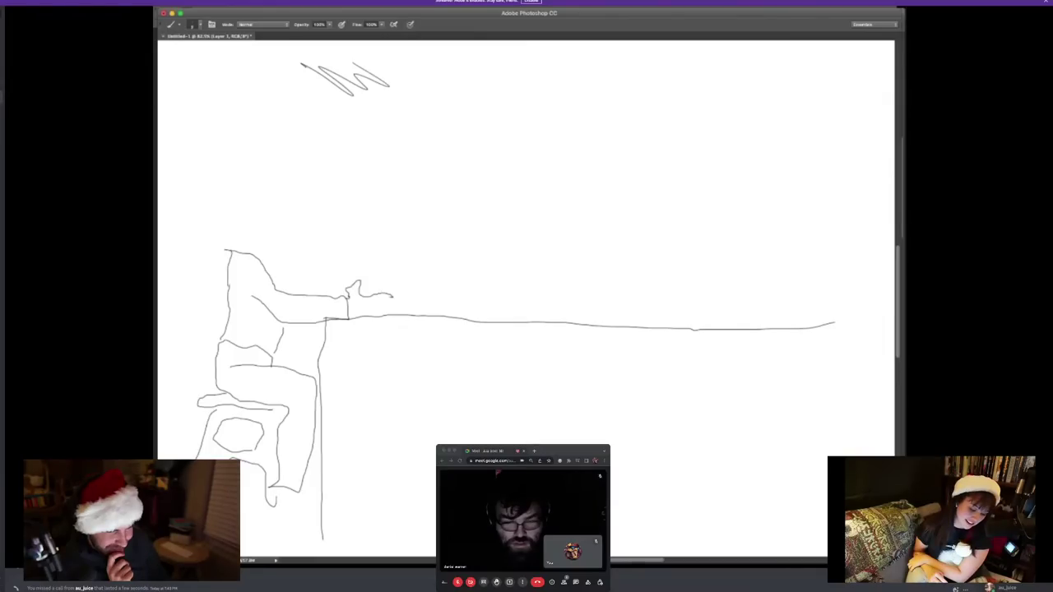
pyautogui.moveTo(356, 303); pyautogui.dragTo(396, 312)
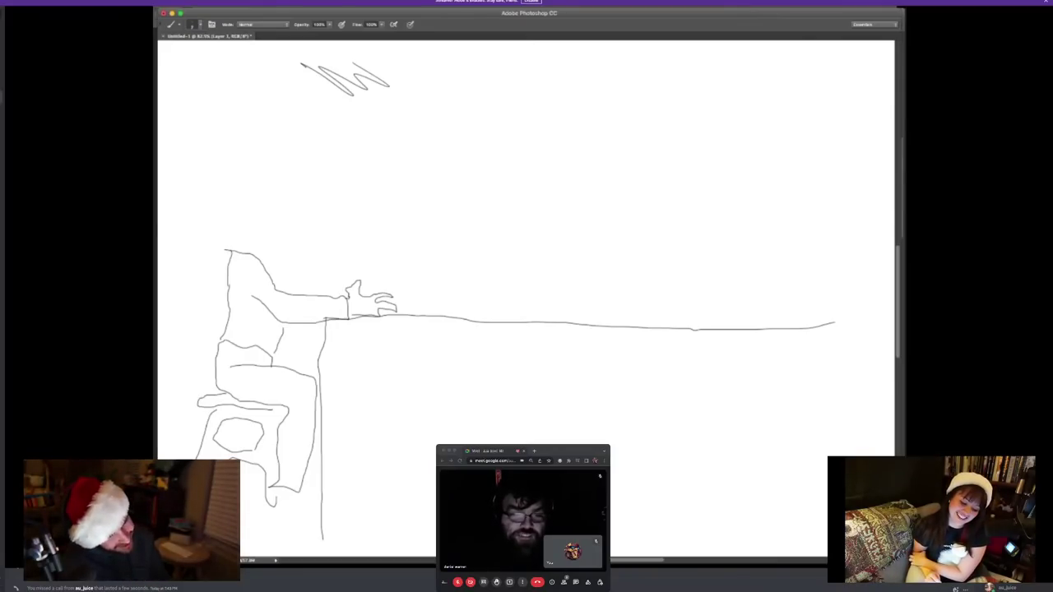
# Add a folded collar around the figure's neck and shoulder and a shoe below the trouser leg
pyautogui.moveTo(227, 260)
pyautogui.mouseDown()
pyautogui.moveTo(222, 244)
pyautogui.moveTo(248, 245)
pyautogui.moveTo(272, 285)
pyautogui.mouseUp()
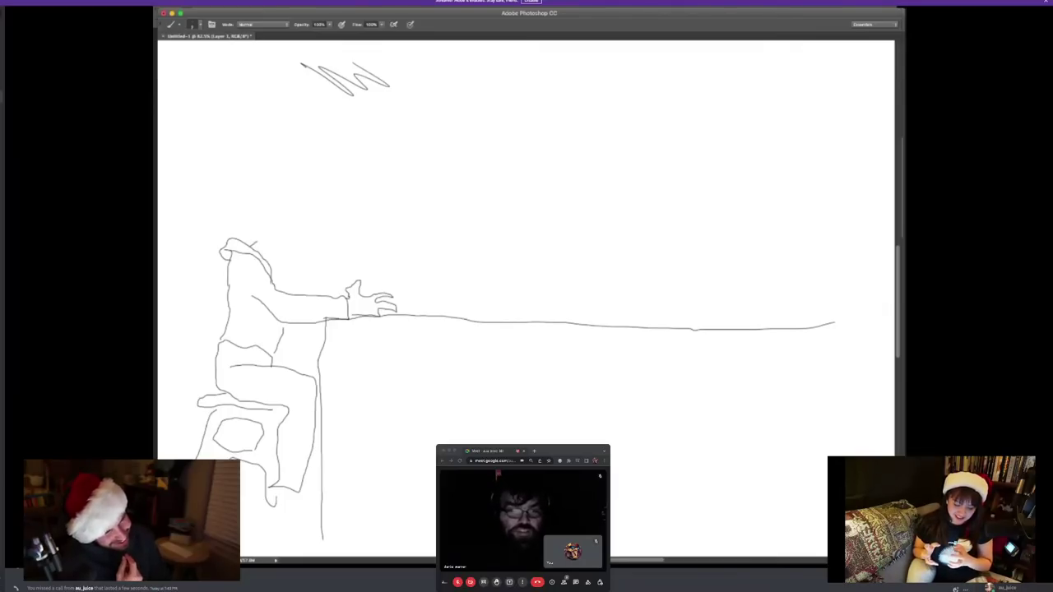
pyautogui.moveTo(251, 246); pyautogui.dragTo(258, 241)
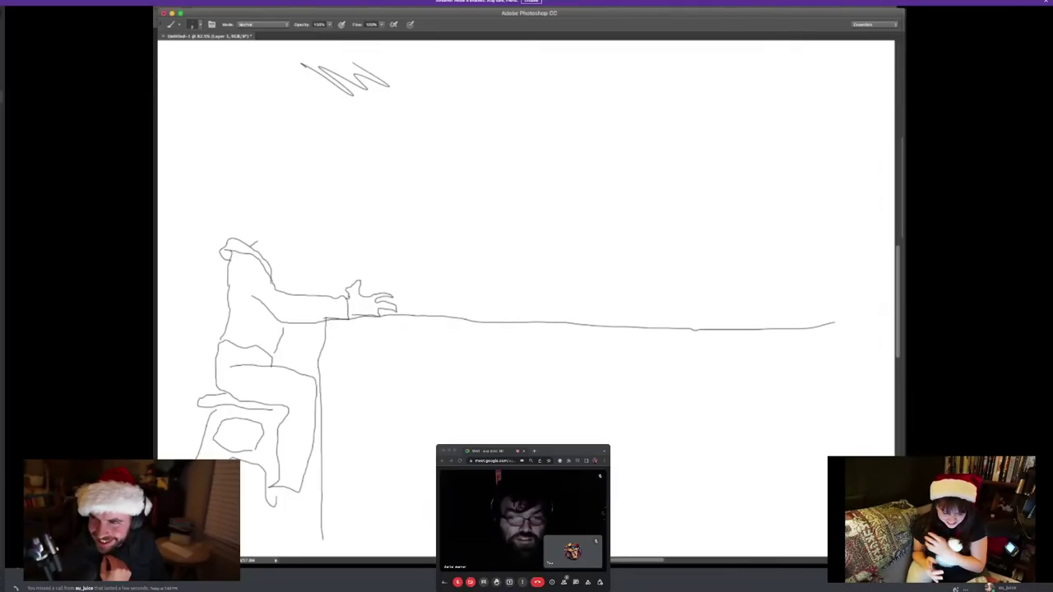
pyautogui.moveTo(276, 489)
pyautogui.mouseDown()
pyautogui.moveTo(318, 516)
pyautogui.moveTo(288, 515)
pyautogui.moveTo(281, 500)
pyautogui.mouseUp()
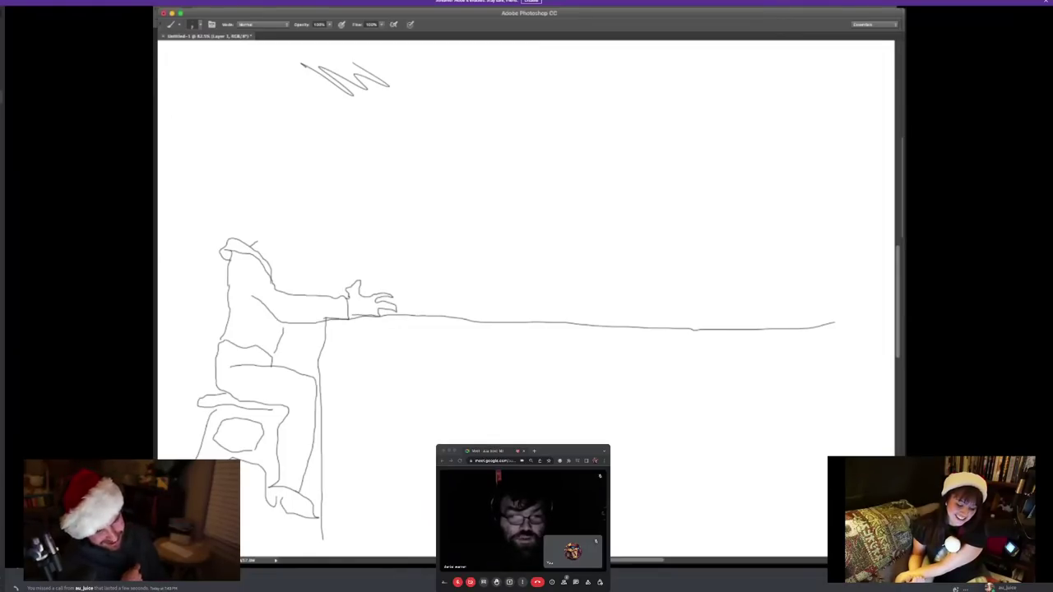
# Draw the figure's ear and round bald head with a worried, open-mouthed face, then add shirt and jacket front lines
pyautogui.moveTo(264, 219); pyautogui.dragTo(251, 207)
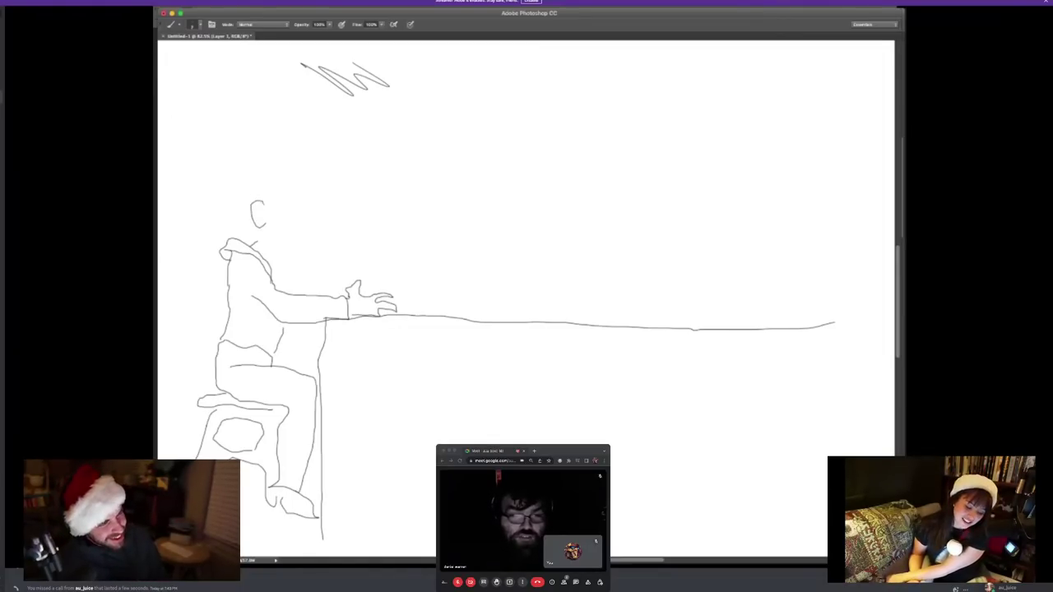
pyautogui.moveTo(275, 188)
pyautogui.mouseDown()
pyautogui.moveTo(327, 186)
pyautogui.moveTo(337, 216)
pyautogui.moveTo(322, 248)
pyautogui.moveTo(272, 251)
pyautogui.mouseUp()
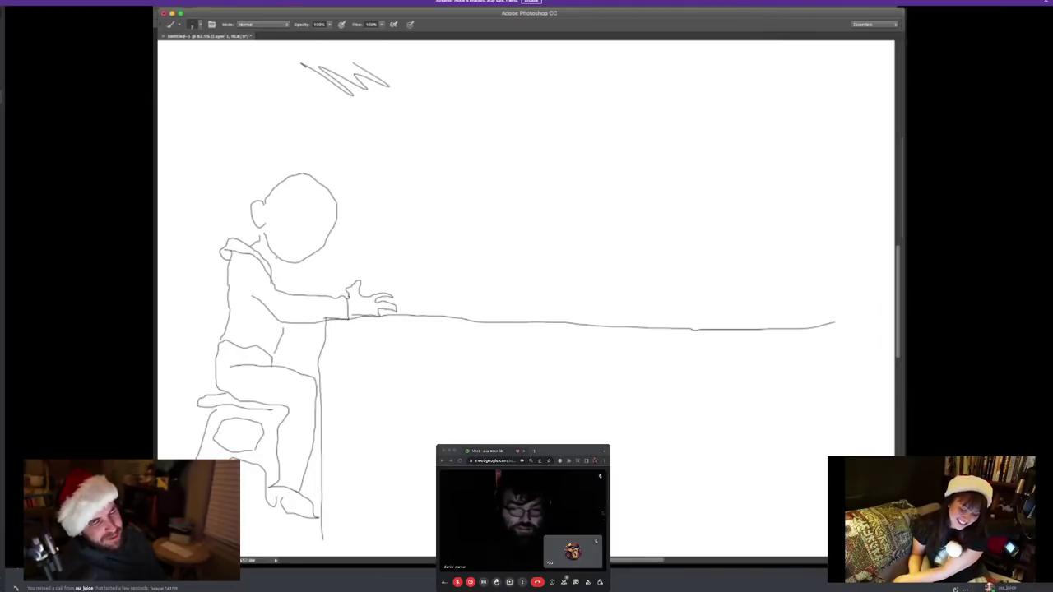
pyautogui.moveTo(300, 327); pyautogui.dragTo(294, 370)
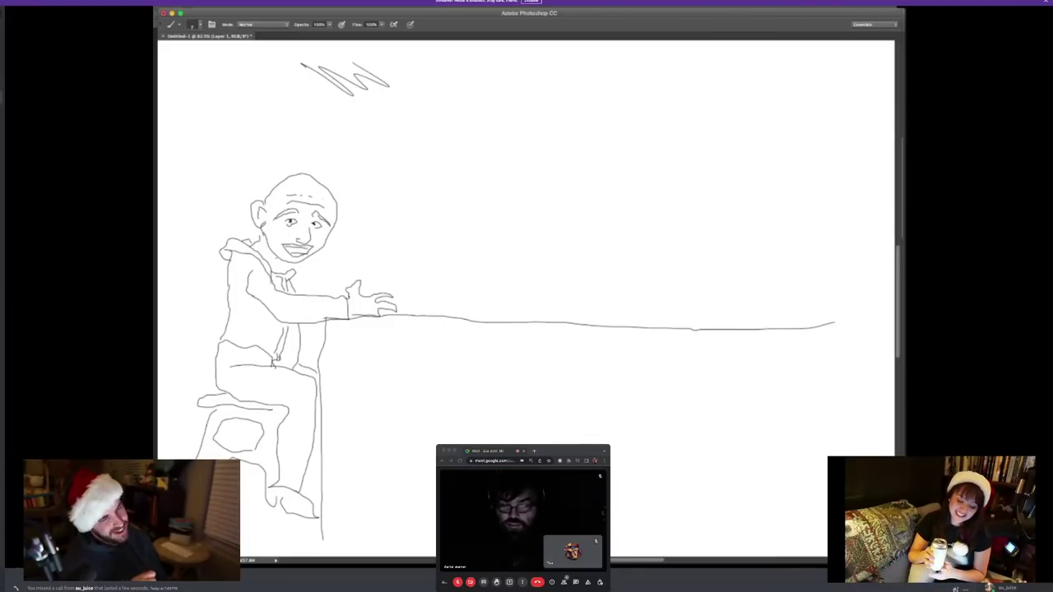
# Draw the table's far side and inner leg outline, and line up two tall and three small bottles on the tabletop
pyautogui.moveTo(625, 328); pyautogui.dragTo(619, 526)
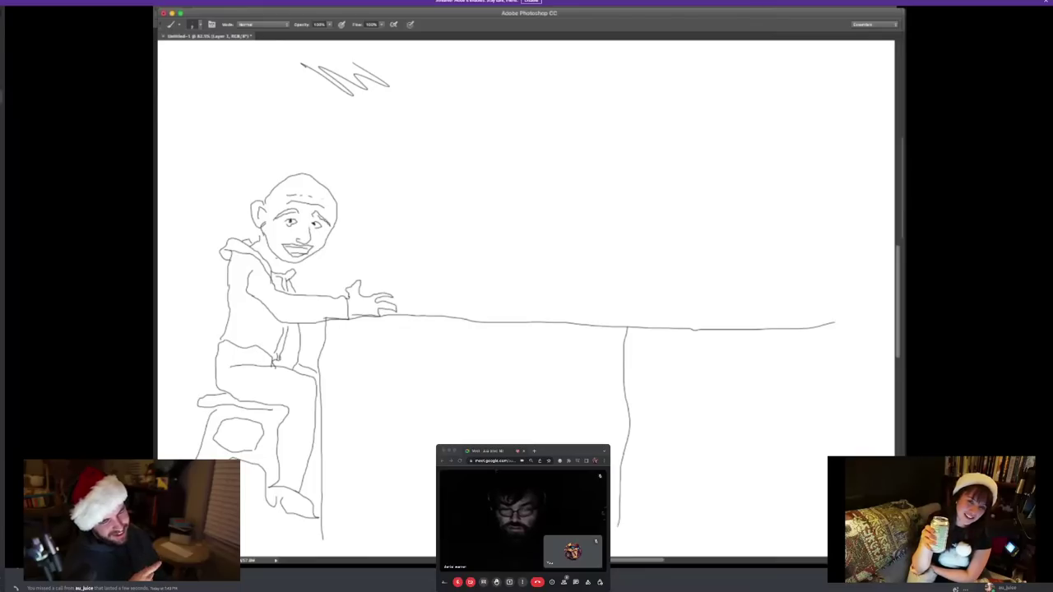
pyautogui.moveTo(609, 443)
pyautogui.mouseDown()
pyautogui.moveTo(585, 417)
pyautogui.moveTo(367, 408)
pyautogui.moveTo(346, 423)
pyautogui.moveTo(341, 525)
pyautogui.mouseUp()
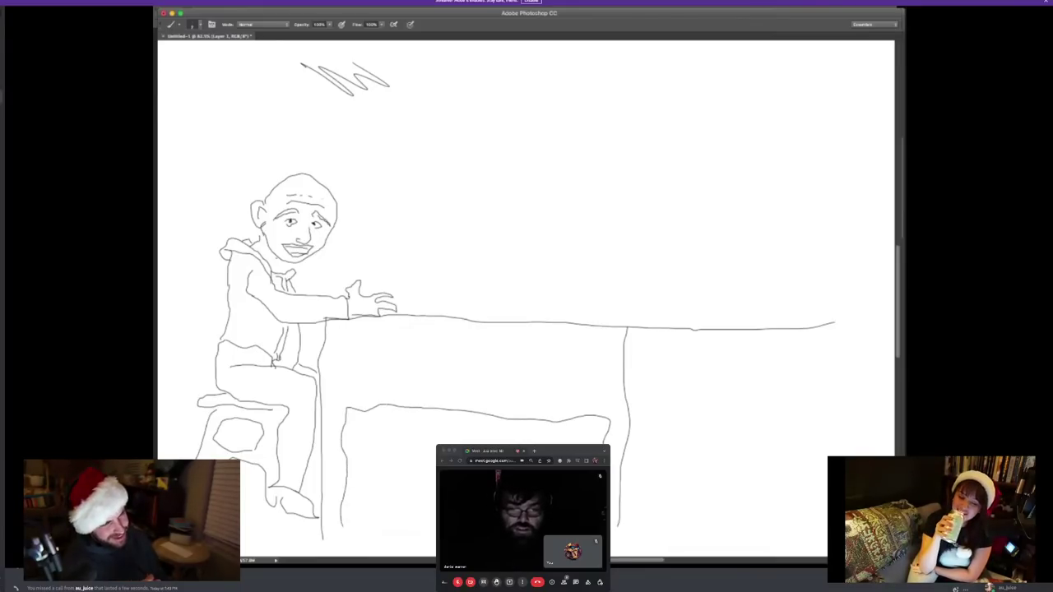
pyautogui.moveTo(415, 288); pyautogui.dragTo(416, 313)
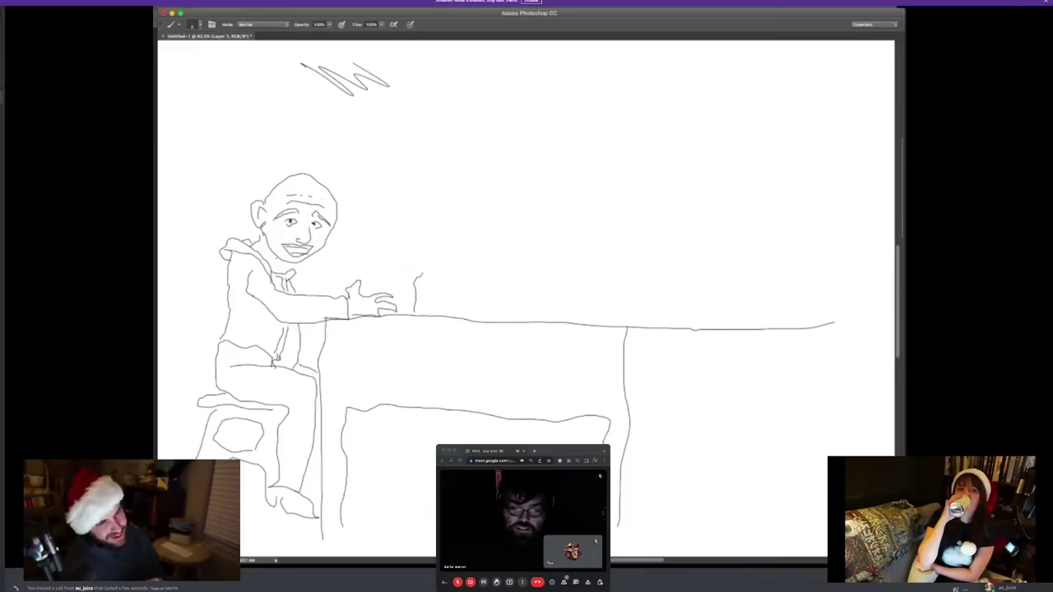
pyautogui.moveTo(427, 255)
pyautogui.mouseDown()
pyautogui.moveTo(439, 311)
pyautogui.moveTo(462, 266)
pyautogui.moveTo(466, 318)
pyautogui.moveTo(487, 302)
pyautogui.moveTo(496, 319)
pyautogui.mouseUp()
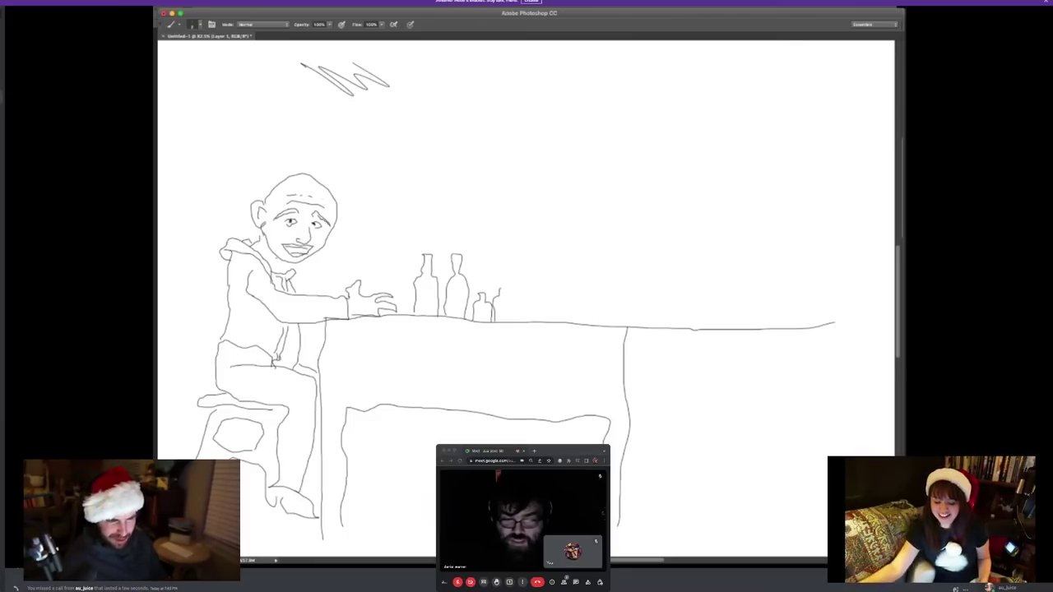
pyautogui.moveTo(499, 293)
pyautogui.mouseDown()
pyautogui.moveTo(513, 317)
pyautogui.moveTo(528, 288)
pyautogui.moveTo(540, 319)
pyautogui.mouseUp()
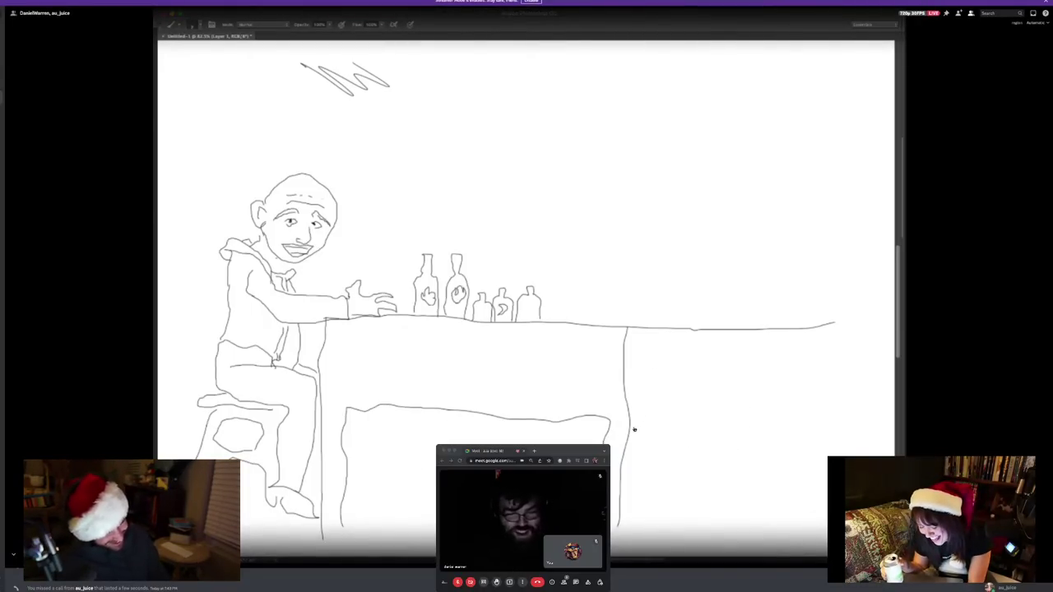
pyautogui.click(634, 428)
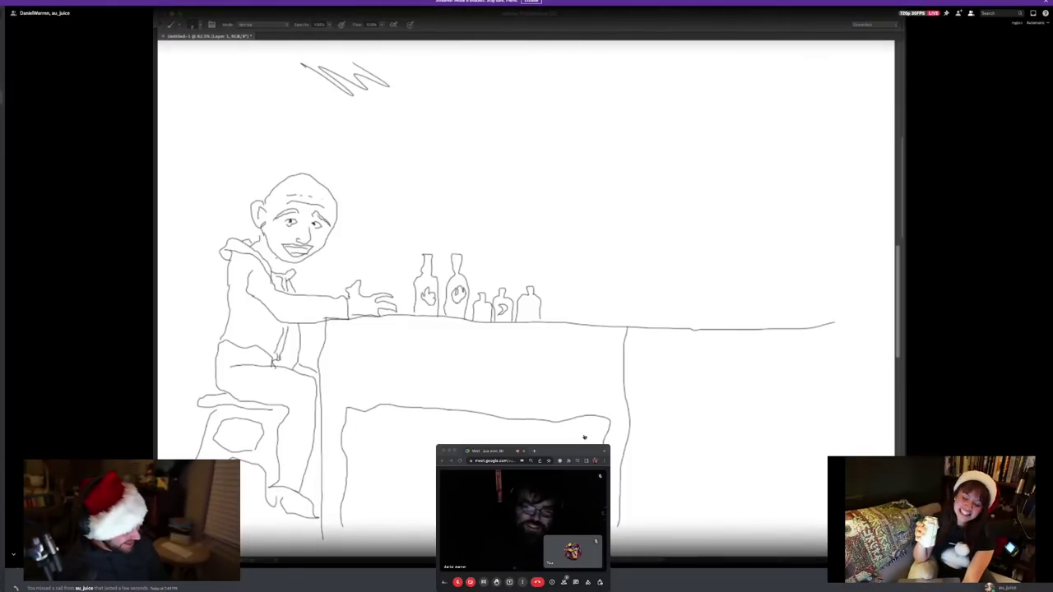
pyautogui.click(415, 442)
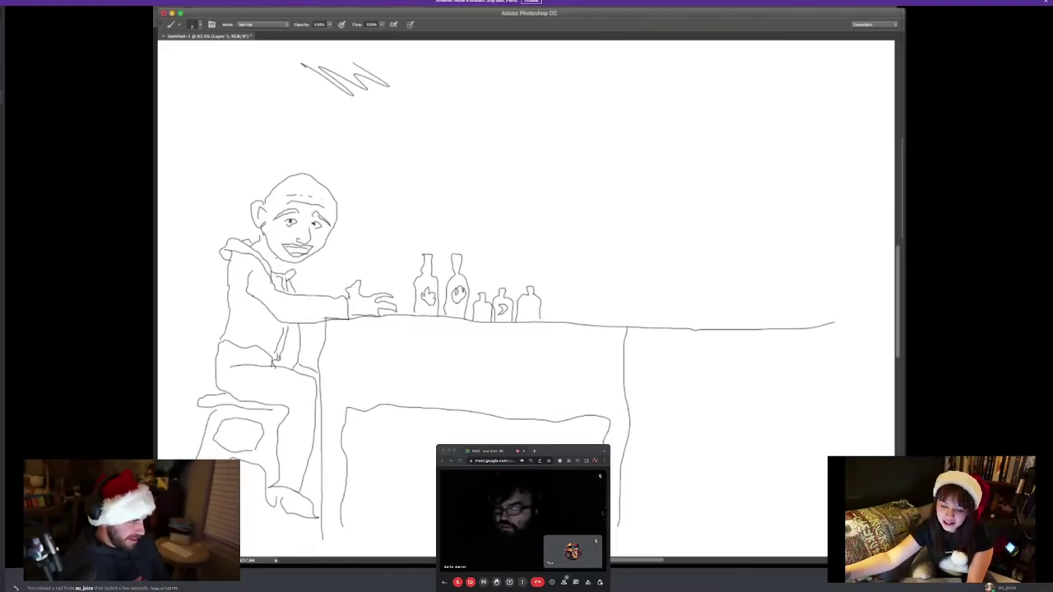
# Draw a short stroke with the Brush in the blank area above the bottles
pyautogui.press('z')
pyautogui.scroll(-5, 527, 296)
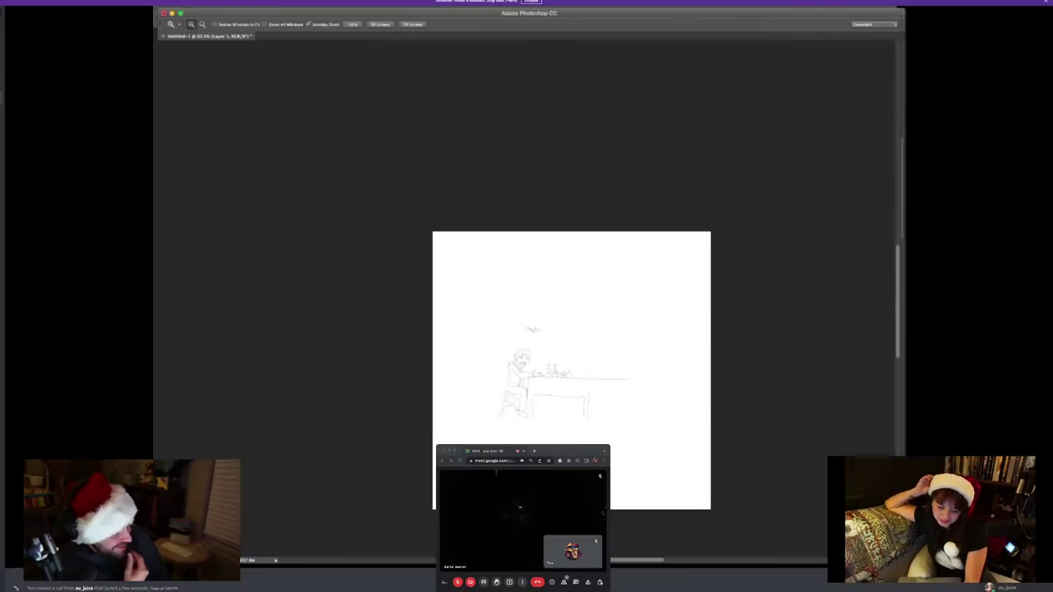
pyautogui.scroll(6, 527, 297)
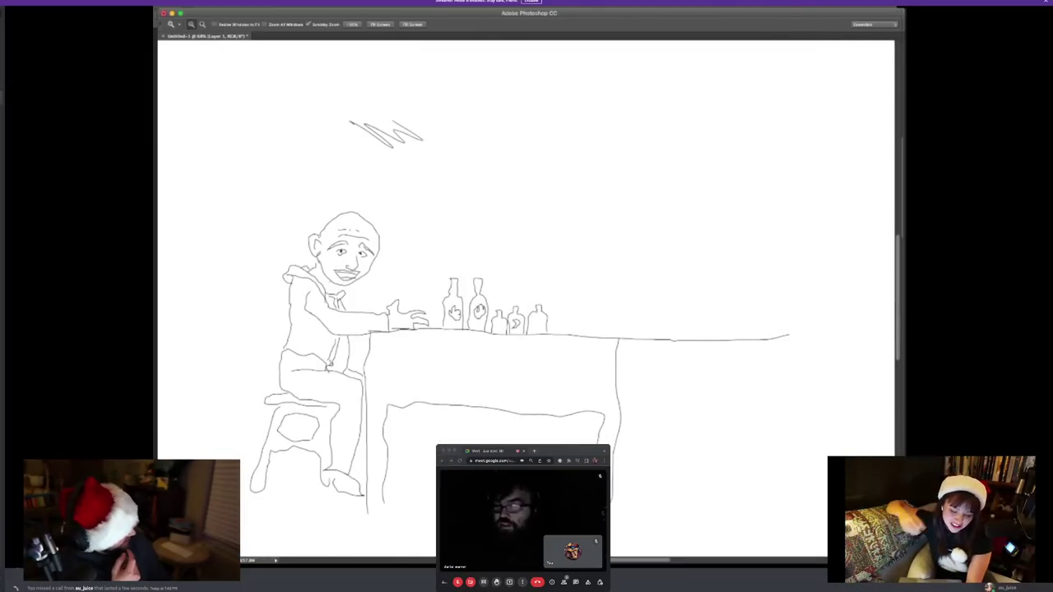
pyautogui.scroll(3, 584, 133)
pyautogui.scroll(3, 584, 132)
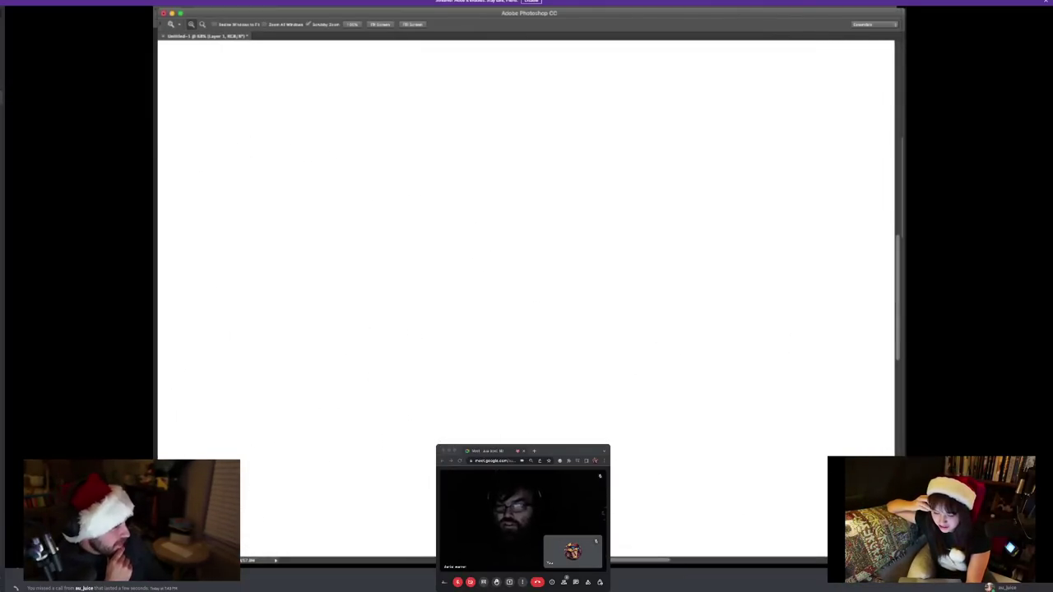
pyautogui.press('b')
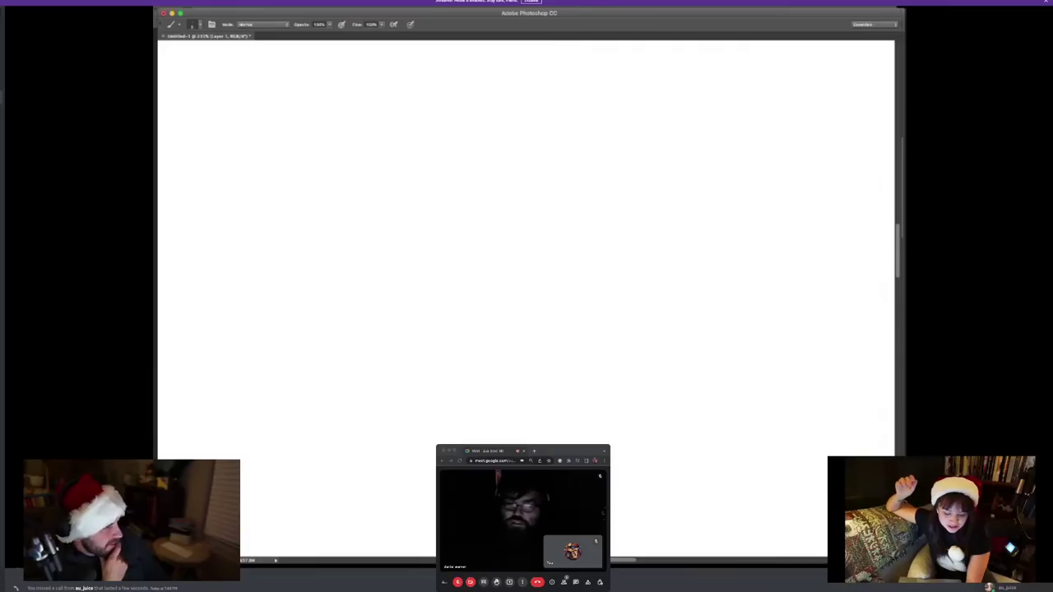
pyautogui.moveTo(387, 80); pyautogui.dragTo(401, 83)
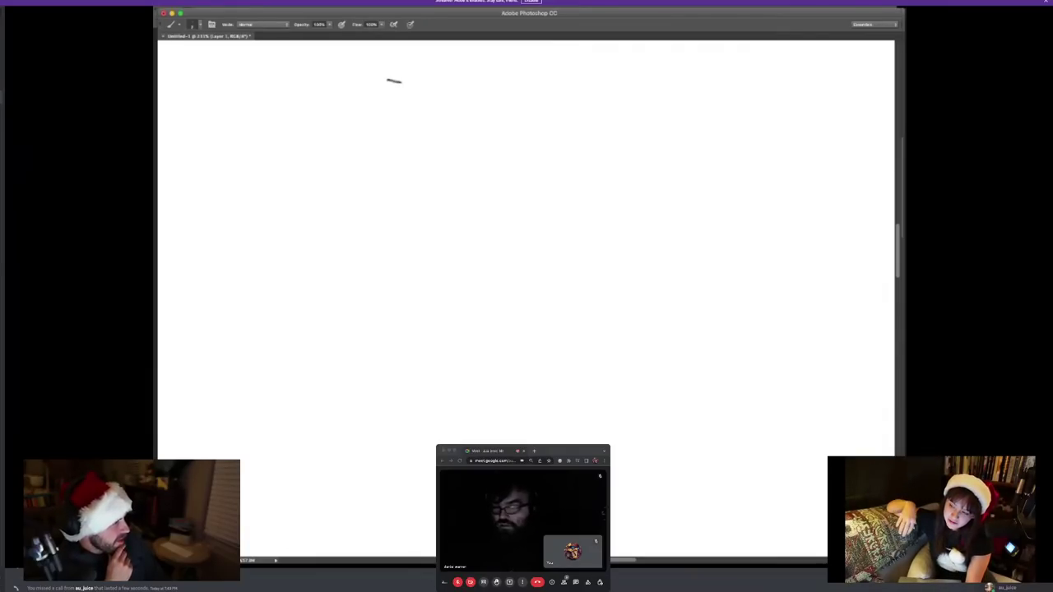
# Draw a woman's head above the table with long straight hair, a fringe, eyes, nose and full lips
pyautogui.press('z')
pyautogui.keyDown('alt'); pyautogui.click(461, 201); pyautogui.keyUp('alt')
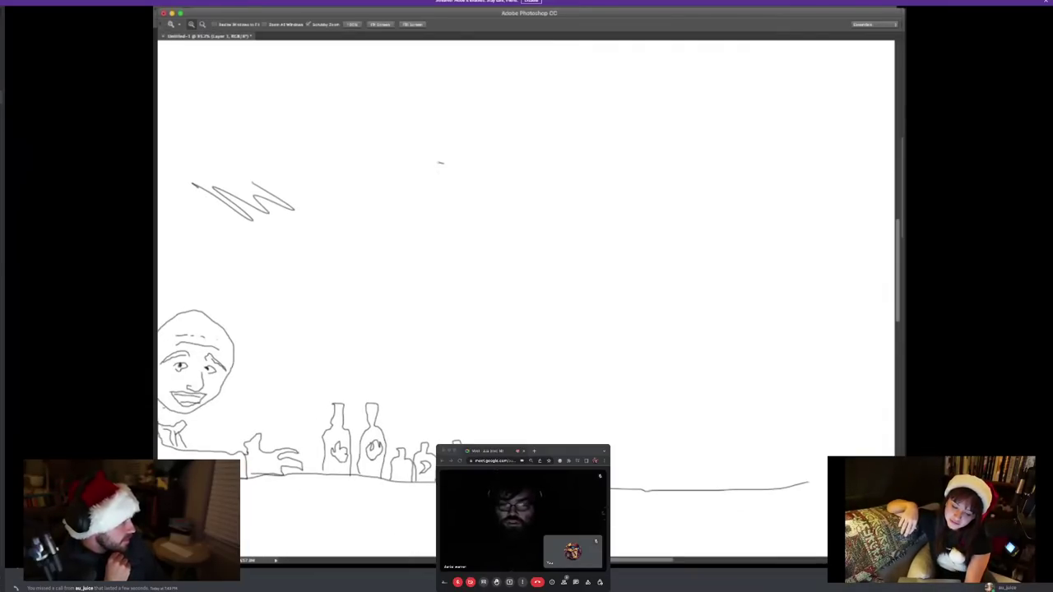
pyautogui.click(694, 313)
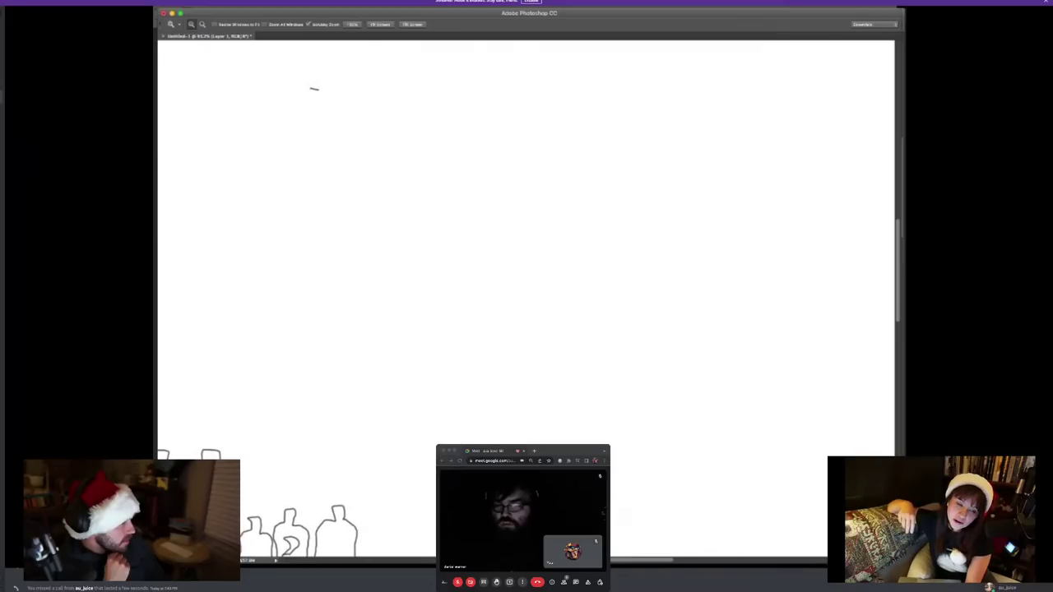
pyautogui.press('b')
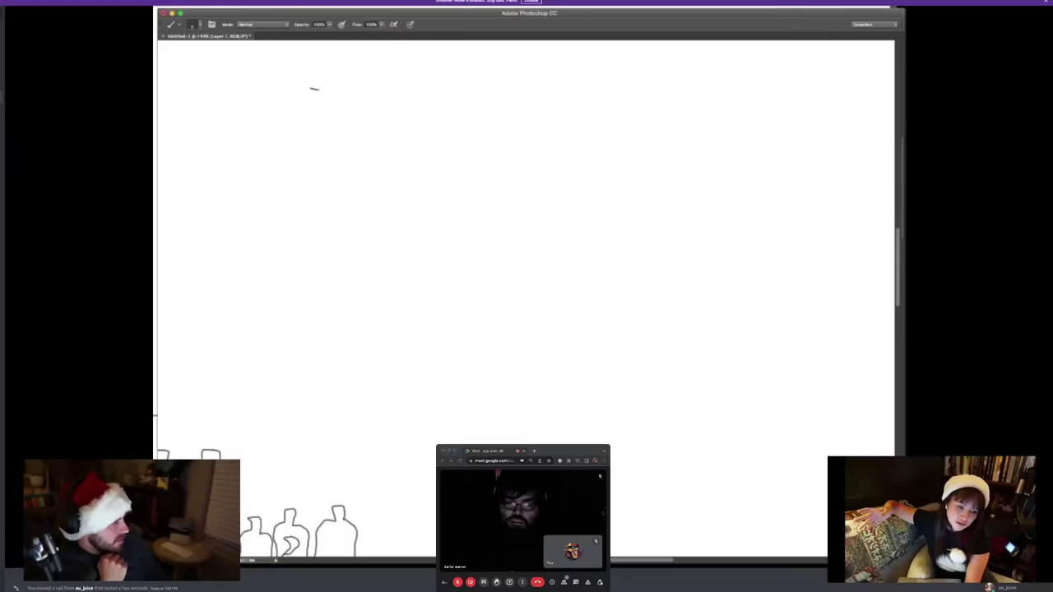
pyautogui.moveTo(419, 106)
pyautogui.mouseDown()
pyautogui.moveTo(454, 103)
pyautogui.moveTo(453, 93)
pyautogui.moveTo(431, 85)
pyautogui.moveTo(404, 102)
pyautogui.moveTo(397, 174)
pyautogui.moveTo(411, 175)
pyautogui.moveTo(422, 104)
pyautogui.moveTo(459, 129)
pyautogui.moveTo(462, 165)
pyautogui.moveTo(454, 172)
pyautogui.moveTo(453, 107)
pyautogui.moveTo(419, 135)
pyautogui.mouseUp()
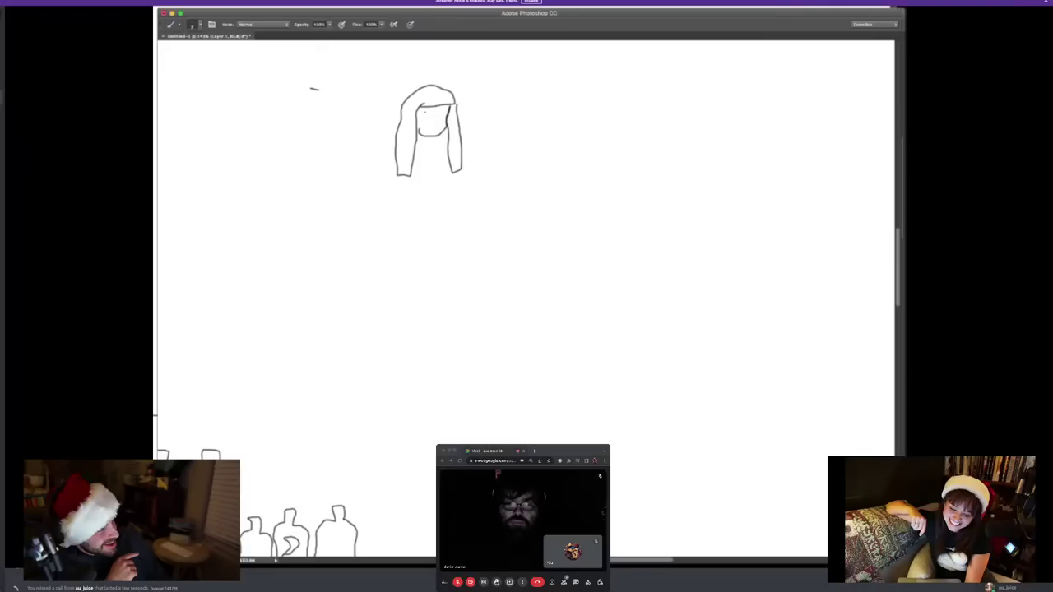
pyautogui.moveTo(420, 113); pyautogui.dragTo(421, 115)
pyautogui.moveTo(439, 108); pyautogui.dragTo(440, 110)
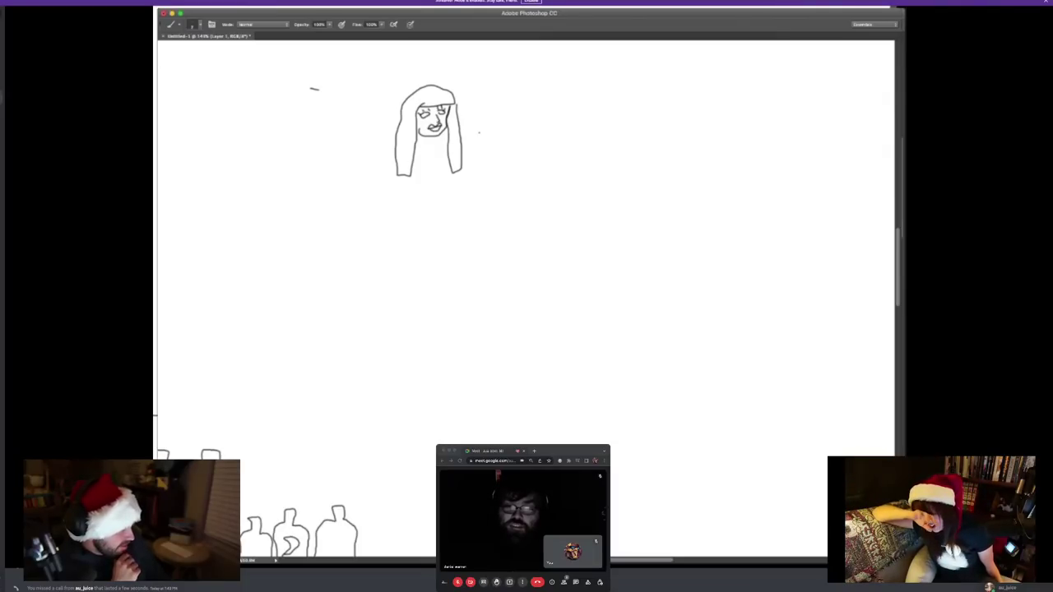
# Draw a microphone beside the woman's face, held by an open hand on a bent forearm
pyautogui.moveTo(481, 123); pyautogui.dragTo(482, 130)
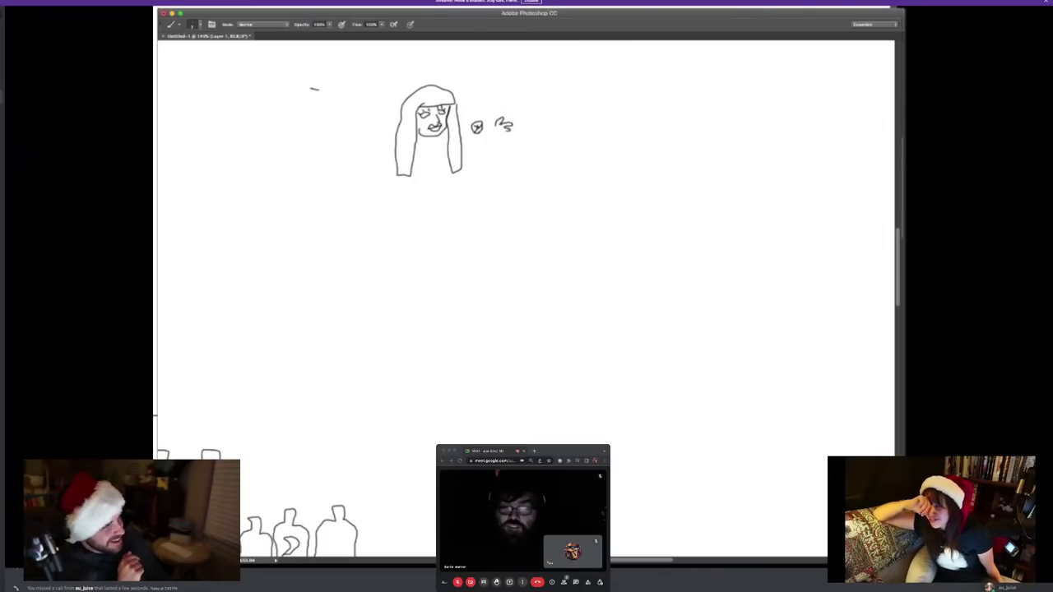
pyautogui.moveTo(482, 129); pyautogui.dragTo(510, 138)
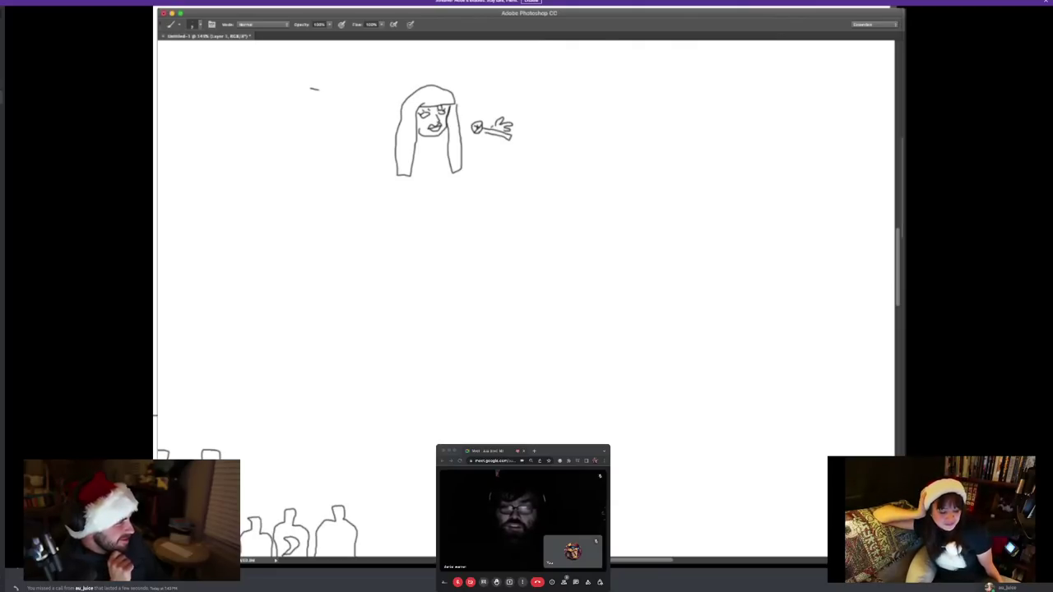
pyautogui.moveTo(491, 138)
pyautogui.mouseDown()
pyautogui.moveTo(486, 153)
pyautogui.moveTo(470, 155)
pyautogui.moveTo(497, 146)
pyautogui.moveTo(490, 156)
pyautogui.mouseUp()
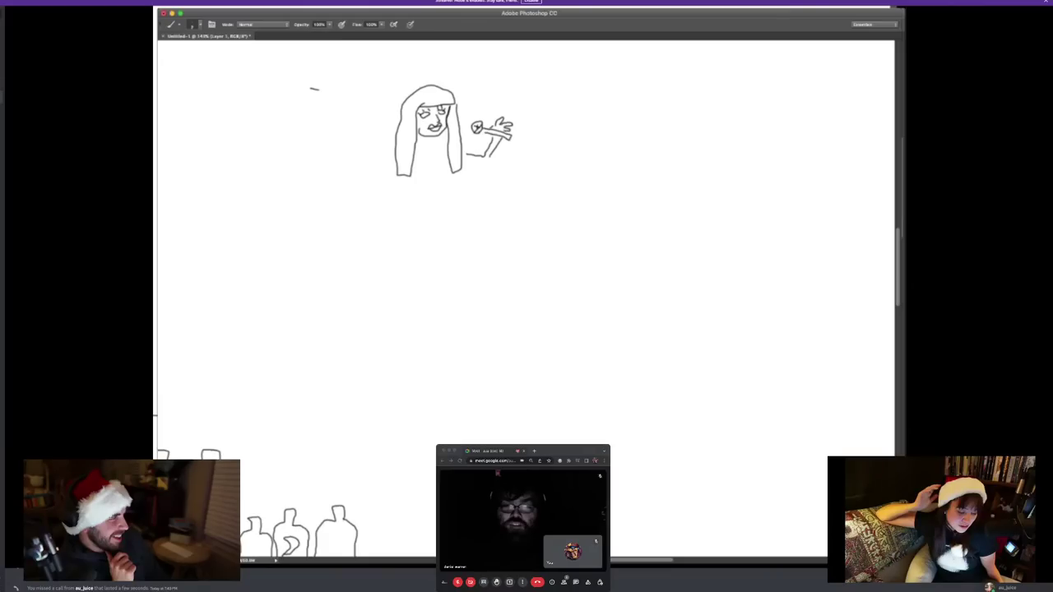
# Draw the woman's chest with a bra top and waist lines, then add her other arm raised with splayed fingers
pyautogui.moveTo(453, 138)
pyautogui.mouseDown()
pyautogui.moveTo(427, 165)
pyautogui.moveTo(420, 157)
pyautogui.mouseUp()
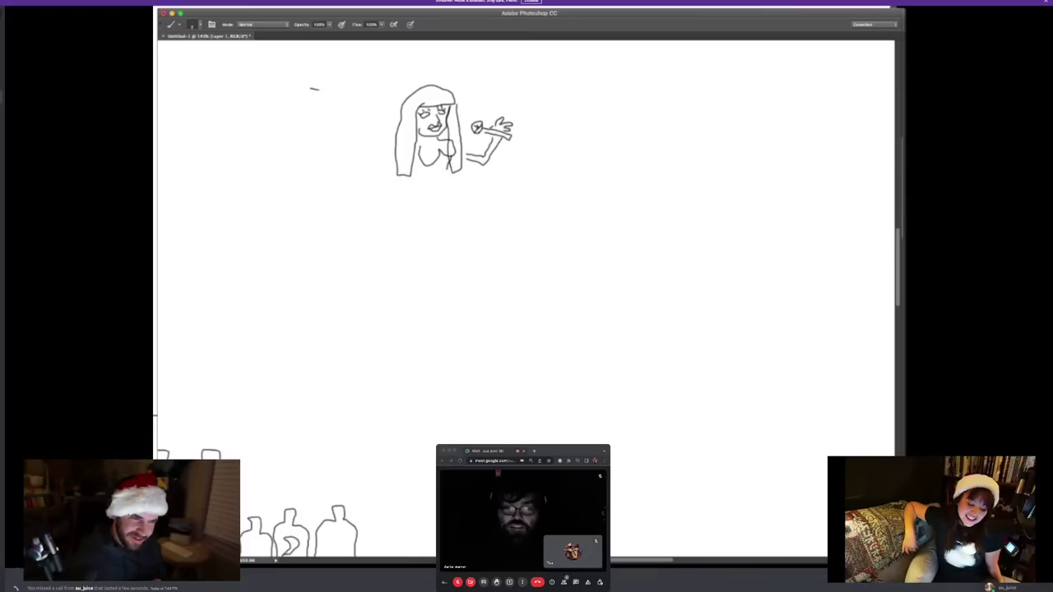
pyautogui.moveTo(449, 170); pyautogui.dragTo(448, 178)
pyautogui.moveTo(454, 141); pyautogui.dragTo(427, 157)
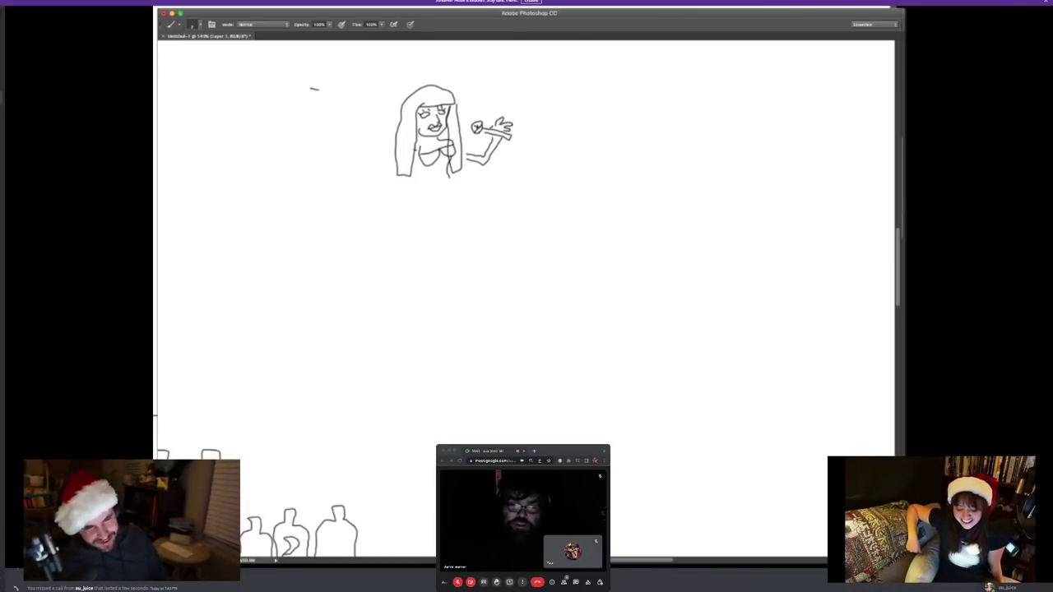
pyautogui.moveTo(415, 166); pyautogui.dragTo(431, 181)
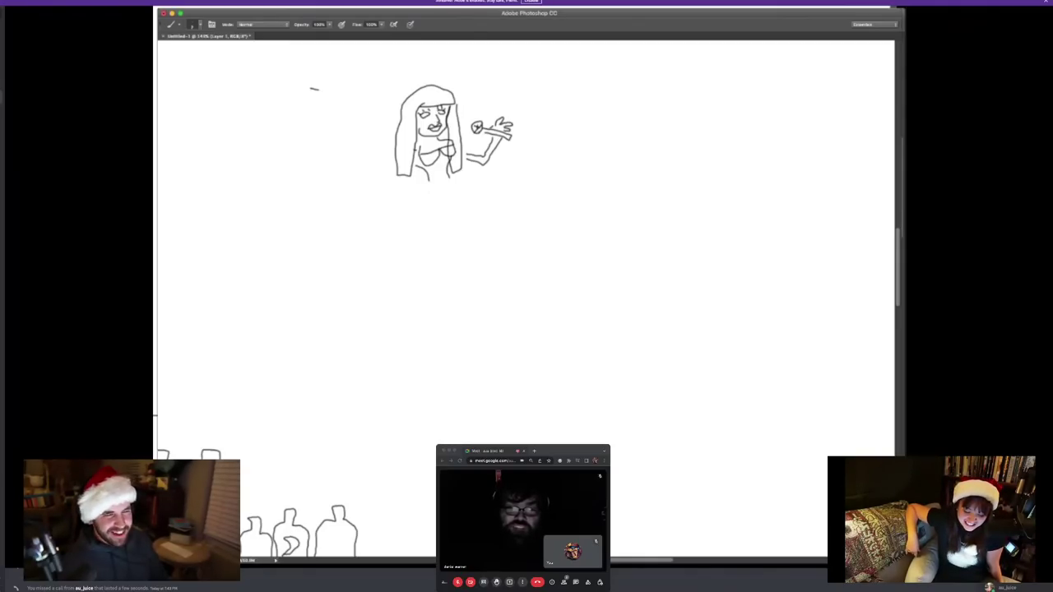
pyautogui.moveTo(394, 144); pyautogui.dragTo(352, 107)
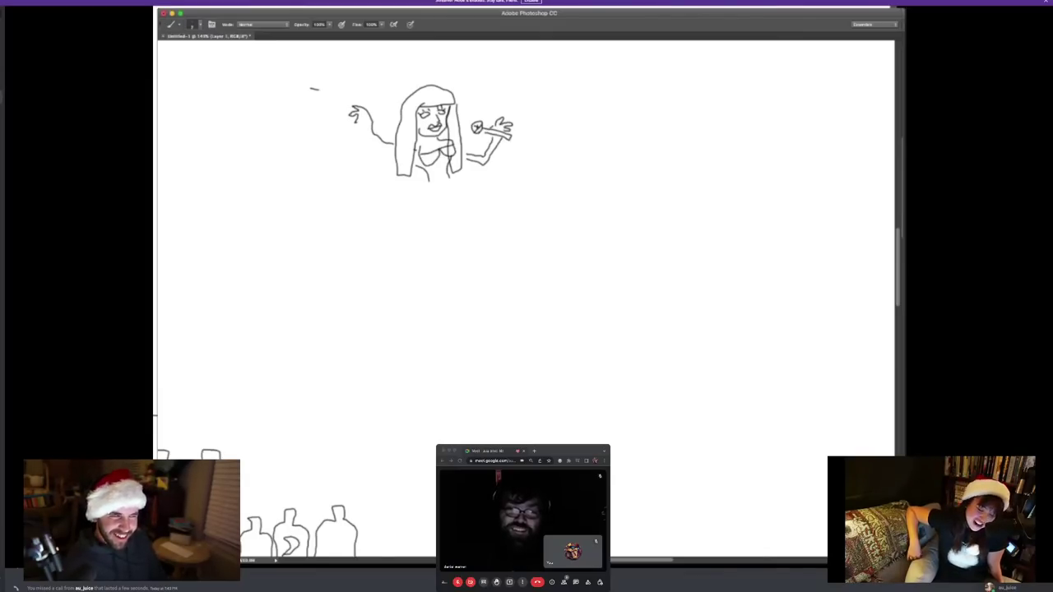
pyautogui.moveTo(366, 122); pyautogui.dragTo(395, 151)
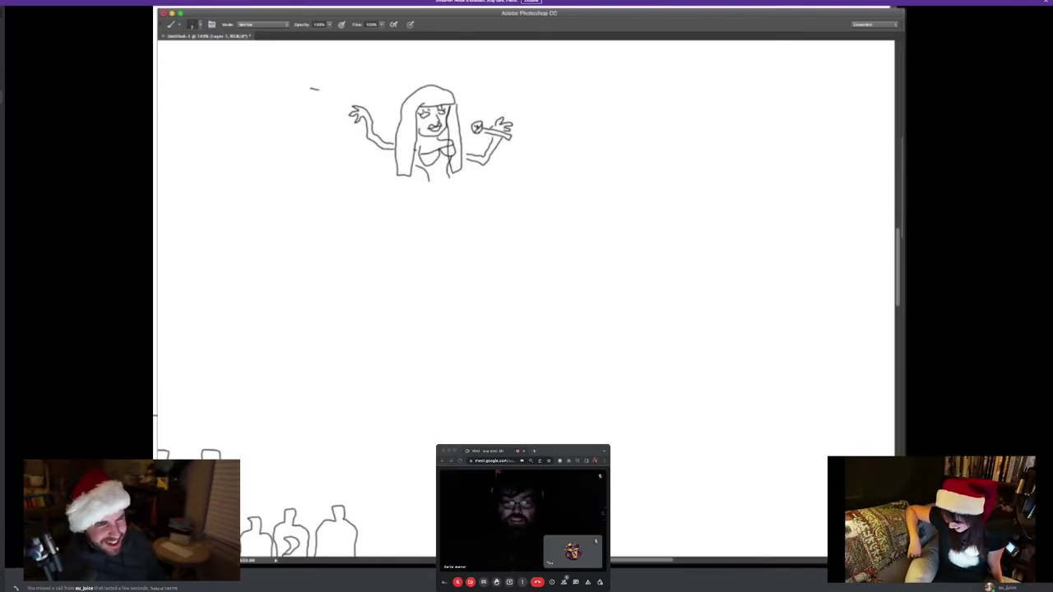
# Draw the woman's hips and two legs, one knee raised and one leg standing, both in high-heeled shoes
pyautogui.moveTo(432, 178)
pyautogui.mouseDown()
pyautogui.moveTo(443, 180)
pyautogui.moveTo(428, 203)
pyautogui.moveTo(474, 180)
pyautogui.moveTo(501, 182)
pyautogui.moveTo(506, 231)
pyautogui.mouseUp()
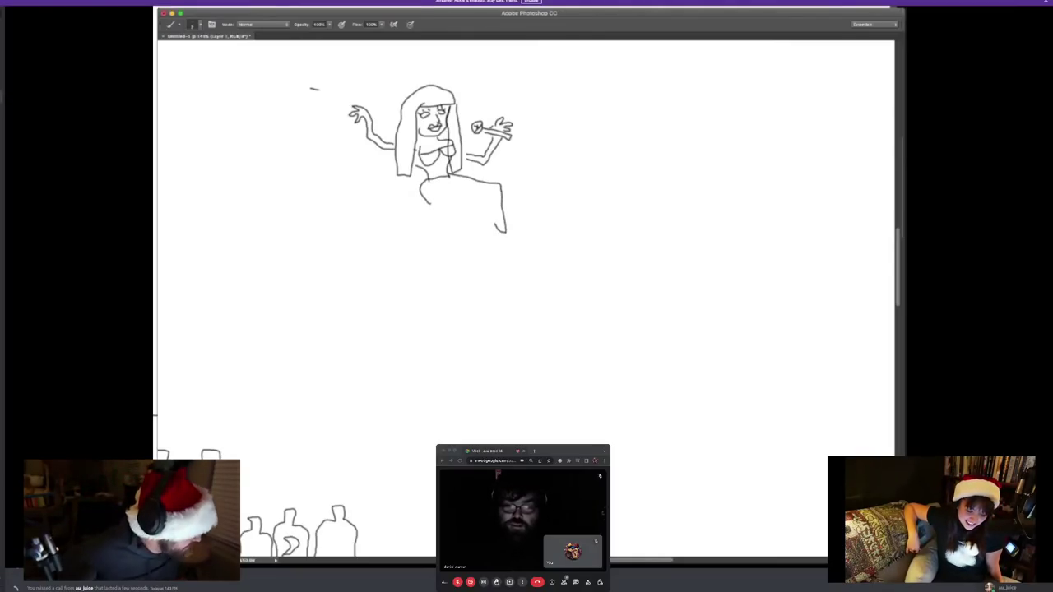
pyautogui.moveTo(470, 199); pyautogui.dragTo(496, 231)
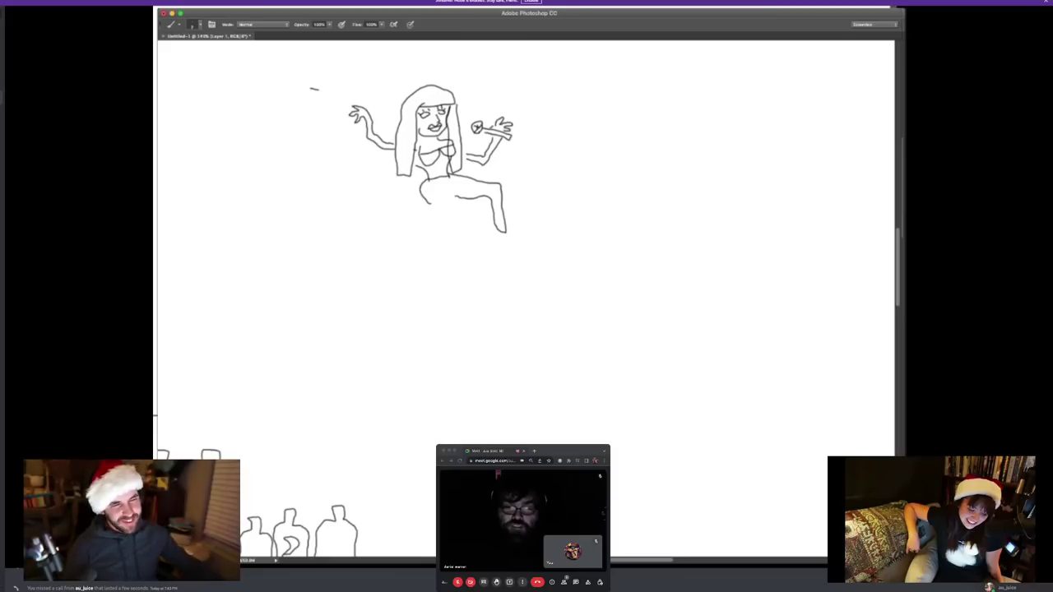
pyautogui.moveTo(469, 197)
pyautogui.mouseDown()
pyautogui.moveTo(453, 211)
pyautogui.moveTo(448, 264)
pyautogui.moveTo(438, 211)
pyautogui.mouseUp()
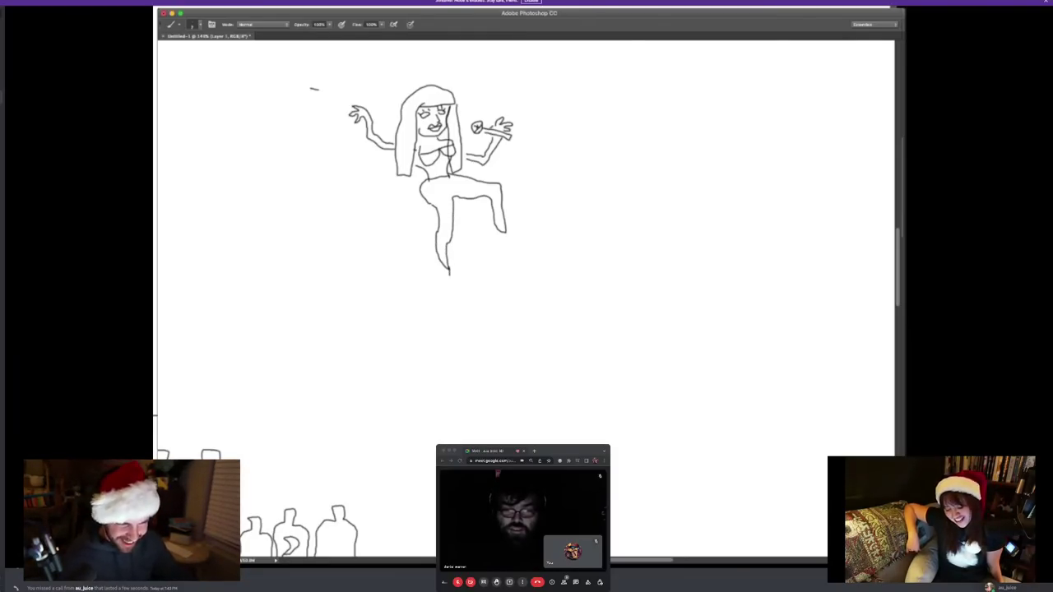
pyautogui.moveTo(454, 290)
pyautogui.mouseDown()
pyautogui.moveTo(431, 268)
pyautogui.moveTo(439, 265)
pyautogui.mouseUp()
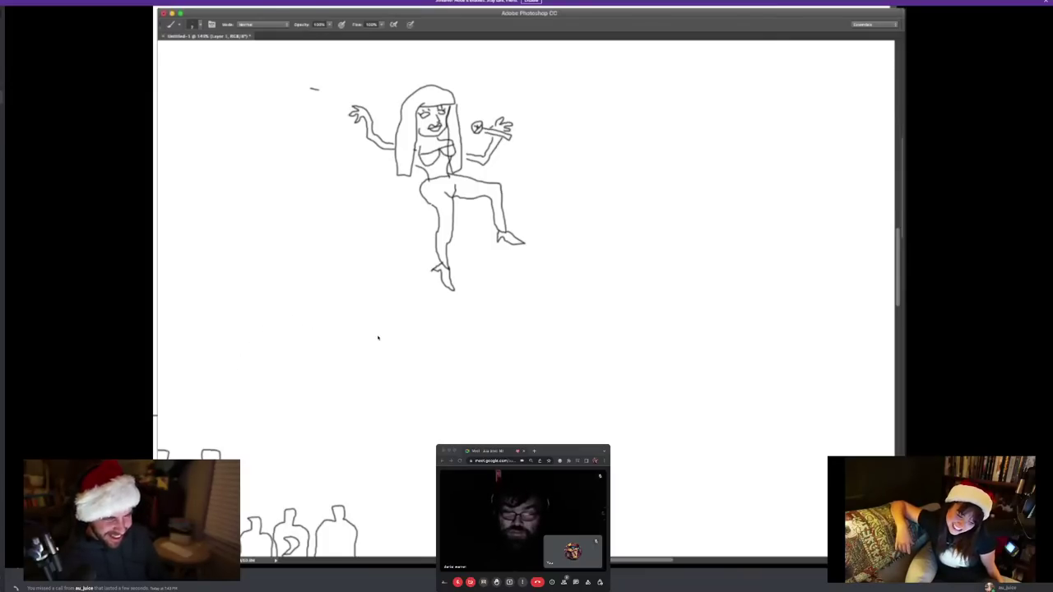
# Draw a rectangular box under the woman's raised foot and add rounded shapes on its front
pyautogui.moveTo(497, 234)
pyautogui.mouseDown()
pyautogui.moveTo(464, 255)
pyautogui.moveTo(464, 273)
pyautogui.mouseUp()
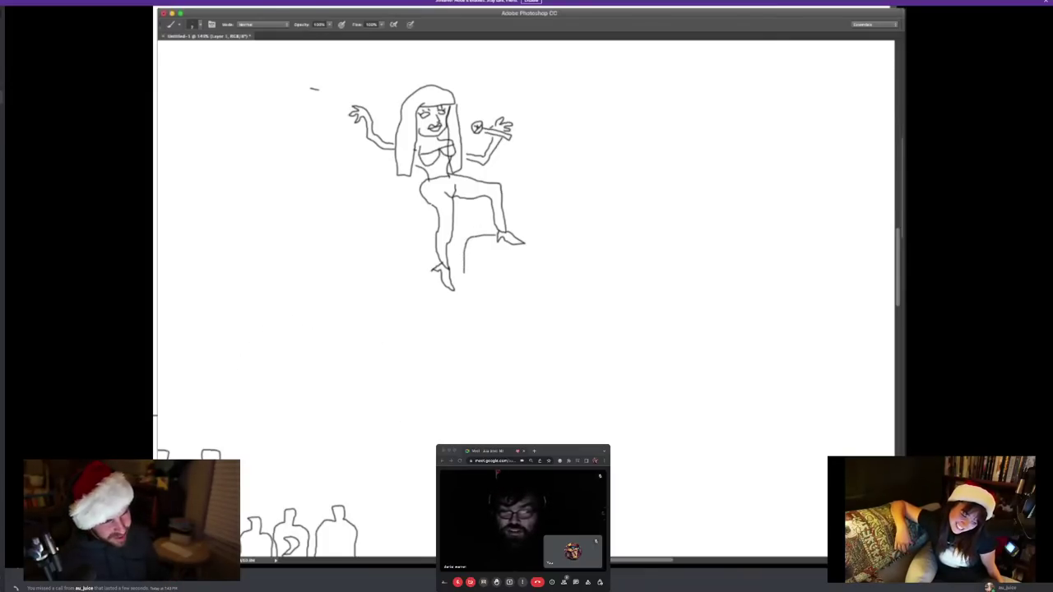
pyautogui.moveTo(514, 234)
pyautogui.mouseDown()
pyautogui.moveTo(564, 239)
pyautogui.moveTo(560, 285)
pyautogui.moveTo(466, 278)
pyautogui.moveTo(469, 240)
pyautogui.moveTo(496, 245)
pyautogui.moveTo(482, 262)
pyautogui.moveTo(504, 254)
pyautogui.mouseUp()
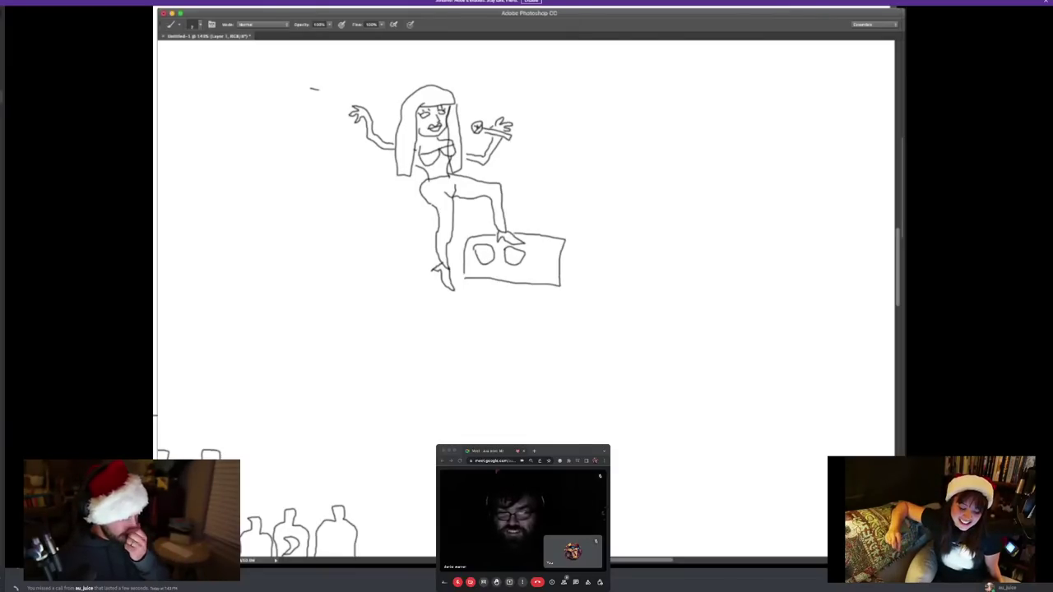
pyautogui.moveTo(539, 247); pyautogui.dragTo(533, 252)
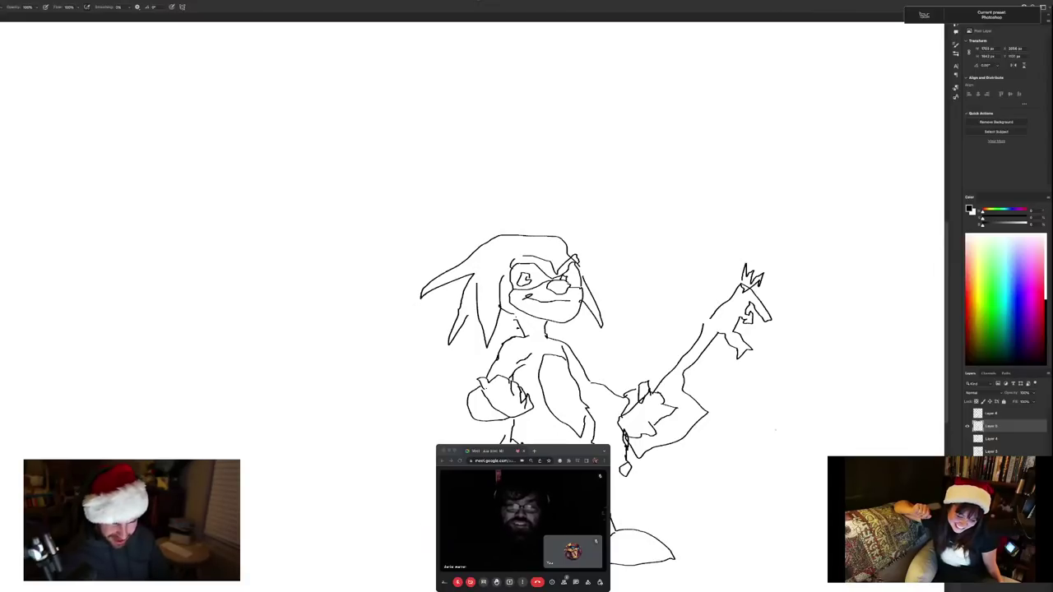
# Hide the guitar character's layer, add a new layer, and draw a man's head from behind with ears, hairline and crown lines
pyautogui.click(968, 426)
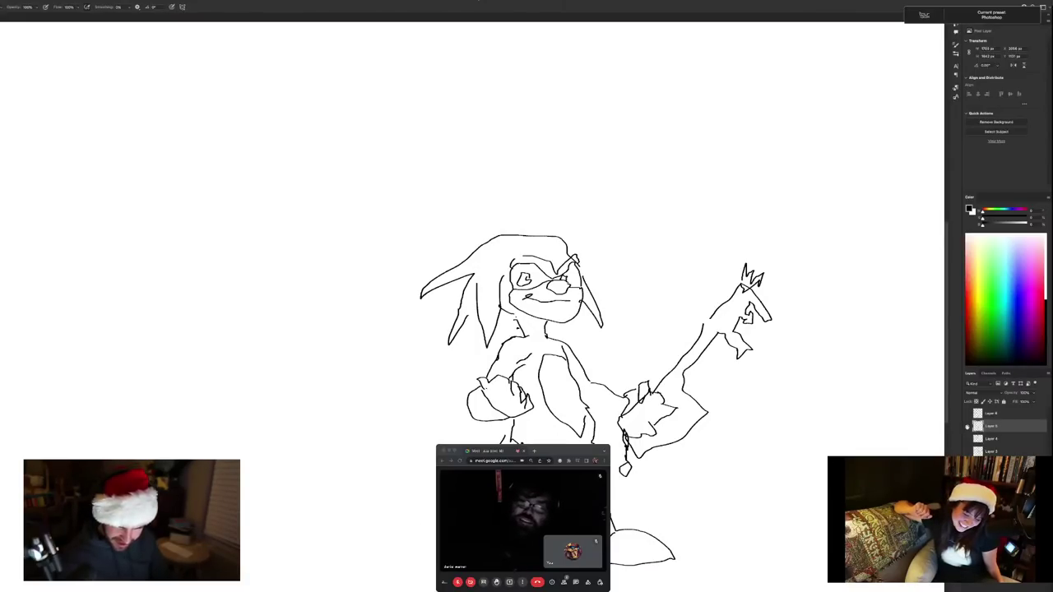
pyautogui.press('super+alt+shift+n')
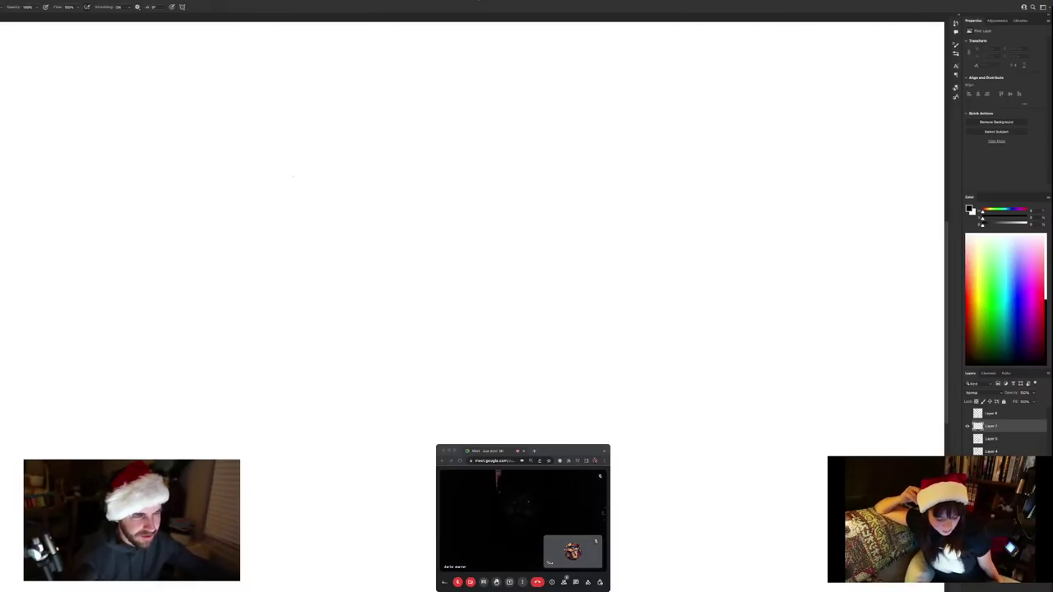
pyautogui.moveTo(295, 184)
pyautogui.mouseDown()
pyautogui.moveTo(308, 160)
pyautogui.moveTo(354, 162)
pyautogui.moveTo(367, 180)
pyautogui.moveTo(367, 213)
pyautogui.mouseUp()
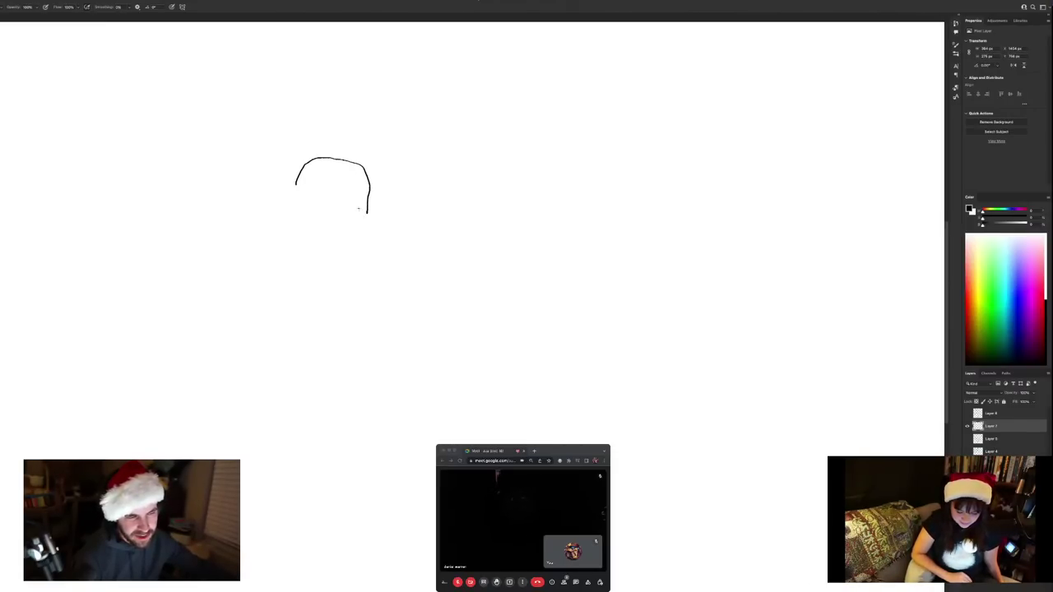
pyautogui.moveTo(367, 213); pyautogui.dragTo(356, 230)
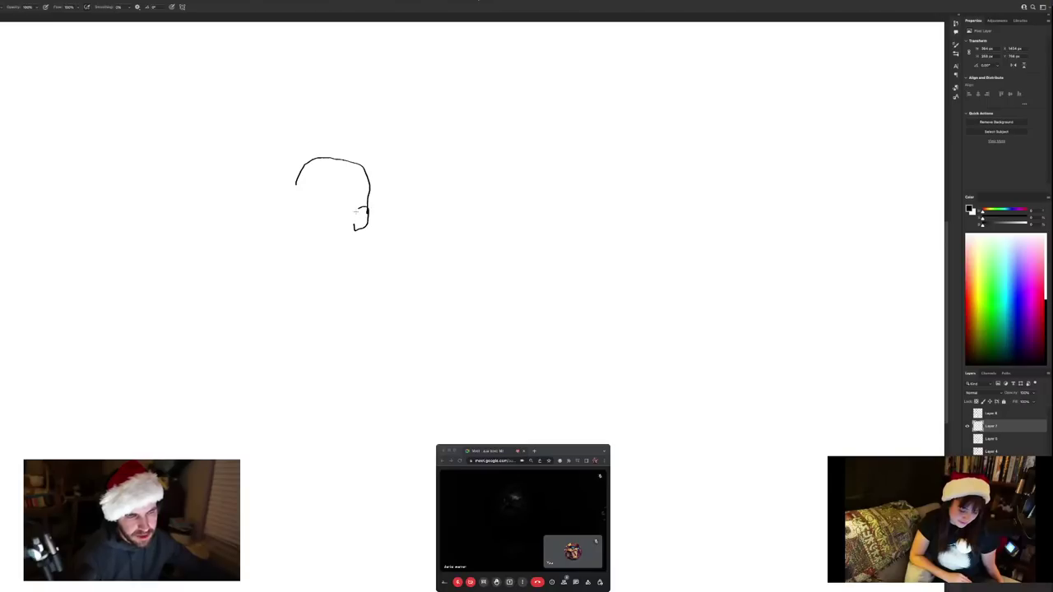
pyautogui.moveTo(295, 185)
pyautogui.mouseDown()
pyautogui.moveTo(296, 246)
pyautogui.moveTo(331, 242)
pyautogui.moveTo(356, 262)
pyautogui.moveTo(360, 229)
pyautogui.mouseUp()
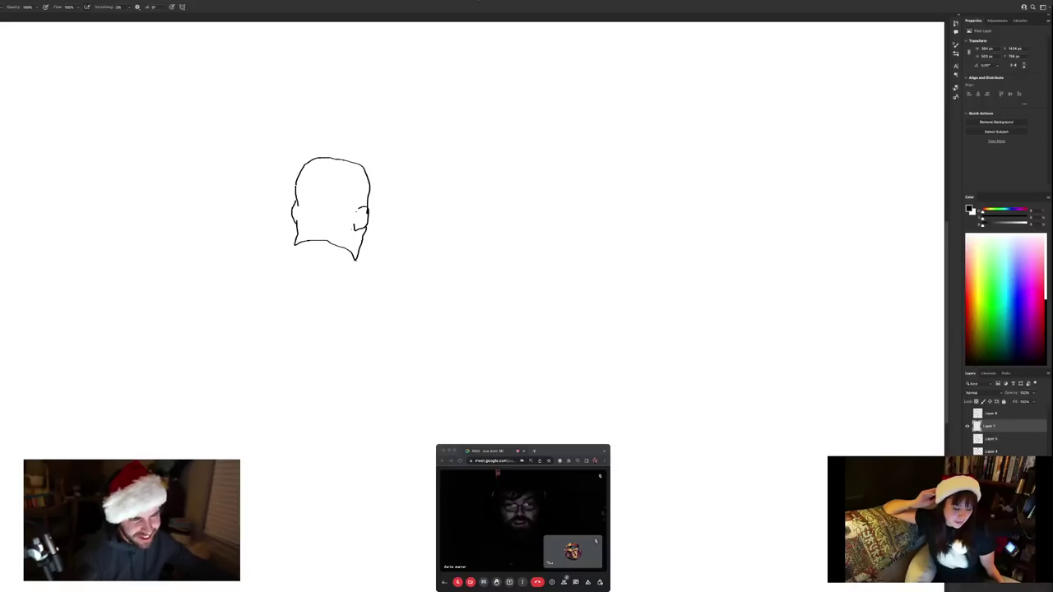
pyautogui.moveTo(361, 208)
pyautogui.mouseDown()
pyautogui.moveTo(339, 232)
pyautogui.moveTo(296, 233)
pyautogui.moveTo(302, 226)
pyautogui.moveTo(302, 237)
pyautogui.mouseUp()
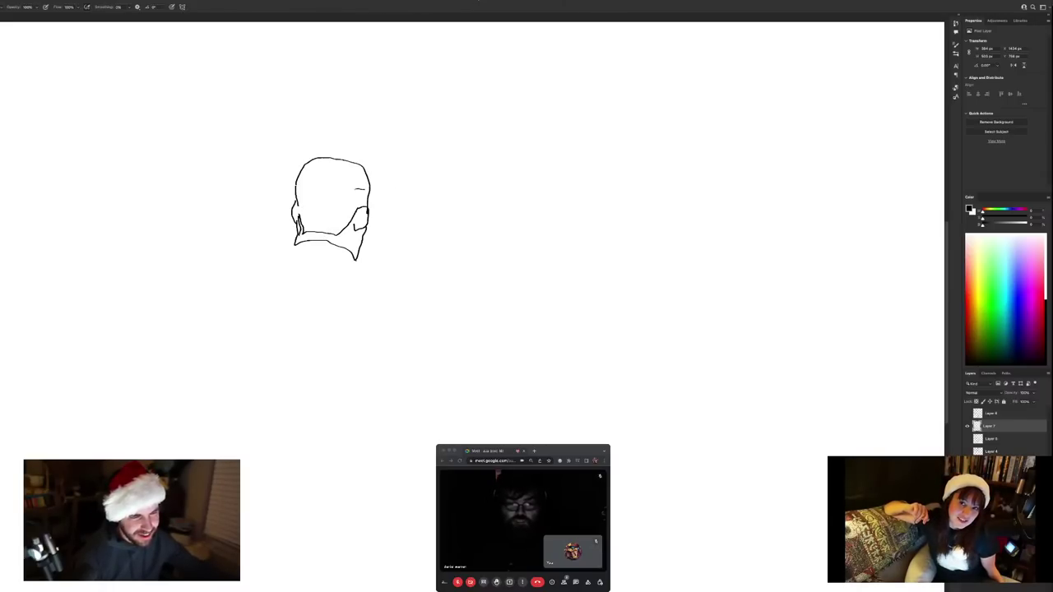
pyautogui.moveTo(356, 189)
pyautogui.mouseDown()
pyautogui.moveTo(346, 201)
pyautogui.moveTo(340, 182)
pyautogui.moveTo(333, 192)
pyautogui.mouseUp()
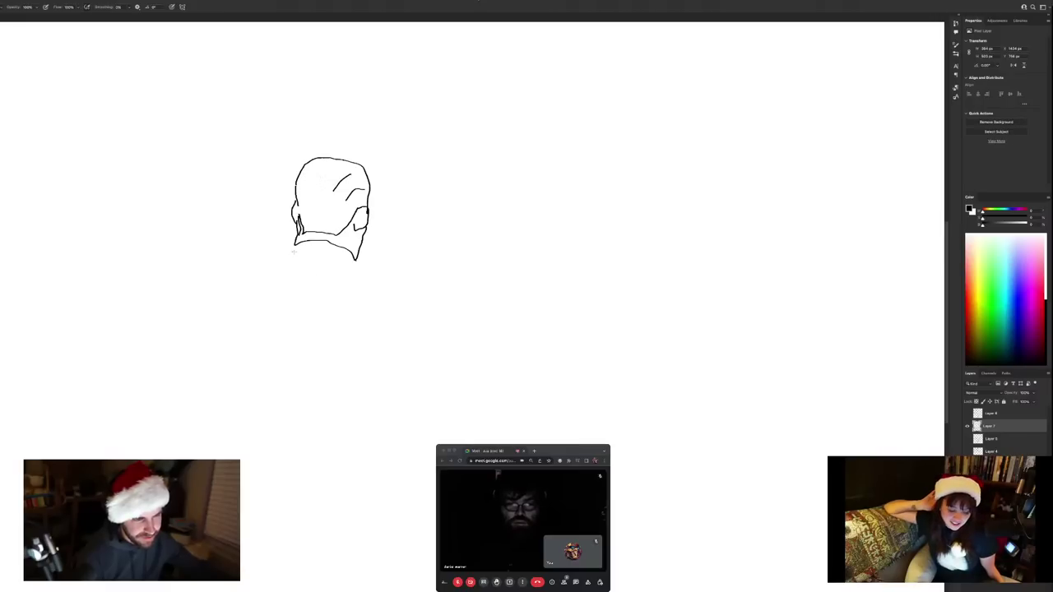
# Add a collar around the neck and sloping shoulders on both sides of the figure seen from behind
pyautogui.moveTo(286, 254); pyautogui.dragTo(349, 268)
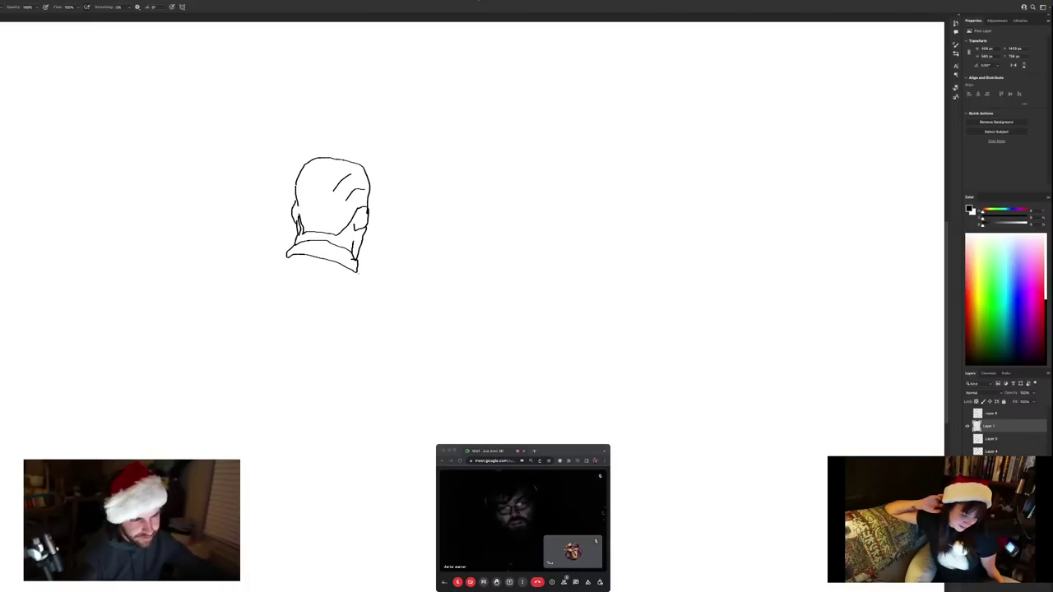
pyautogui.moveTo(366, 280)
pyautogui.mouseDown()
pyautogui.moveTo(404, 310)
pyautogui.moveTo(414, 339)
pyautogui.mouseUp()
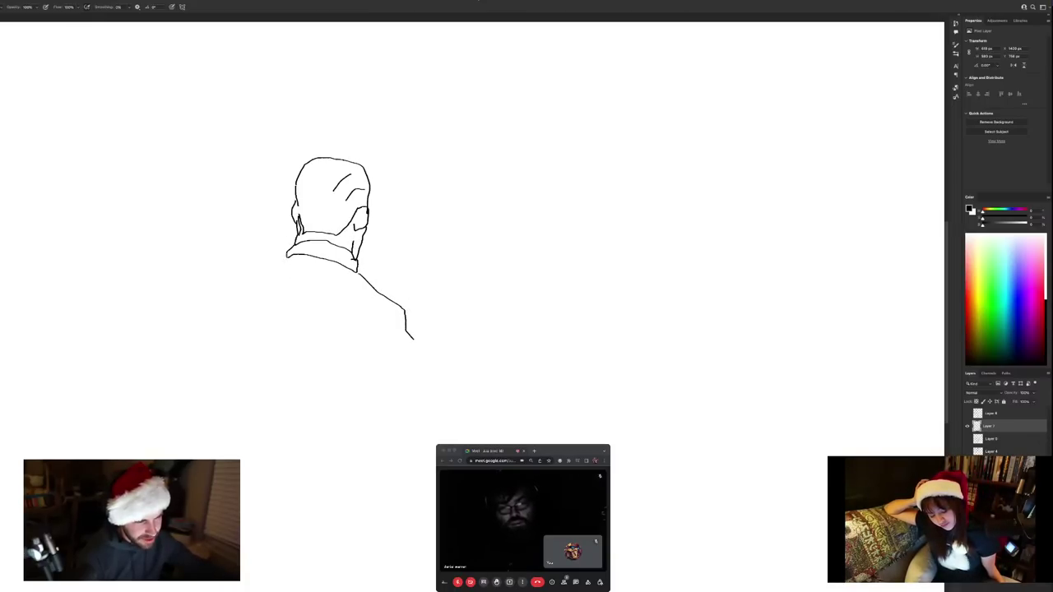
pyautogui.moveTo(272, 261)
pyautogui.mouseDown()
pyautogui.moveTo(235, 272)
pyautogui.moveTo(216, 301)
pyautogui.moveTo(213, 331)
pyautogui.mouseUp()
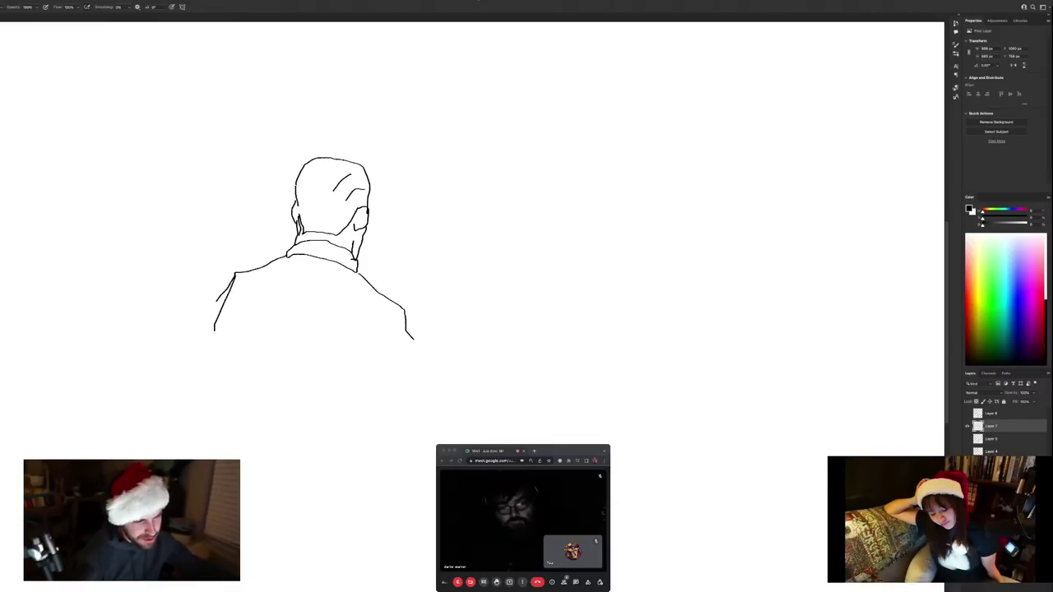
# Draw the seated man's sleeve and lower back line, and a table before him with a glass, plate of food and cutlery
pyautogui.moveTo(404, 311)
pyautogui.mouseDown()
pyautogui.moveTo(380, 320)
pyautogui.moveTo(376, 360)
pyautogui.mouseUp()
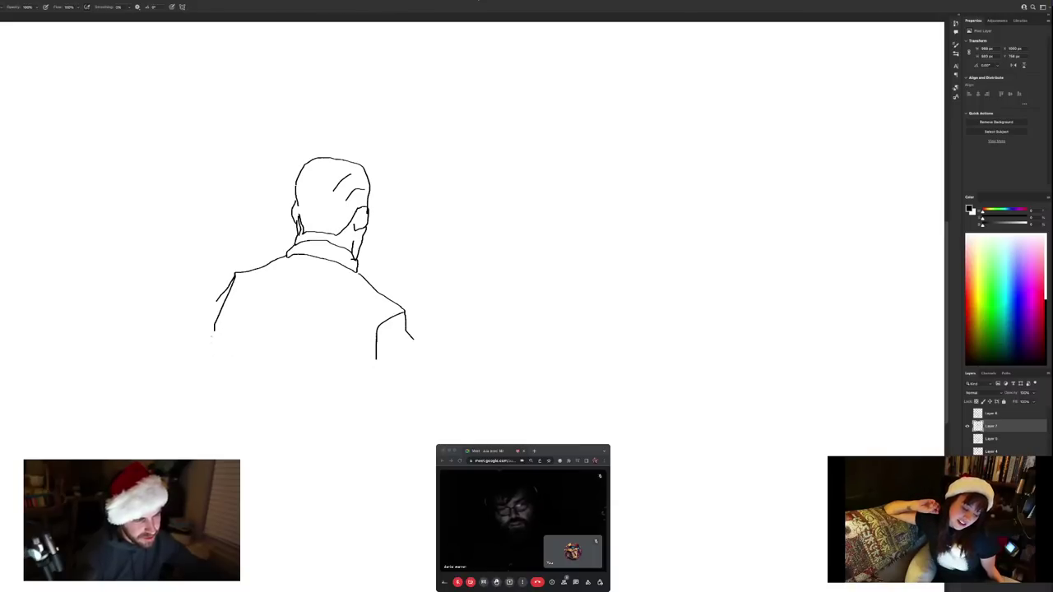
pyautogui.moveTo(214, 336)
pyautogui.mouseDown()
pyautogui.moveTo(319, 370)
pyautogui.moveTo(365, 409)
pyautogui.mouseUp()
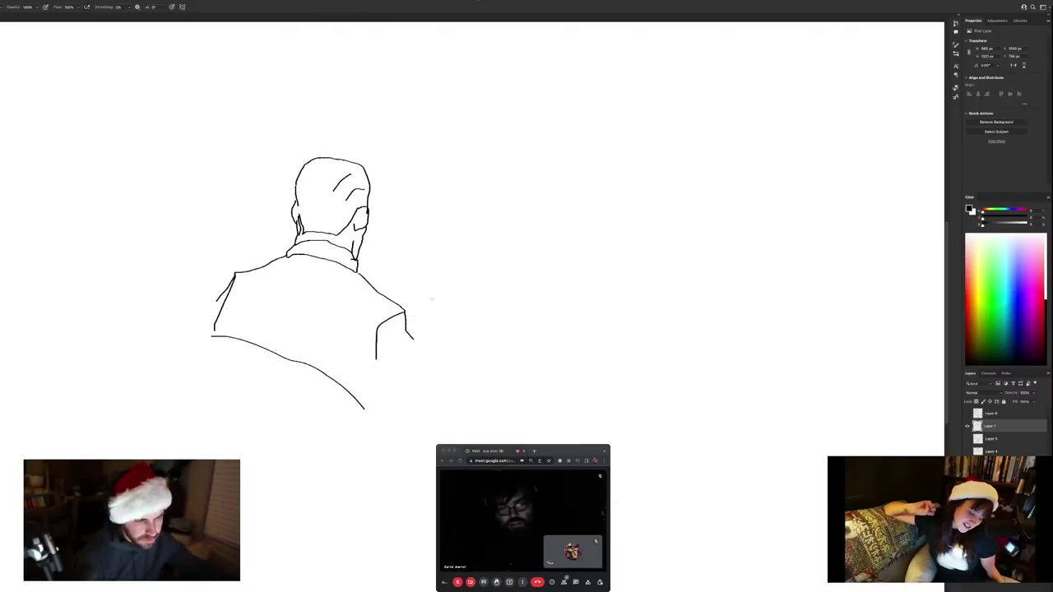
pyautogui.moveTo(425, 307)
pyautogui.mouseDown()
pyautogui.moveTo(453, 312)
pyautogui.moveTo(444, 306)
pyautogui.moveTo(430, 344)
pyautogui.moveTo(451, 343)
pyautogui.moveTo(452, 317)
pyautogui.mouseUp()
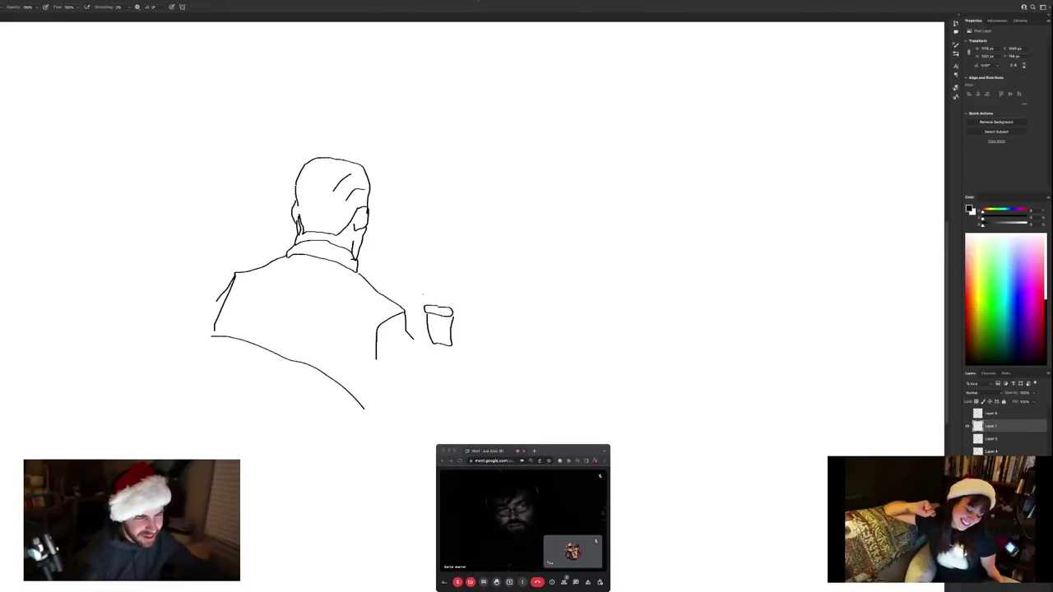
pyautogui.moveTo(388, 296)
pyautogui.mouseDown()
pyautogui.moveTo(421, 289)
pyautogui.moveTo(463, 306)
pyautogui.moveTo(470, 326)
pyautogui.moveTo(405, 333)
pyautogui.moveTo(425, 330)
pyautogui.mouseUp()
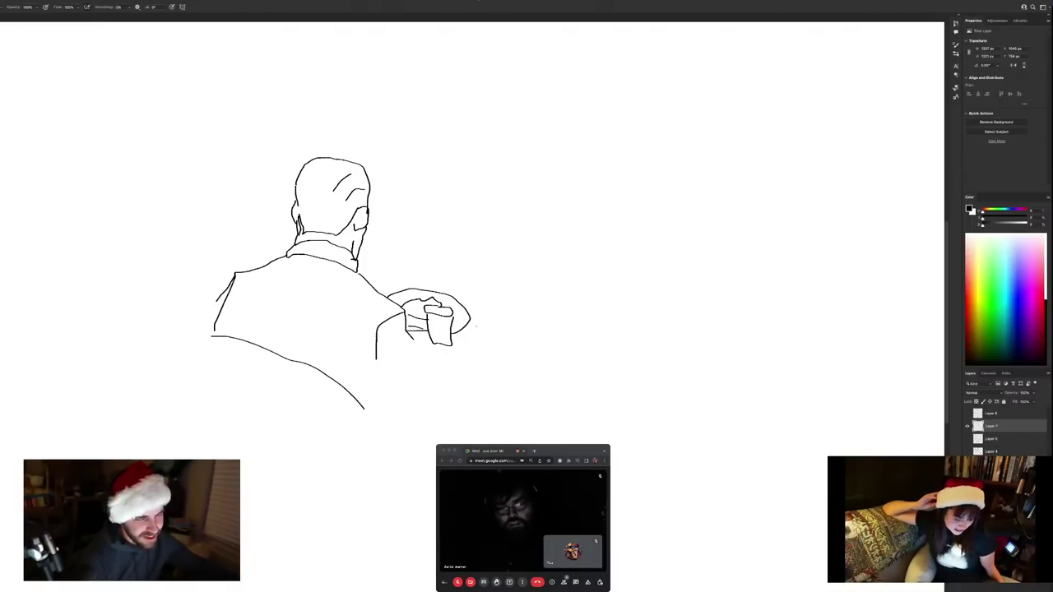
pyautogui.moveTo(475, 327)
pyautogui.mouseDown()
pyautogui.moveTo(463, 347)
pyautogui.moveTo(484, 302)
pyautogui.moveTo(477, 324)
pyautogui.mouseUp()
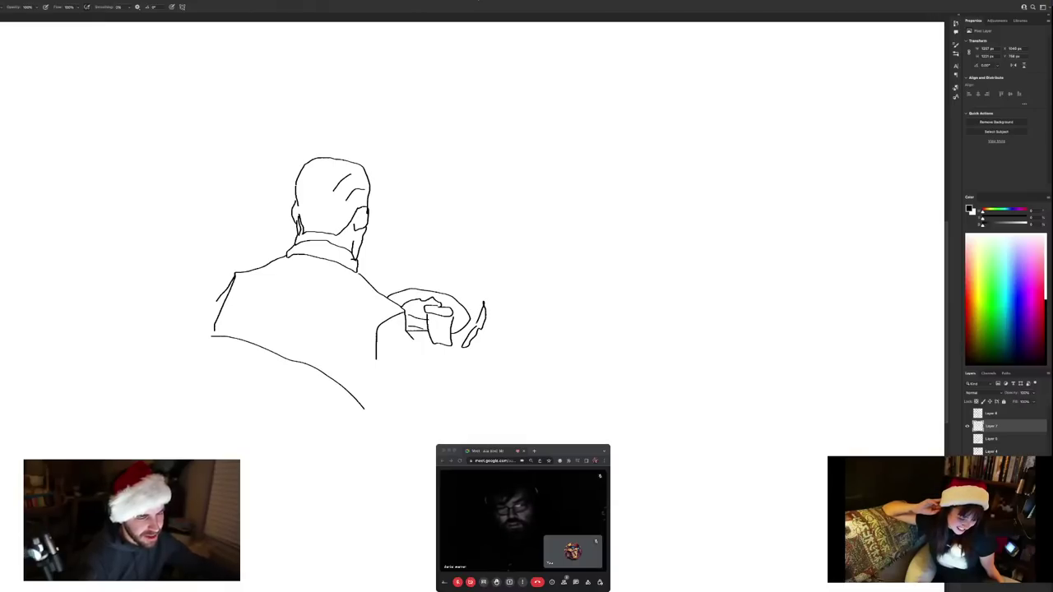
pyautogui.moveTo(416, 343)
pyautogui.mouseDown()
pyautogui.moveTo(437, 371)
pyautogui.moveTo(497, 382)
pyautogui.moveTo(432, 362)
pyautogui.mouseUp()
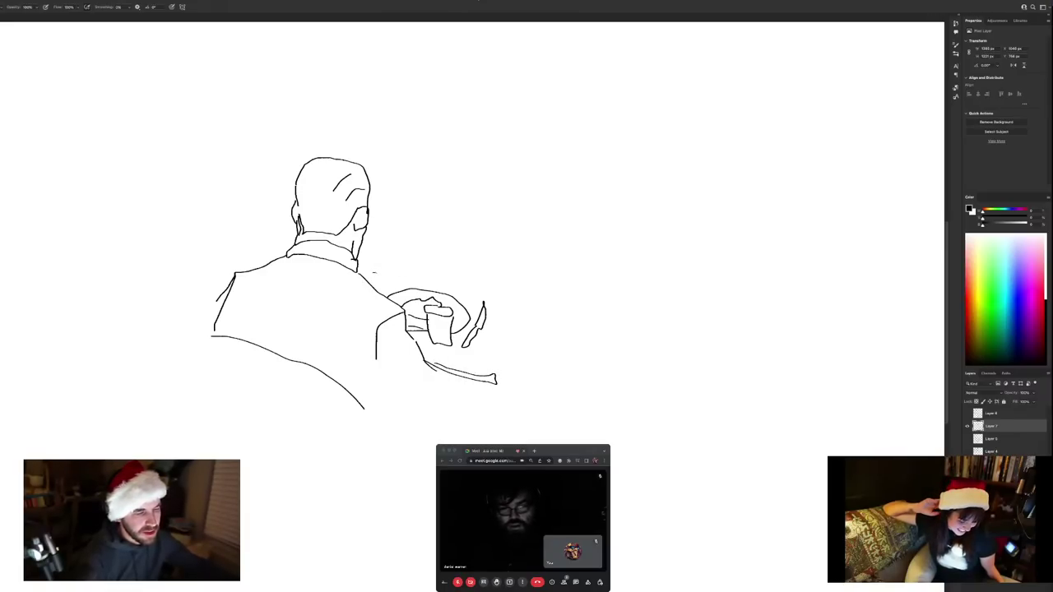
pyautogui.moveTo(373, 272); pyautogui.dragTo(540, 289)
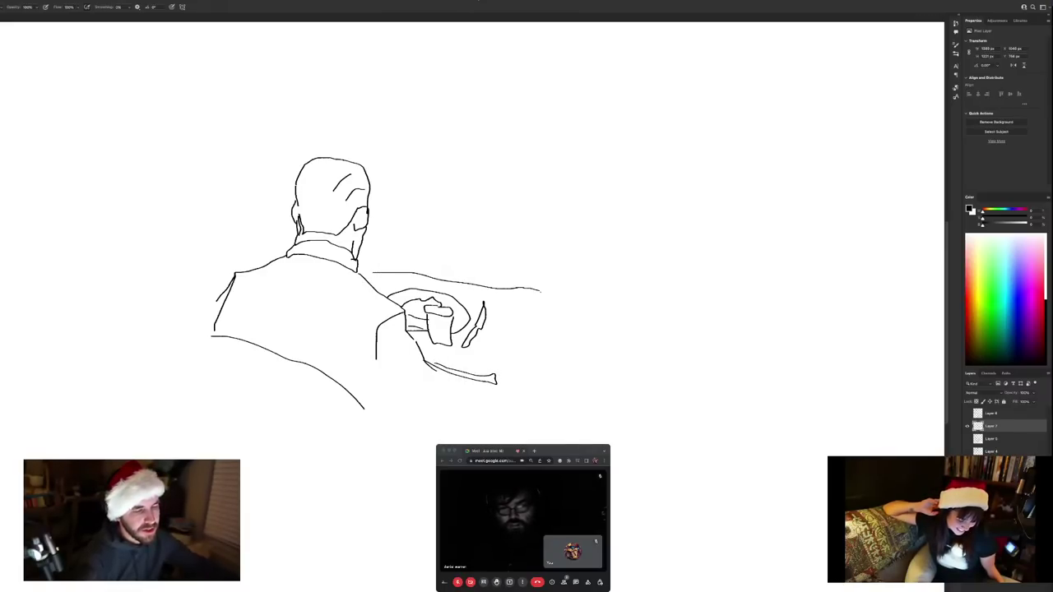
# Outline a second man's head facing the viewer across the table, with a rounded jaw, ears and swept hair
pyautogui.moveTo(451, 152); pyautogui.dragTo(459, 191)
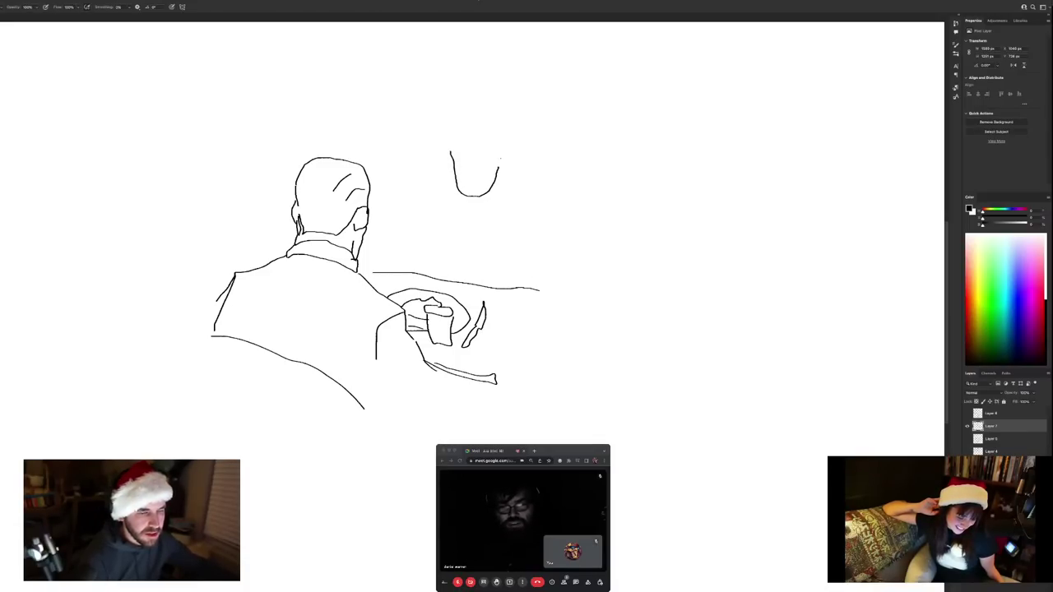
pyautogui.moveTo(507, 156); pyautogui.dragTo(504, 176)
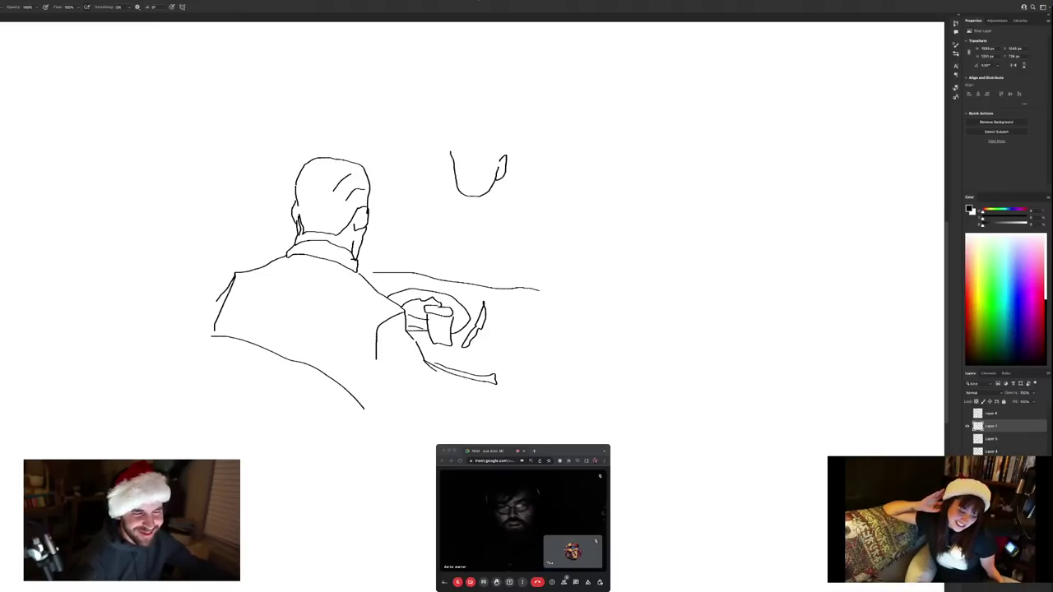
pyautogui.moveTo(449, 155); pyautogui.dragTo(452, 171)
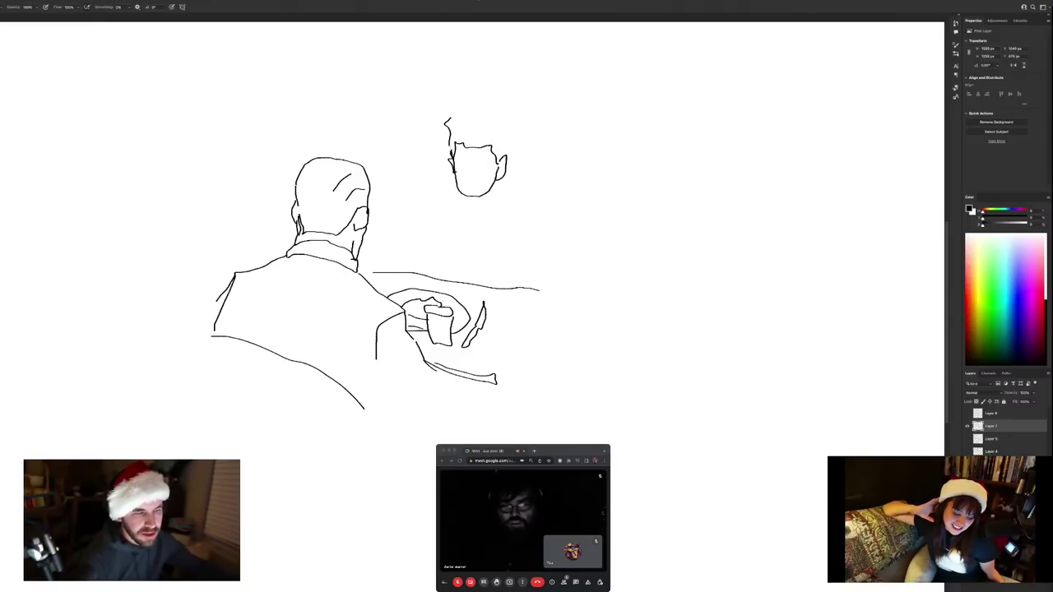
pyautogui.hotkey('ctrl', 'z')
pyautogui.moveTo(454, 135)
pyautogui.mouseDown()
pyautogui.moveTo(473, 123)
pyautogui.moveTo(458, 145)
pyautogui.moveTo(483, 120)
pyautogui.moveTo(508, 143)
pyautogui.mouseUp()
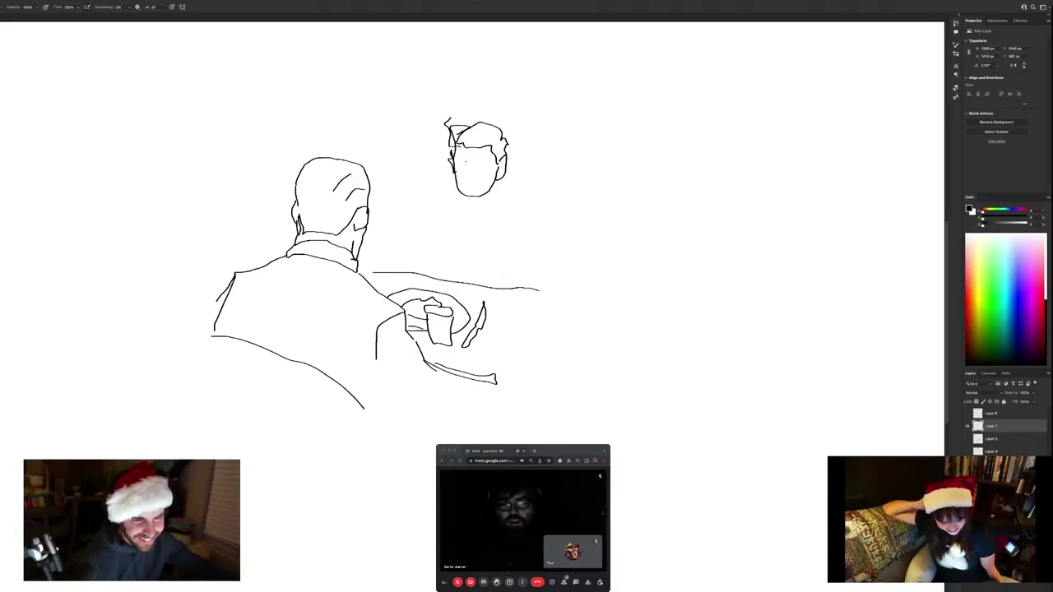
# Draw the second man's nose, narrowed eyes and frowning mouth, and define his cheeks and chin
pyautogui.moveTo(466, 162); pyautogui.dragTo(466, 170)
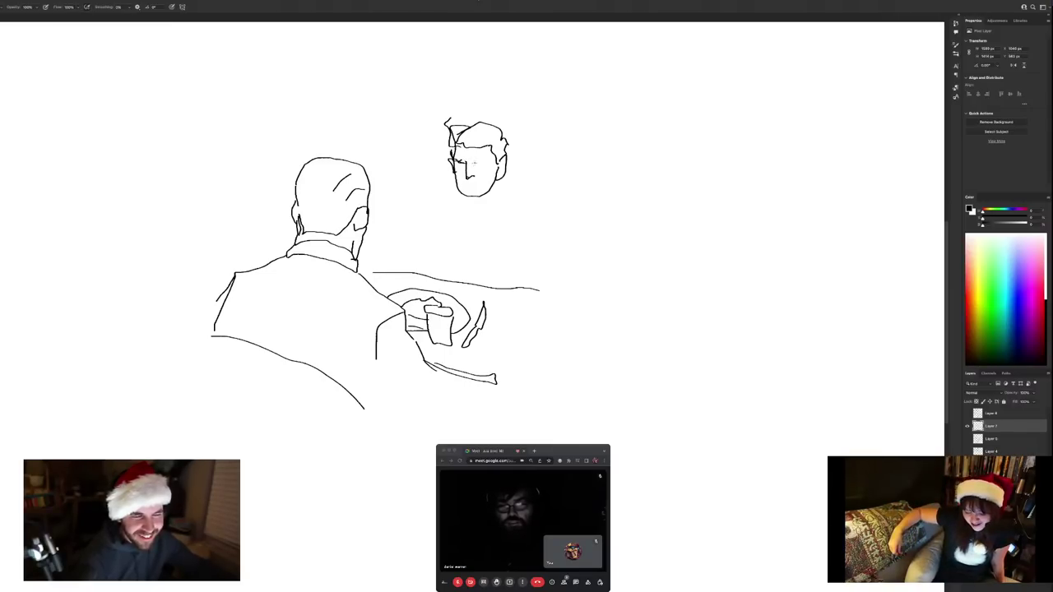
pyautogui.moveTo(478, 162); pyautogui.dragTo(490, 161)
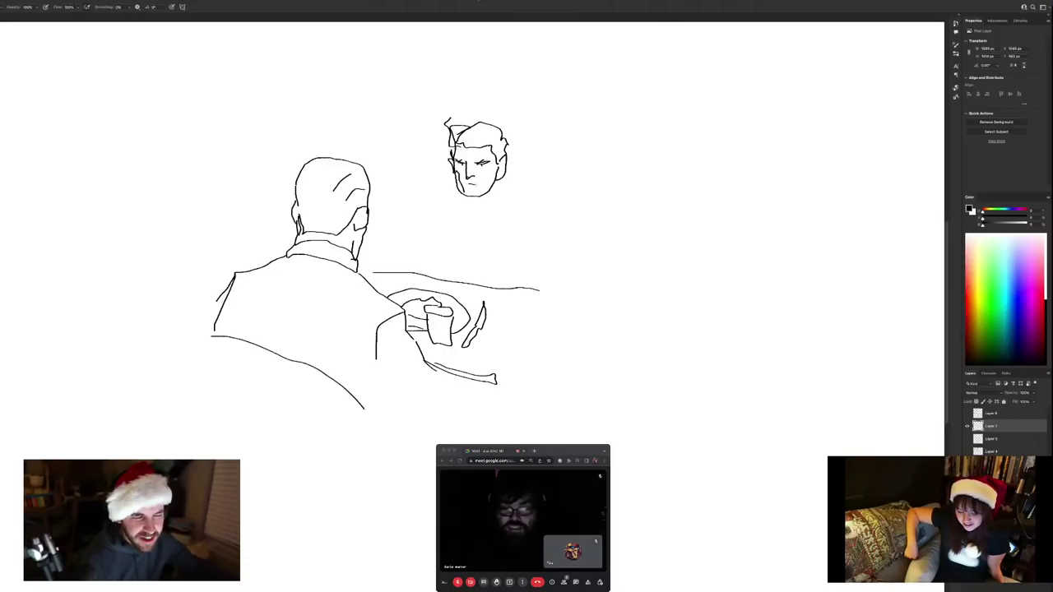
pyautogui.moveTo(485, 189); pyautogui.dragTo(461, 191)
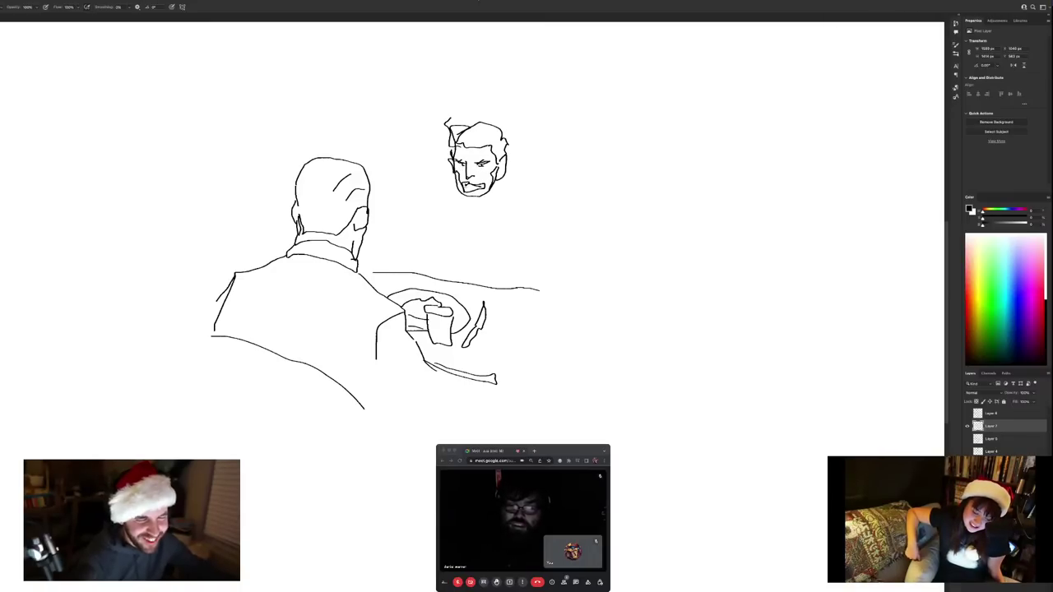
pyautogui.moveTo(464, 196)
pyautogui.mouseDown()
pyautogui.moveTo(467, 207)
pyautogui.moveTo(492, 191)
pyautogui.mouseUp()
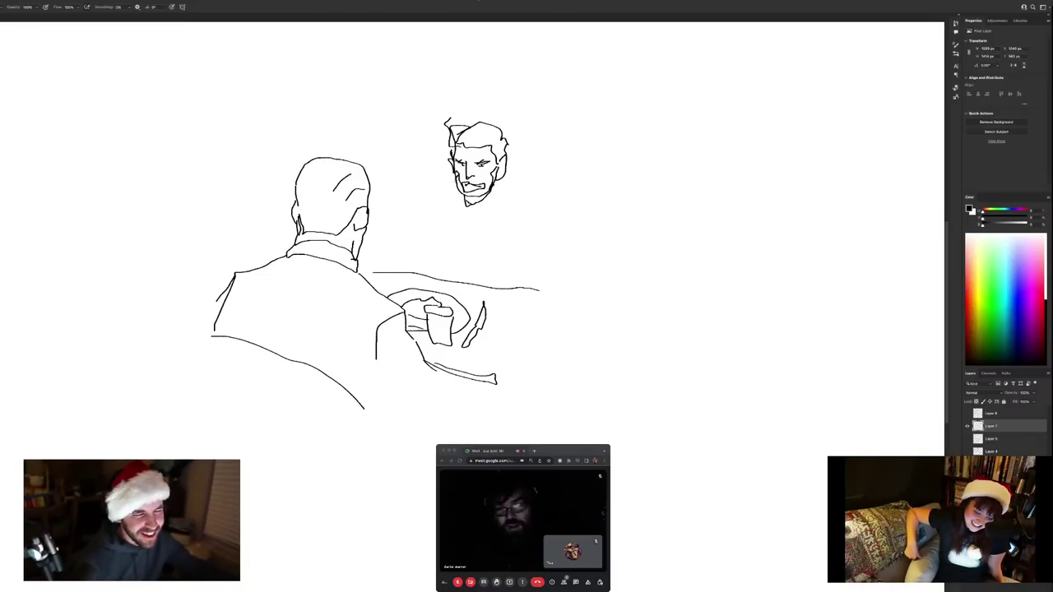
# Draw the second man's shoulders, arms, jacket, collar, tie and hand, and add a small pointed mark beside the first man's head
pyautogui.moveTo(454, 180)
pyautogui.mouseDown()
pyautogui.moveTo(454, 195)
pyautogui.moveTo(424, 206)
pyautogui.moveTo(393, 265)
pyautogui.moveTo(441, 245)
pyautogui.moveTo(443, 265)
pyautogui.mouseUp()
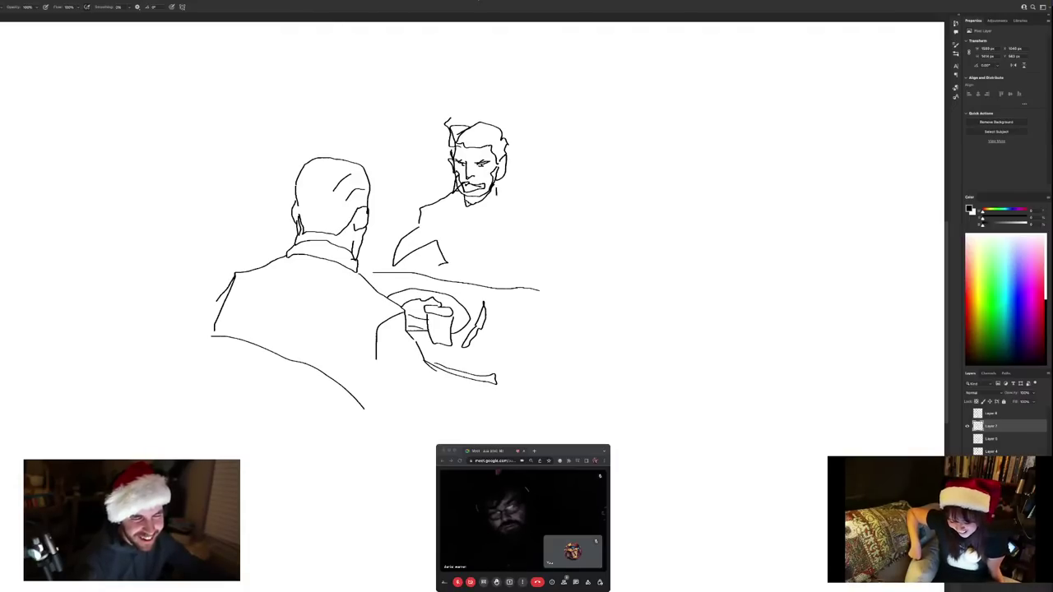
pyautogui.moveTo(496, 195); pyautogui.dragTo(538, 271)
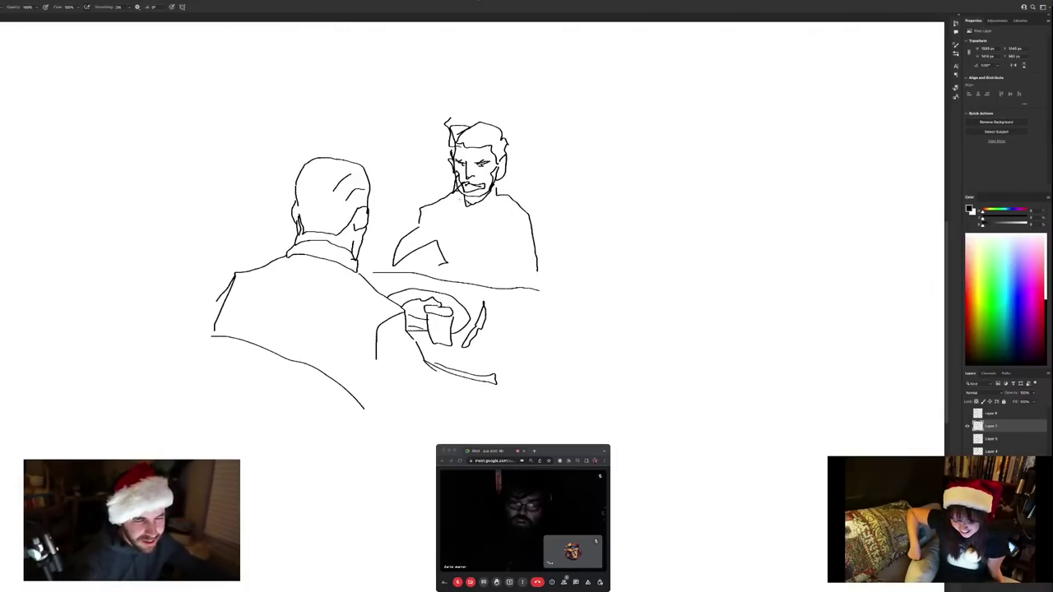
pyautogui.moveTo(461, 195); pyautogui.dragTo(442, 242)
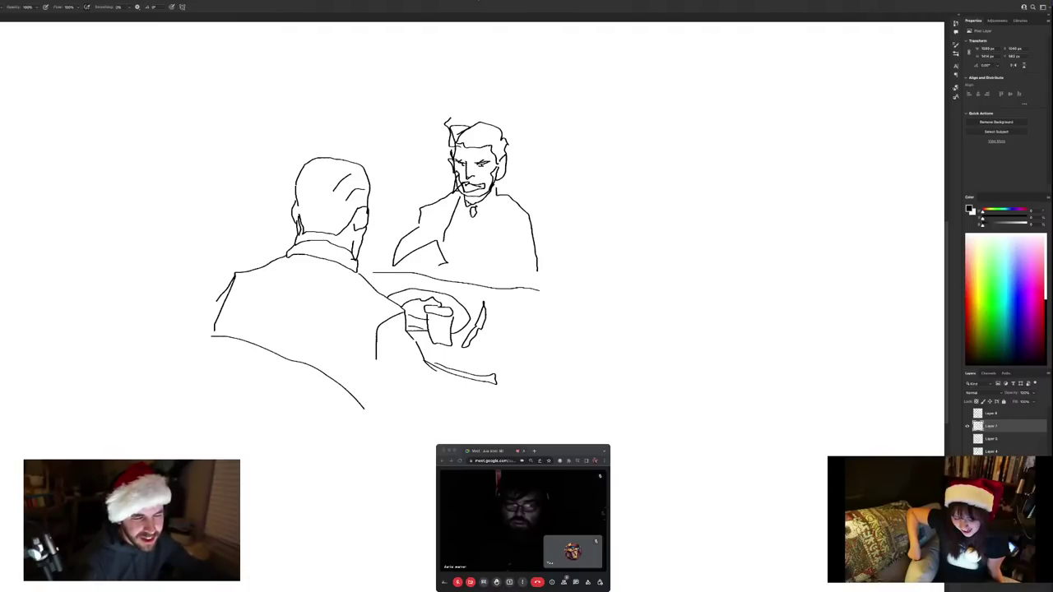
pyautogui.moveTo(473, 214); pyautogui.dragTo(458, 262)
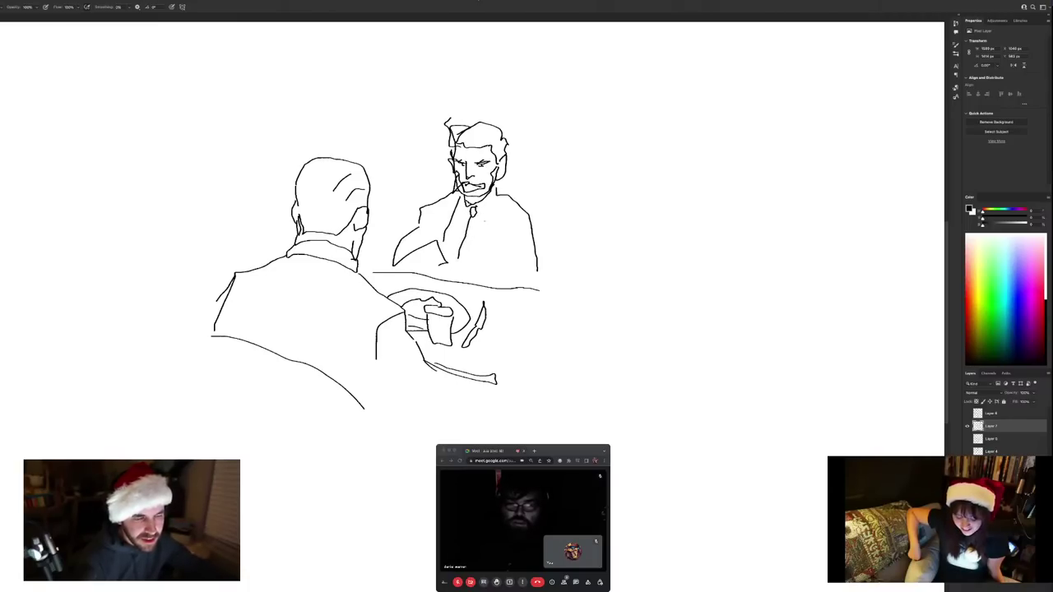
pyautogui.moveTo(475, 218); pyautogui.dragTo(476, 250)
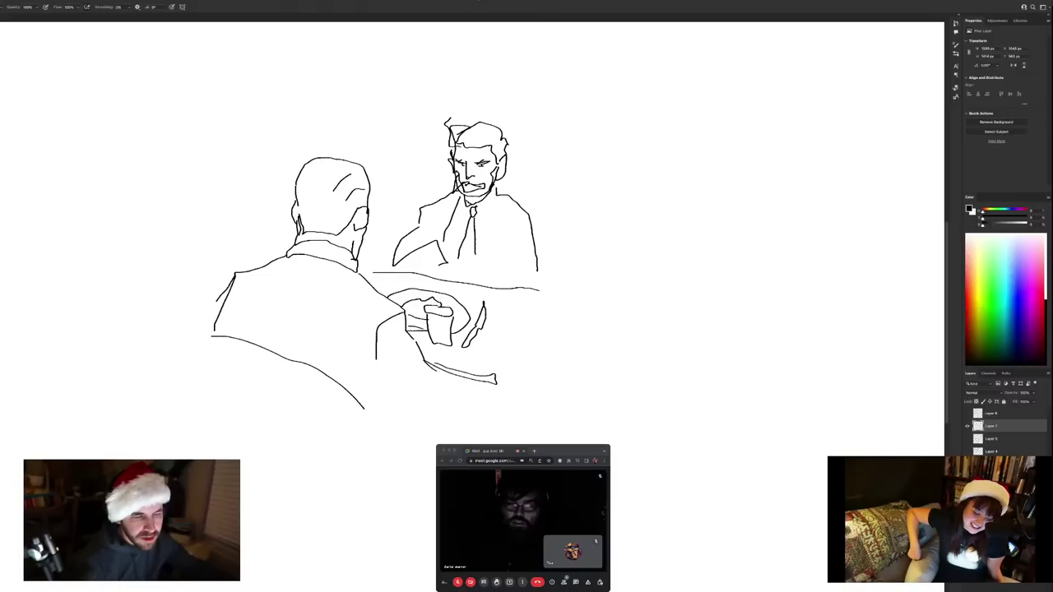
pyautogui.moveTo(527, 217); pyautogui.dragTo(519, 229)
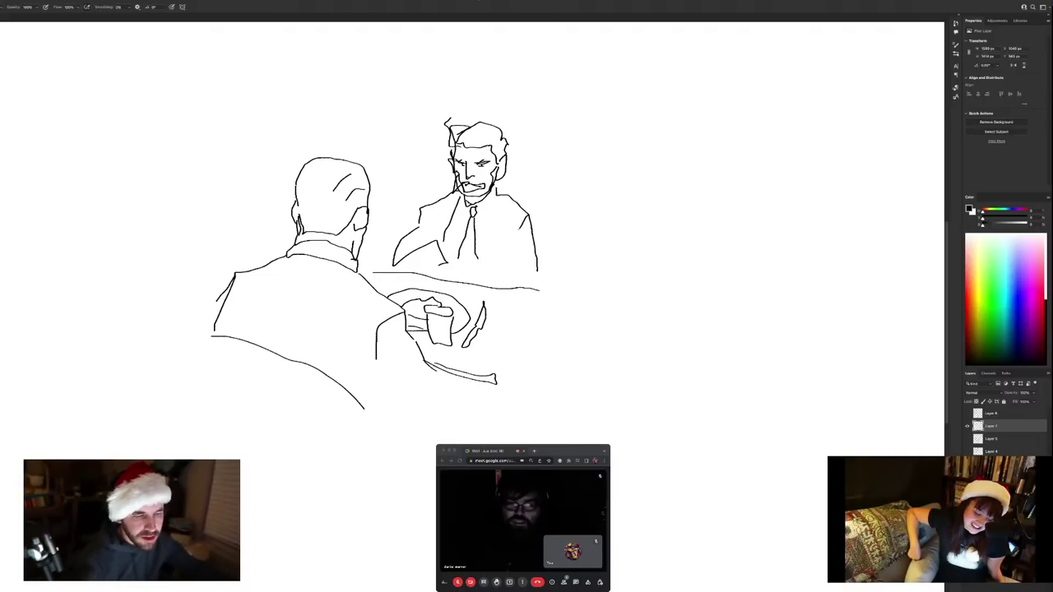
pyautogui.moveTo(495, 197); pyautogui.dragTo(485, 211)
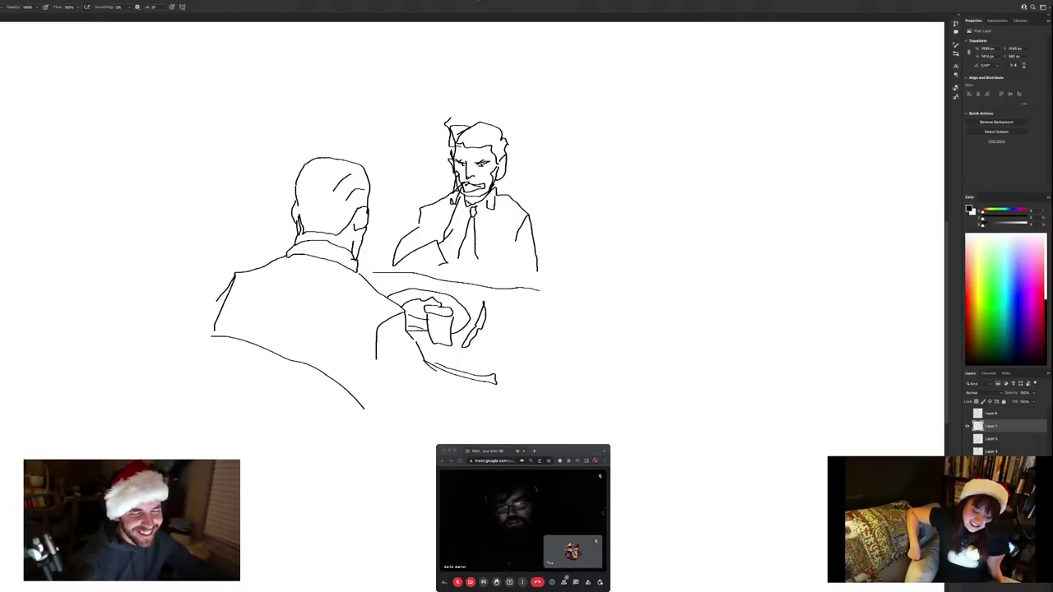
pyautogui.moveTo(455, 252); pyautogui.dragTo(467, 245)
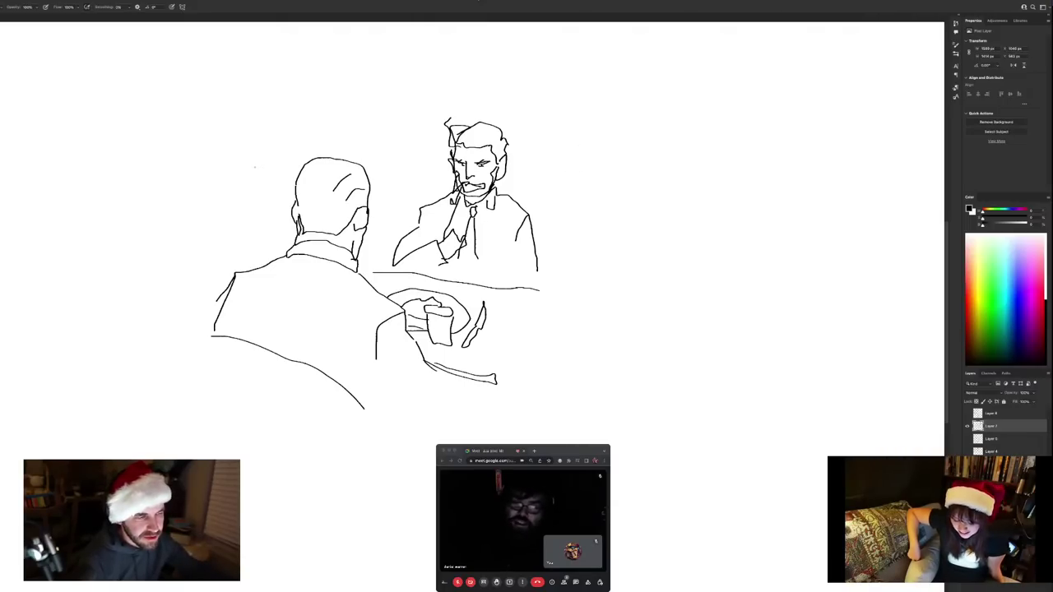
pyautogui.moveTo(263, 168); pyautogui.dragTo(267, 174)
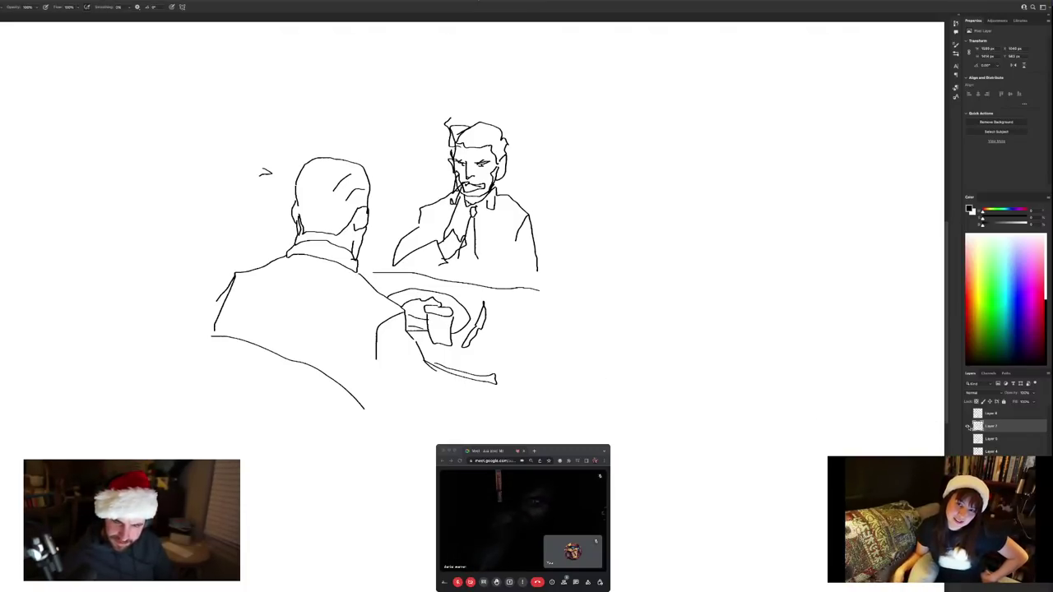
# Hide the table scene's layer, show and select the guitar character's layer, and add pointed spikes on both sides of his neck
pyautogui.click(968, 425)
pyautogui.click(968, 413)
pyautogui.click(968, 413)
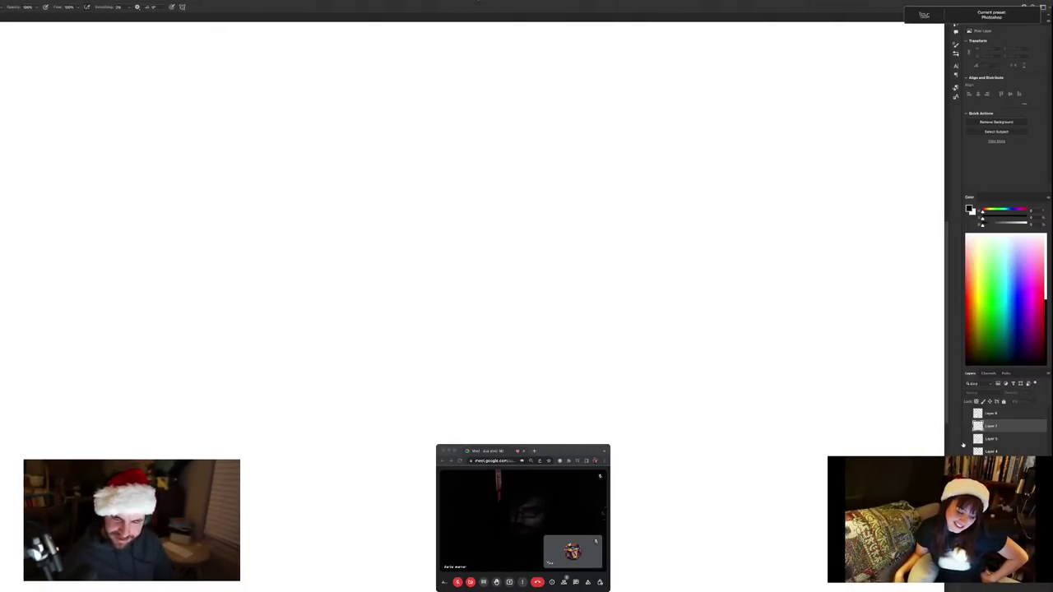
pyautogui.click(967, 439)
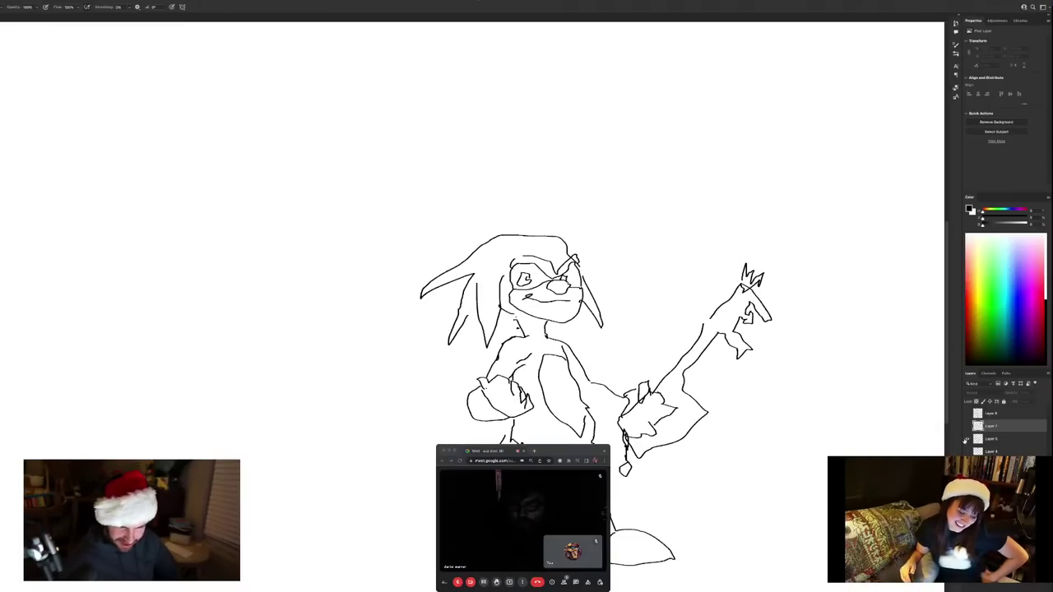
pyautogui.click(982, 440)
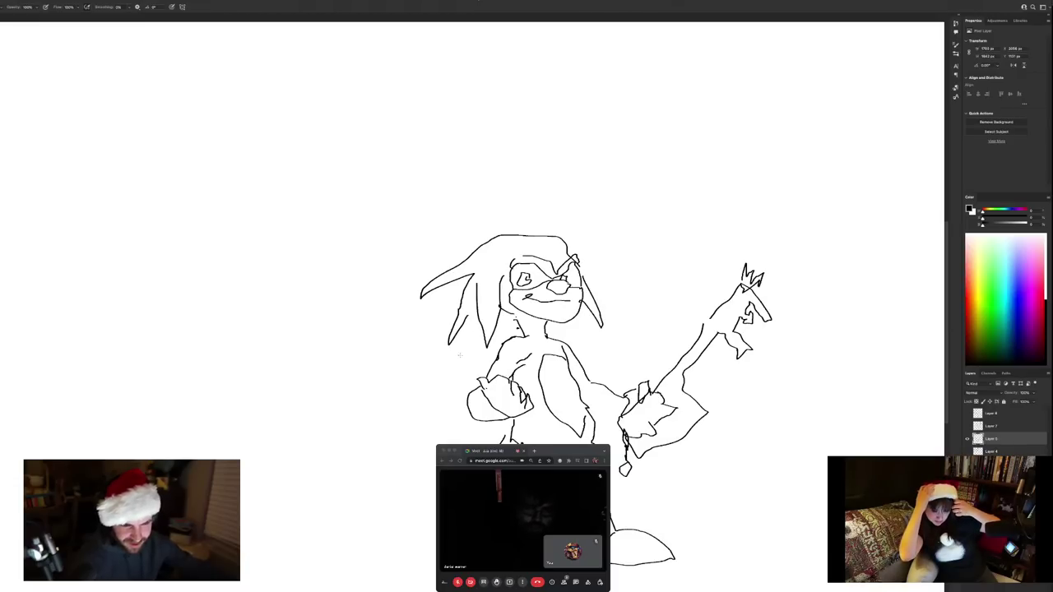
pyautogui.moveTo(469, 323)
pyautogui.mouseDown()
pyautogui.moveTo(466, 371)
pyautogui.moveTo(459, 347)
pyautogui.moveTo(484, 344)
pyautogui.mouseUp()
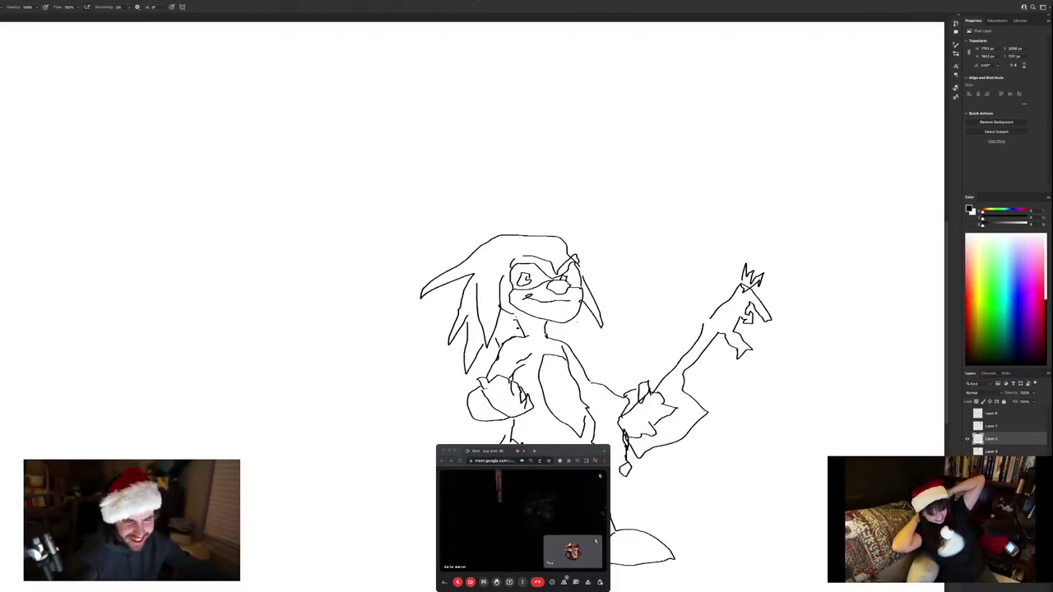
pyautogui.moveTo(578, 322); pyautogui.dragTo(566, 349)
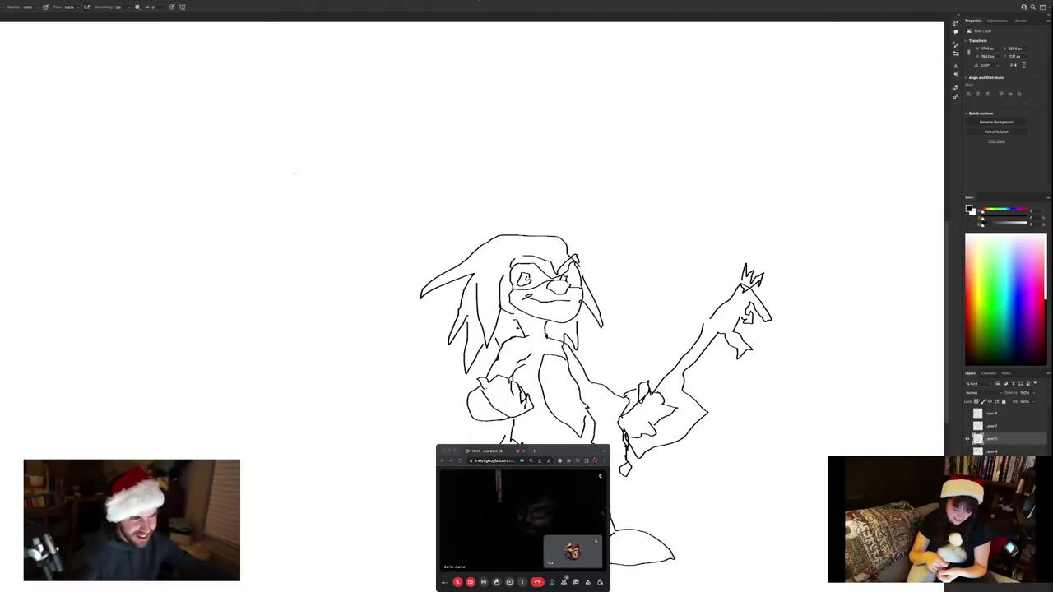
# Draw a small bird-like creature in the empty space behind the guitar character, with spiky feathers, a pointed head and a bent leg
pyautogui.moveTo(295, 173)
pyautogui.mouseDown()
pyautogui.moveTo(305, 163)
pyautogui.moveTo(307, 173)
pyautogui.moveTo(323, 169)
pyautogui.moveTo(314, 188)
pyautogui.mouseUp()
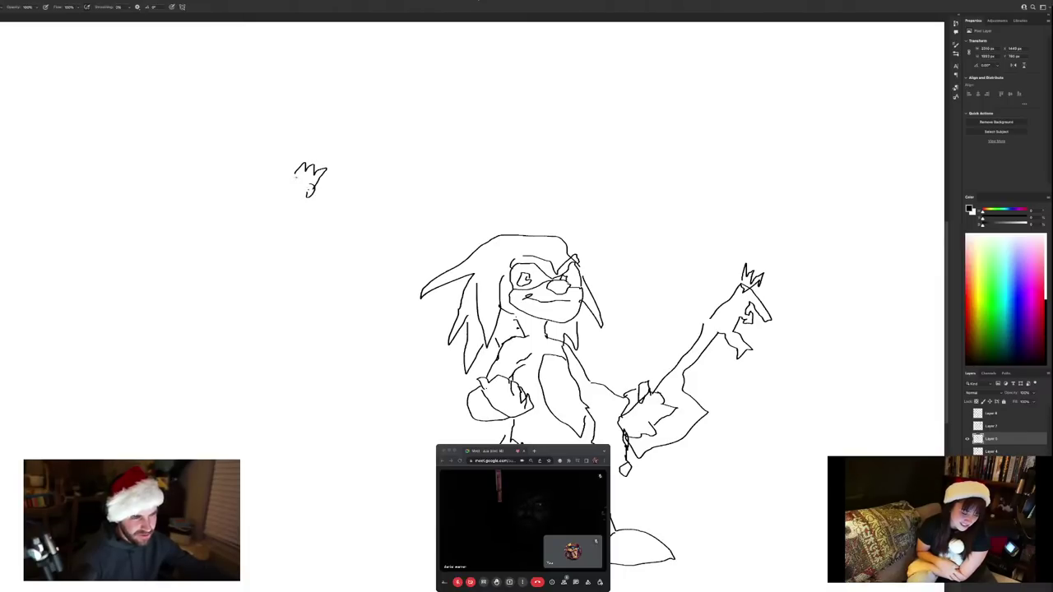
pyautogui.moveTo(295, 168); pyautogui.dragTo(284, 183)
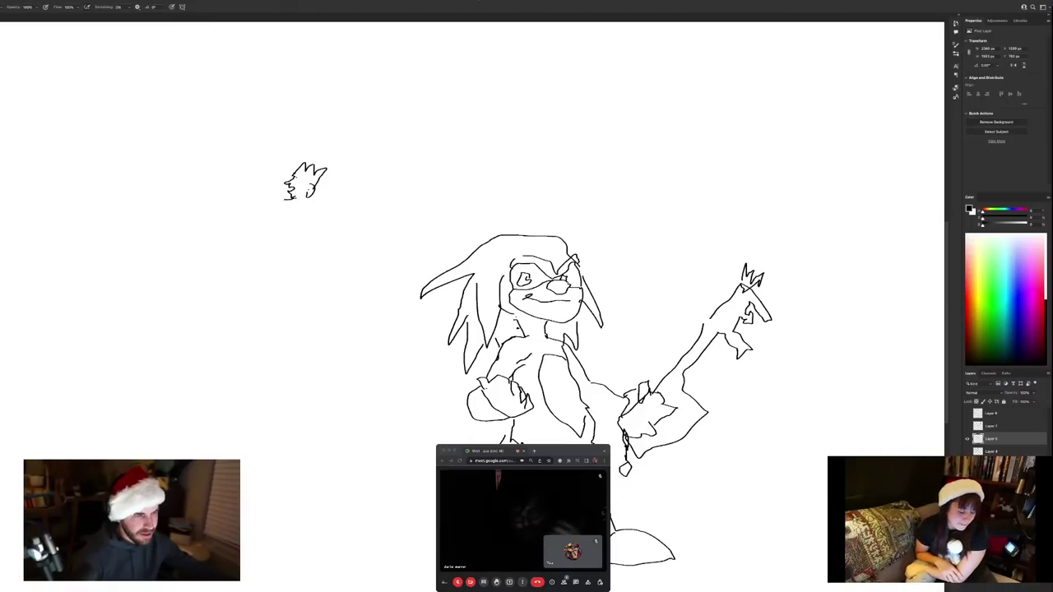
pyautogui.moveTo(281, 197)
pyautogui.mouseDown()
pyautogui.moveTo(271, 188)
pyautogui.moveTo(289, 214)
pyautogui.mouseUp()
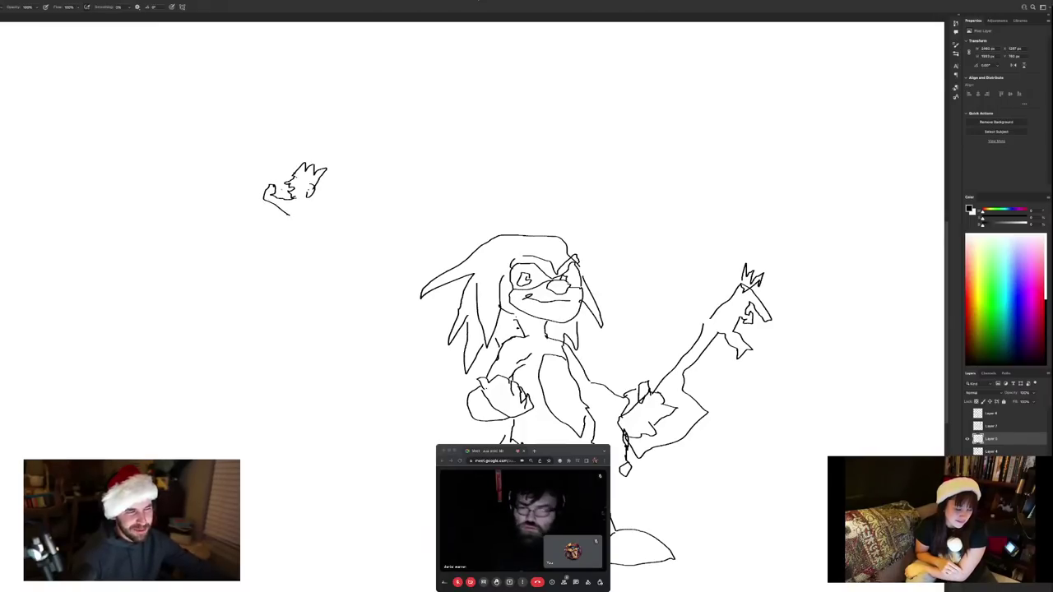
pyautogui.moveTo(271, 179); pyautogui.dragTo(256, 184)
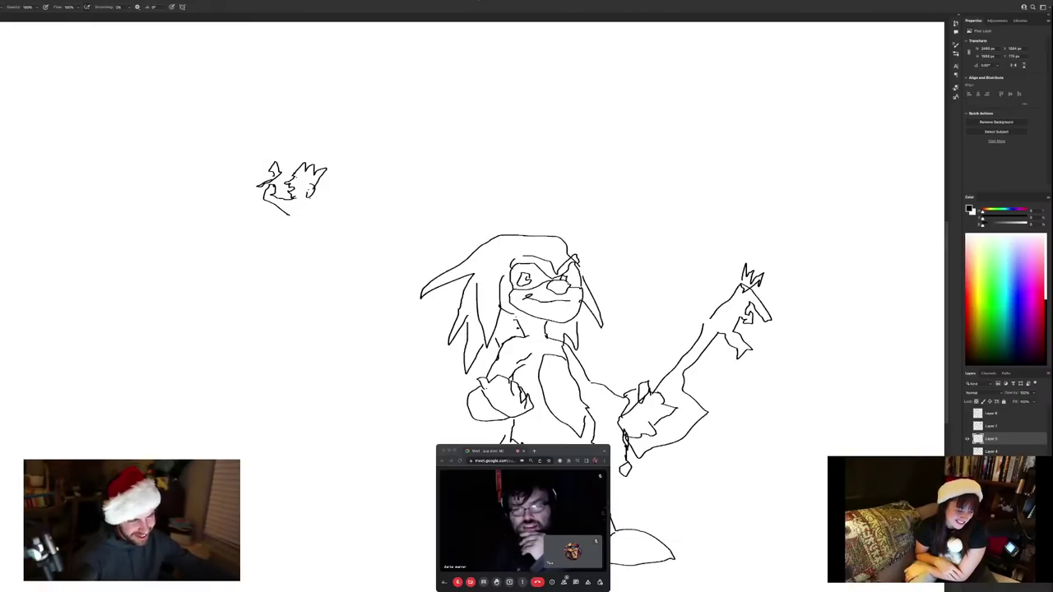
pyautogui.moveTo(327, 204); pyautogui.dragTo(334, 218)
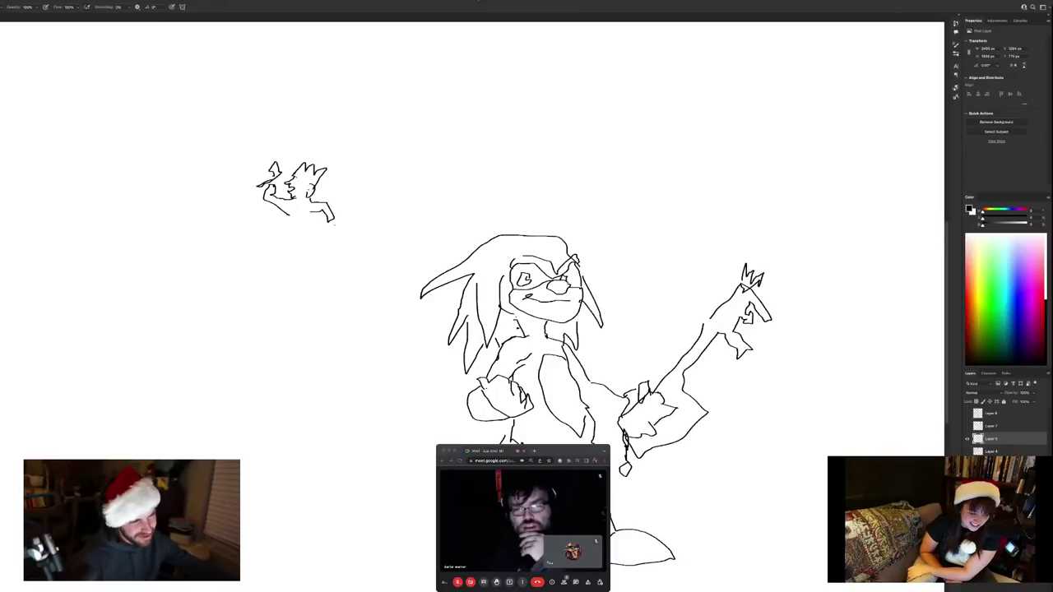
pyautogui.moveTo(333, 219)
pyautogui.mouseDown()
pyautogui.moveTo(306, 235)
pyautogui.moveTo(321, 246)
pyautogui.moveTo(334, 221)
pyautogui.mouseUp()
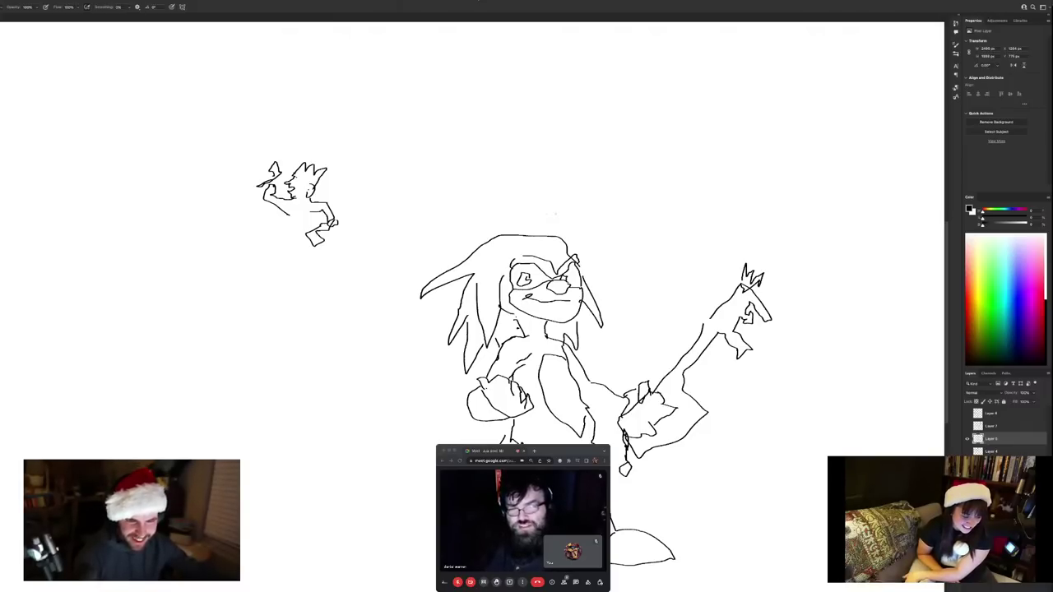
# Draw a long-necked animal head with ear, eye and snout above the guitar character, and a spiky burst below the bird-like creature
pyautogui.moveTo(555, 214)
pyautogui.mouseDown()
pyautogui.moveTo(568, 92)
pyautogui.moveTo(613, 105)
pyautogui.mouseUp()
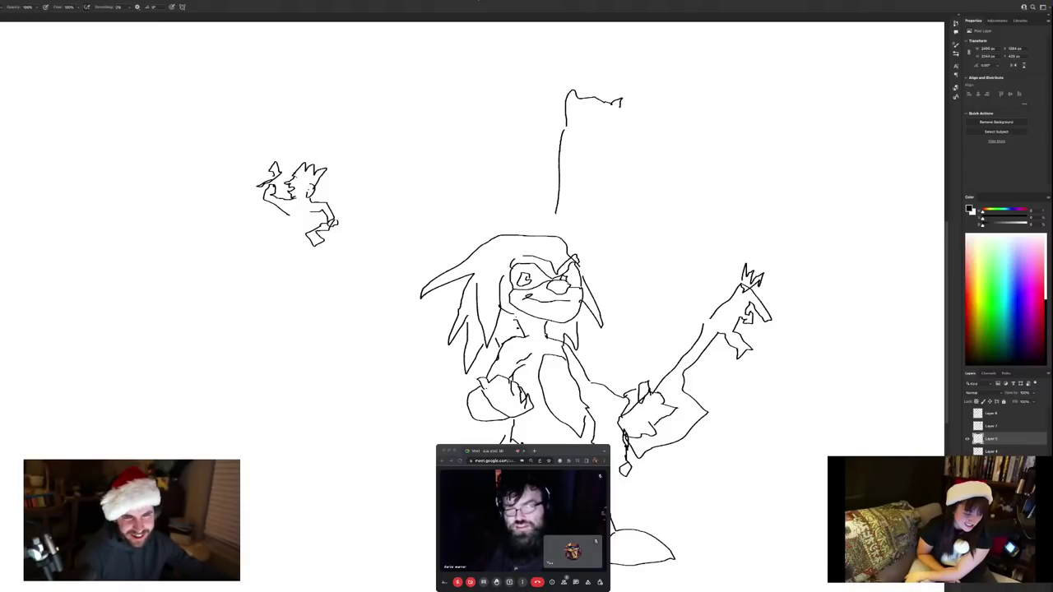
pyautogui.moveTo(563, 89)
pyautogui.mouseDown()
pyautogui.moveTo(552, 84)
pyautogui.moveTo(563, 96)
pyautogui.mouseUp()
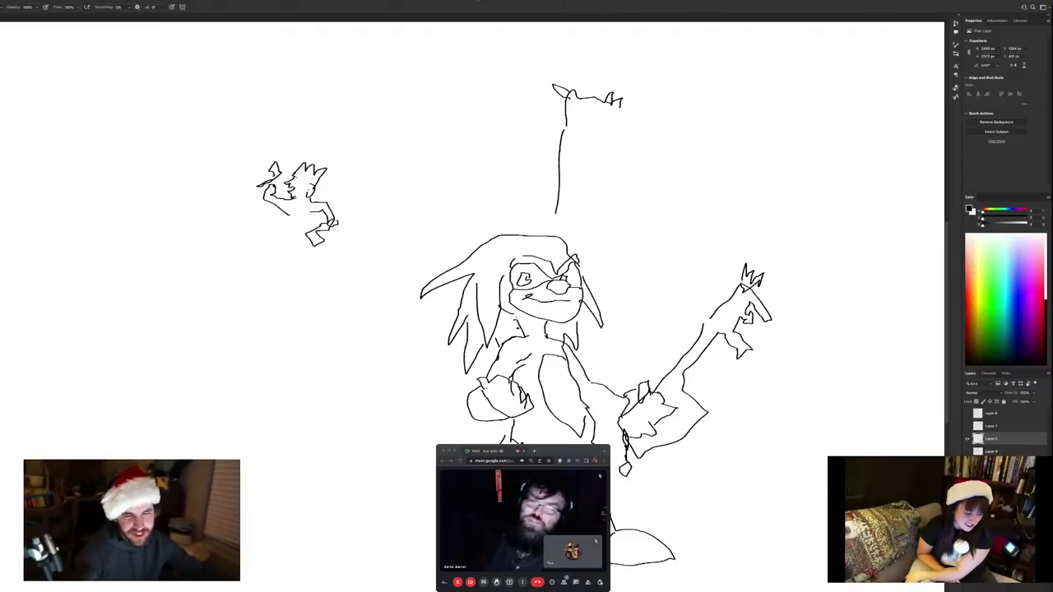
pyautogui.moveTo(594, 104)
pyautogui.mouseDown()
pyautogui.moveTo(577, 105)
pyautogui.moveTo(581, 123)
pyautogui.moveTo(608, 120)
pyautogui.mouseUp()
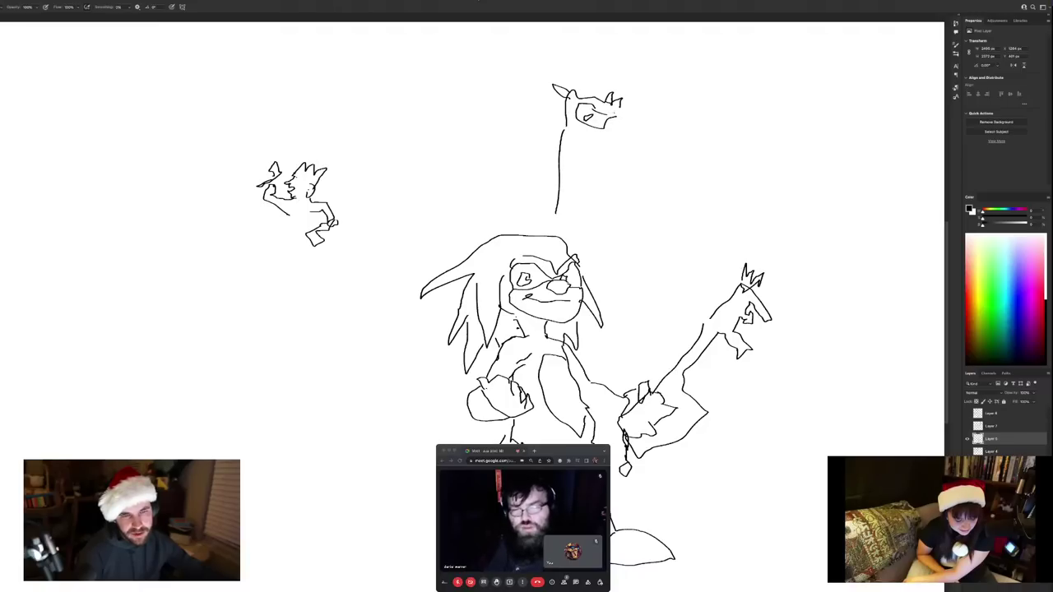
pyautogui.moveTo(614, 114); pyautogui.dragTo(625, 120)
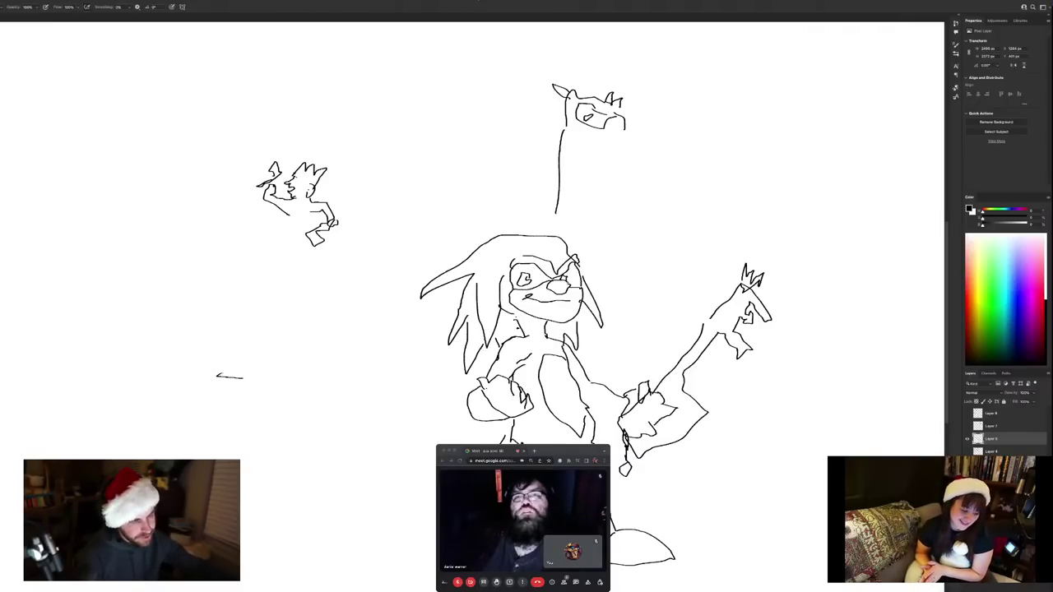
pyautogui.moveTo(207, 360)
pyautogui.mouseDown()
pyautogui.moveTo(238, 356)
pyautogui.moveTo(215, 312)
pyautogui.moveTo(279, 333)
pyautogui.moveTo(300, 297)
pyautogui.moveTo(310, 335)
pyautogui.moveTo(334, 319)
pyautogui.moveTo(320, 337)
pyautogui.moveTo(372, 354)
pyautogui.moveTo(288, 387)
pyautogui.mouseUp()
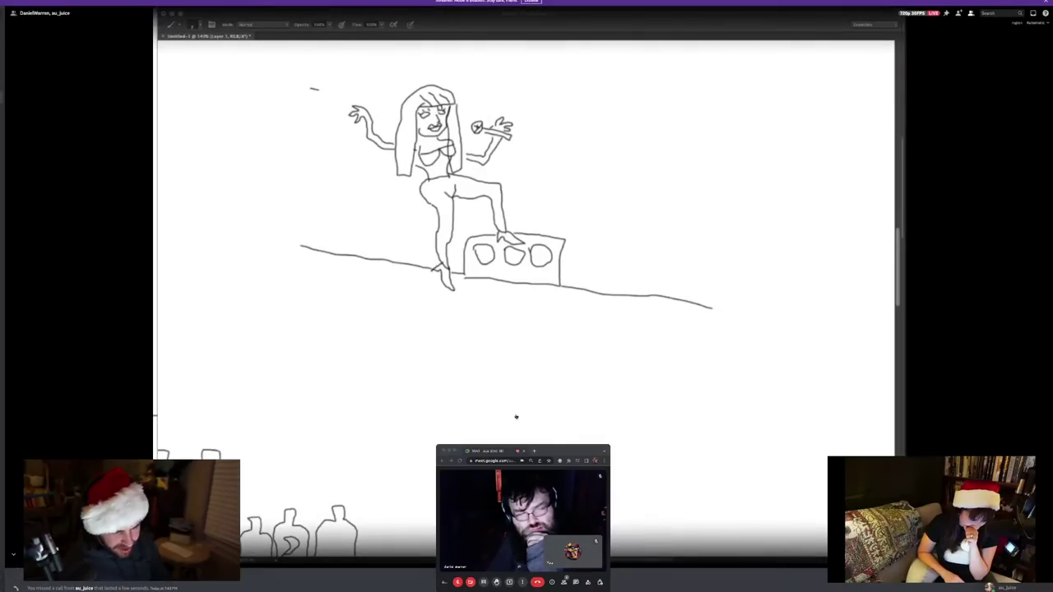
# Switch the Discord call to the shared Sketchpad canvas and draw a cat's head outline with pointed ears and three forehead stripes
pyautogui.press('Escape')
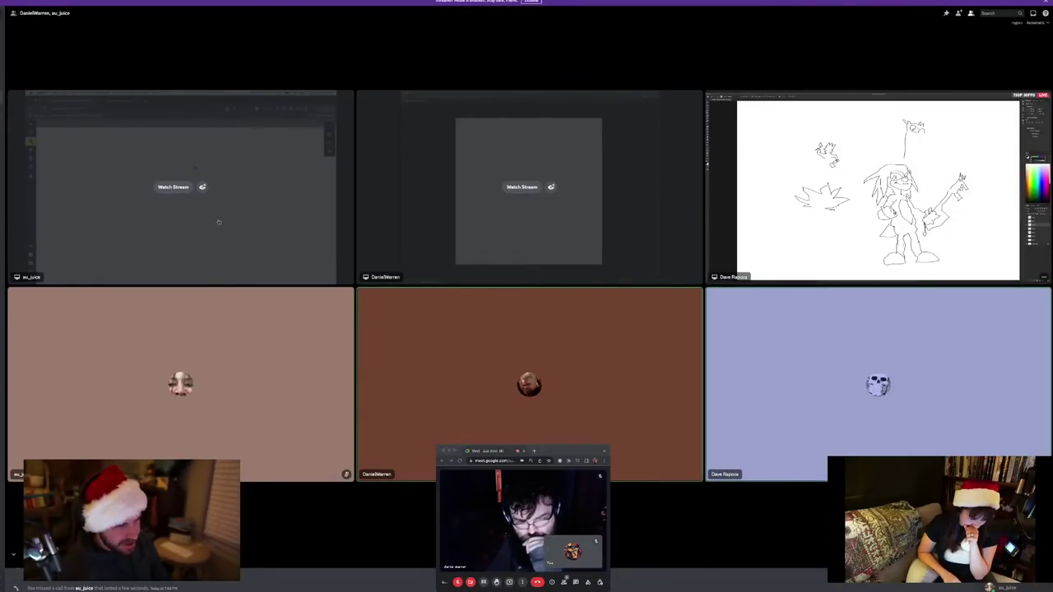
pyautogui.click(176, 187)
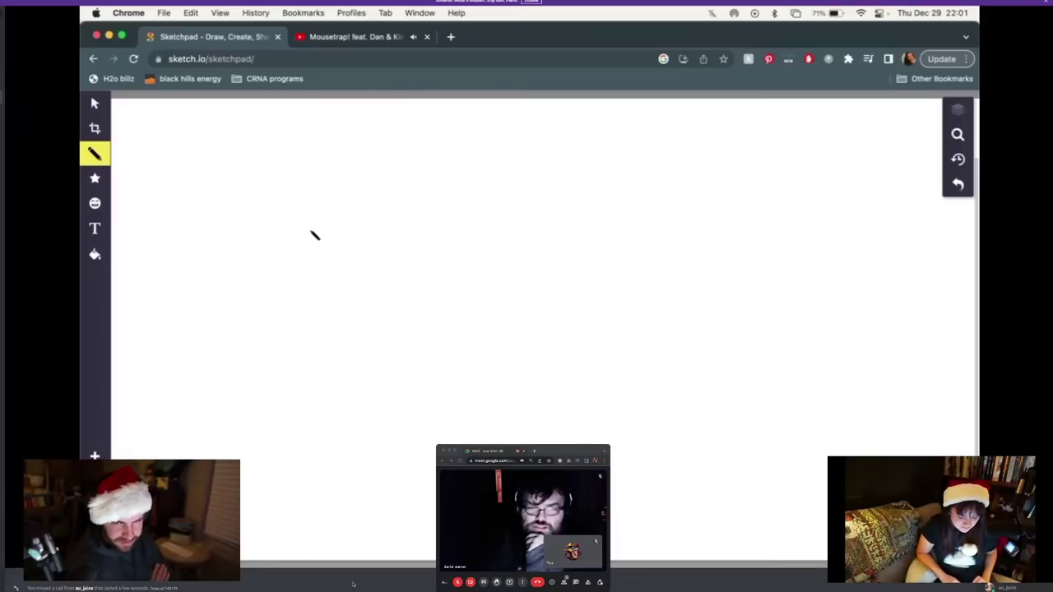
pyautogui.moveTo(310, 232)
pyautogui.mouseDown()
pyautogui.moveTo(305, 207)
pyautogui.moveTo(329, 197)
pyautogui.moveTo(348, 211)
pyautogui.moveTo(466, 198)
pyautogui.moveTo(473, 216)
pyautogui.moveTo(455, 271)
pyautogui.moveTo(423, 295)
pyautogui.moveTo(327, 302)
pyautogui.moveTo(308, 233)
pyautogui.mouseUp()
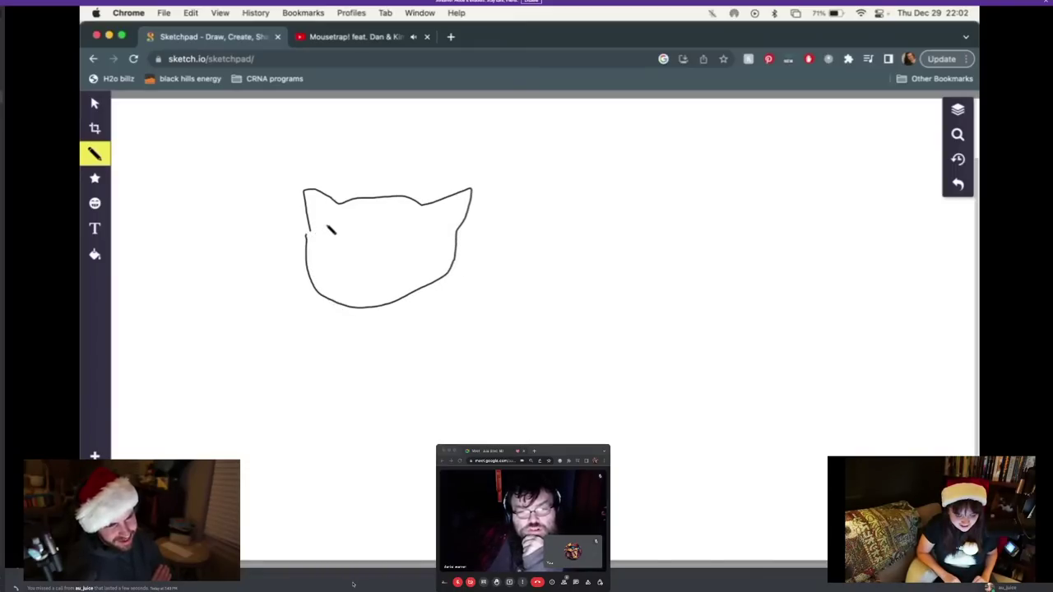
pyautogui.moveTo(370, 204)
pyautogui.mouseDown()
pyautogui.moveTo(368, 221)
pyautogui.moveTo(375, 200)
pyautogui.moveTo(386, 221)
pyautogui.moveTo(403, 198)
pyautogui.mouseUp()
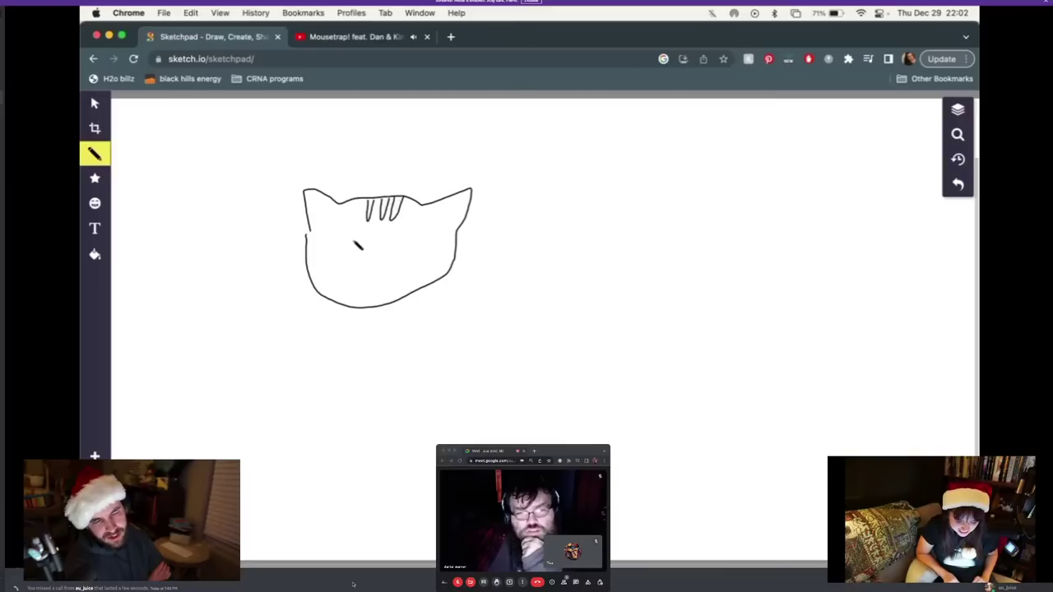
# Draw the cat's two large eyes with inner pupils, a rounded nose and an open smiling mouth
pyautogui.moveTo(362, 240)
pyautogui.mouseDown()
pyautogui.moveTo(342, 221)
pyautogui.moveTo(336, 260)
pyautogui.moveTo(359, 264)
pyautogui.moveTo(360, 235)
pyautogui.moveTo(415, 215)
pyautogui.moveTo(434, 230)
pyautogui.moveTo(401, 258)
pyautogui.mouseUp()
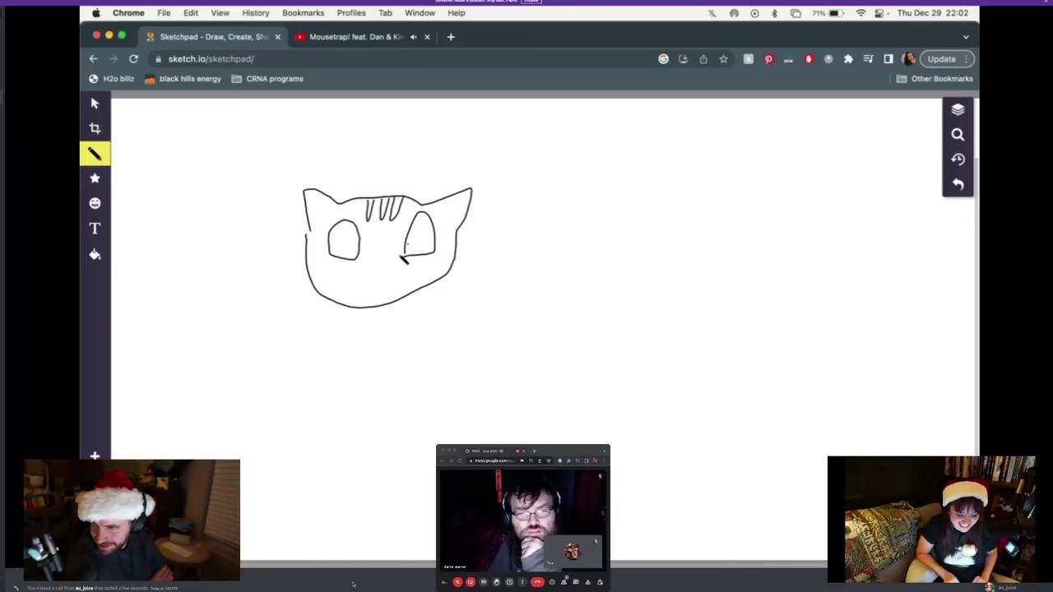
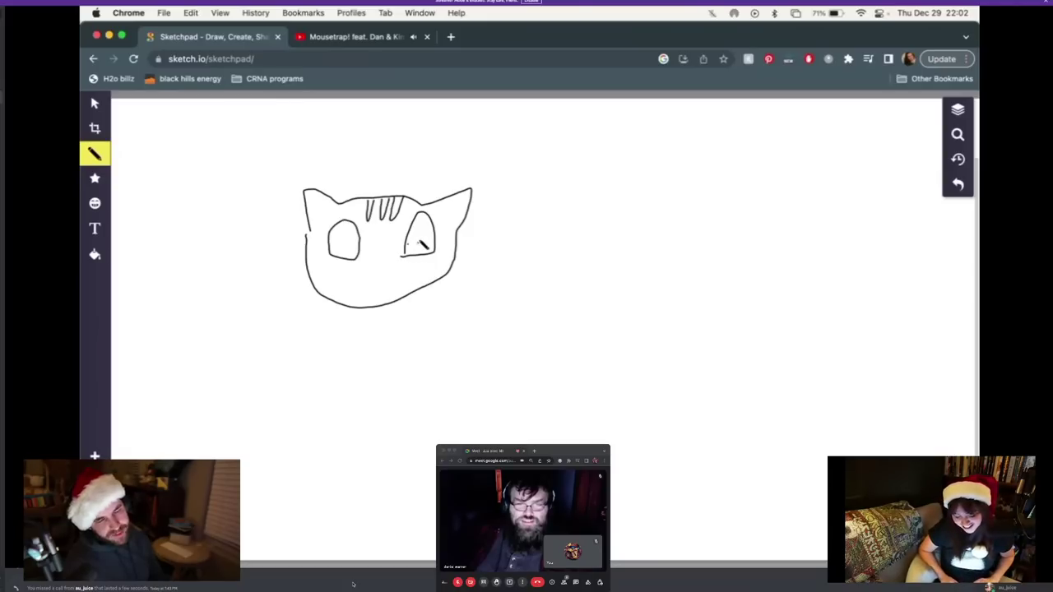
pyautogui.moveTo(434, 227); pyautogui.dragTo(415, 255)
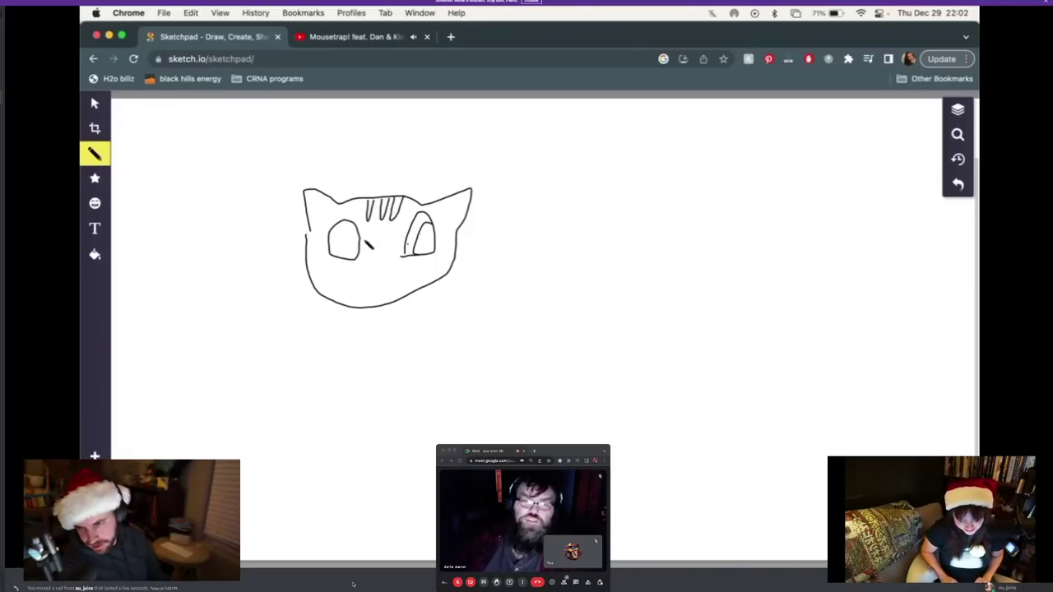
pyautogui.moveTo(346, 236); pyautogui.dragTo(340, 262)
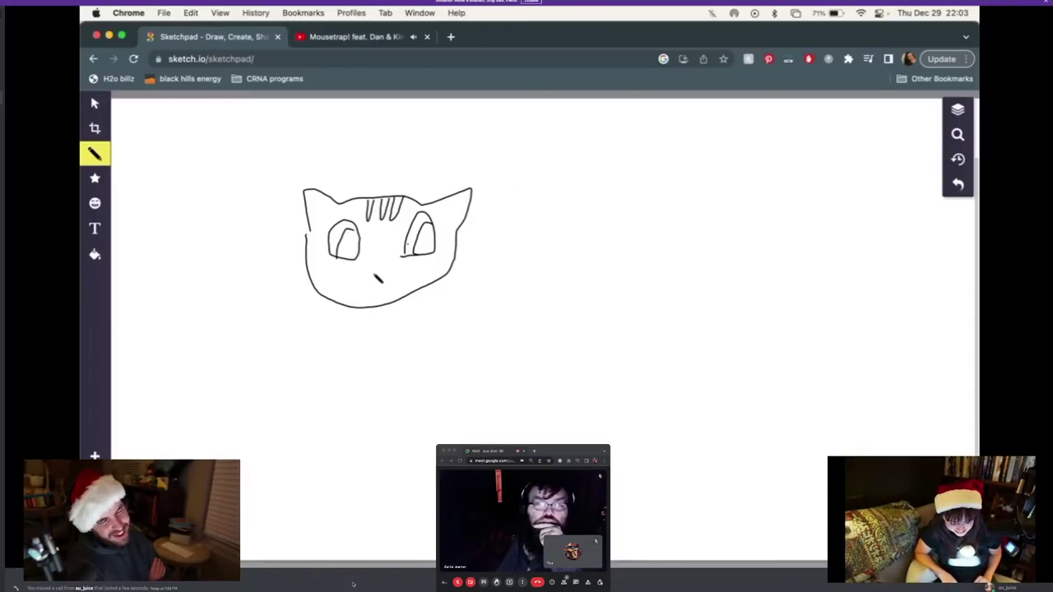
pyautogui.moveTo(369, 268)
pyautogui.mouseDown()
pyautogui.moveTo(375, 277)
pyautogui.moveTo(388, 270)
pyautogui.moveTo(372, 261)
pyautogui.moveTo(370, 274)
pyautogui.moveTo(390, 266)
pyautogui.moveTo(375, 285)
pyautogui.moveTo(357, 286)
pyautogui.moveTo(402, 280)
pyautogui.moveTo(383, 302)
pyautogui.moveTo(400, 289)
pyautogui.mouseUp()
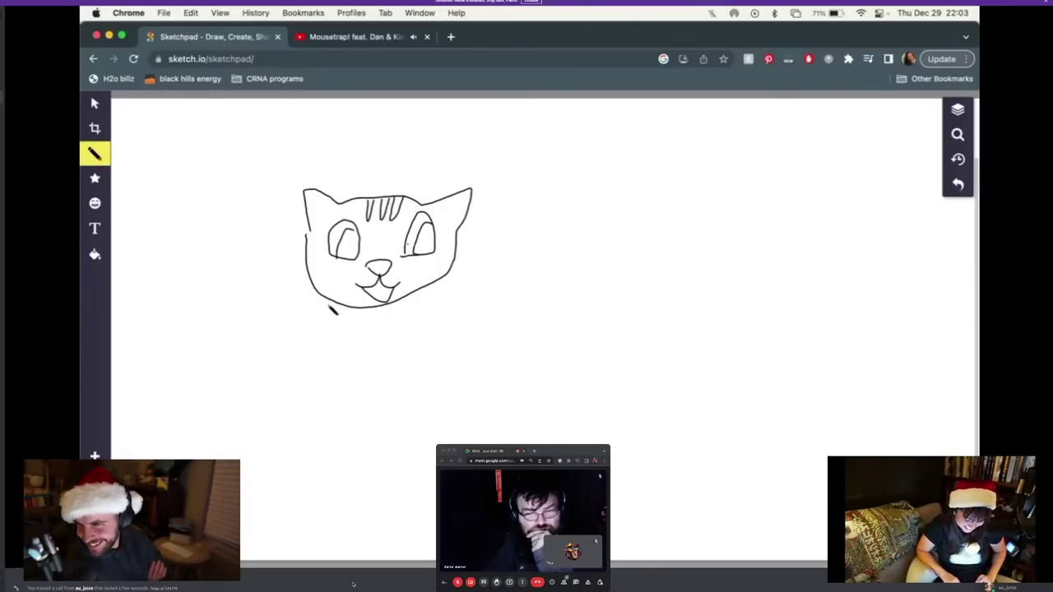
# Draw the cat's neck, shoulders, torso sides and two hanging arms ending in rounded paws
pyautogui.moveTo(351, 309)
pyautogui.mouseDown()
pyautogui.moveTo(349, 335)
pyautogui.moveTo(370, 336)
pyautogui.moveTo(306, 335)
pyautogui.moveTo(283, 380)
pyautogui.moveTo(276, 447)
pyautogui.moveTo(258, 442)
pyautogui.moveTo(254, 461)
pyautogui.moveTo(267, 460)
pyautogui.moveTo(267, 485)
pyautogui.moveTo(323, 466)
pyautogui.moveTo(298, 444)
pyautogui.moveTo(297, 405)
pyautogui.moveTo(314, 364)
pyautogui.moveTo(333, 368)
pyautogui.moveTo(315, 429)
pyautogui.mouseUp()
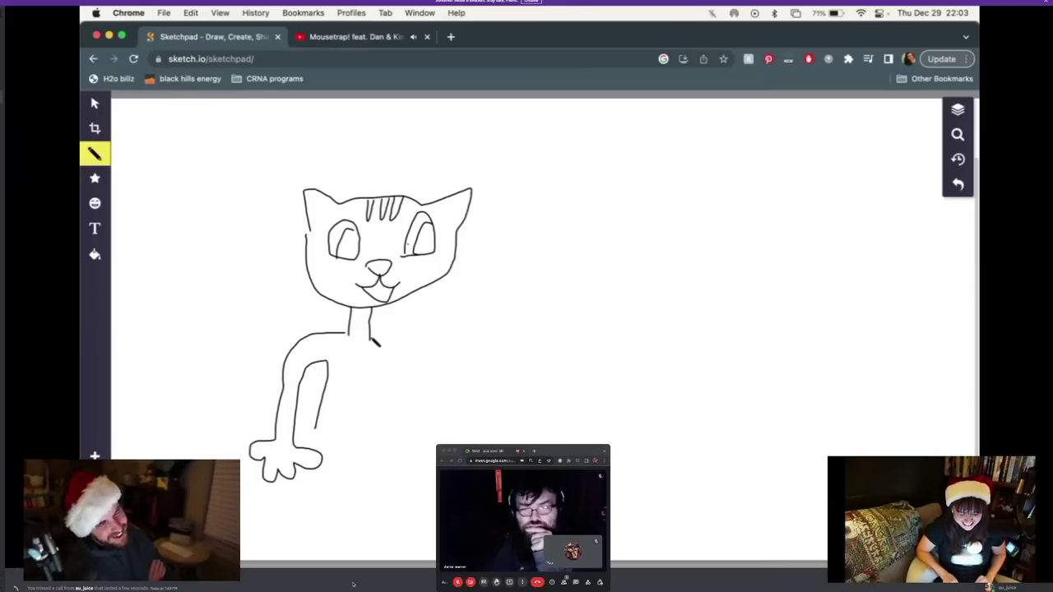
pyautogui.moveTo(370, 337)
pyautogui.mouseDown()
pyautogui.moveTo(398, 338)
pyautogui.moveTo(414, 374)
pyautogui.mouseUp()
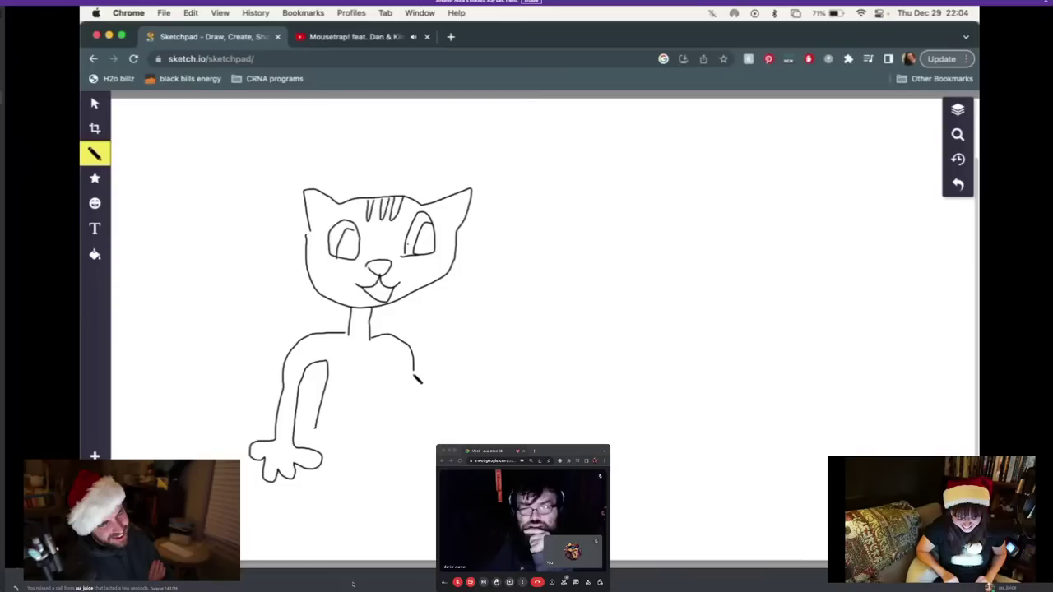
pyautogui.moveTo(414, 374)
pyautogui.mouseDown()
pyautogui.moveTo(388, 481)
pyautogui.moveTo(364, 469)
pyautogui.moveTo(389, 454)
pyautogui.moveTo(400, 415)
pyautogui.moveTo(398, 380)
pyautogui.moveTo(387, 371)
pyautogui.moveTo(377, 436)
pyautogui.mouseUp()
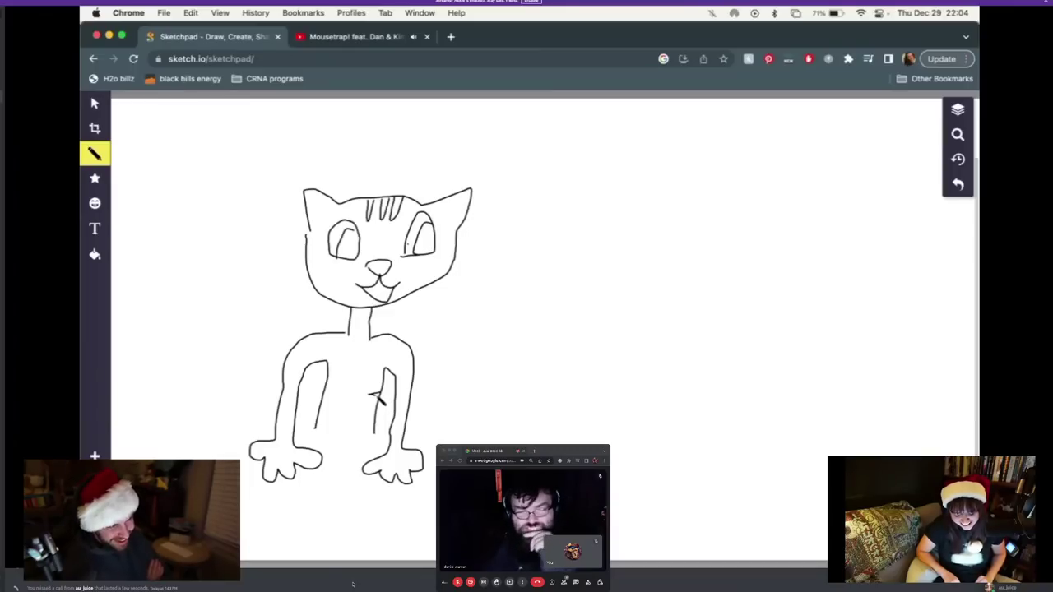
# Add jagged stripes along both sides of the cat's torso and two whiskers on each cheek
pyautogui.moveTo(377, 401)
pyautogui.mouseDown()
pyautogui.moveTo(365, 406)
pyautogui.moveTo(378, 416)
pyautogui.moveTo(355, 422)
pyautogui.moveTo(377, 431)
pyautogui.mouseUp()
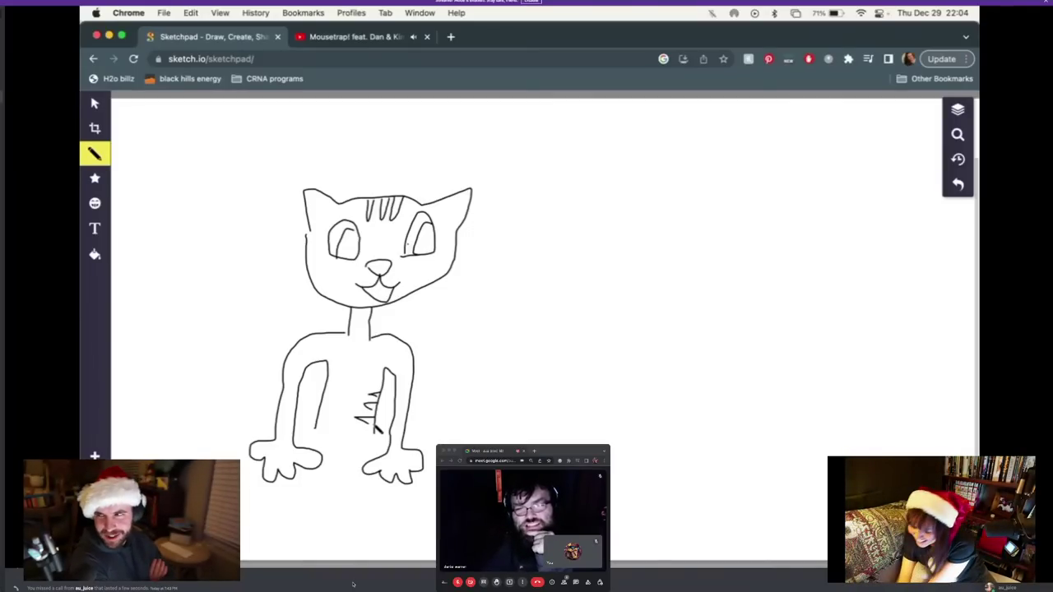
pyautogui.moveTo(327, 376)
pyautogui.mouseDown()
pyautogui.moveTo(337, 383)
pyautogui.moveTo(331, 416)
pyautogui.mouseUp()
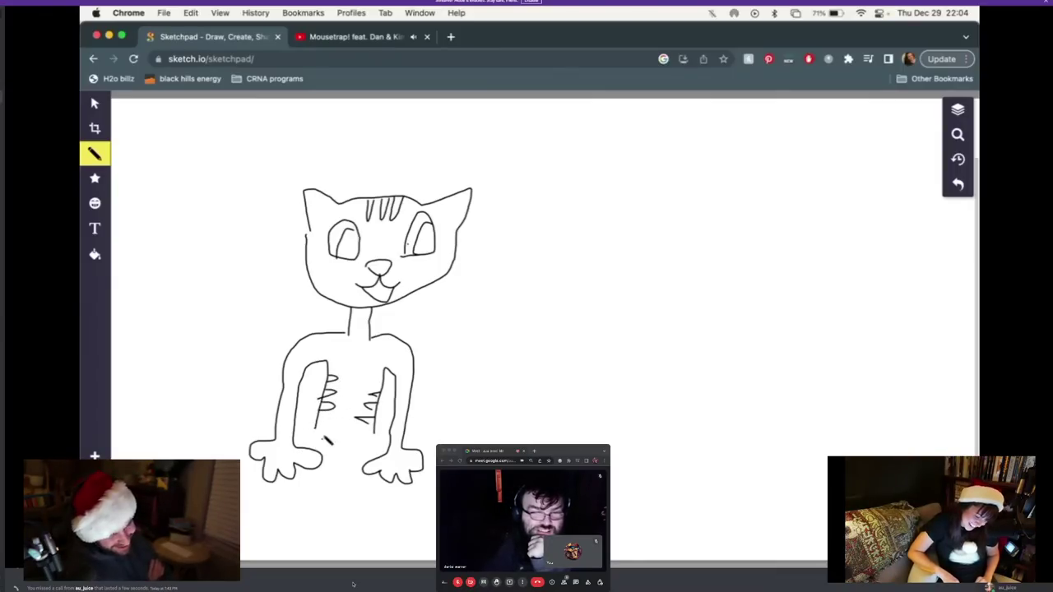
pyautogui.moveTo(354, 272)
pyautogui.mouseDown()
pyautogui.moveTo(304, 271)
pyautogui.moveTo(296, 291)
pyautogui.mouseUp()
pyautogui.moveTo(399, 281); pyautogui.dragTo(462, 291)
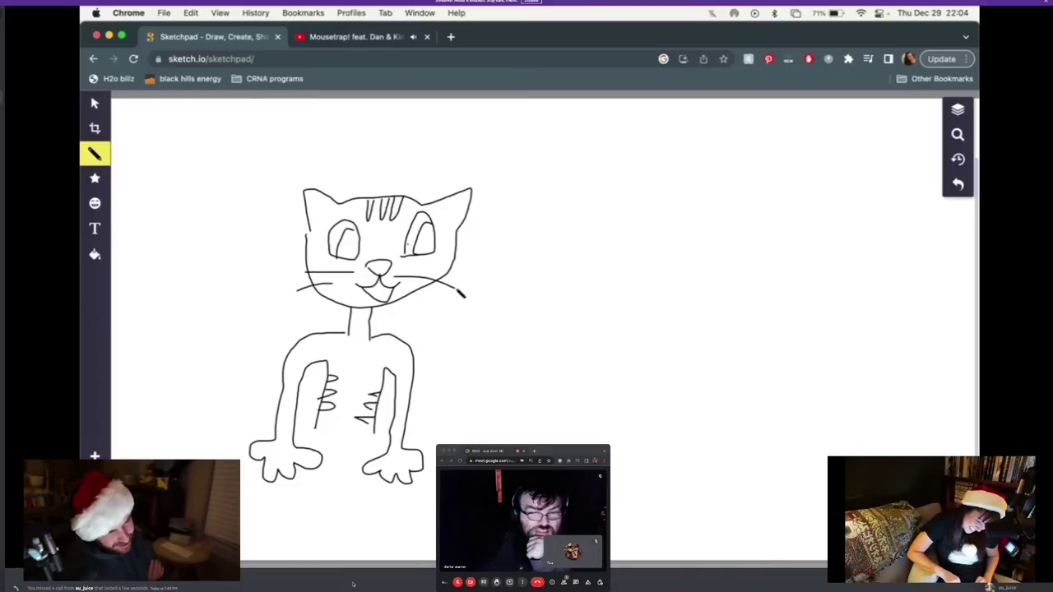
pyautogui.moveTo(405, 271); pyautogui.dragTo(458, 285)
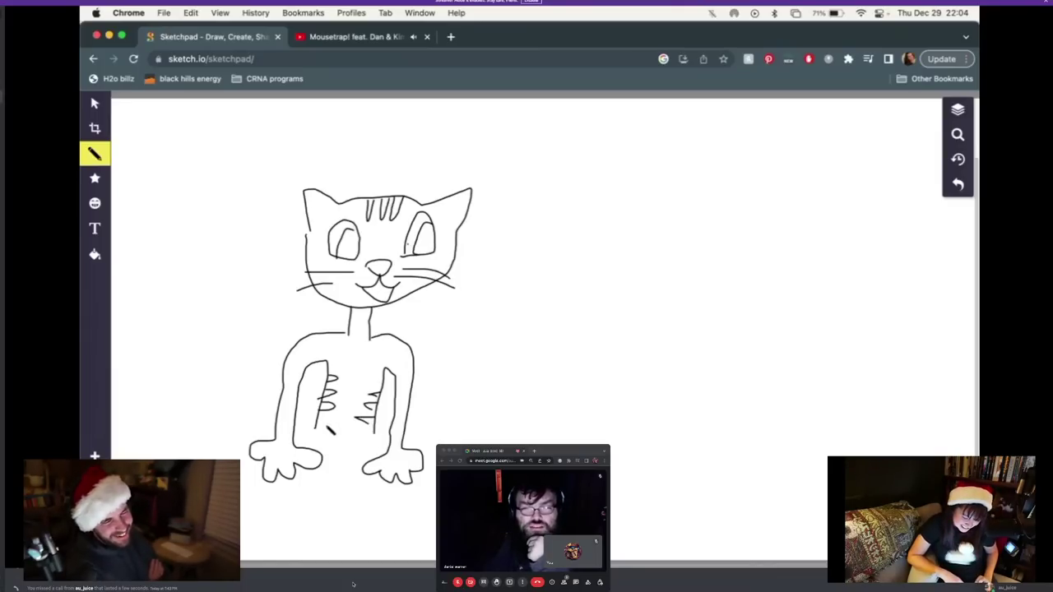
# Draw the cat's legs and rounded feet, and add an oval forehead mark and inner lines in both ears
pyautogui.moveTo(314, 428)
pyautogui.mouseDown()
pyautogui.moveTo(305, 509)
pyautogui.moveTo(265, 522)
pyautogui.moveTo(264, 540)
pyautogui.moveTo(281, 543)
pyautogui.moveTo(286, 531)
pyautogui.moveTo(297, 545)
pyautogui.moveTo(305, 526)
pyautogui.moveTo(327, 529)
pyautogui.moveTo(319, 514)
pyautogui.moveTo(334, 495)
pyautogui.moveTo(336, 432)
pyautogui.moveTo(350, 436)
pyautogui.moveTo(359, 521)
pyautogui.moveTo(398, 530)
pyautogui.moveTo(416, 505)
pyautogui.moveTo(390, 509)
pyautogui.moveTo(372, 476)
pyautogui.mouseUp()
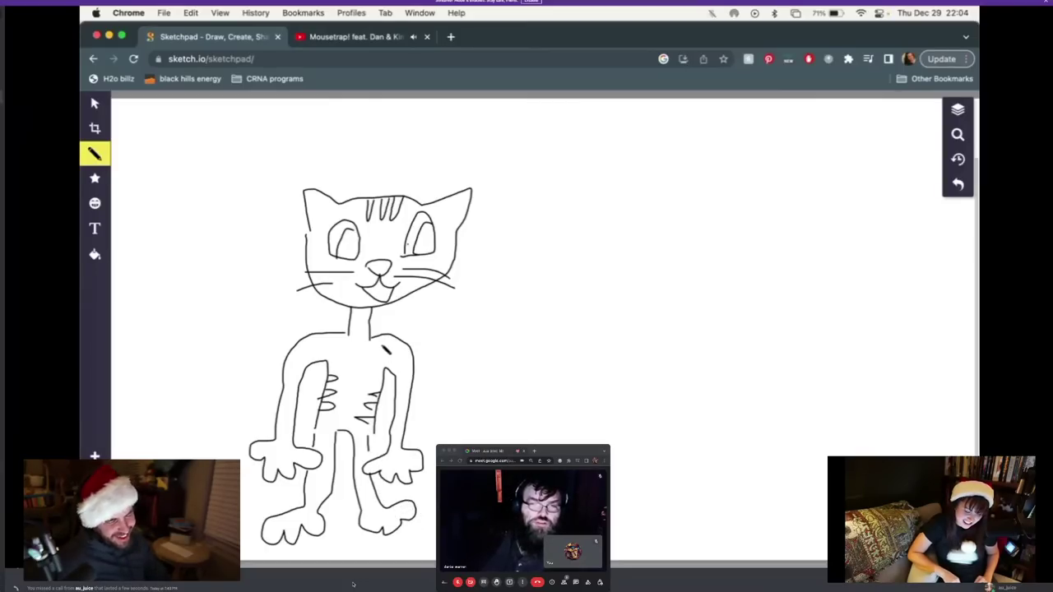
pyautogui.moveTo(391, 209)
pyautogui.mouseDown()
pyautogui.moveTo(399, 218)
pyautogui.moveTo(370, 214)
pyautogui.moveTo(380, 226)
pyautogui.moveTo(403, 217)
pyautogui.moveTo(393, 210)
pyautogui.mouseUp()
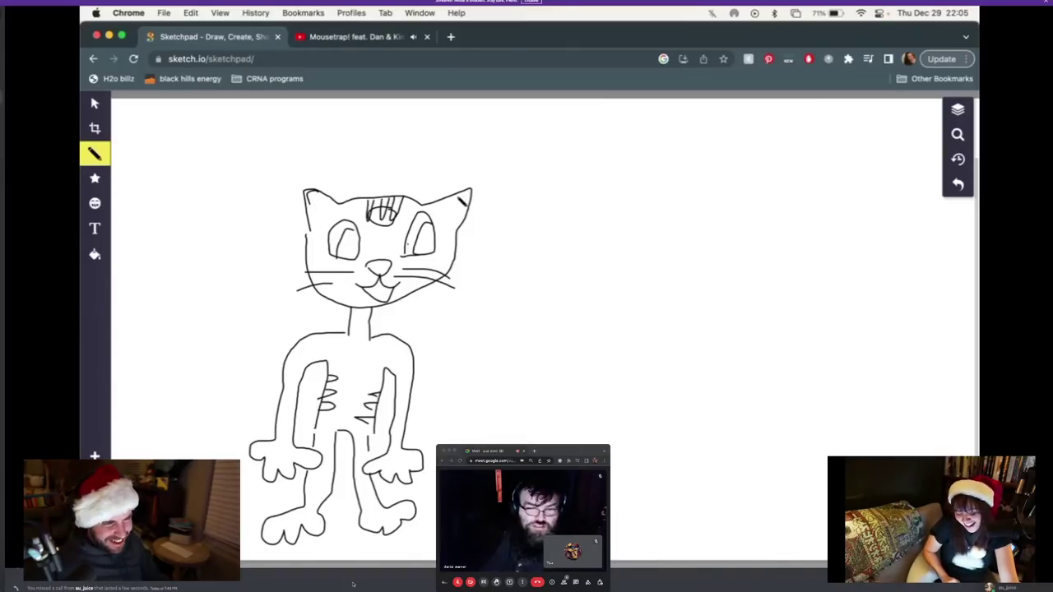
pyautogui.moveTo(471, 193); pyautogui.dragTo(469, 213)
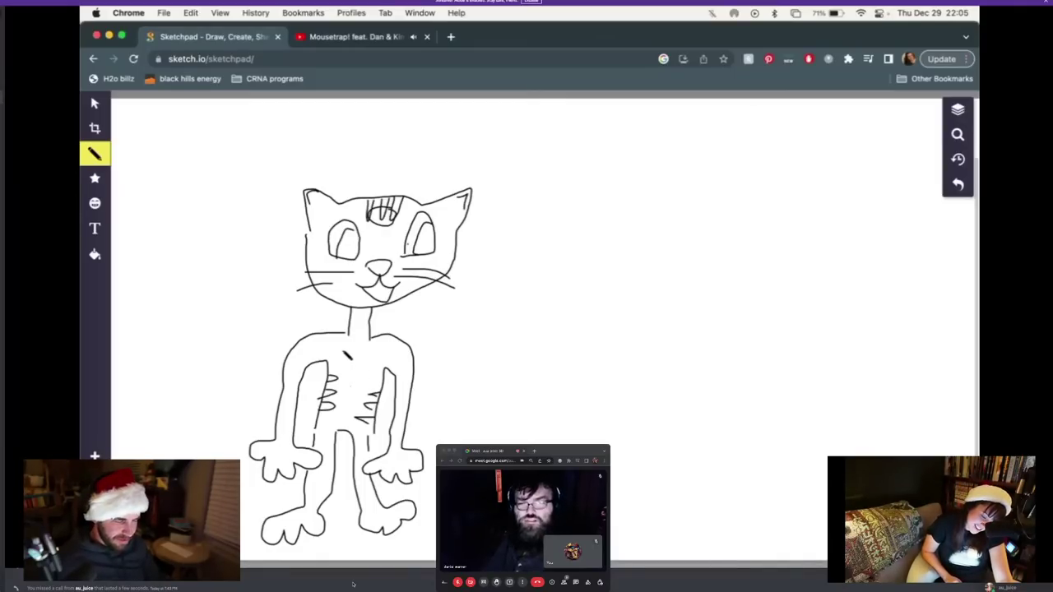
# Draw an oval belly patch with a navel dot, a curved tail with bands near its tip, and short stripes on both arms
pyautogui.moveTo(343, 359)
pyautogui.mouseDown()
pyautogui.moveTo(339, 421)
pyautogui.moveTo(367, 426)
pyautogui.moveTo(375, 362)
pyautogui.moveTo(346, 354)
pyautogui.mouseUp()
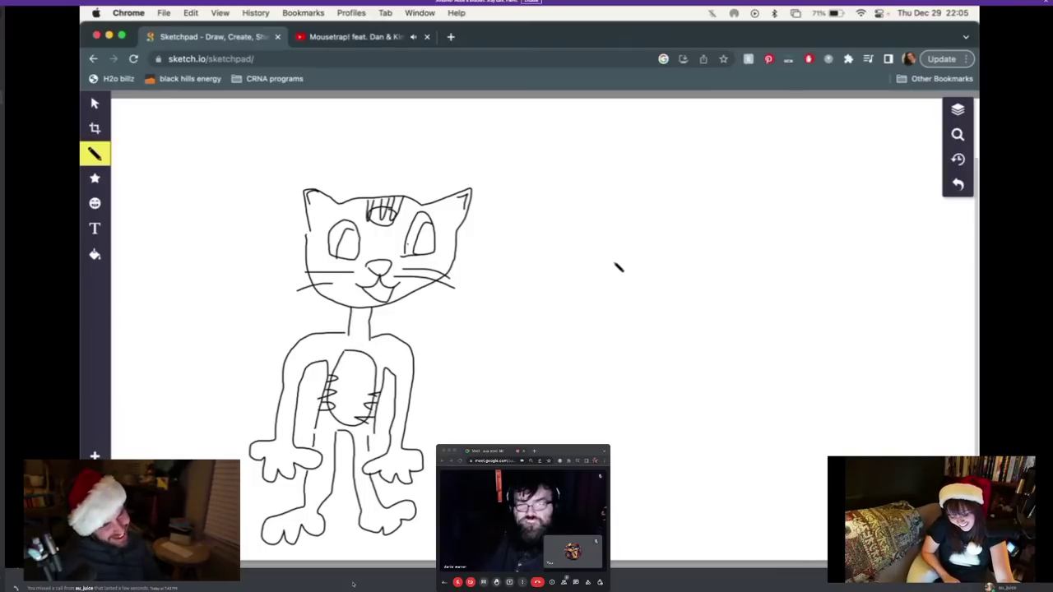
pyautogui.click(350, 404)
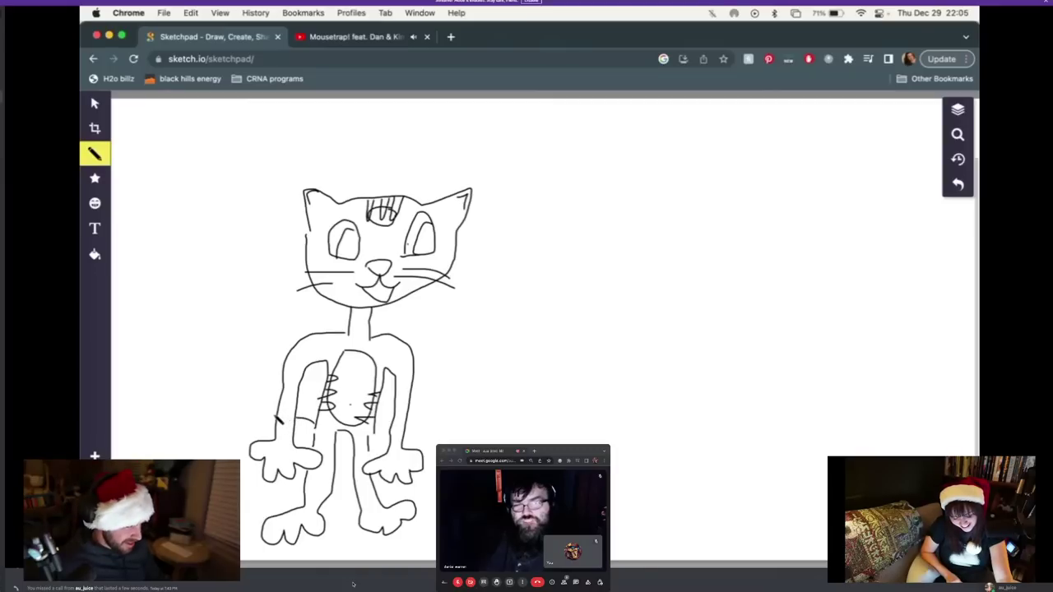
pyautogui.moveTo(275, 416)
pyautogui.mouseDown()
pyautogui.moveTo(233, 391)
pyautogui.moveTo(212, 395)
pyautogui.moveTo(220, 422)
pyautogui.moveTo(283, 440)
pyautogui.mouseUp()
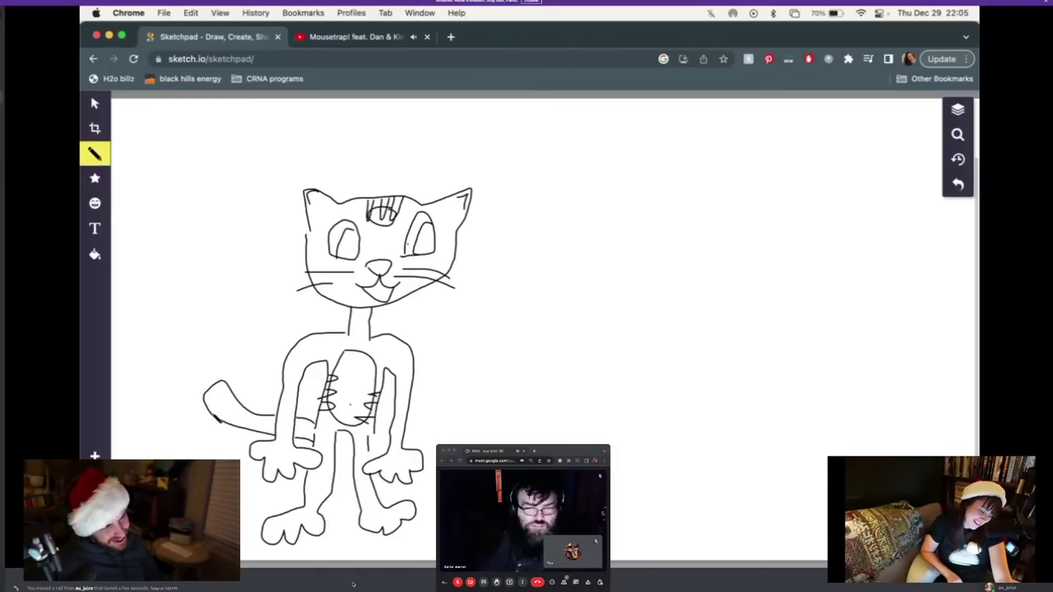
pyautogui.moveTo(213, 414)
pyautogui.mouseDown()
pyautogui.moveTo(245, 403)
pyautogui.moveTo(217, 423)
pyautogui.moveTo(248, 405)
pyautogui.mouseUp()
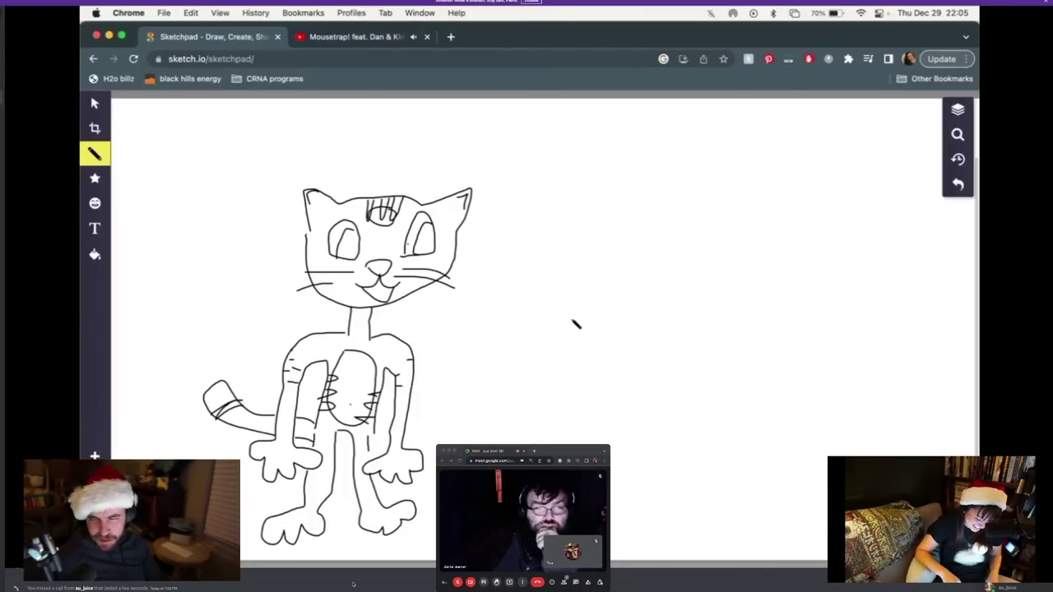
# Capture a screenshot of the area around the finished cat drawing
pyautogui.press('super+shift+4')
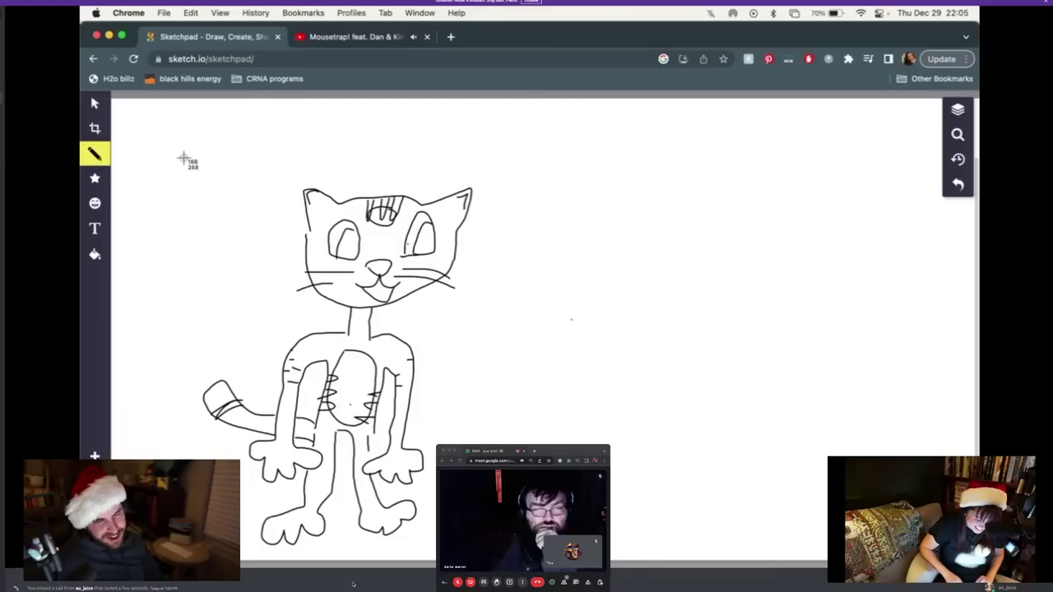
pyautogui.moveTo(154, 145); pyautogui.dragTo(516, 561)
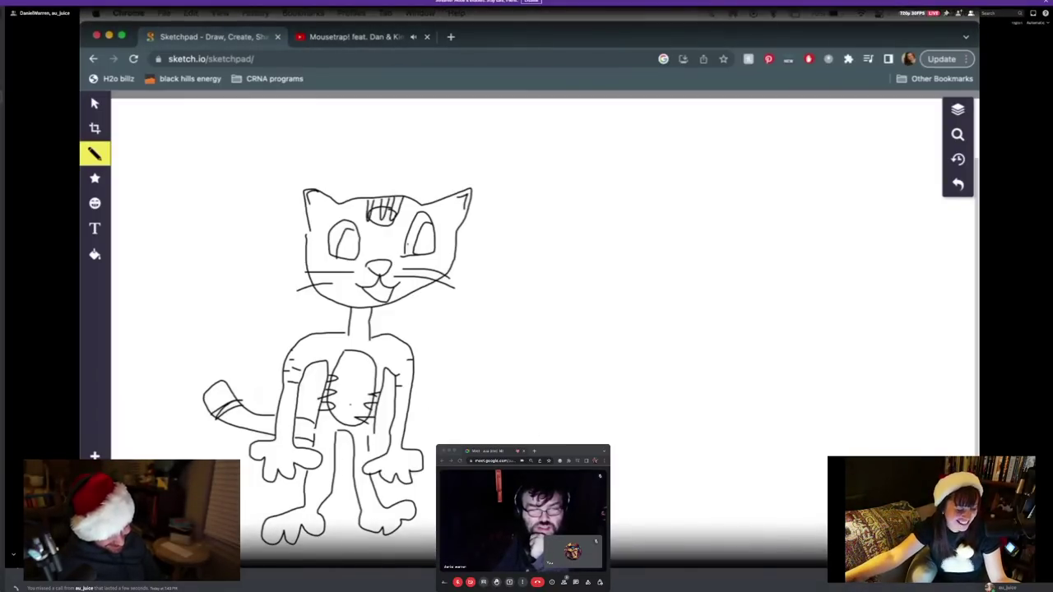
# Switch the Discord call to the shared Photoshop bar scene and zoom to frame the singer with her foot on the speaker
pyautogui.press('super+Tab')
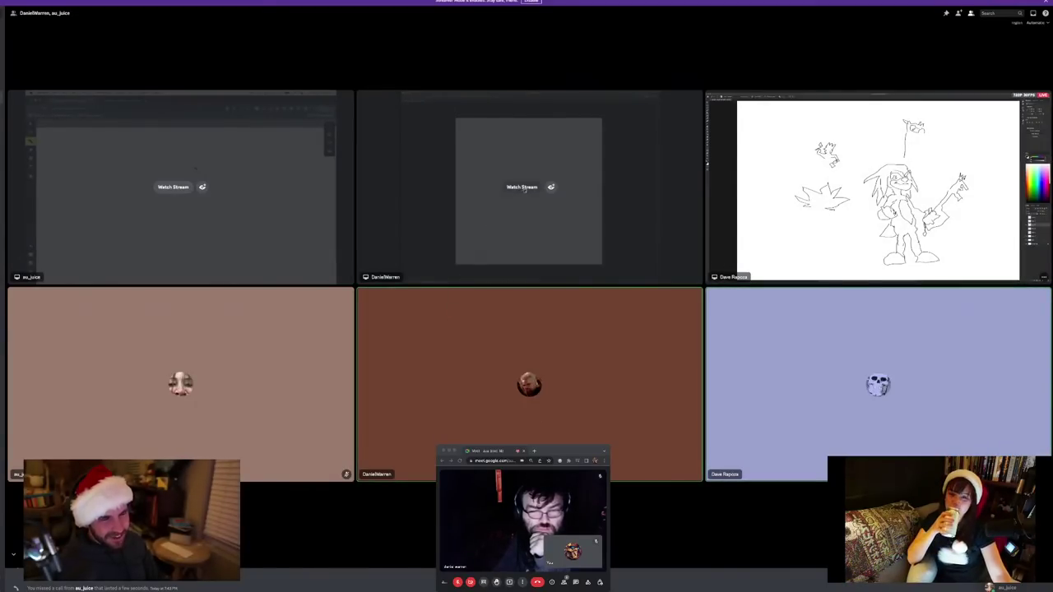
pyautogui.click(523, 189)
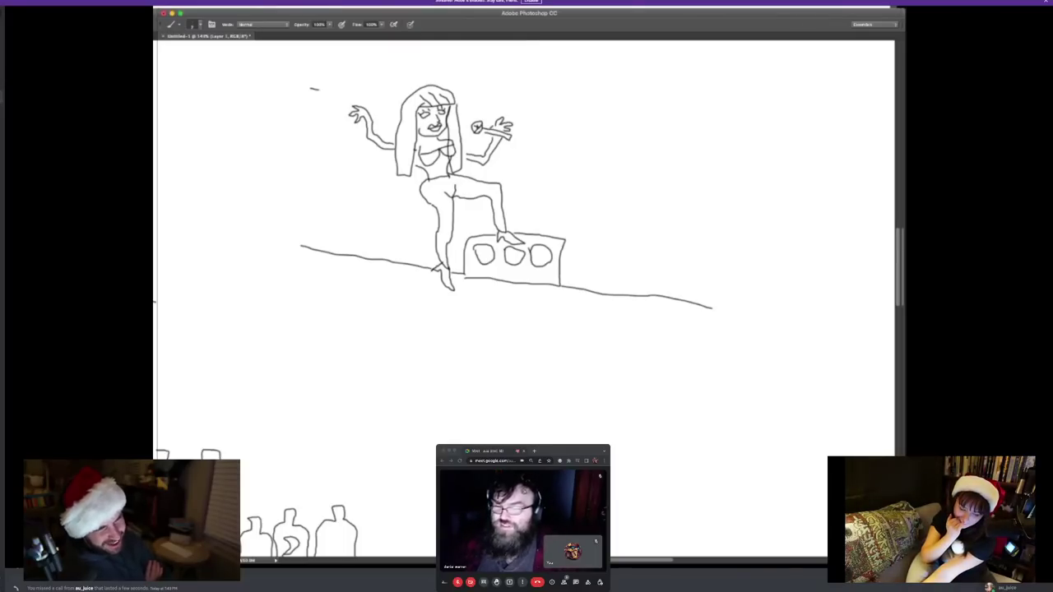
pyautogui.press('z')
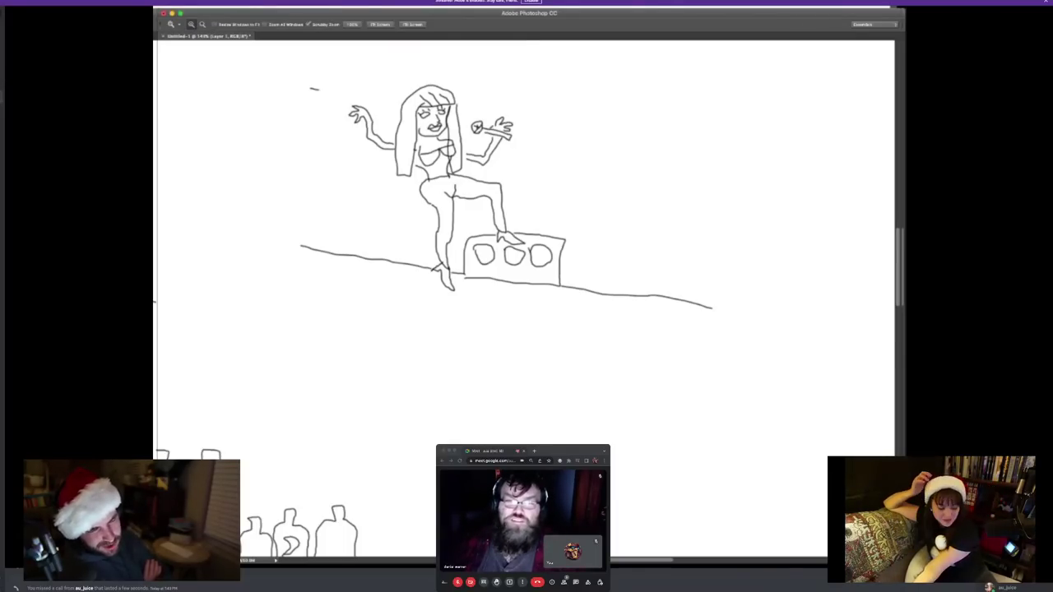
pyautogui.press('super+minus')
pyautogui.press('super+minus')
pyautogui.press('super+minus')
pyautogui.press('super+minus')
pyautogui.press('super+minus')
pyautogui.press('super+minus')
pyautogui.press('super+equal')
pyautogui.press('super+equal')
pyautogui.press('super+equal')
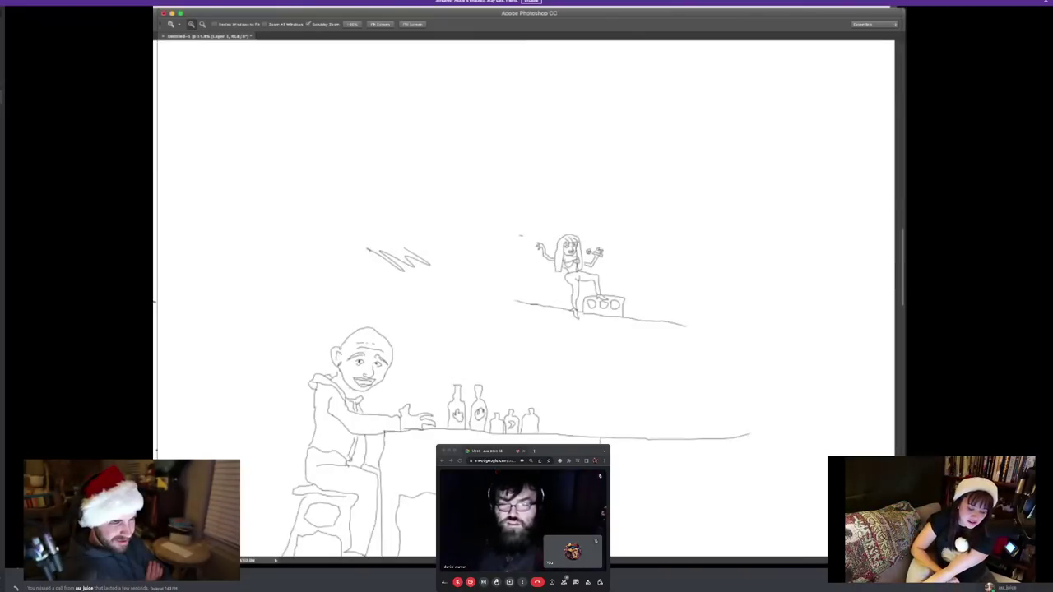
pyautogui.press('super+equal')
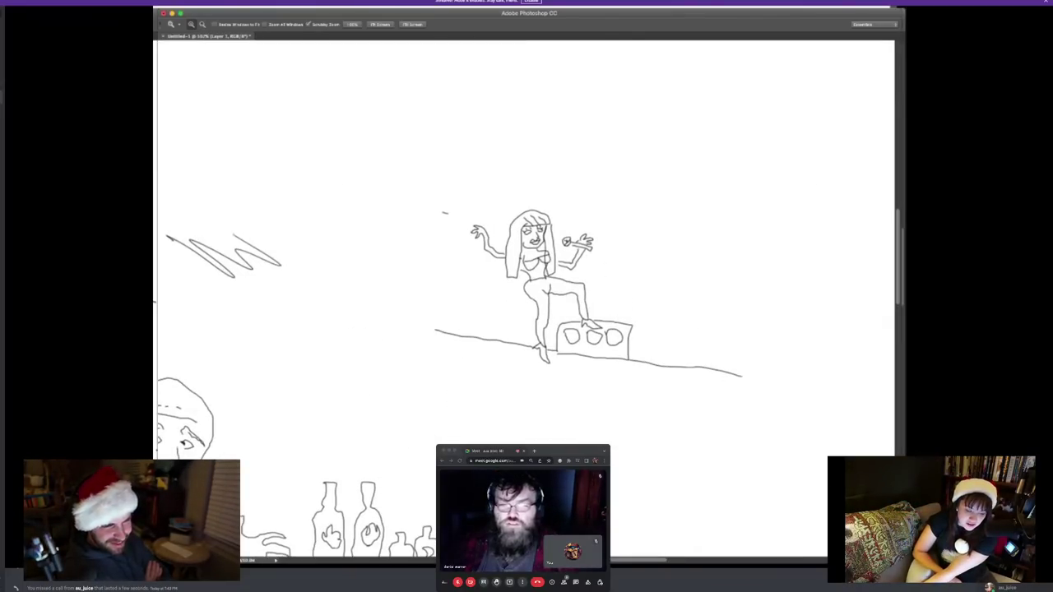
# Examine the singer with her foot on the speaker up close, and the whole bar scene on the canvas
pyautogui.press('super+equal')
pyautogui.press('super+equal')
pyautogui.press('super+minus')
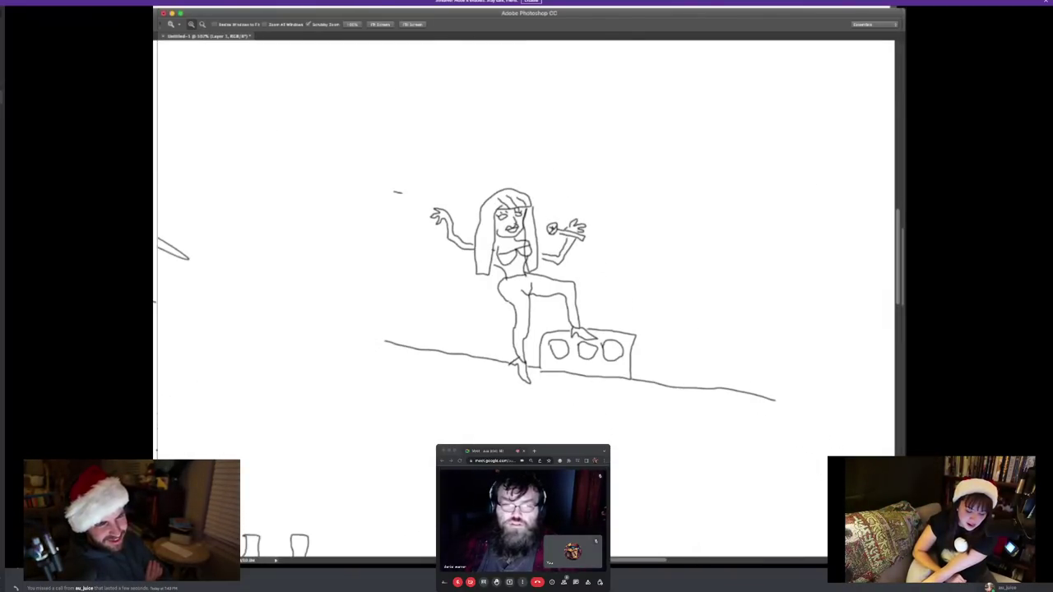
pyautogui.press('super+equal')
pyautogui.press('super+equal')
pyautogui.press('super+minus')
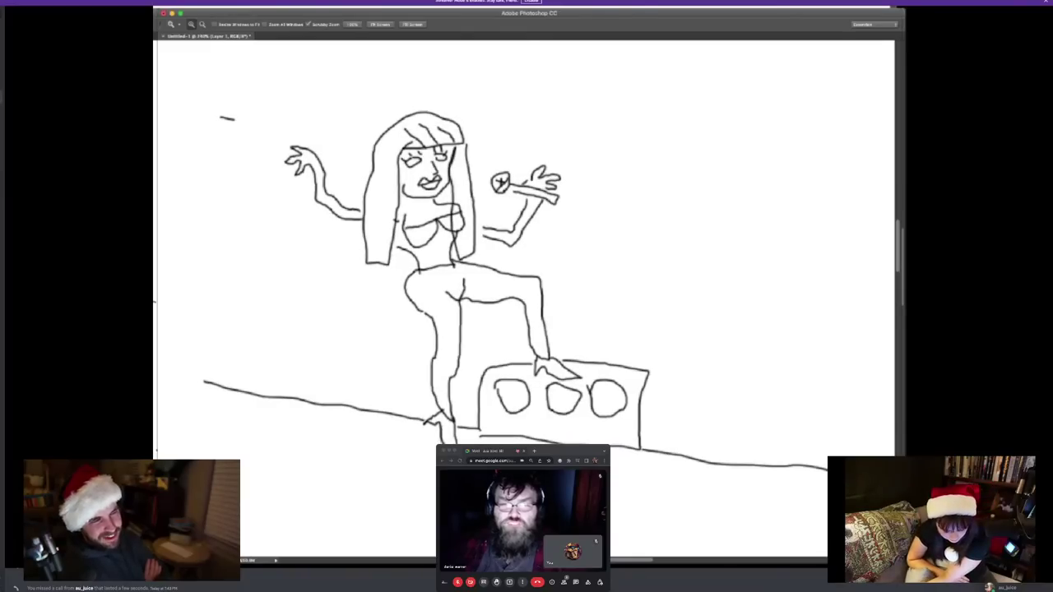
pyautogui.press('super+0')
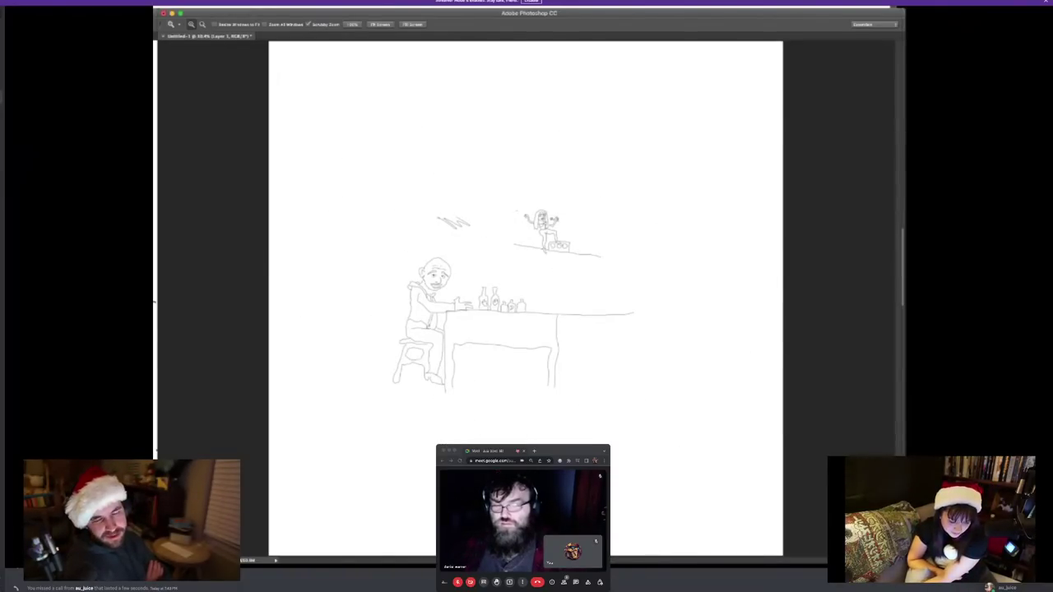
# With the Brush, outline a new figure's torso in an empty canvas area, with one shoulder, an outstretched arm and a waistband
pyautogui.press('super+equal')
pyautogui.press('super+equal')
pyautogui.hscroll(2, 469, 296)
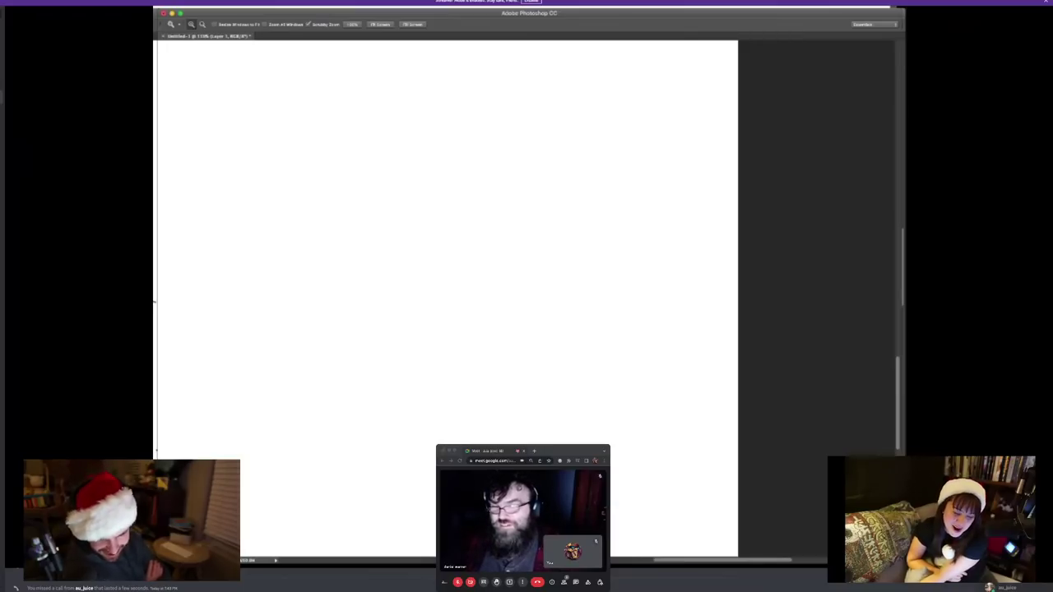
pyautogui.press('h')
pyautogui.hscroll(-3, 527, 296)
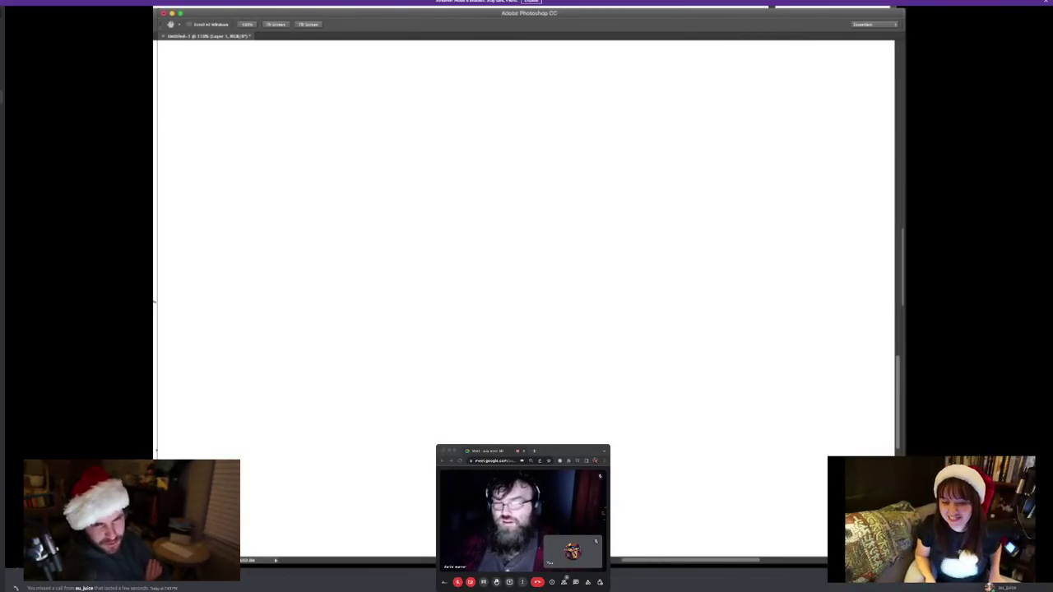
pyautogui.press('b')
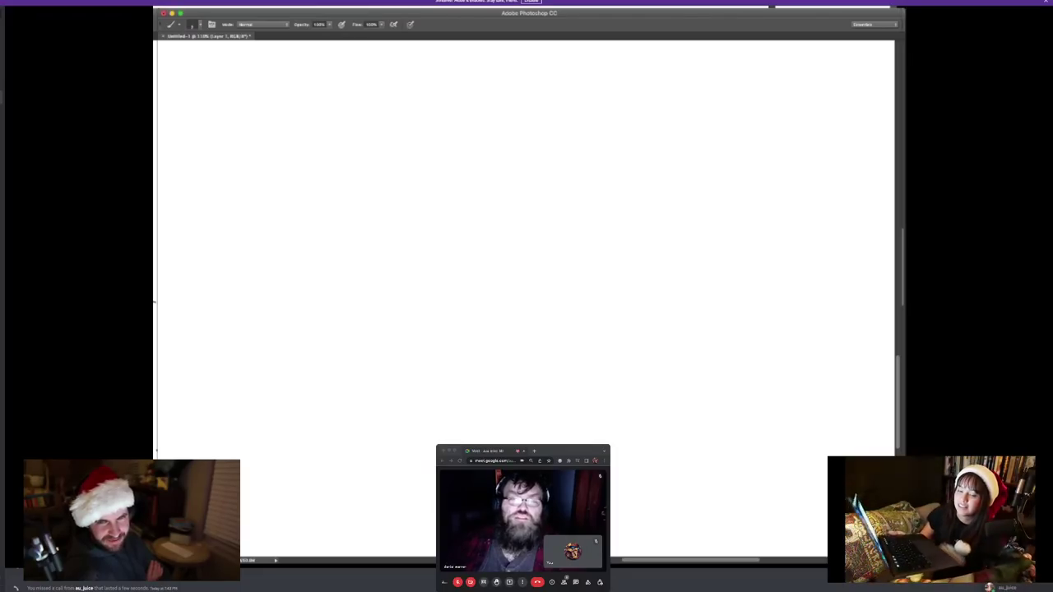
pyautogui.moveTo(219, 51); pyautogui.dragTo(240, 48)
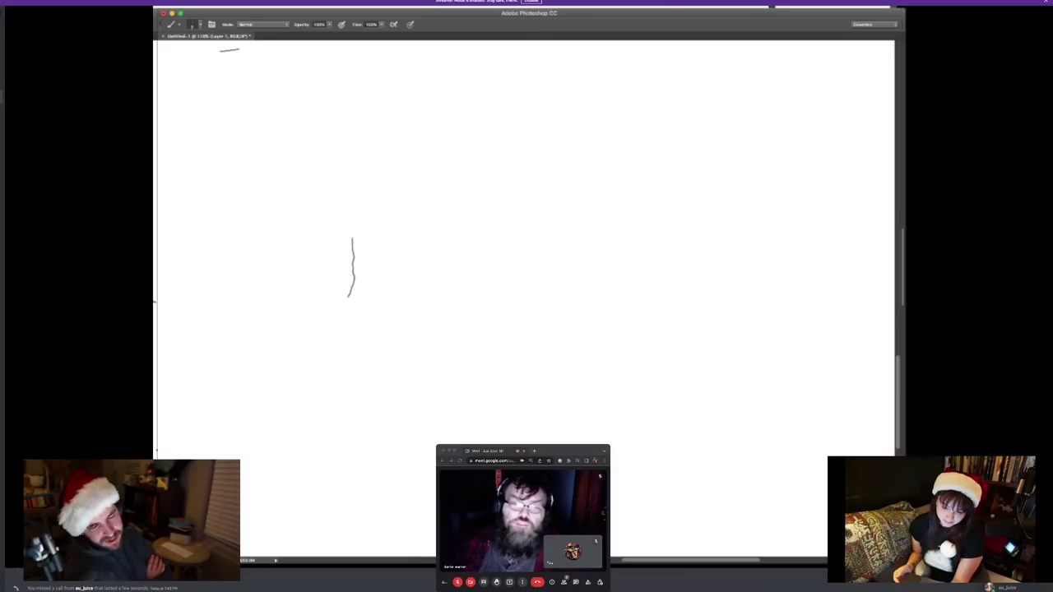
pyautogui.moveTo(352, 239); pyautogui.dragTo(380, 223)
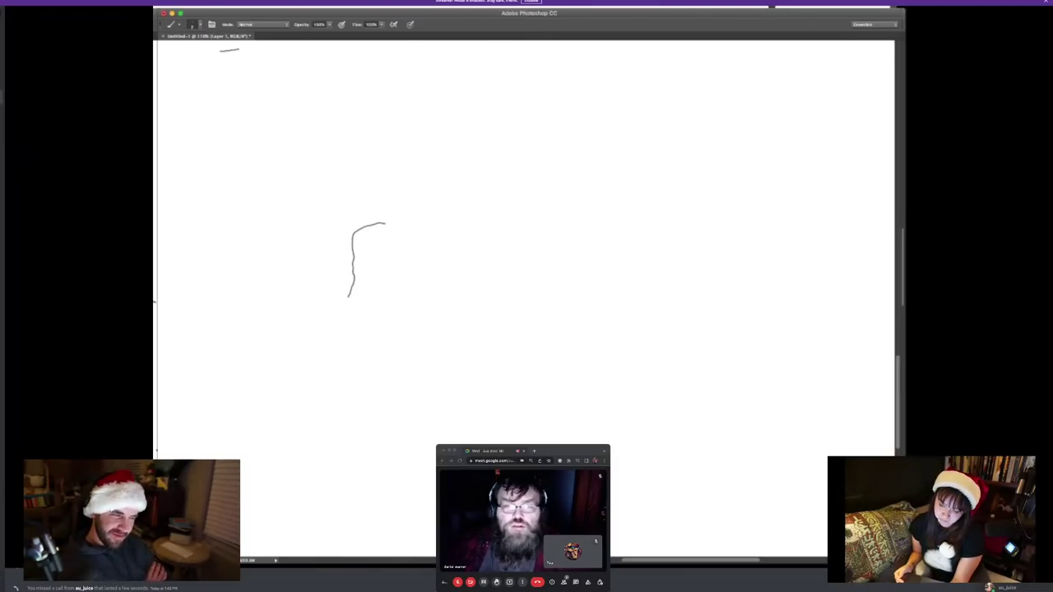
pyautogui.moveTo(438, 218)
pyautogui.mouseDown()
pyautogui.moveTo(511, 213)
pyautogui.moveTo(521, 234)
pyautogui.moveTo(446, 244)
pyautogui.moveTo(439, 285)
pyautogui.mouseUp()
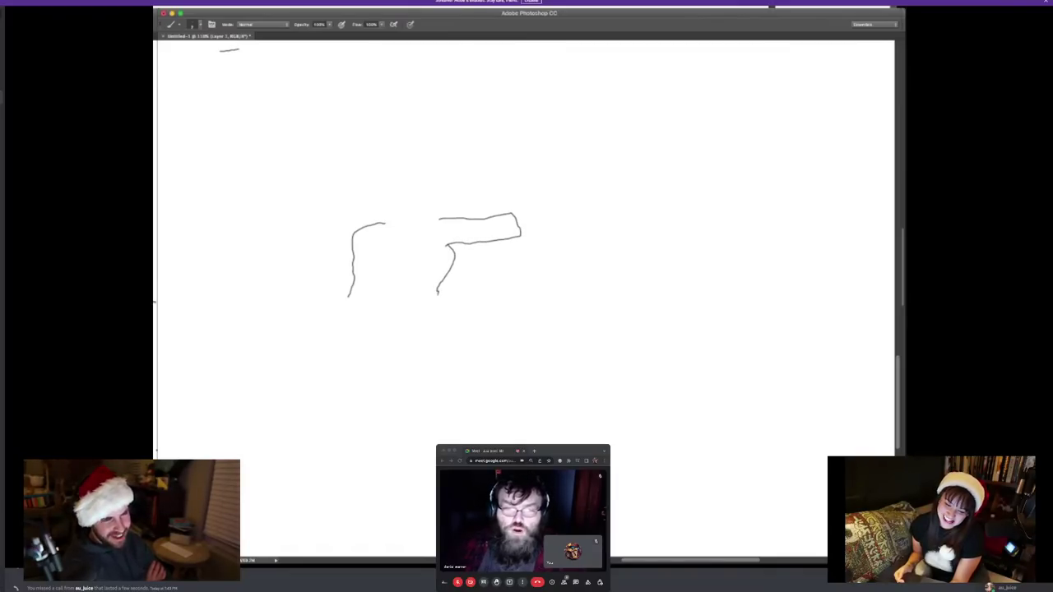
pyautogui.moveTo(408, 296)
pyautogui.mouseDown()
pyautogui.moveTo(374, 290)
pyautogui.moveTo(431, 290)
pyautogui.mouseUp()
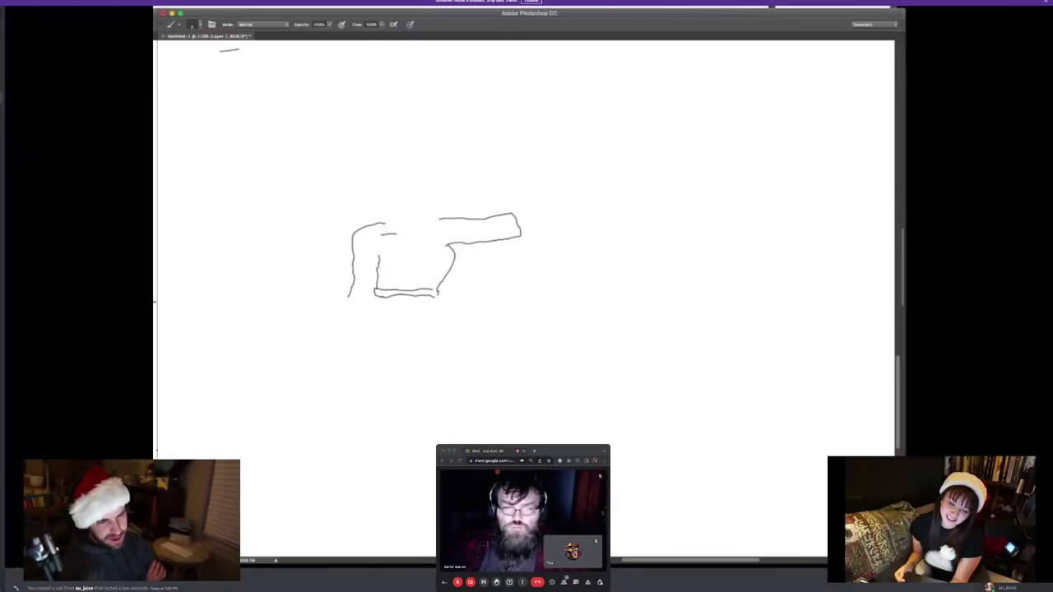
# Draw a block of ribbons on the figure's chest, and a cuffed fist at the outstretched arm holding a long pointer
pyautogui.moveTo(397, 235)
pyautogui.mouseDown()
pyautogui.moveTo(409, 247)
pyautogui.moveTo(383, 251)
pyautogui.mouseUp()
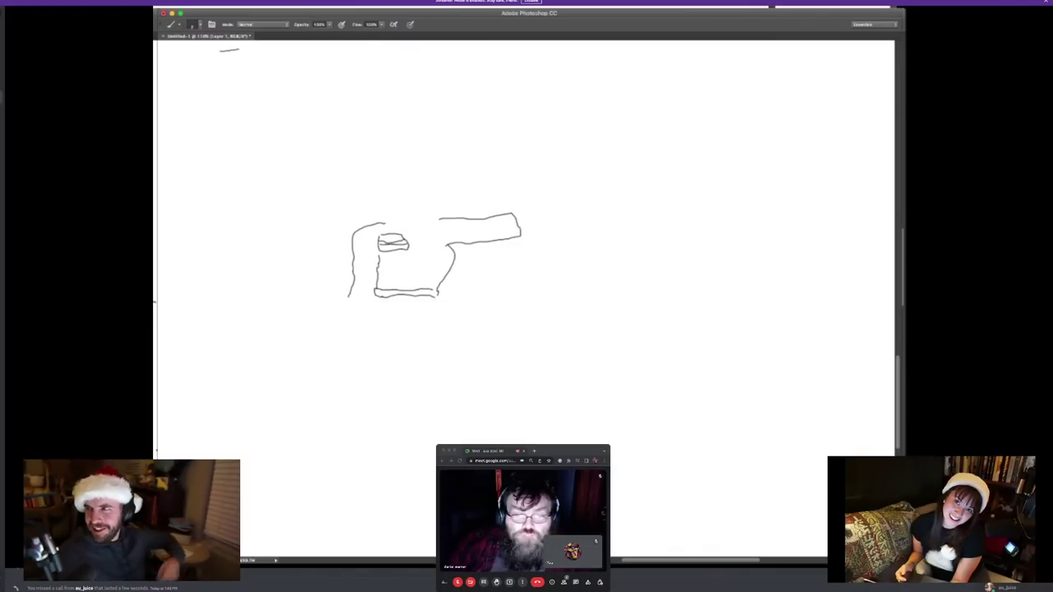
pyautogui.moveTo(381, 239); pyautogui.dragTo(395, 242)
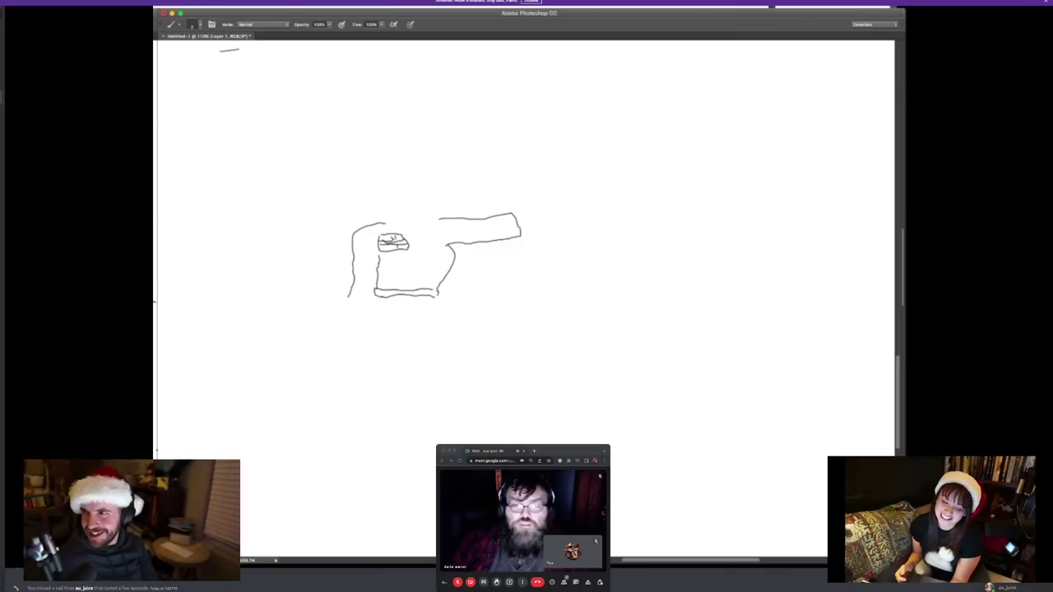
pyautogui.moveTo(504, 214)
pyautogui.mouseDown()
pyautogui.moveTo(505, 229)
pyautogui.moveTo(530, 211)
pyautogui.mouseUp()
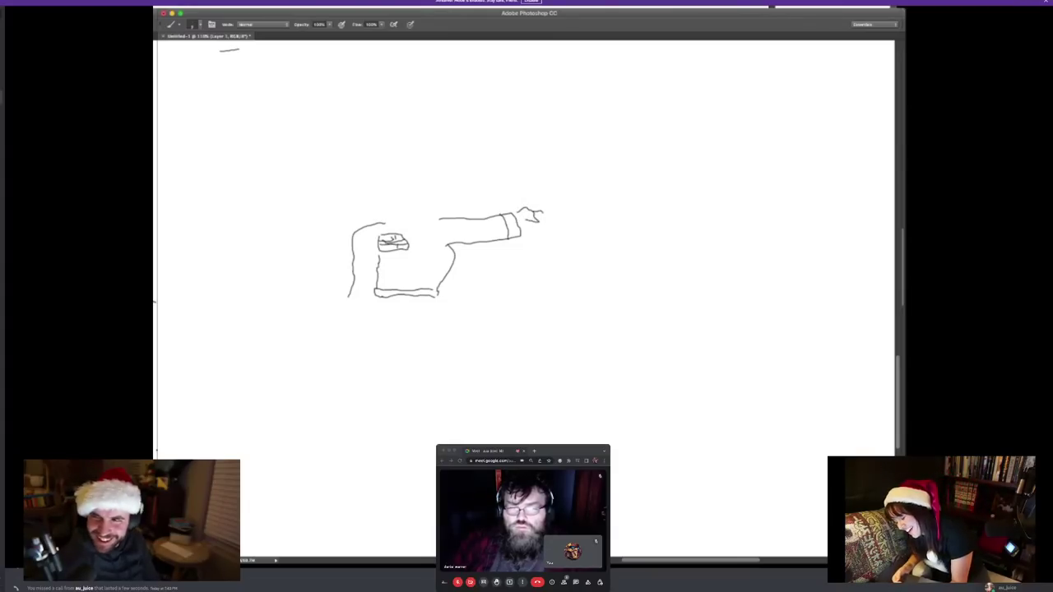
pyautogui.moveTo(541, 216); pyautogui.dragTo(601, 238)
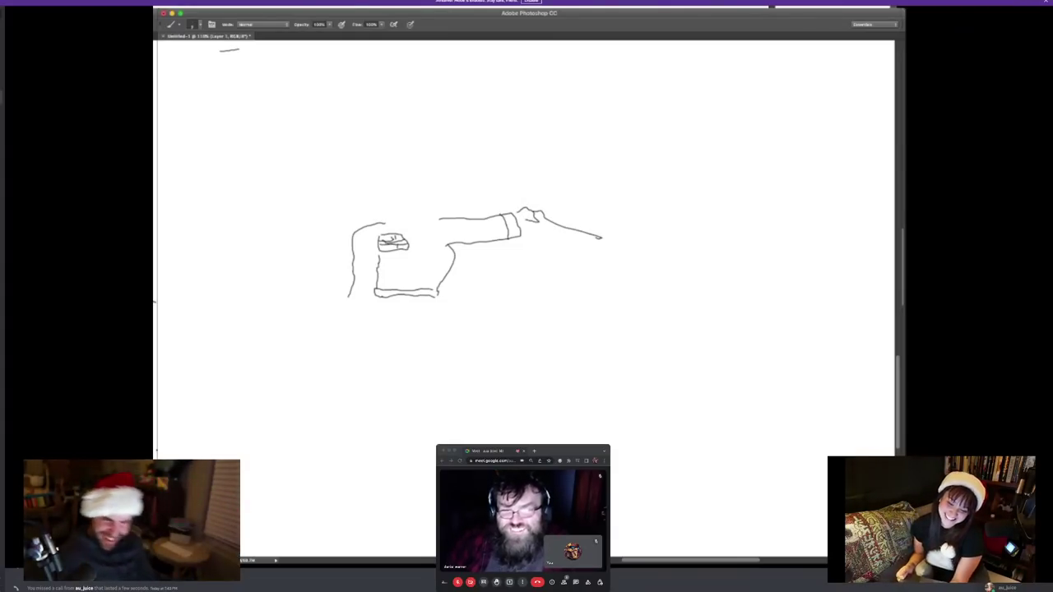
pyautogui.moveTo(523, 231); pyautogui.dragTo(540, 227)
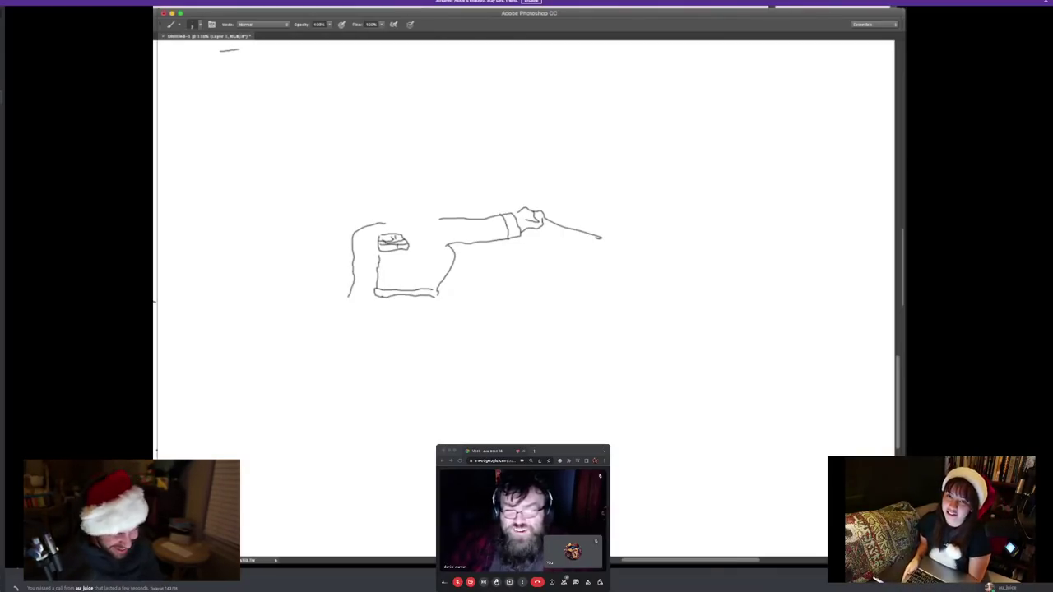
pyautogui.moveTo(532, 211)
pyautogui.mouseDown()
pyautogui.moveTo(604, 186)
pyautogui.moveTo(537, 213)
pyautogui.mouseUp()
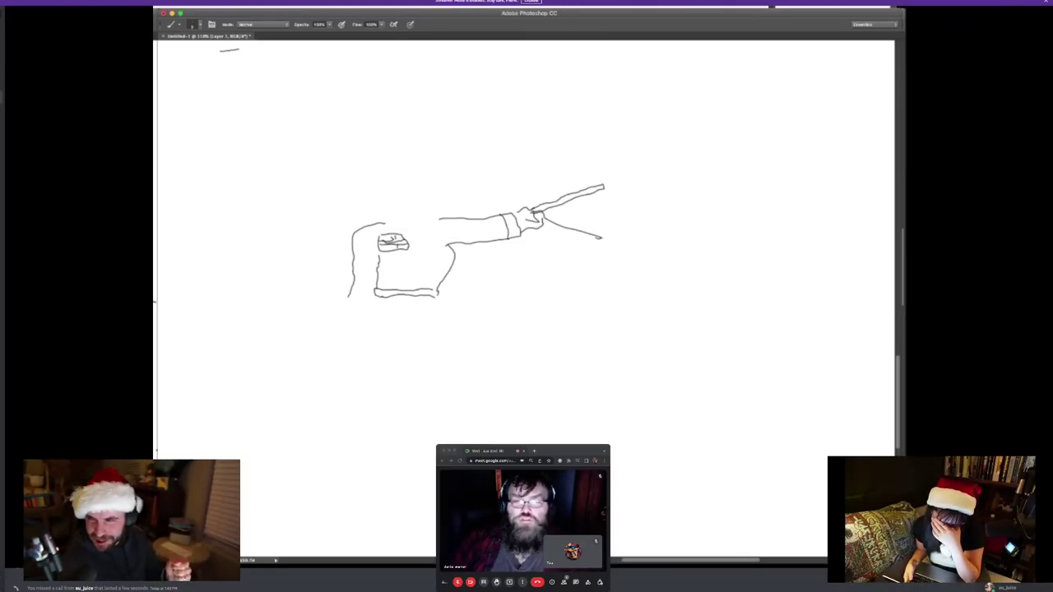
# Draw a large rectangular screen behind the pointer, and a projector box below with dashed beam lines reaching the screen's corners
pyautogui.moveTo(551, 179)
pyautogui.mouseDown()
pyautogui.moveTo(554, 105)
pyautogui.moveTo(575, 99)
pyautogui.moveTo(894, 107)
pyautogui.mouseUp()
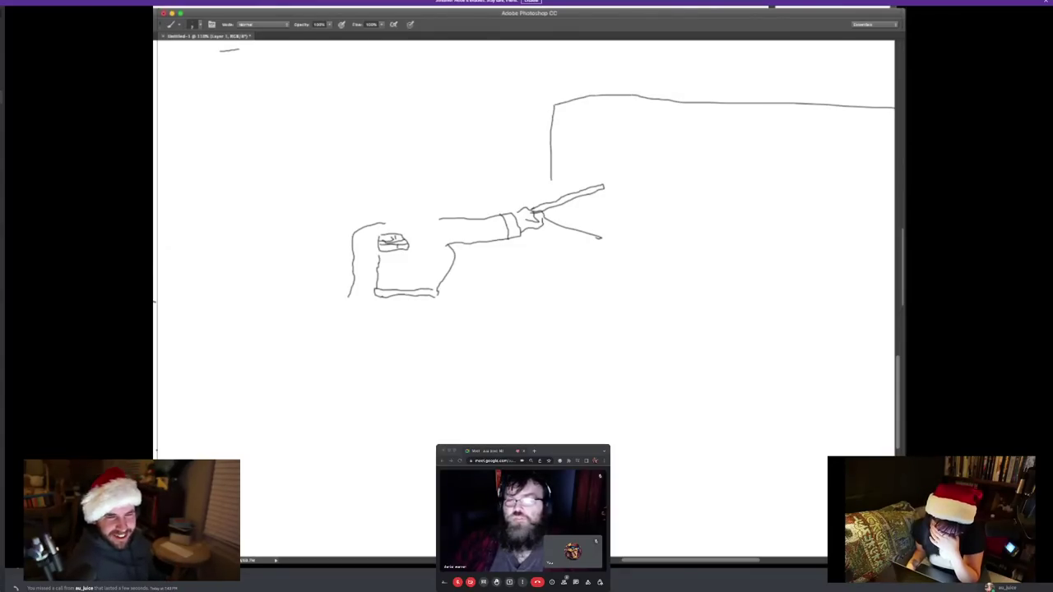
pyautogui.moveTo(809, 103)
pyautogui.mouseDown()
pyautogui.moveTo(549, 286)
pyautogui.moveTo(548, 192)
pyautogui.mouseUp()
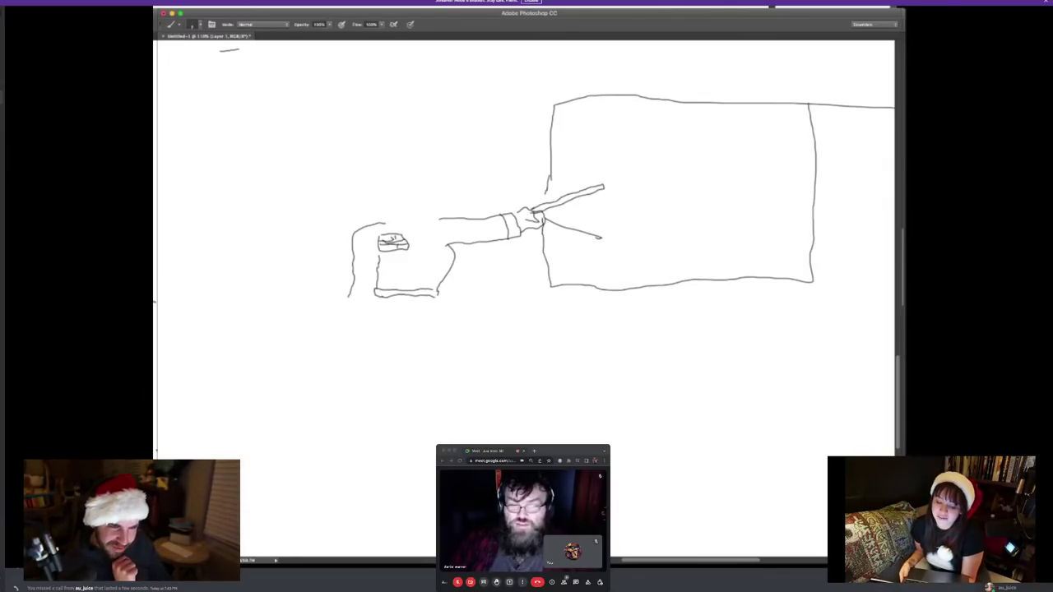
pyautogui.moveTo(439, 354)
pyautogui.mouseDown()
pyautogui.moveTo(440, 329)
pyautogui.moveTo(474, 327)
pyautogui.moveTo(510, 331)
pyautogui.moveTo(524, 354)
pyautogui.mouseUp()
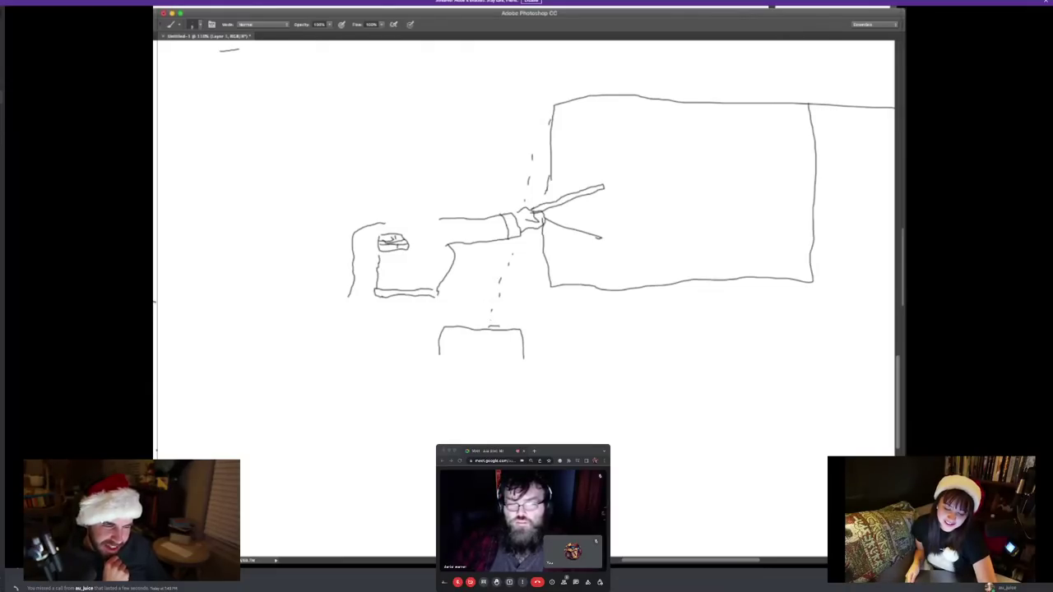
pyautogui.moveTo(602, 311); pyautogui.dragTo(614, 308)
pyautogui.moveTo(641, 301); pyautogui.dragTo(650, 299)
pyautogui.moveTo(658, 299); pyautogui.dragTo(688, 301)
pyautogui.moveTo(692, 301); pyautogui.dragTo(718, 300)
pyautogui.moveTo(735, 298); pyautogui.dragTo(756, 292)
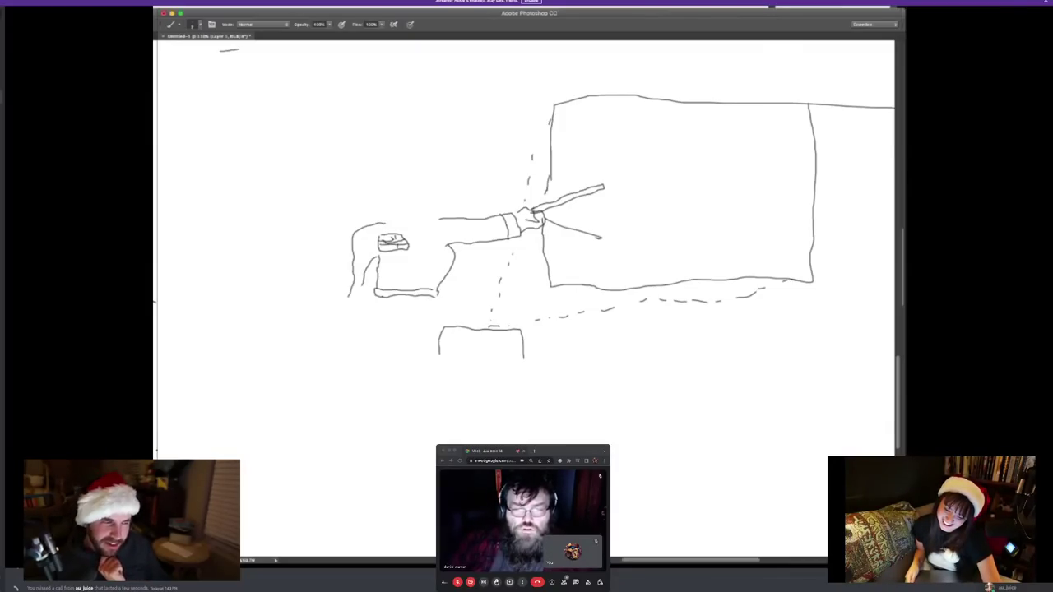
# Complete the figure's hanging sleeve and fill the shirt and both sleeves with irregular camouflage patches
pyautogui.moveTo(375, 263); pyautogui.dragTo(373, 298)
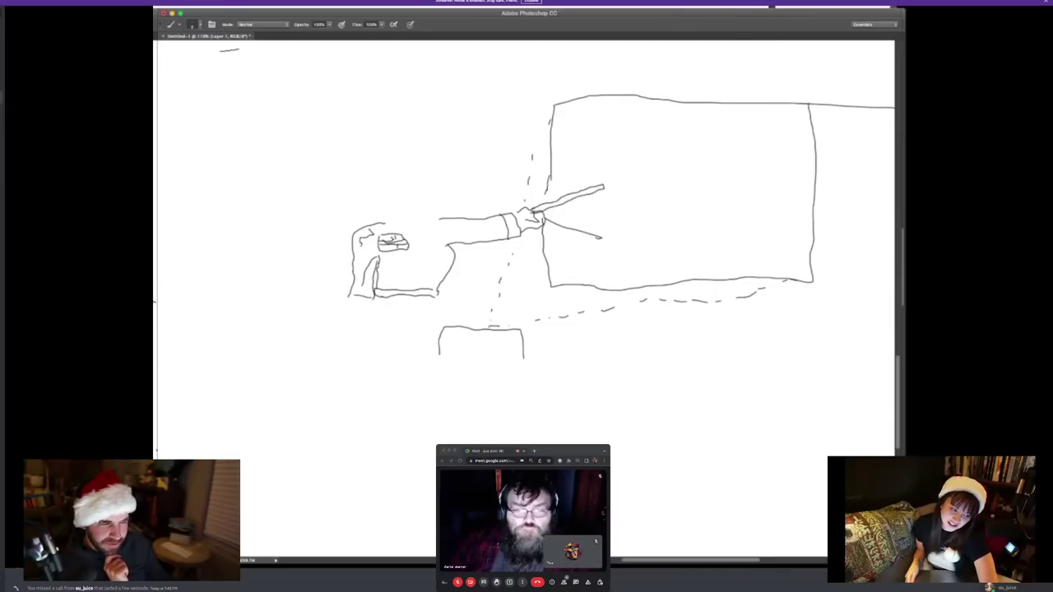
pyautogui.moveTo(365, 255); pyautogui.dragTo(353, 273)
pyautogui.moveTo(446, 268); pyautogui.dragTo(428, 281)
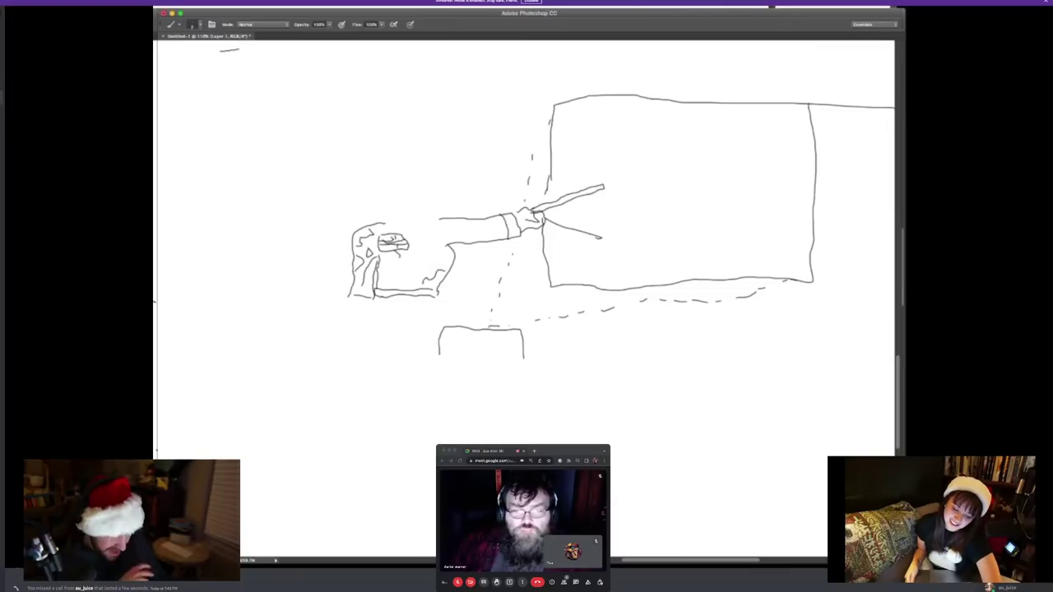
pyautogui.moveTo(396, 268); pyautogui.dragTo(383, 273)
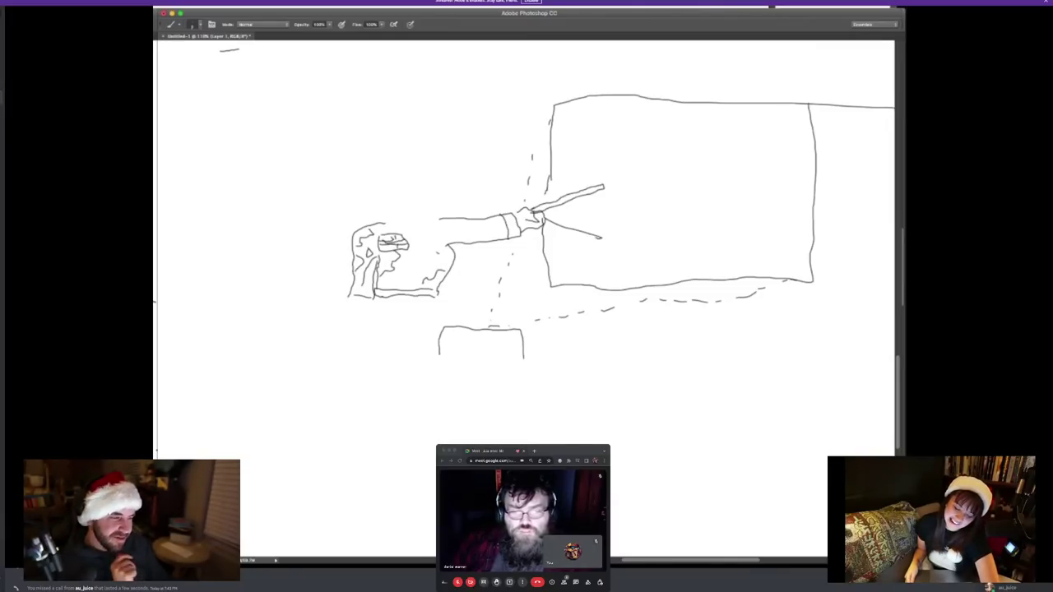
pyautogui.moveTo(437, 244); pyautogui.dragTo(434, 253)
pyautogui.moveTo(492, 223)
pyautogui.mouseDown()
pyautogui.moveTo(452, 233)
pyautogui.moveTo(471, 245)
pyautogui.mouseUp()
pyautogui.click(415, 254)
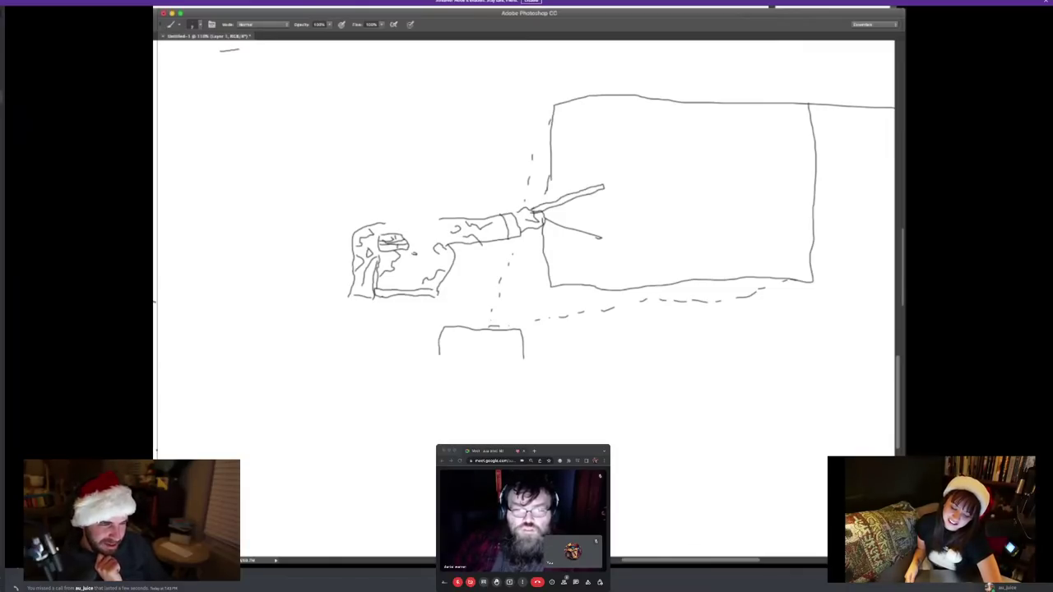
pyautogui.moveTo(391, 282); pyautogui.dragTo(398, 279)
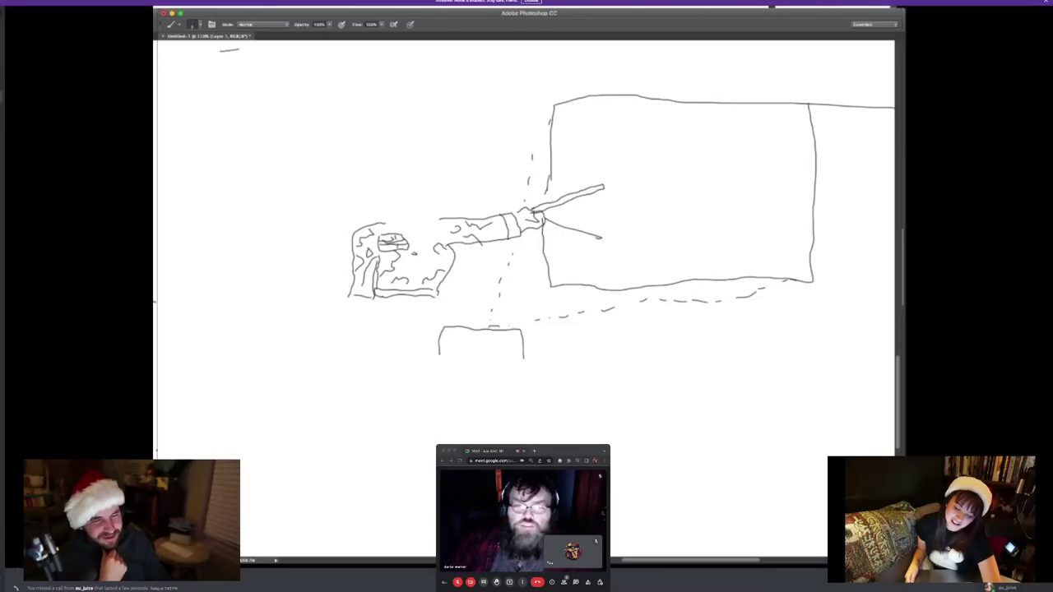
# Draw the figure's neck and head, with an ear, short hairline, stern eyes and brows, nose and a frowning mouth
pyautogui.moveTo(435, 220); pyautogui.dragTo(419, 220)
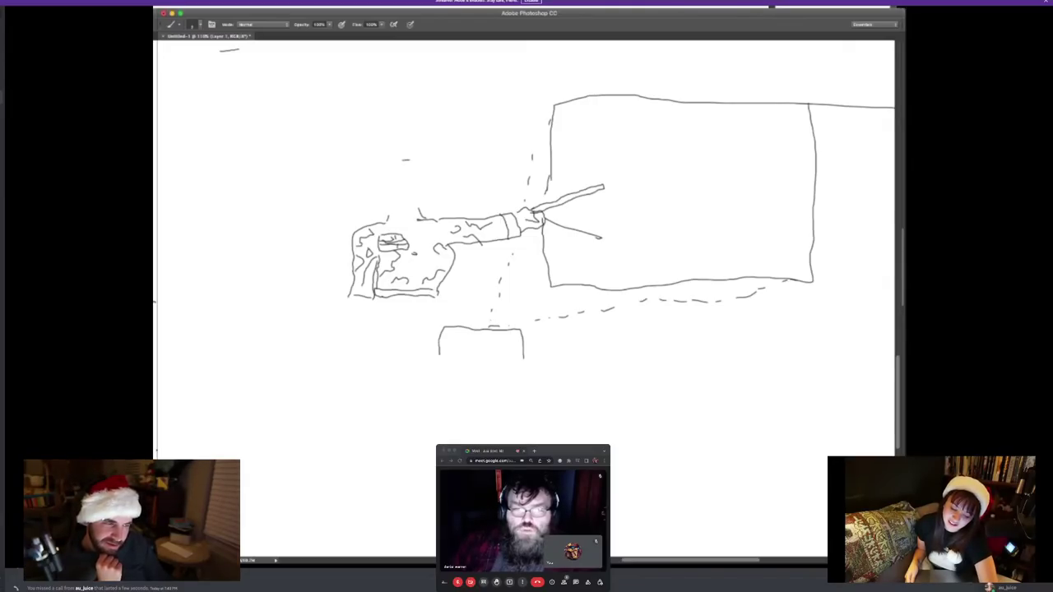
pyautogui.moveTo(409, 159); pyautogui.dragTo(420, 166)
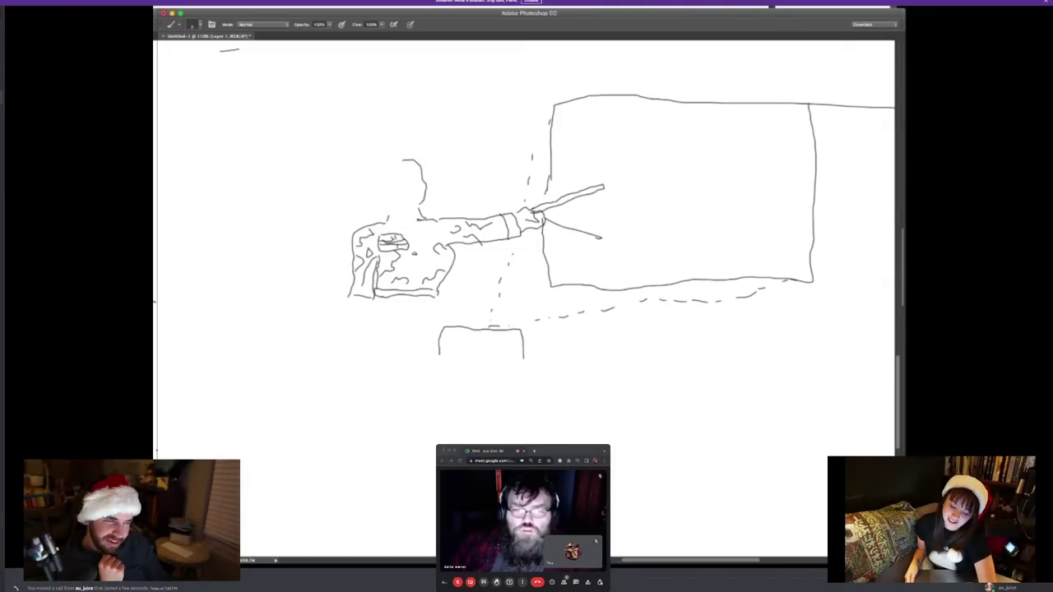
pyautogui.moveTo(421, 204); pyautogui.dragTo(397, 215)
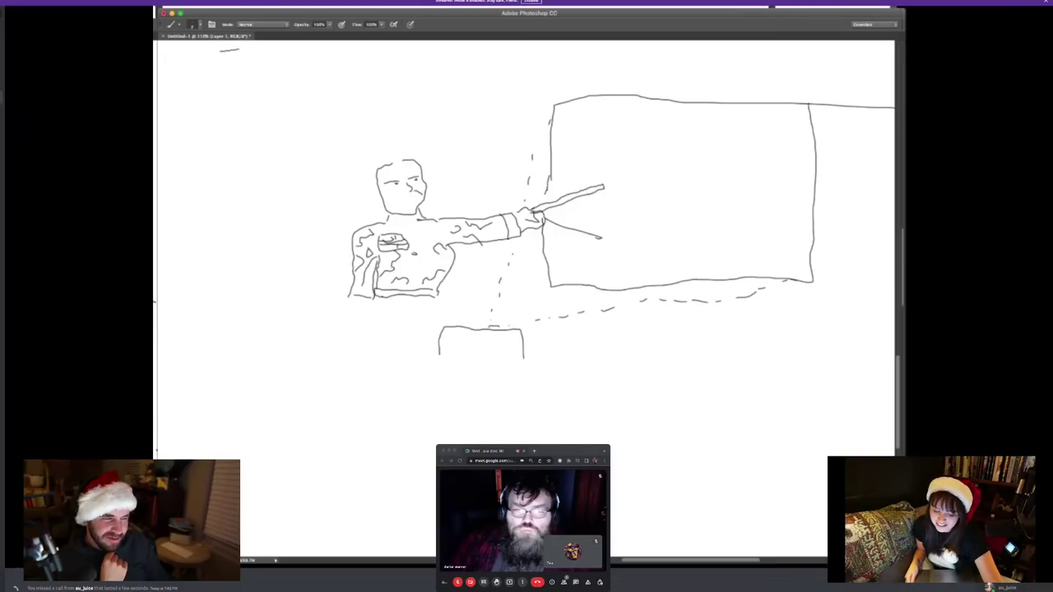
pyautogui.moveTo(395, 194); pyautogui.dragTo(417, 196)
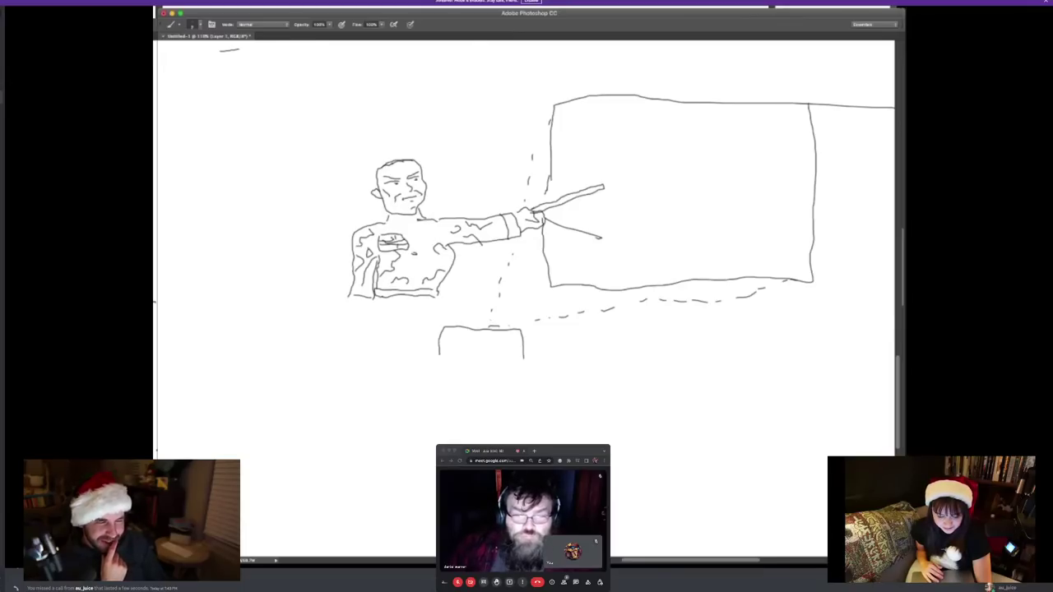
# Add a cuff and hand to the hanging arm, a seam down the outstretched arm's shoulder, and a collar at the neck
pyautogui.moveTo(350, 299)
pyautogui.mouseDown()
pyautogui.moveTo(375, 307)
pyautogui.moveTo(353, 319)
pyautogui.moveTo(369, 327)
pyautogui.mouseUp()
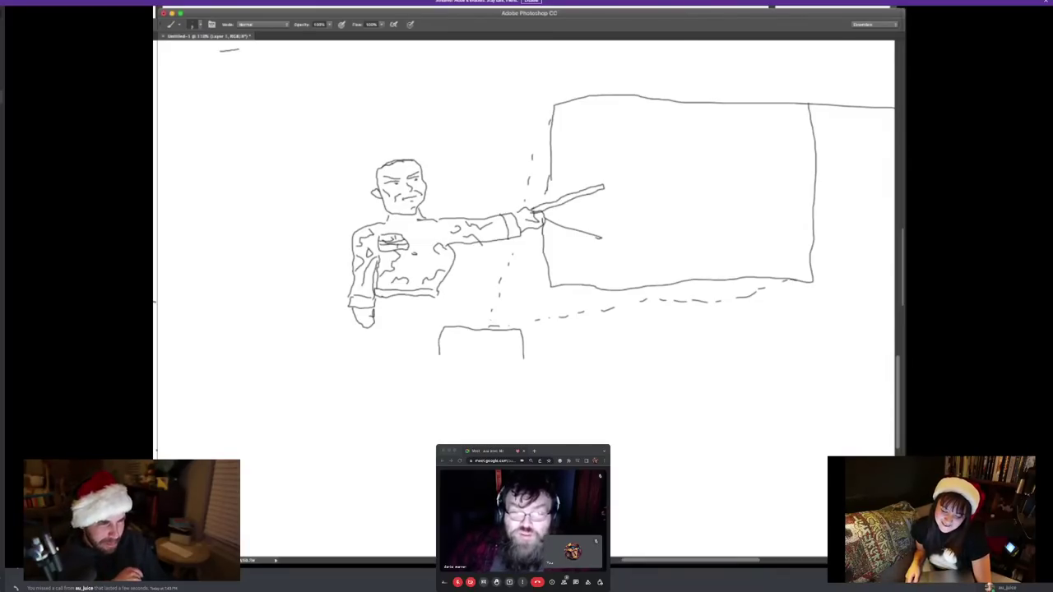
pyautogui.moveTo(445, 226); pyautogui.dragTo(445, 282)
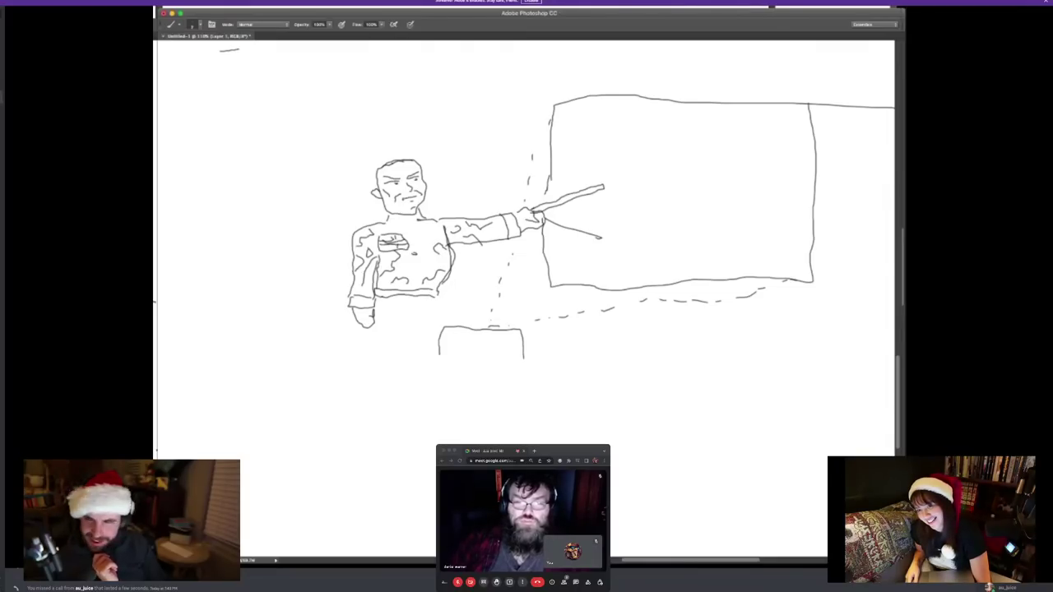
pyautogui.moveTo(419, 229)
pyautogui.mouseDown()
pyautogui.moveTo(388, 228)
pyautogui.moveTo(409, 222)
pyautogui.mouseUp()
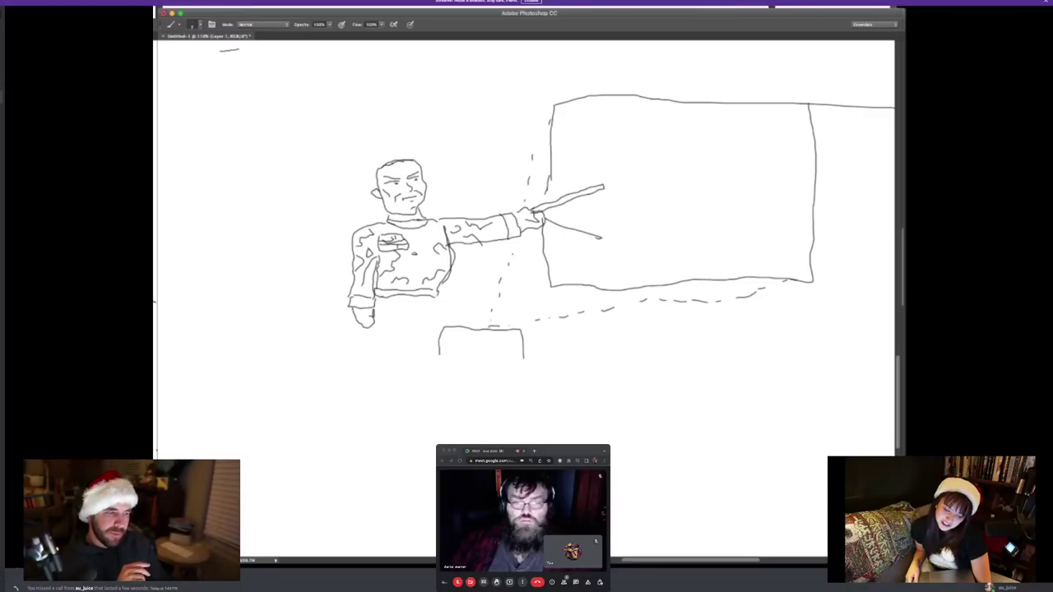
# Draw the officer's trousers with a fly crease and camouflage patches, and run a front seam down the middle of the shirt
pyautogui.moveTo(438, 296); pyautogui.dragTo(441, 327)
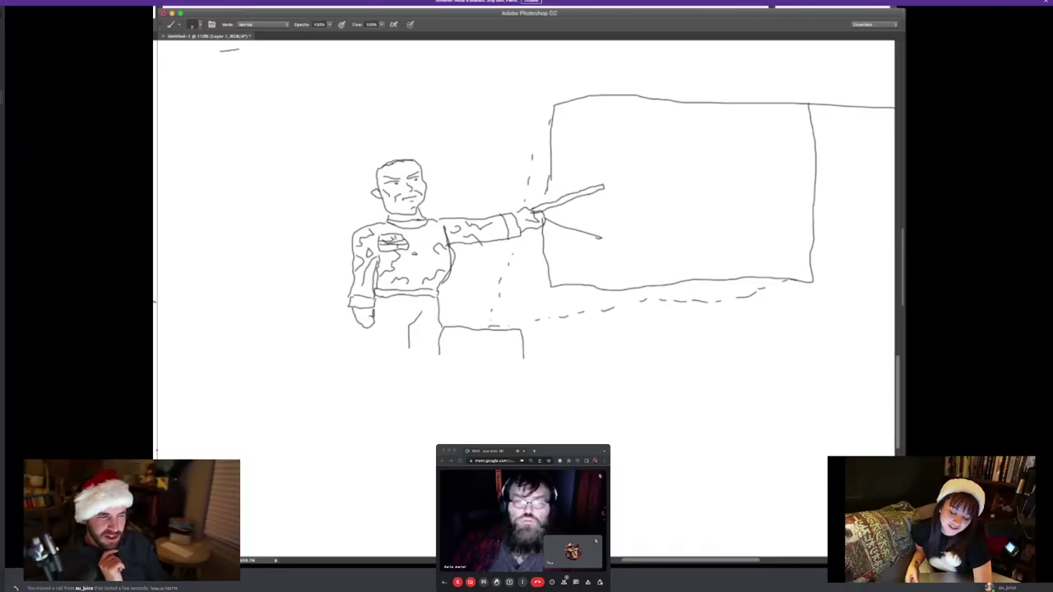
pyautogui.moveTo(372, 326); pyautogui.dragTo(369, 356)
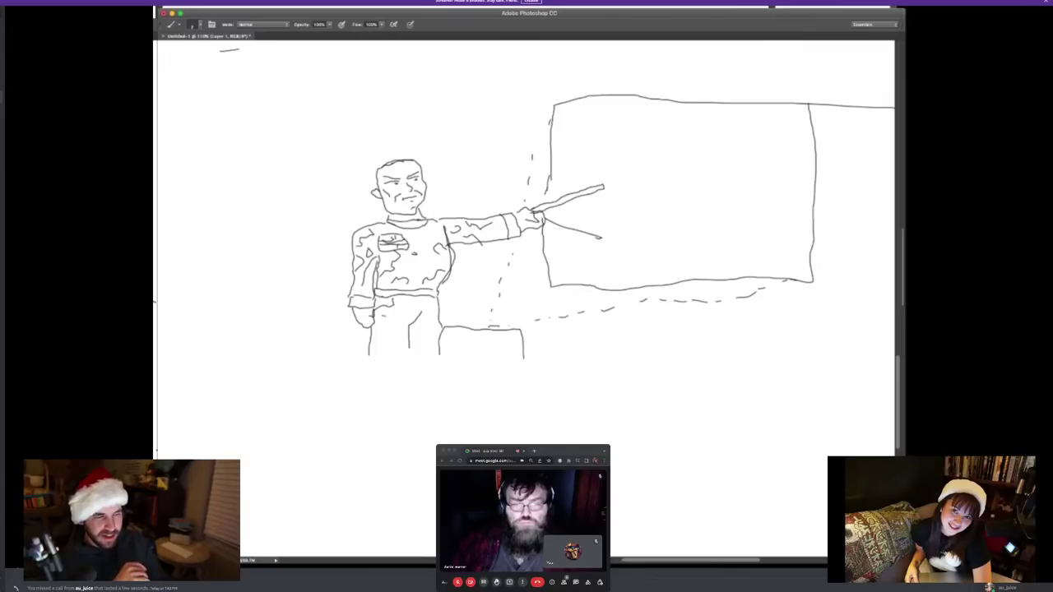
pyautogui.moveTo(381, 318); pyautogui.dragTo(387, 322)
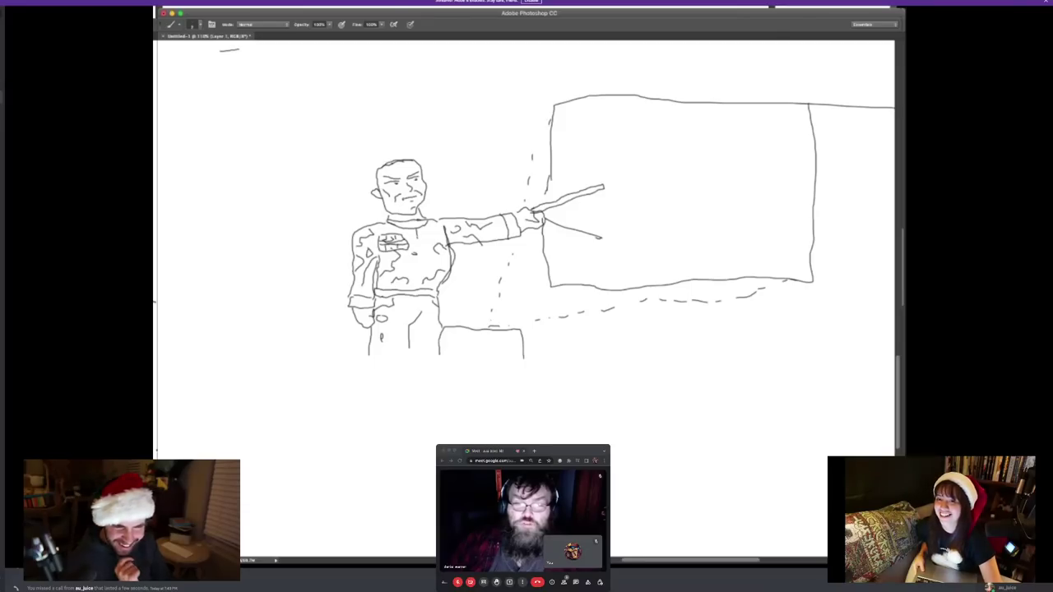
pyautogui.moveTo(417, 245); pyautogui.dragTo(416, 288)
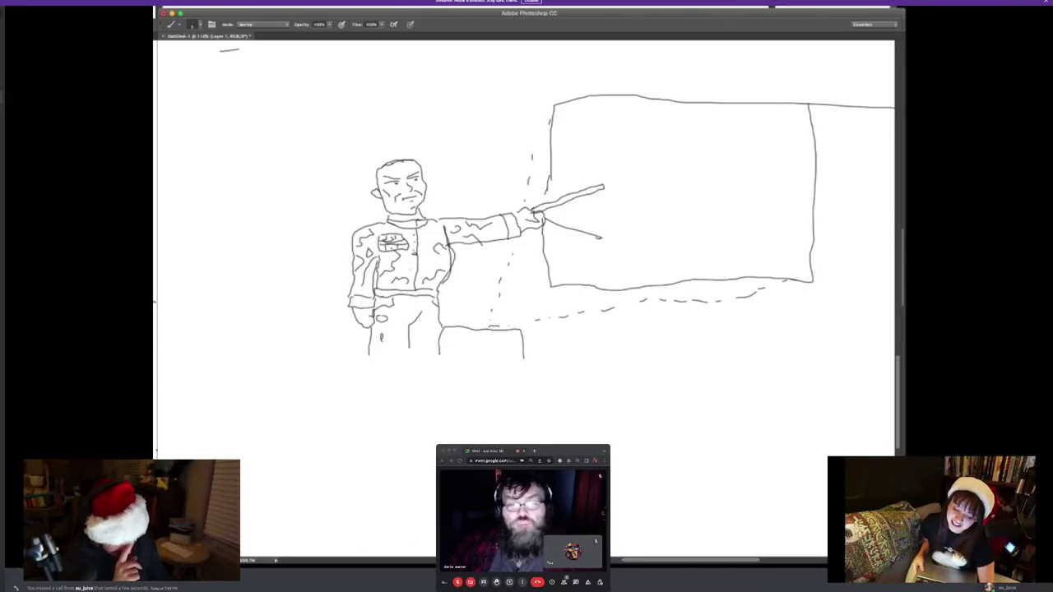
# Put a peaked officer's cap on the figure's head and draw a row of six audience head outlines across the foreground
pyautogui.moveTo(428, 154)
pyautogui.mouseDown()
pyautogui.moveTo(376, 171)
pyautogui.moveTo(420, 153)
pyautogui.moveTo(415, 141)
pyautogui.moveTo(376, 176)
pyautogui.mouseUp()
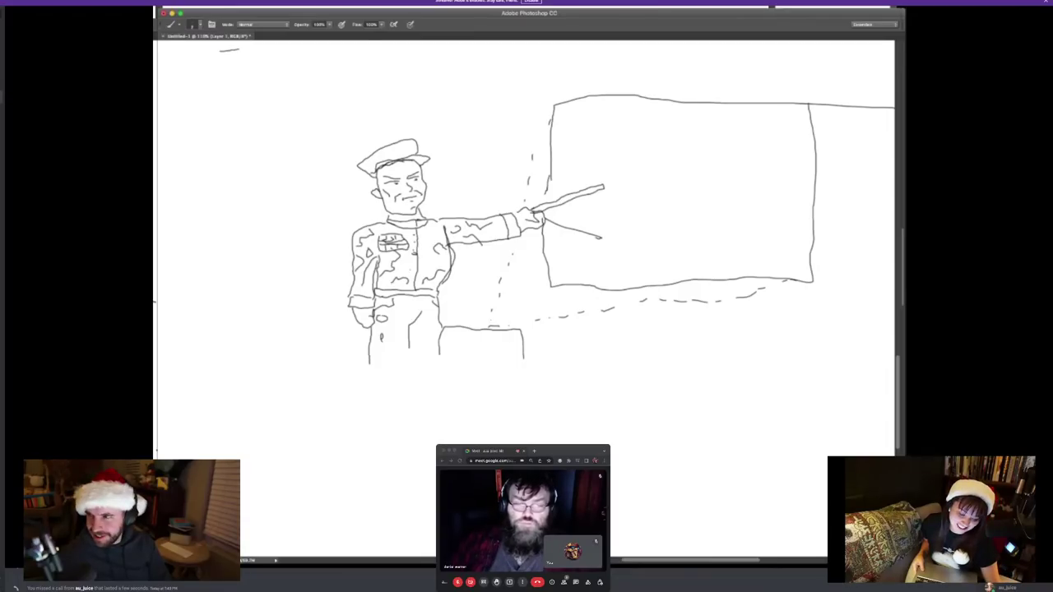
pyautogui.moveTo(274, 393)
pyautogui.mouseDown()
pyautogui.moveTo(286, 346)
pyautogui.moveTo(304, 338)
pyautogui.moveTo(340, 361)
pyautogui.moveTo(345, 386)
pyautogui.moveTo(368, 347)
pyautogui.moveTo(405, 374)
pyautogui.moveTo(410, 393)
pyautogui.moveTo(439, 351)
pyautogui.moveTo(471, 358)
pyautogui.moveTo(487, 391)
pyautogui.moveTo(527, 420)
pyautogui.moveTo(522, 389)
pyautogui.moveTo(547, 341)
pyautogui.moveTo(592, 388)
pyautogui.moveTo(630, 335)
pyautogui.moveTo(677, 380)
pyautogui.moveTo(671, 389)
pyautogui.moveTo(704, 347)
pyautogui.moveTo(720, 345)
pyautogui.moveTo(764, 390)
pyautogui.mouseUp()
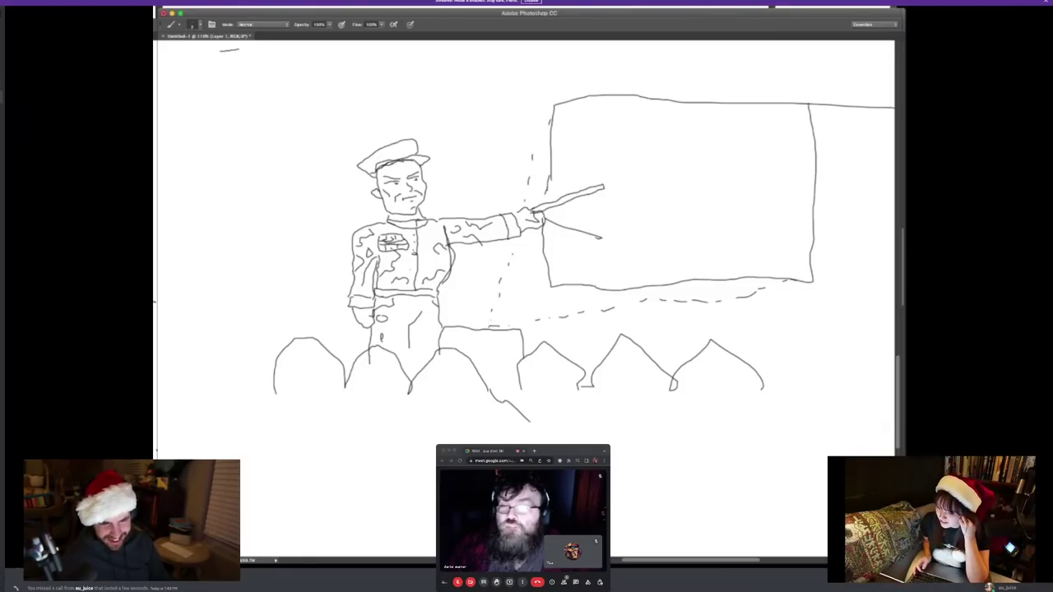
# Decline the audio device switch and draw a long-eared, open-jawed creature on the projection screen, with claw-like legs, a ribbed body and a dark eye
pyautogui.moveTo(739, 139)
pyautogui.mouseDown()
pyautogui.moveTo(687, 121)
pyautogui.moveTo(728, 150)
pyautogui.mouseUp()
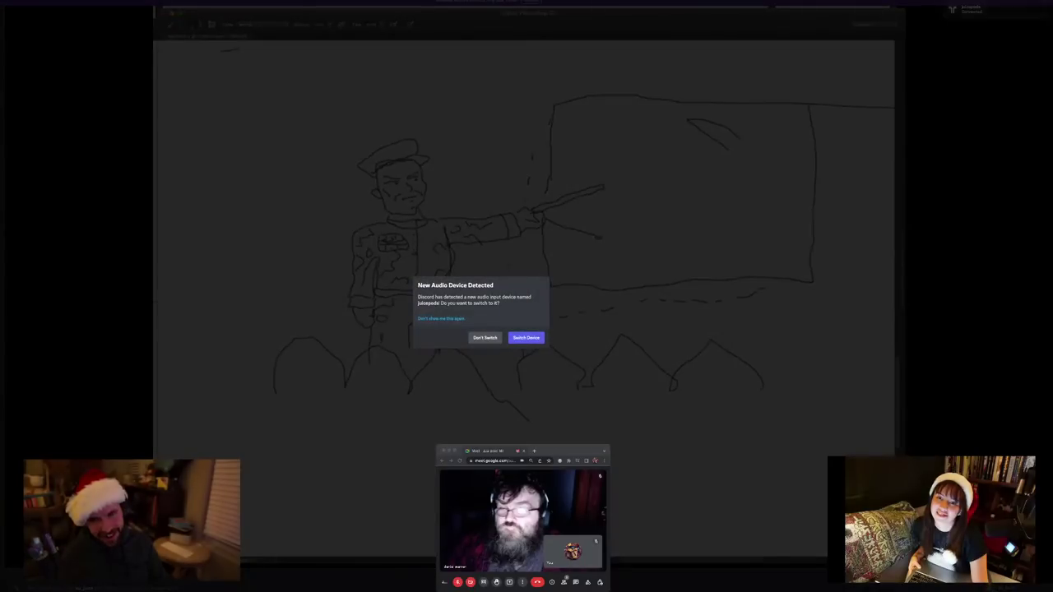
pyautogui.click(484, 337)
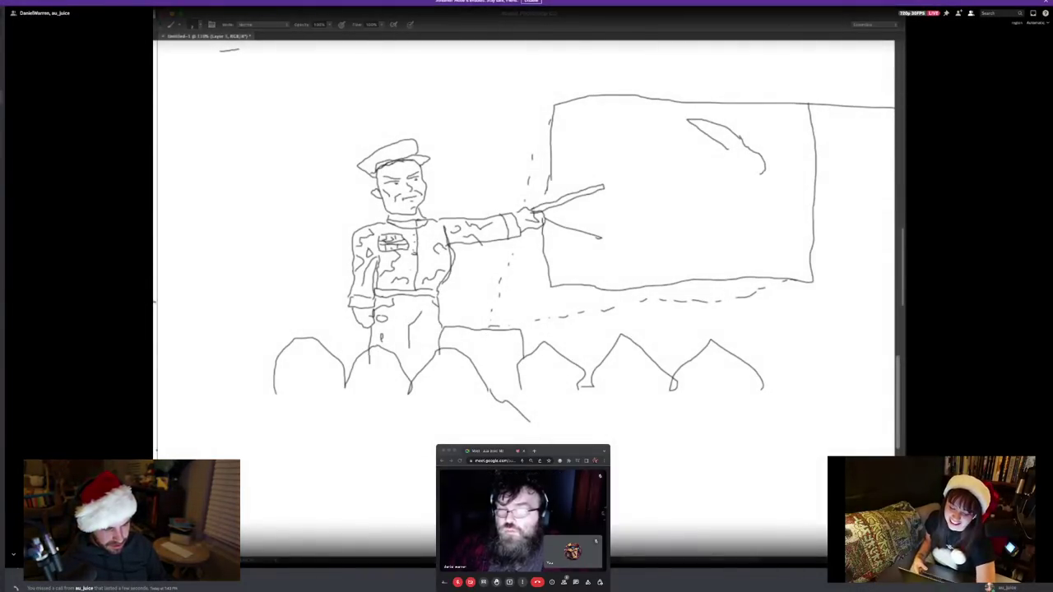
pyautogui.moveTo(753, 165); pyautogui.dragTo(742, 173)
pyautogui.moveTo(533, 216); pyautogui.dragTo(543, 224)
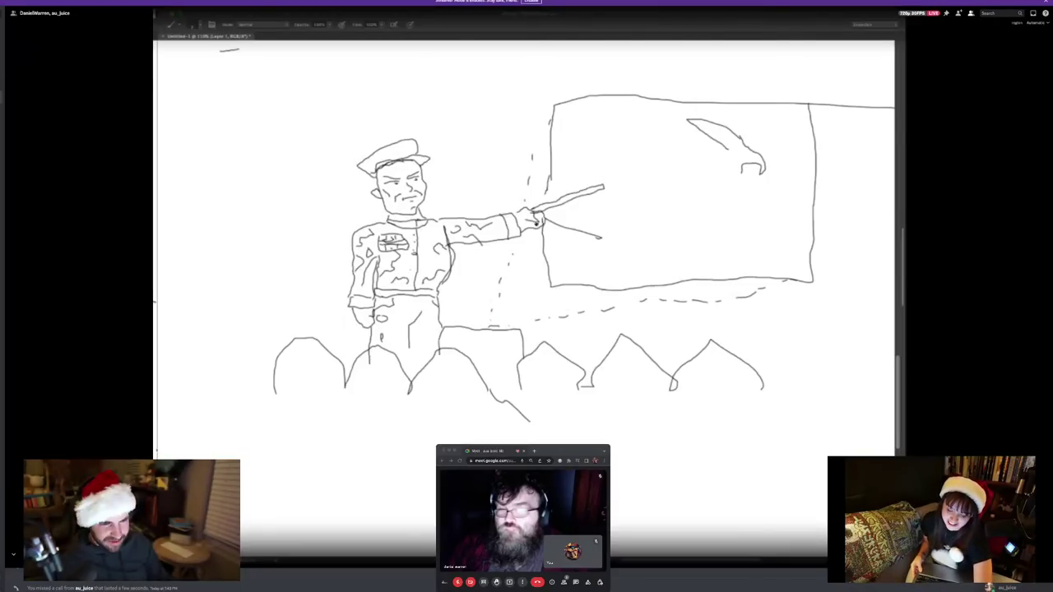
pyautogui.moveTo(732, 152); pyautogui.dragTo(733, 176)
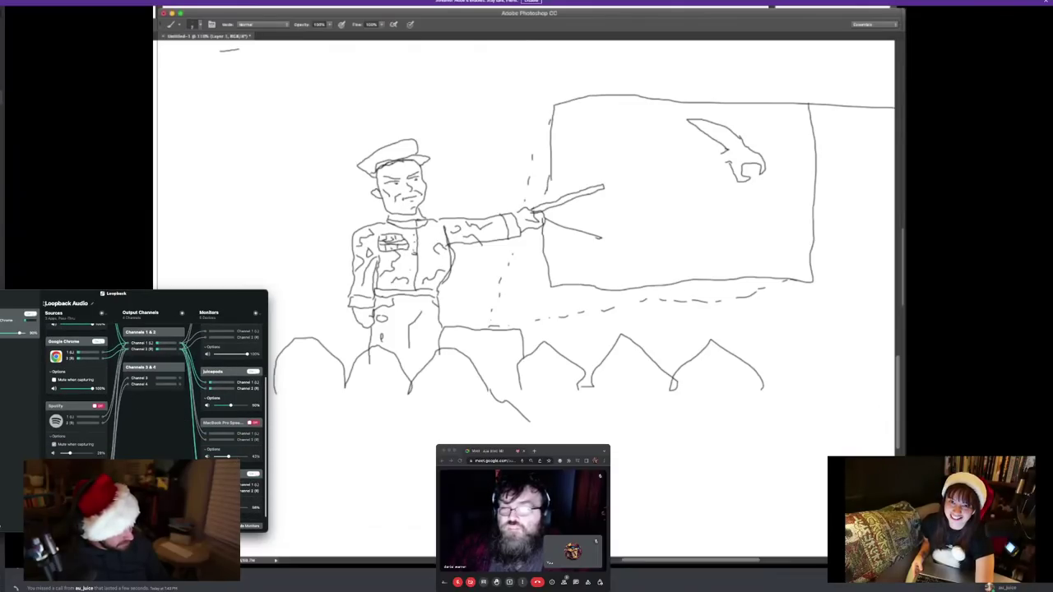
pyautogui.moveTo(725, 152)
pyautogui.mouseDown()
pyautogui.moveTo(676, 140)
pyautogui.moveTo(618, 160)
pyautogui.mouseUp()
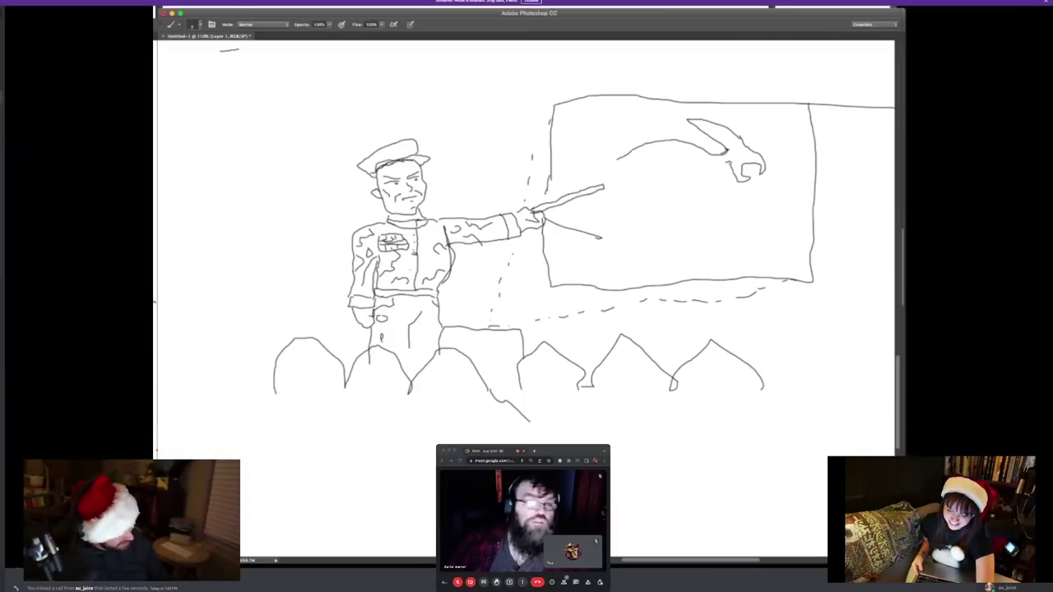
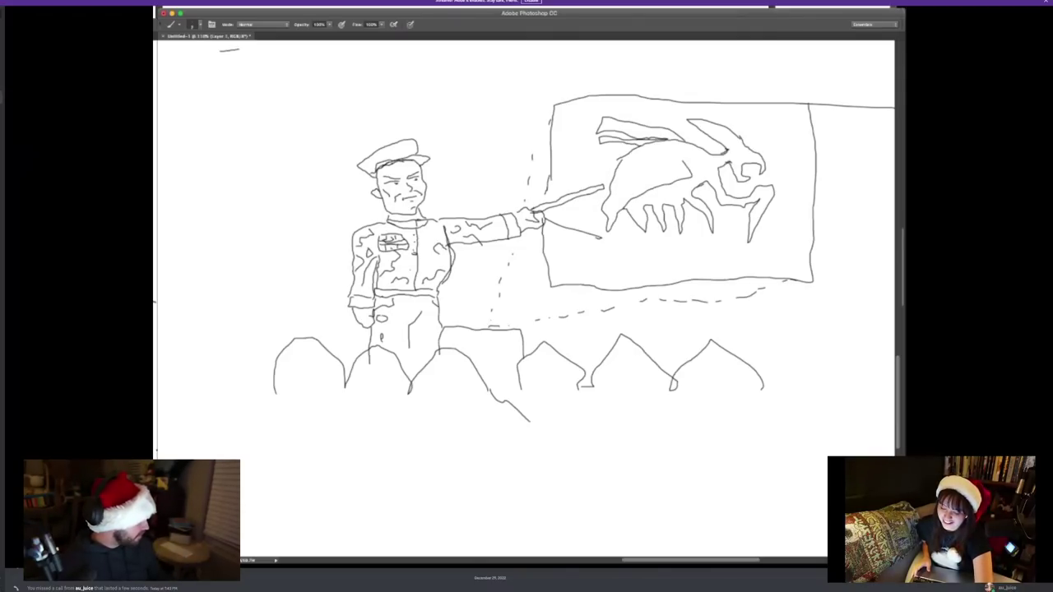
pyautogui.moveTo(680, 180)
pyautogui.mouseDown()
pyautogui.moveTo(647, 153)
pyautogui.moveTo(655, 173)
pyautogui.moveTo(637, 161)
pyautogui.moveTo(639, 178)
pyautogui.moveTo(625, 172)
pyautogui.moveTo(623, 183)
pyautogui.mouseUp()
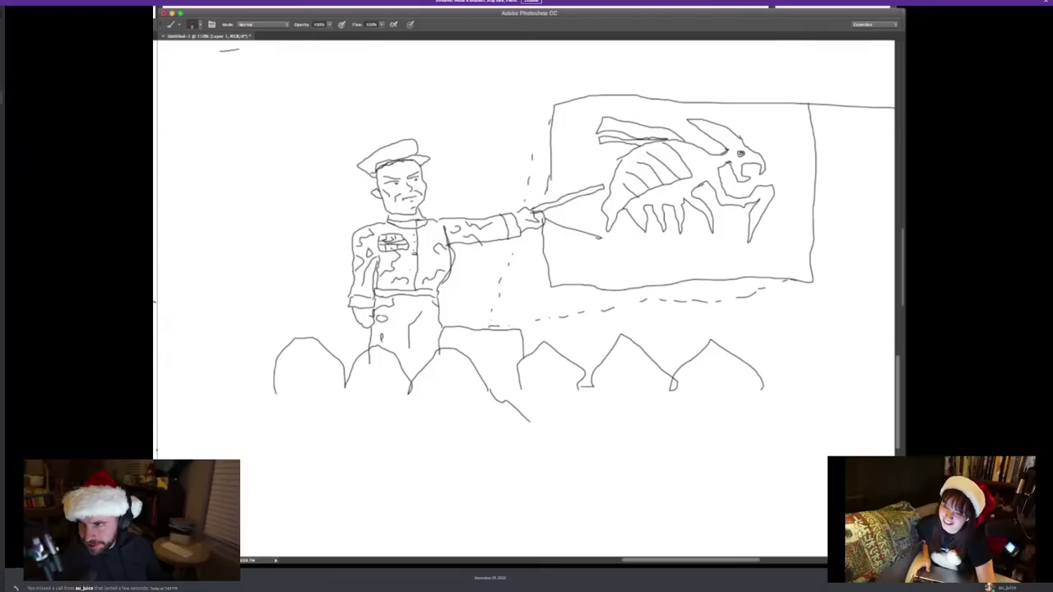
pyautogui.moveTo(739, 153); pyautogui.dragTo(745, 155)
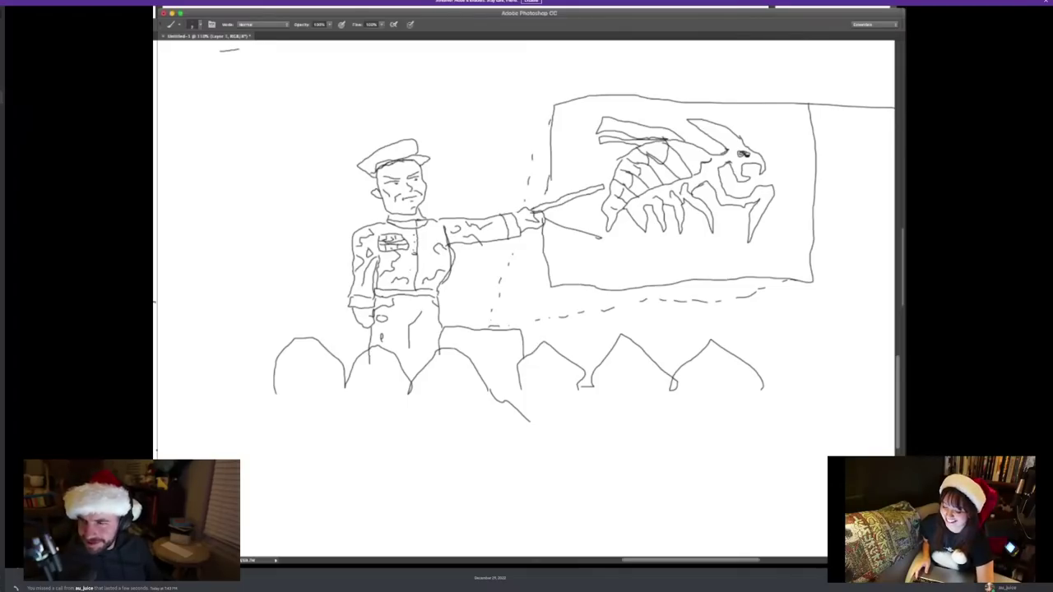
# Draw a worried head with tousled hair and dark eyes behind the officer, with an outstretched arm holding up a large knife
pyautogui.moveTo(205, 80)
pyautogui.mouseDown()
pyautogui.moveTo(247, 84)
pyautogui.moveTo(252, 130)
pyautogui.moveTo(220, 145)
pyautogui.moveTo(204, 87)
pyautogui.moveTo(219, 98)
pyautogui.moveTo(211, 105)
pyautogui.moveTo(242, 103)
pyautogui.mouseUp()
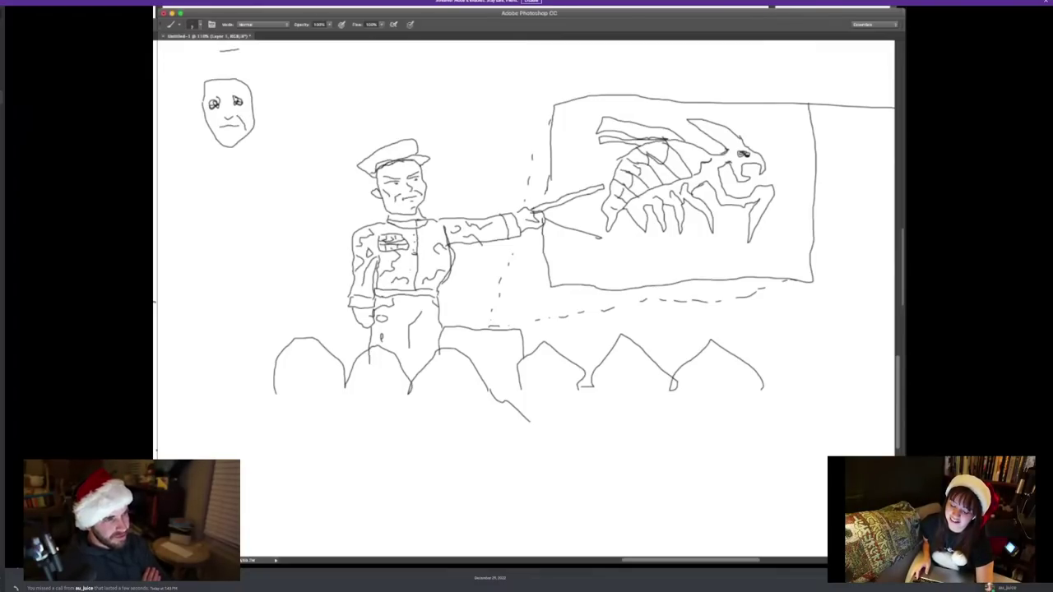
pyautogui.moveTo(198, 79)
pyautogui.mouseDown()
pyautogui.moveTo(230, 57)
pyautogui.moveTo(268, 69)
pyautogui.moveTo(252, 89)
pyautogui.moveTo(196, 87)
pyautogui.mouseUp()
pyautogui.moveTo(321, 107)
pyautogui.mouseDown()
pyautogui.moveTo(316, 67)
pyautogui.moveTo(343, 129)
pyautogui.moveTo(326, 134)
pyautogui.moveTo(321, 107)
pyautogui.moveTo(342, 151)
pyautogui.moveTo(316, 140)
pyautogui.moveTo(338, 171)
pyautogui.mouseUp()
pyautogui.moveTo(334, 127); pyautogui.dragTo(314, 76)
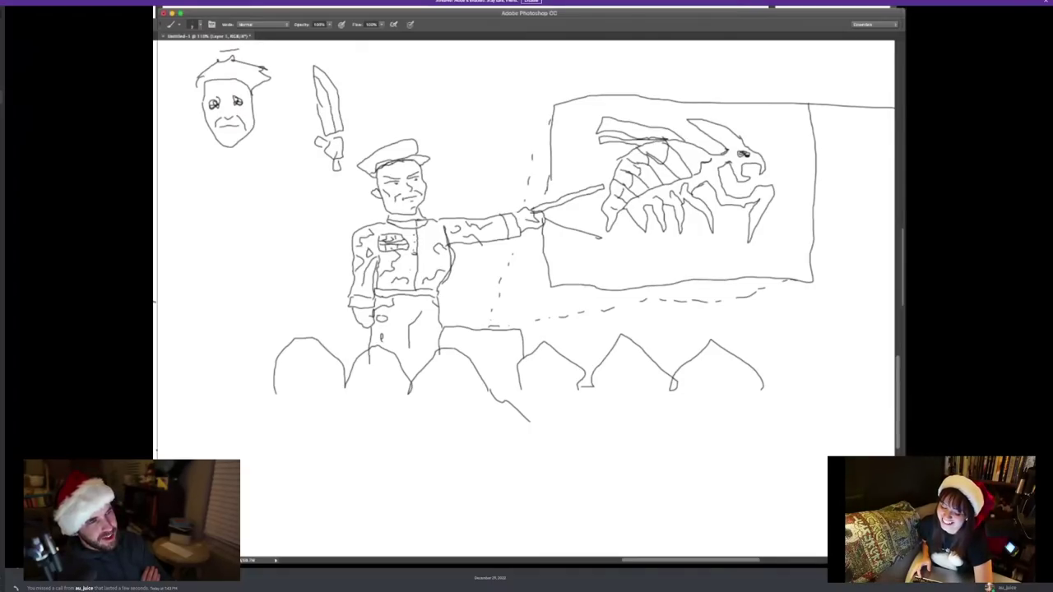
pyautogui.moveTo(320, 153)
pyautogui.mouseDown()
pyautogui.moveTo(290, 152)
pyautogui.moveTo(336, 176)
pyautogui.moveTo(311, 185)
pyautogui.moveTo(279, 170)
pyautogui.moveTo(255, 130)
pyautogui.mouseUp()
pyautogui.moveTo(280, 173); pyautogui.dragTo(277, 194)
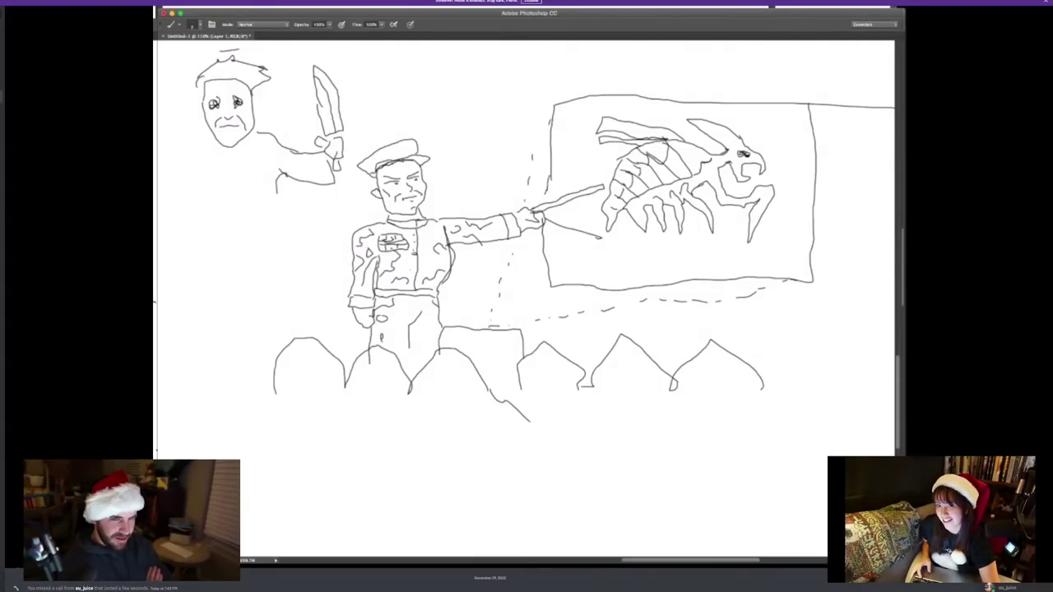
pyautogui.moveTo(212, 97); pyautogui.dragTo(213, 107)
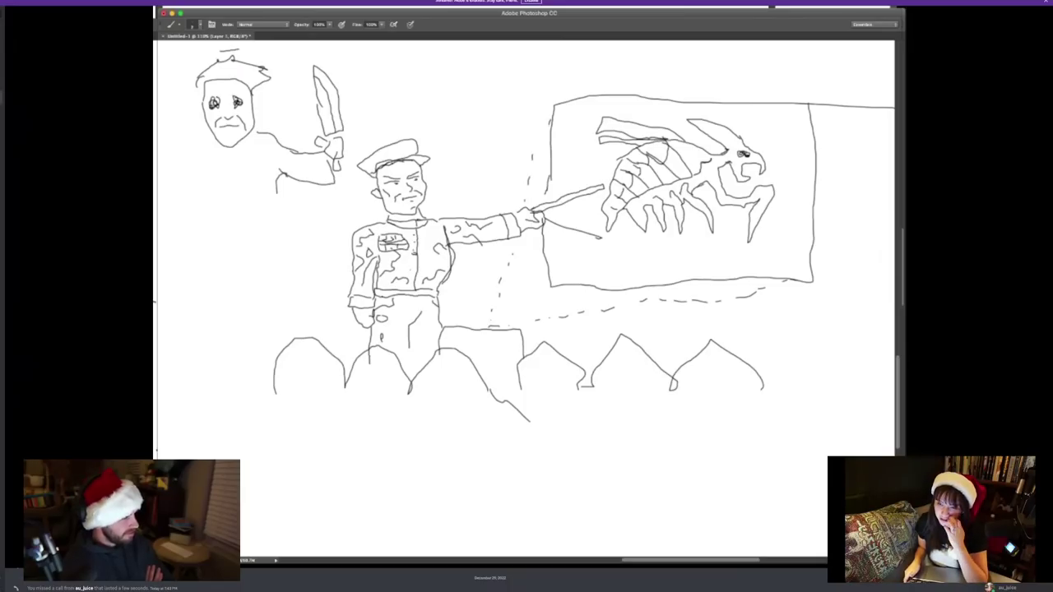
# Draw a ship floating on a waterline below the knife holder, with three masts topped by flames and portholes along the hull
pyautogui.moveTo(204, 285)
pyautogui.mouseDown()
pyautogui.moveTo(269, 290)
pyautogui.moveTo(315, 261)
pyautogui.moveTo(187, 262)
pyautogui.moveTo(202, 289)
pyautogui.moveTo(162, 285)
pyautogui.moveTo(317, 289)
pyautogui.mouseUp()
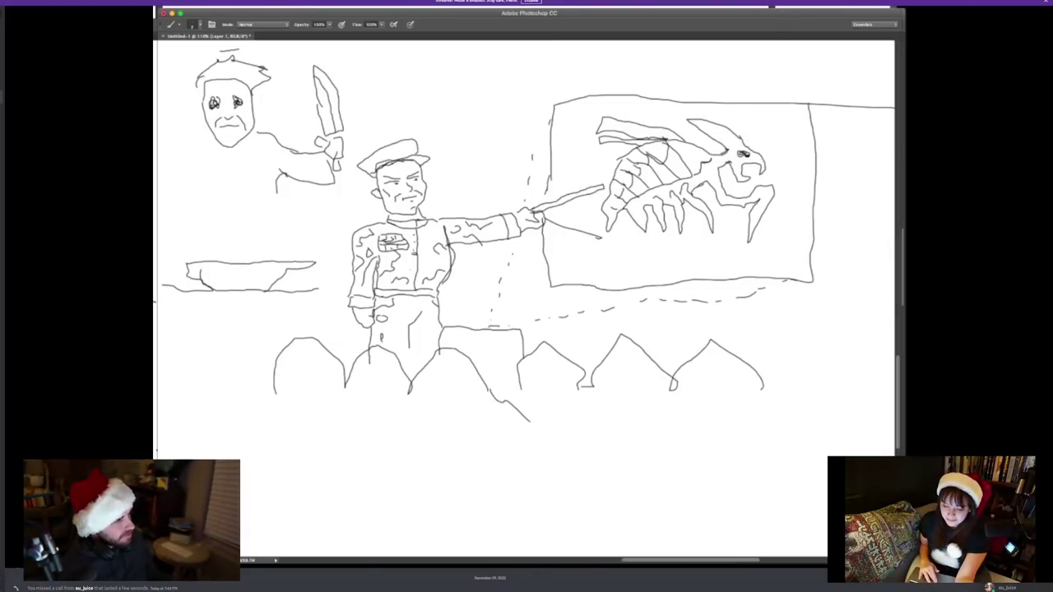
pyautogui.moveTo(268, 255); pyautogui.dragTo(268, 260)
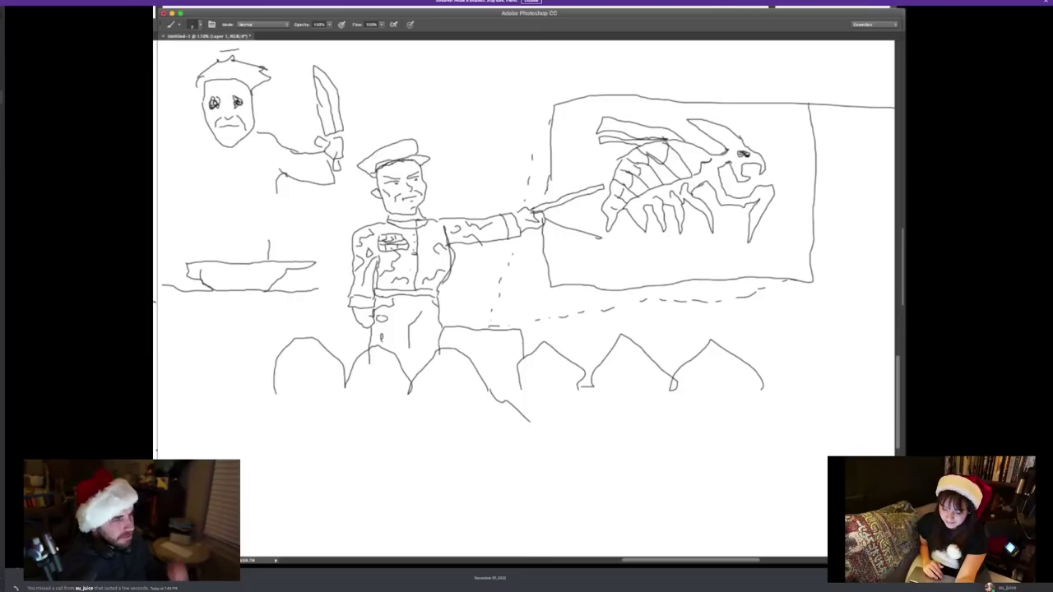
pyautogui.moveTo(281, 223); pyautogui.dragTo(270, 239)
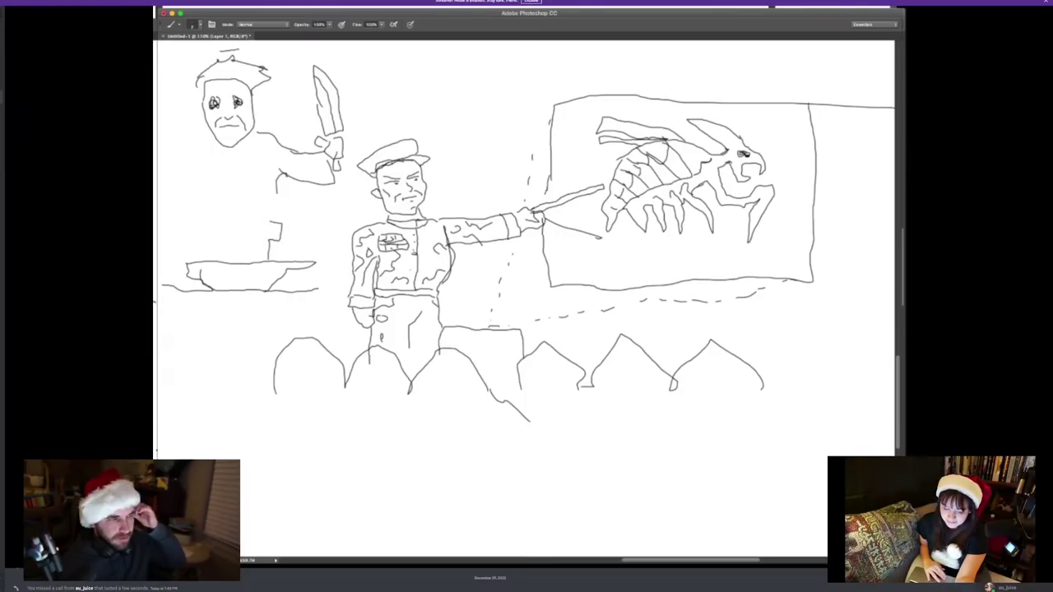
pyautogui.moveTo(270, 188); pyautogui.dragTo(270, 198)
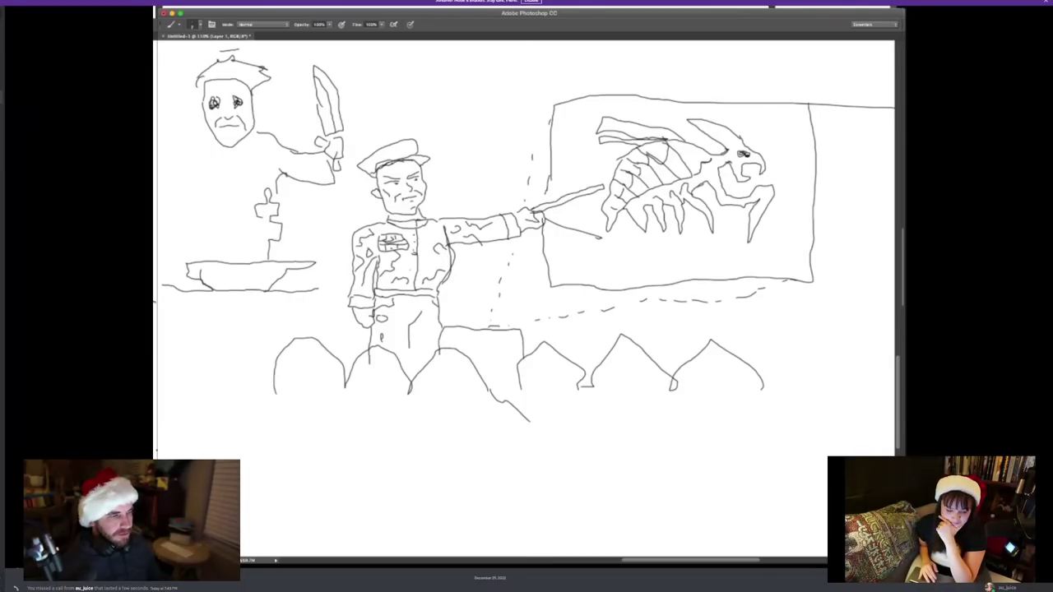
pyautogui.moveTo(265, 242)
pyautogui.mouseDown()
pyautogui.moveTo(264, 261)
pyautogui.moveTo(238, 243)
pyautogui.moveTo(256, 191)
pyautogui.moveTo(257, 205)
pyautogui.mouseUp()
pyautogui.moveTo(227, 263)
pyautogui.mouseDown()
pyautogui.moveTo(213, 226)
pyautogui.moveTo(229, 196)
pyautogui.moveTo(233, 212)
pyautogui.mouseUp()
pyautogui.moveTo(212, 267); pyautogui.dragTo(212, 270)
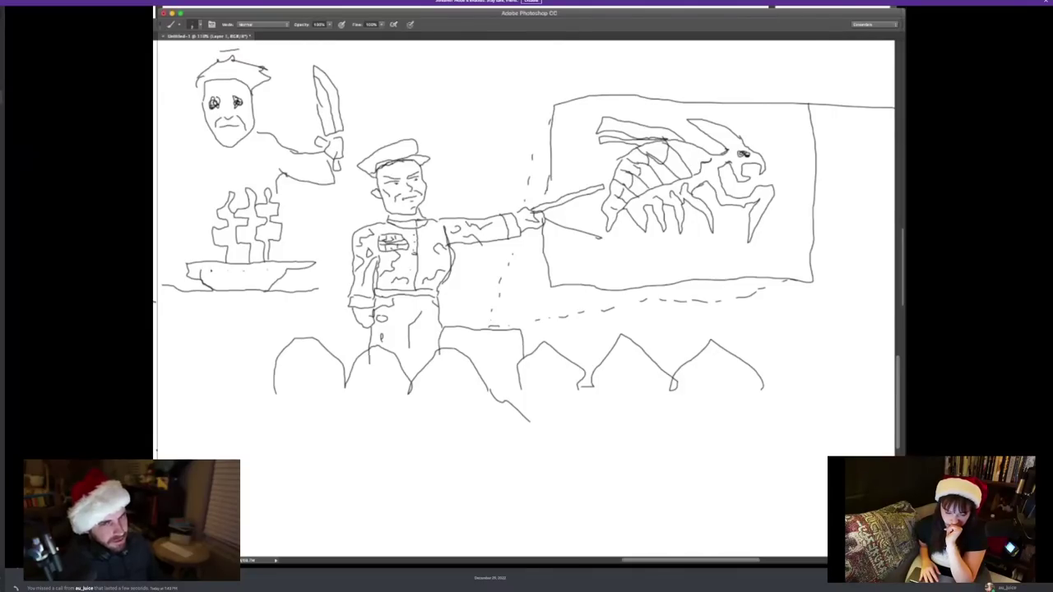
# Draw a boxed sign reading BOSTON below the ship, letter HARBOR beneath it, and add slanted side edges around the lower word
pyautogui.moveTo(242, 315)
pyautogui.mouseDown()
pyautogui.moveTo(266, 334)
pyautogui.moveTo(314, 335)
pyautogui.moveTo(286, 306)
pyautogui.moveTo(242, 311)
pyautogui.moveTo(244, 329)
pyautogui.moveTo(259, 320)
pyautogui.mouseUp()
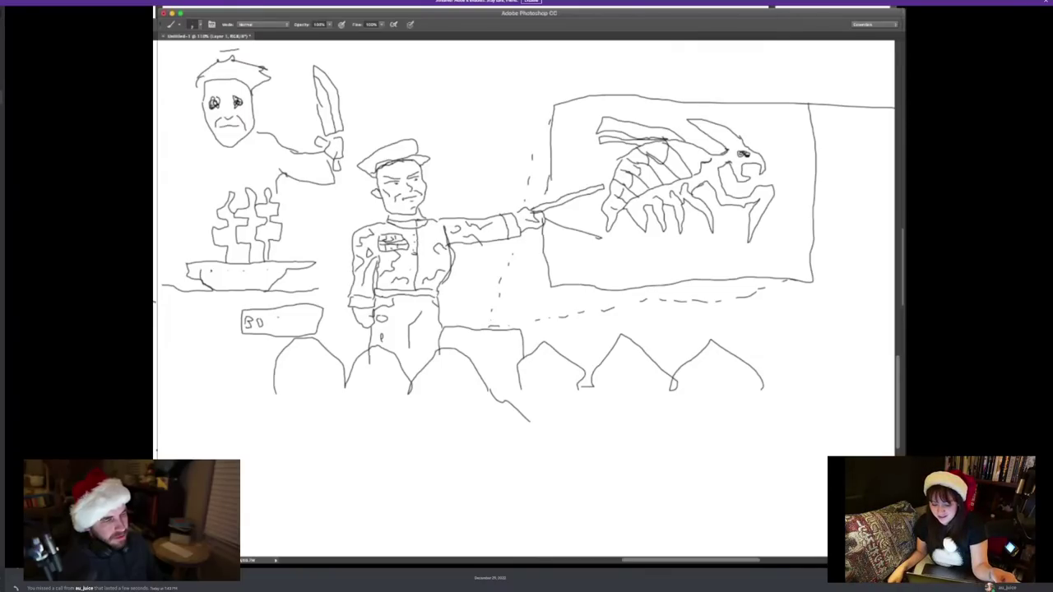
pyautogui.moveTo(274, 313); pyautogui.dragTo(266, 328)
pyautogui.moveTo(278, 312); pyautogui.dragTo(289, 312)
pyautogui.moveTo(283, 313)
pyautogui.mouseDown()
pyautogui.moveTo(283, 329)
pyautogui.moveTo(316, 311)
pyautogui.mouseUp()
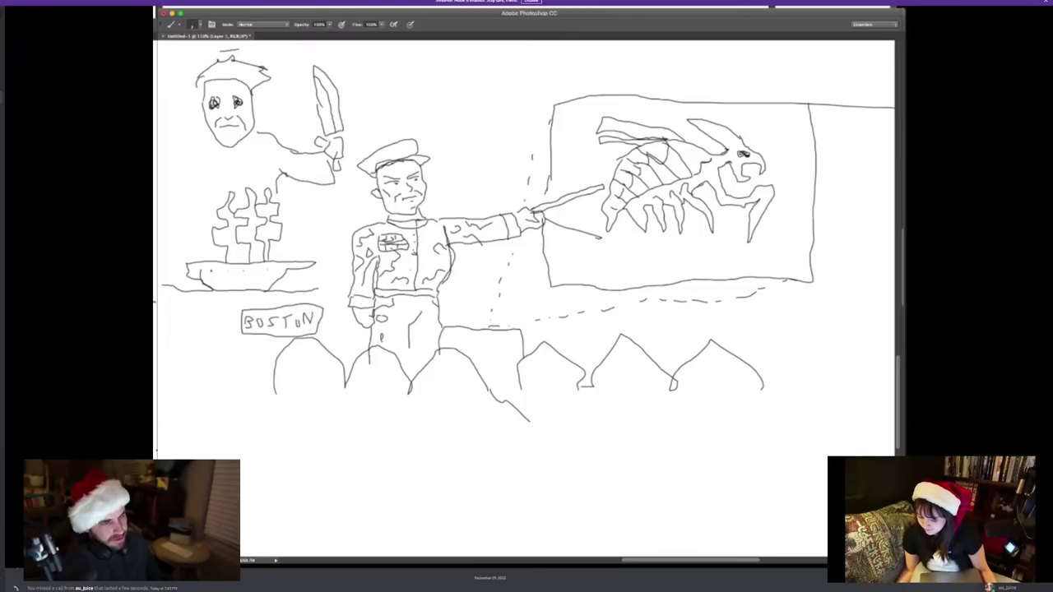
pyautogui.moveTo(240, 336)
pyautogui.mouseDown()
pyautogui.moveTo(238, 357)
pyautogui.moveTo(265, 344)
pyautogui.moveTo(272, 352)
pyautogui.mouseUp()
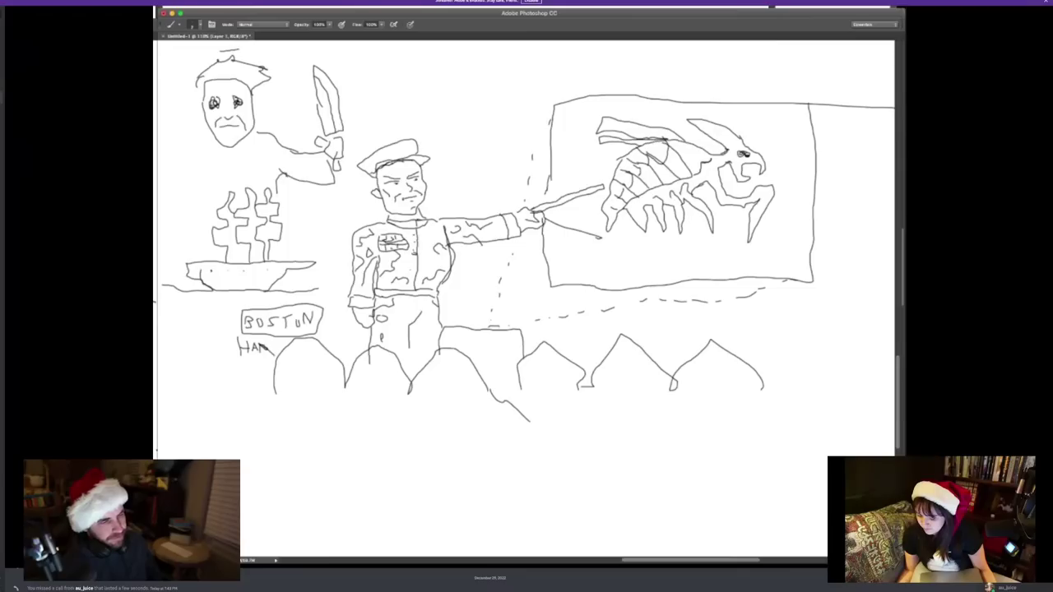
pyautogui.moveTo(240, 314); pyautogui.dragTo(227, 338)
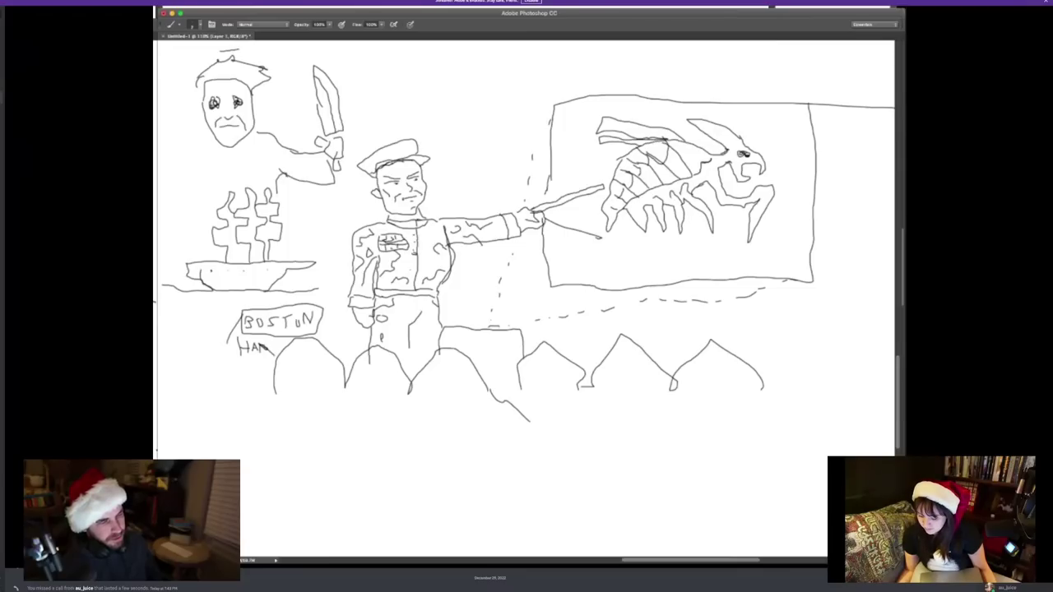
pyautogui.moveTo(323, 313)
pyautogui.mouseDown()
pyautogui.moveTo(333, 352)
pyautogui.moveTo(290, 354)
pyautogui.moveTo(310, 349)
pyautogui.mouseUp()
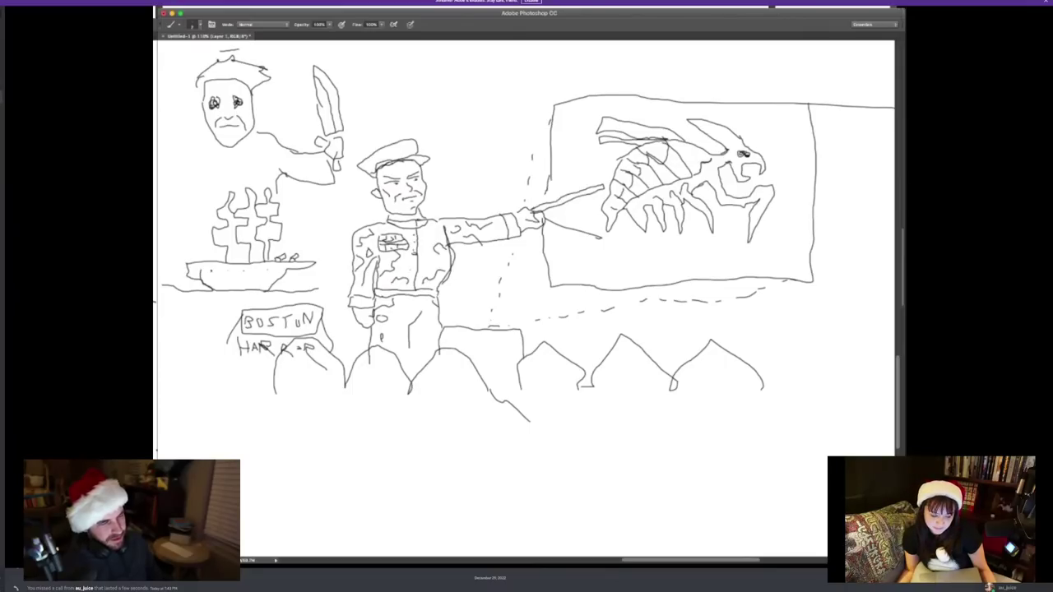
pyautogui.moveTo(284, 351); pyautogui.dragTo(293, 357)
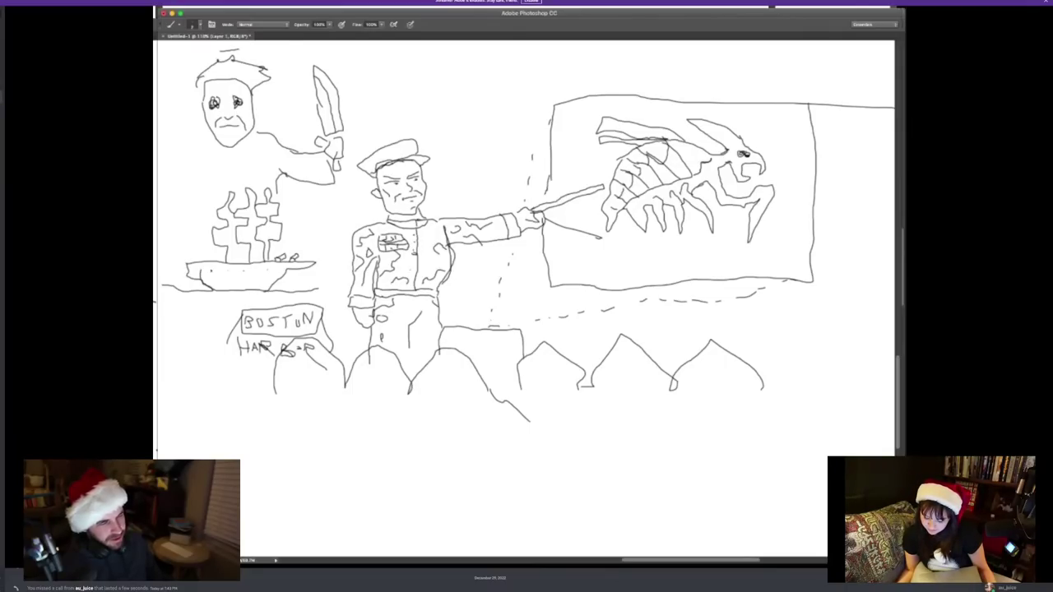